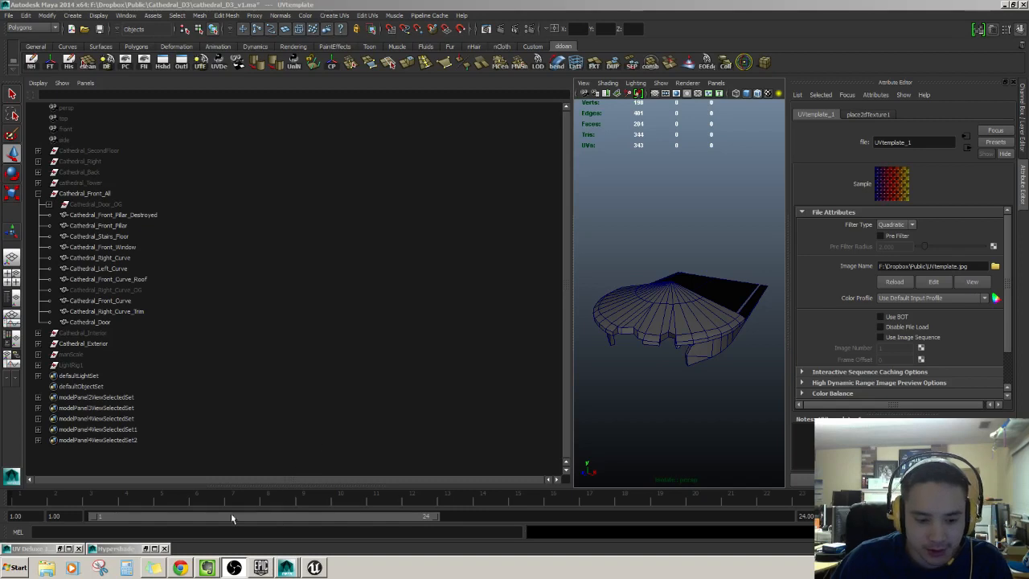
# - Browse in the file explorer from Cathedral_D3 through cathedral_D3 and Content to the textures folder
pyautogui.click(47, 568)
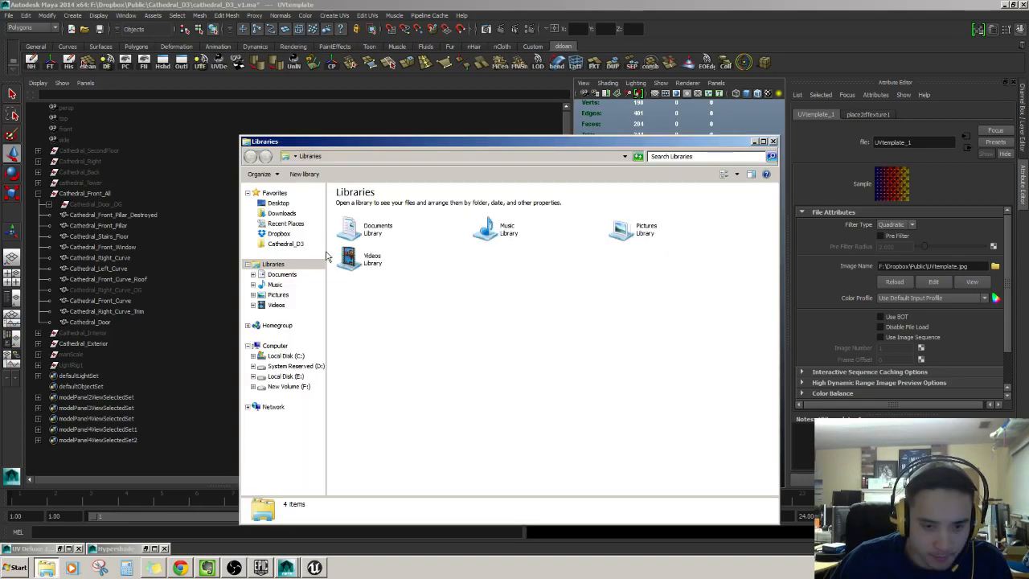
pyautogui.click(288, 243)
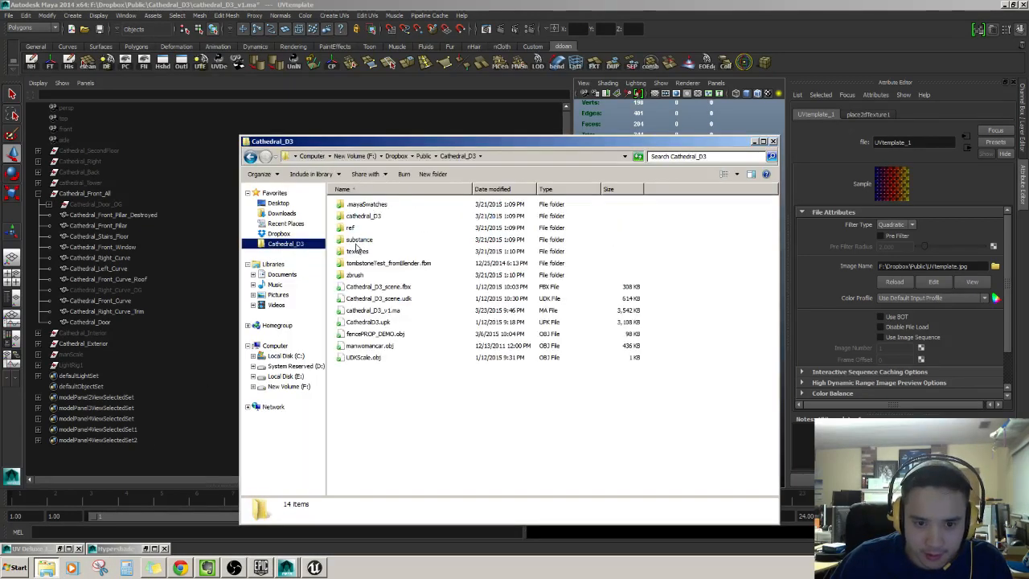
pyautogui.click(351, 274)
pyautogui.click(356, 263)
pyautogui.click(361, 251)
pyautogui.click(361, 239)
pyautogui.click(365, 228)
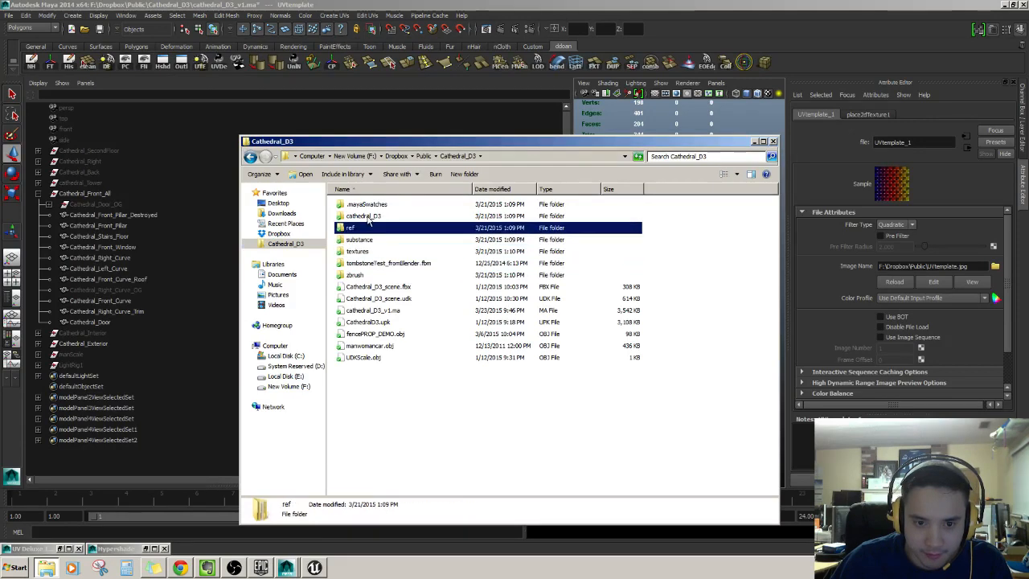
pyautogui.doubleClick(363, 216)
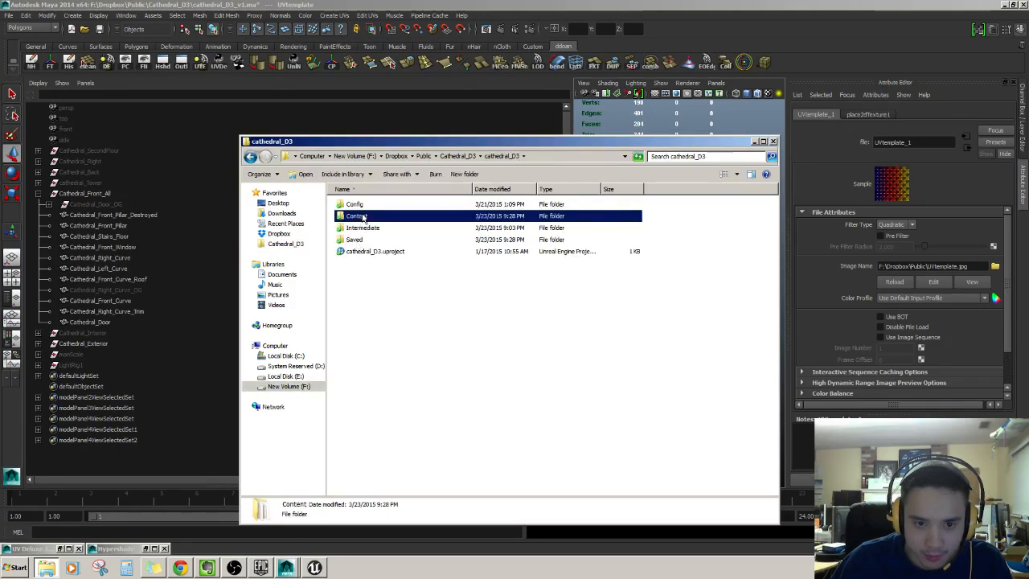
pyautogui.doubleClick(356, 216)
pyautogui.click(364, 242)
pyautogui.doubleClick(364, 250)
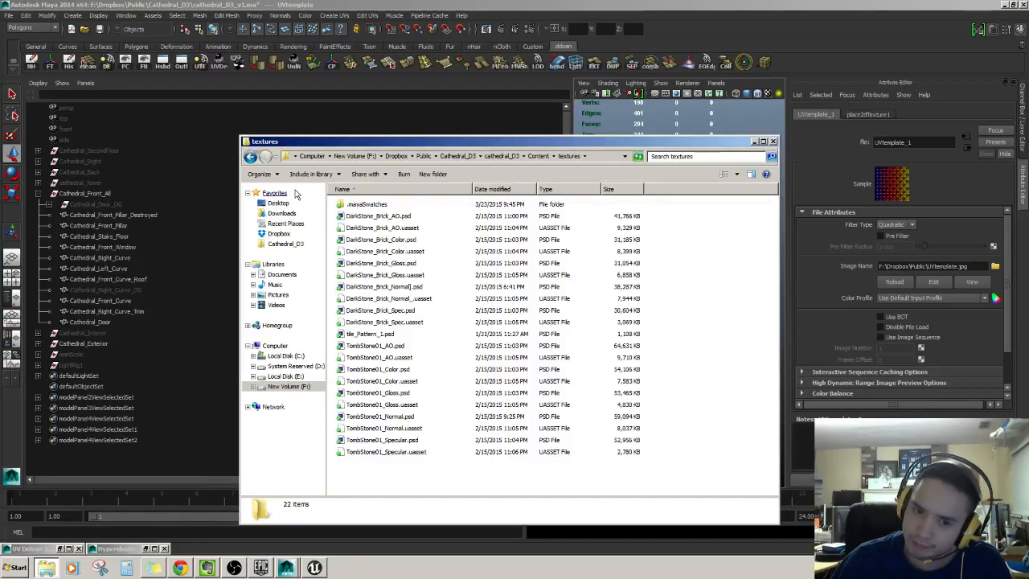
# - Check the Content folder's Texture subfolder and compare it with the textures subfolder
pyautogui.press('BackSpace')
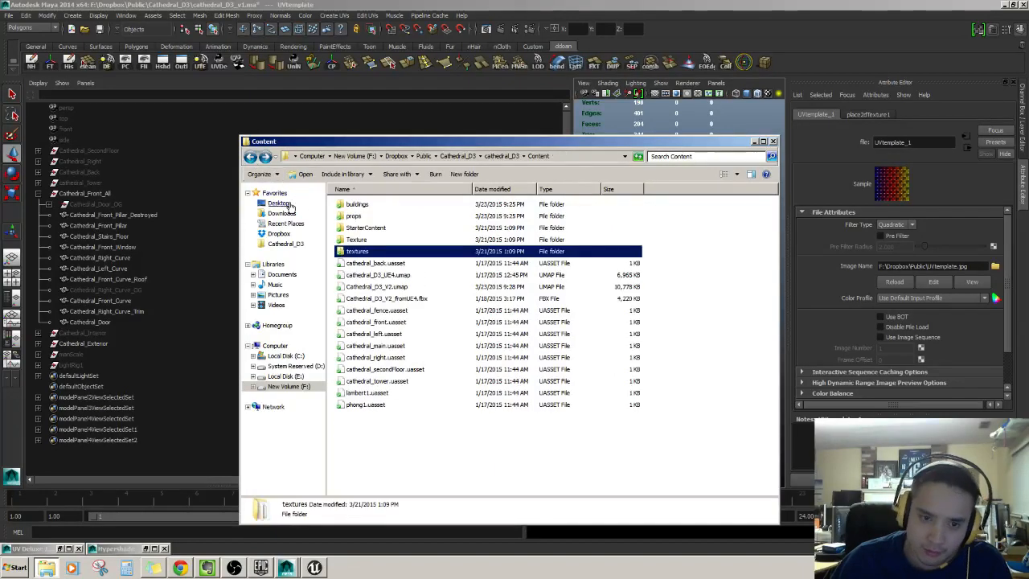
pyautogui.doubleClick(359, 243)
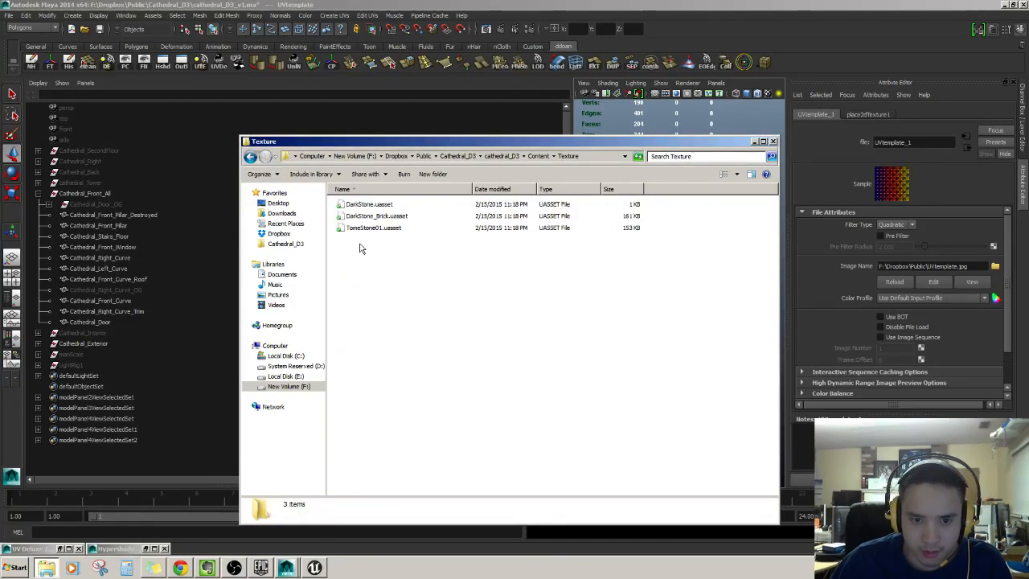
pyautogui.click(254, 158)
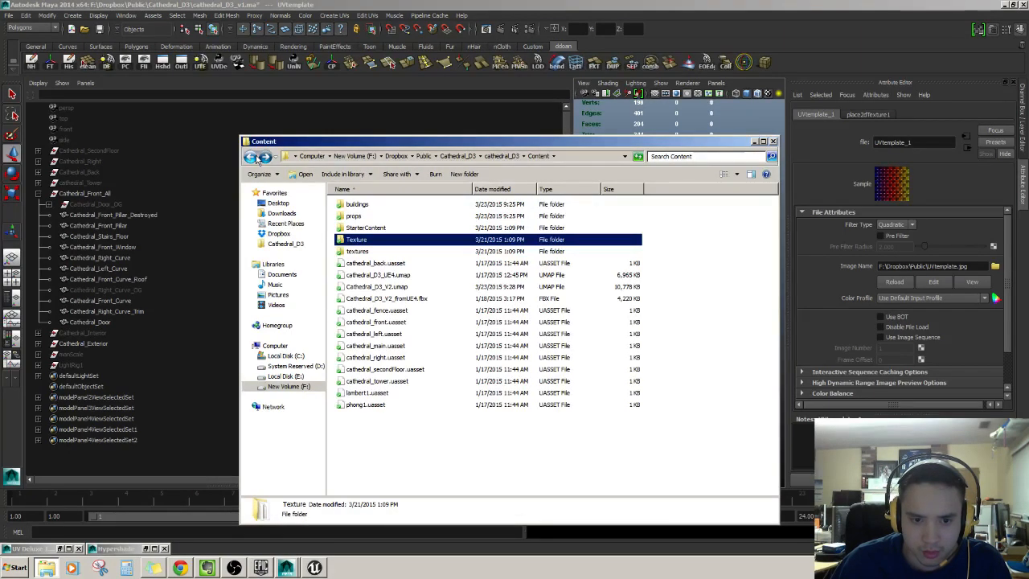
pyautogui.doubleClick(357, 251)
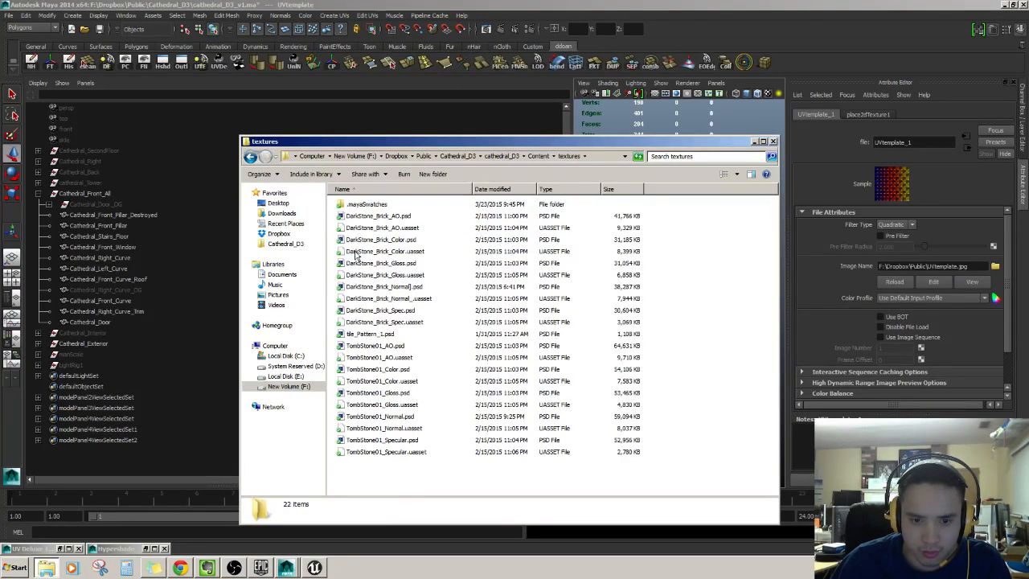
pyautogui.click(251, 157)
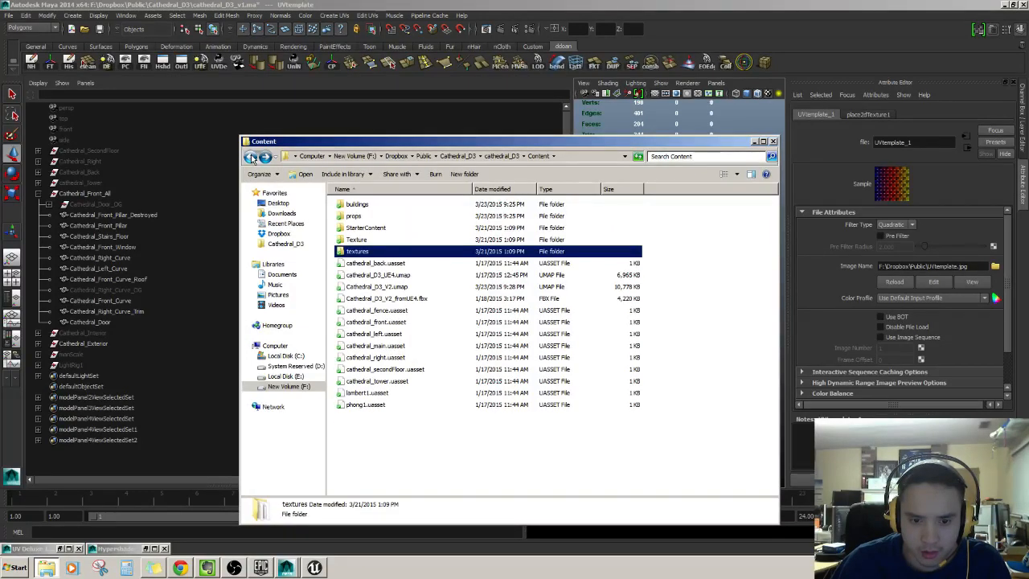
# - Look through the Content folder's props subfolder, recheck textures, and minimize the file explorer window
pyautogui.doubleClick(356, 216)
pyautogui.scroll(-2, 362, 233)
pyautogui.scroll(2, 361, 233)
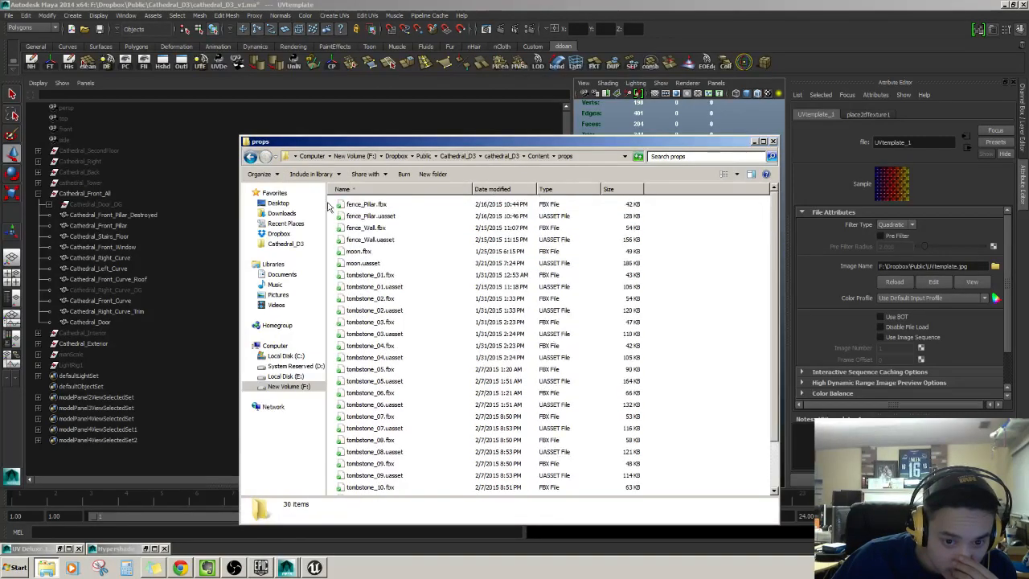
pyautogui.click(251, 156)
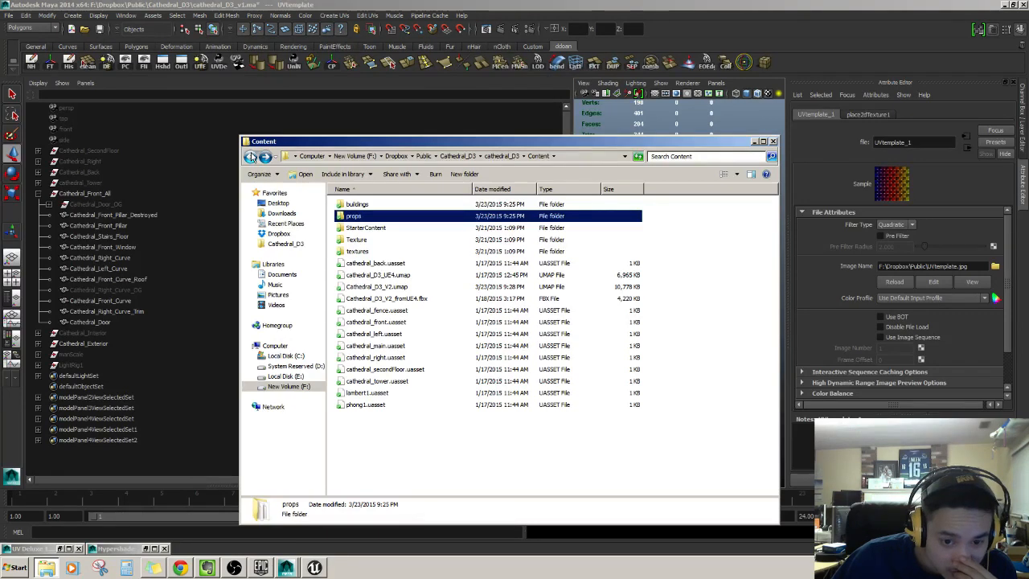
pyautogui.click(250, 157)
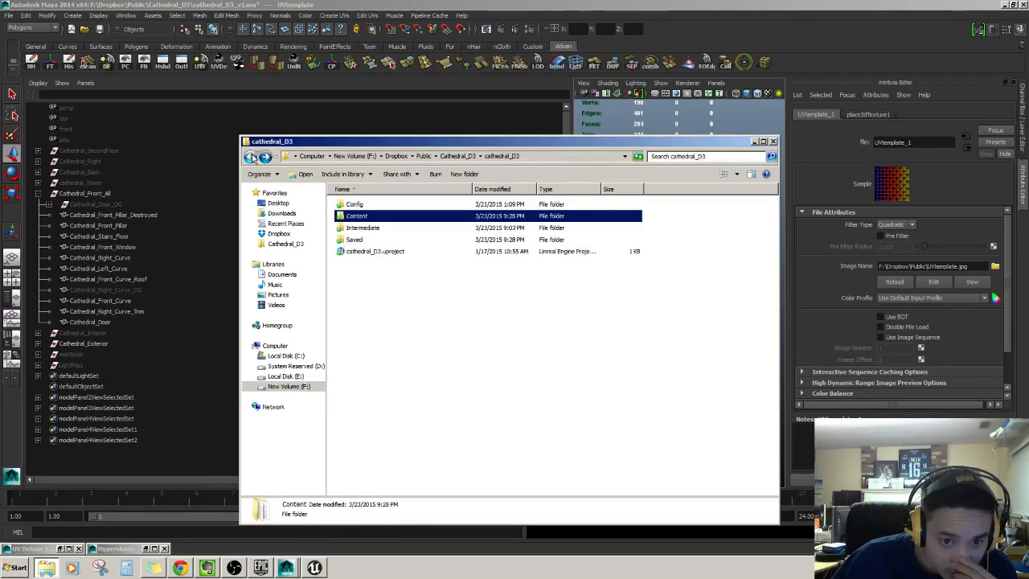
pyautogui.doubleClick(368, 217)
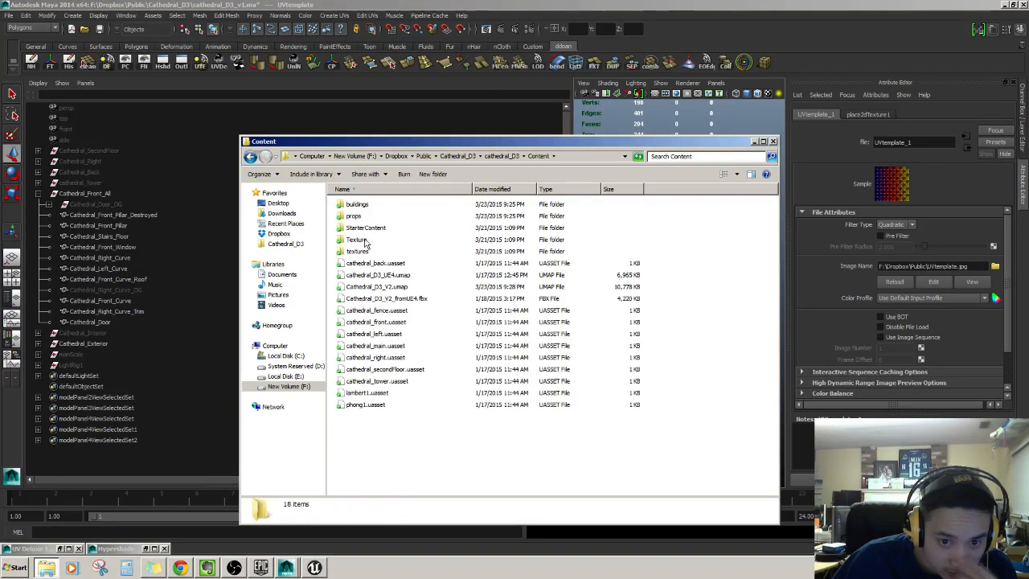
pyautogui.click(364, 251)
pyautogui.doubleClick(364, 251)
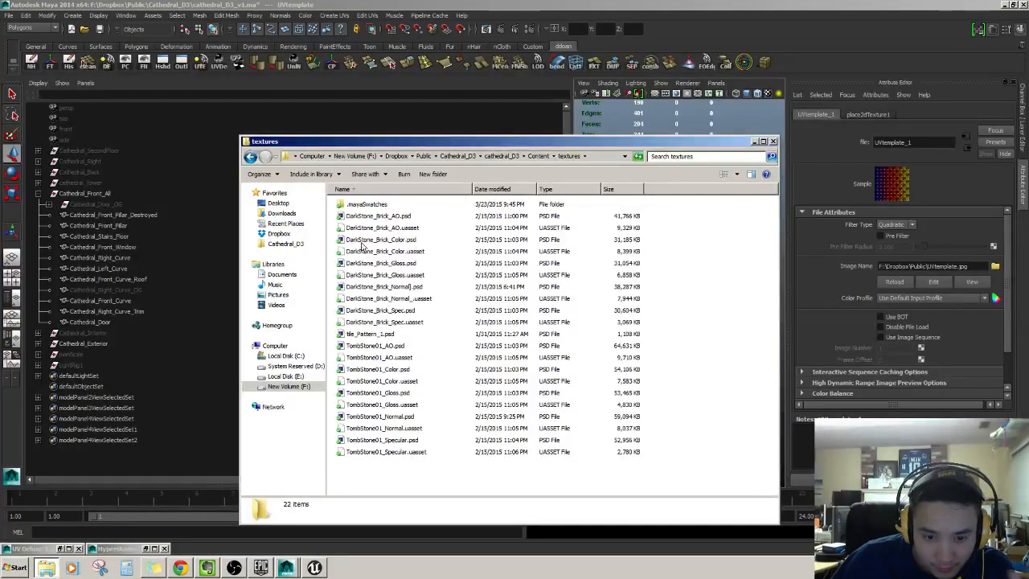
pyautogui.click(251, 156)
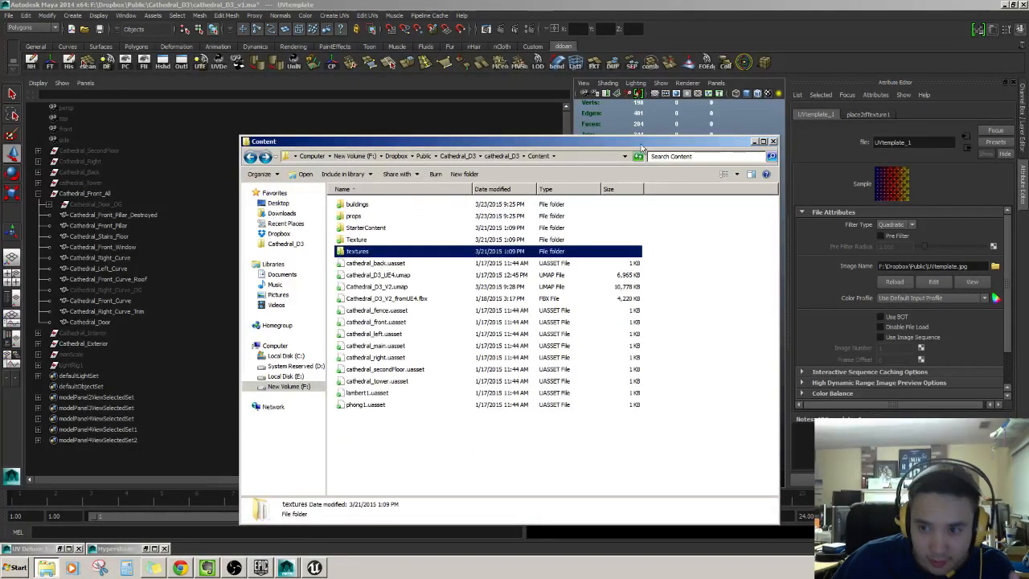
pyautogui.click(753, 142)
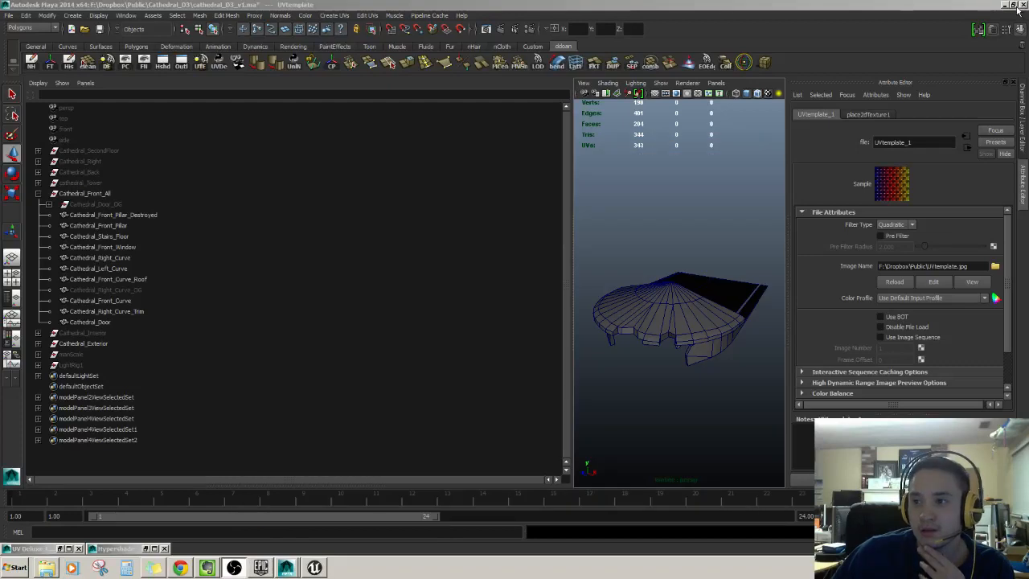
# - Minimize Maya and check the desktop's Substances_LEARNING folder, the Recycle Bin and the Substances_LEARNING.rar archive
pyautogui.click(1006, 7)
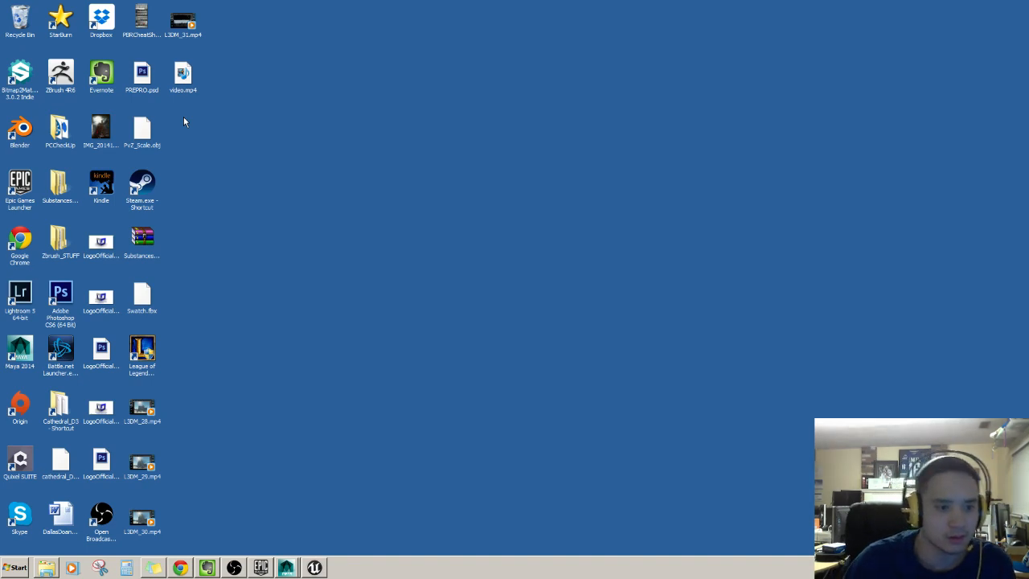
pyautogui.doubleClick(59, 186)
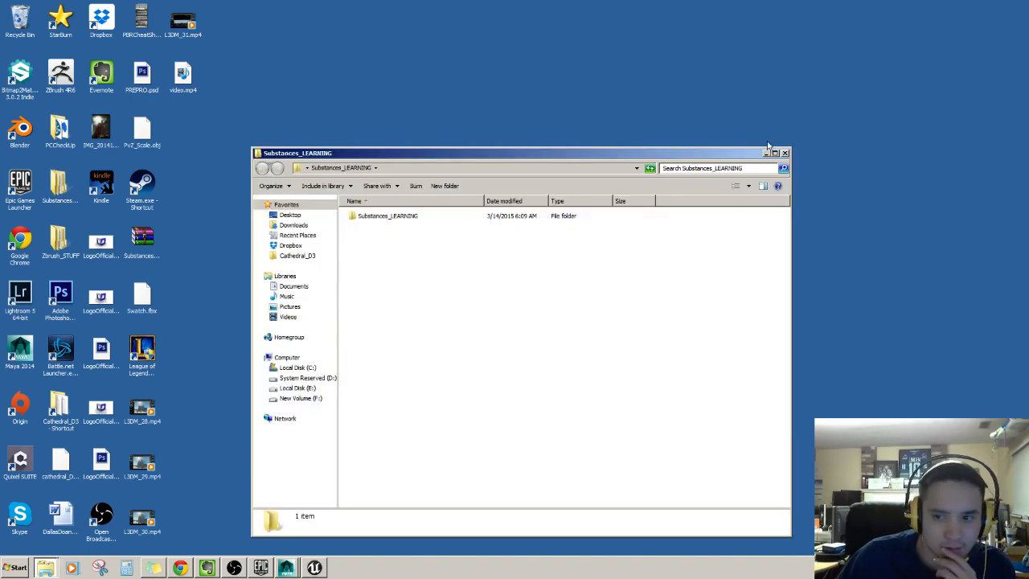
pyautogui.click(785, 153)
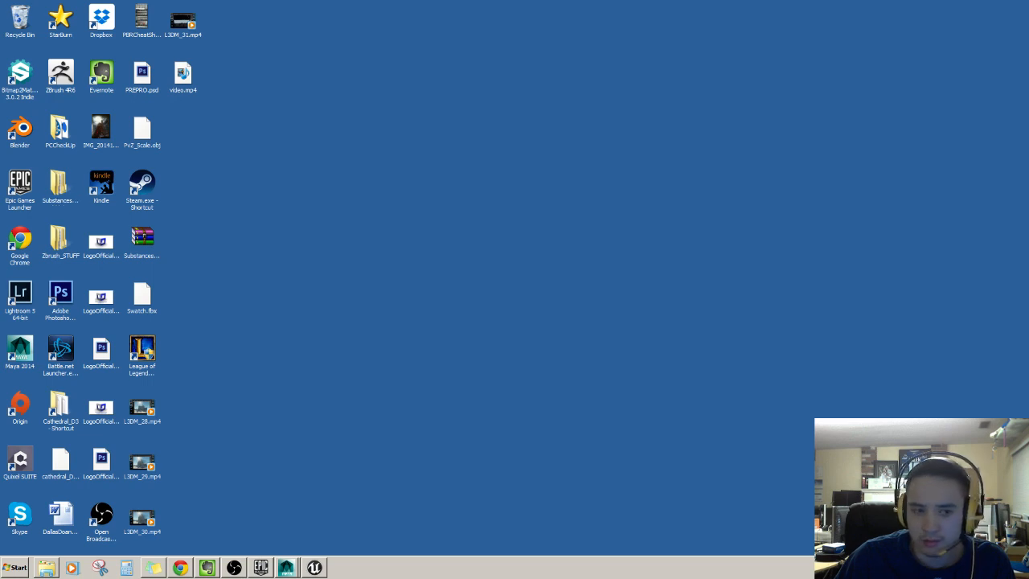
pyautogui.press('super')
pyautogui.press('super')
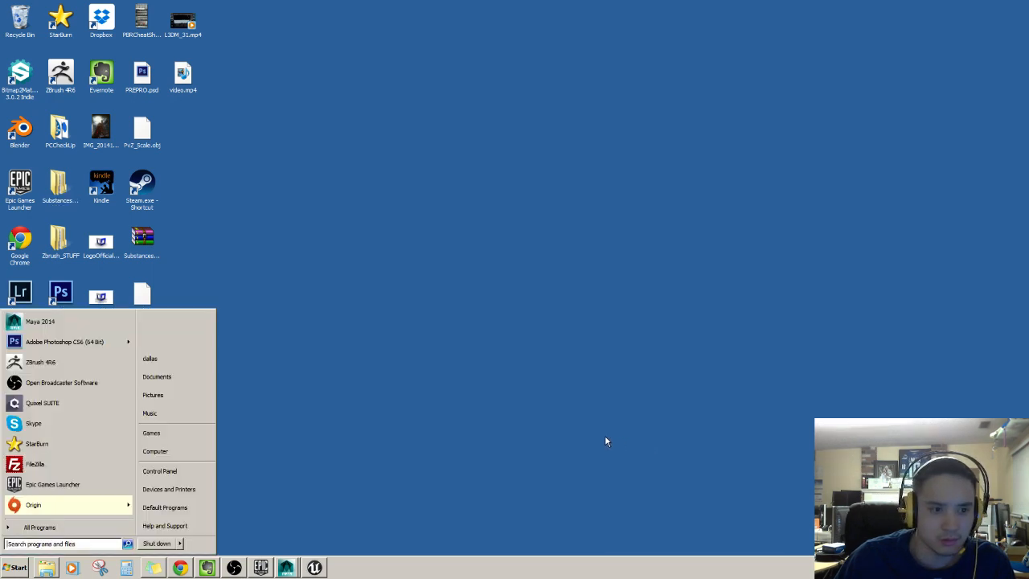
pyautogui.doubleClick(24, 20)
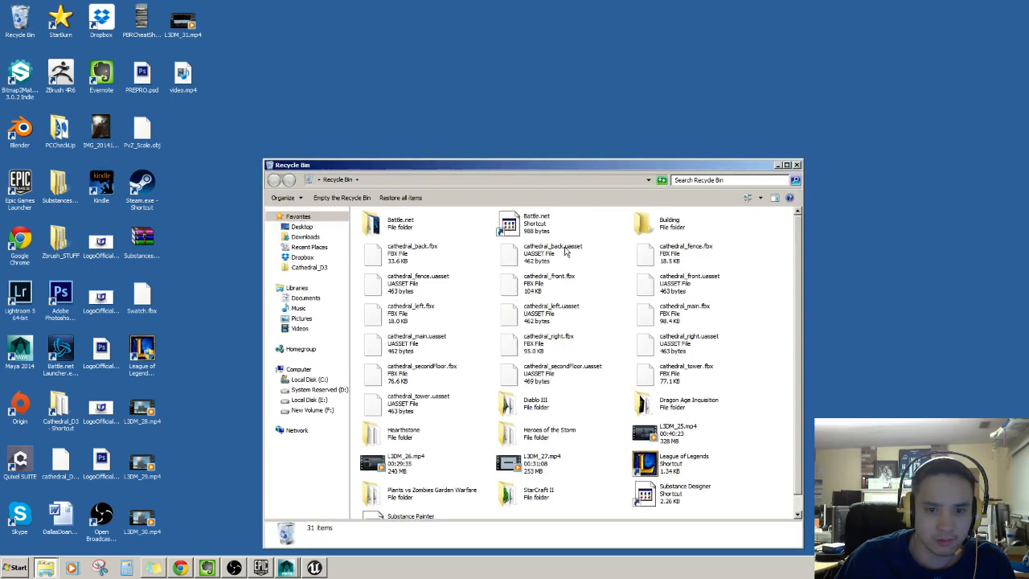
pyautogui.click(796, 165)
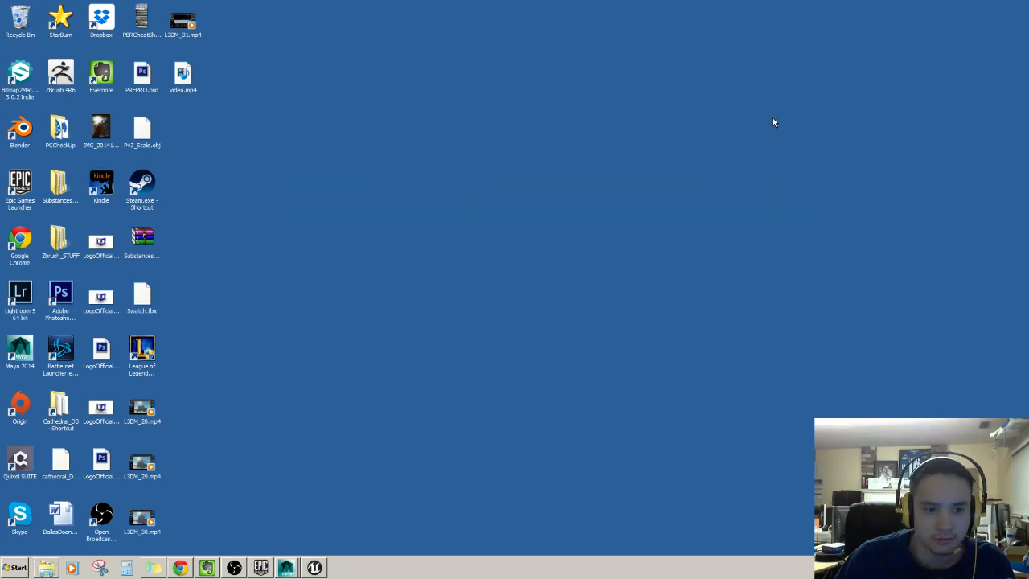
pyautogui.click(133, 237)
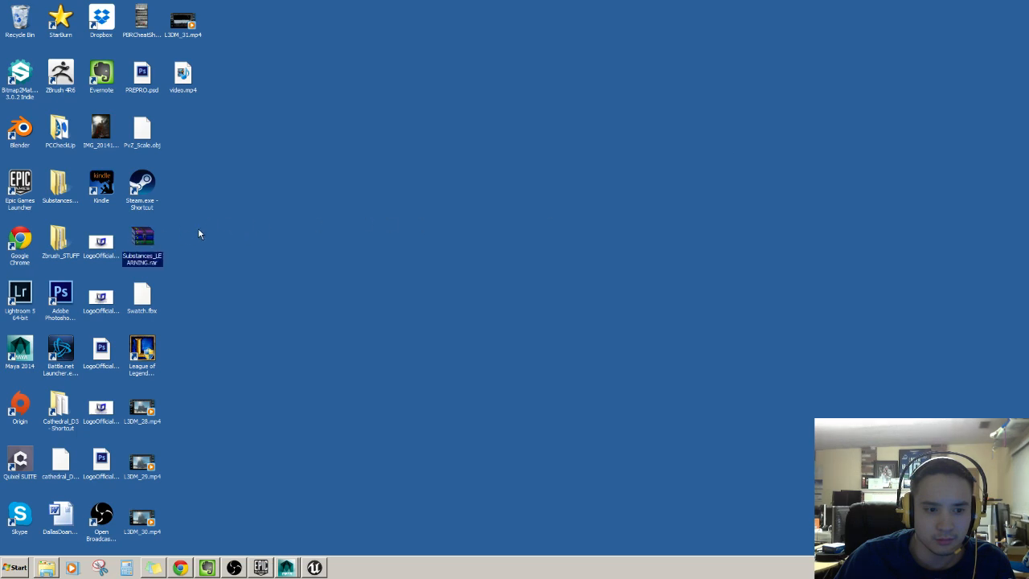
pyautogui.click(198, 228)
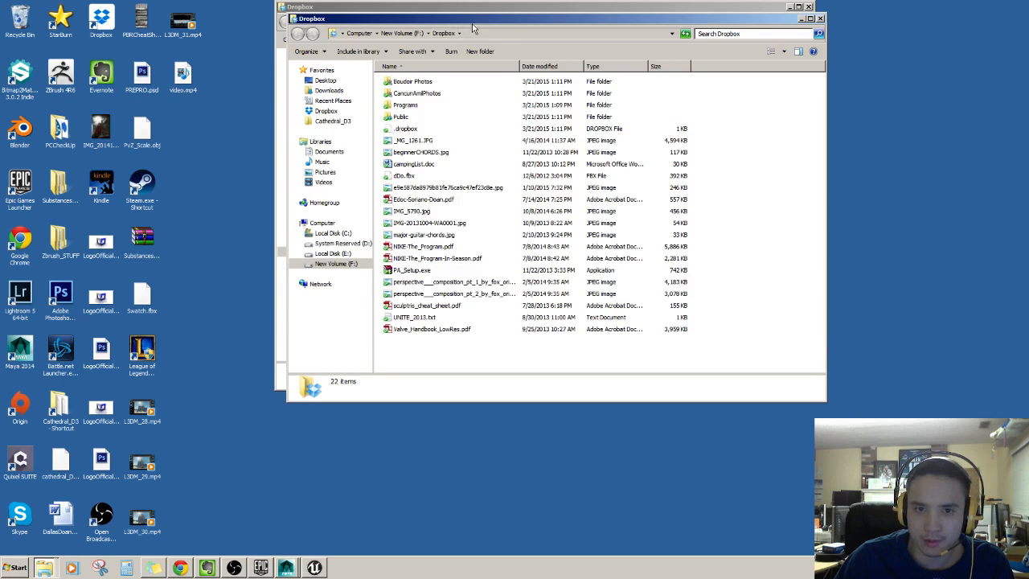
# - Close the duplicate Dropbox window and open the substance folder inside Public/Cathedral_D3
pyautogui.moveTo(470, 20); pyautogui.dragTo(471, 60)
pyautogui.click(820, 59)
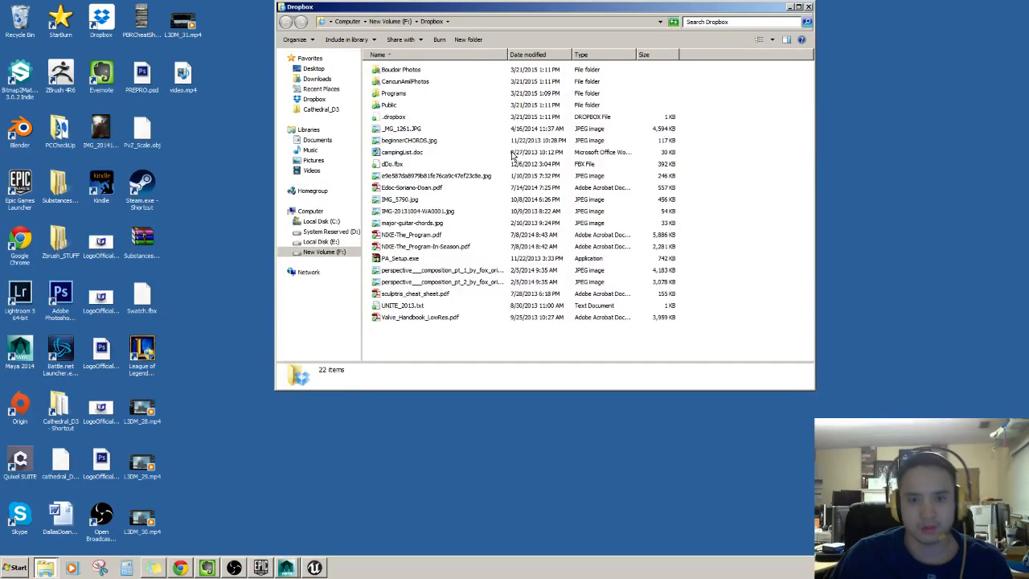
pyautogui.doubleClick(395, 105)
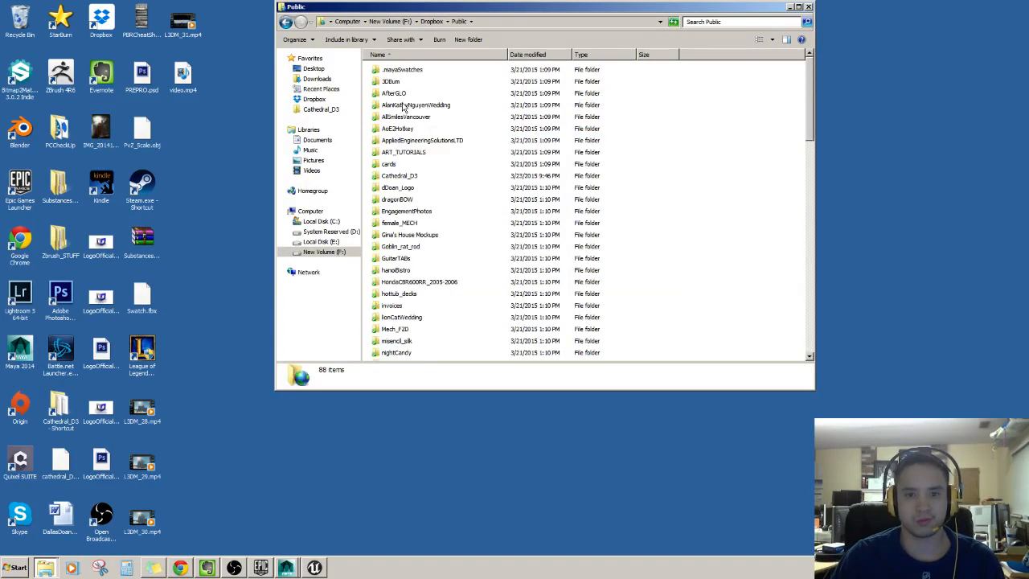
pyautogui.write('su')
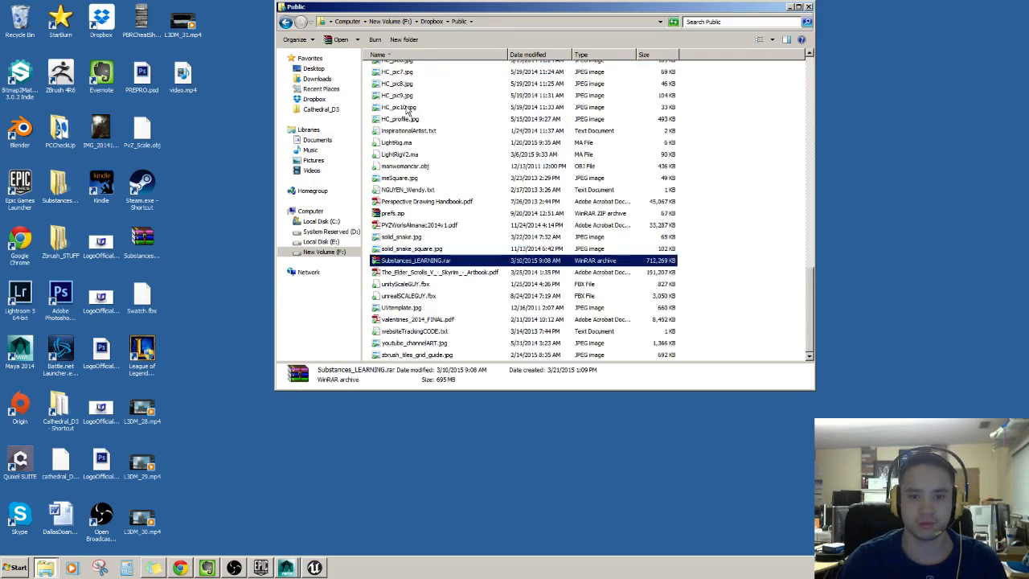
pyautogui.scroll(18, 546, 254)
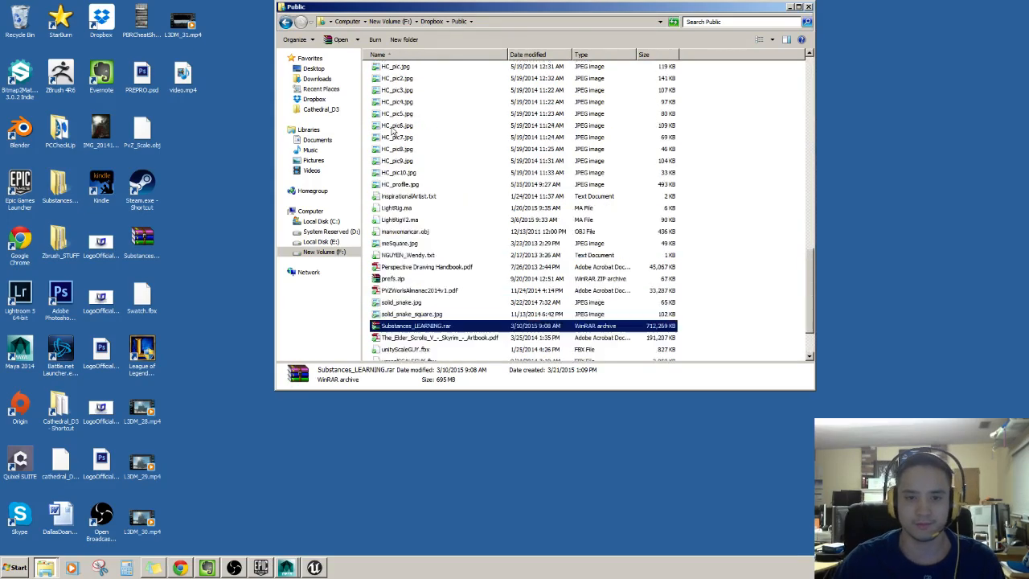
pyautogui.scroll(3, 427, 172)
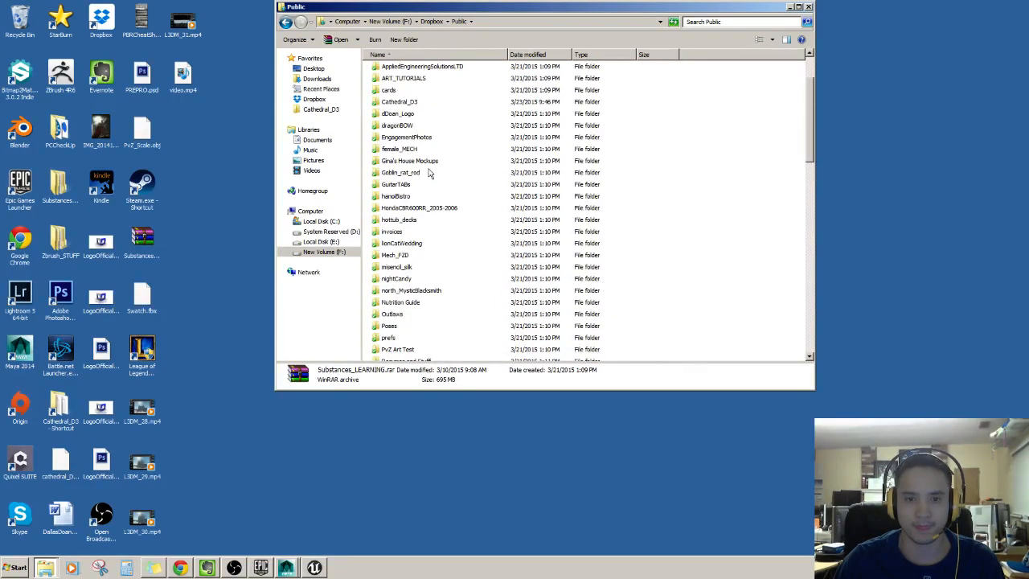
pyautogui.doubleClick(417, 140)
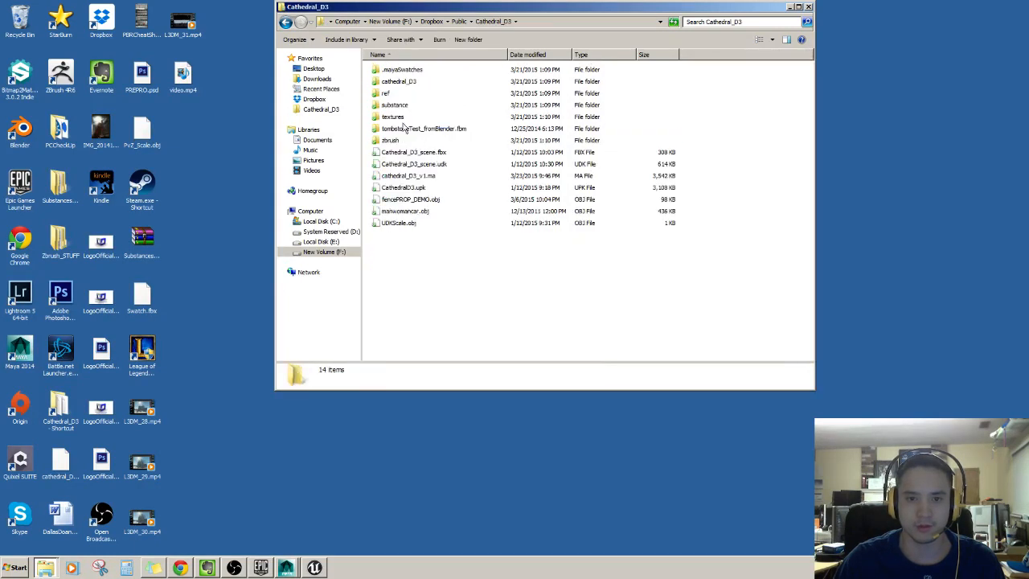
pyautogui.doubleClick(398, 105)
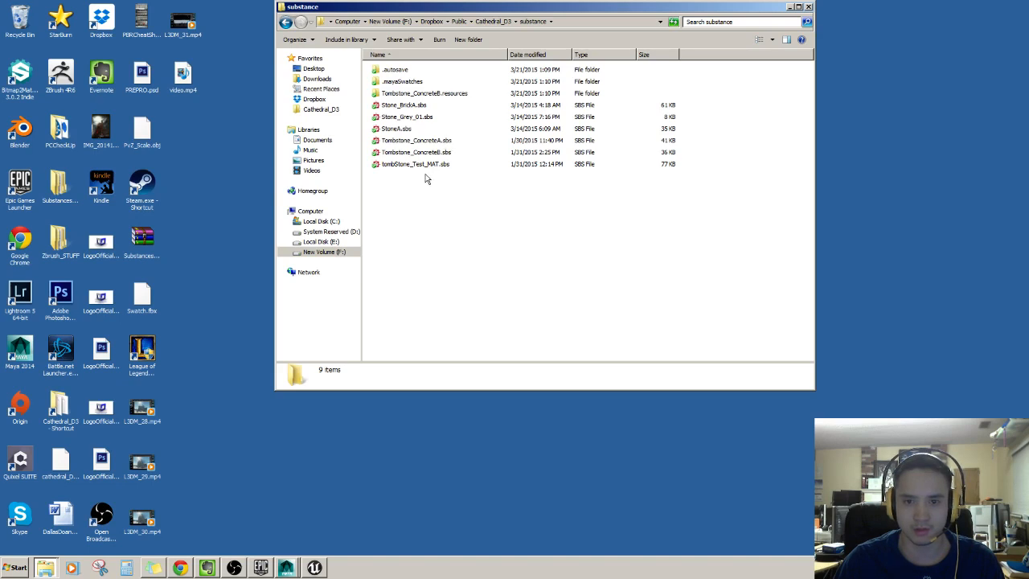
# - Open Stone_BrickA.sbs in Substance Designer 5, entering the Steam account password and allowing the launch
pyautogui.click(408, 106)
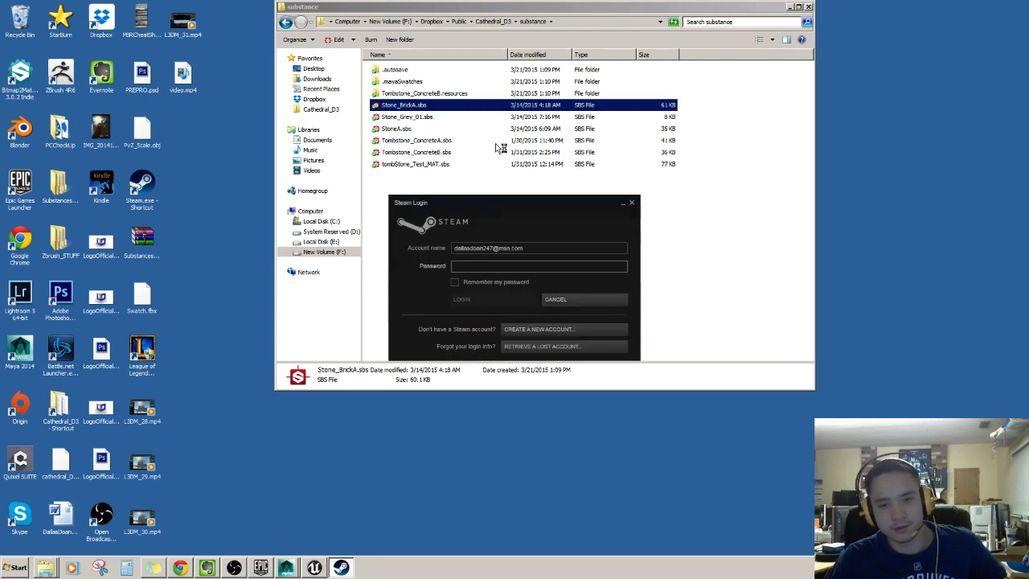
pyautogui.write('********')
pyautogui.press('Return')
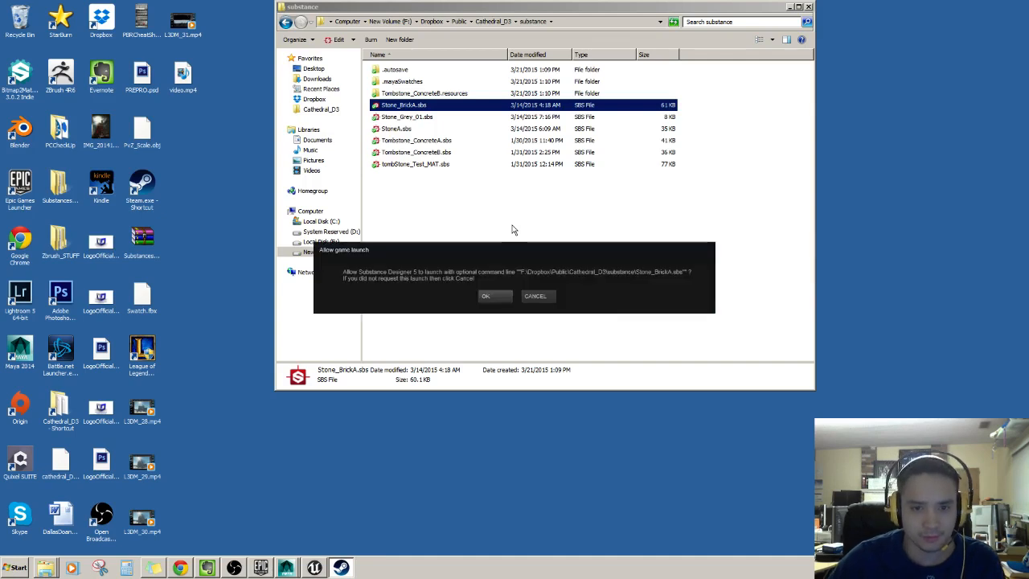
pyautogui.click(499, 294)
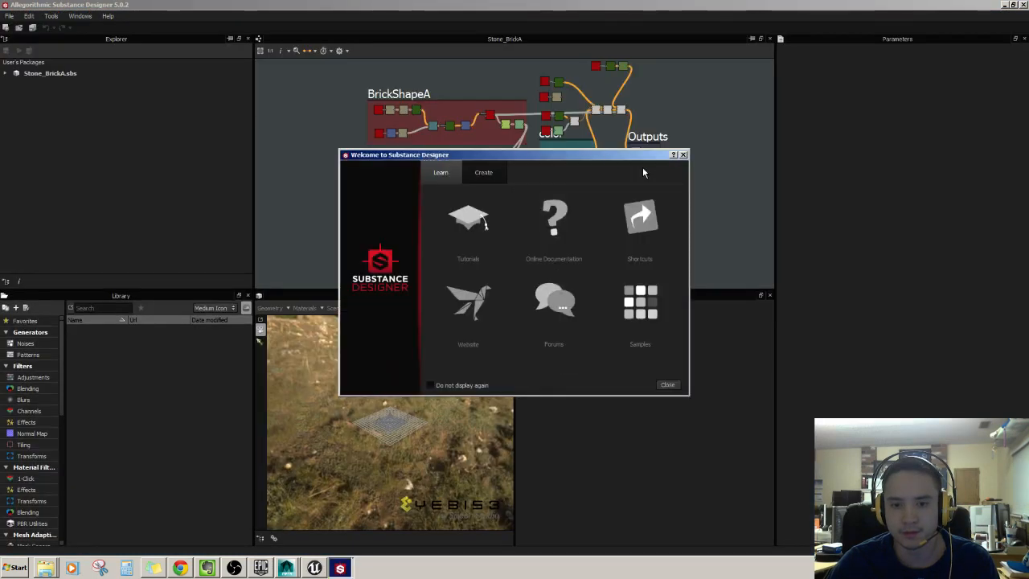
# - Dismiss the welcome window and inspect the stone brick base color and its appearance on the preview cube
pyautogui.click(683, 155)
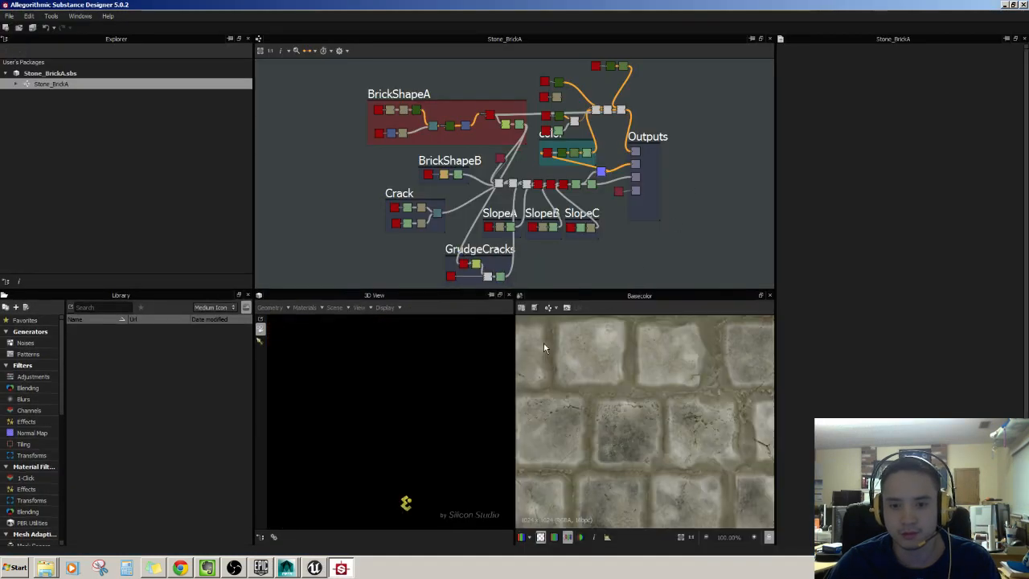
pyautogui.scroll(-6, 630, 408)
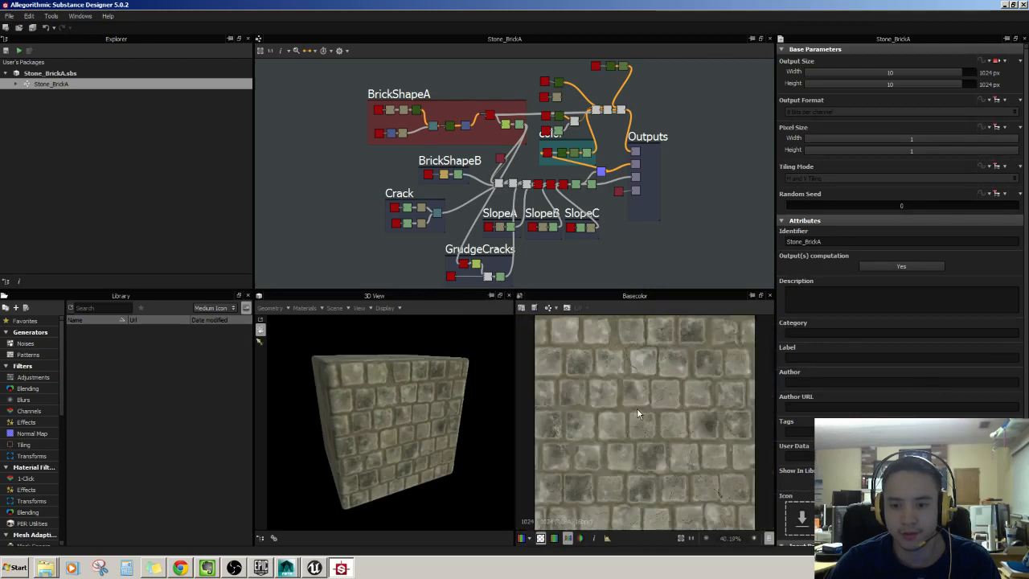
pyautogui.scroll(1, 644, 426)
pyautogui.moveTo(353, 378); pyautogui.dragTo(409, 409)
pyautogui.scroll(5, 399, 414)
pyautogui.scroll(-5, 406, 410)
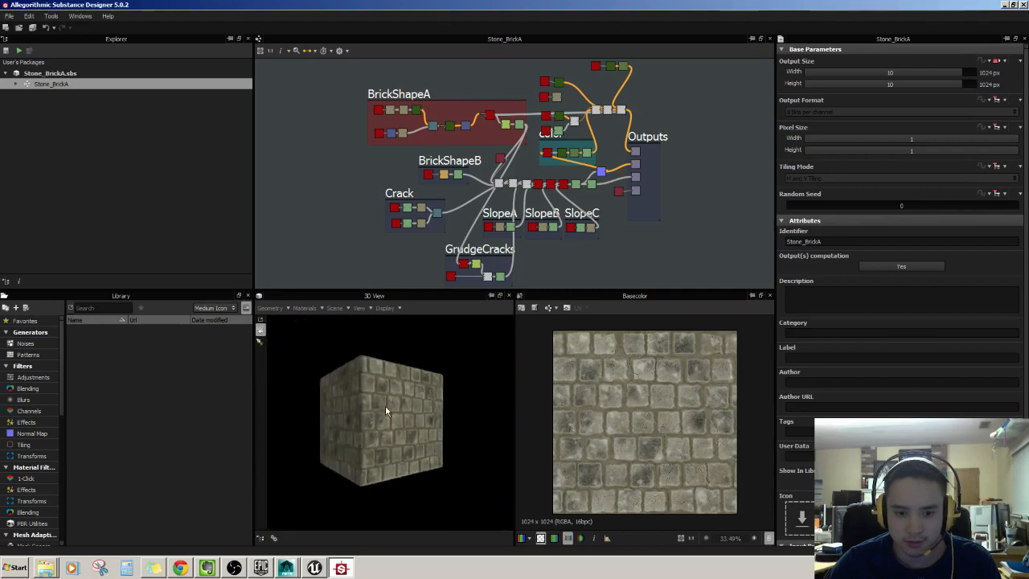
# - Reset the 3D view's environment
pyautogui.click(269, 308)
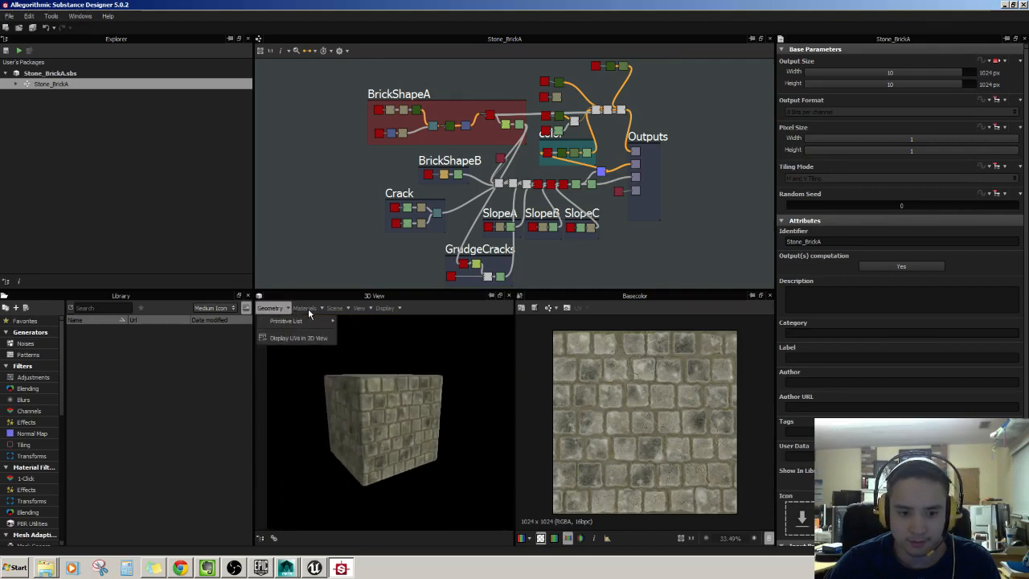
pyautogui.moveTo(338, 311)
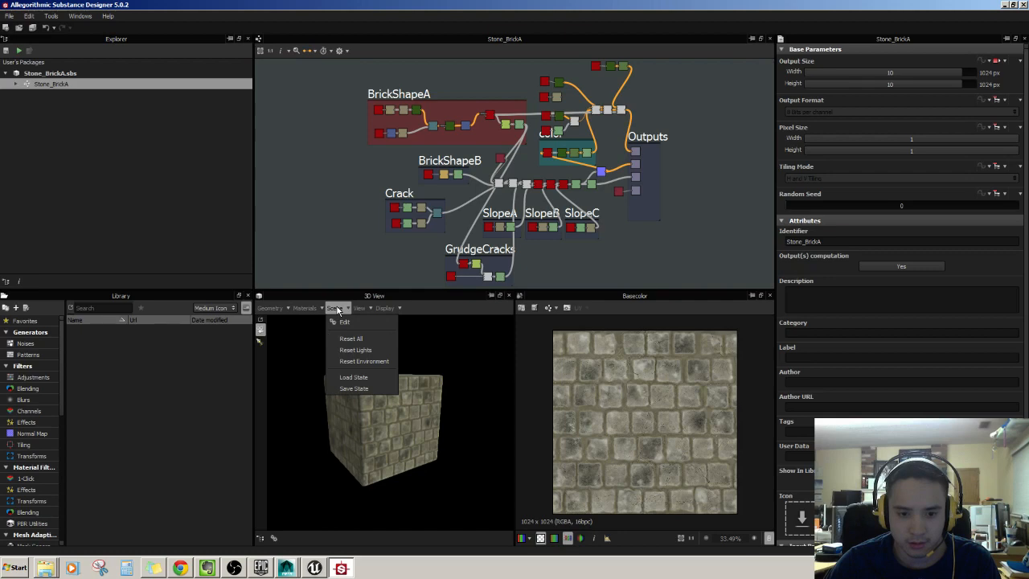
pyautogui.click(358, 361)
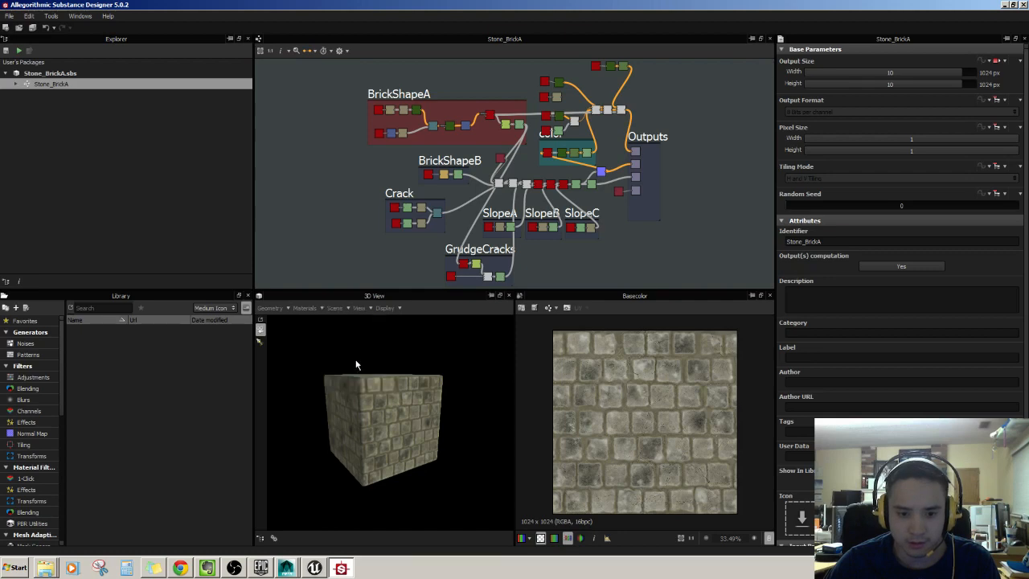
# - Examine the stone brick material up close on the preview cube and compare it with its flat base color texture
pyautogui.scroll(3, 368, 385)
pyautogui.moveTo(367, 361); pyautogui.dragTo(428, 436)
pyautogui.scroll(5, 349, 392)
pyautogui.scroll(3, 400, 408)
pyautogui.scroll(-4, 394, 396)
pyautogui.scroll(3, 648, 449)
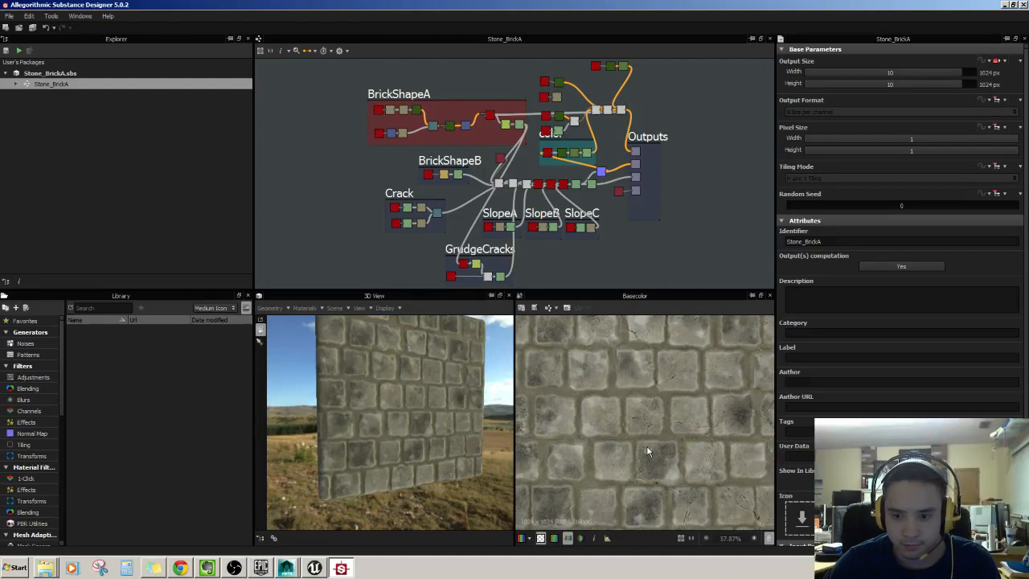
pyautogui.scroll(-3, 648, 448)
pyautogui.scroll(3, 437, 396)
pyautogui.scroll(3, 422, 409)
pyautogui.scroll(-3, 422, 409)
pyautogui.moveTo(422, 408)
pyautogui.mouseDown()
pyautogui.moveTo(405, 366)
pyautogui.moveTo(405, 410)
pyautogui.moveTo(424, 425)
pyautogui.mouseUp()
pyautogui.moveTo(424, 425); pyautogui.dragTo(419, 411, button='right')
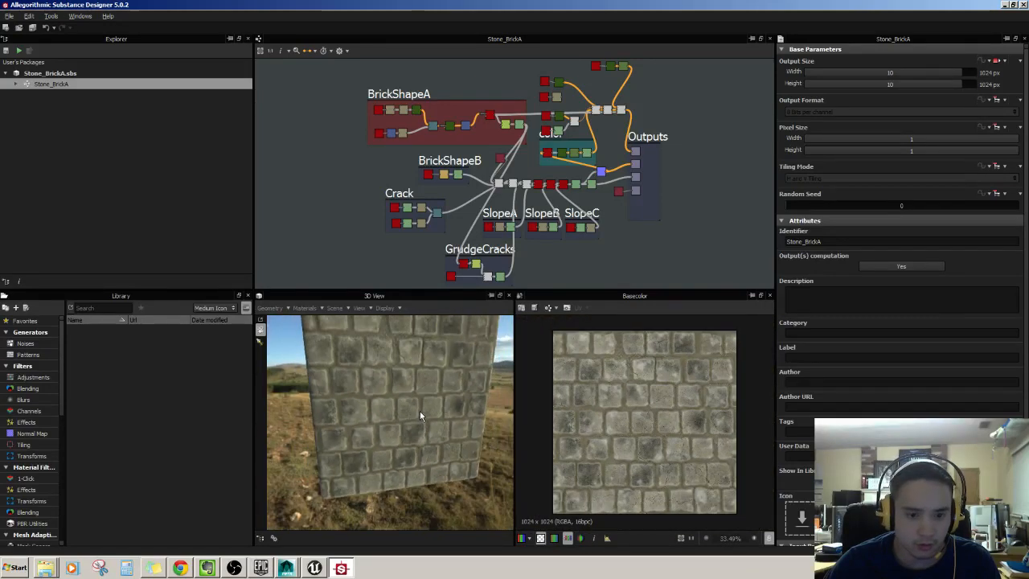
pyautogui.moveTo(419, 411); pyautogui.dragTo(417, 452, button='middle')
pyautogui.moveTo(417, 452); pyautogui.dragTo(413, 422, button='right')
pyautogui.moveTo(412, 421); pyautogui.dragTo(411, 391, button='middle')
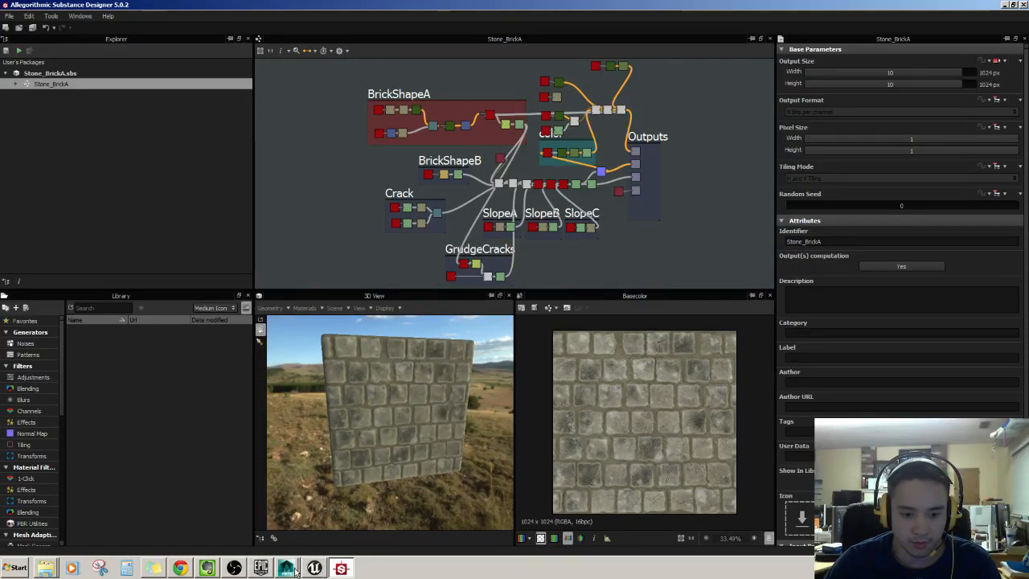
# - Open Stone_Grey_01.sbs from the substance folder to check its material on the preview cube, and close its package
pyautogui.click(45, 567)
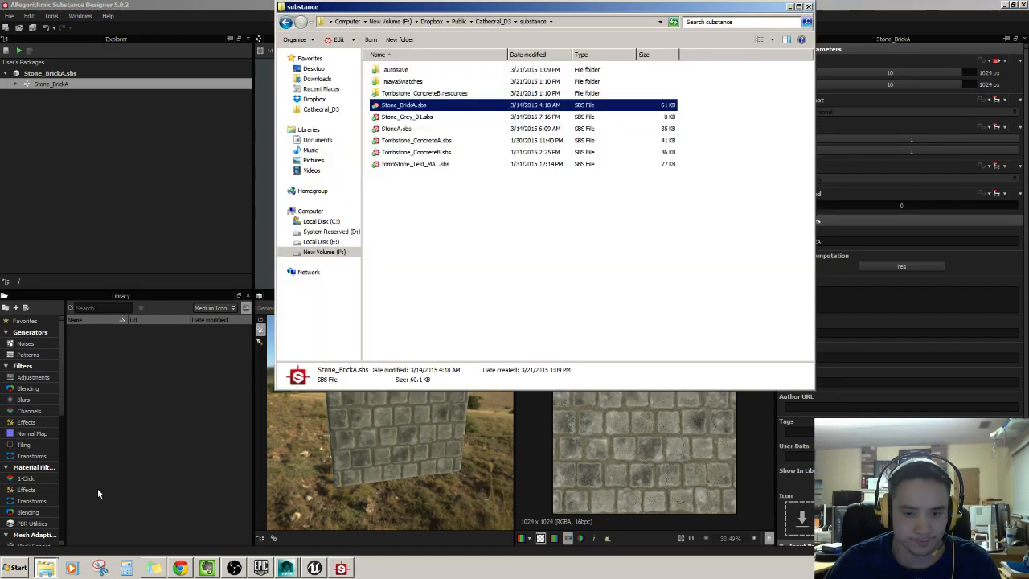
pyautogui.click(421, 118)
pyautogui.click(415, 128)
pyautogui.click(413, 119)
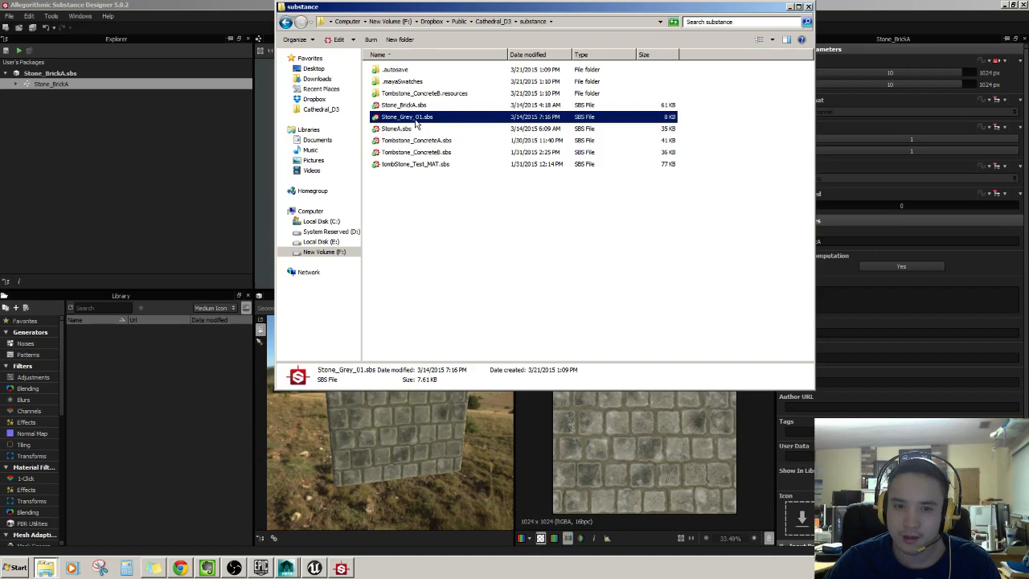
pyautogui.doubleClick(416, 121)
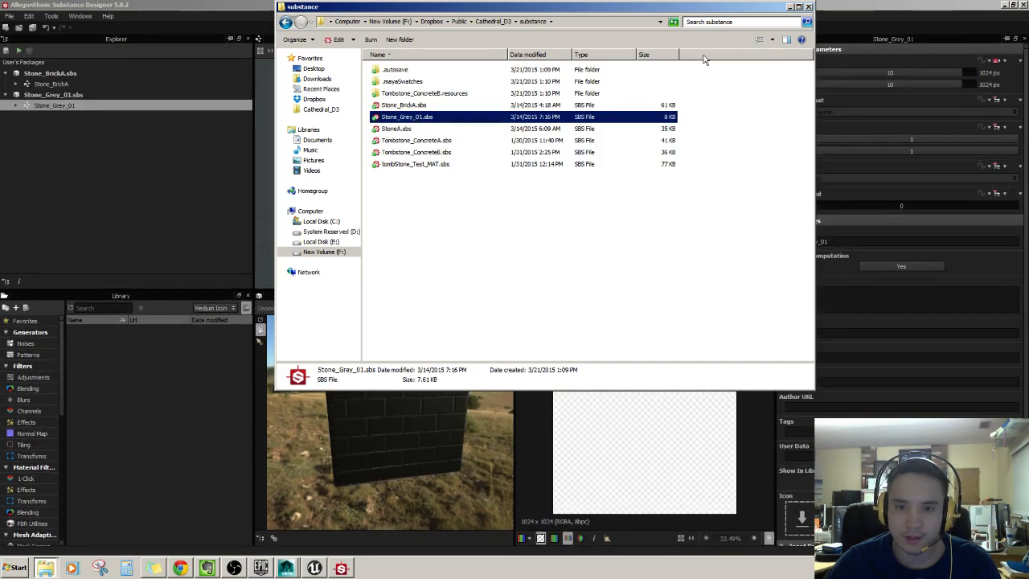
pyautogui.click(789, 7)
pyautogui.moveTo(487, 420); pyautogui.dragTo(382, 420)
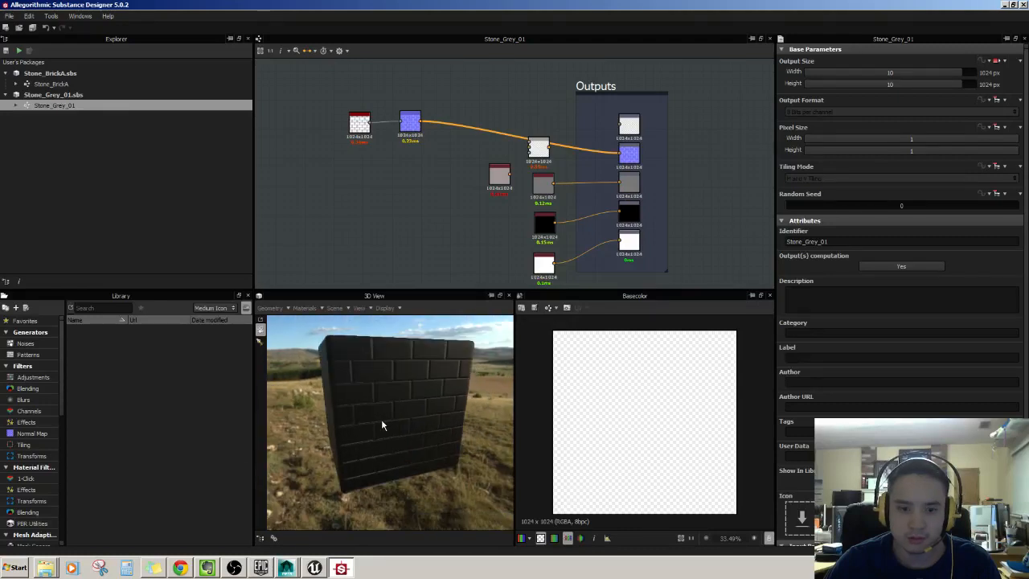
pyautogui.rightClick(77, 95)
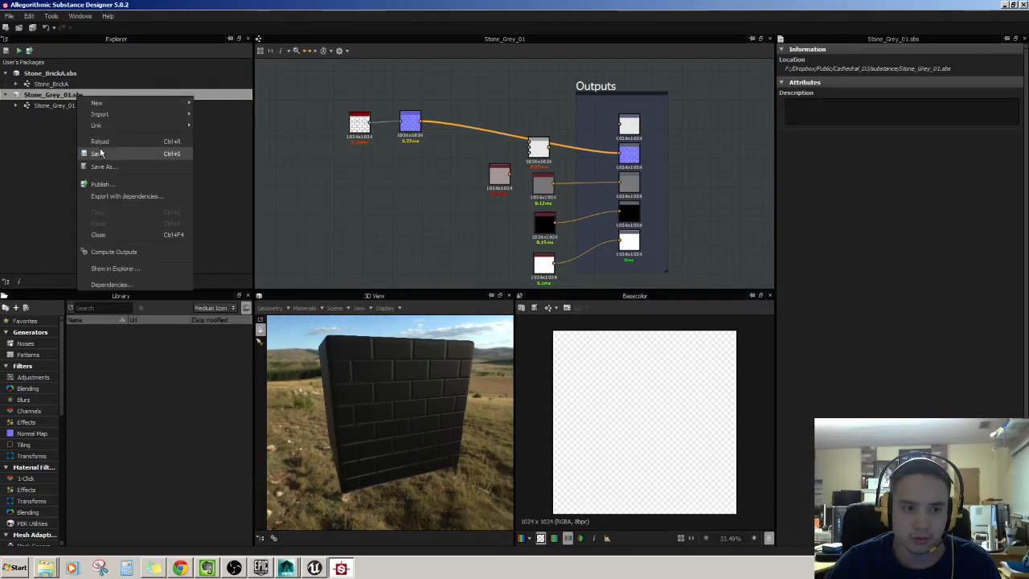
pyautogui.click(98, 234)
# - Try to open StoneA.sbs from the substance folder in the file explorer, responding to Steam's launch requests
pyautogui.click(44, 570)
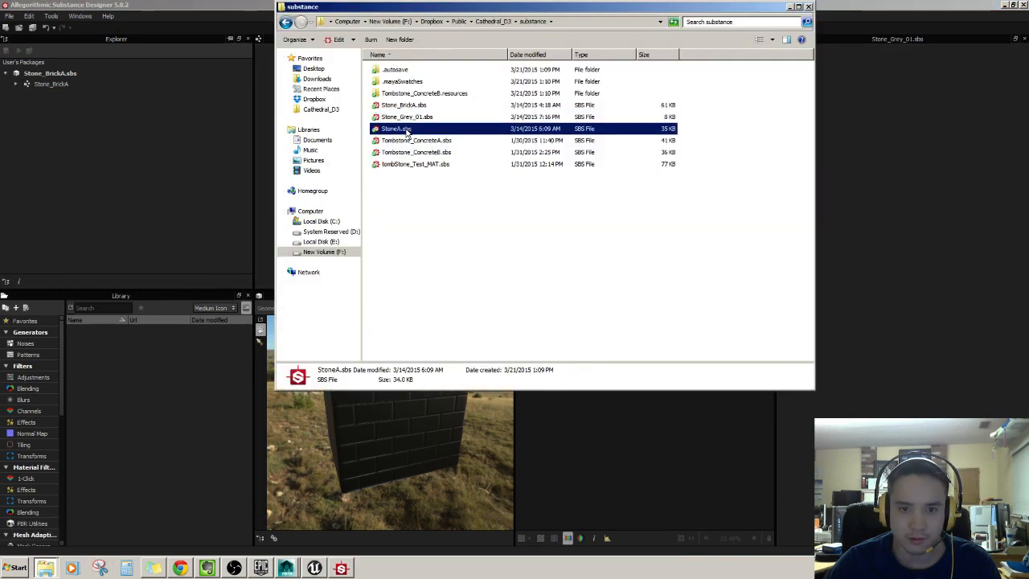
pyautogui.click(412, 141)
pyautogui.click(404, 130)
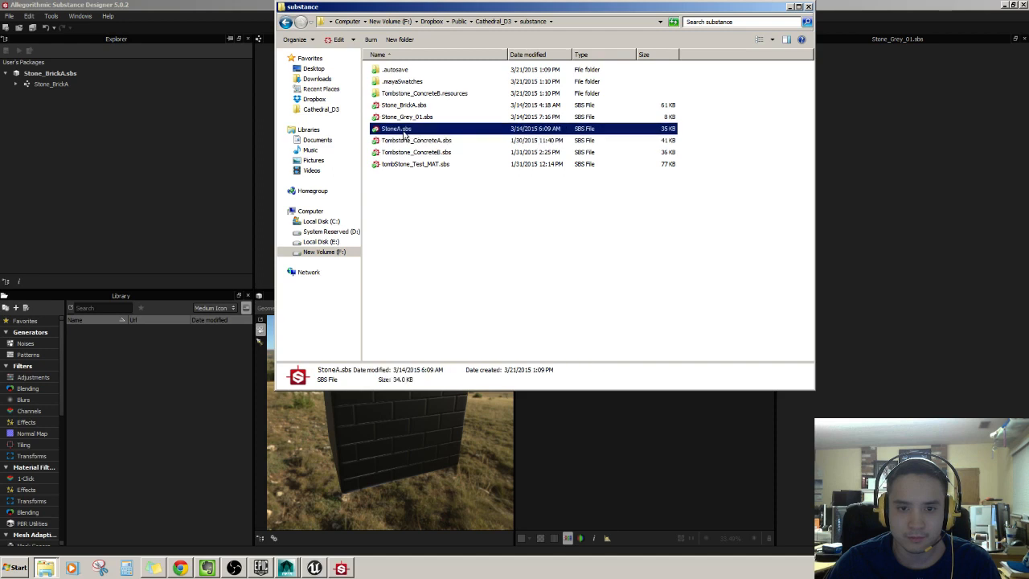
pyautogui.doubleClick(406, 131)
pyautogui.click(487, 297)
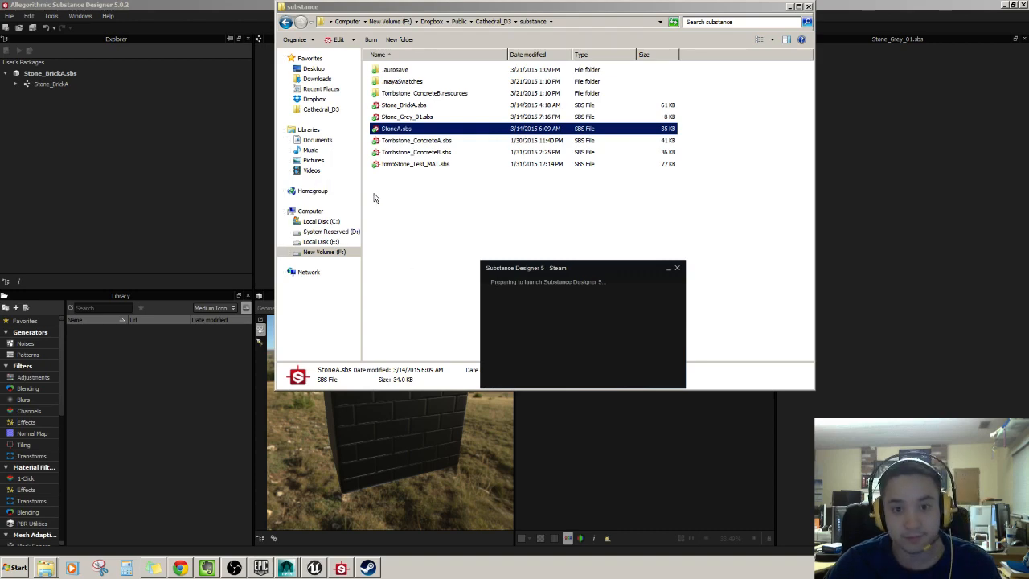
pyautogui.click(545, 304)
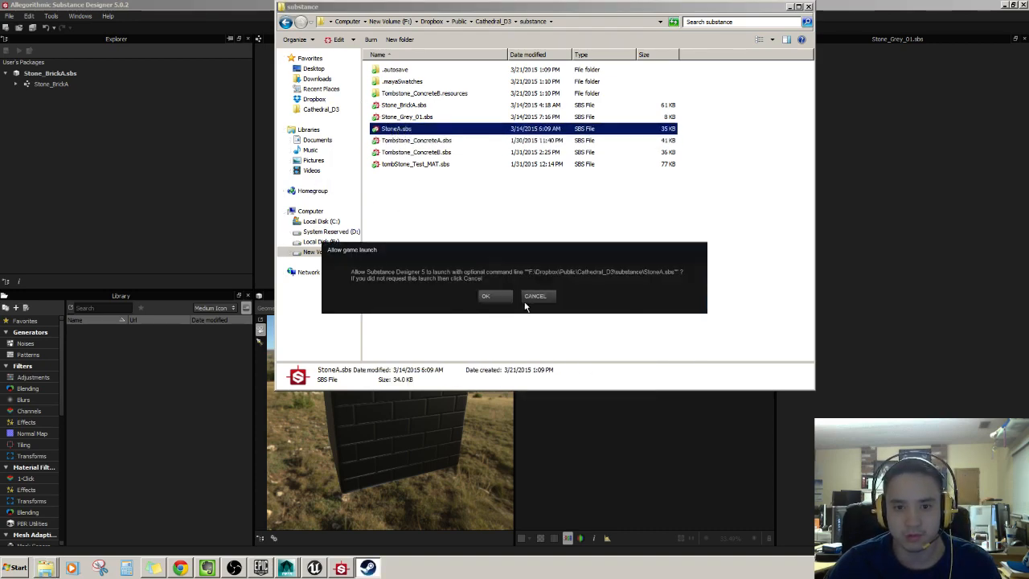
pyautogui.click(494, 296)
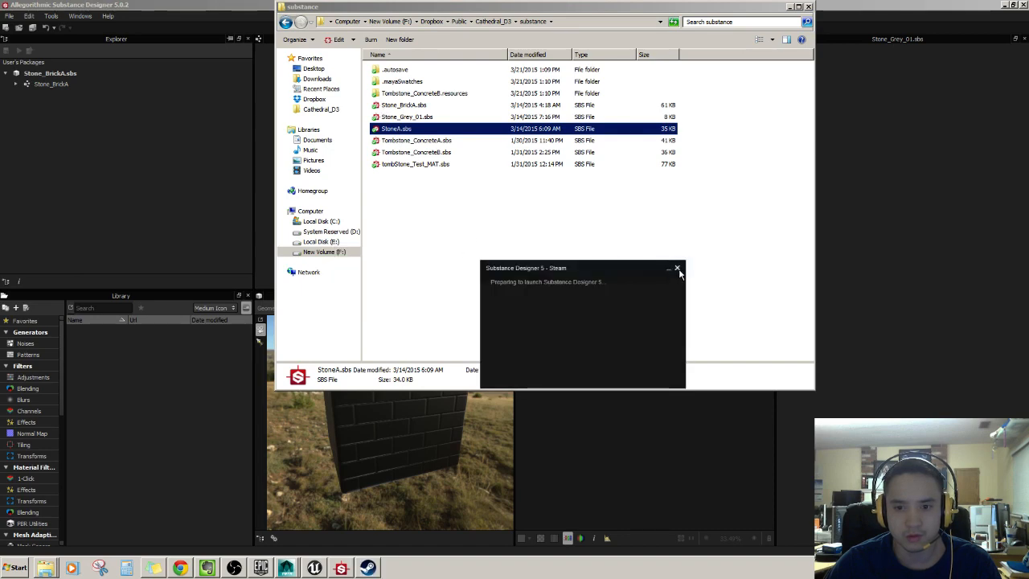
pyautogui.click(515, 299)
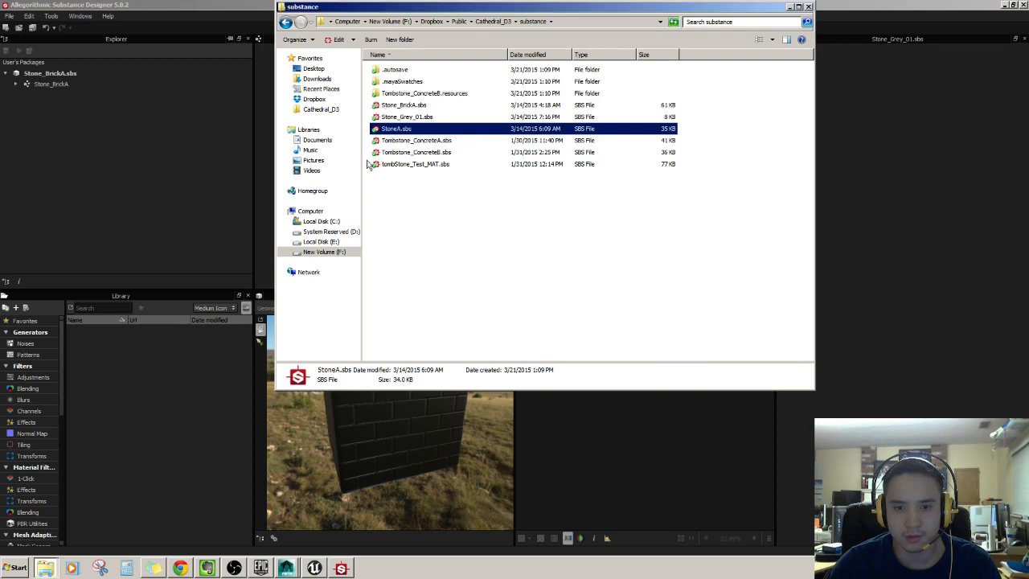
# - Open StoneA.sbs from the Cathedral_D3 substance folder within Substance Designer and inspect the material on the preview cube
pyautogui.click(44, 22)
pyautogui.click(9, 16)
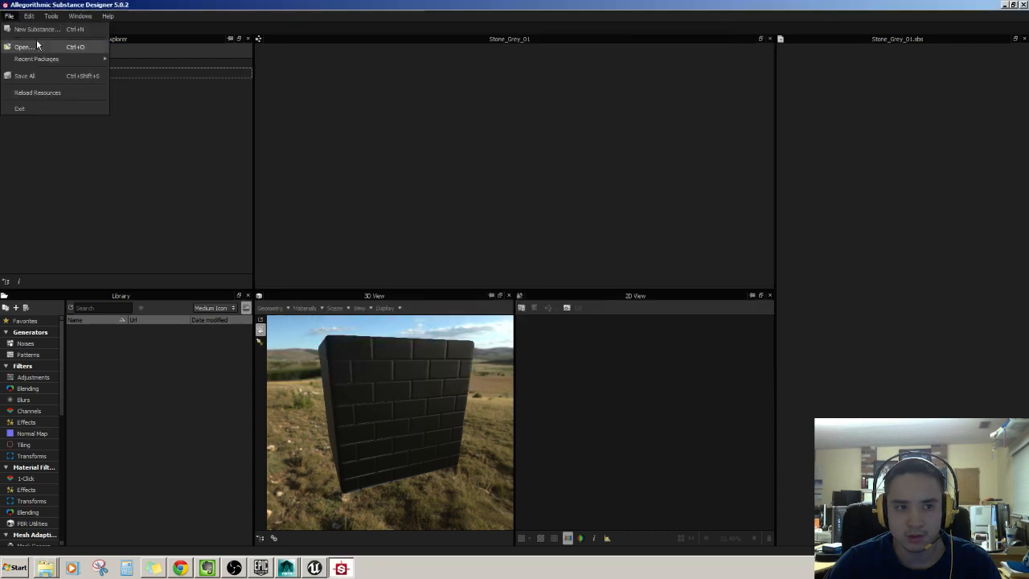
pyautogui.press('Return')
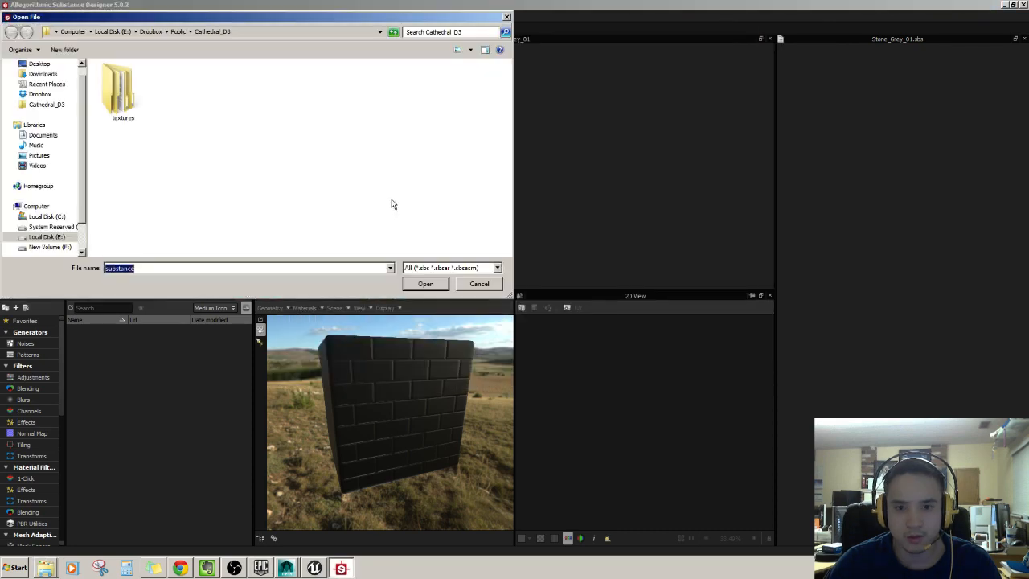
pyautogui.click(49, 111)
pyautogui.doubleClick(124, 117)
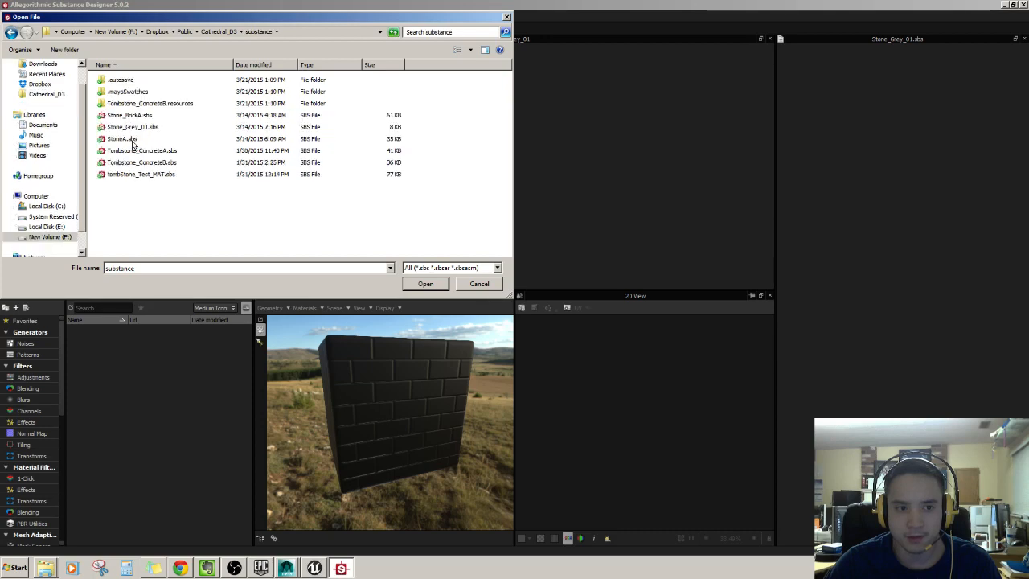
pyautogui.click(134, 141)
pyautogui.click(425, 284)
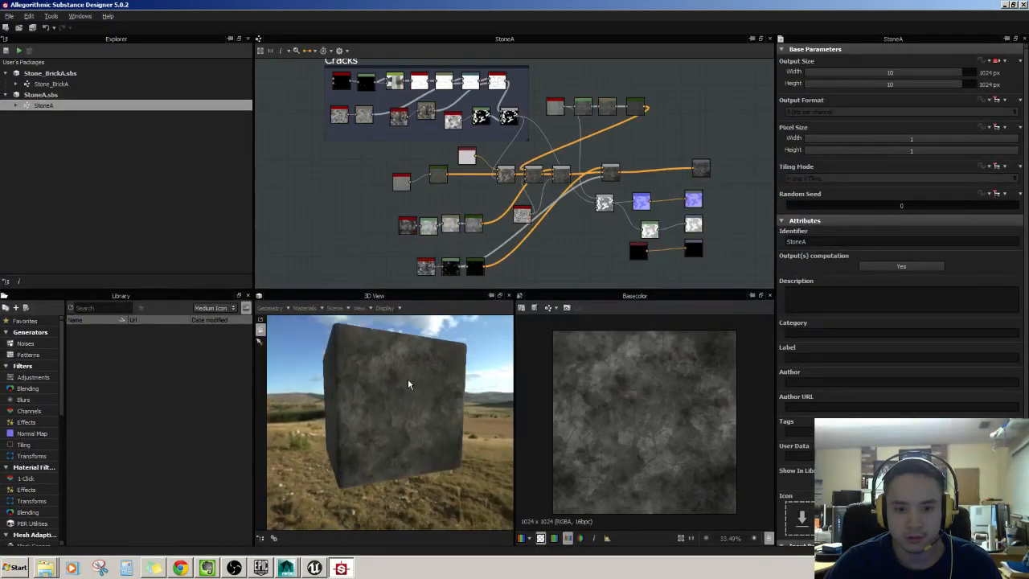
pyautogui.scroll(3, 409, 385)
pyautogui.moveTo(414, 378); pyautogui.dragTo(400, 431)
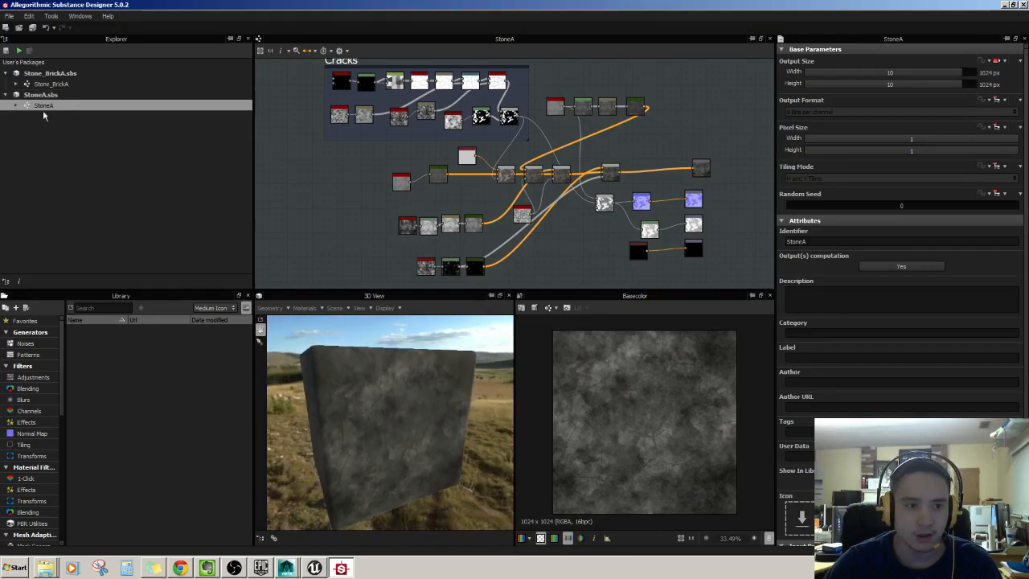
# - Expand the StoneA and Stone_BrickA graphs to list their outputs, and select the Stone_BrickA graph
pyautogui.click(15, 105)
pyautogui.click(15, 83)
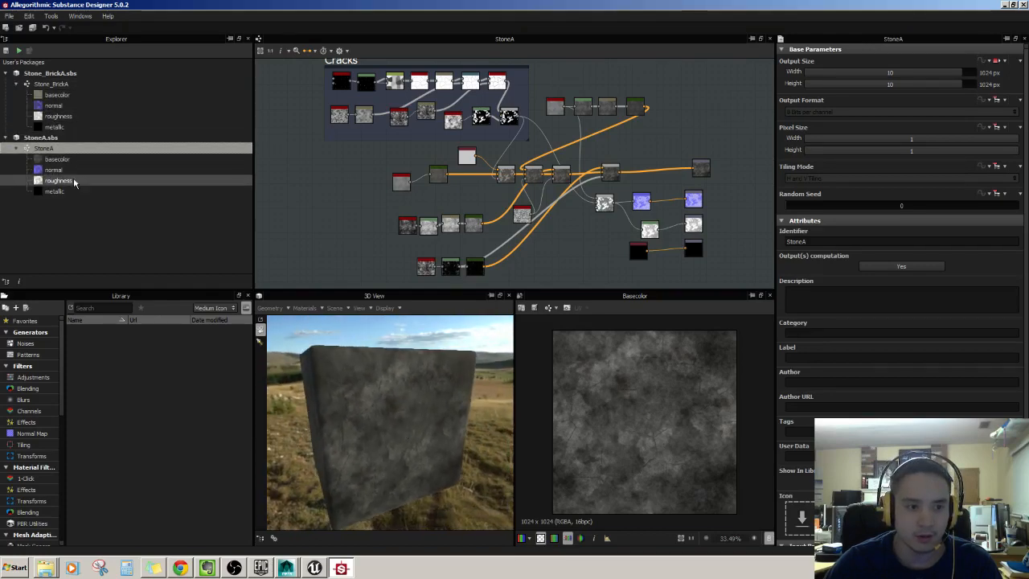
pyautogui.click(63, 84)
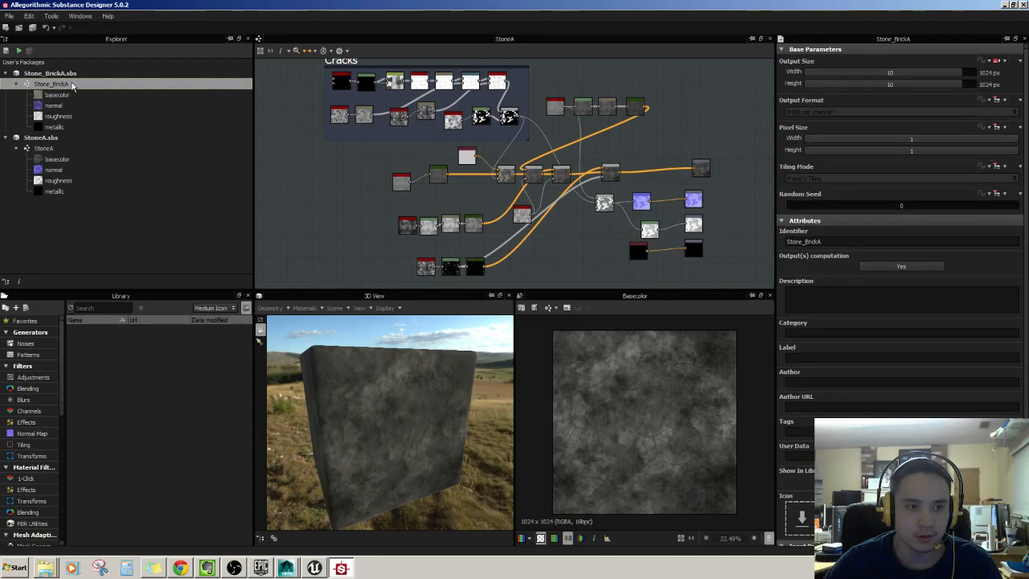
pyautogui.rightClick(73, 87)
pyautogui.click(68, 74)
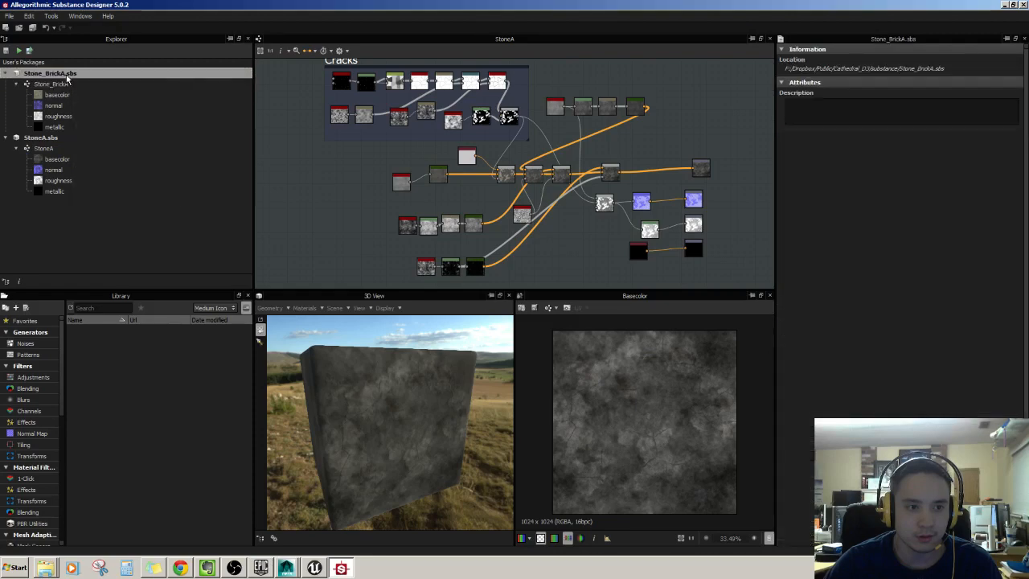
pyautogui.rightClick(67, 75)
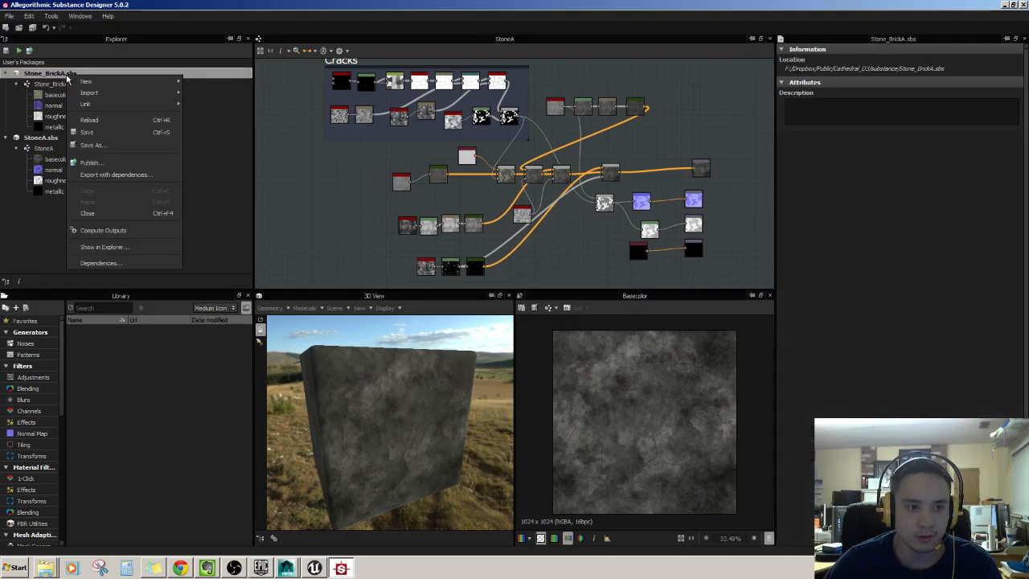
pyautogui.click(121, 164)
pyautogui.click(426, 284)
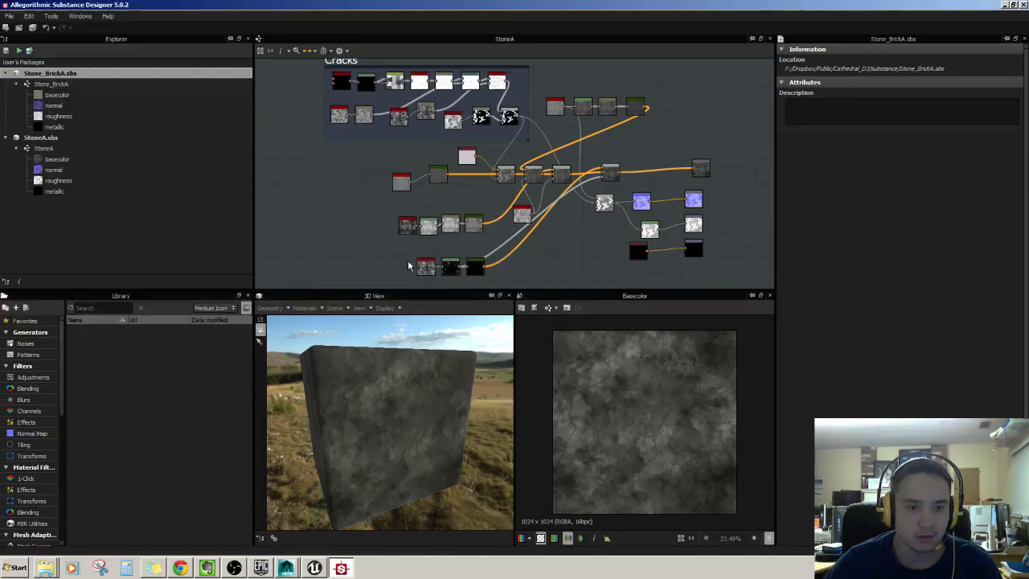
pyautogui.rightClick(80, 74)
pyautogui.moveTo(121, 81)
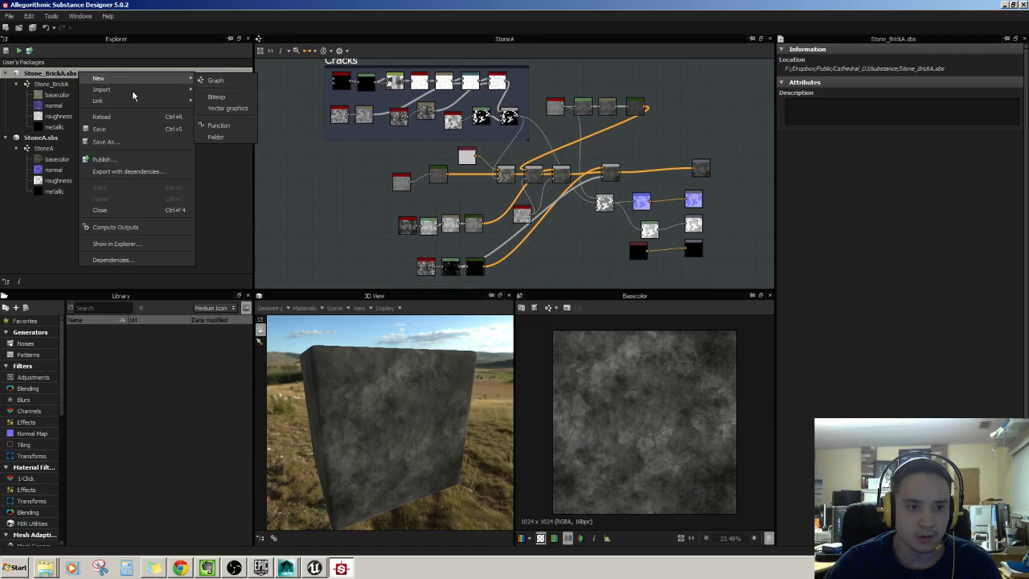
pyautogui.click(143, 171)
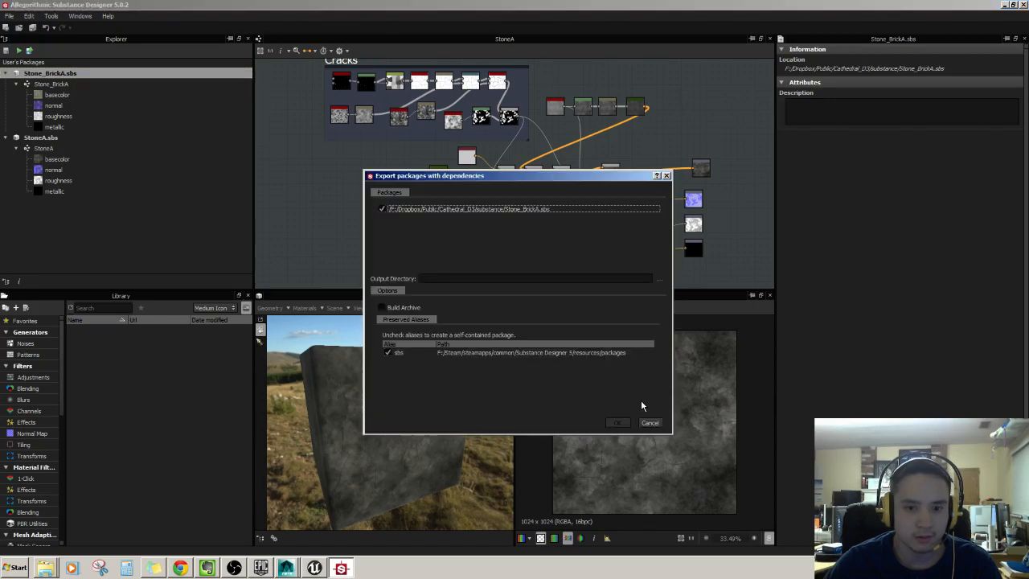
pyautogui.click(649, 423)
# - Open the bitmap export settings for the Stone_BrickA graph's outputs
pyautogui.click(57, 95)
pyautogui.keyDown('shift'); pyautogui.click(54, 127); pyautogui.keyUp('shift')
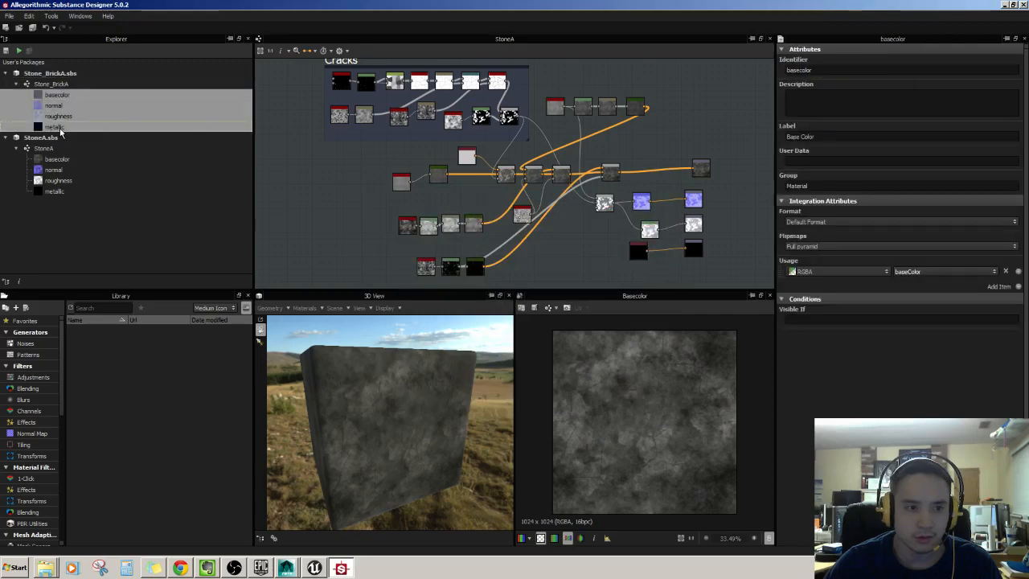
pyautogui.rightClick(64, 129)
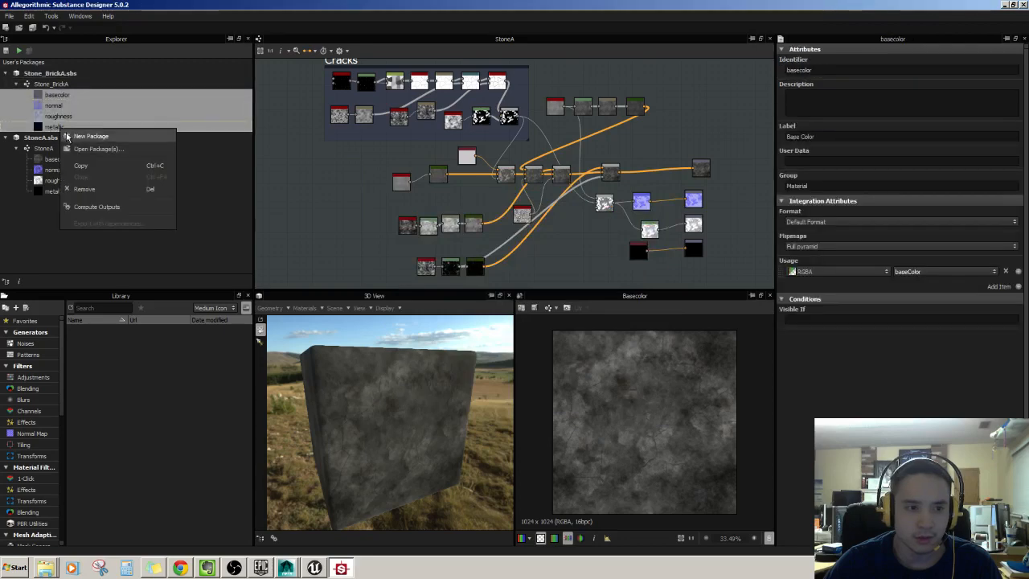
pyautogui.click(60, 85)
pyautogui.rightClick(61, 85)
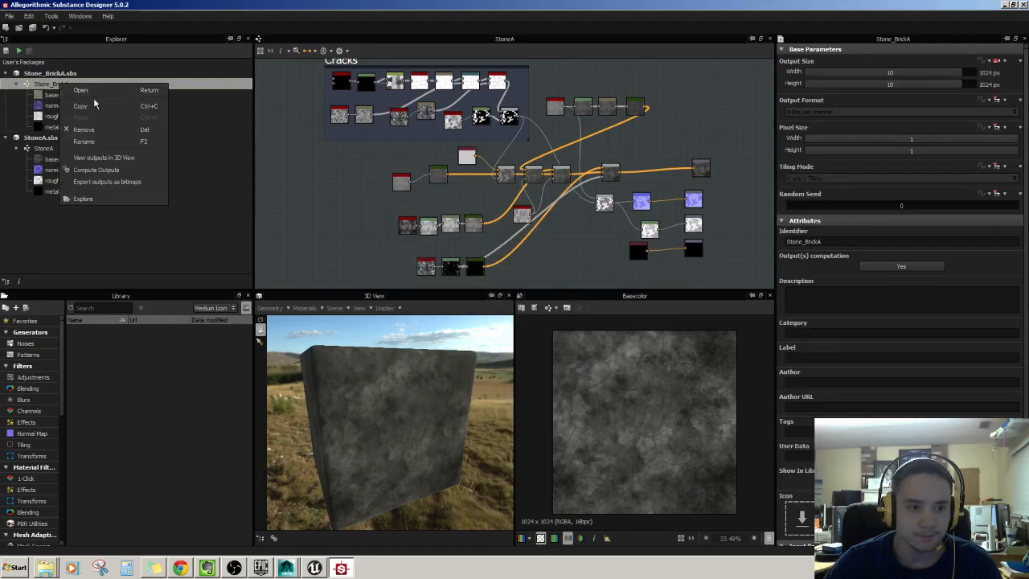
pyautogui.click(108, 182)
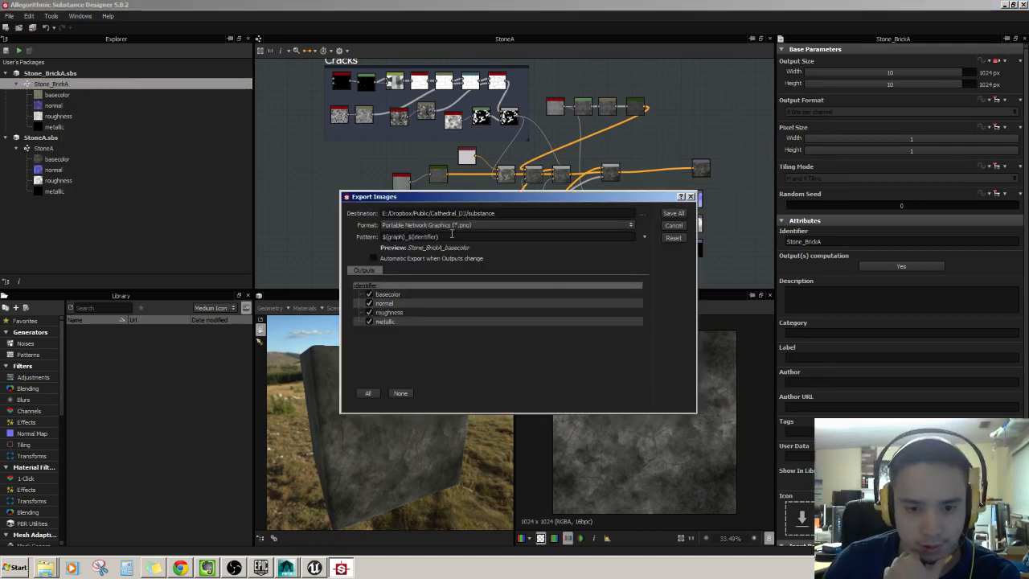
# - Create a Stone_BrickA folder inside the Cathedral_D3 textures folder and export all Stone_BrickA outputs there as PNG images
pyautogui.click(643, 214)
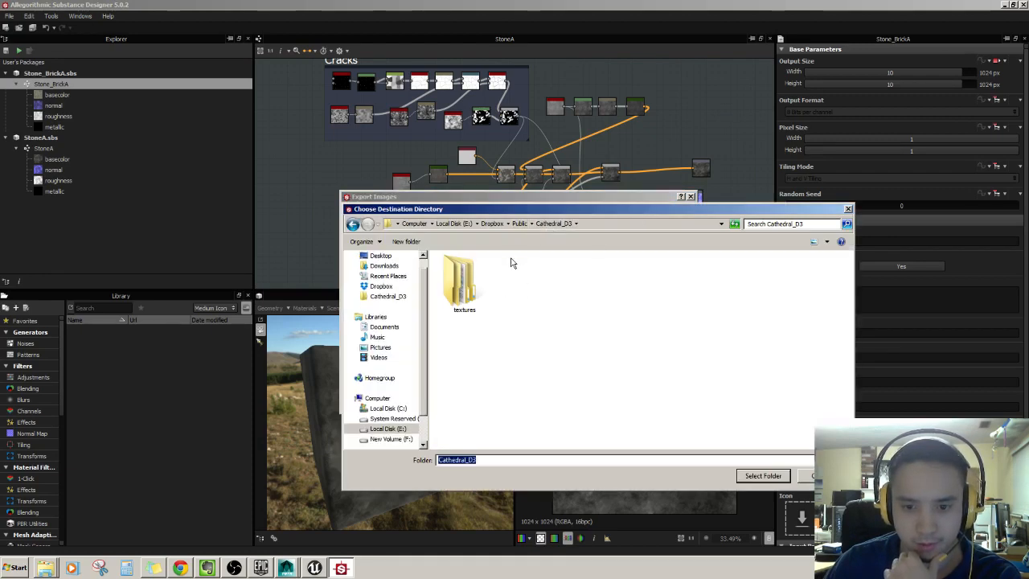
pyautogui.doubleClick(463, 281)
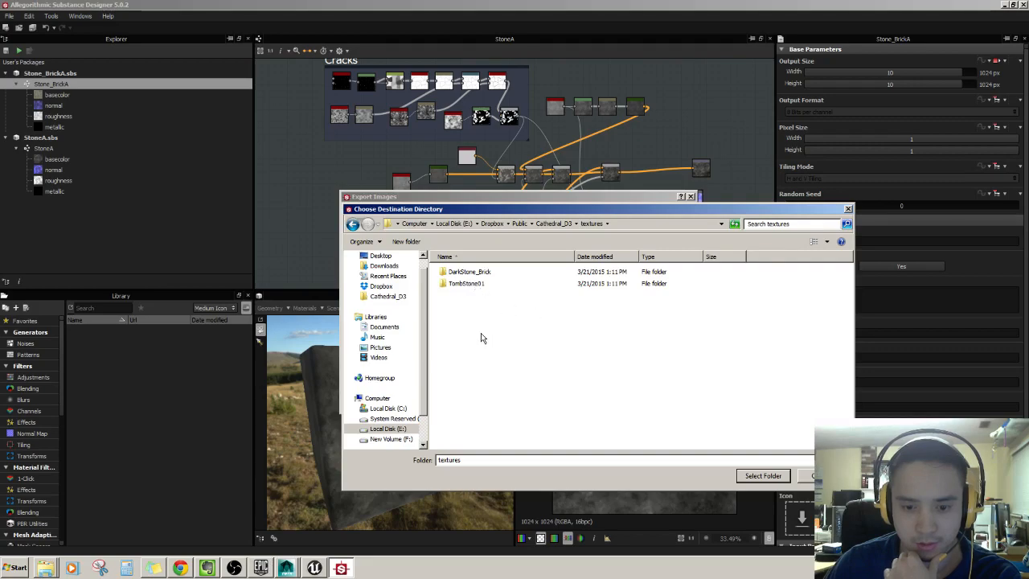
pyautogui.moveTo(581, 210); pyautogui.dragTo(741, 228)
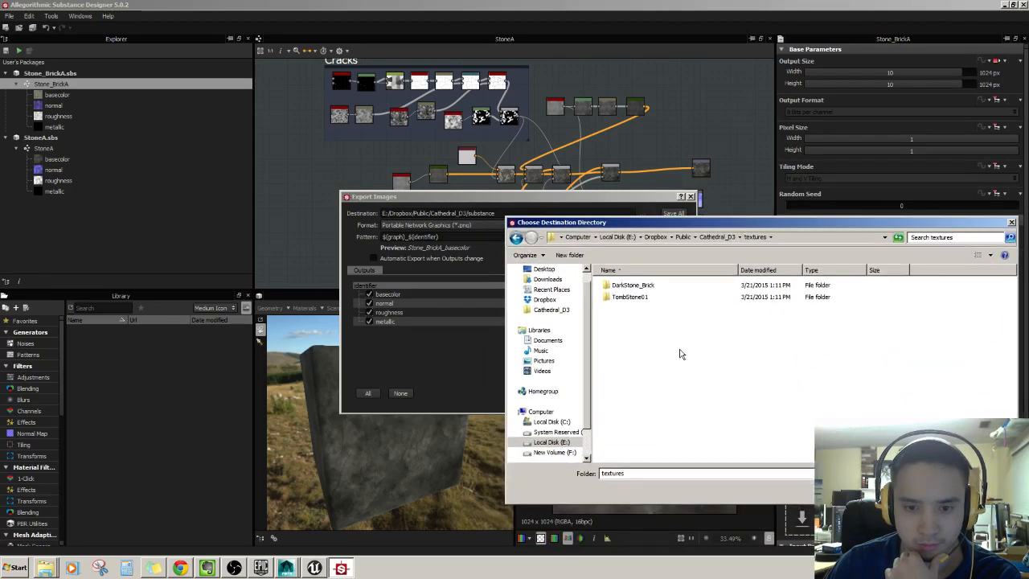
pyautogui.rightClick(645, 327)
pyautogui.moveTo(697, 416)
pyautogui.click(743, 421)
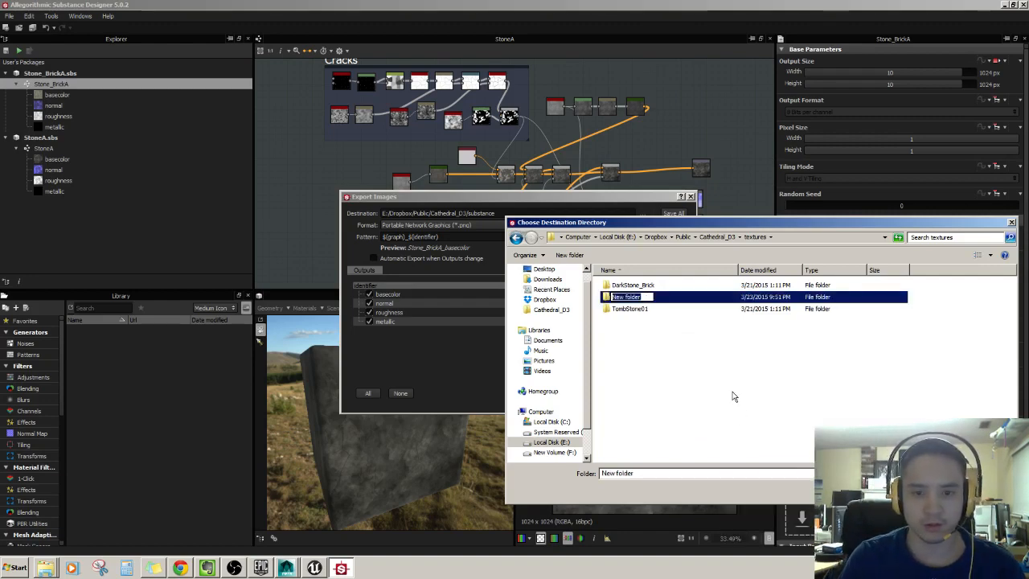
pyautogui.write('S')
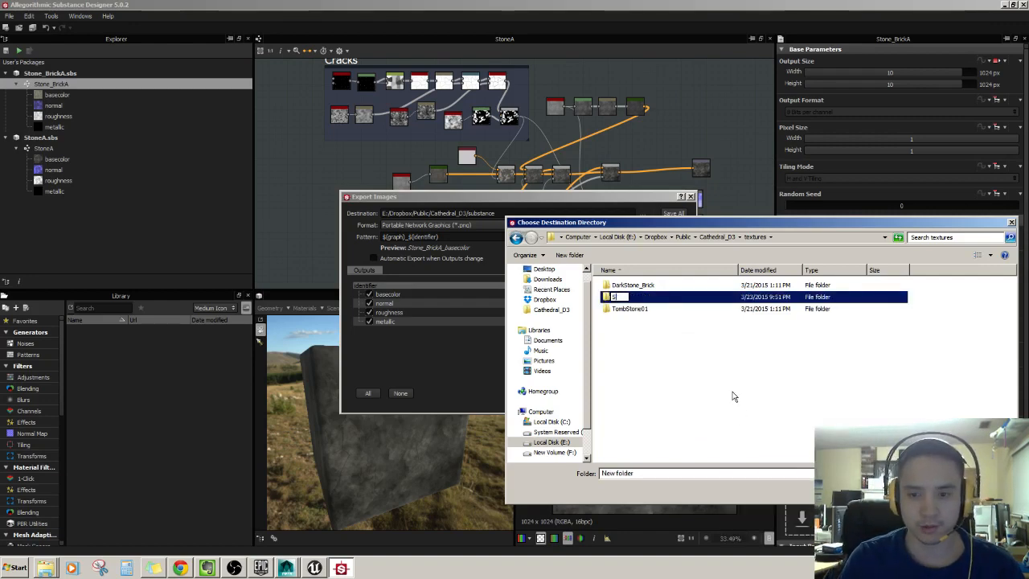
pyautogui.write('tone_B')
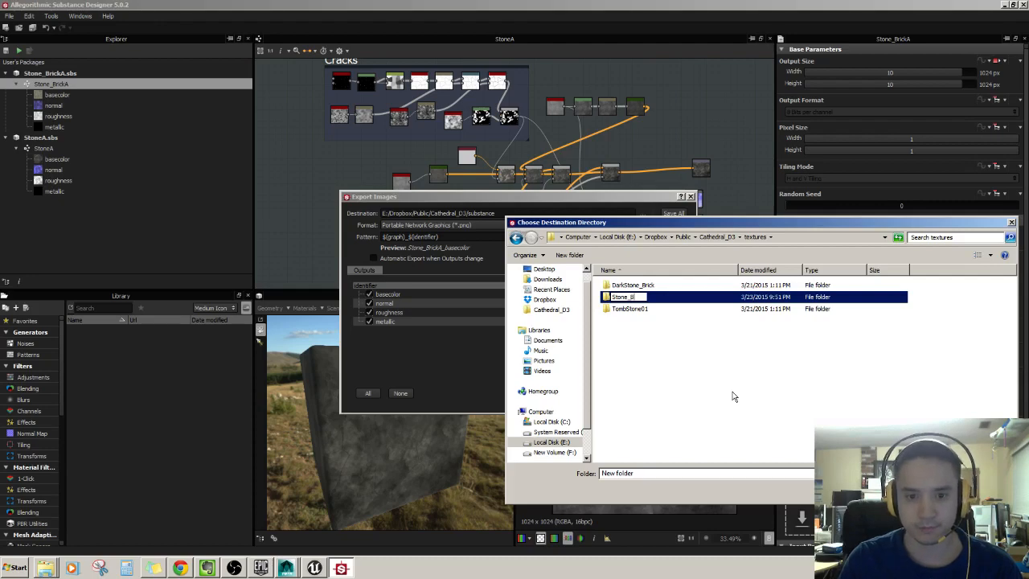
pyautogui.write('rickA')
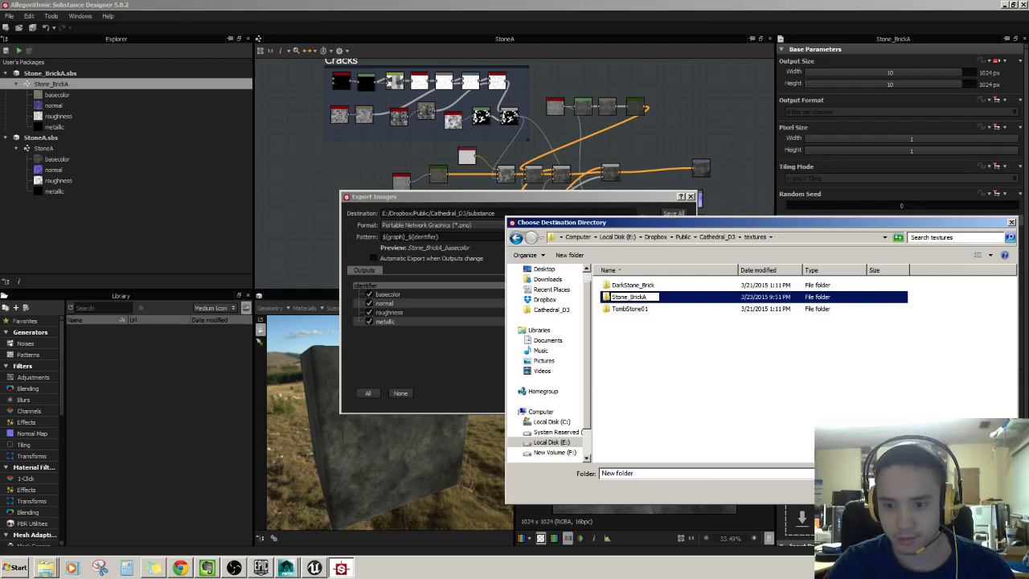
pyautogui.press('Return')
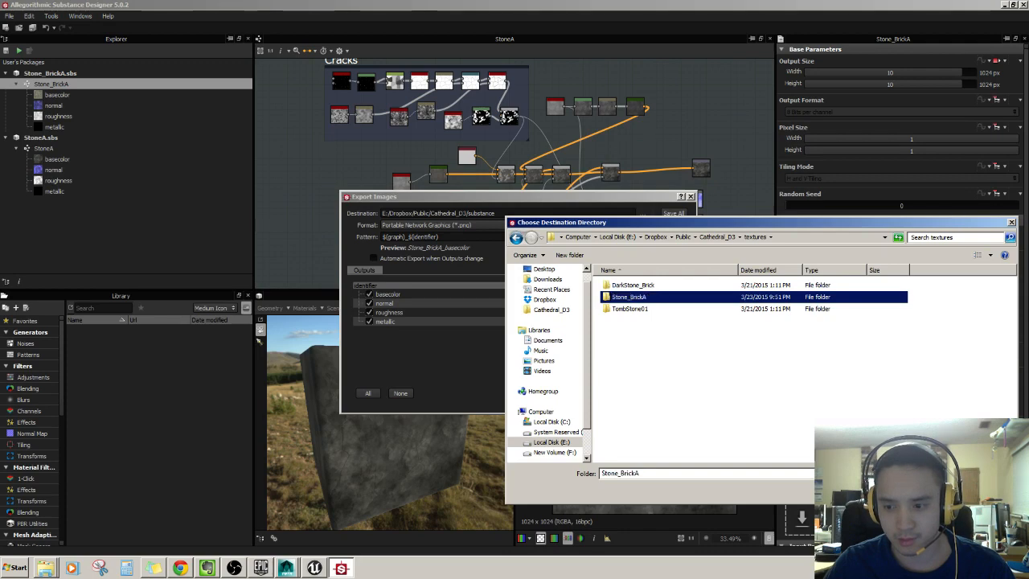
pyautogui.press('Return')
pyautogui.click(674, 213)
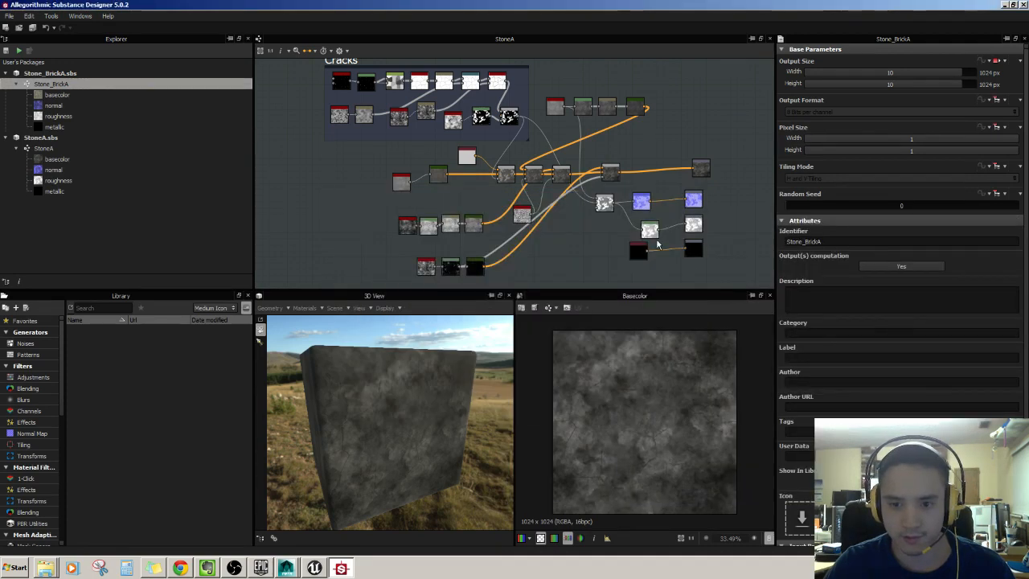
# - Open the bitmap export settings for the StoneA graph and browse for a destination in the Cathedral_D3 textures folder
pyautogui.click(71, 151)
pyautogui.rightClick(73, 150)
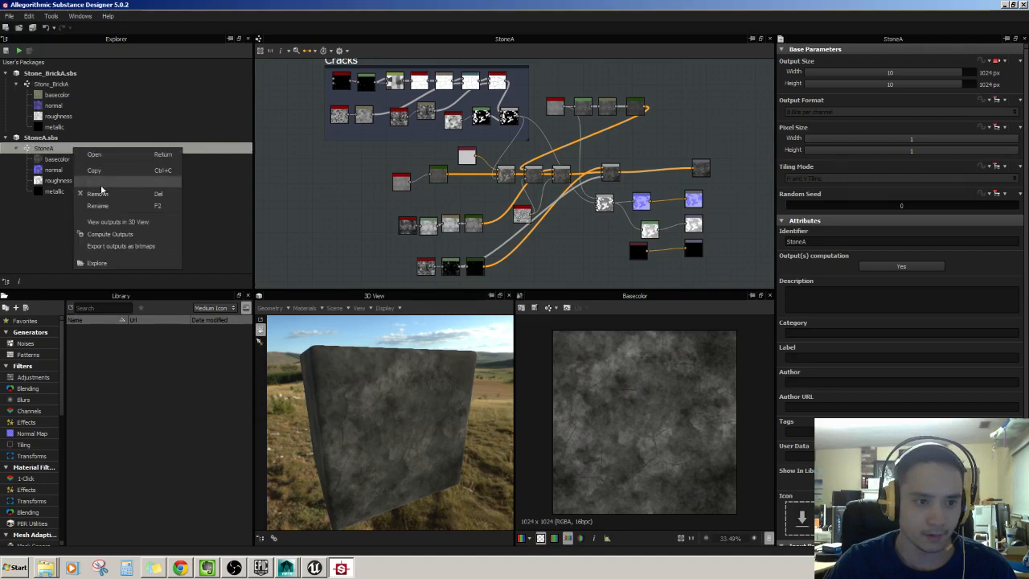
pyautogui.click(124, 254)
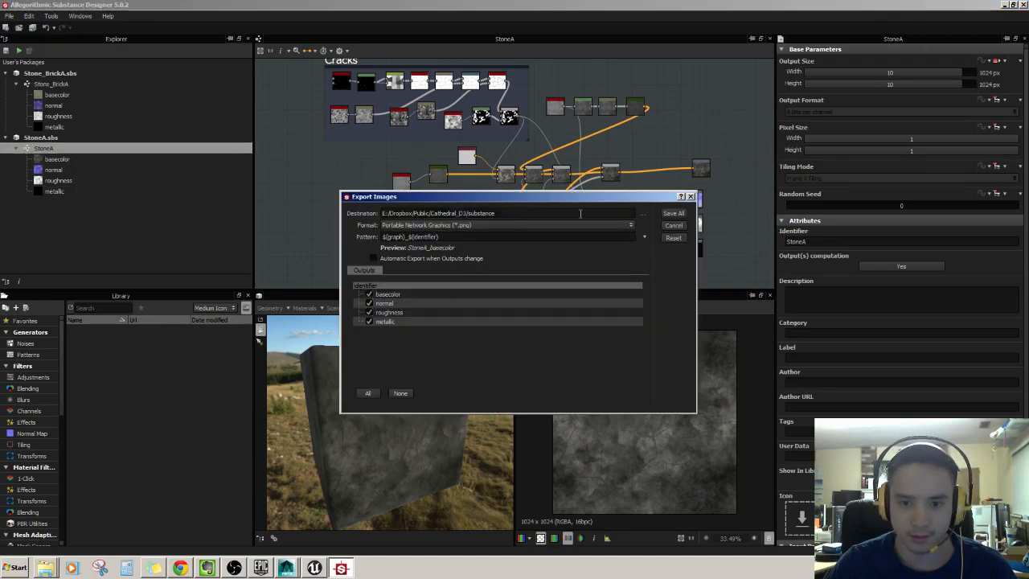
pyautogui.click(642, 215)
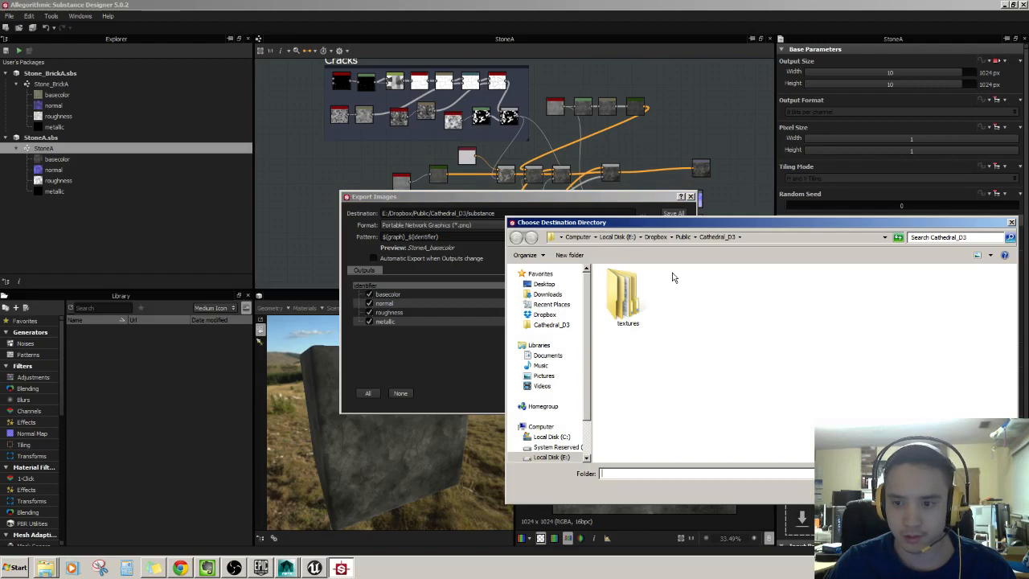
pyautogui.doubleClick(623, 297)
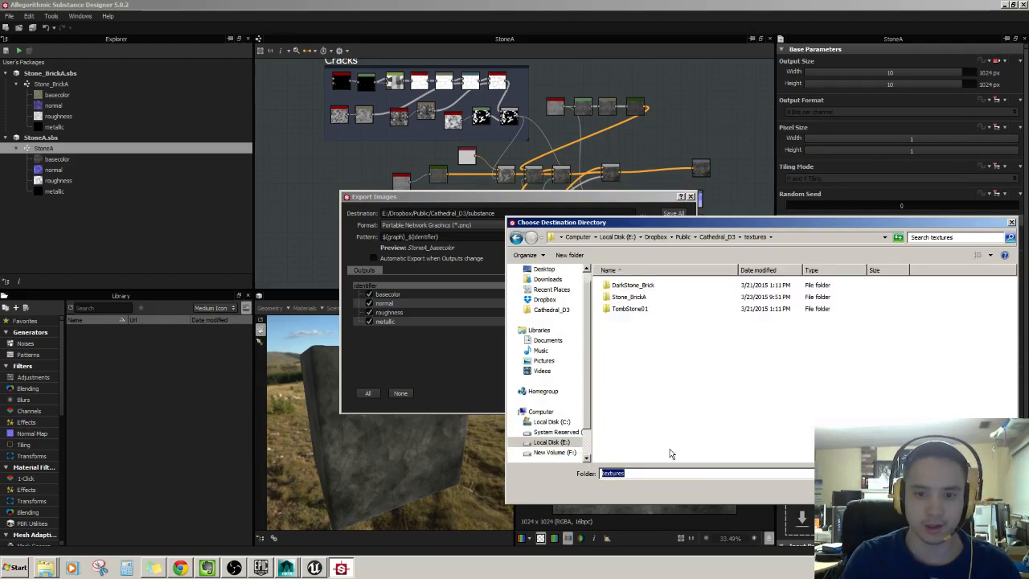
# - Try to set the export destination by entering the folder name StoneA inside the textures folder
pyautogui.write('S')
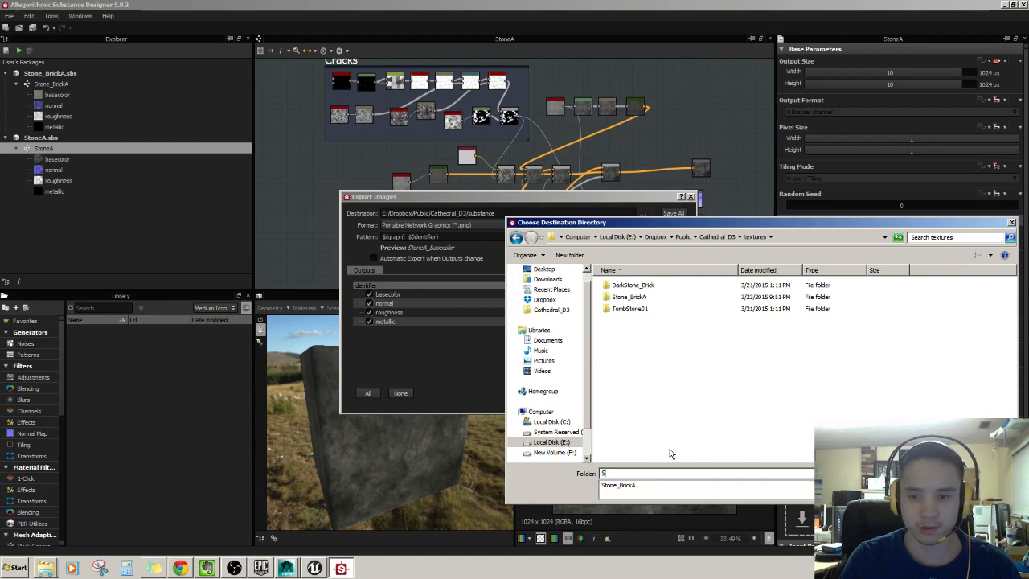
pyautogui.write('toneA')
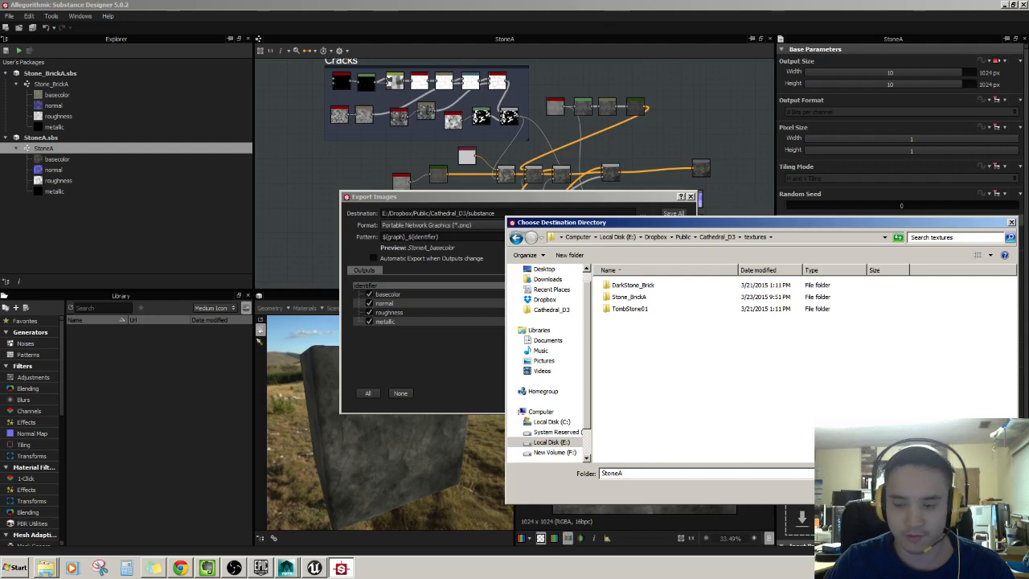
pyautogui.press('Return')
pyautogui.click(587, 289)
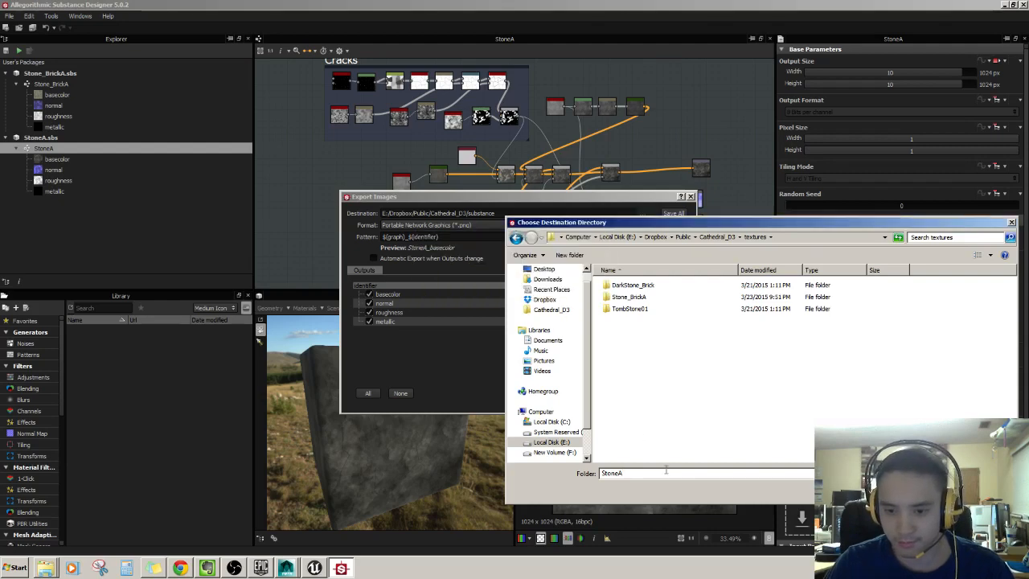
# - Create a StoneA folder inside the textures folder and export all StoneA outputs there as PNG images
pyautogui.rightClick(648, 349)
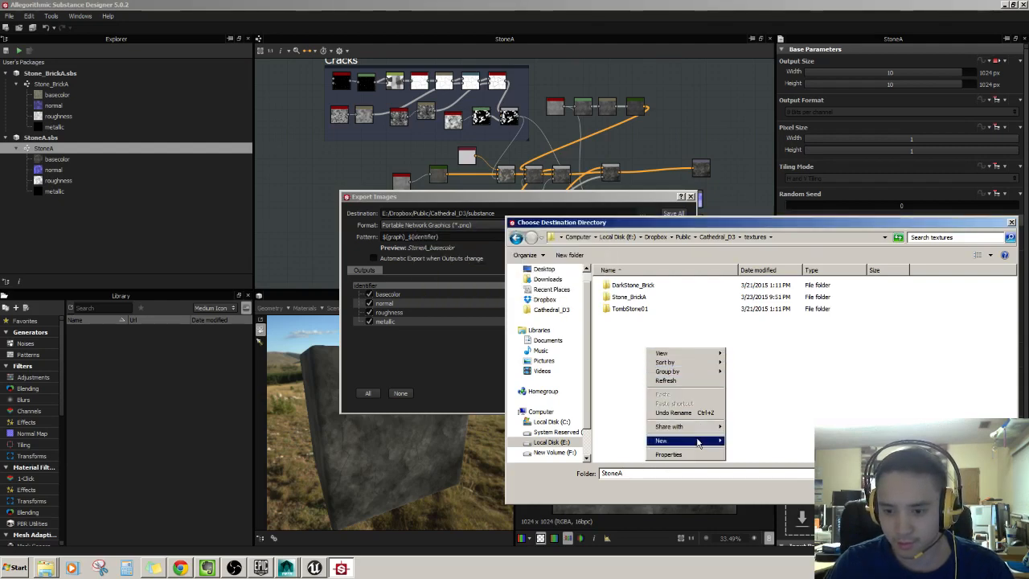
pyautogui.moveTo(684, 441)
pyautogui.click(740, 439)
pyautogui.write('StoneA')
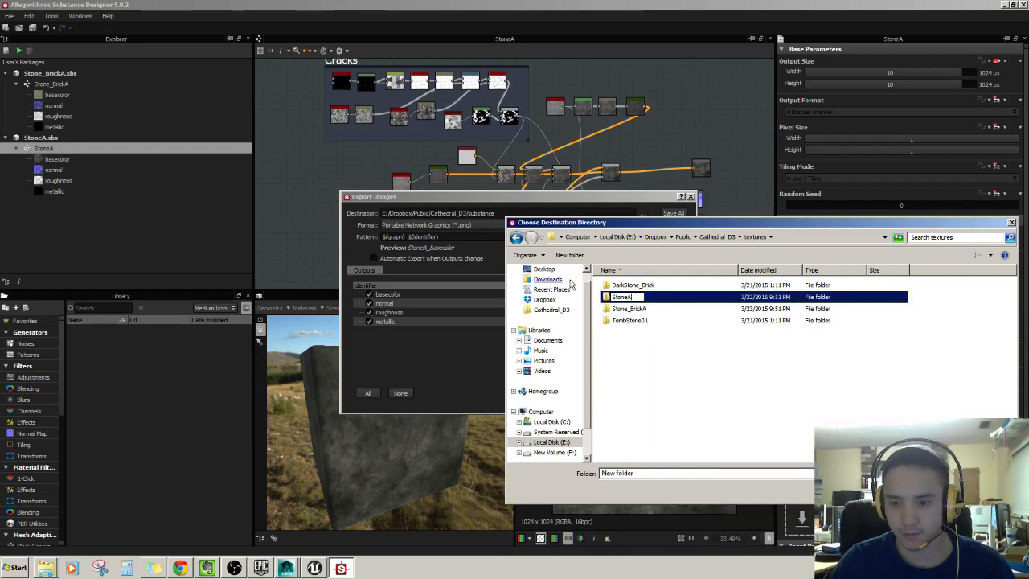
pyautogui.click(614, 310)
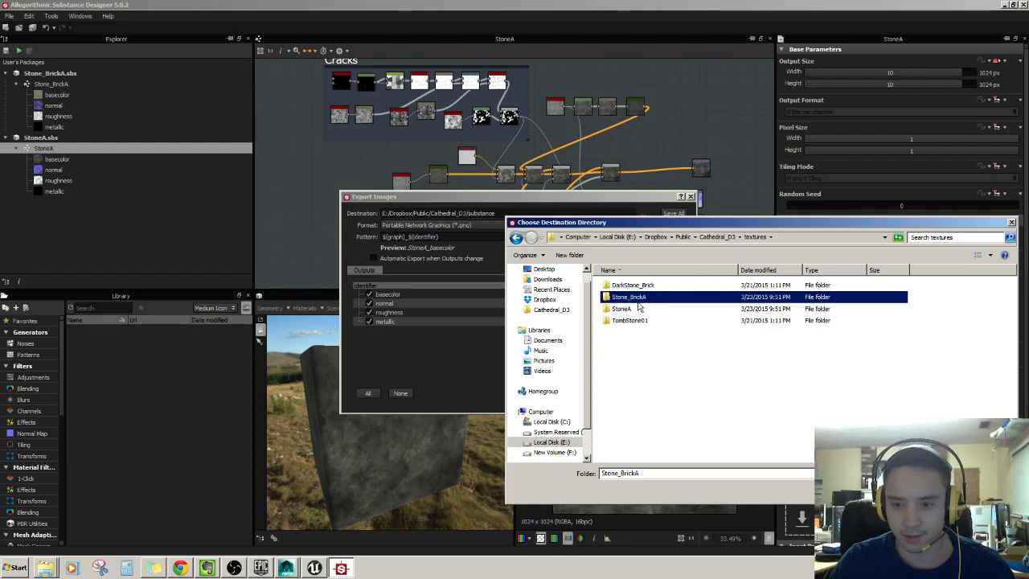
pyautogui.click(615, 310)
pyautogui.press('Return')
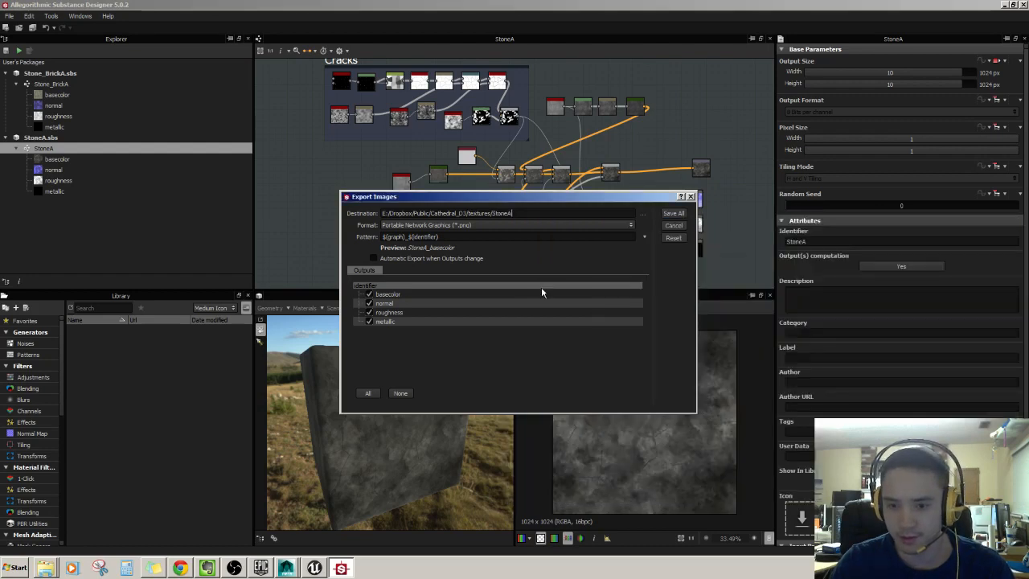
pyautogui.click(674, 214)
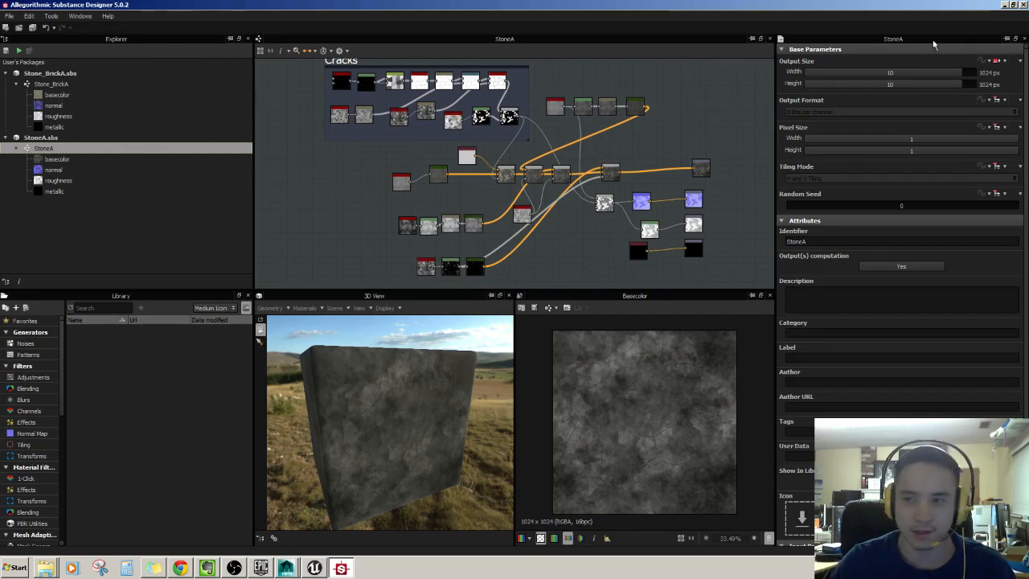
# - Close Substance Designer, the Steam update news and the substance folder window
pyautogui.click(1022, 4)
pyautogui.click(508, 218)
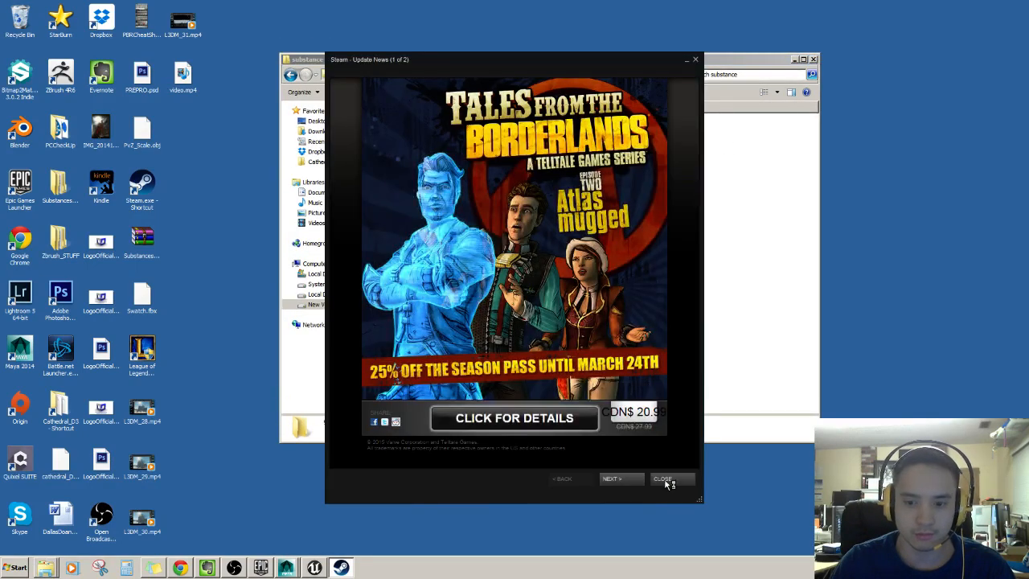
pyautogui.click(674, 481)
pyautogui.click(803, 59)
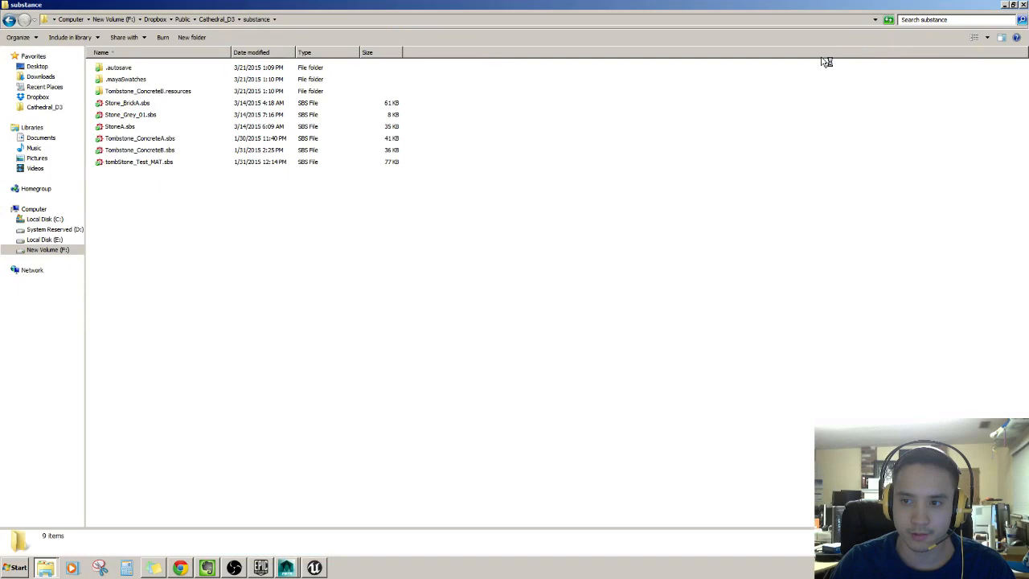
pyautogui.click(1014, 6)
pyautogui.click(822, 58)
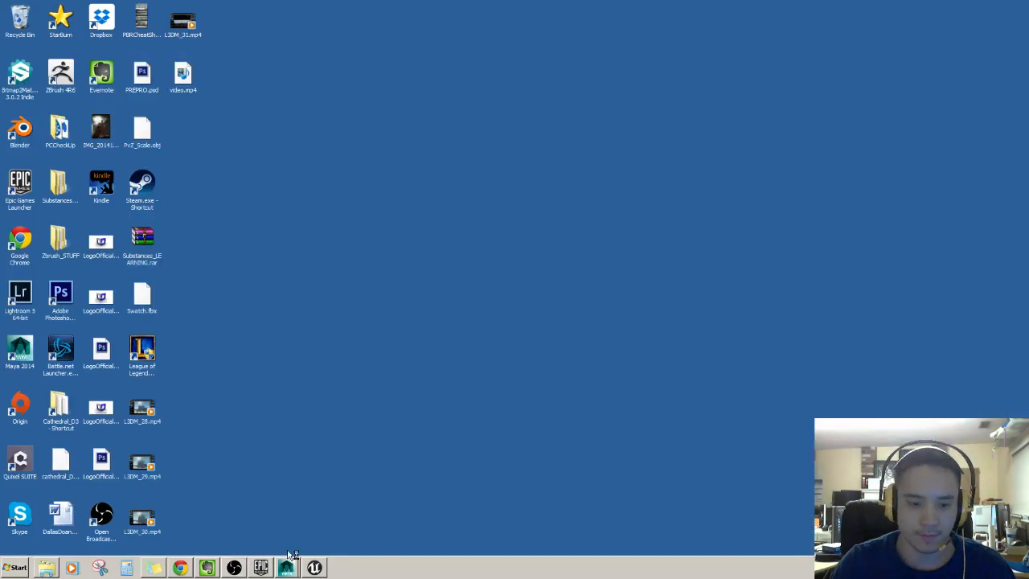
# - Switch to Maya and create a new Lambert material in the Hypershade
pyautogui.click(314, 568)
pyautogui.moveTo(391, 413); pyautogui.dragTo(409, 428, button='right')
pyautogui.click(293, 563)
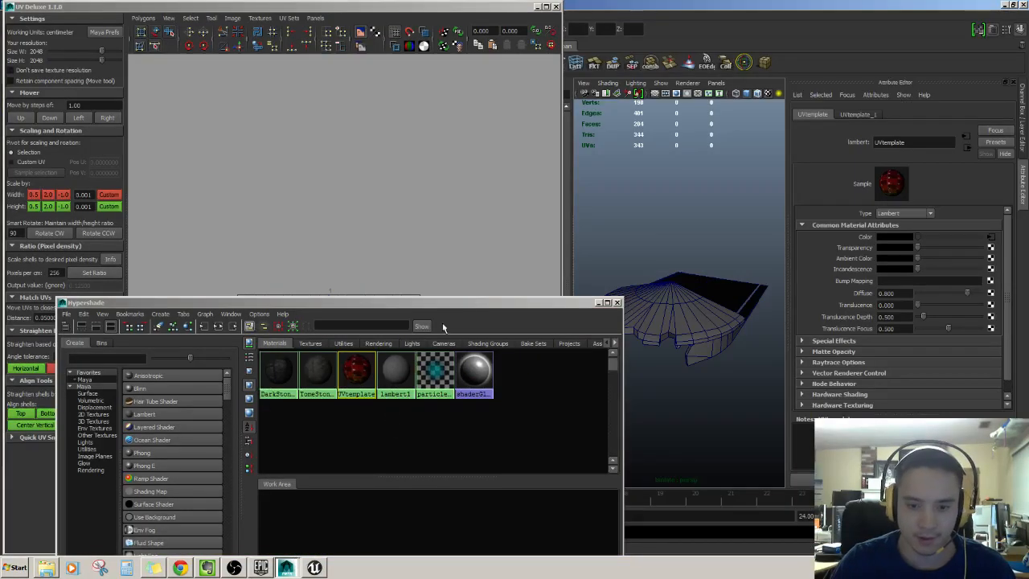
pyautogui.moveTo(425, 305); pyautogui.dragTo(487, 300)
pyautogui.click(202, 411)
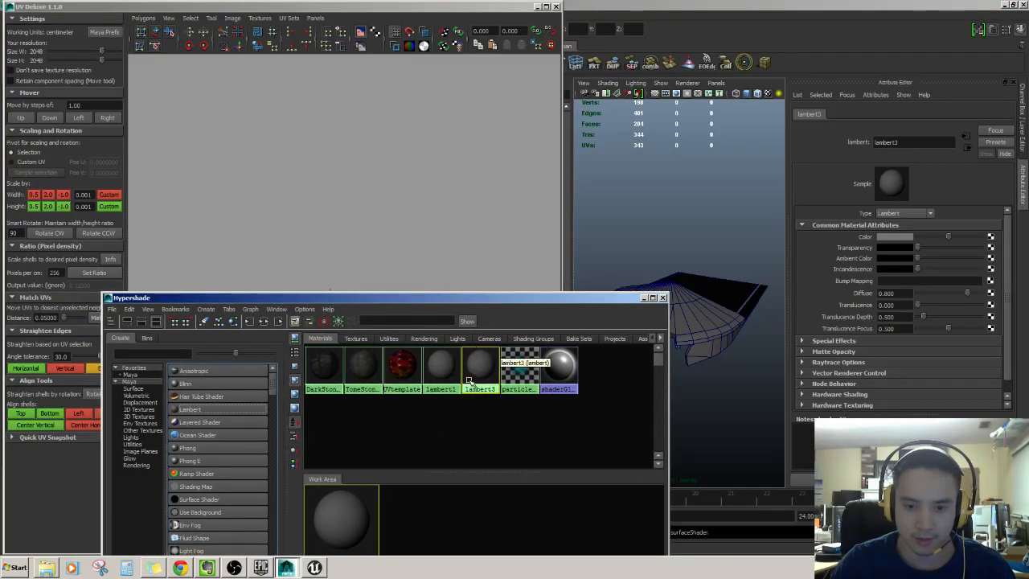
# - Rename the new Lambert material StoneA and create another Lambert material in the Hypershade
pyautogui.moveTo(471, 463); pyautogui.dragTo(494, 465, button='right')
pyautogui.write('Stone')
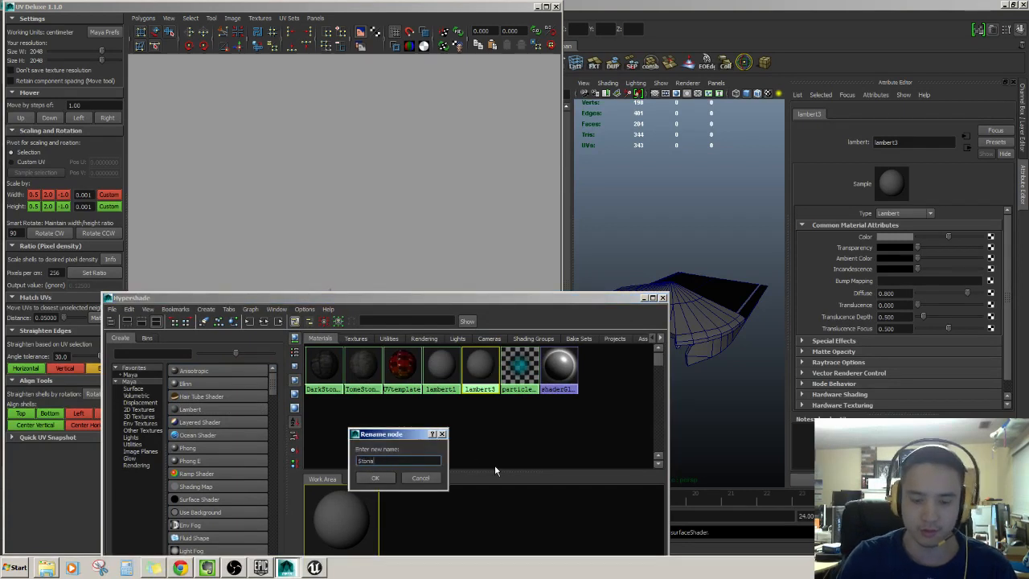
pyautogui.press('BackSpace')
pyautogui.write('eA')
pyautogui.press('Return')
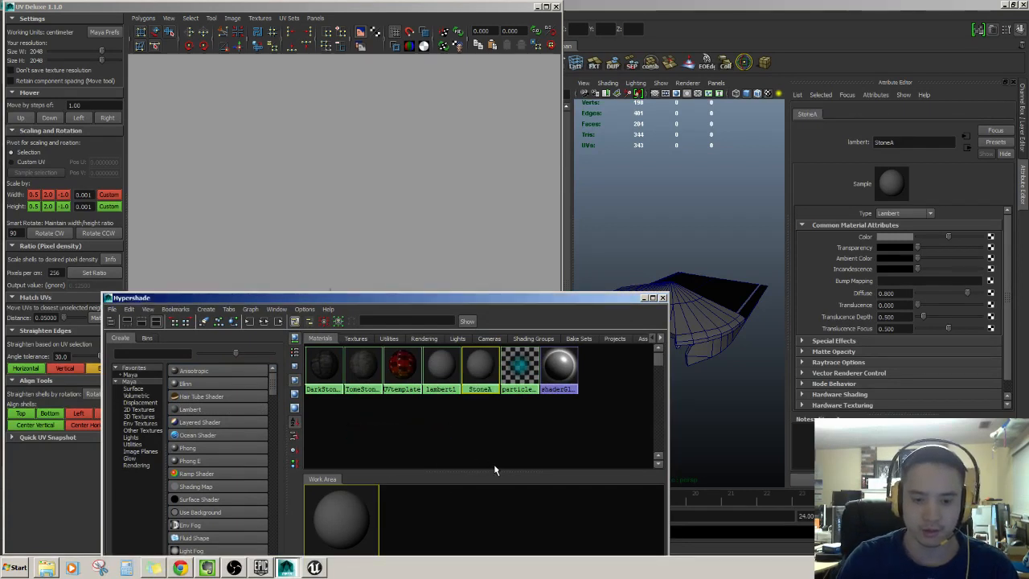
pyautogui.moveTo(459, 302); pyautogui.dragTo(460, 121)
pyautogui.click(205, 229)
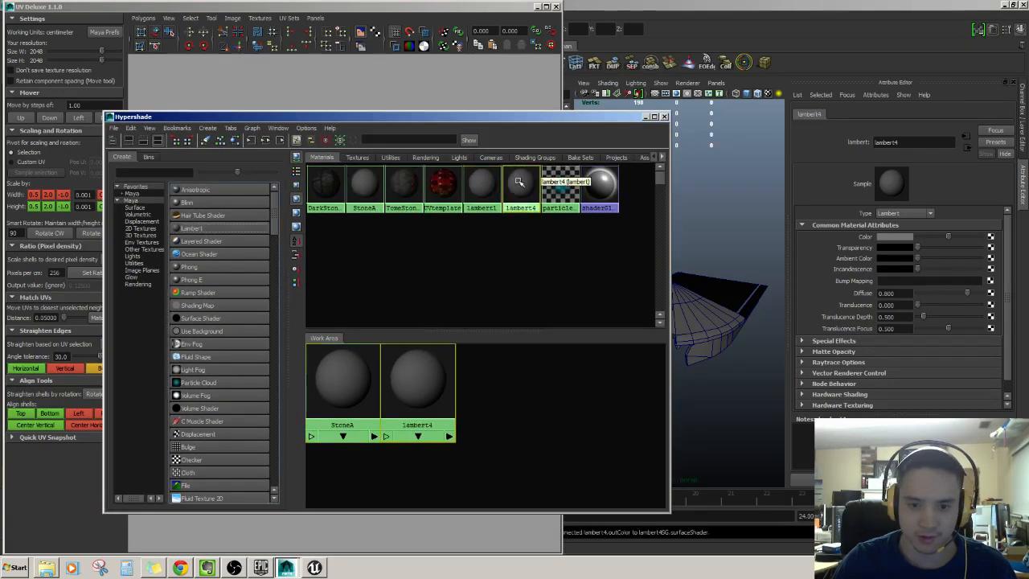
# - Switch to Windows Explorer and examine the textures and Texture folders inside the cathedral project's Content folder
pyautogui.click(50, 566)
pyautogui.doubleClick(360, 251)
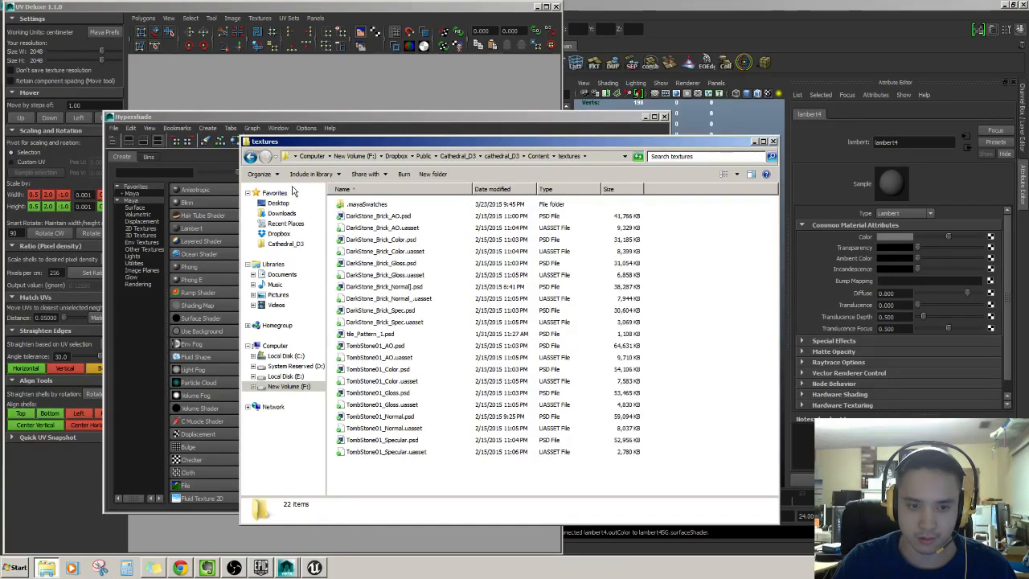
pyautogui.click(251, 157)
pyautogui.doubleClick(358, 239)
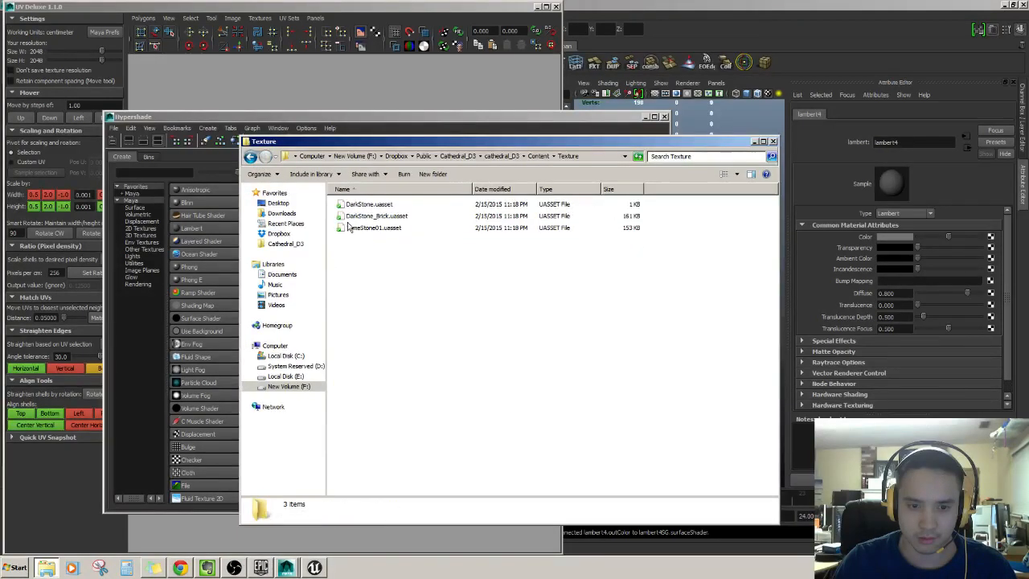
pyautogui.press('BackSpace')
pyautogui.click(364, 254)
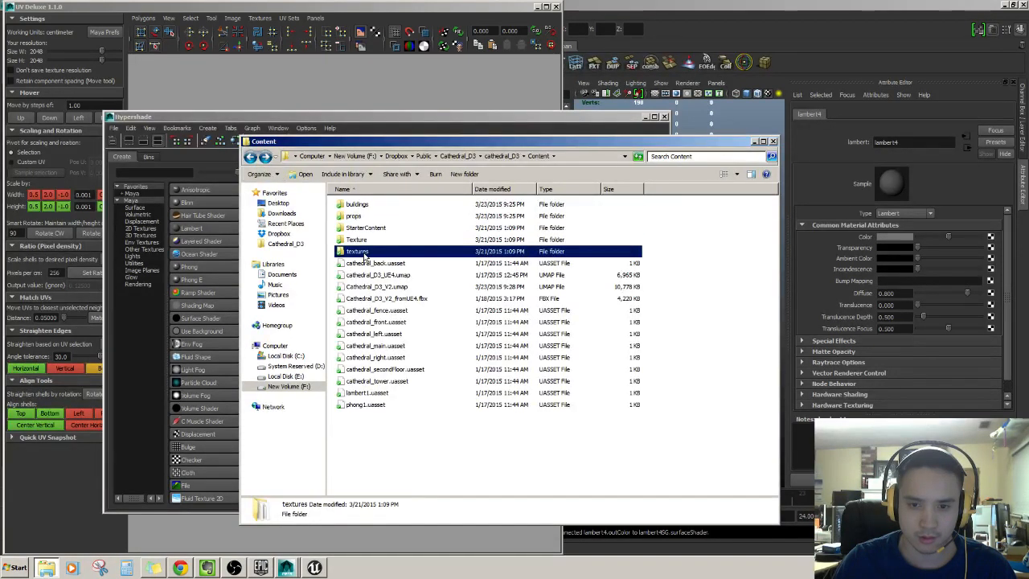
pyautogui.doubleClick(366, 254)
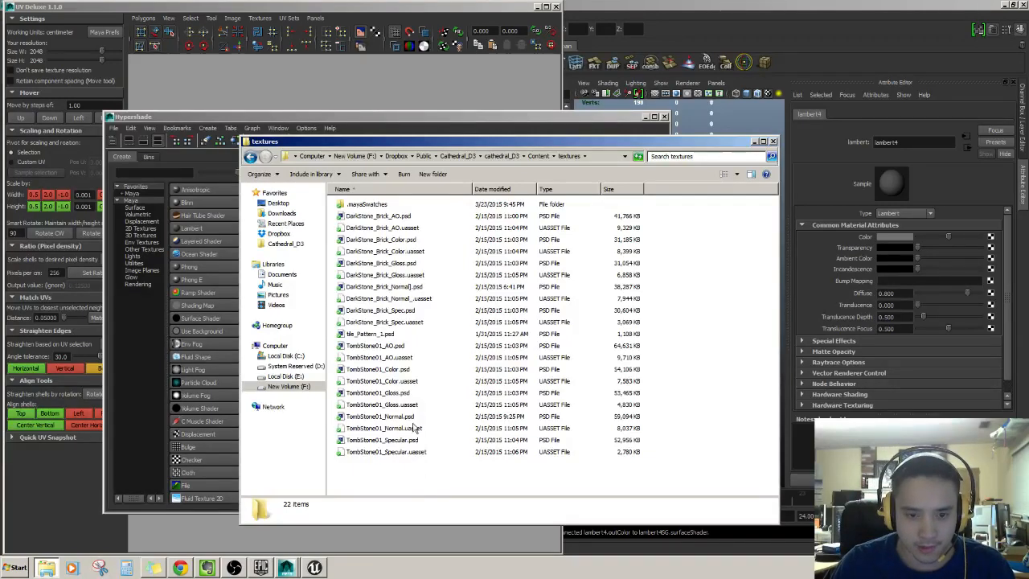
pyautogui.click(251, 156)
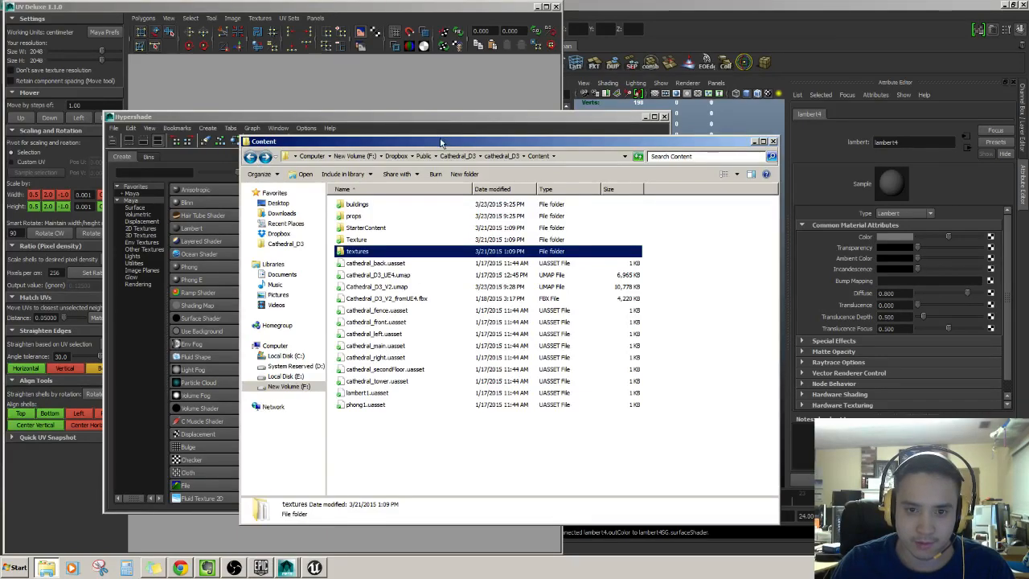
# - Reposition the folder window, reopen Content through the Cathedral_D3 favorite, and recheck its textures and Texture folders
pyautogui.moveTo(440, 143); pyautogui.dragTo(689, 290)
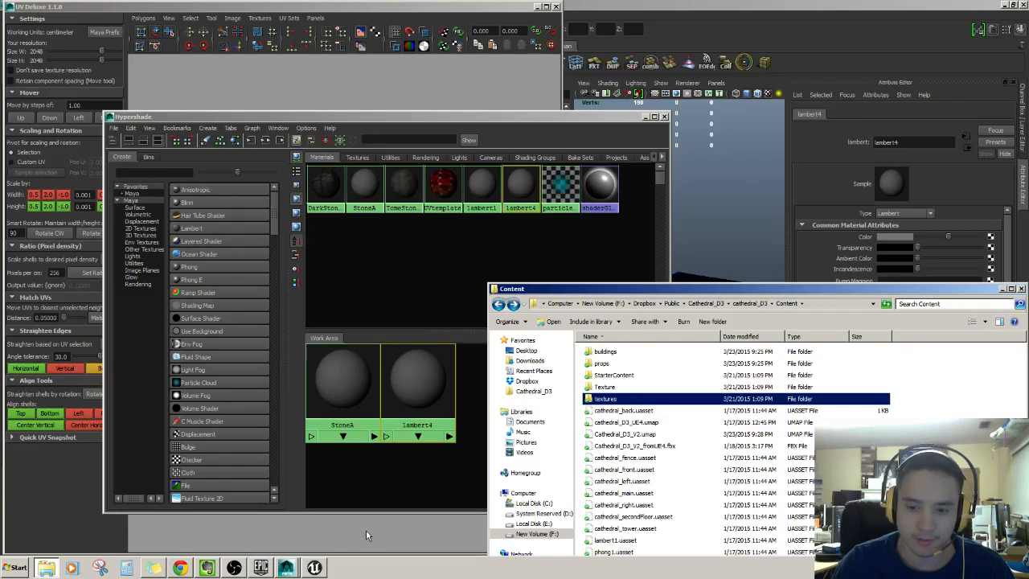
pyautogui.moveTo(578, 291); pyautogui.dragTo(550, 141)
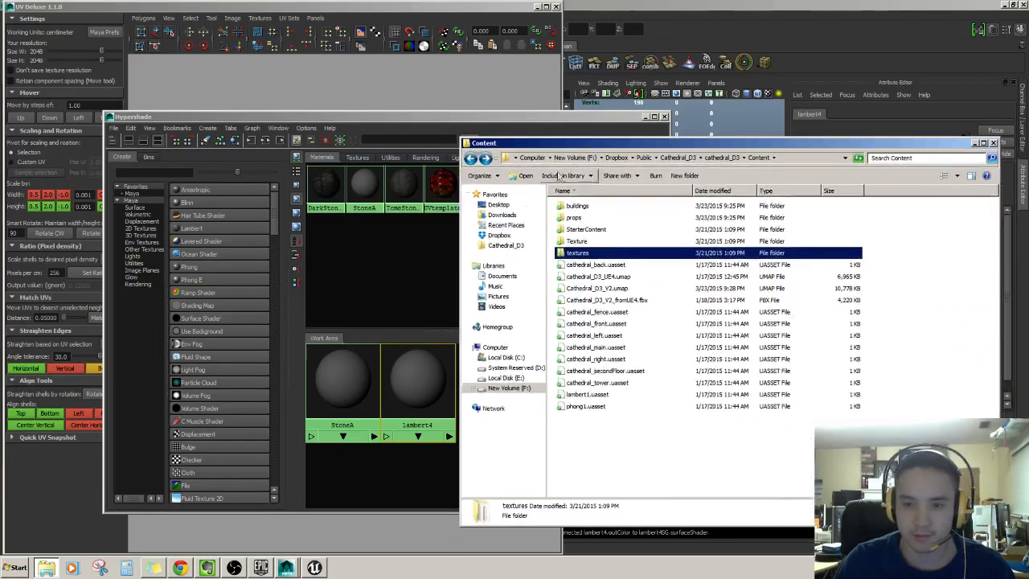
pyautogui.click(500, 236)
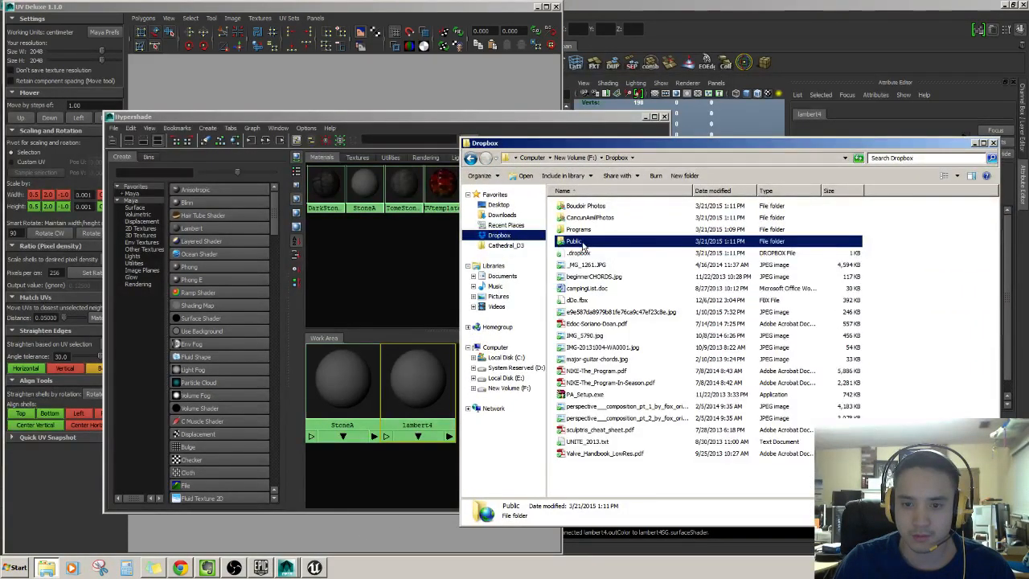
pyautogui.click(506, 245)
pyautogui.doubleClick(580, 217)
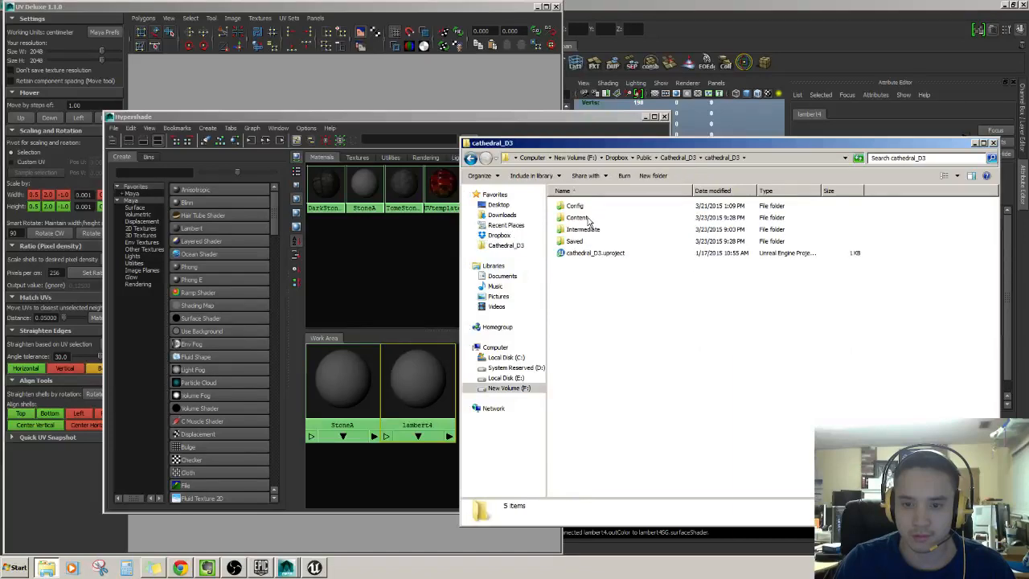
pyautogui.doubleClick(587, 217)
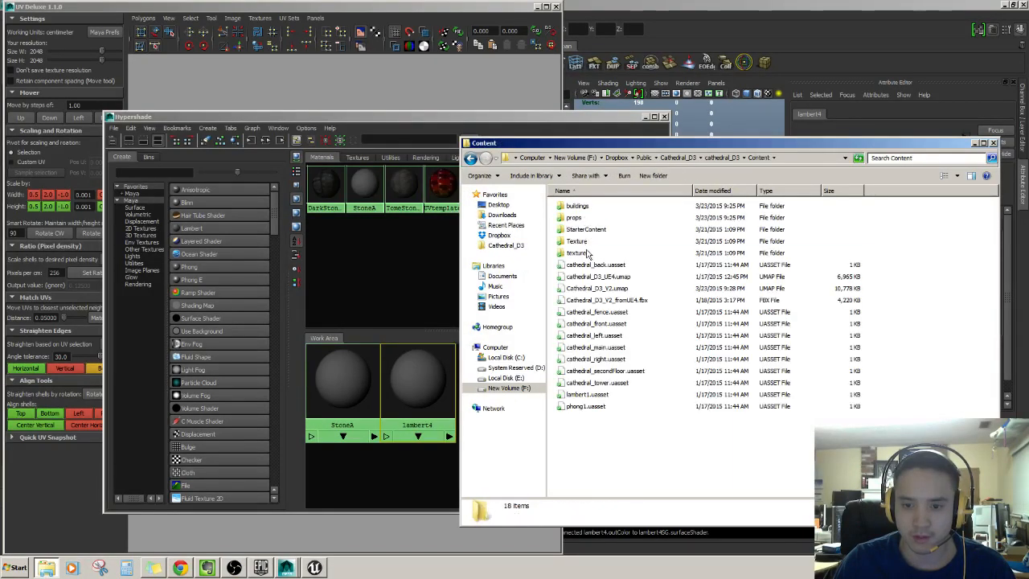
pyautogui.doubleClick(588, 255)
pyautogui.press('BackSpace')
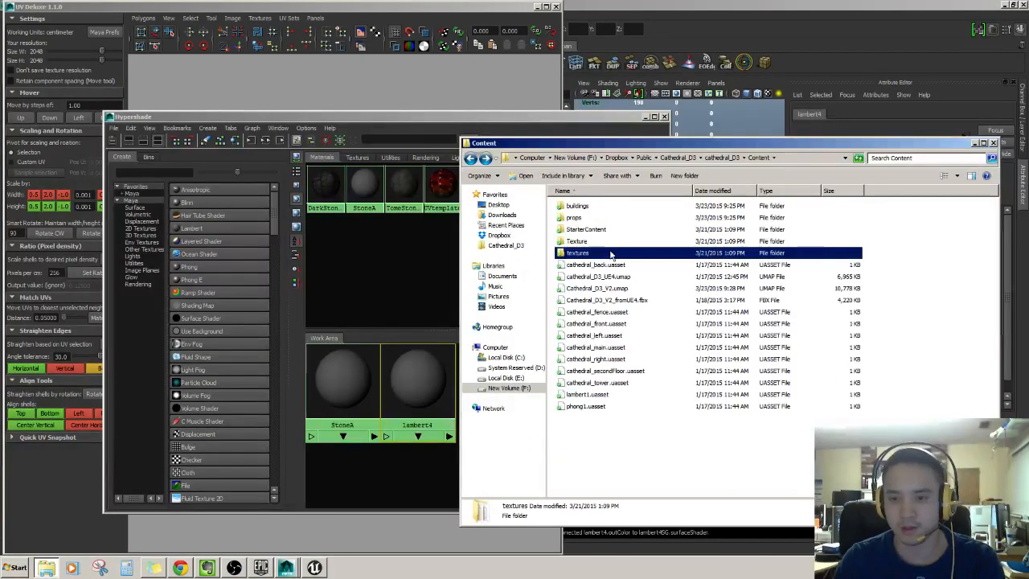
pyautogui.doubleClick(612, 242)
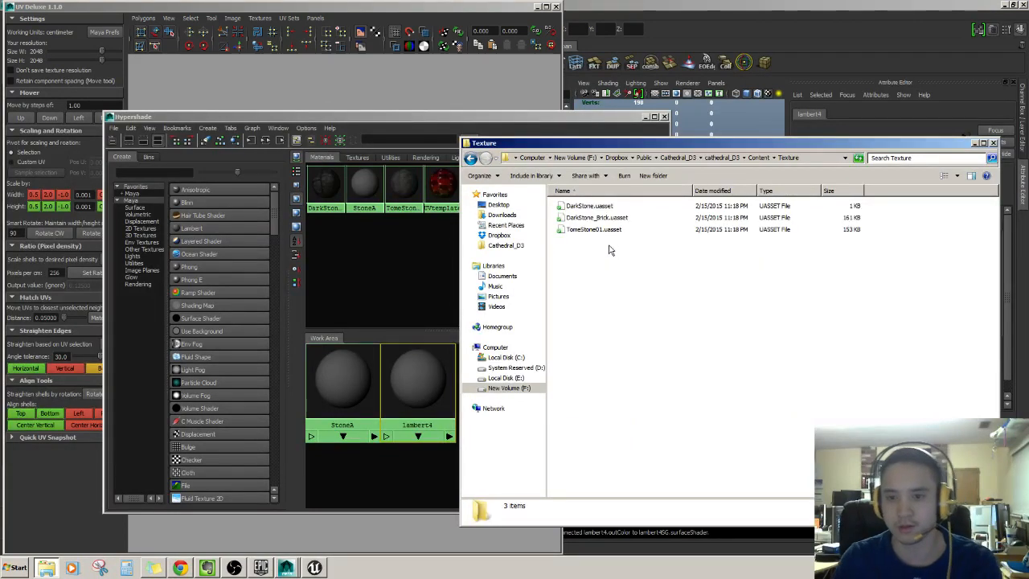
pyautogui.press('BackSpace')
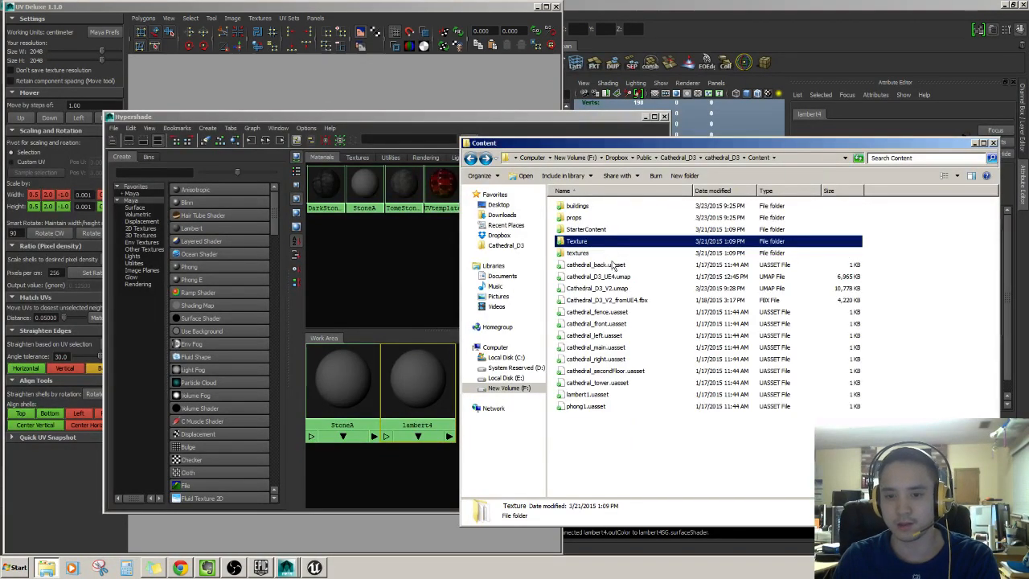
# - Cut the Stone_BrickA and StoneA folders from the textures folder directly under the main Cathedral_D3 folder
pyautogui.press('BackSpace')
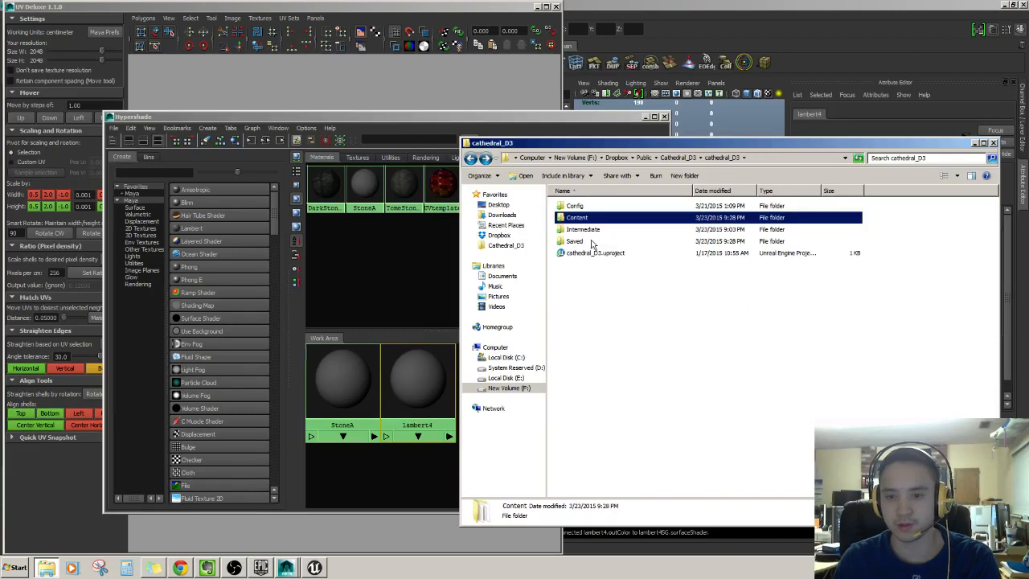
pyautogui.press('BackSpace')
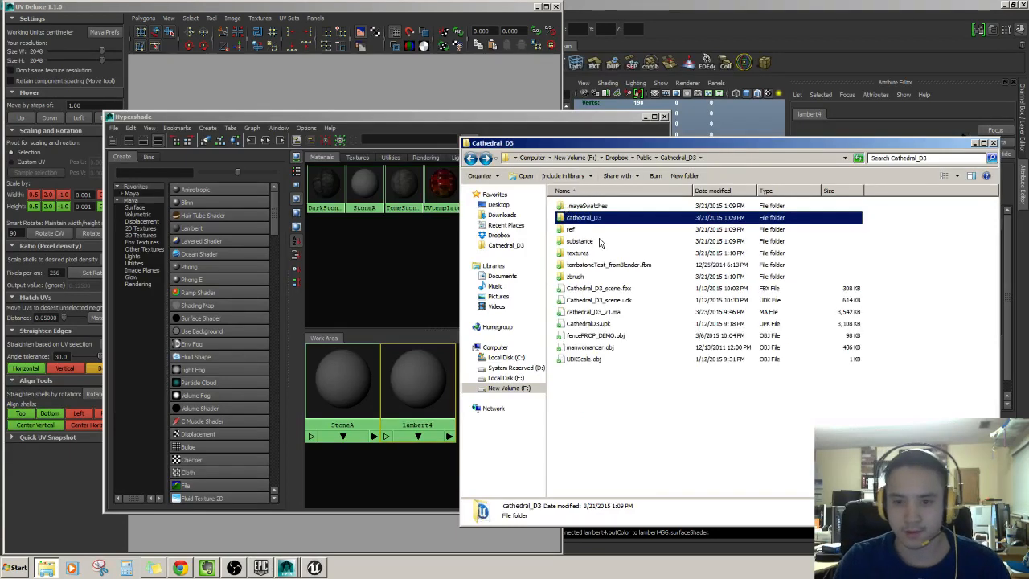
pyautogui.doubleClick(594, 253)
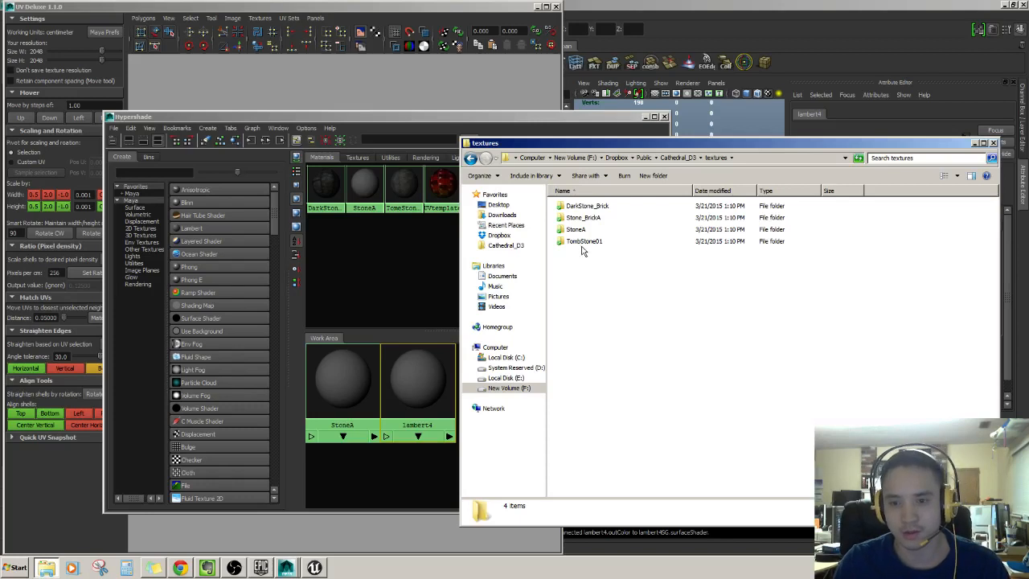
pyautogui.click(584, 230)
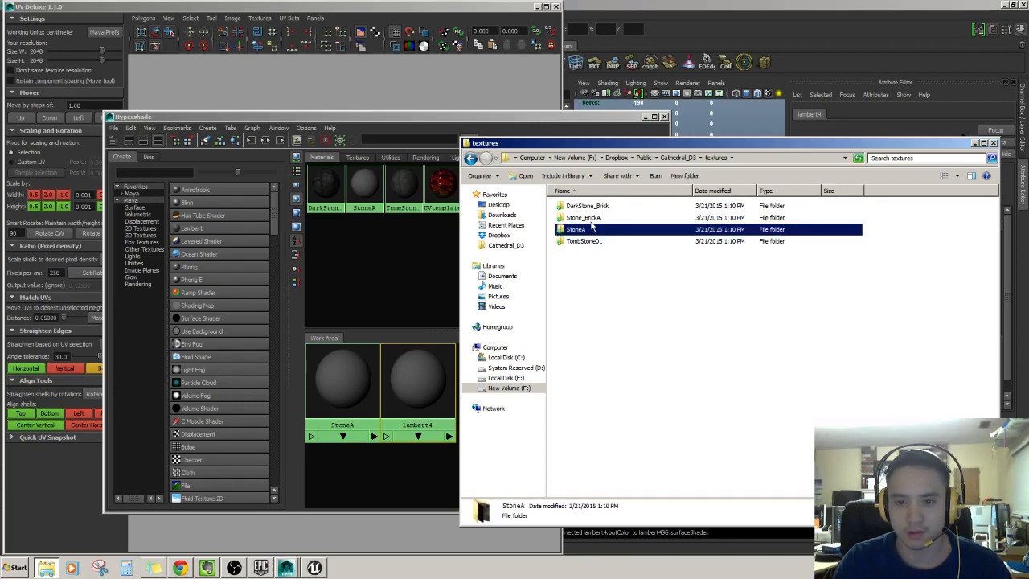
pyautogui.click(591, 218)
pyautogui.click(592, 208)
pyautogui.click(593, 218)
pyautogui.click(593, 229)
pyautogui.click(595, 220)
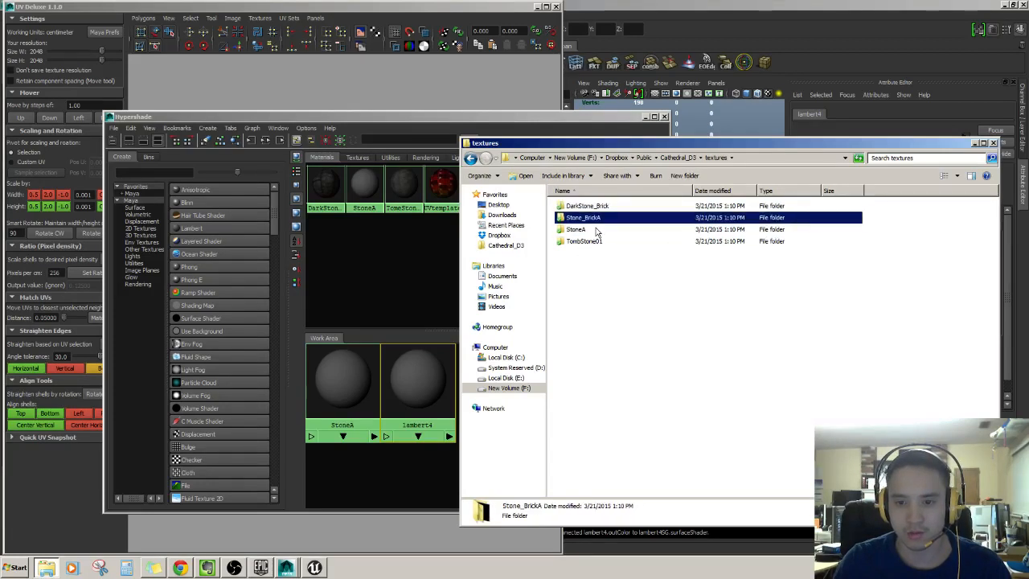
pyautogui.keyDown('shift'); pyautogui.click(597, 231); pyautogui.keyUp('shift')
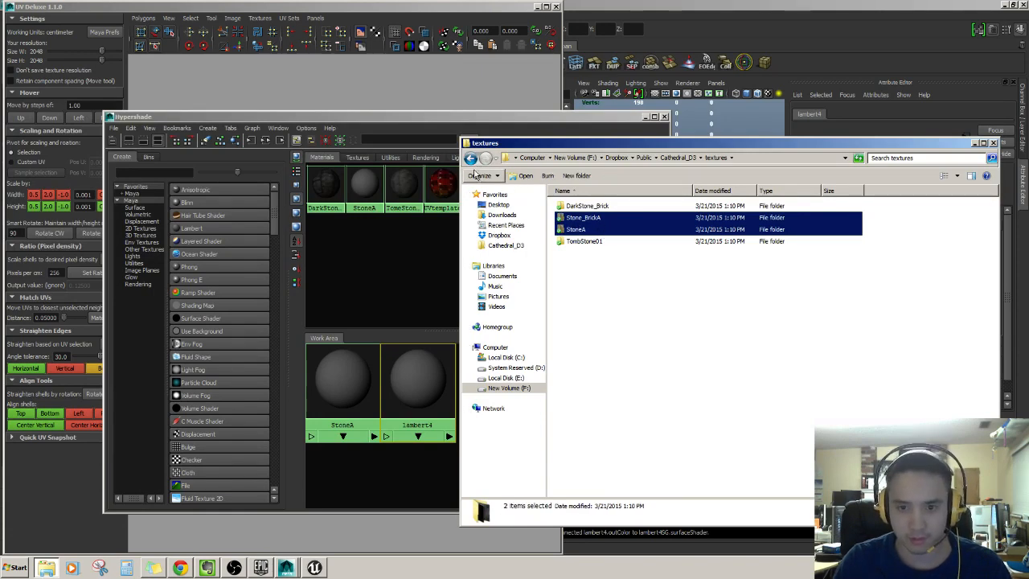
# - Paste the Stone_BrickA and StoneA folders into the textures folder inside cathedral_D3's Content folder
pyautogui.click(471, 157)
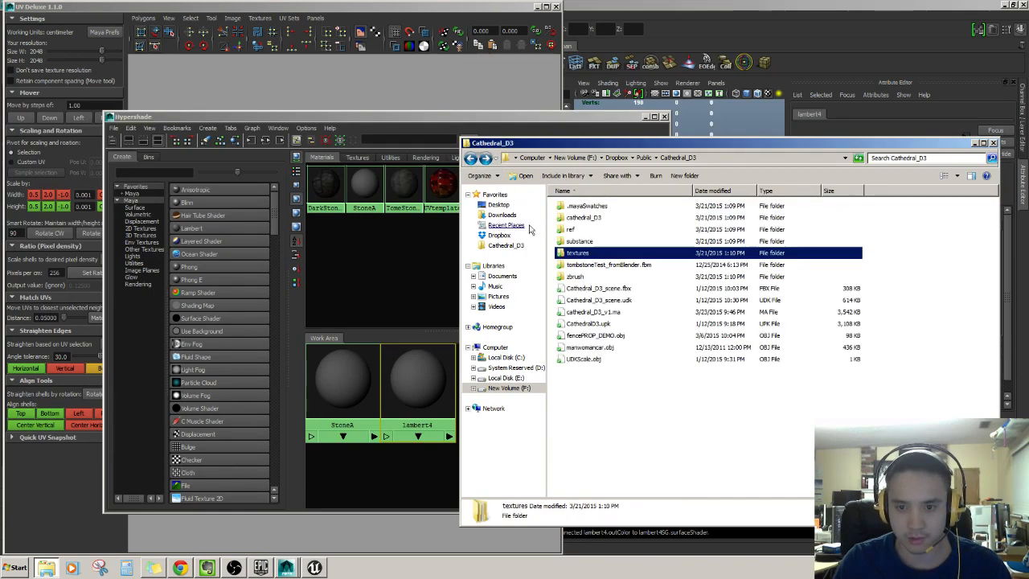
pyautogui.doubleClick(587, 219)
pyautogui.doubleClick(576, 218)
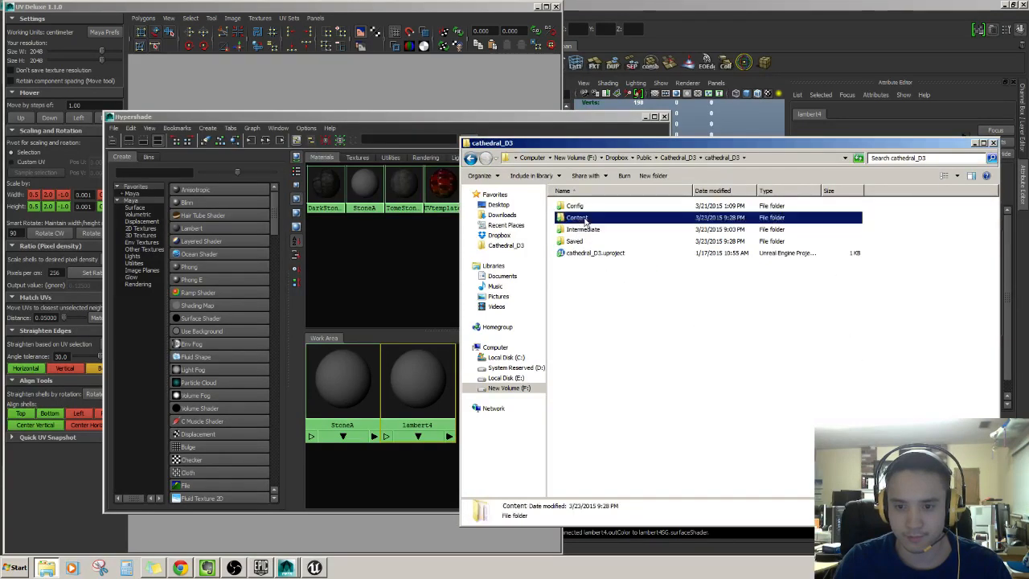
pyautogui.doubleClick(582, 253)
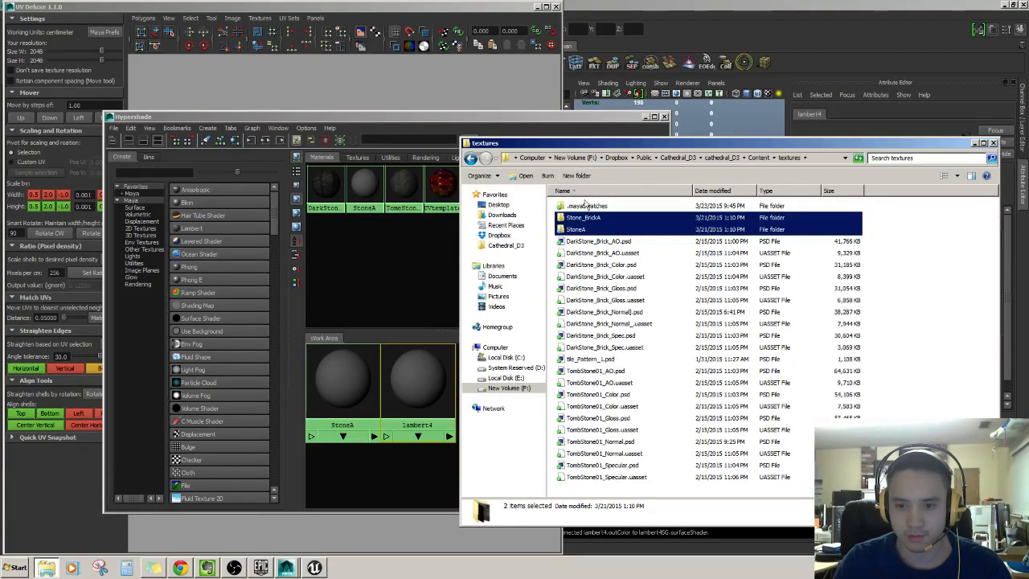
# - Move all the PNG images out of the Stone_BrickA subfolder up into the Content textures folder
pyautogui.doubleClick(587, 218)
pyautogui.hotkey('ctrl', 'a')
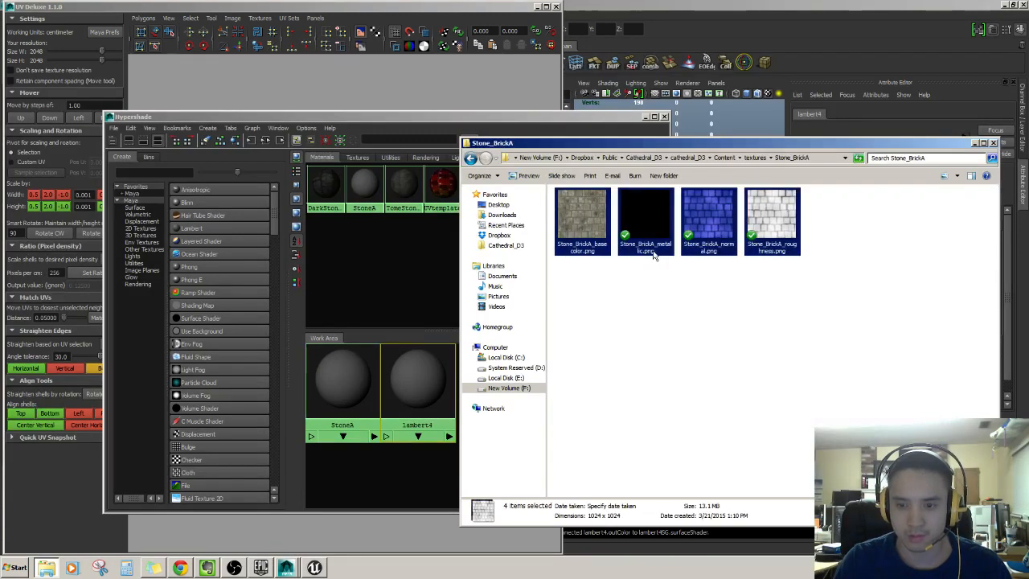
pyautogui.press('BackSpace')
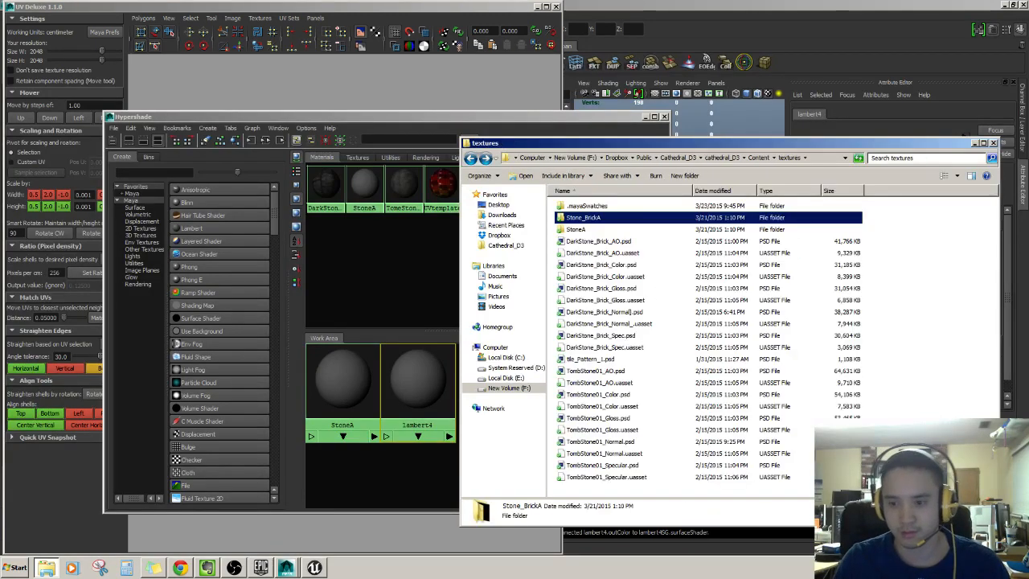
pyautogui.hotkey('ctrl', 'v')
# - Move all the PNG images out of the StoneA subfolder up into the Content textures folder
pyautogui.doubleClick(582, 230)
pyautogui.moveTo(816, 341); pyautogui.dragTo(576, 221)
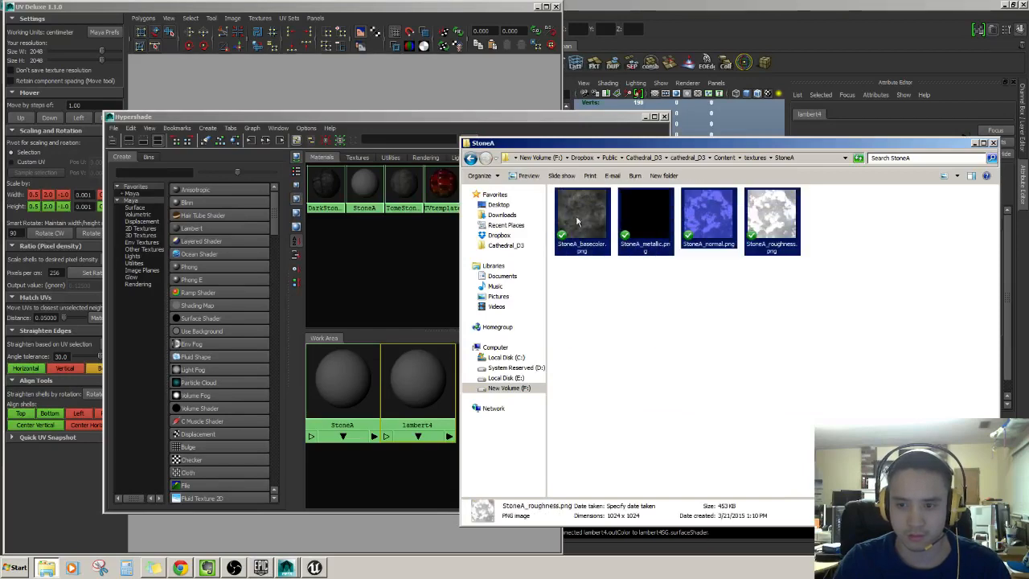
pyautogui.click(846, 383)
pyautogui.press('BackSpace')
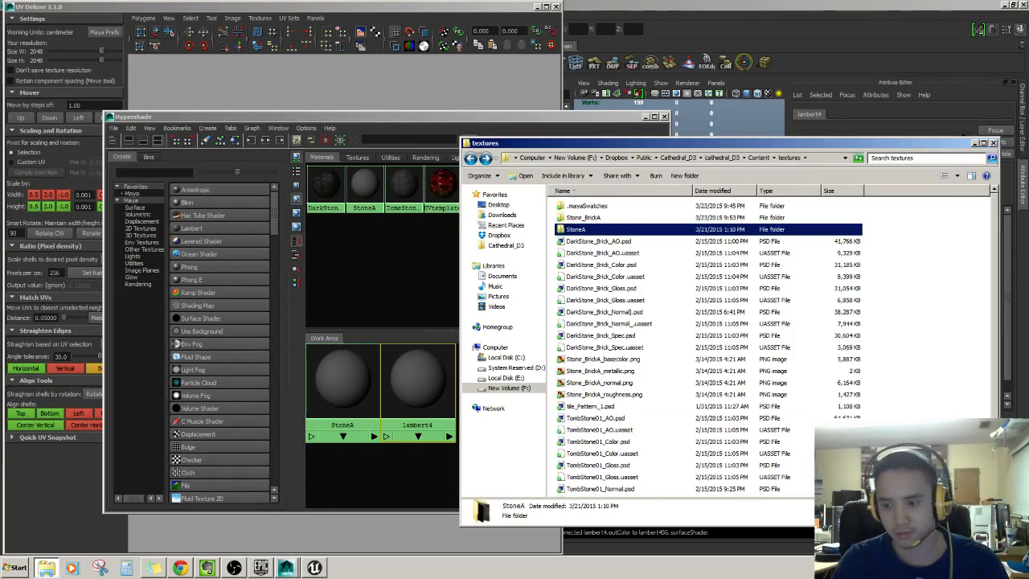
pyautogui.hotkey('ctrl', 'v')
# - Delete the emptied Stone_BrickA and StoneA subfolders from the Content textures folder and close the folder window
pyautogui.click(595, 230)
pyautogui.keyDown('ctrl'); pyautogui.click(587, 217); pyautogui.keyUp('ctrl')
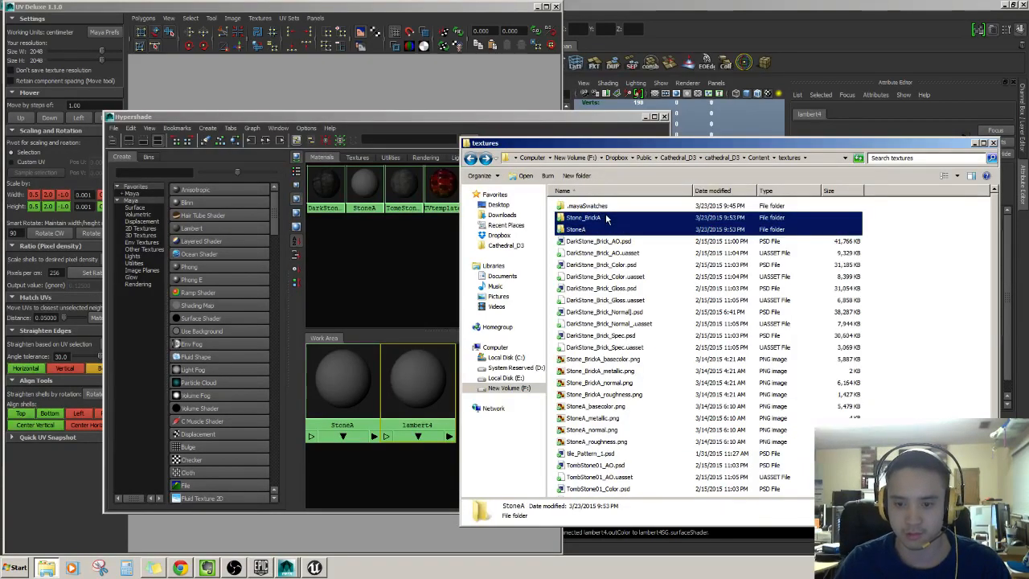
pyautogui.press('Delete')
pyautogui.press('Return')
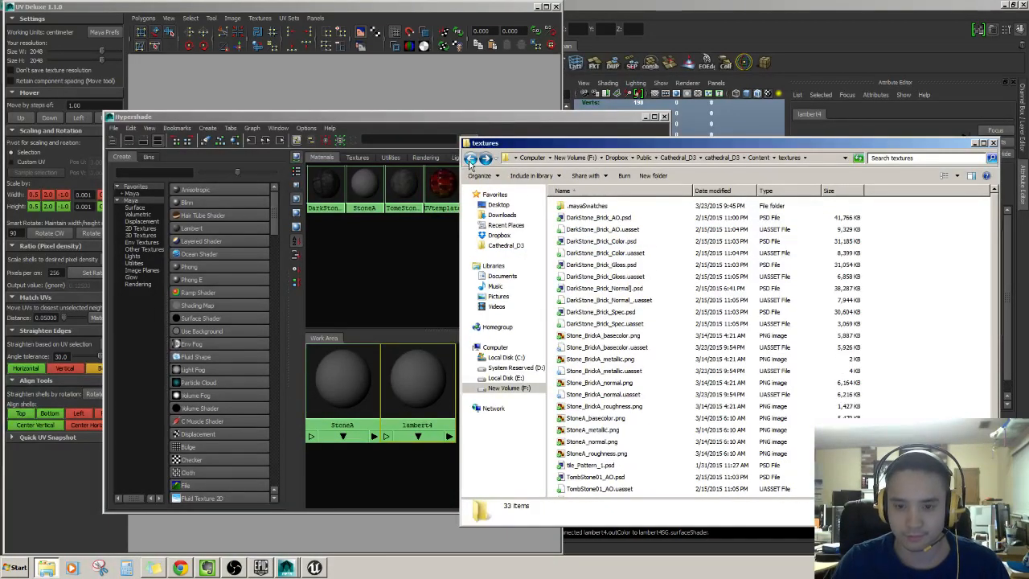
pyautogui.click(471, 158)
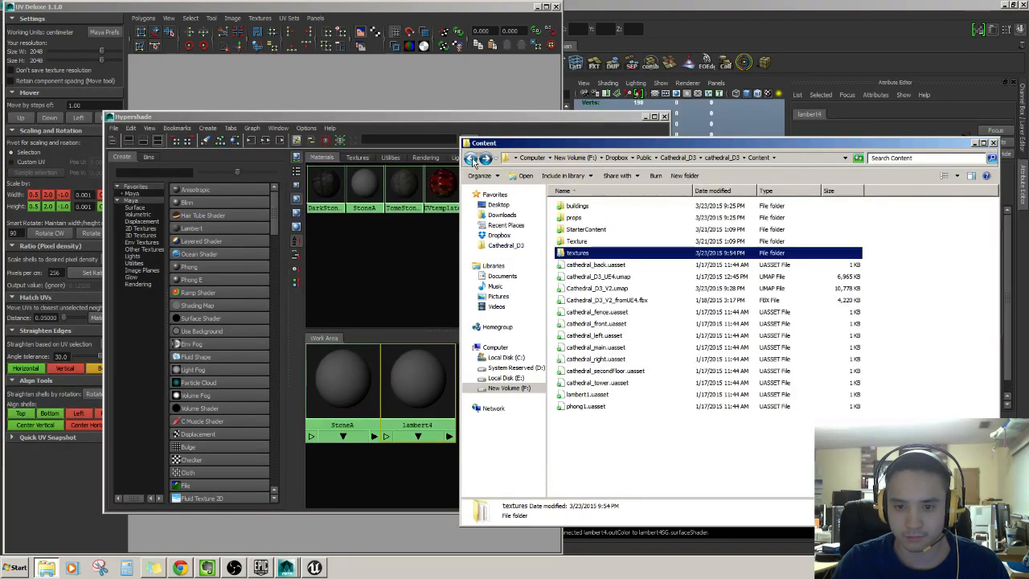
pyautogui.click(472, 159)
pyautogui.click(994, 144)
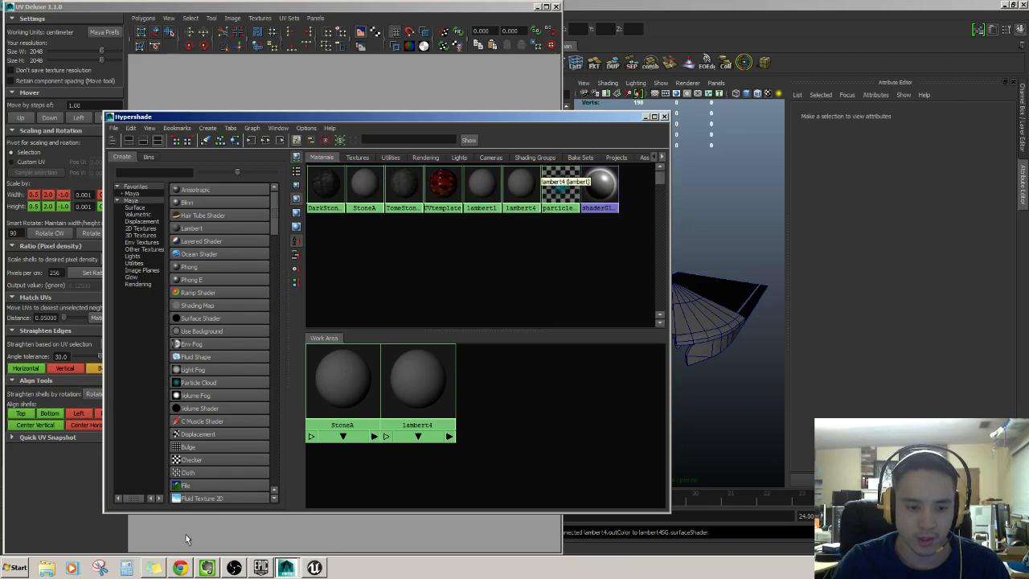
# - Reopen the Cathedral_D3 folder and check the contents of its main textures folder and the Content textures folder
pyautogui.click(46, 568)
pyautogui.click(507, 244)
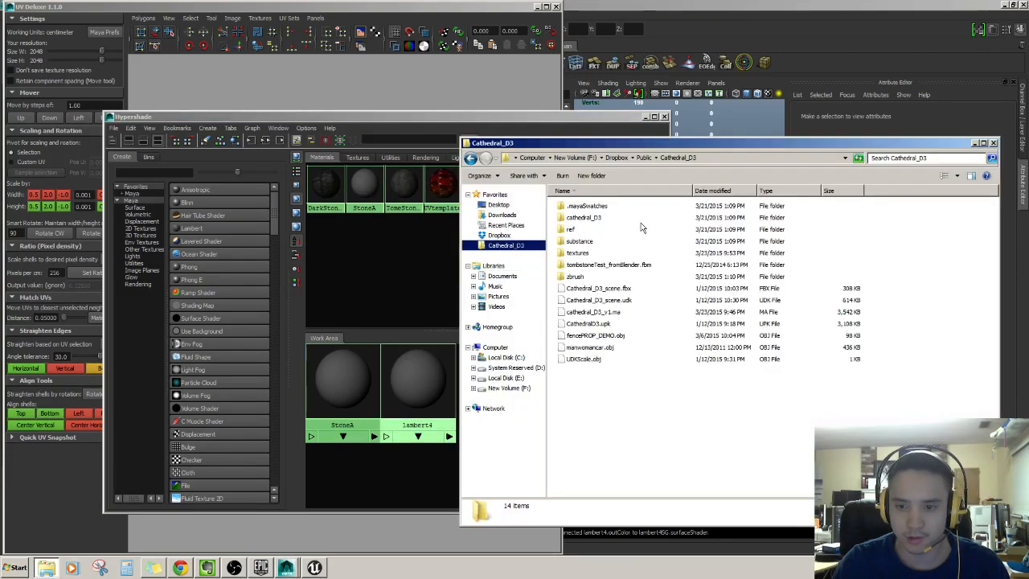
pyautogui.click(583, 218)
pyautogui.click(581, 231)
pyautogui.click(584, 244)
pyautogui.click(582, 256)
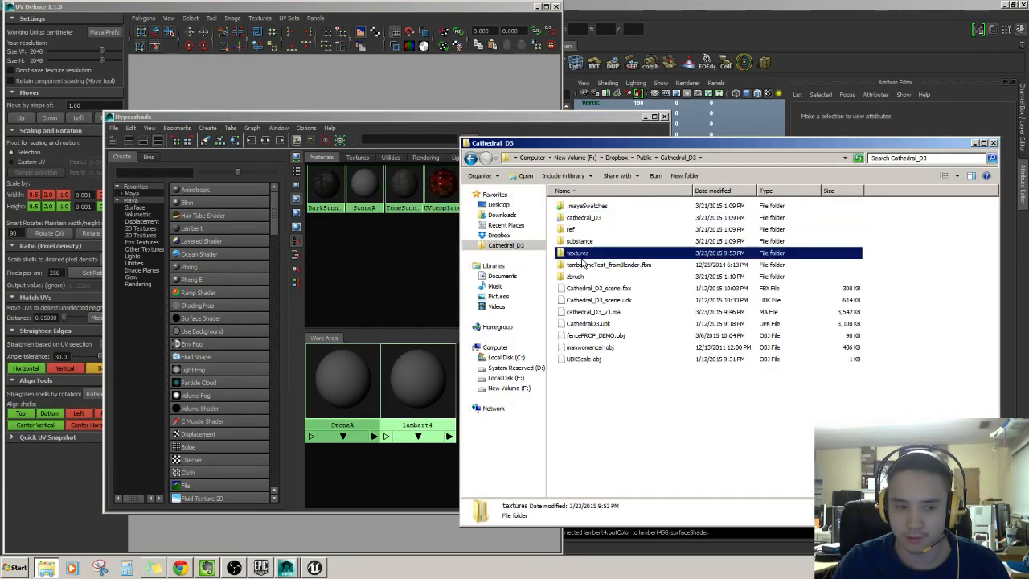
pyautogui.doubleClick(582, 252)
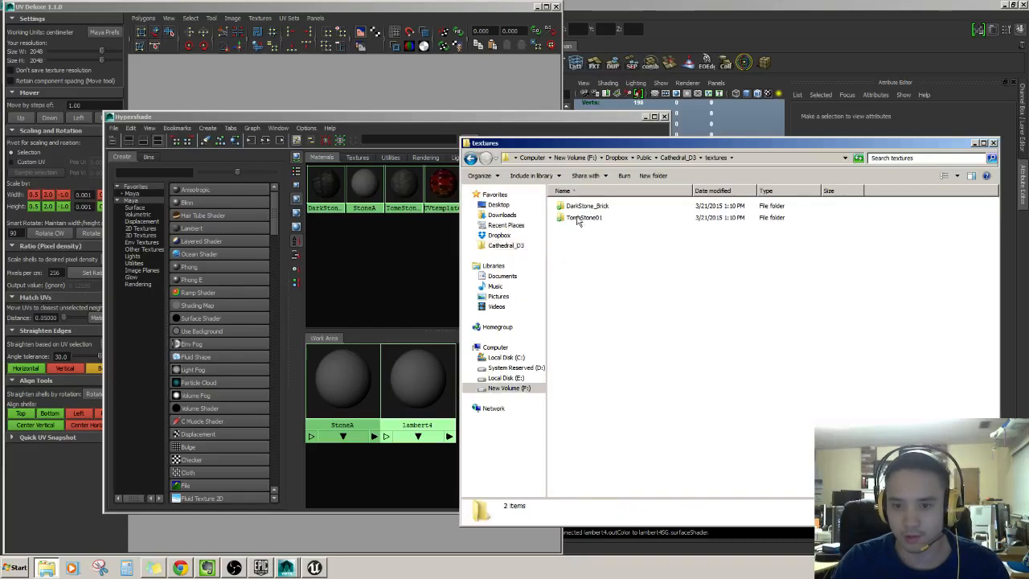
pyautogui.click(472, 158)
pyautogui.doubleClick(587, 219)
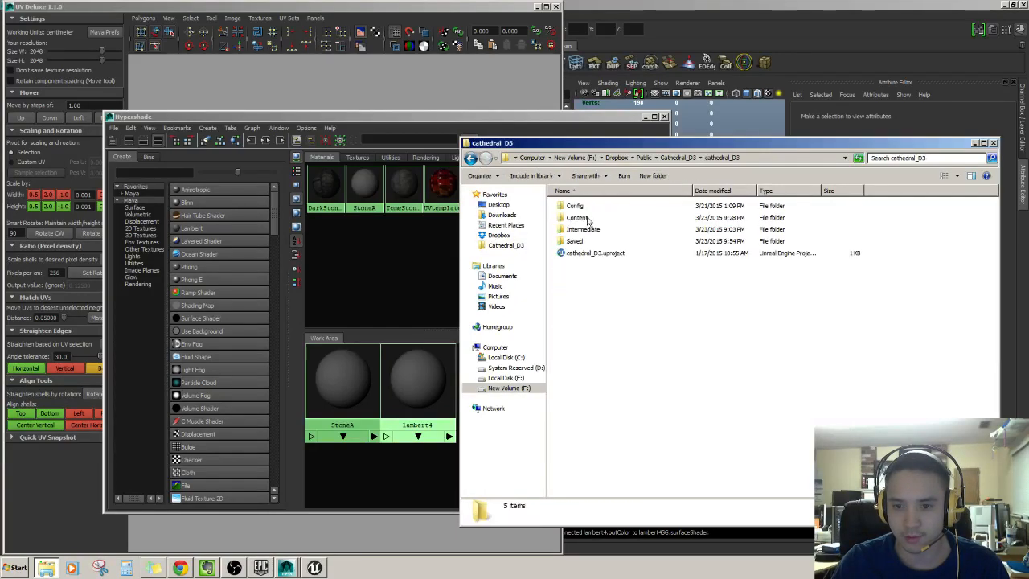
pyautogui.doubleClick(579, 218)
pyautogui.doubleClick(582, 252)
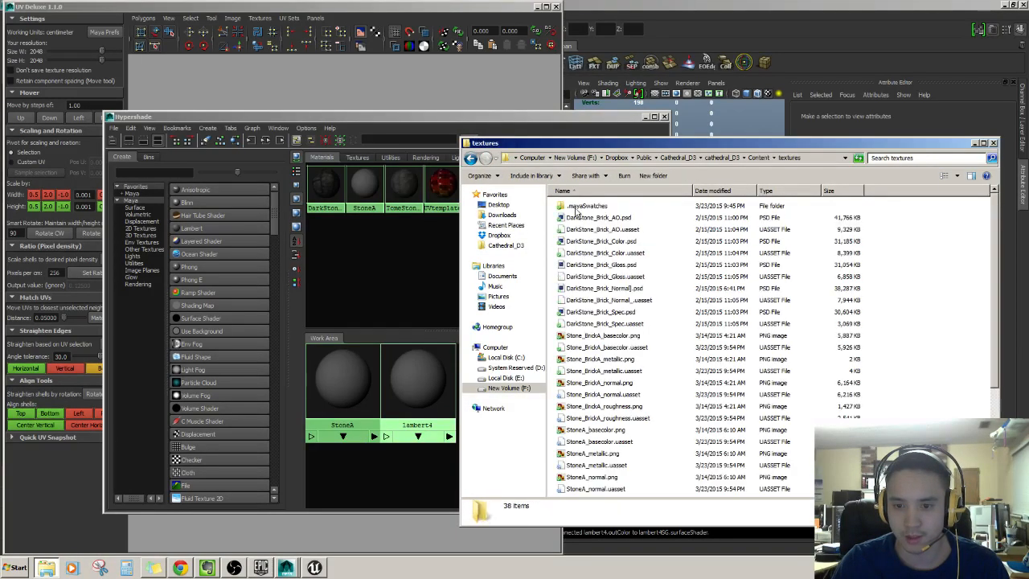
# - Copy the text Stone_BrickA from the name of Stone_BrickA_basecolor.png, leaving the file name as is, and minimize the folder window
pyautogui.doubleClick(602, 338)
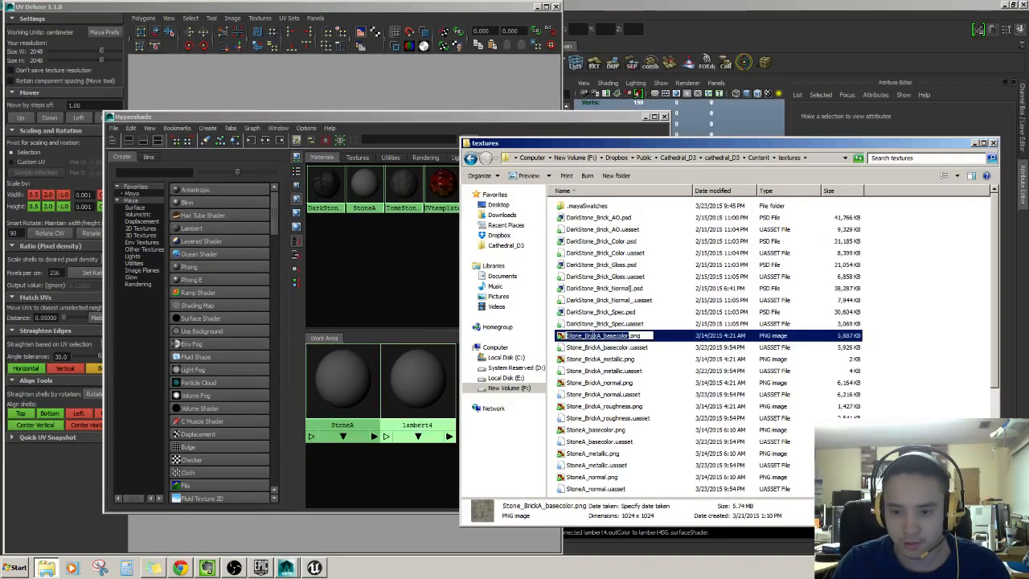
pyautogui.click(601, 336)
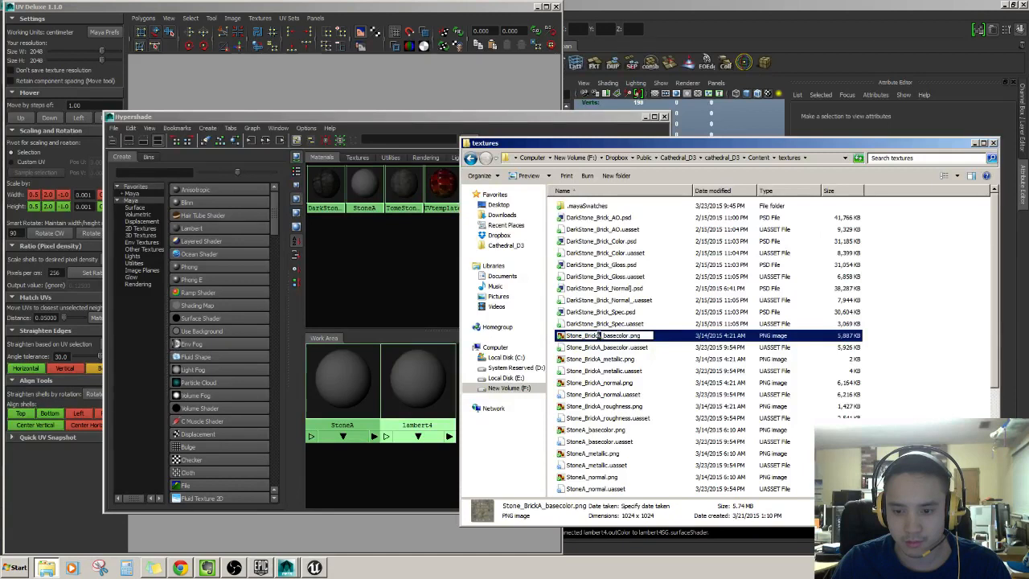
pyautogui.moveTo(569, 336); pyautogui.dragTo(565, 337)
pyautogui.hotkey('ctrl', 'c')
pyautogui.click(593, 349)
pyautogui.click(605, 337)
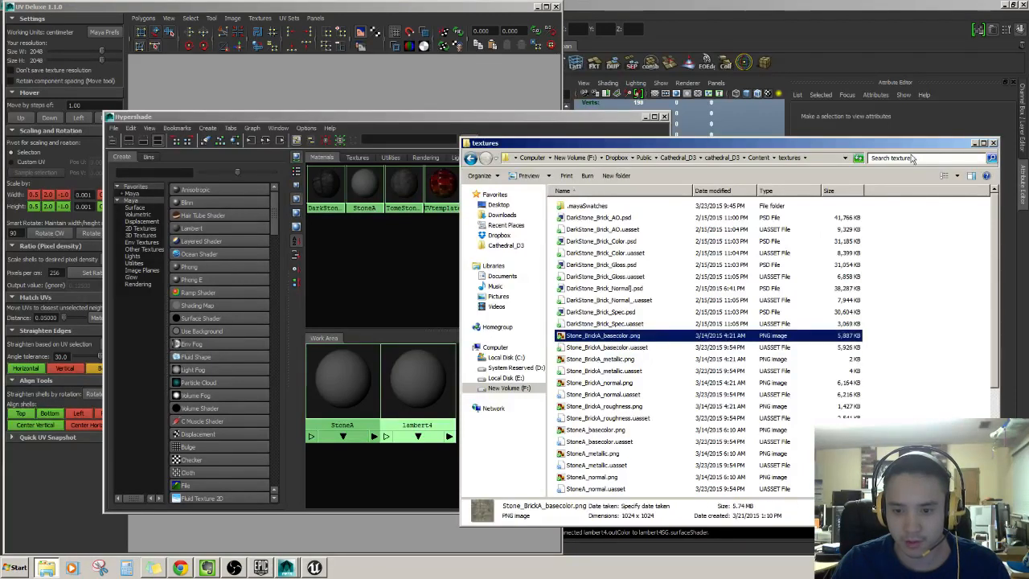
pyautogui.click(974, 143)
# - Rename the lambert4 material in the Hypershade to the copied name Stone_BrickA
pyautogui.click(531, 186)
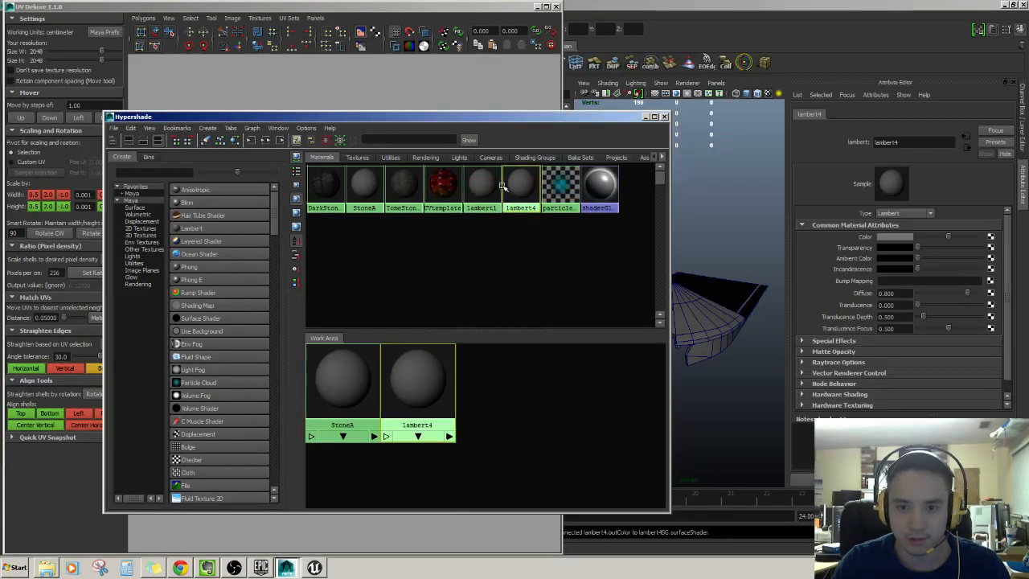
pyautogui.moveTo(515, 172); pyautogui.dragTo(521, 263, button='right')
pyautogui.hotkey('ctrl', 'v')
pyautogui.press('Return')
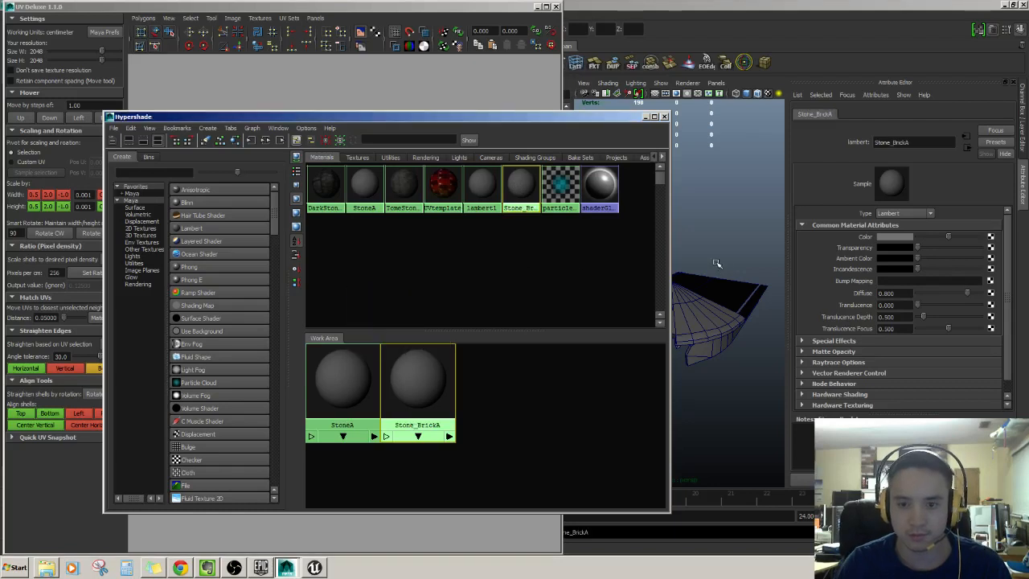
# - Connect a file texture to the StoneA material's color and load StoneA_basecolor.png from the Cathedral_D3 project's Content textures folder
pyautogui.click(364, 186)
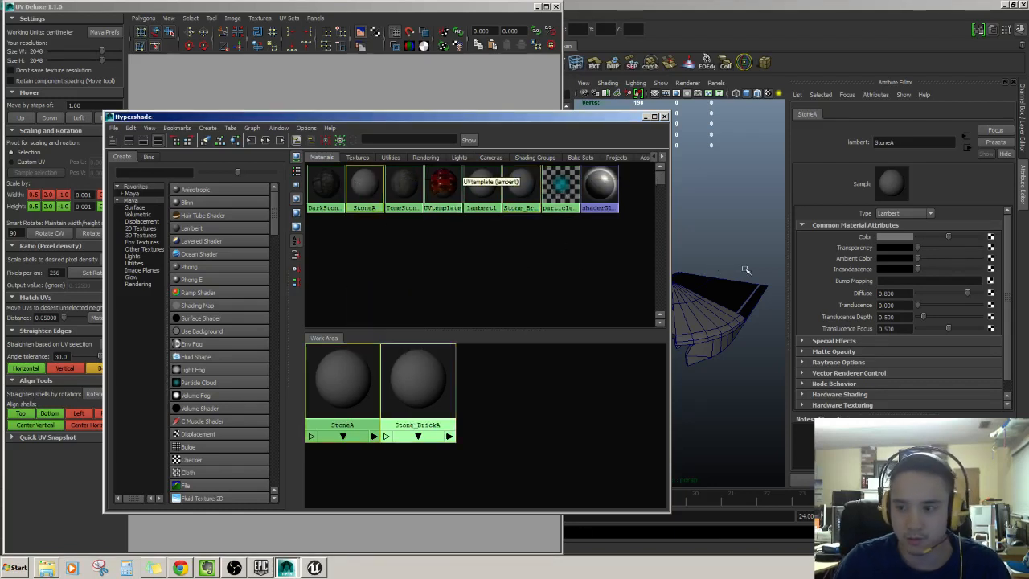
pyautogui.click(990, 238)
pyautogui.click(527, 232)
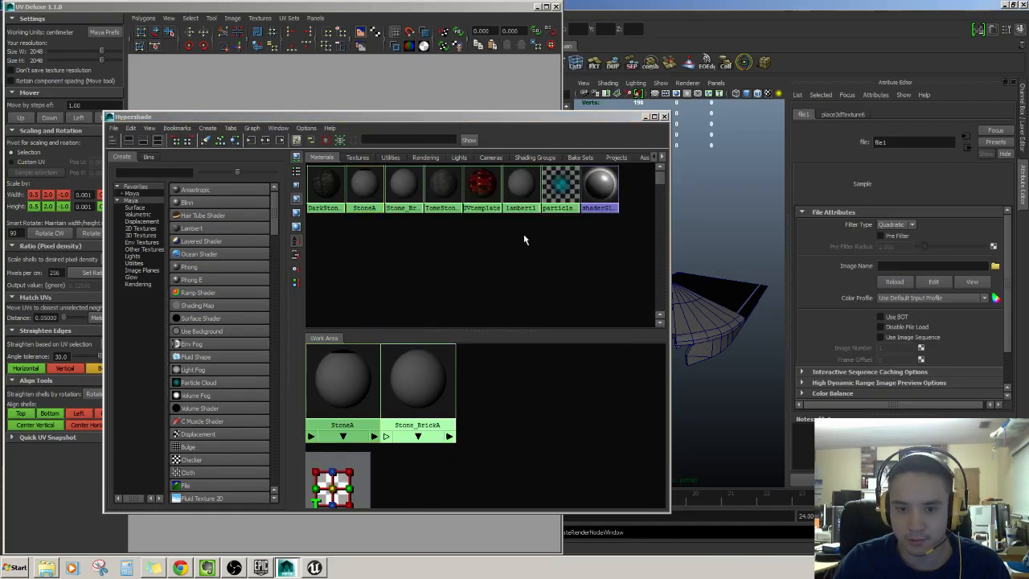
pyautogui.click(996, 266)
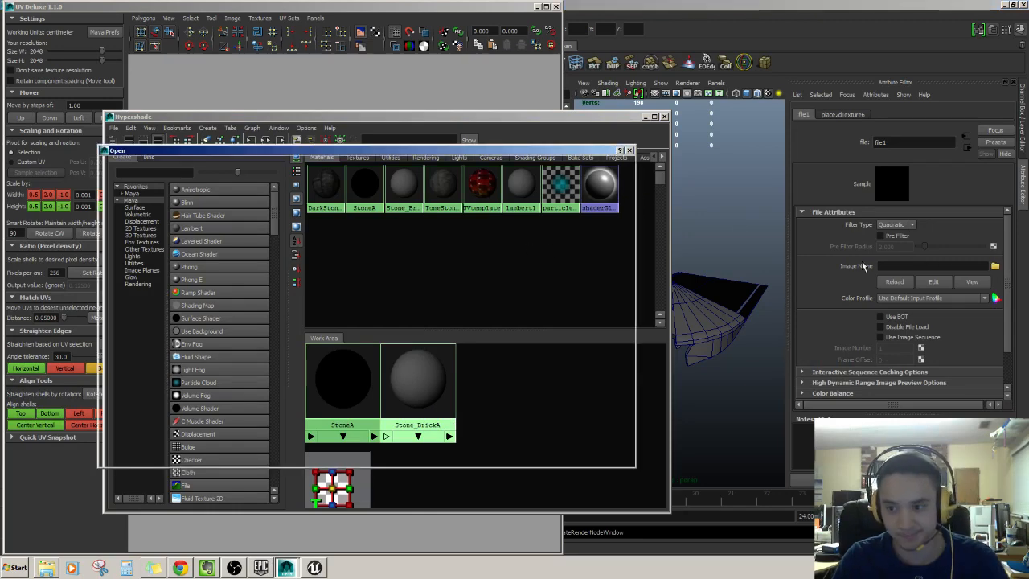
pyautogui.click(153, 220)
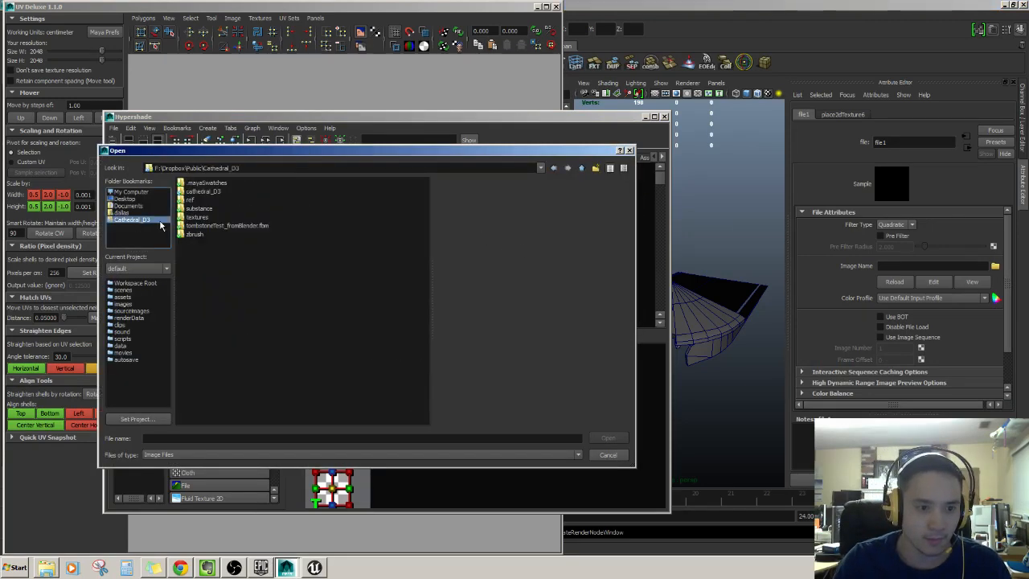
pyautogui.doubleClick(204, 192)
pyautogui.doubleClick(201, 191)
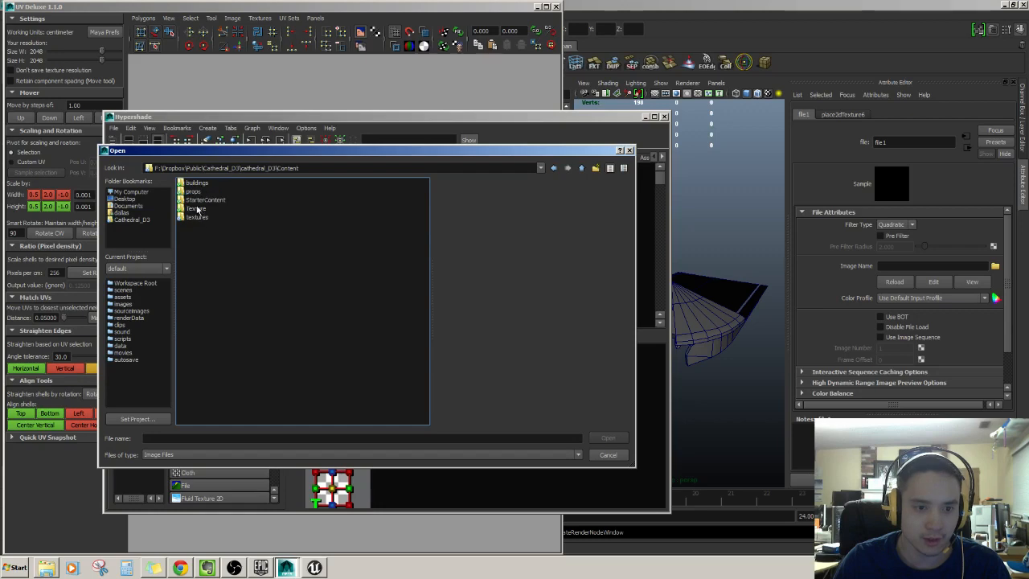
pyautogui.doubleClick(198, 218)
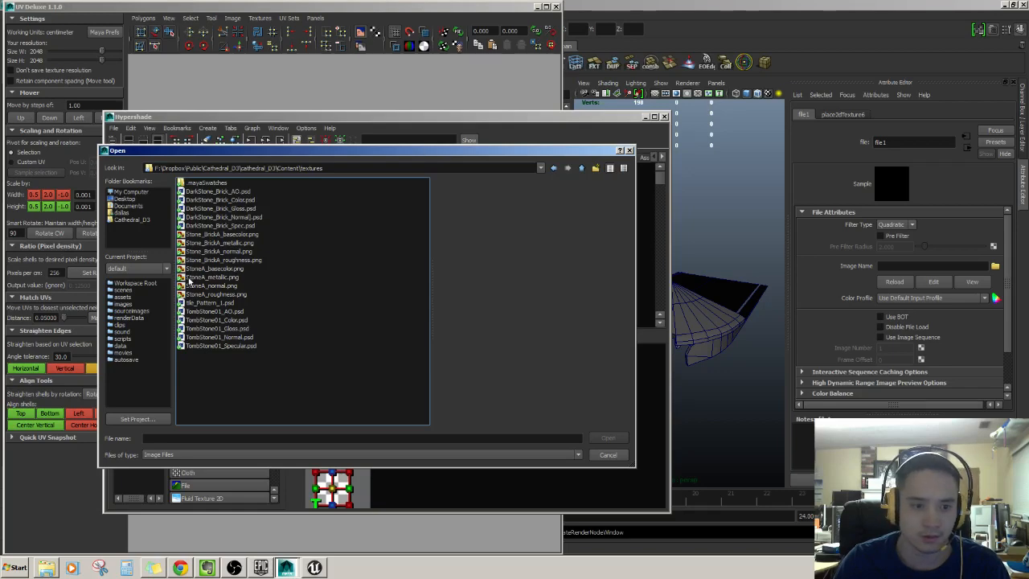
pyautogui.doubleClick(214, 268)
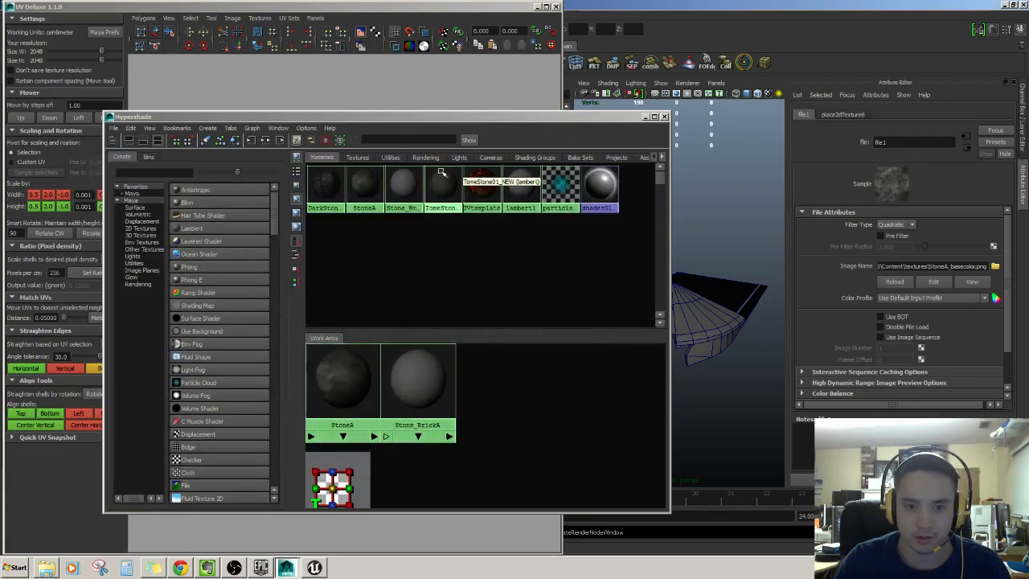
# - Connect a file texture to the Stone_BrickA material's color, load Stone_BrickA_basecolor.png, and minimize the Hypershade
pyautogui.click(404, 187)
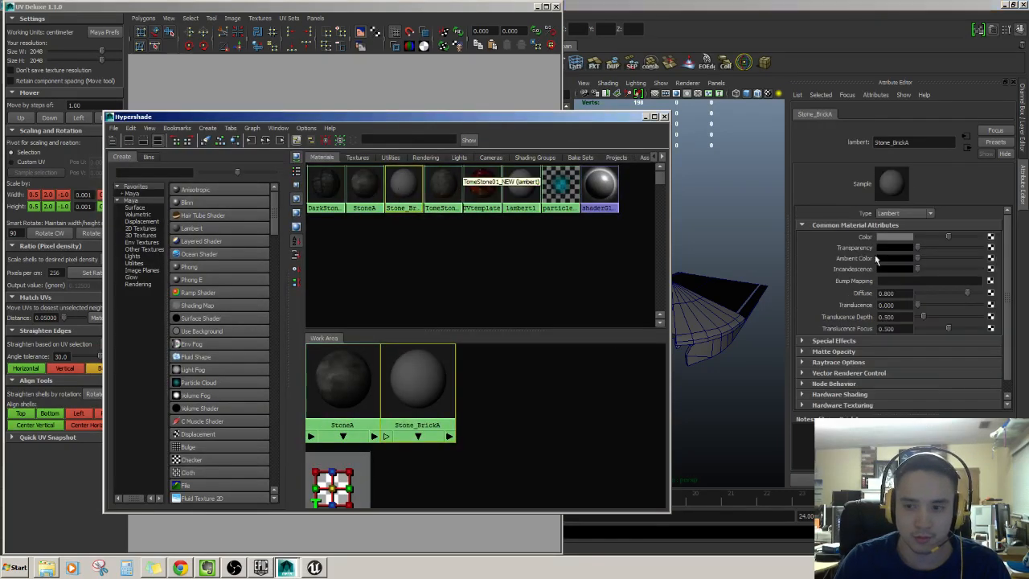
pyautogui.click(991, 236)
pyautogui.click(510, 235)
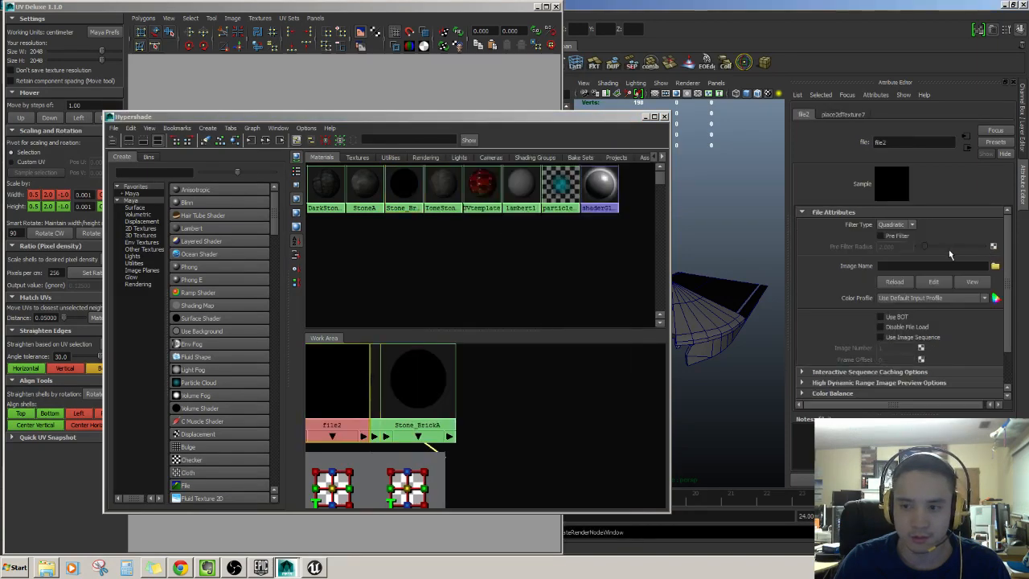
pyautogui.click(996, 266)
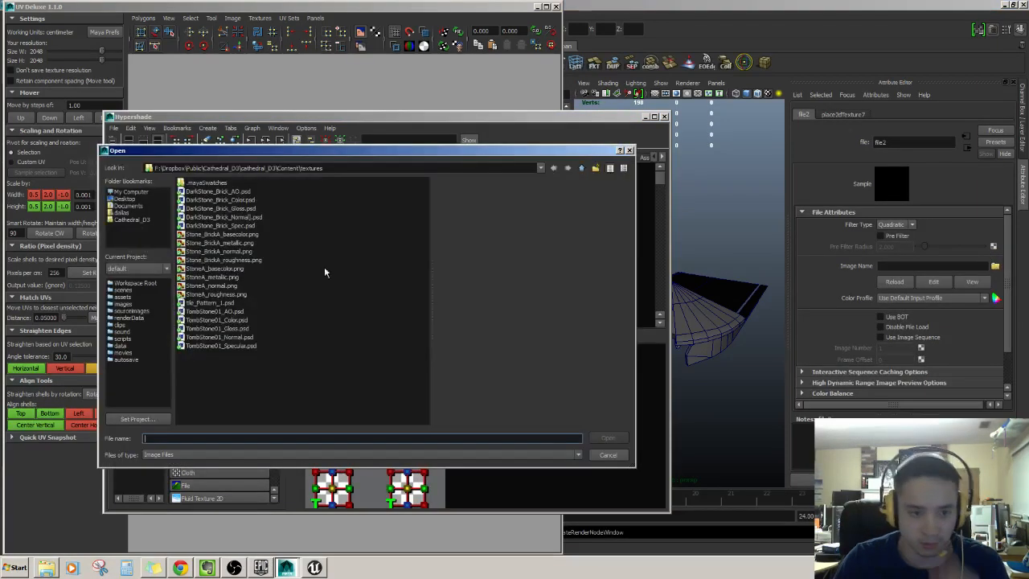
pyautogui.doubleClick(241, 235)
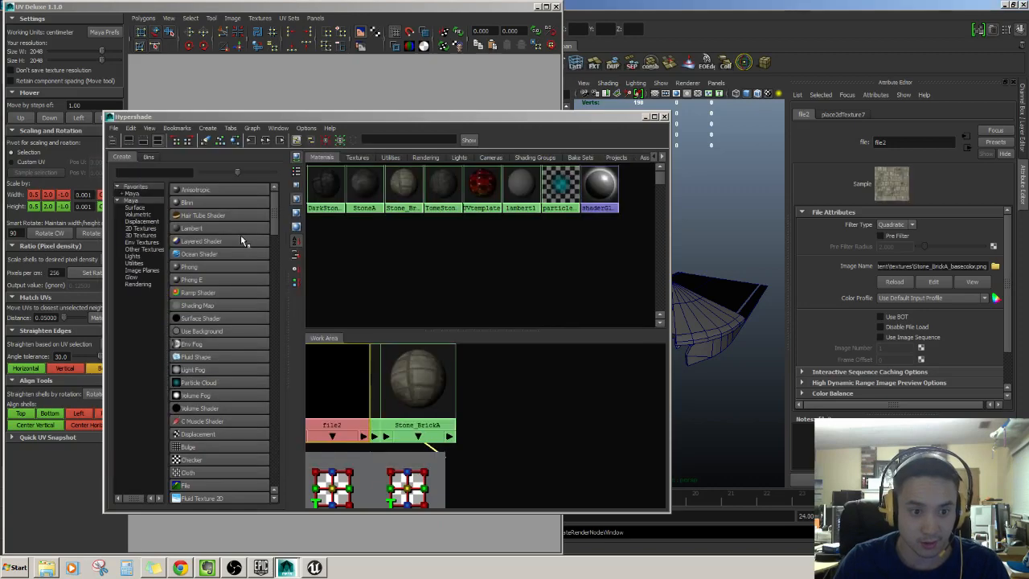
pyautogui.moveTo(442, 123); pyautogui.dragTo(573, 268)
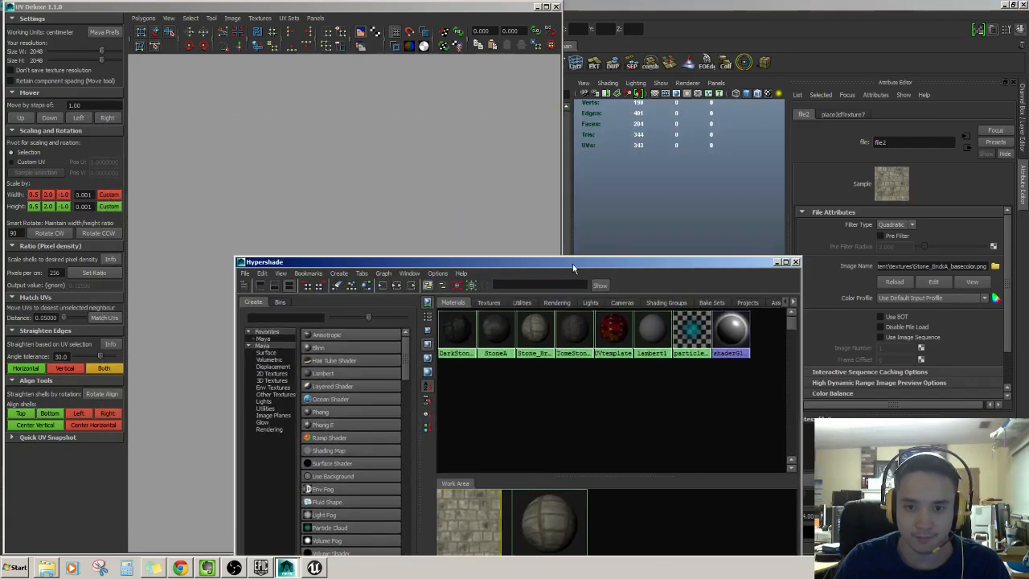
pyautogui.click(777, 262)
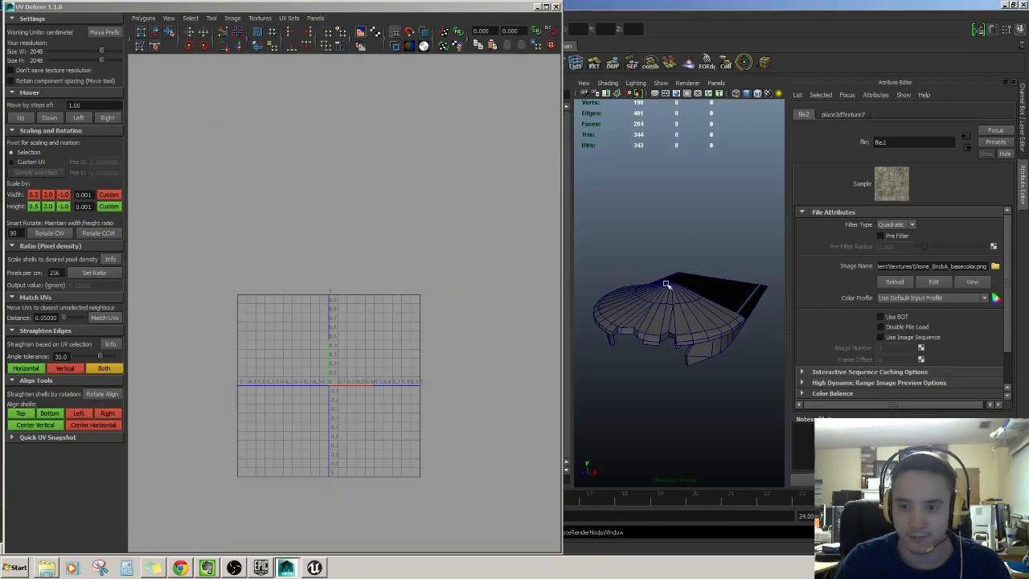
# - Select the Cathedral_Front_Curve_Roof mesh and examine its geometry and UV layout up close and from a distance
pyautogui.click(673, 303)
pyautogui.scroll(3, 665, 284)
pyautogui.moveTo(667, 306)
pyautogui.keyDown('alt'); pyautogui.mouseDown()
pyautogui.moveTo(664, 284)
pyautogui.moveTo(667, 310)
pyautogui.mouseUp(); pyautogui.keyUp('alt')
pyautogui.scroll(-6, 666, 273)
pyautogui.scroll(6, 673, 284)
pyautogui.scroll(-4, 673, 284)
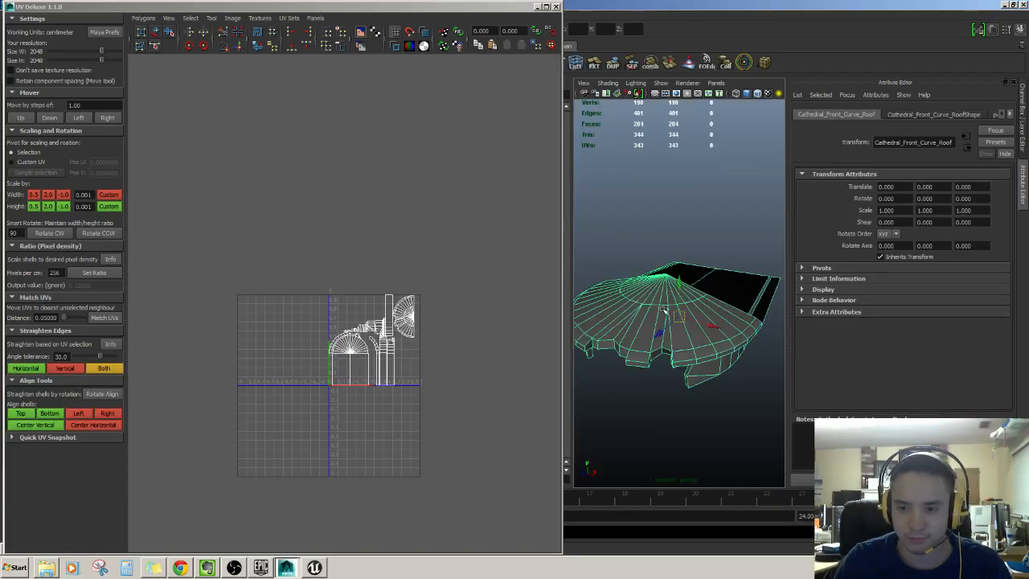
pyautogui.scroll(6, 664, 294)
pyautogui.scroll(-8, 665, 296)
pyautogui.scroll(6, 665, 296)
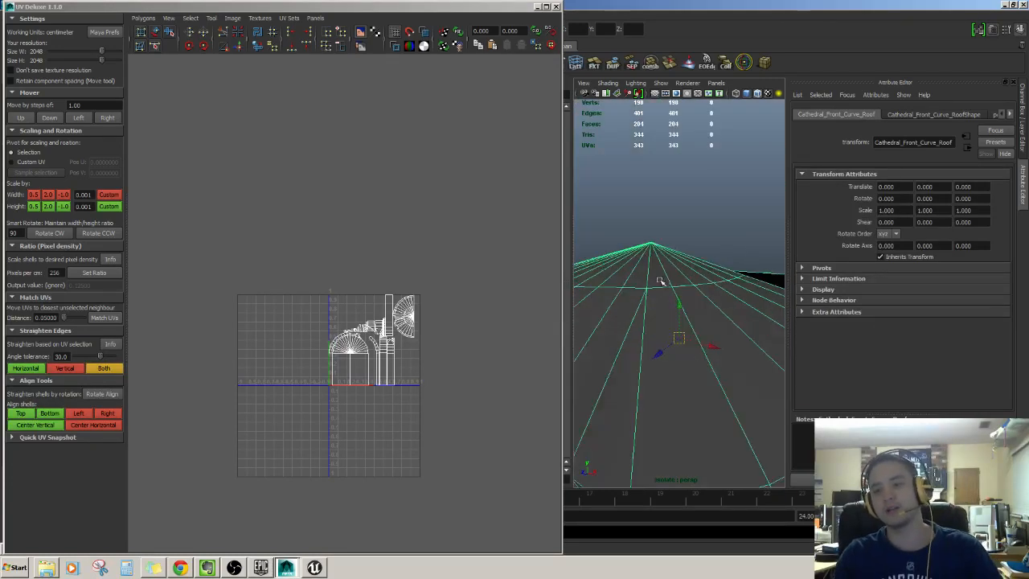
pyautogui.scroll(-4, 655, 278)
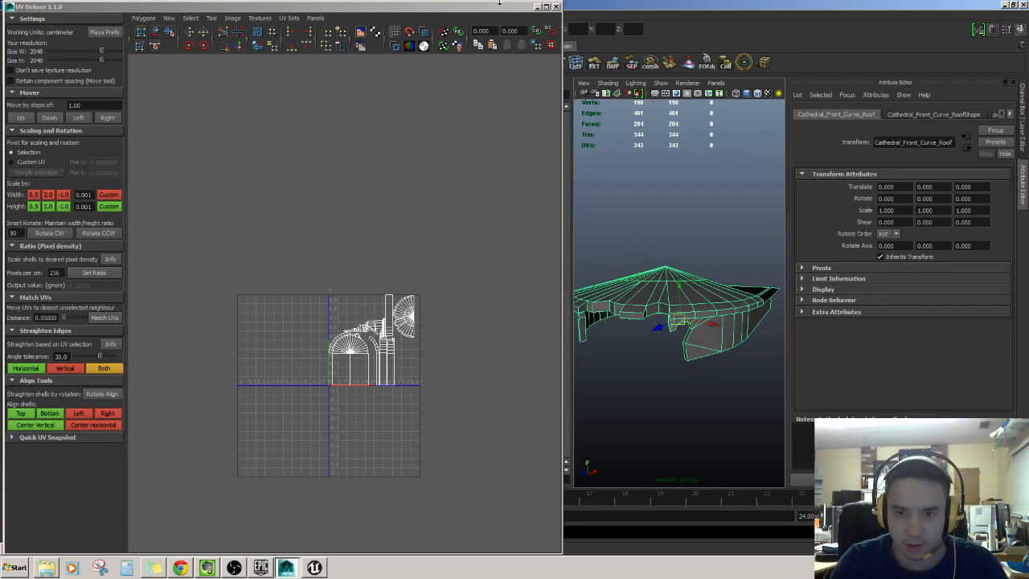
# - Minimize the UV editor, check the curve objects in the Outliner, and end the roof's isolation to show the whole cathedral front
pyautogui.click(538, 6)
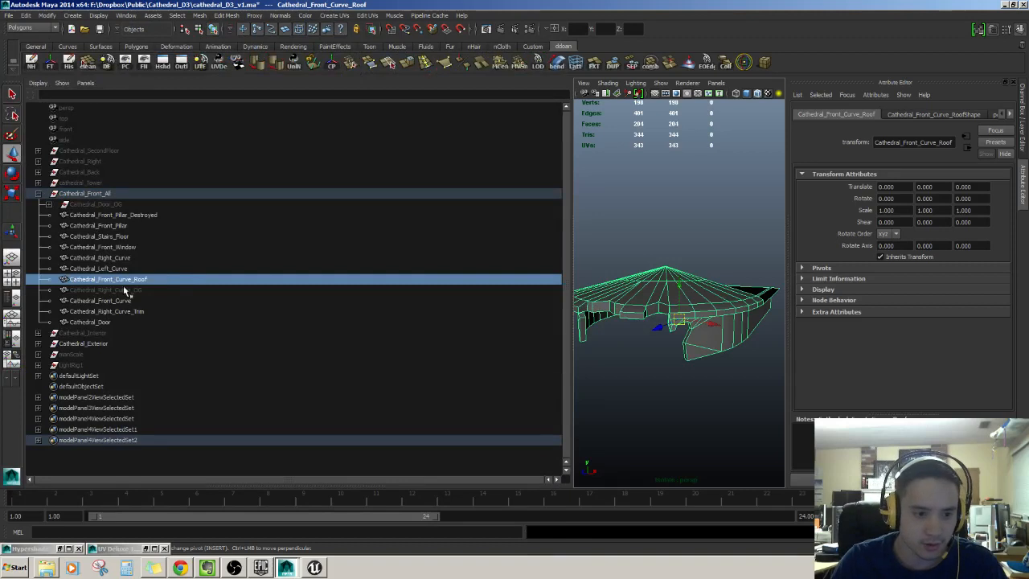
pyautogui.click(113, 300)
pyautogui.click(125, 290)
pyautogui.click(122, 304)
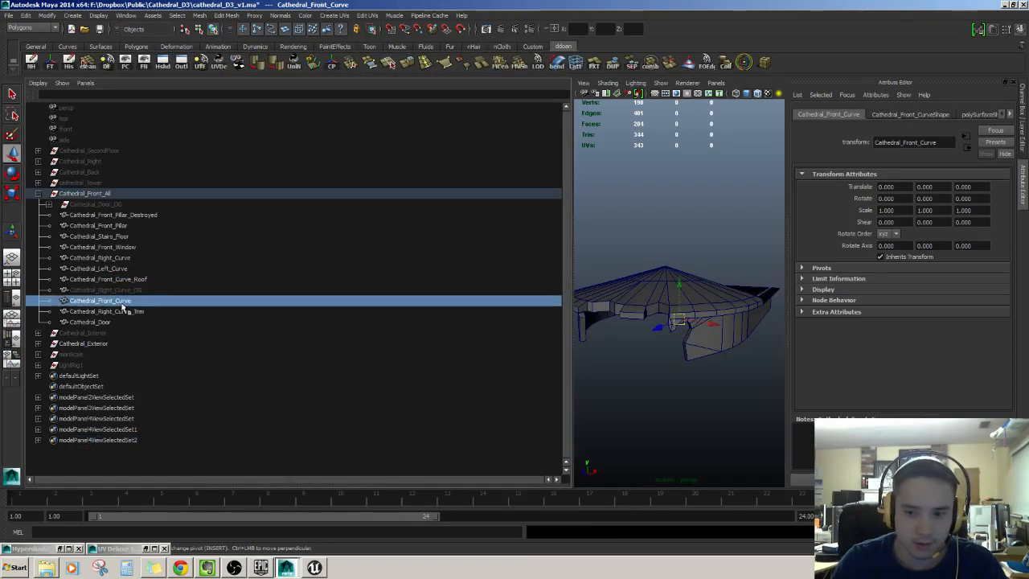
pyautogui.click(122, 312)
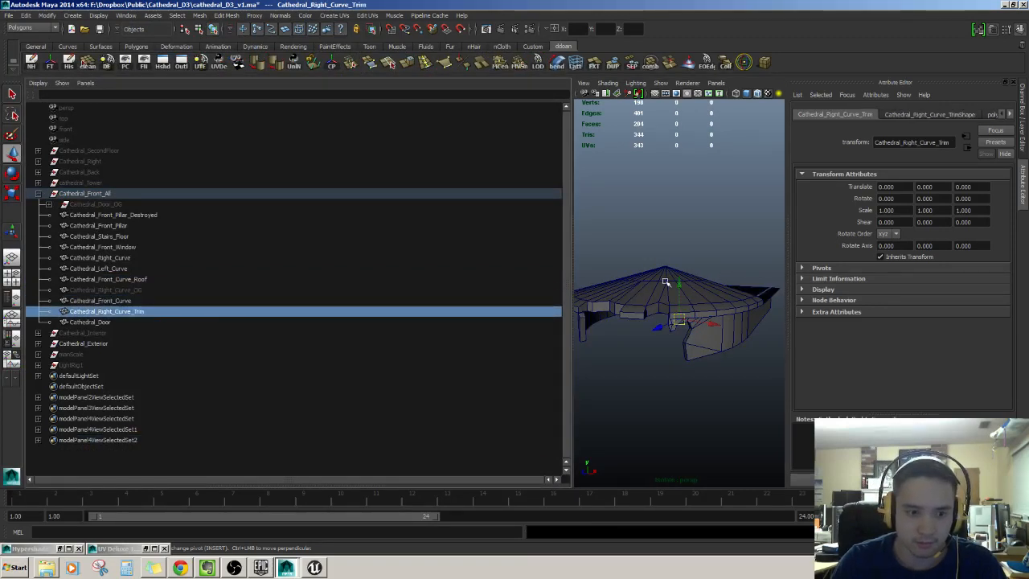
pyautogui.press('f')
pyautogui.click(129, 289)
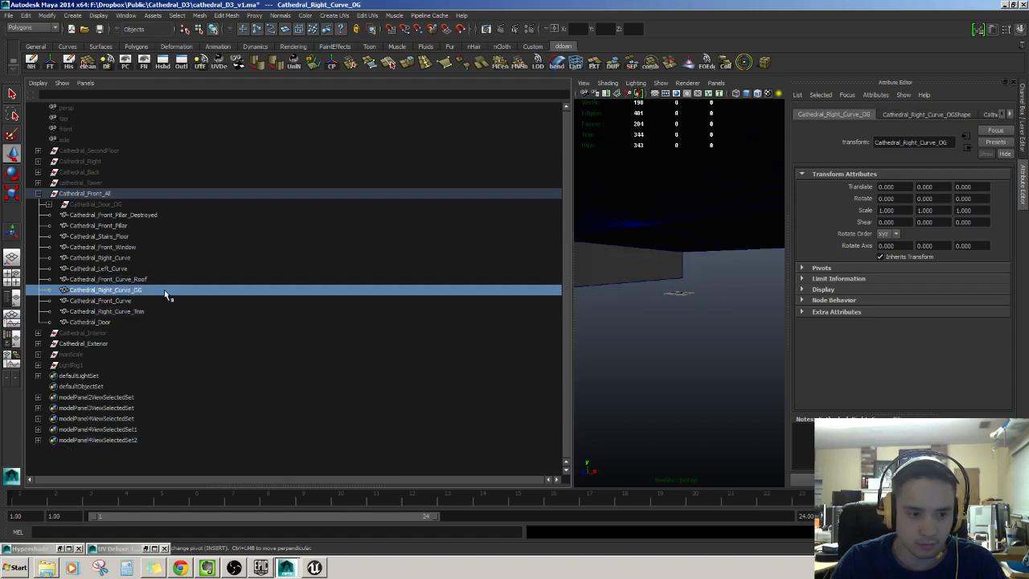
pyautogui.press('f')
pyautogui.scroll(8, 648, 287)
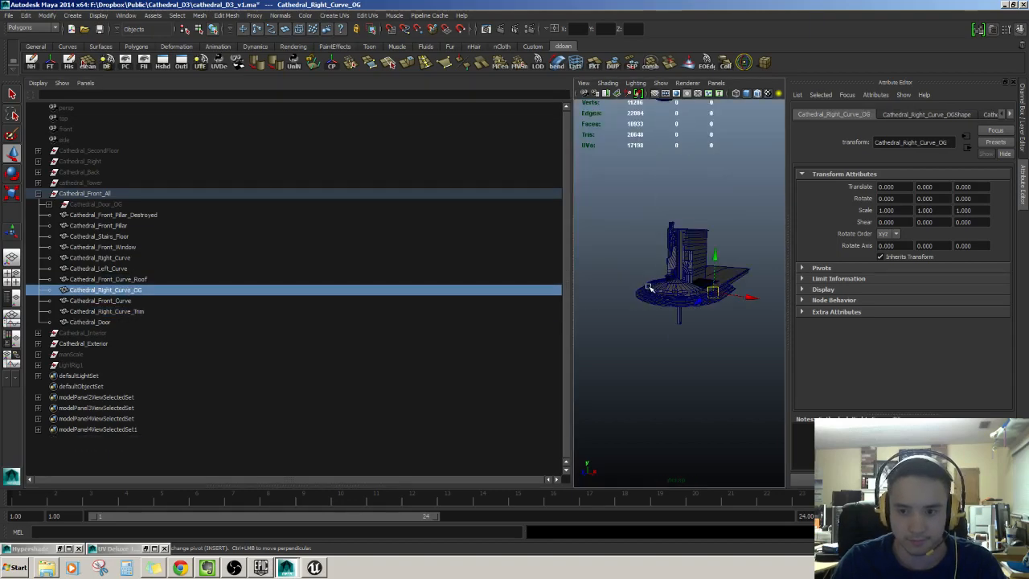
pyautogui.keyDown('alt'); pyautogui.moveTo(659, 297); pyautogui.dragTo(698, 287); pyautogui.keyUp('alt')
# - Find the Cathedral_Right_Curve wall among the cathedral front pieces, select it and isolate it in the viewport
pyautogui.click(722, 214)
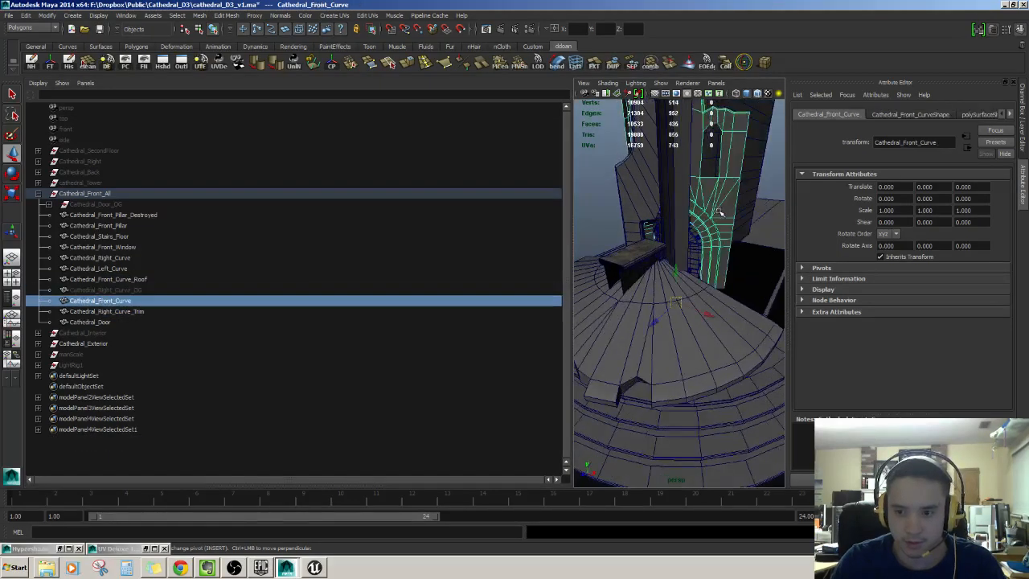
pyautogui.keyDown('alt'); pyautogui.moveTo(721, 213); pyautogui.dragTo(664, 261); pyautogui.keyUp('alt')
pyautogui.scroll(-8, 659, 270)
pyautogui.scroll(7, 697, 286)
pyautogui.scroll(-4, 706, 290)
pyautogui.scroll(5, 699, 296)
pyautogui.click(720, 294)
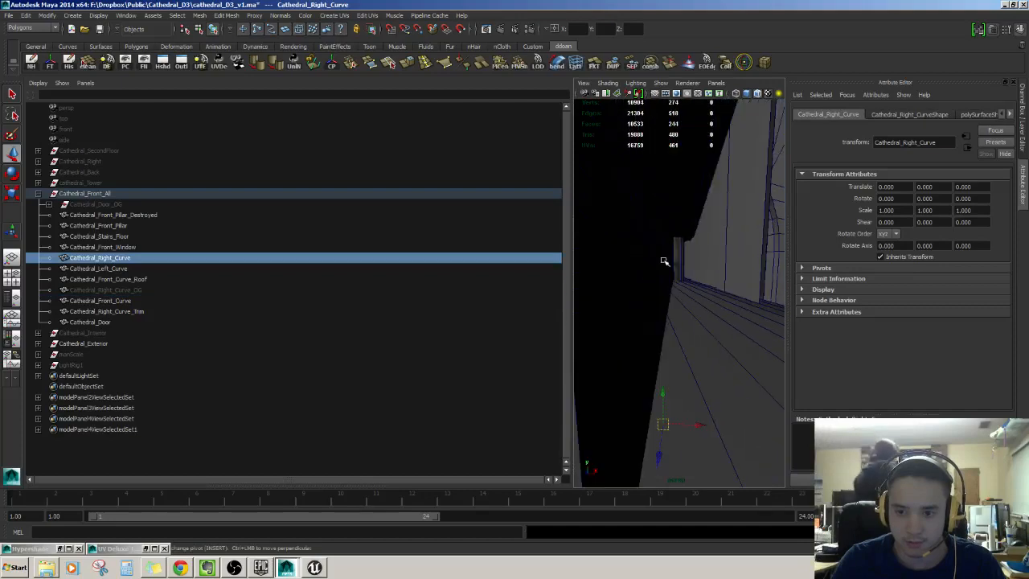
pyautogui.scroll(-10, 663, 263)
pyautogui.hotkey('ctrl', '1')
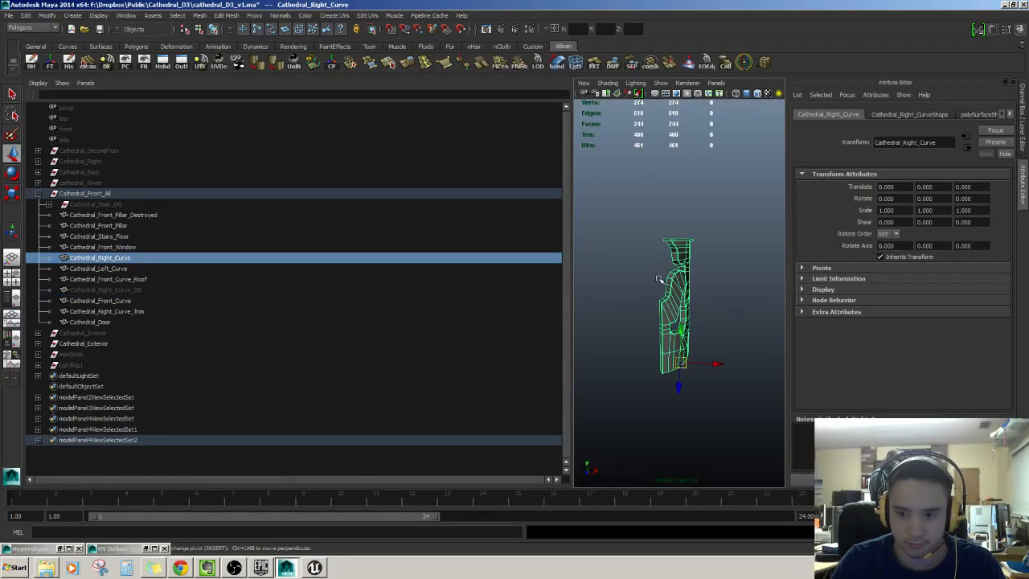
# - Examine the isolated Cathedral_Right_Curve wall, then restore the UV editor and inspect the wall's UV layout
pyautogui.scroll(5, 668, 296)
pyautogui.keyDown('alt'); pyautogui.moveTo(668, 296); pyautogui.dragTo(611, 286); pyautogui.keyUp('alt')
pyautogui.scroll(-5, 680, 283)
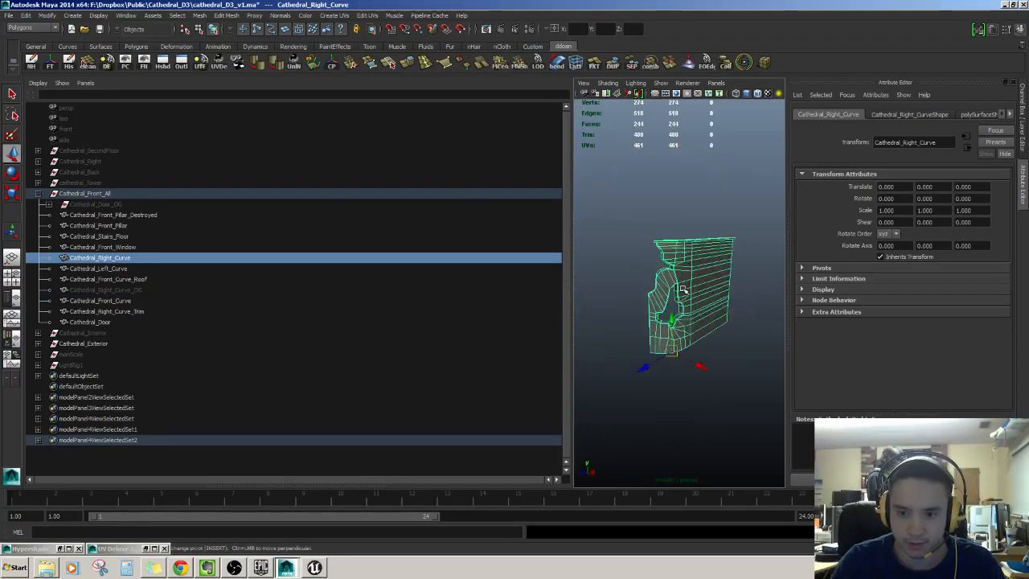
pyautogui.scroll(4, 680, 283)
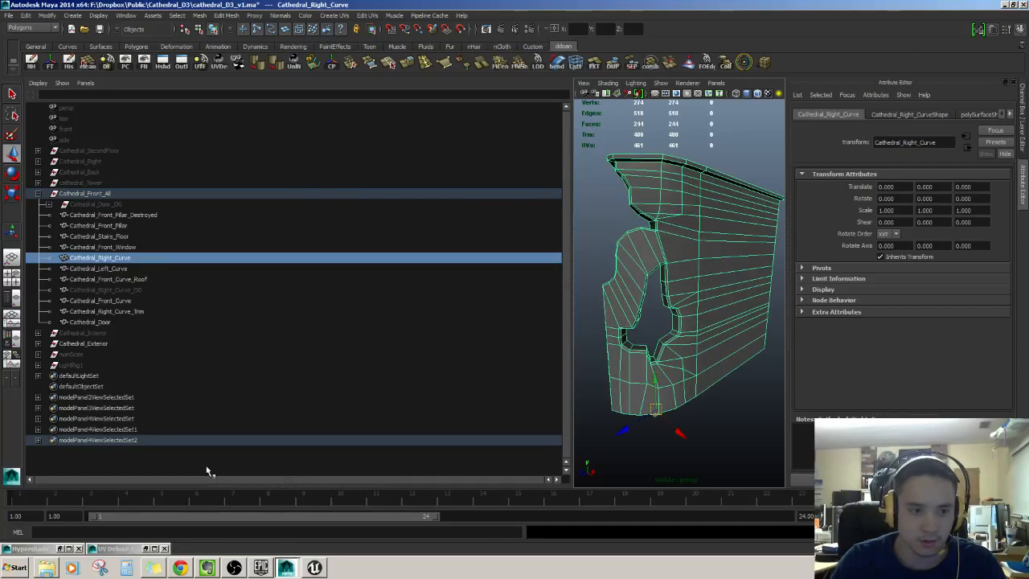
pyautogui.click(108, 549)
pyautogui.scroll(3, 346, 338)
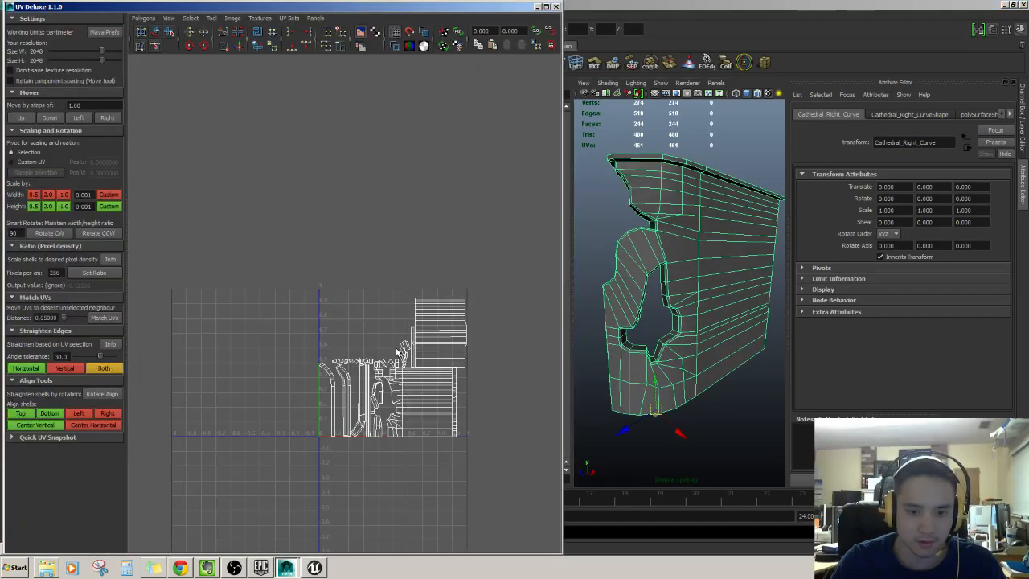
pyautogui.scroll(2, 380, 328)
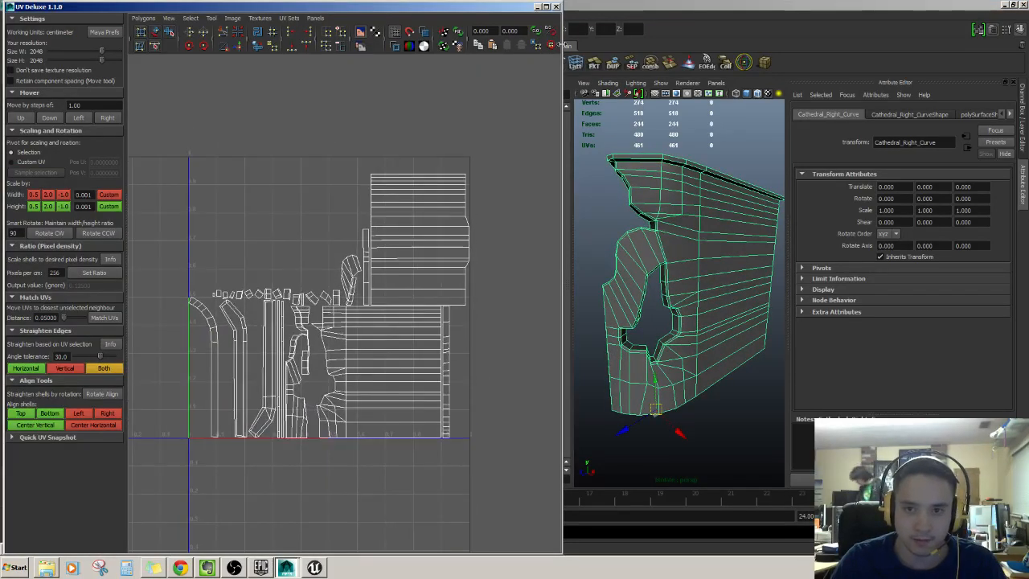
# - Apply the Stone_BrickA material to the isolated Cathedral_Right_Curve wall with its texture displayed, and switch to face selection
pyautogui.click(724, 227)
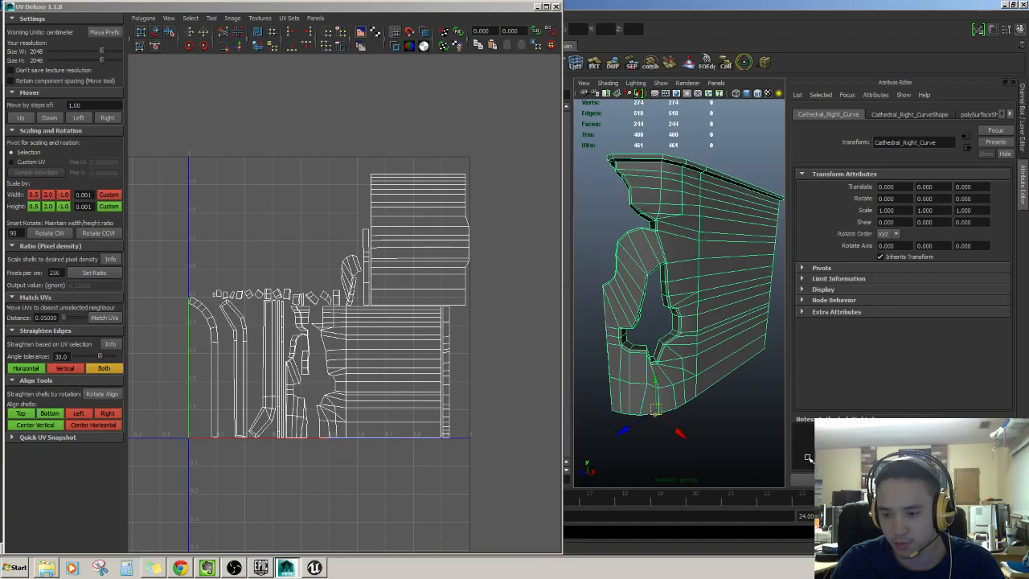
pyautogui.keyDown('alt'); pyautogui.moveTo(724, 330); pyautogui.dragTo(694, 298); pyautogui.keyUp('alt')
pyautogui.scroll(8, 712, 301)
pyautogui.scroll(-8, 707, 301)
pyautogui.scroll(5, 700, 303)
pyautogui.scroll(-5, 700, 302)
pyautogui.moveTo(705, 270); pyautogui.dragTo(705, 290, button='right')
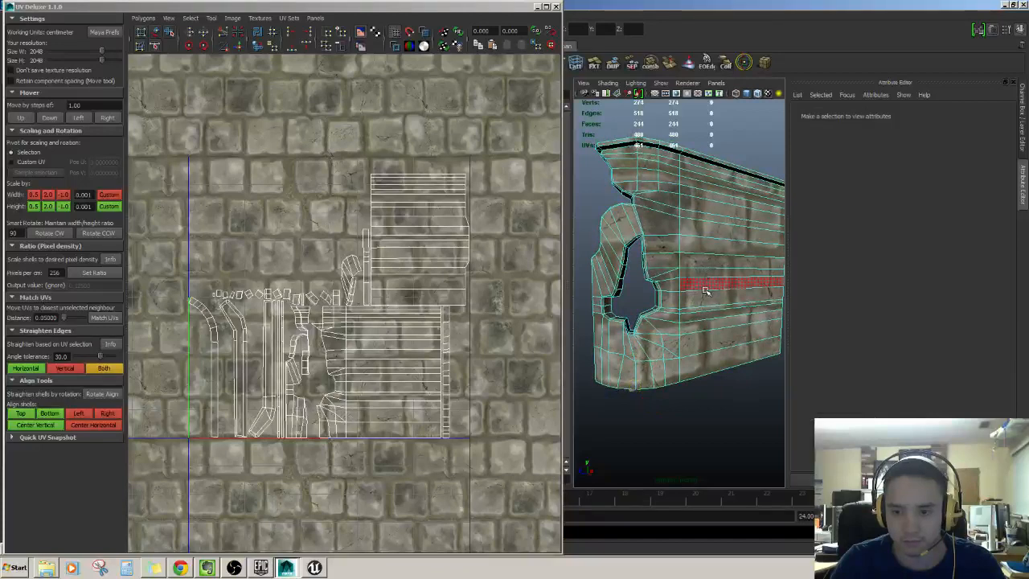
# - Select the wall's main face shell and examine how its borders run around the hole and the broken upper notch
pyautogui.doubleClick(724, 352)
pyautogui.scroll(5, 695, 354)
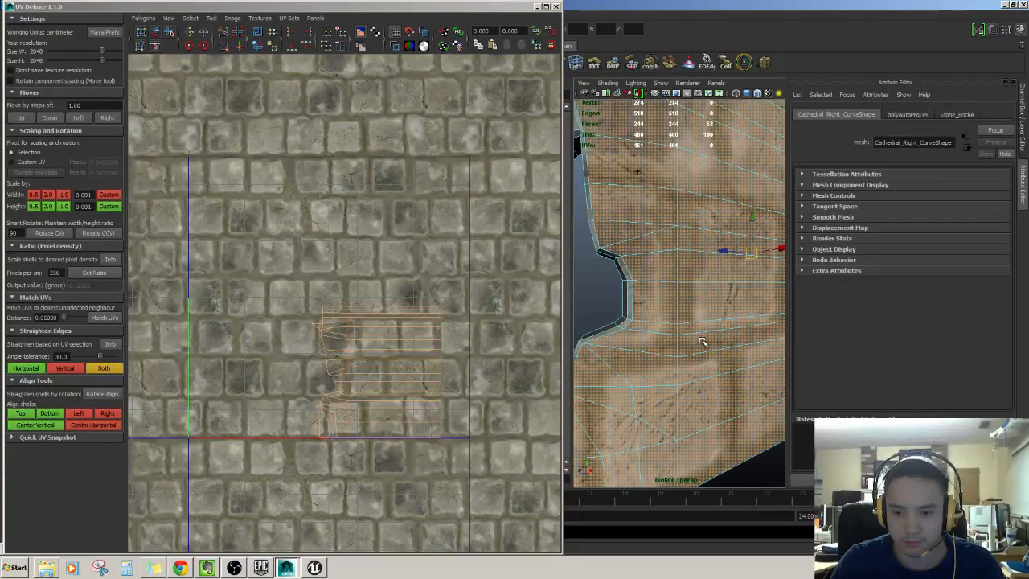
pyautogui.scroll(-6, 702, 342)
pyautogui.keyDown('alt'); pyautogui.moveTo(702, 342); pyautogui.dragTo(717, 344); pyautogui.keyUp('alt')
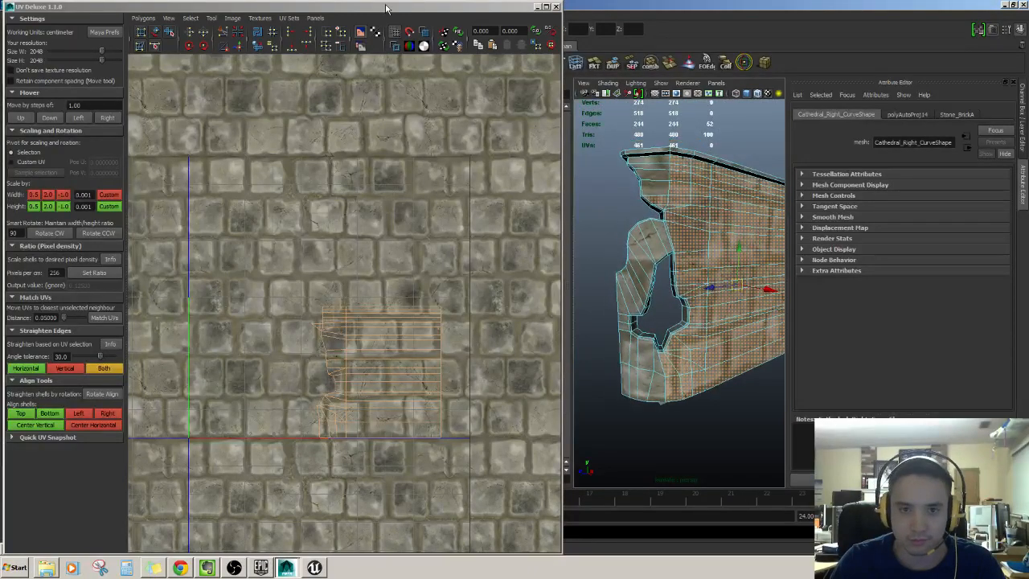
pyautogui.scroll(3, 415, 265)
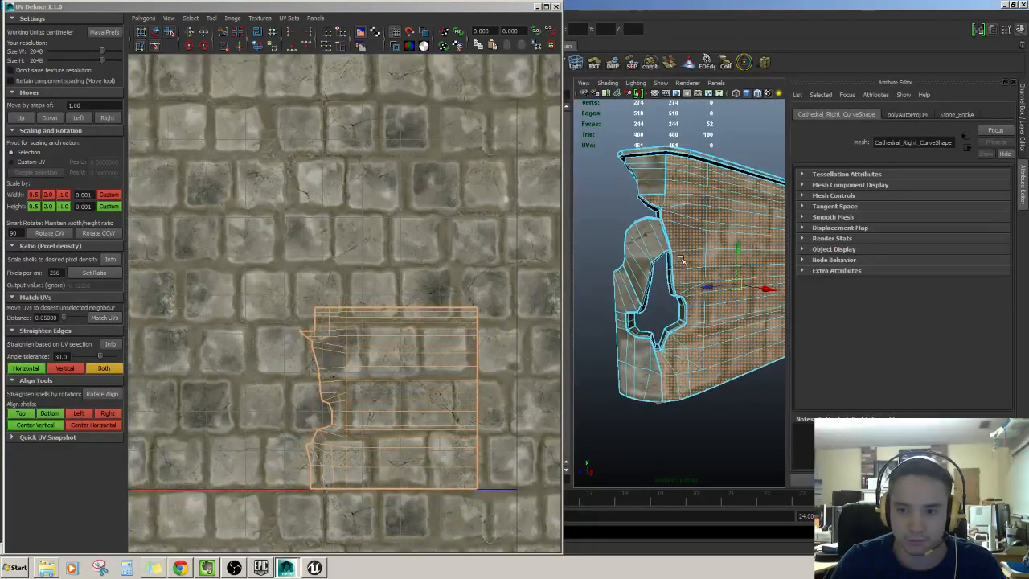
pyautogui.scroll(5, 698, 262)
pyautogui.scroll(-3, 696, 262)
pyautogui.scroll(3, 696, 261)
pyautogui.scroll(-5, 696, 261)
pyautogui.scroll(5, 696, 261)
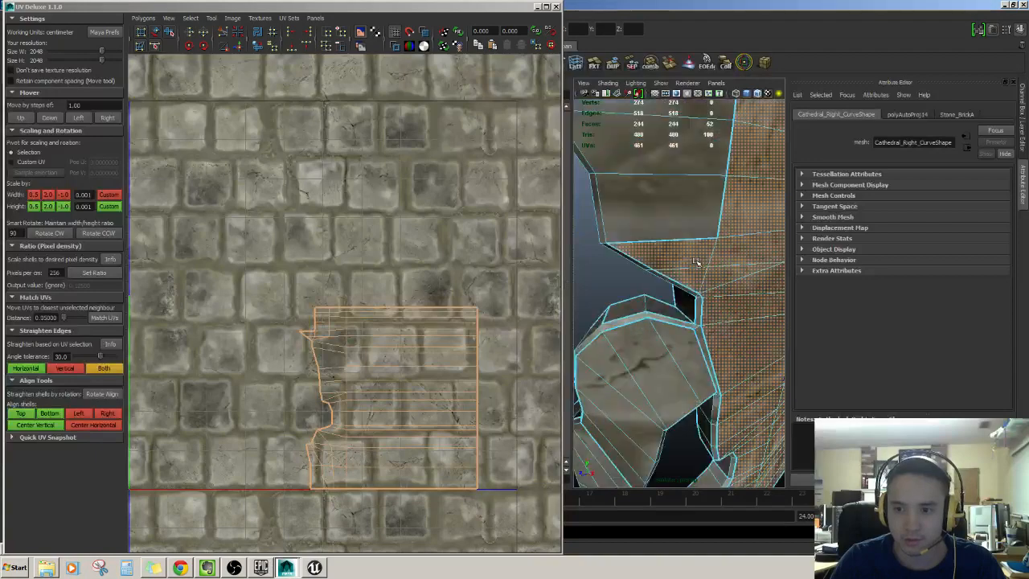
pyautogui.scroll(-5, 696, 262)
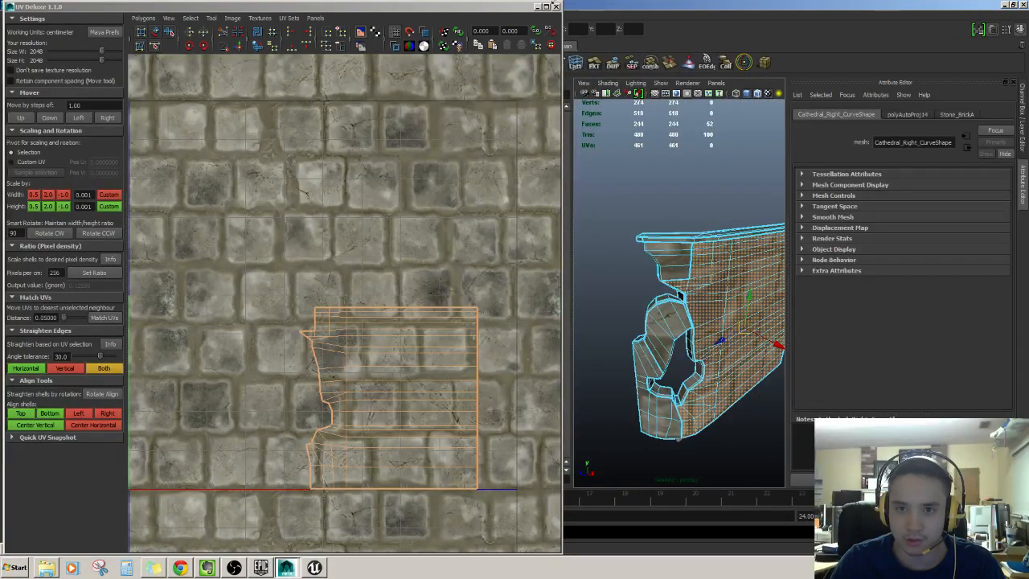
# - Shrink and reposition the UV editor window and widen the 3D viewport to show the whole wall
pyautogui.moveTo(563, 4); pyautogui.dragTo(387, 134)
pyautogui.keyDown('alt'); pyautogui.moveTo(312, 361); pyautogui.dragTo(338, 349, button='middle'); pyautogui.keyUp('alt')
pyautogui.scroll(-1, 328, 358)
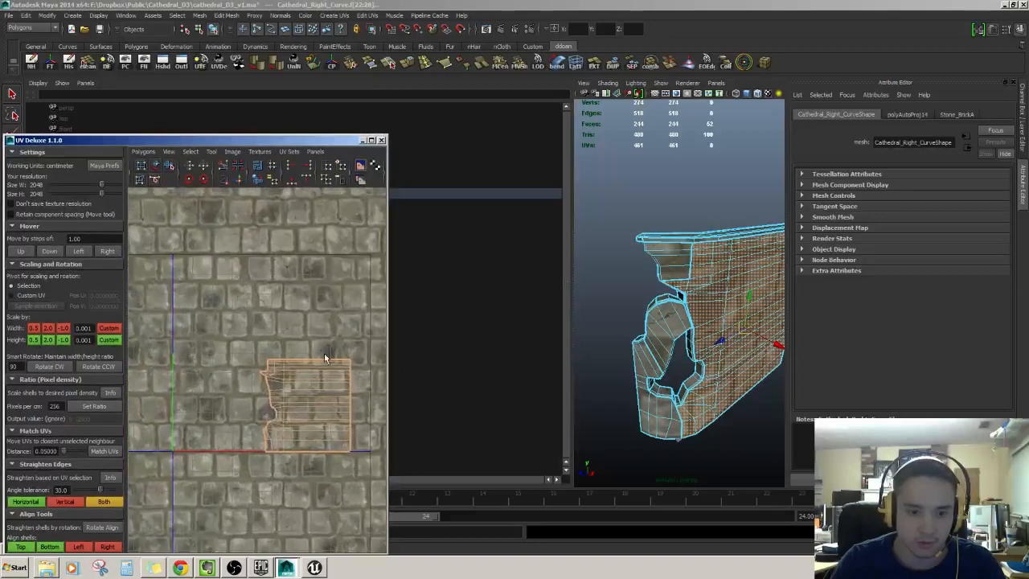
pyautogui.scroll(2, 328, 358)
pyautogui.moveTo(315, 144); pyautogui.dragTo(377, 102)
pyautogui.moveTo(574, 251); pyautogui.dragTo(473, 255)
pyautogui.keyDown('alt'); pyautogui.moveTo(627, 274); pyautogui.dragTo(655, 257); pyautogui.keyUp('alt')
pyautogui.scroll(-4, 654, 258)
pyautogui.scroll(6, 657, 256)
pyautogui.scroll(-6, 657, 256)
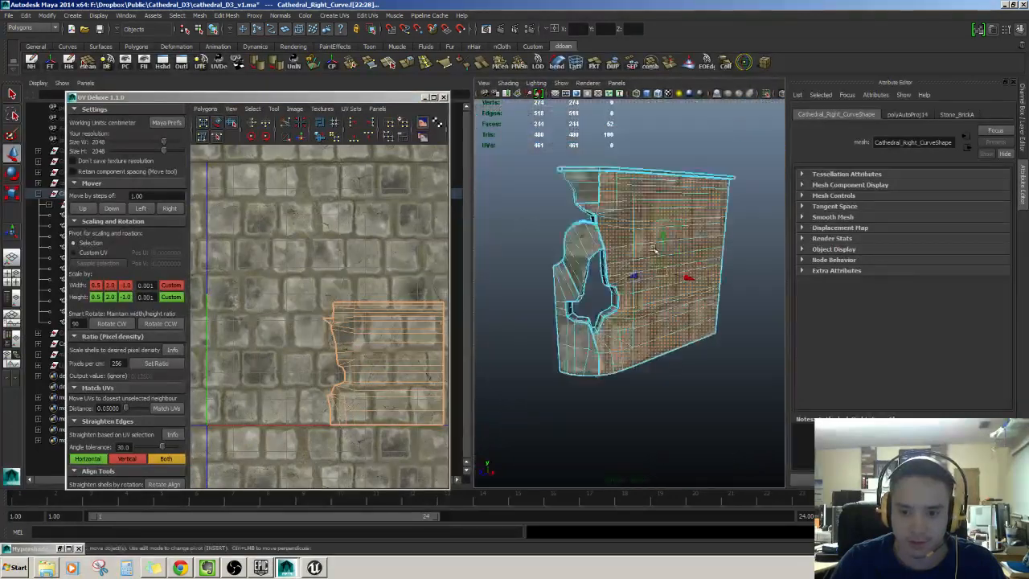
# - Move and sew the UVs along the two vertical corner edges below the wall's hole
pyautogui.scroll(4, 657, 255)
pyautogui.keyDown('alt'); pyautogui.moveTo(658, 256); pyautogui.dragTo(697, 262, button='middle'); pyautogui.keyUp('alt')
pyautogui.keyDown('alt'); pyautogui.moveTo(696, 262); pyautogui.dragTo(691, 244); pyautogui.keyUp('alt')
pyautogui.scroll(6, 693, 289)
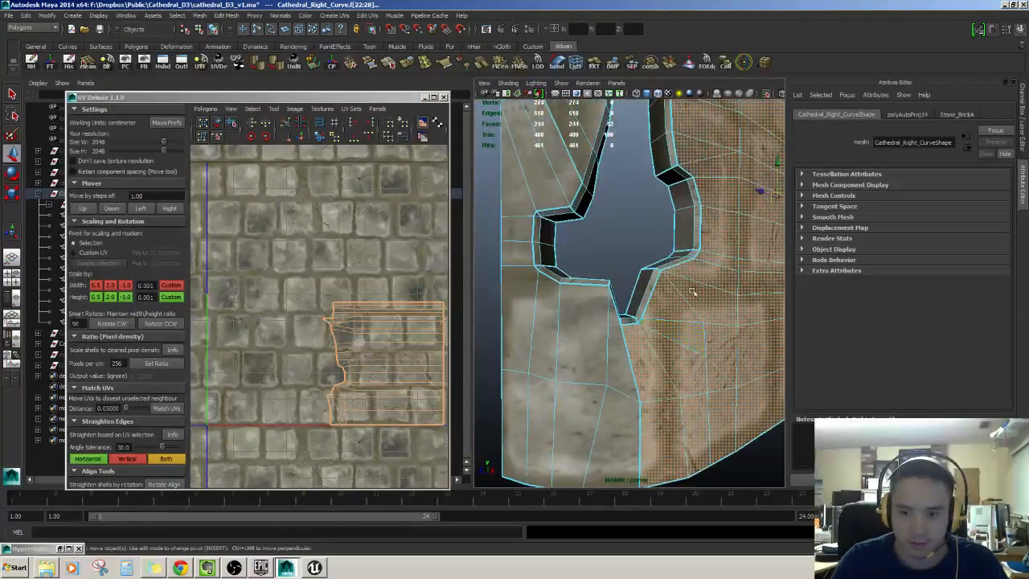
pyautogui.press('F10')
pyautogui.click(633, 366)
pyautogui.keyDown('shift'); pyautogui.click(641, 426); pyautogui.keyUp('shift')
pyautogui.scroll(-5, 666, 391)
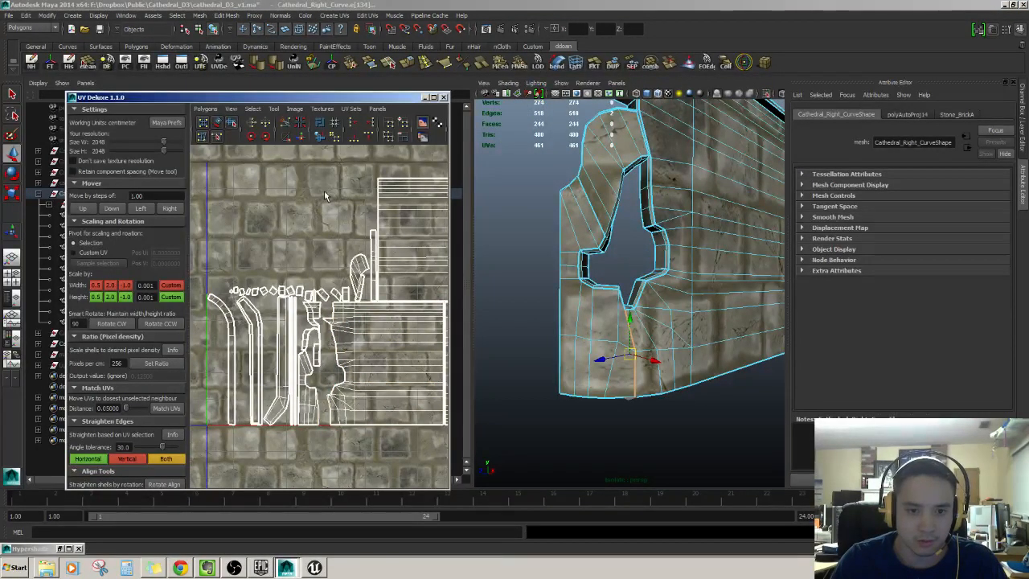
pyautogui.click(300, 137)
# - Select the seam edges around the wall piece above the notch and move and sew their UVs to the main shell
pyautogui.keyDown('alt'); pyautogui.moveTo(691, 257); pyautogui.dragTo(659, 281); pyautogui.keyUp('alt')
pyautogui.keyDown('alt'); pyautogui.moveTo(631, 250); pyautogui.dragTo(679, 249, button='right'); pyautogui.keyUp('alt')
pyautogui.keyDown('alt'); pyautogui.moveTo(680, 249); pyautogui.dragTo(680, 293, button='middle'); pyautogui.keyUp('alt')
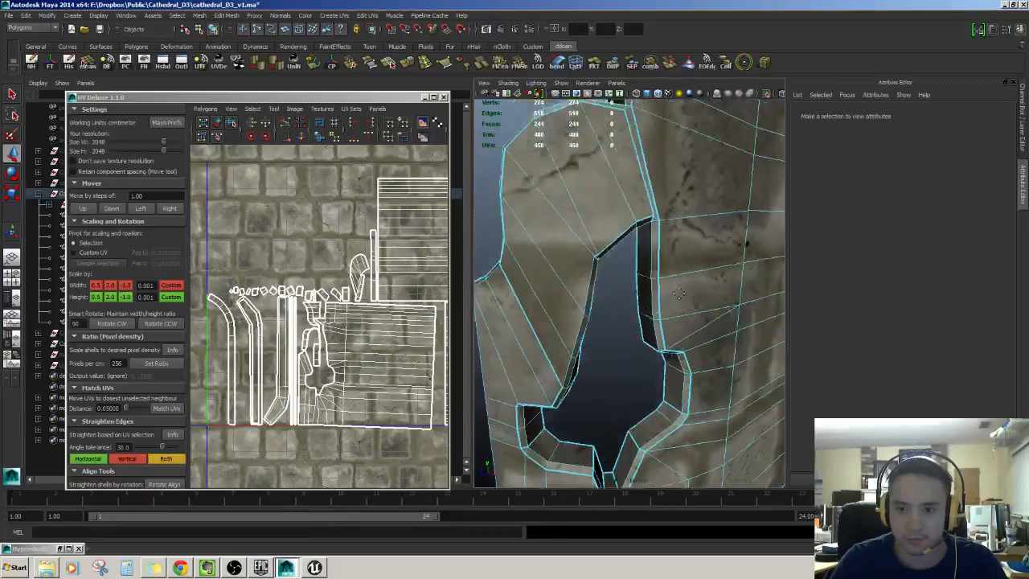
pyautogui.keyDown('alt'); pyautogui.moveTo(679, 294); pyautogui.dragTo(689, 318); pyautogui.keyUp('alt')
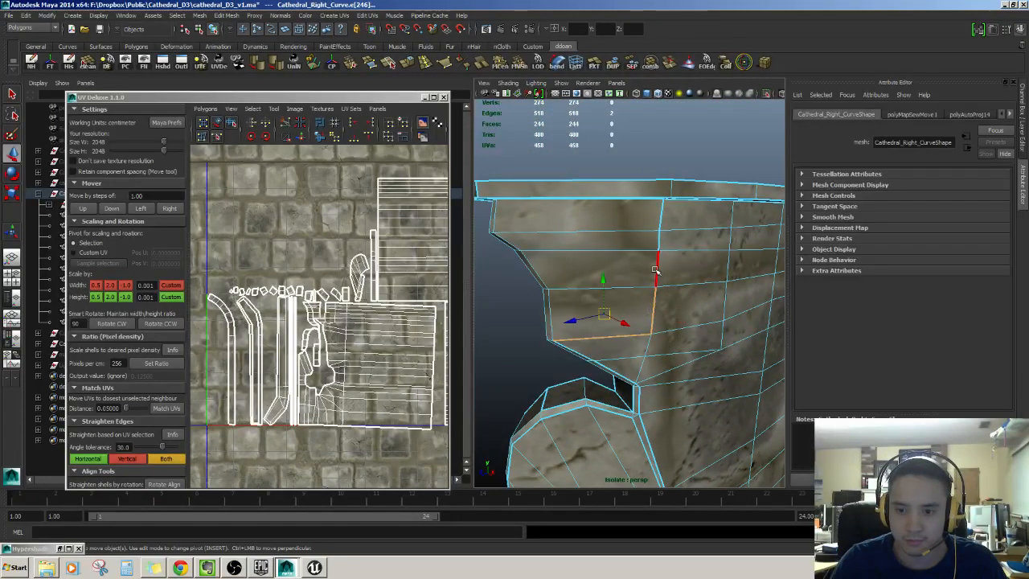
pyautogui.keyDown('alt'); pyautogui.moveTo(672, 234); pyautogui.dragTo(839, 278); pyautogui.keyUp('alt')
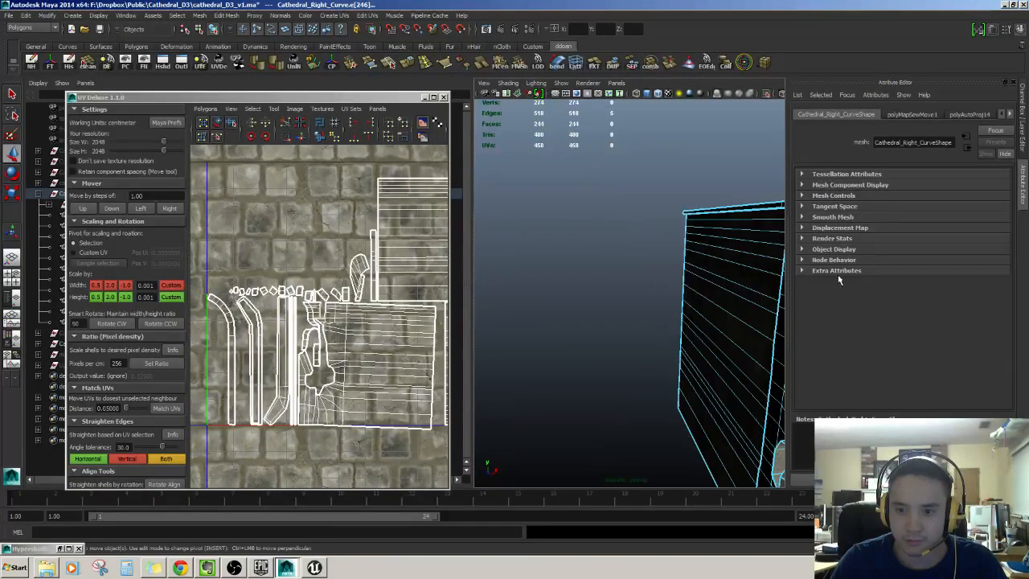
pyautogui.keyDown('alt'); pyautogui.moveTo(611, 262); pyautogui.dragTo(575, 257); pyautogui.keyUp('alt')
pyautogui.press('g')
pyautogui.scroll(5, 696, 301)
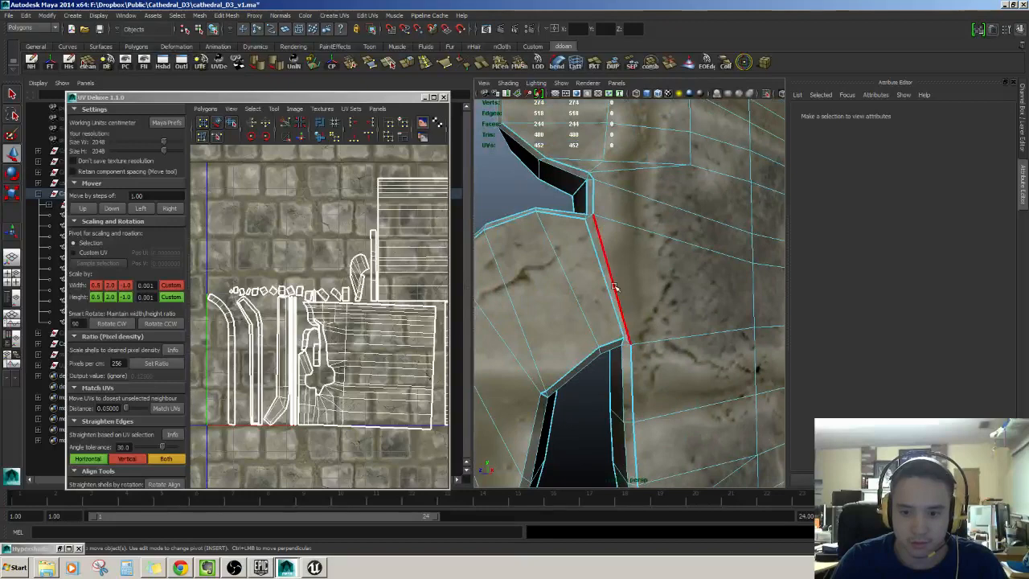
# - Move and sew the UVs along the seam edge between the notch and the top of the hole
pyautogui.click(615, 287)
pyautogui.press('g')
pyautogui.scroll(-5, 658, 325)
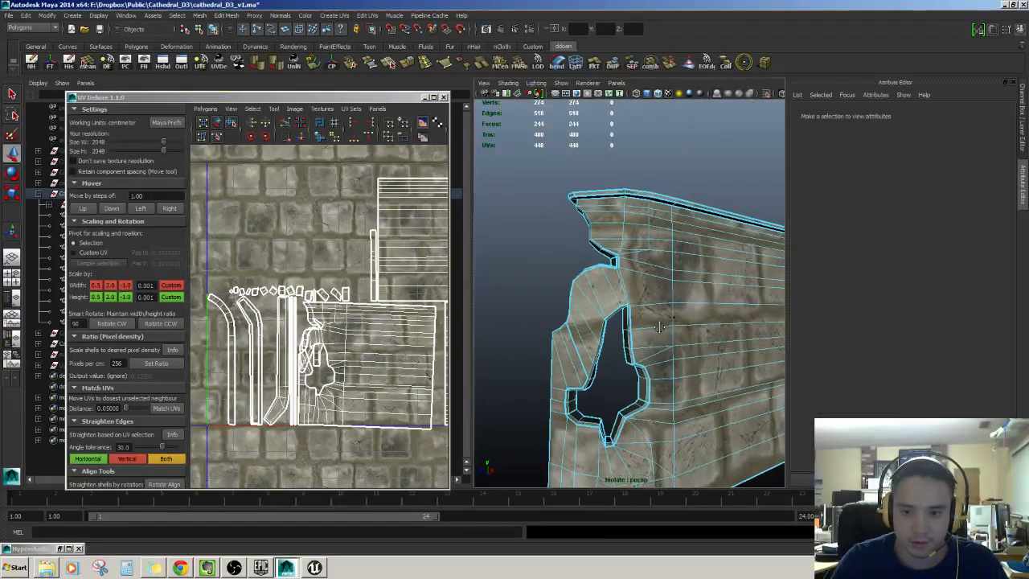
# - Cut the UVs at the short edge on the top tip of the wall's hole
pyautogui.scroll(6, 657, 326)
pyautogui.click(637, 241)
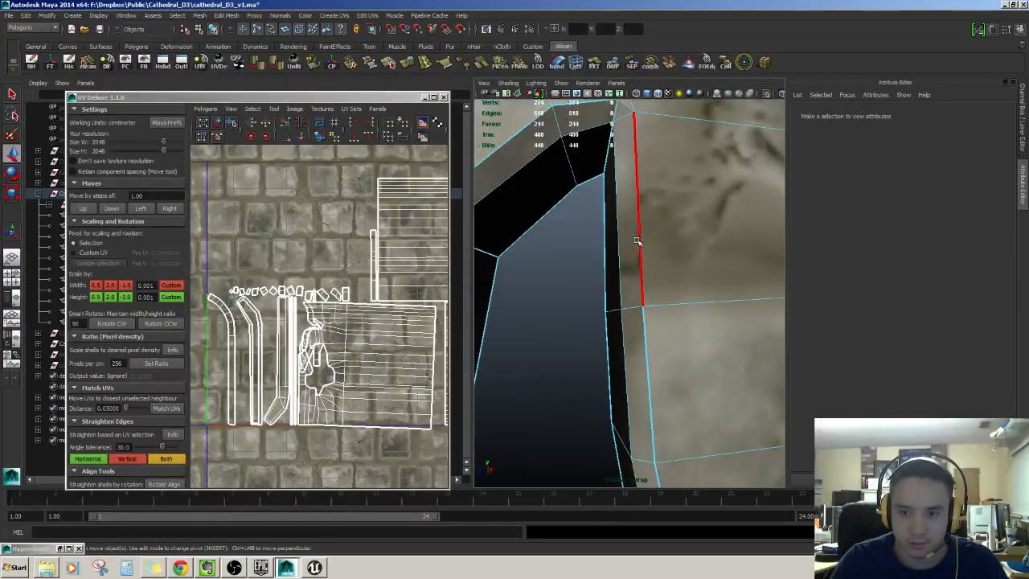
pyautogui.keyDown('alt'); pyautogui.moveTo(633, 168); pyautogui.dragTo(648, 228, button='middle'); pyautogui.keyUp('alt')
pyautogui.click(642, 170)
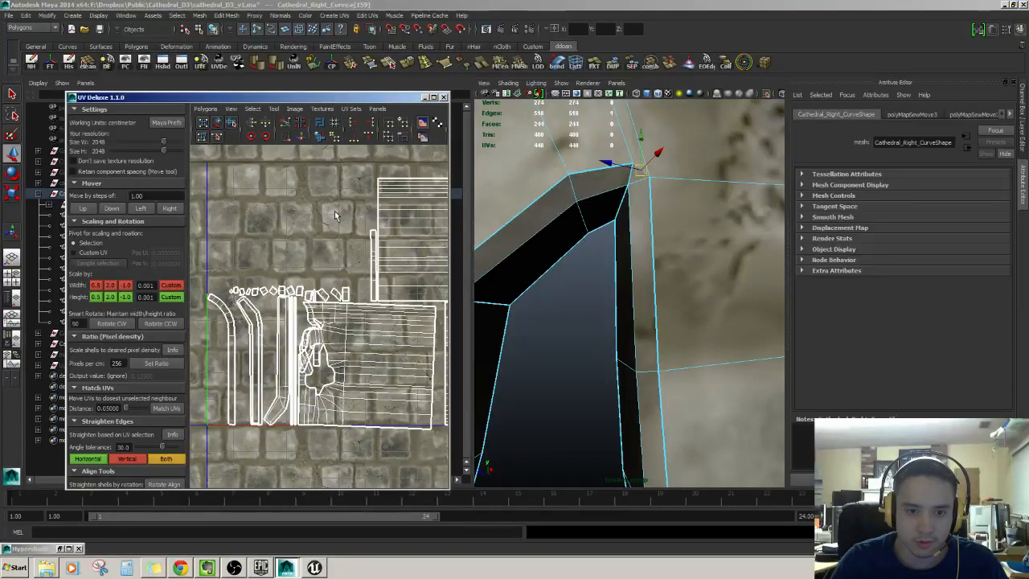
pyautogui.click(285, 122)
pyautogui.scroll(-7, 696, 265)
pyautogui.scroll(2, 700, 292)
# - Cut the UVs along the long slanted edges on the hole's outer side
pyautogui.keyDown('alt'); pyautogui.moveTo(700, 292); pyautogui.dragTo(731, 236, button='middle'); pyautogui.keyUp('alt')
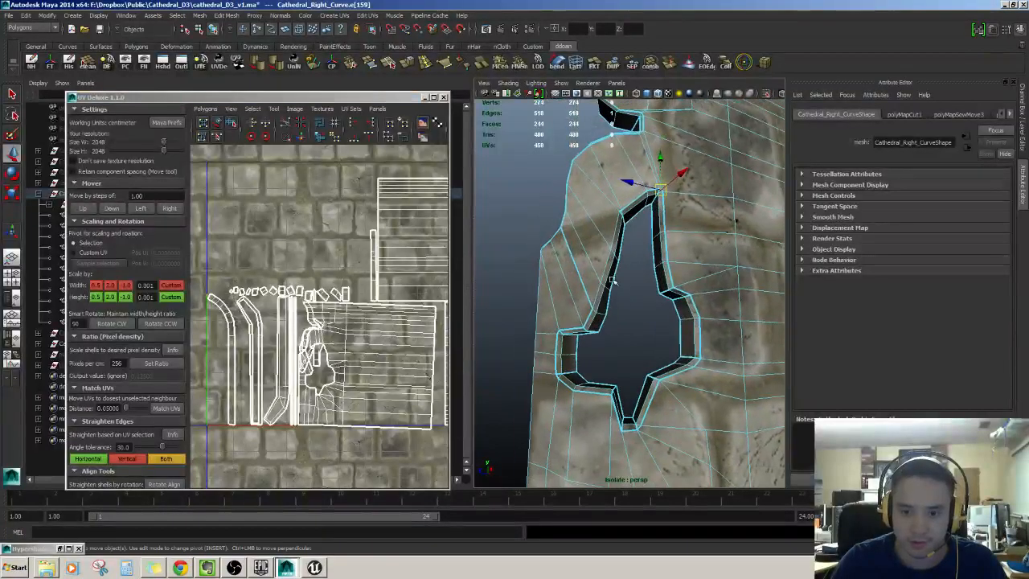
pyautogui.keyDown('alt'); pyautogui.moveTo(612, 279); pyautogui.dragTo(614, 244); pyautogui.keyUp('alt')
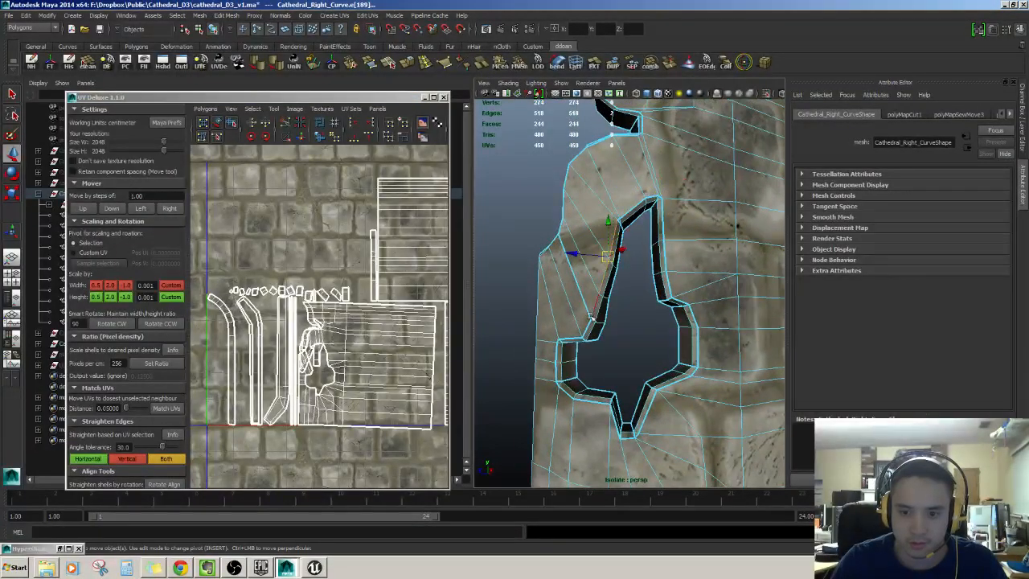
pyautogui.click(285, 122)
pyautogui.keyDown('alt'); pyautogui.moveTo(578, 293); pyautogui.dragTo(620, 297, button='right'); pyautogui.keyUp('alt')
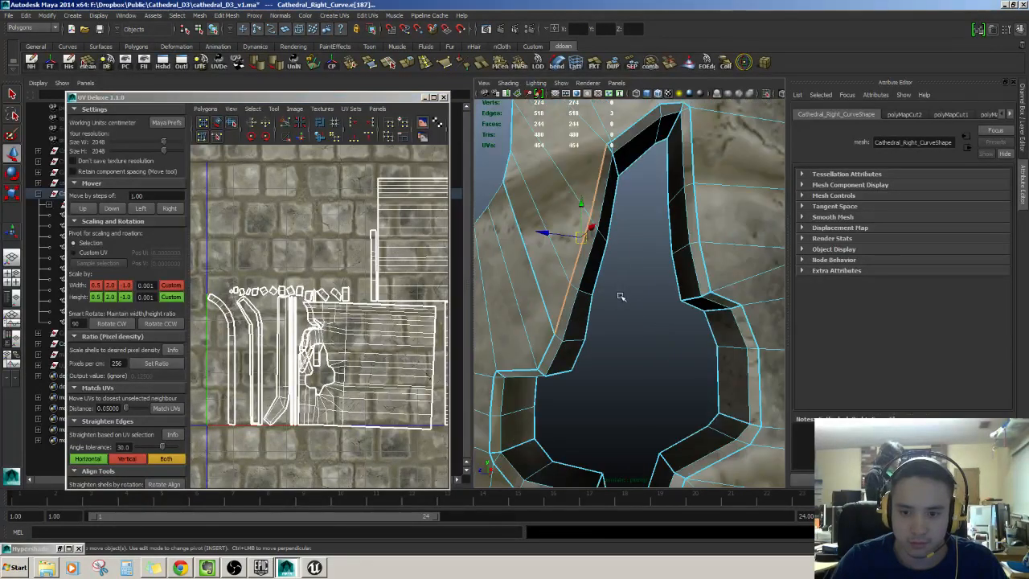
# - Move and sew the UVs along the diagonal edge between the hole and the wall's broken outer border
pyautogui.keyDown('alt'); pyautogui.moveTo(620, 296); pyautogui.dragTo(657, 302, button='middle'); pyautogui.keyUp('alt')
pyautogui.click(548, 255)
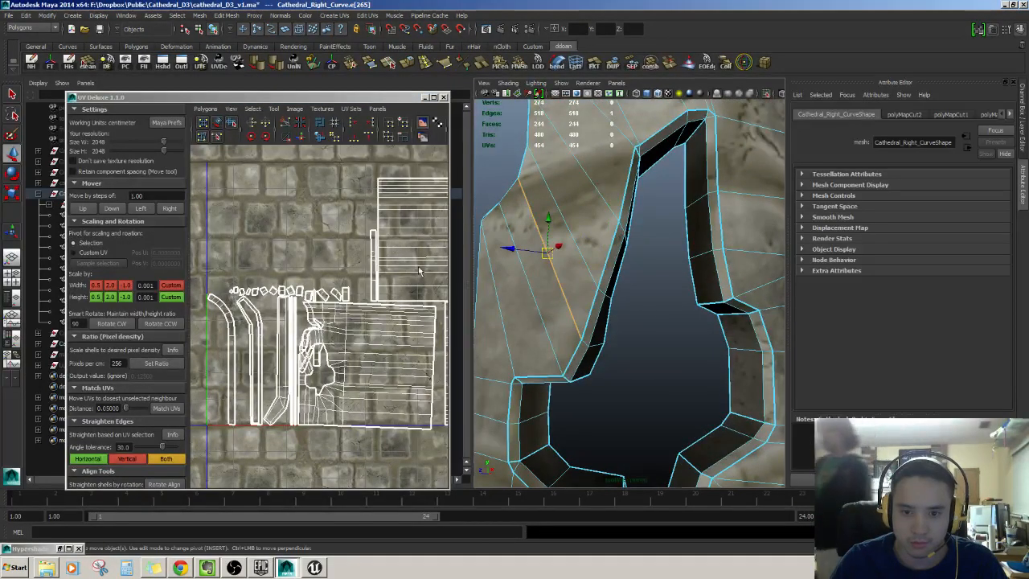
pyautogui.click(284, 137)
pyautogui.scroll(-10, 674, 296)
pyautogui.scroll(10, 675, 296)
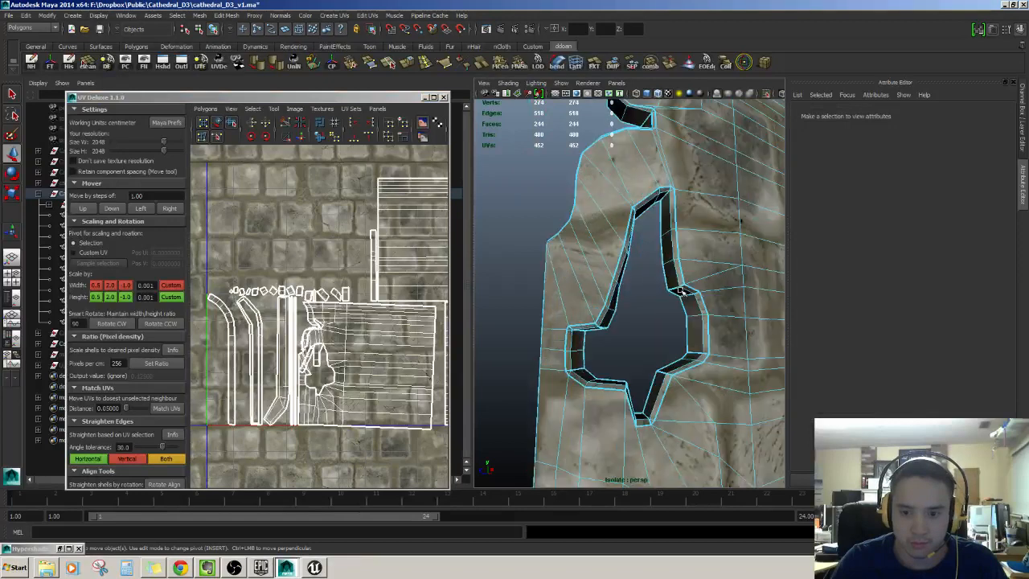
# - Select the sewn wall shell's faces and inspect which rim faces around the hole and upper notch belong to it
pyautogui.keyDown('alt'); pyautogui.moveTo(675, 296); pyautogui.dragTo(634, 279); pyautogui.keyUp('alt')
pyautogui.scroll(-5, 624, 283)
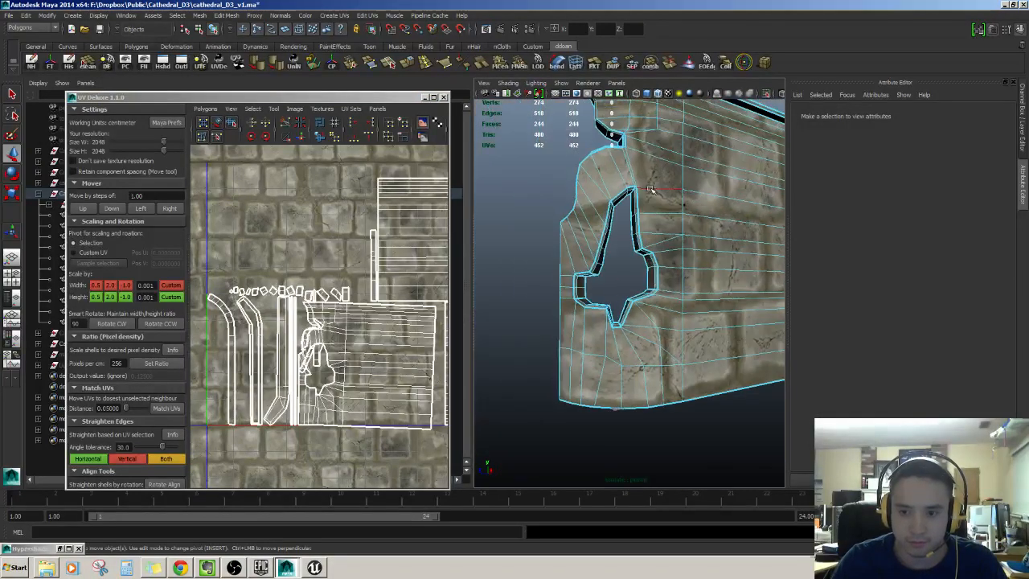
pyautogui.click(698, 348)
pyautogui.scroll(6, 673, 300)
pyautogui.keyDown('alt'); pyautogui.moveTo(644, 210); pyautogui.dragTo(705, 329, button='middle'); pyautogui.keyUp('alt')
pyautogui.scroll(-3, 678, 290)
pyautogui.keyDown('alt'); pyautogui.moveTo(651, 241); pyautogui.dragTo(651, 321, button='middle'); pyautogui.keyUp('alt')
pyautogui.scroll(4, 680, 295)
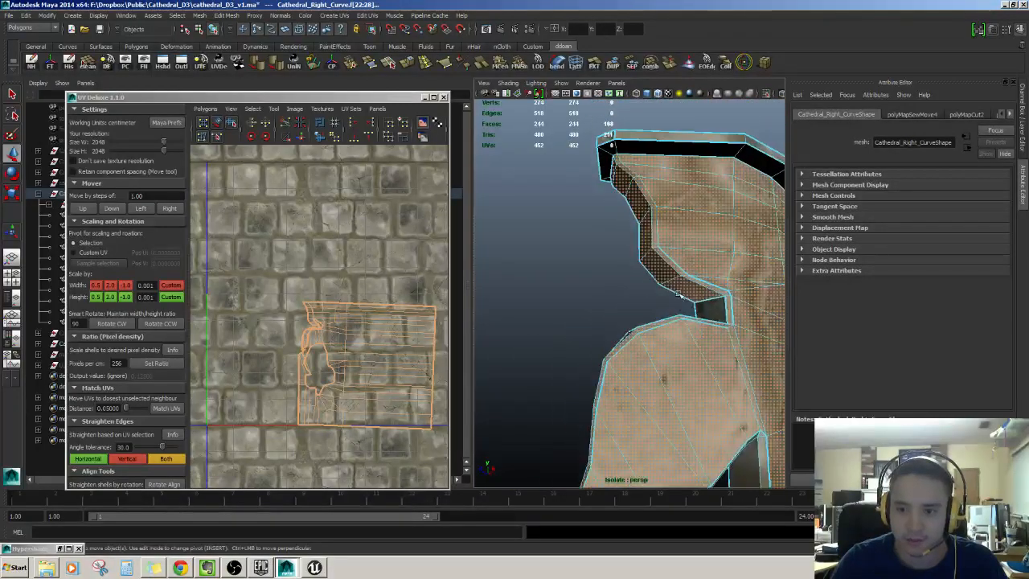
# - Cut the UVs along the upper notch's rim edges to separate its inner side faces from the wall
pyautogui.moveTo(673, 216); pyautogui.dragTo(673, 173, button='right')
pyautogui.click(659, 225)
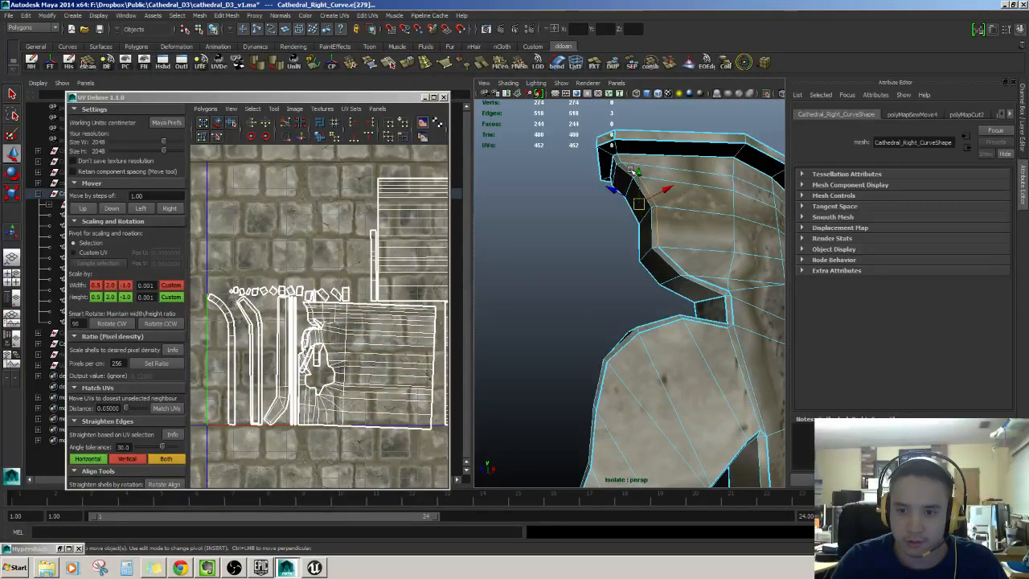
pyautogui.press('f')
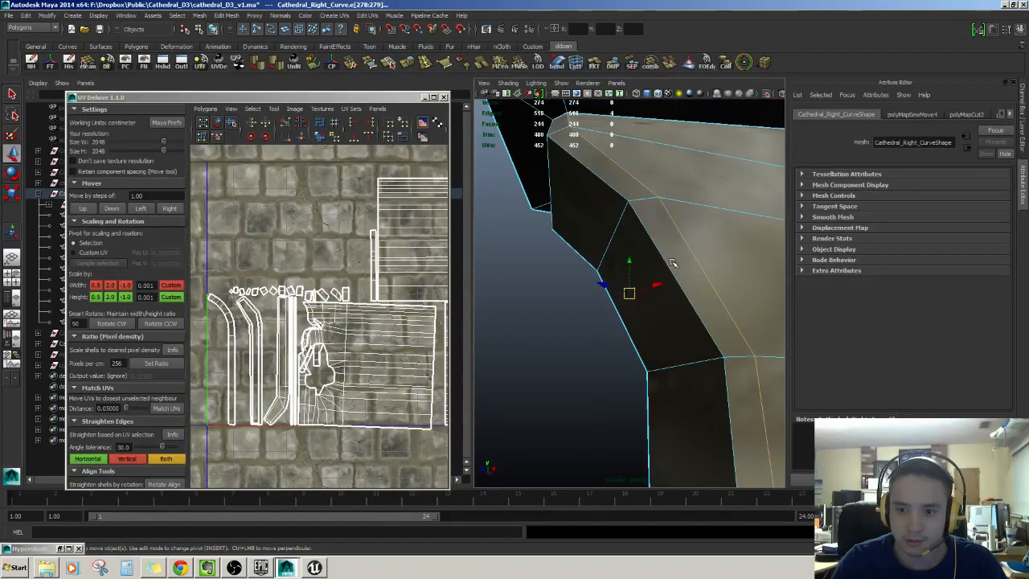
pyautogui.scroll(-4, 716, 296)
pyautogui.keyDown('alt'); pyautogui.moveTo(699, 331); pyautogui.dragTo(614, 290); pyautogui.keyUp('alt')
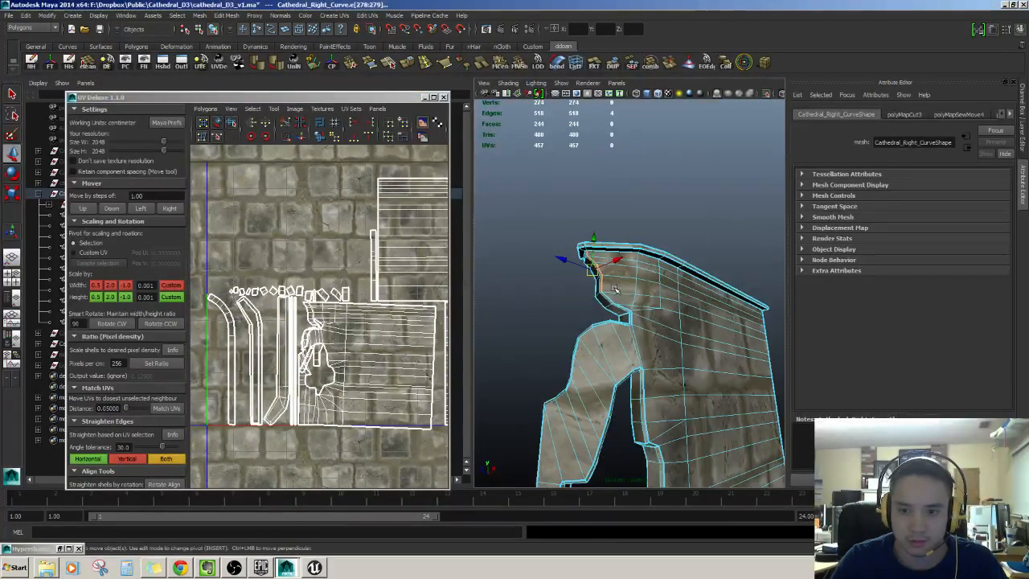
# - Select the wall shell's faces again and inspect the connections around the hole and the upper notch
pyautogui.moveTo(686, 287); pyautogui.dragTo(690, 321, button='right')
pyautogui.scroll(5, 661, 295)
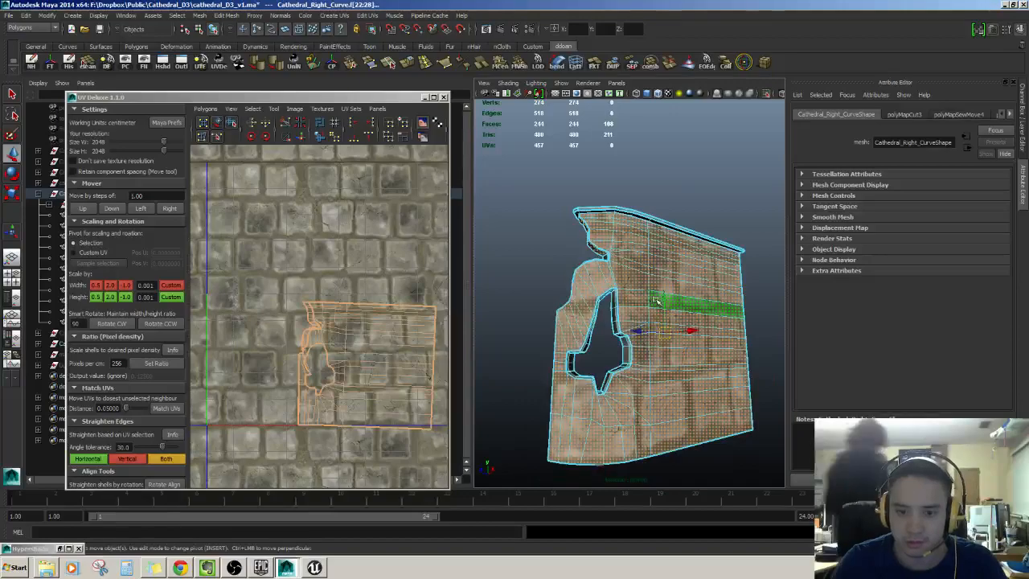
pyautogui.scroll(3, 659, 258)
pyautogui.moveTo(660, 258)
pyautogui.keyDown('alt'); pyautogui.mouseDown()
pyautogui.moveTo(698, 267)
pyautogui.moveTo(681, 298)
pyautogui.moveTo(675, 276)
pyautogui.moveTo(703, 326)
pyautogui.moveTo(680, 241)
pyautogui.moveTo(678, 250)
pyautogui.mouseUp(); pyautogui.keyUp('alt')
pyautogui.scroll(-8, 682, 280)
pyautogui.scroll(8, 682, 280)
pyautogui.scroll(4, 675, 274)
pyautogui.keyDown('alt'); pyautogui.moveTo(673, 299); pyautogui.dragTo(668, 240, button='middle'); pyautogui.keyUp('alt')
pyautogui.keyDown('alt'); pyautogui.moveTo(668, 241); pyautogui.dragTo(689, 338); pyautogui.keyUp('alt')
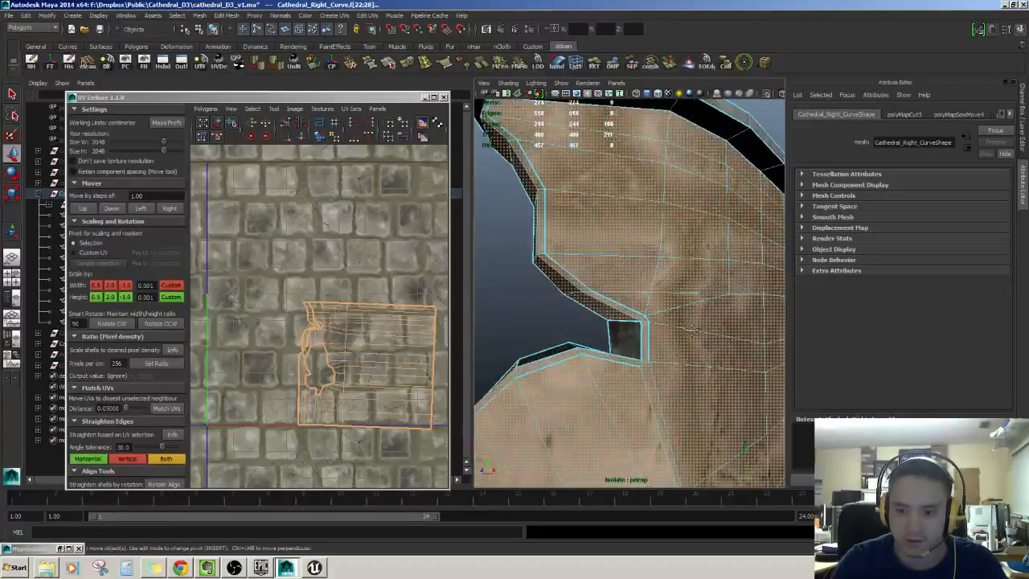
# - Cut the UVs at the short edge beneath the inner end of the upper notch
pyautogui.scroll(3, 684, 370)
pyautogui.keyDown('alt'); pyautogui.moveTo(681, 402); pyautogui.dragTo(676, 337, button='middle'); pyautogui.keyUp('alt')
pyautogui.press('F10')
pyautogui.click(647, 307)
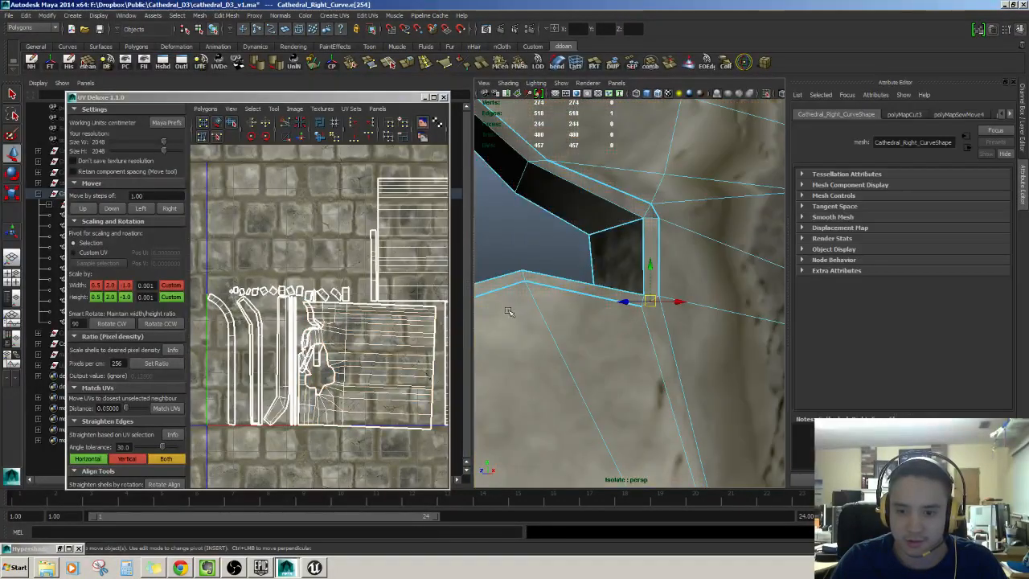
pyautogui.keyDown('alt'); pyautogui.moveTo(647, 306); pyautogui.dragTo(679, 266); pyautogui.keyUp('alt')
# - Reselect the wall shell's faces and check its extent and brick texture across the whole wall
pyautogui.doubleClick(680, 266)
pyautogui.scroll(-8, 679, 266)
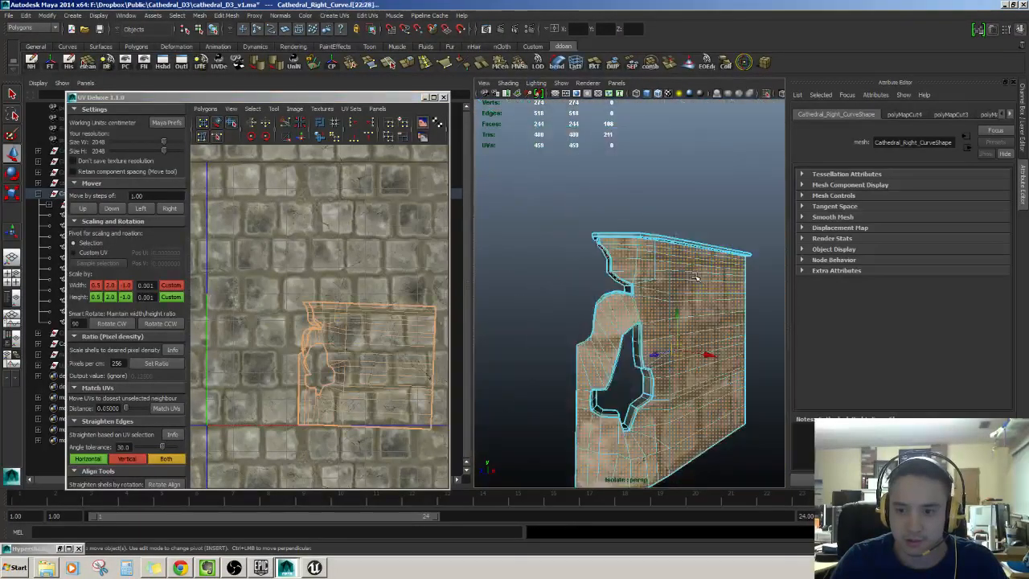
pyautogui.keyDown('alt'); pyautogui.moveTo(675, 338); pyautogui.dragTo(675, 268, button='middle'); pyautogui.keyUp('alt')
pyautogui.scroll(5, 676, 268)
pyautogui.keyDown('alt'); pyautogui.moveTo(675, 269); pyautogui.dragTo(631, 274); pyautogui.keyUp('alt')
pyautogui.scroll(-3, 325, 322)
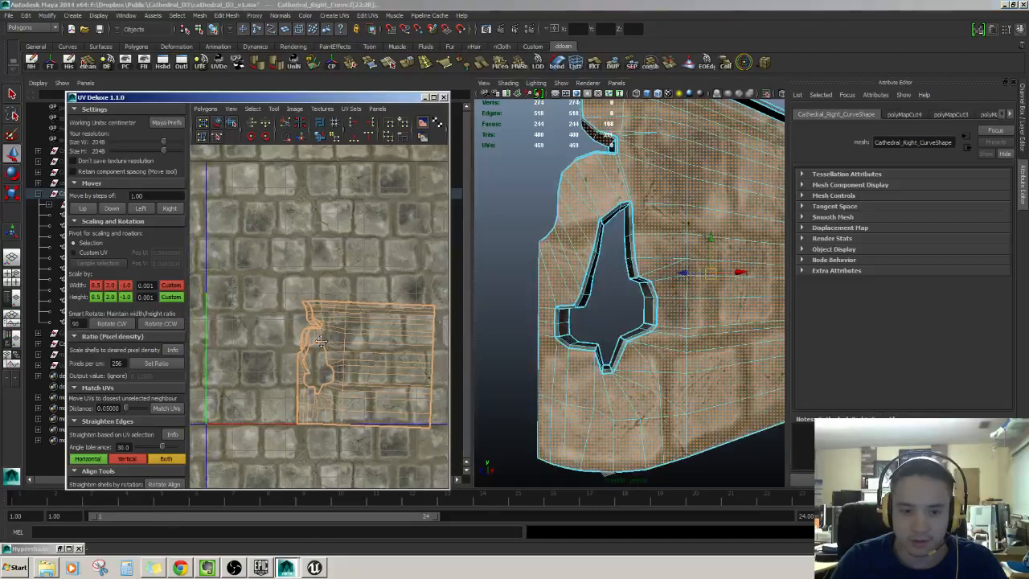
# - Select the main wall shell's UVs and move the shell away from the other shells into an empty area
pyautogui.scroll(3, 334, 334)
pyautogui.press('F12')
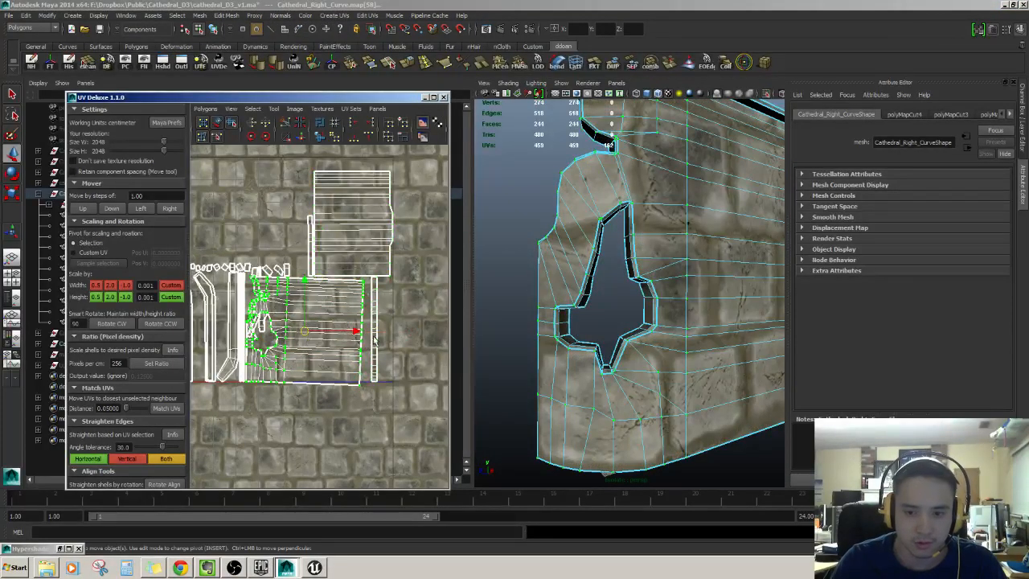
pyautogui.scroll(-6, 373, 342)
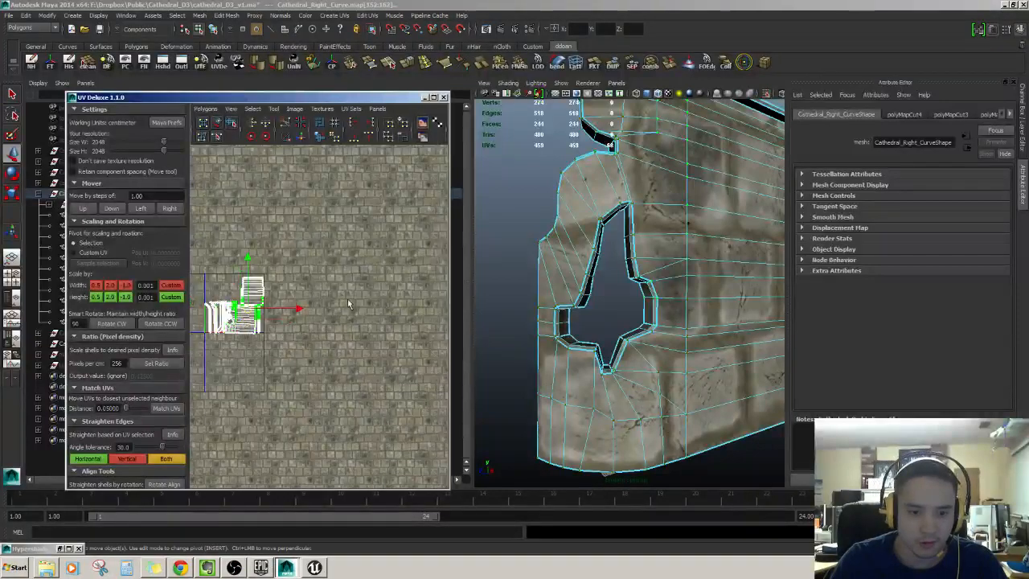
pyautogui.press('z')
pyautogui.moveTo(239, 322); pyautogui.dragTo(343, 309)
pyautogui.scroll(5, 343, 310)
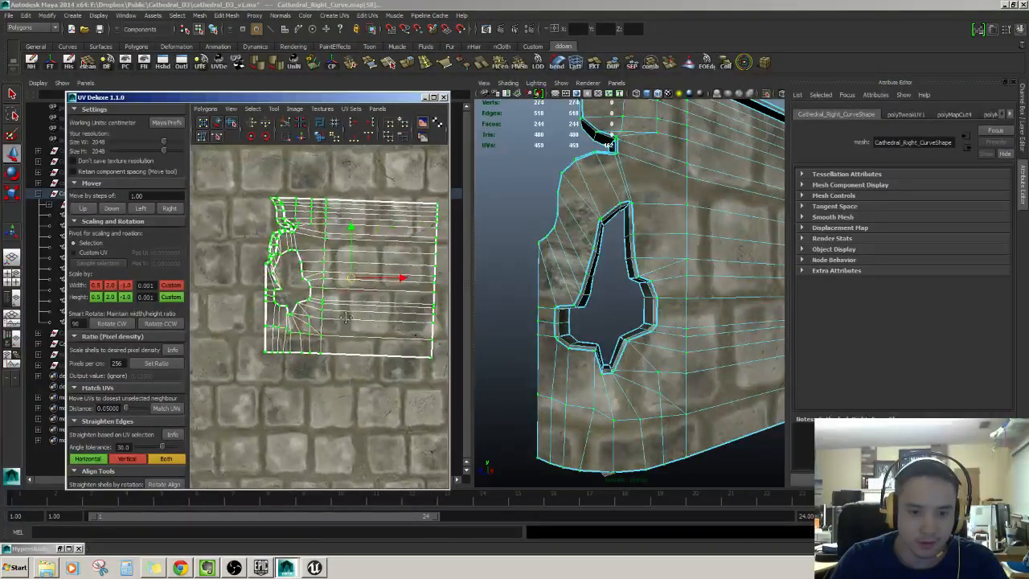
pyautogui.keyDown('alt'); pyautogui.moveTo(356, 297); pyautogui.dragTo(319, 357, button='middle'); pyautogui.keyUp('alt')
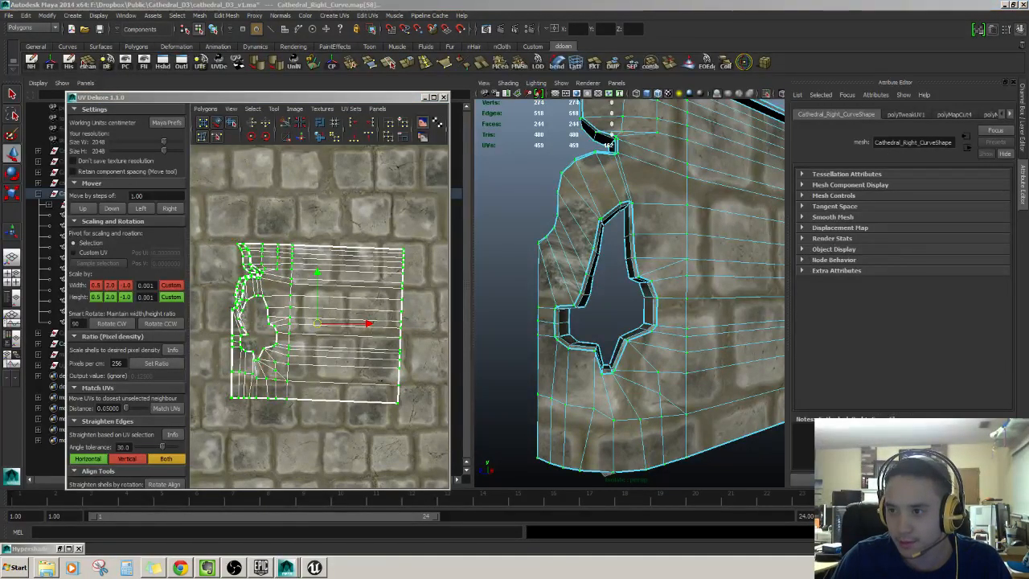
# - Replace the Attribute Editor with the Channel Box and check the brick texture around the wall's hole
pyautogui.click(1019, 28)
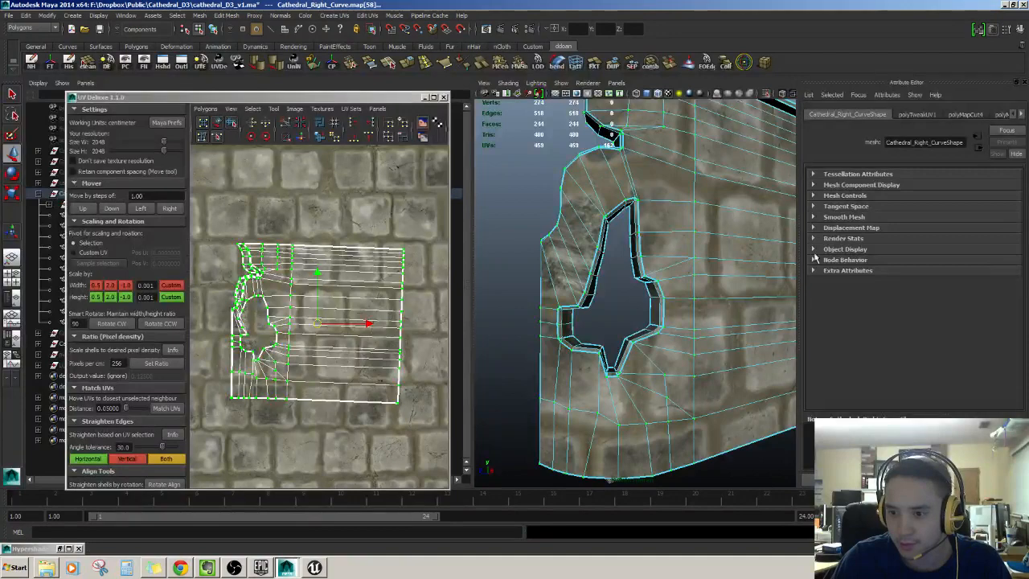
pyautogui.click(1019, 29)
pyautogui.keyDown('alt'); pyautogui.moveTo(708, 257); pyautogui.dragTo(689, 258); pyautogui.keyUp('alt')
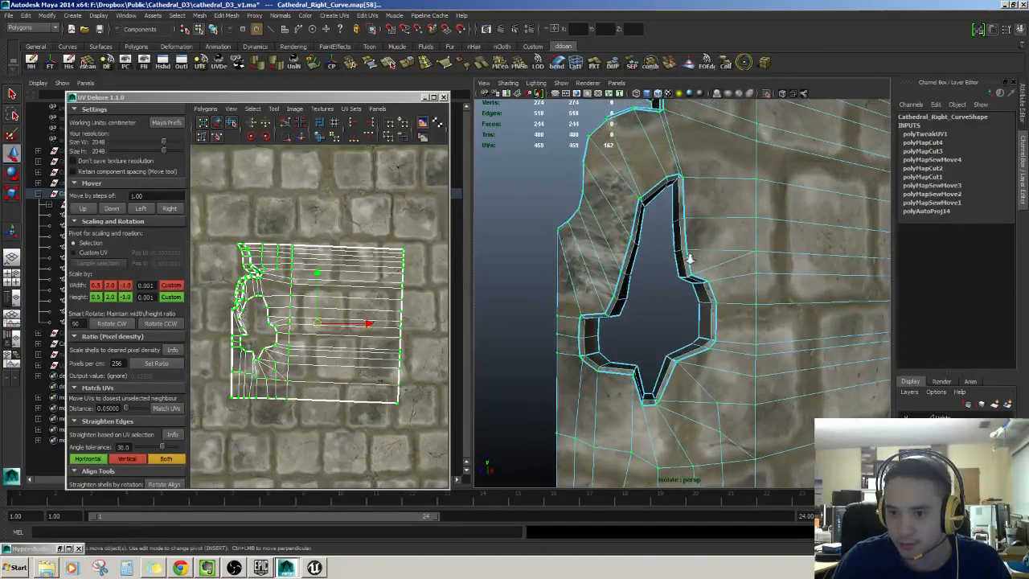
pyautogui.keyDown('alt'); pyautogui.moveTo(689, 259); pyautogui.dragTo(668, 250, button='right'); pyautogui.keyUp('alt')
pyautogui.keyDown('alt'); pyautogui.moveTo(668, 250); pyautogui.dragTo(686, 235); pyautogui.keyUp('alt')
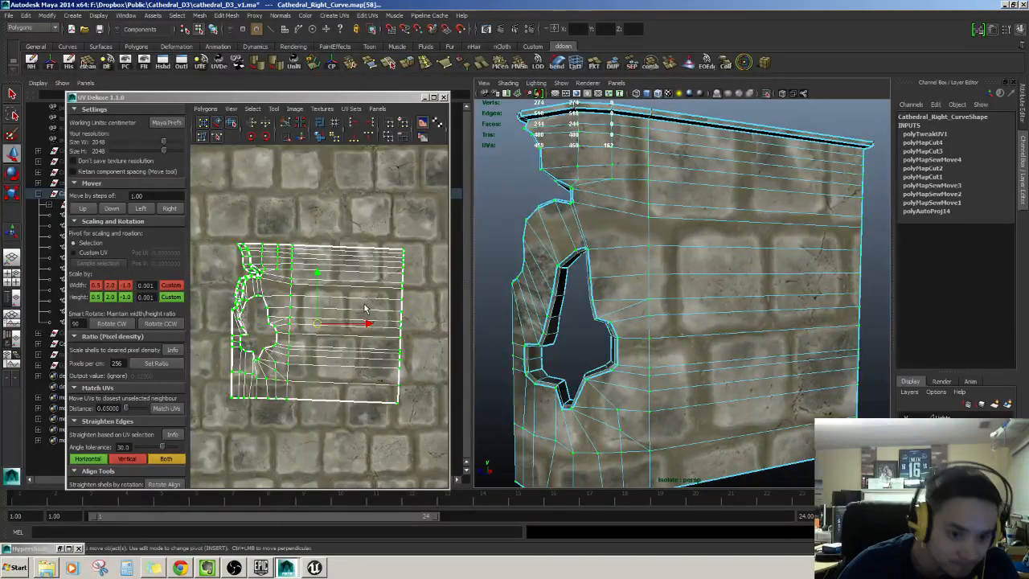
# - Examine the main wall shell in the UV layout and compare the brick size across the whole wall
pyautogui.scroll(2, 354, 323)
pyautogui.scroll(1, 340, 339)
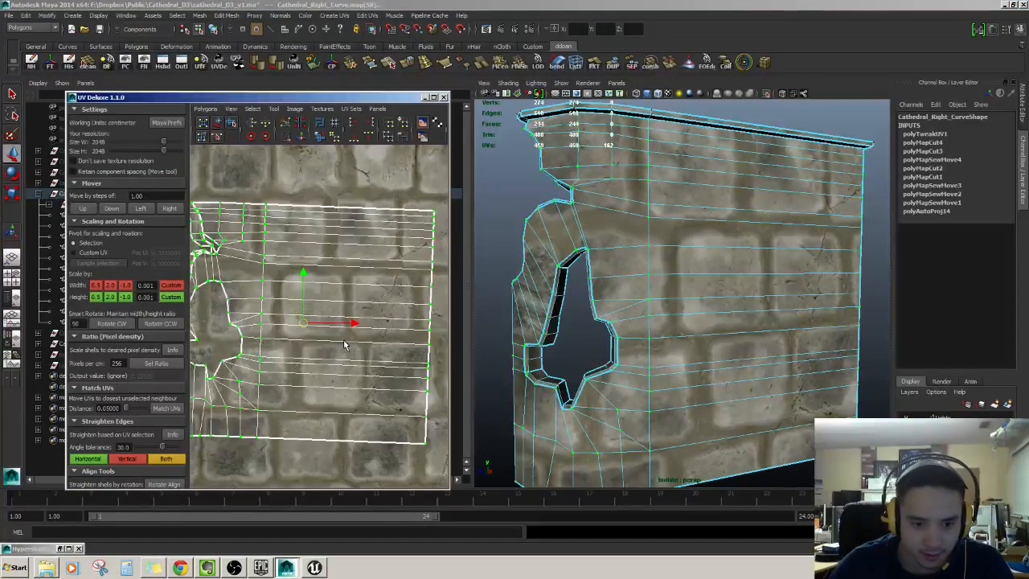
pyautogui.scroll(-2, 344, 344)
pyautogui.keyDown('alt'); pyautogui.moveTo(283, 345); pyautogui.dragTo(309, 347, button='middle'); pyautogui.keyUp('alt')
pyautogui.keyDown('alt'); pyautogui.moveTo(326, 308); pyautogui.dragTo(350, 320, button='middle'); pyautogui.keyUp('alt')
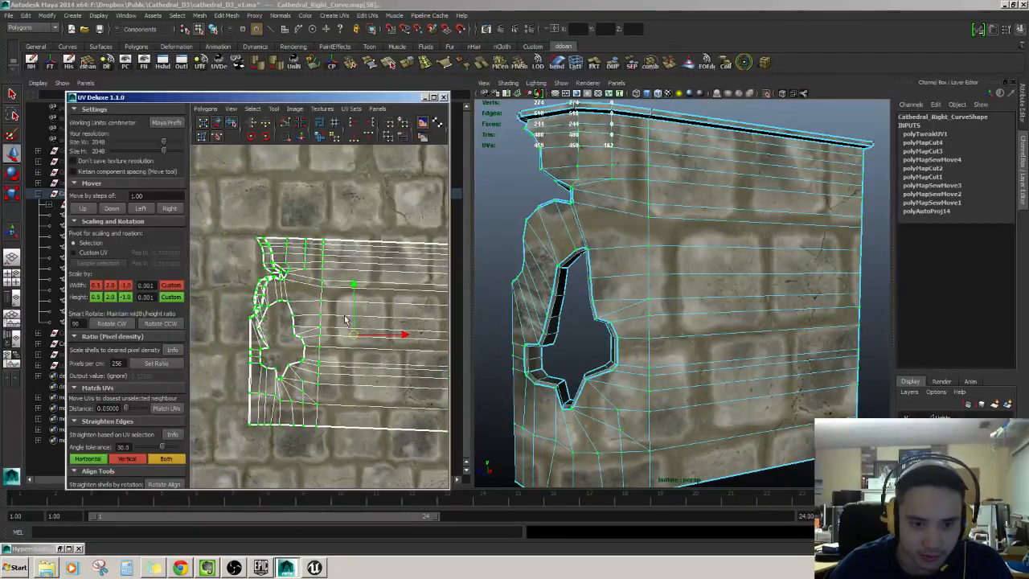
pyautogui.scroll(2, 349, 320)
pyautogui.keyDown('alt'); pyautogui.moveTo(554, 308); pyautogui.dragTo(559, 277); pyautogui.keyUp('alt')
pyautogui.keyDown('alt'); pyautogui.moveTo(595, 322); pyautogui.dragTo(515, 326, button='right'); pyautogui.keyUp('alt')
pyautogui.keyDown('alt'); pyautogui.moveTo(382, 330); pyautogui.dragTo(258, 272, button='right'); pyautogui.keyUp('alt')
pyautogui.keyDown('alt'); pyautogui.moveTo(257, 272); pyautogui.dragTo(201, 262, button='middle'); pyautogui.keyUp('alt')
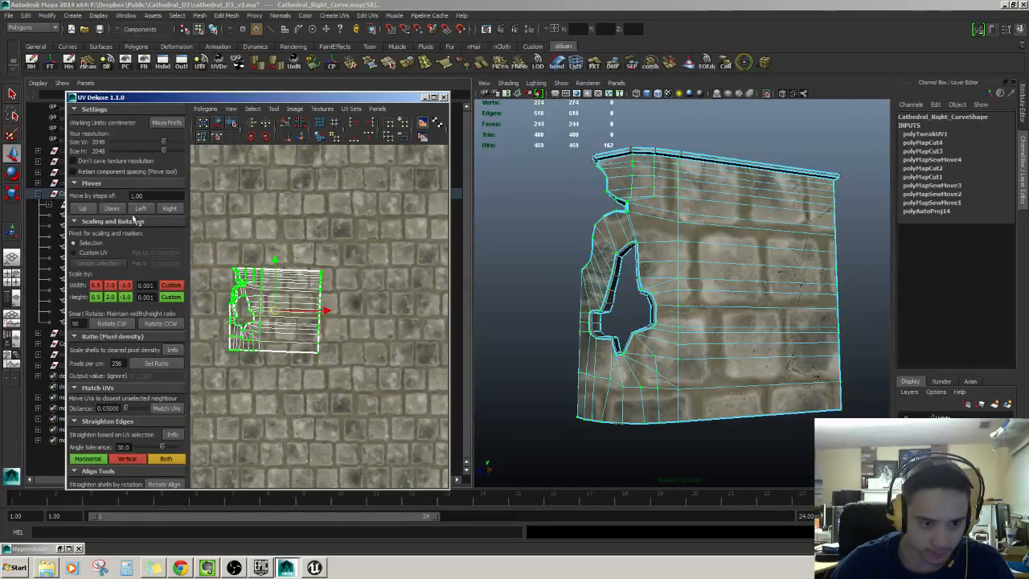
# - Try scaling the main wall shell to a pixel density of 256 pixels per centimeter
pyautogui.keyDown('alt'); pyautogui.moveTo(229, 336); pyautogui.dragTo(275, 343, button='middle'); pyautogui.keyUp('alt')
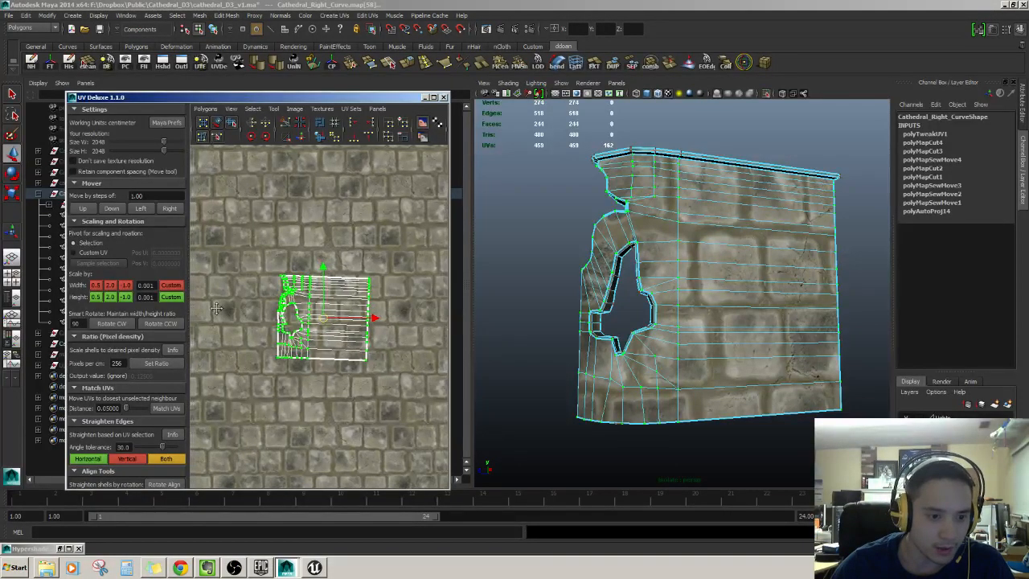
pyautogui.click(156, 364)
pyautogui.scroll(-10, 303, 356)
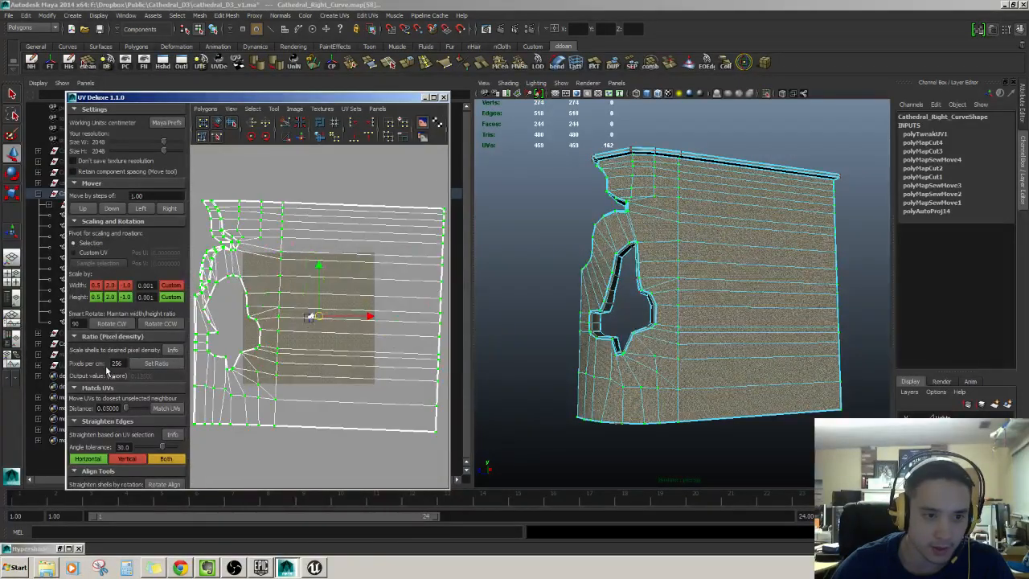
# - Try the working units in meters and scale the wall shell to 256 pixels per meter
pyautogui.click(165, 122)
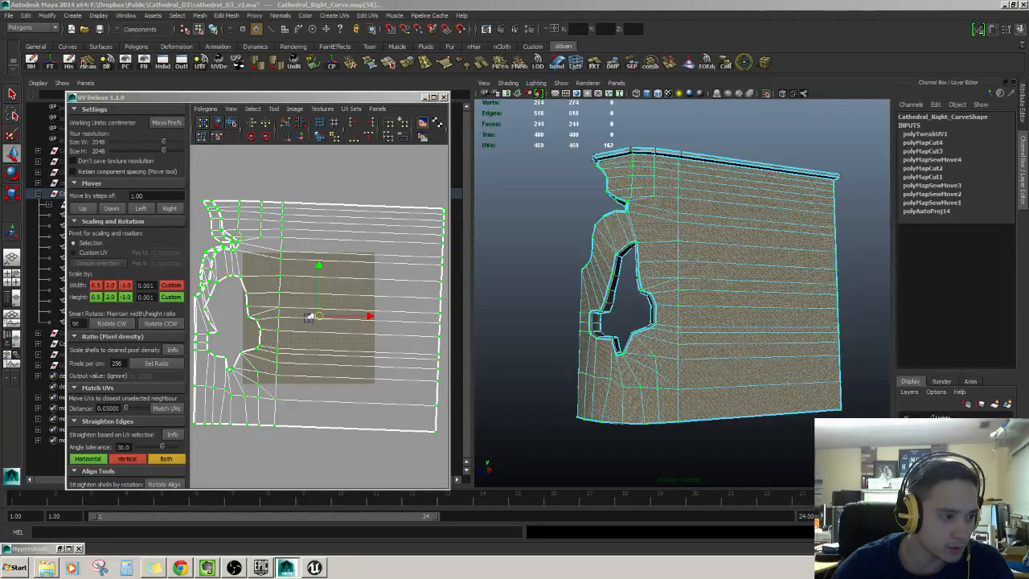
pyautogui.scroll(3, 233, 346)
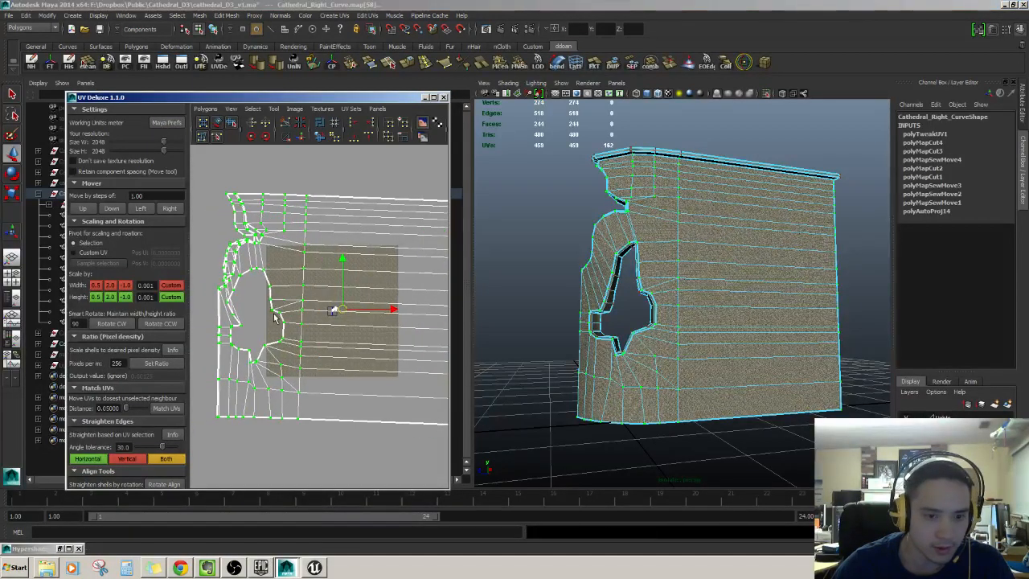
pyautogui.keyDown('alt'); pyautogui.moveTo(294, 320); pyautogui.dragTo(301, 320, button='middle'); pyautogui.keyUp('alt')
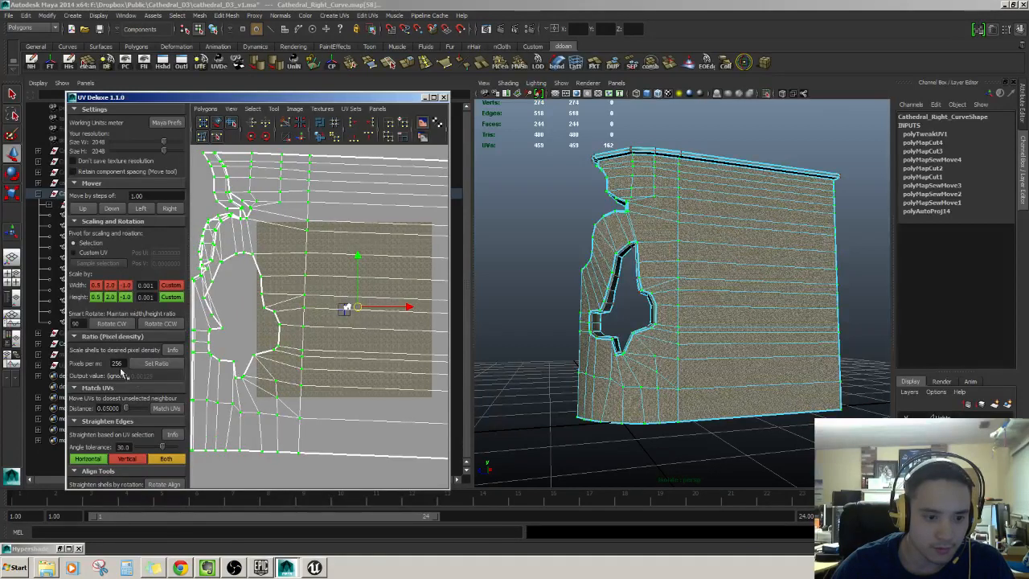
pyautogui.click(155, 363)
pyautogui.scroll(-5, 346, 361)
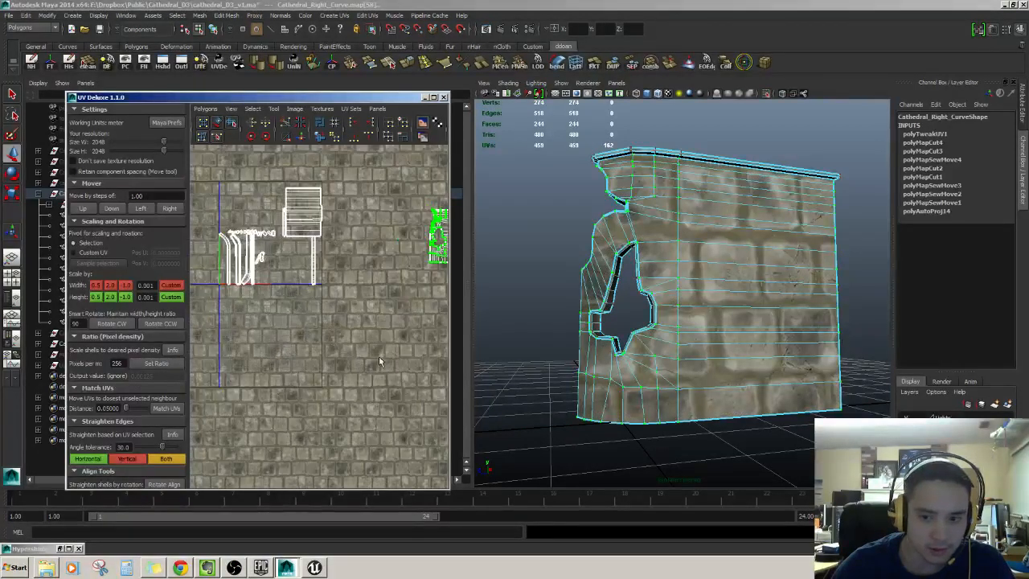
pyautogui.scroll(5, 378, 357)
pyautogui.scroll(-4, 354, 338)
pyautogui.keyDown('alt'); pyautogui.moveTo(394, 297); pyautogui.dragTo(250, 370, button='middle'); pyautogui.keyUp('alt')
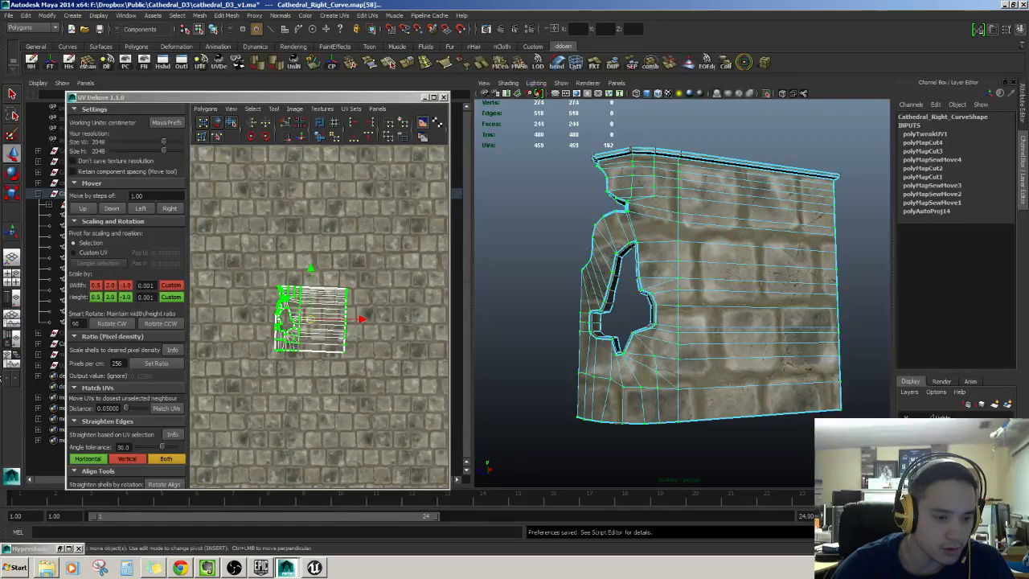
# - Return the working units to centimeters and reapply the 256 pixels per centimeter ratio to the wall shell
pyautogui.keyDown('alt'); pyautogui.moveTo(301, 324); pyautogui.dragTo(327, 320, button='middle'); pyautogui.keyUp('alt')
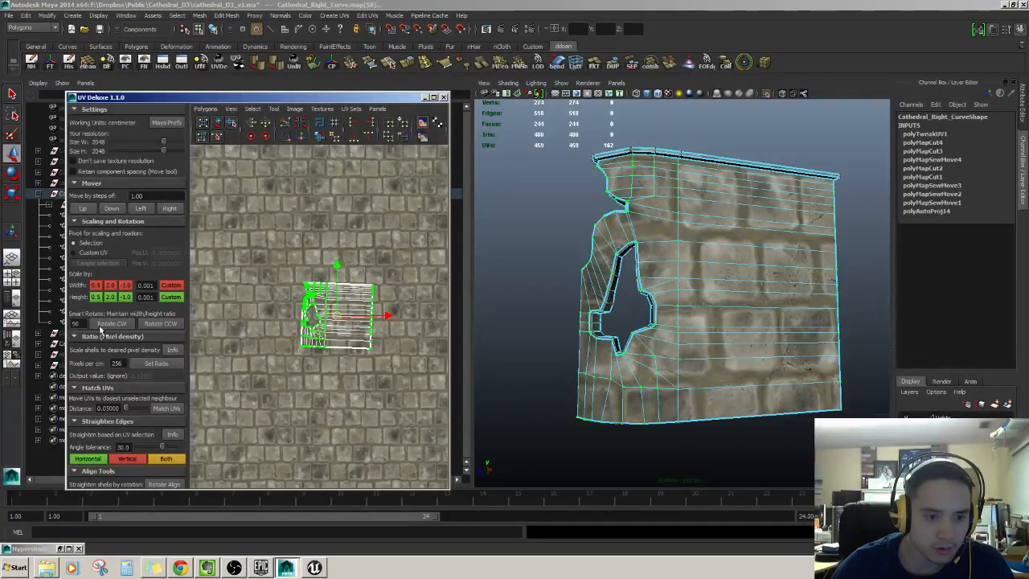
pyautogui.click(140, 366)
pyautogui.scroll(-10, 322, 329)
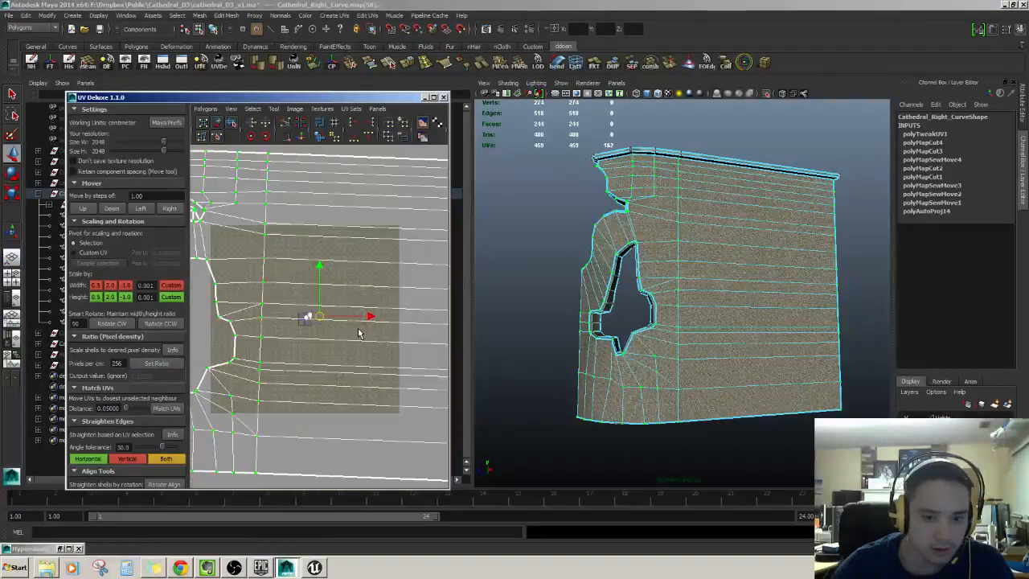
pyautogui.scroll(6, 306, 311)
pyautogui.scroll(-2, 305, 310)
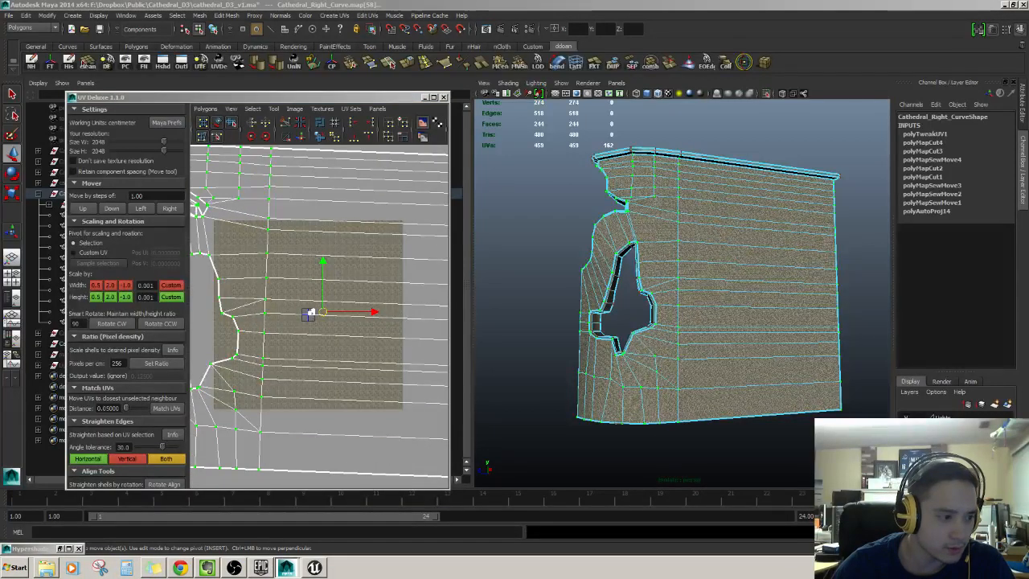
# - Set the working units to meters and apply a pixel density of 256, then 1024 pixels per meter to the wall shell
pyautogui.scroll(2, 213, 217)
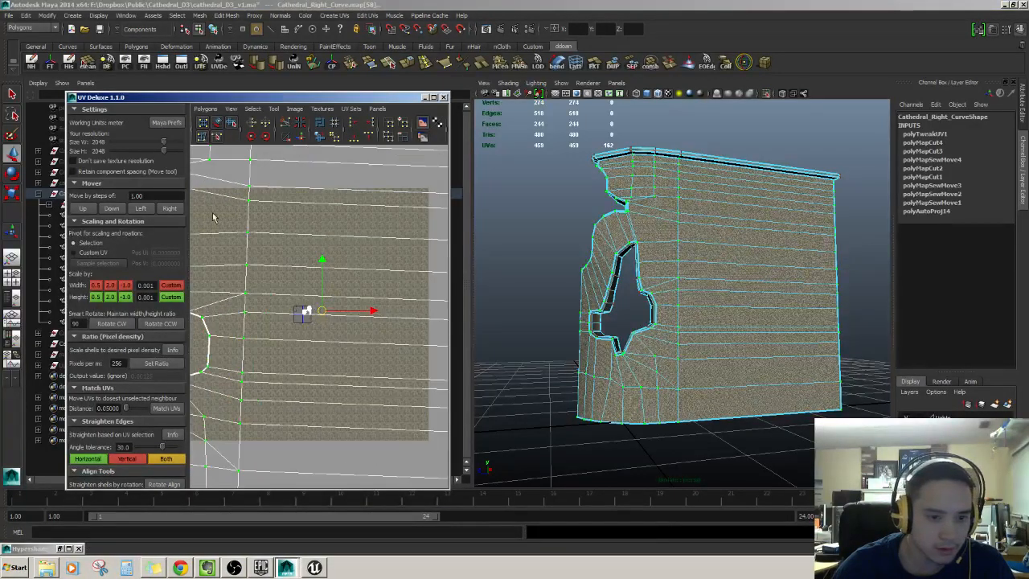
pyautogui.click(156, 364)
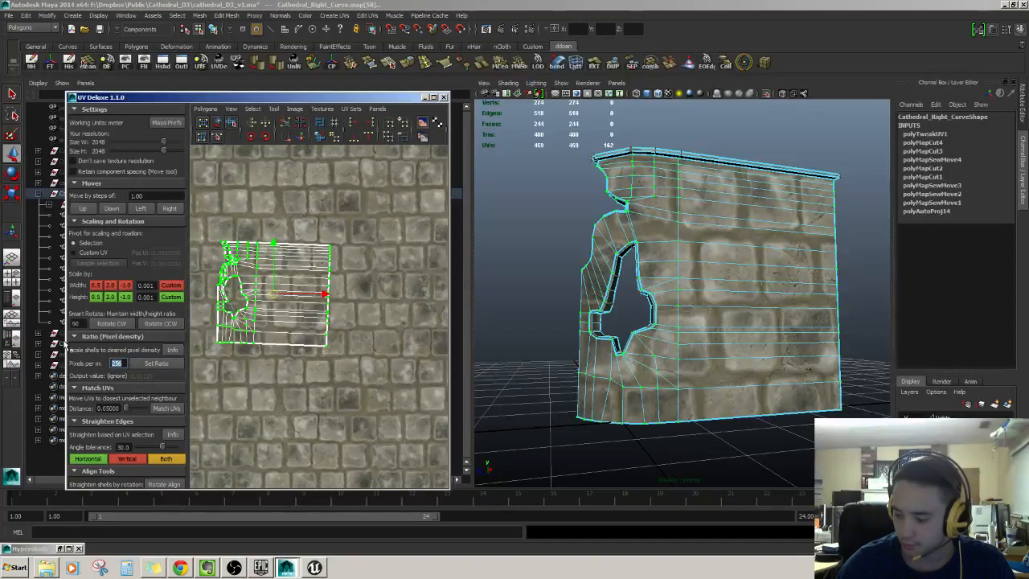
pyautogui.click(163, 366)
pyautogui.scroll(-6, 344, 378)
pyautogui.scroll(3, 345, 378)
pyautogui.keyDown('alt'); pyautogui.moveTo(315, 380); pyautogui.dragTo(331, 397, button='middle'); pyautogui.keyUp('alt')
pyautogui.scroll(2, 369, 375)
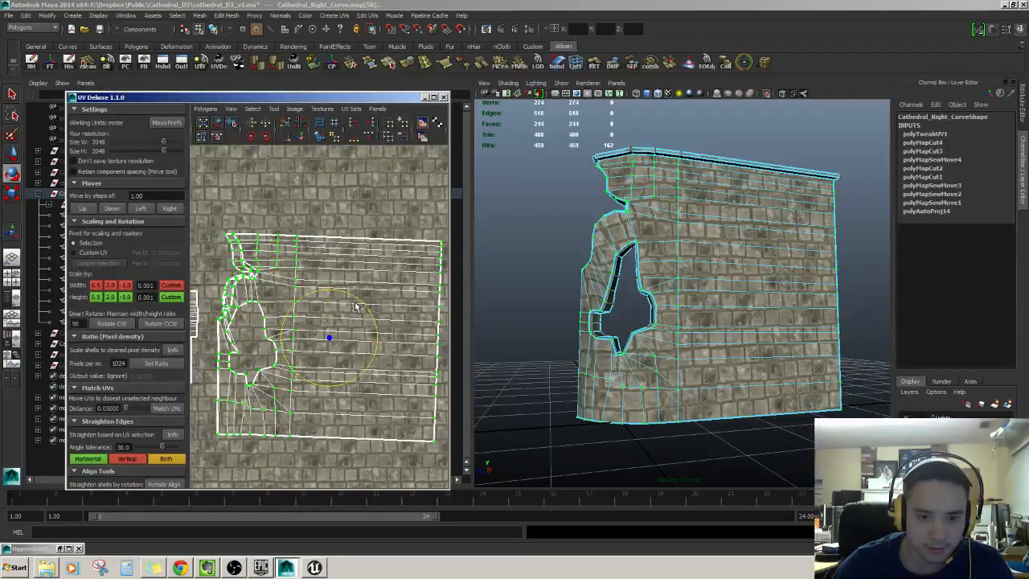
# - Rotate the wall shell slightly to level its long edges and shift it vertically against the brick rows
pyautogui.moveTo(355, 303); pyautogui.dragTo(357, 299)
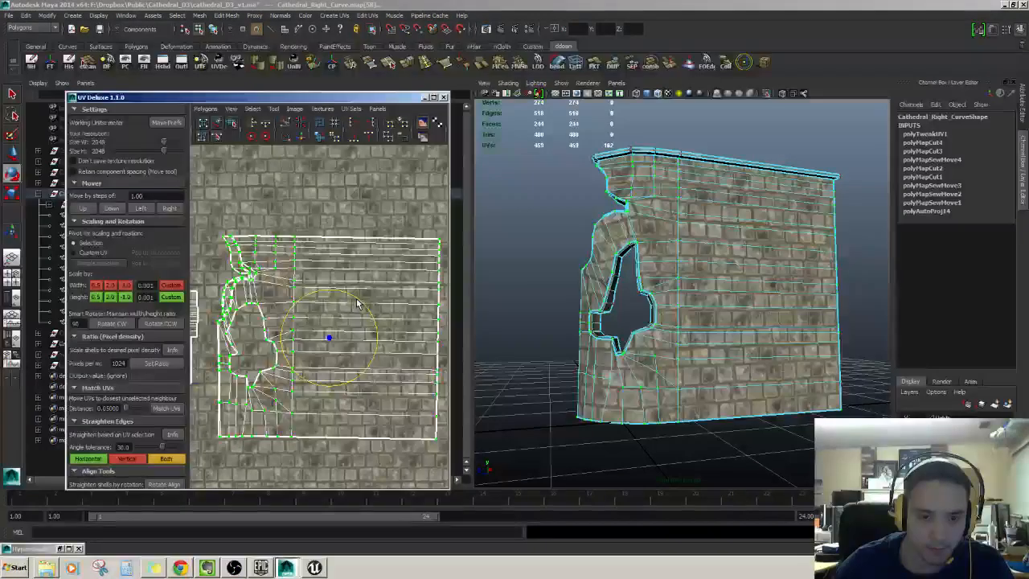
pyautogui.click(88, 458)
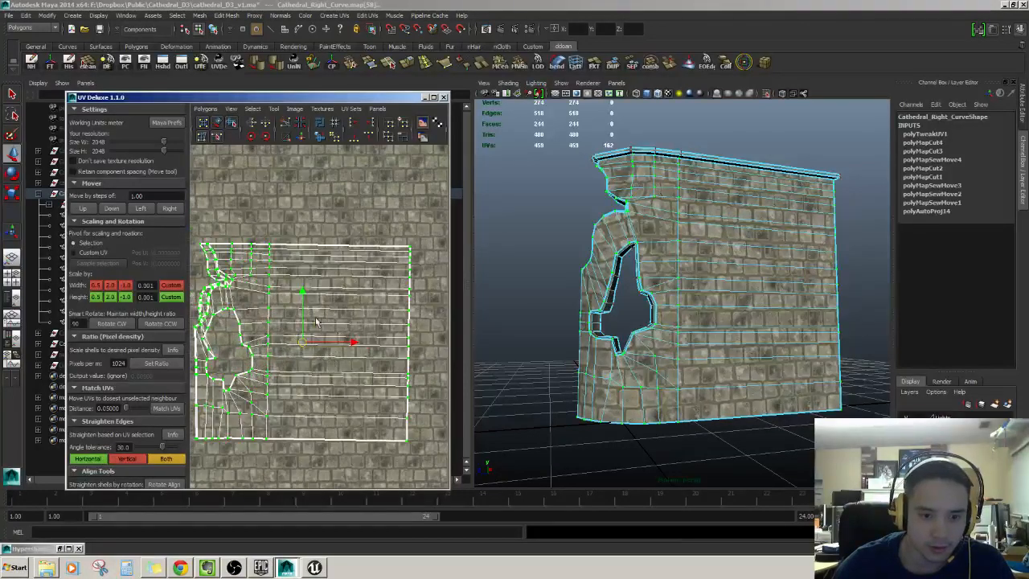
pyautogui.moveTo(305, 293); pyautogui.dragTo(305, 256)
pyautogui.scroll(3, 314, 268)
pyautogui.scroll(-3, 352, 298)
pyautogui.keyDown('alt'); pyautogui.moveTo(354, 298); pyautogui.dragTo(356, 314, button='middle'); pyautogui.keyUp('alt')
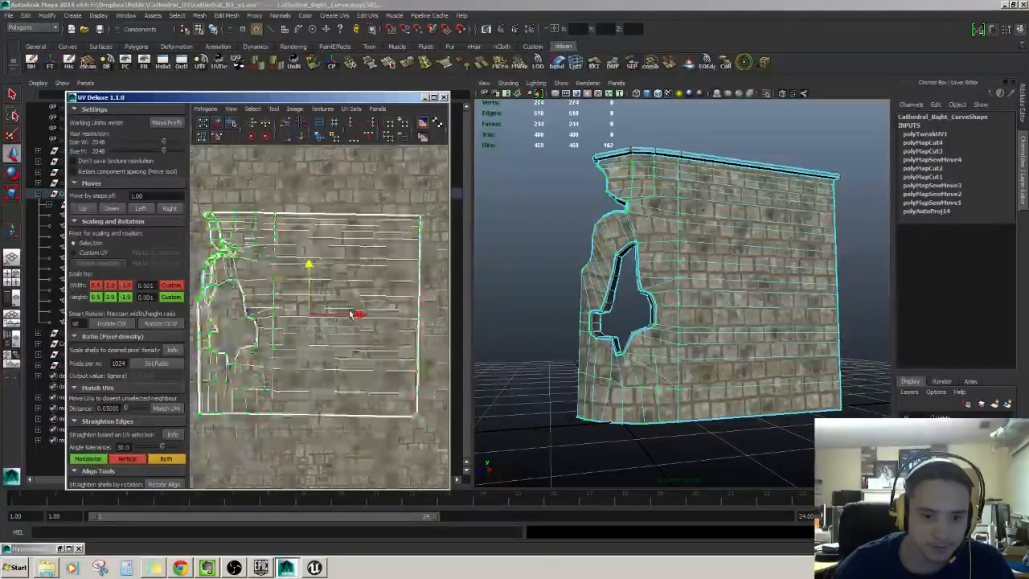
# - Examine the brick texture around the hole and on the wall's narrow end, with the UV selection hidden and shown again
pyautogui.scroll(2, 352, 316)
pyautogui.keyDown('alt'); pyautogui.moveTo(660, 320); pyautogui.dragTo(690, 254); pyautogui.keyUp('alt')
pyautogui.scroll(3, 657, 336)
pyautogui.scroll(2, 692, 335)
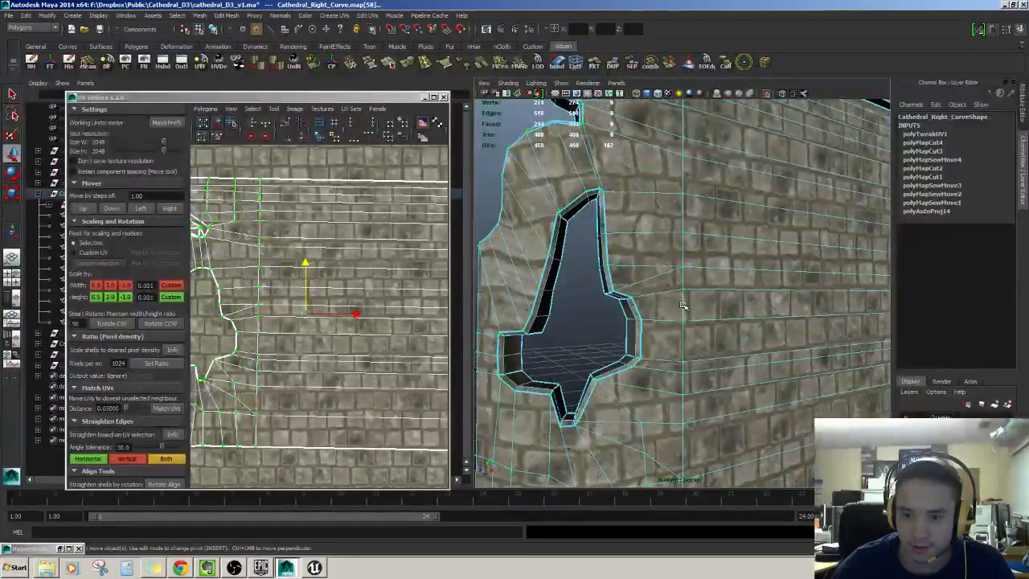
pyautogui.press('F8')
pyautogui.keyDown('alt'); pyautogui.moveTo(594, 311); pyautogui.dragTo(708, 315); pyautogui.keyUp('alt')
pyautogui.keyDown('alt'); pyautogui.moveTo(250, 251); pyautogui.dragTo(291, 246, button='middle'); pyautogui.keyUp('alt')
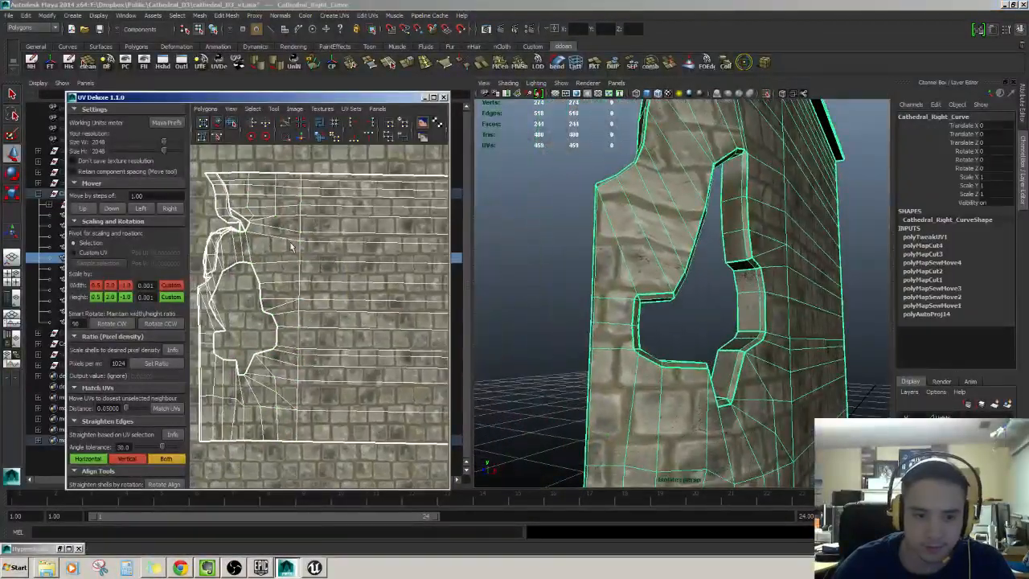
pyautogui.press('F8')
pyautogui.scroll(-3, 347, 319)
pyautogui.keyDown('alt'); pyautogui.moveTo(356, 317); pyautogui.dragTo(336, 321, button='middle'); pyautogui.keyUp('alt')
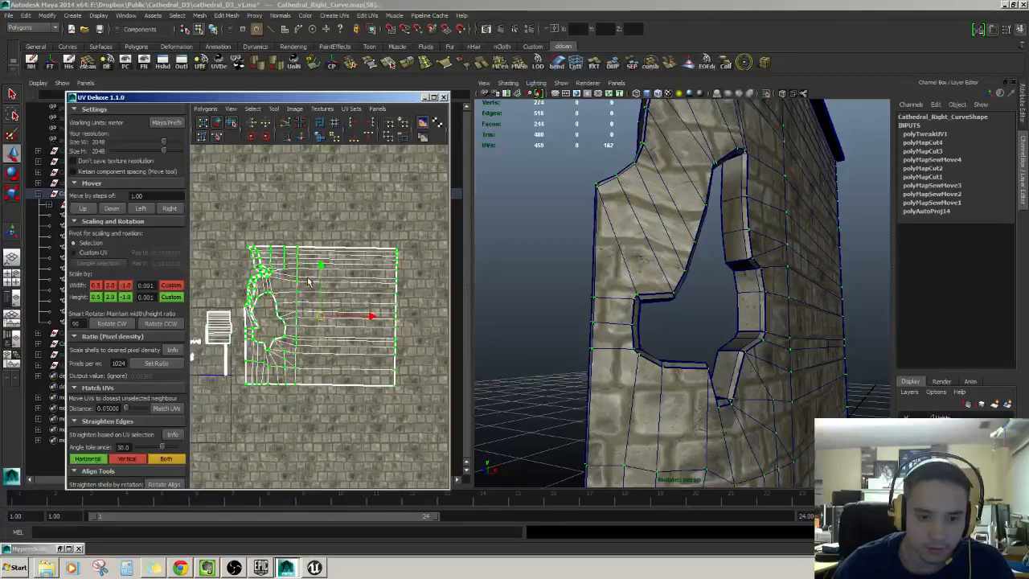
# - Unfold the main wall shell's UVs to even out the brick texture around the hole and the wall's end
pyautogui.moveTo(225, 389); pyautogui.dragTo(333, 373)
pyautogui.keyDown('alt'); pyautogui.moveTo(725, 267); pyautogui.dragTo(599, 269); pyautogui.keyUp('alt')
pyautogui.scroll(3, 292, 305)
pyautogui.keyDown('alt'); pyautogui.moveTo(293, 304); pyautogui.dragTo(455, 370, button='middle'); pyautogui.keyUp('alt')
pyautogui.scroll(3, 340, 302)
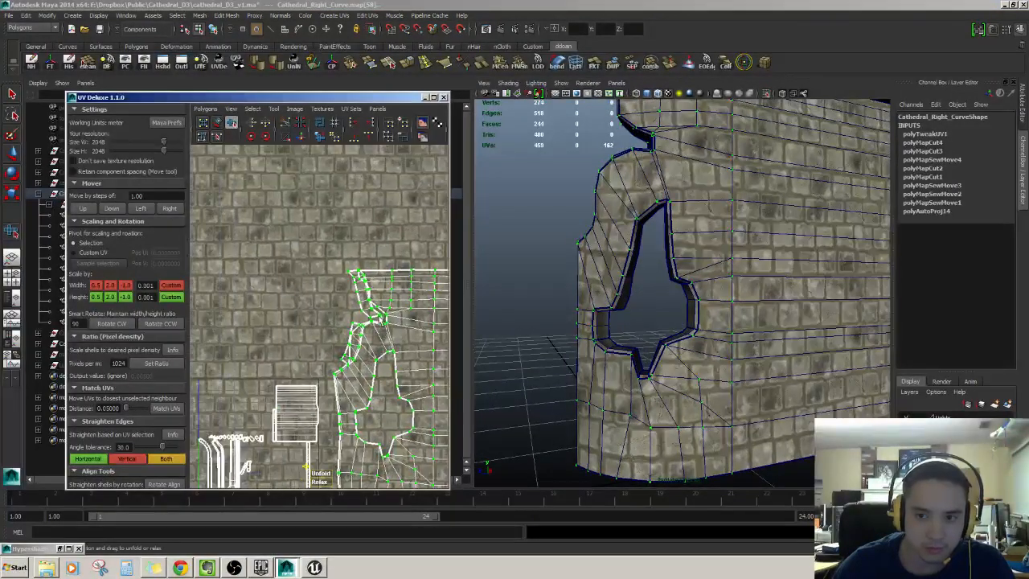
# - Cut the UVs at the short edge across the narrow bevel strip at the bend of the wall's broken outline
pyautogui.keyDown('alt'); pyautogui.moveTo(411, 321); pyautogui.dragTo(362, 291, button='middle'); pyautogui.keyUp('alt')
pyautogui.scroll(6, 362, 291)
pyautogui.keyDown('alt'); pyautogui.moveTo(286, 350); pyautogui.dragTo(410, 252, button='middle'); pyautogui.keyUp('alt')
pyautogui.keyDown('alt'); pyautogui.moveTo(570, 273); pyautogui.dragTo(732, 265); pyautogui.keyUp('alt')
pyautogui.scroll(8, 727, 270)
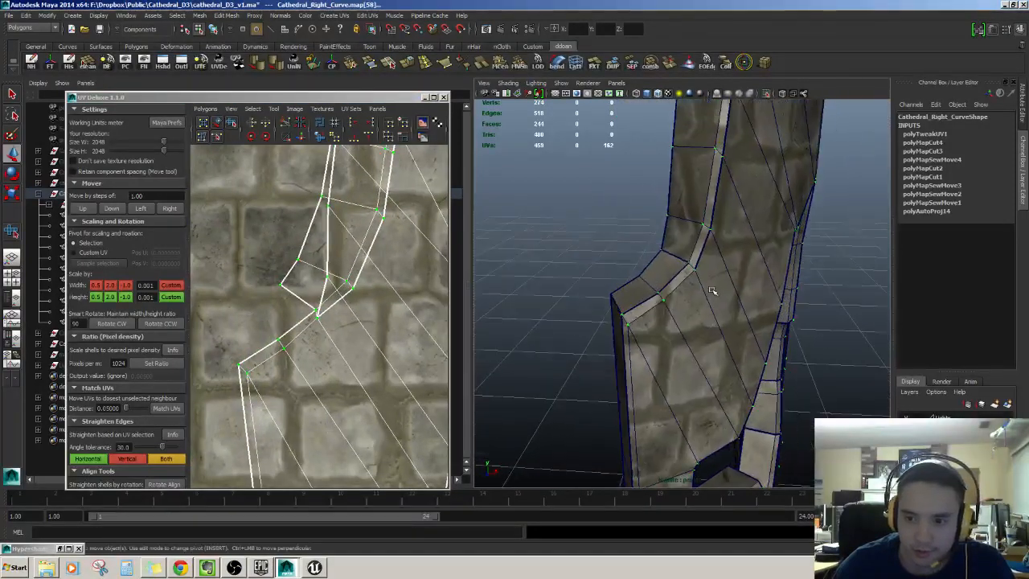
pyautogui.moveTo(711, 259); pyautogui.dragTo(708, 231, button='right')
pyautogui.click(702, 238)
pyautogui.scroll(-5, 700, 281)
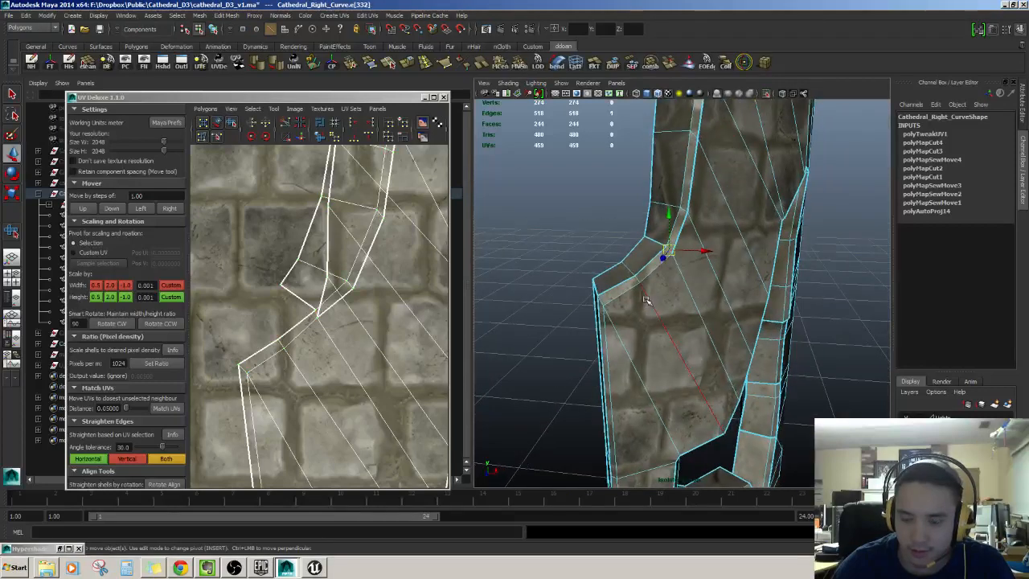
pyautogui.click(285, 122)
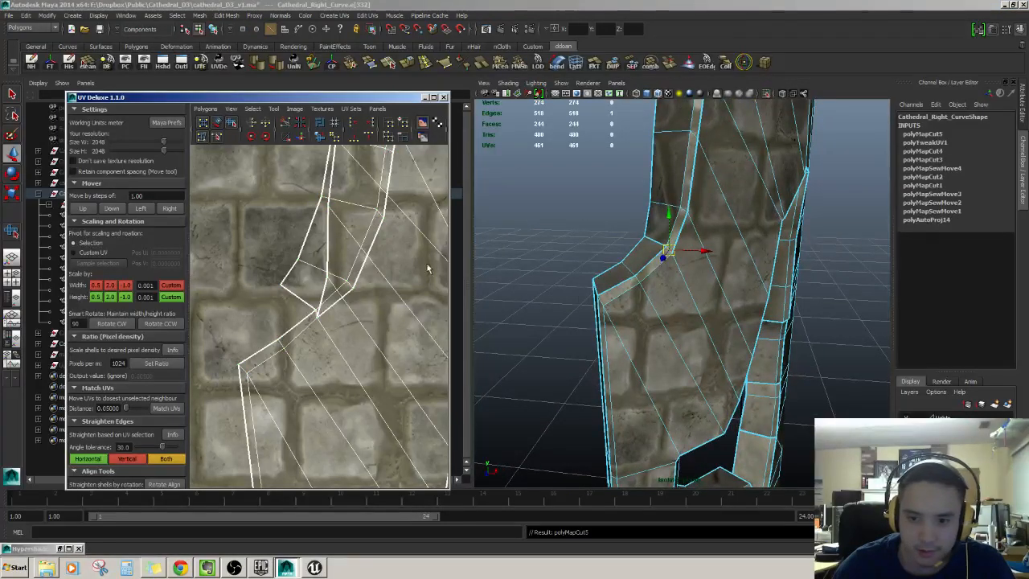
pyautogui.click(647, 275)
pyautogui.keyDown('alt'); pyautogui.moveTo(604, 322); pyautogui.dragTo(611, 233); pyautogui.keyUp('alt')
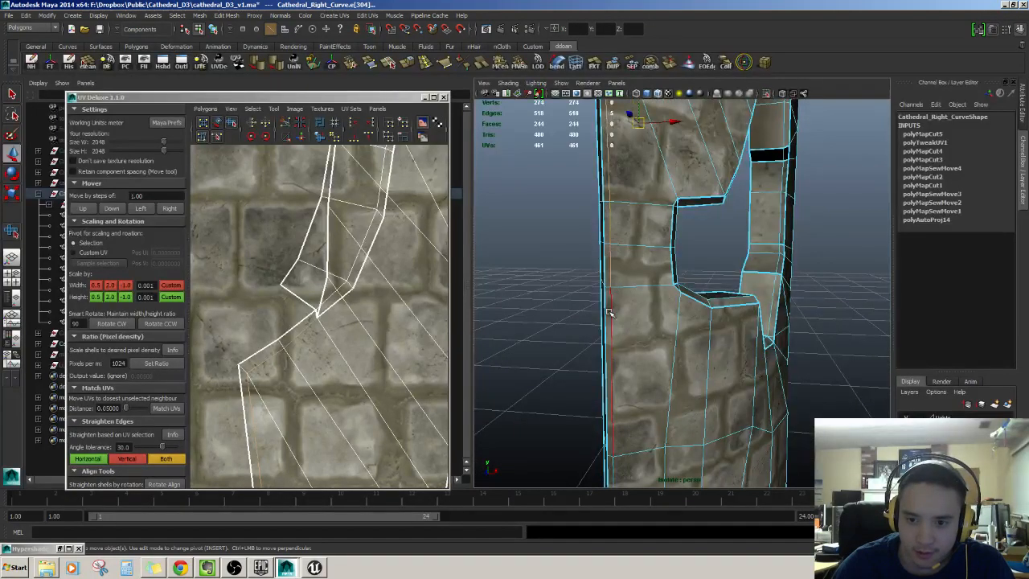
pyautogui.keyDown('alt'); pyautogui.moveTo(608, 313); pyautogui.dragTo(670, 270); pyautogui.keyUp('alt')
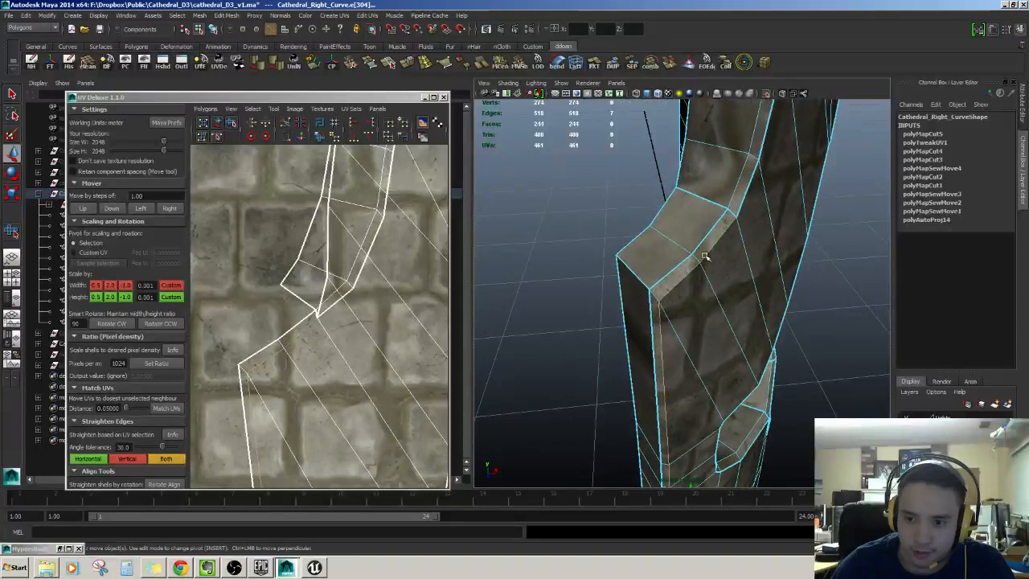
pyautogui.keyDown('alt'); pyautogui.moveTo(764, 162); pyautogui.dragTo(699, 261); pyautogui.keyUp('alt')
# - Cut the UVs along the four consecutive edges between the narrow bevel strip and the outer side faces above the bend
pyautogui.keyDown('alt'); pyautogui.moveTo(667, 334); pyautogui.dragTo(684, 313, button='right'); pyautogui.keyUp('alt')
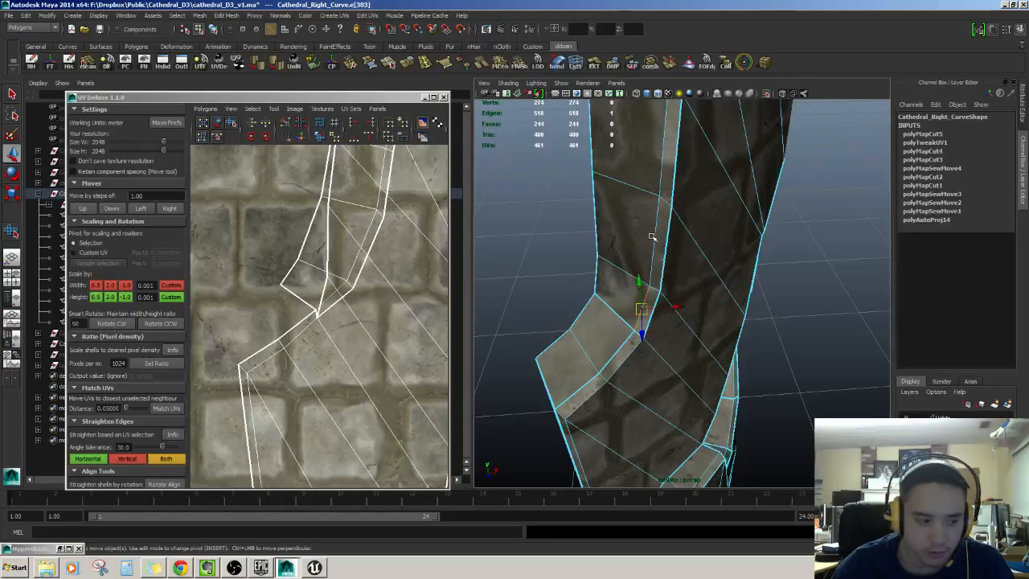
pyautogui.keyDown('alt'); pyautogui.moveTo(665, 211); pyautogui.dragTo(668, 236); pyautogui.keyUp('alt')
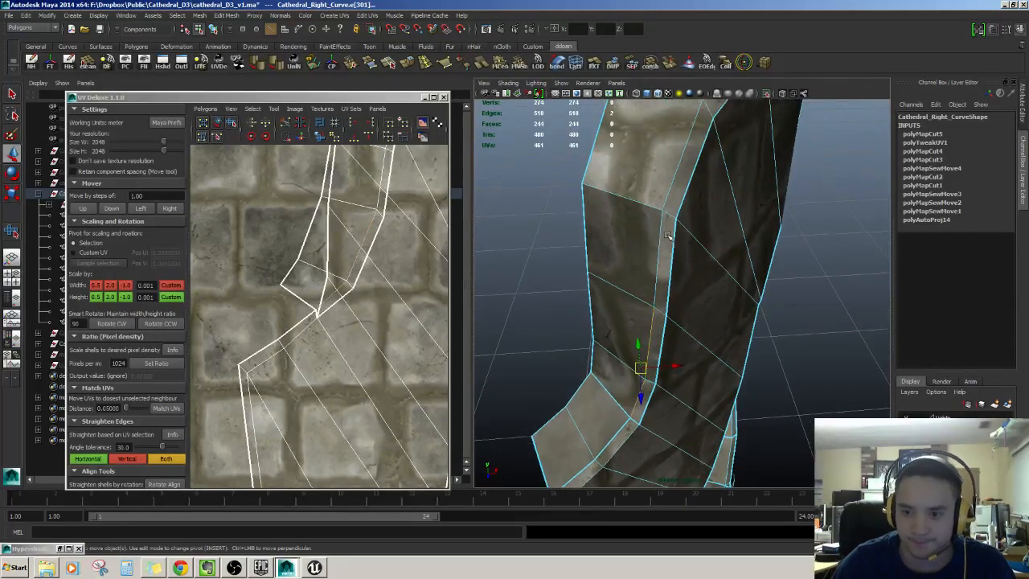
pyautogui.keyDown('shift'); pyautogui.click(673, 184); pyautogui.keyUp('shift')
pyautogui.keyDown('alt'); pyautogui.moveTo(673, 184); pyautogui.dragTo(673, 211); pyautogui.keyUp('alt')
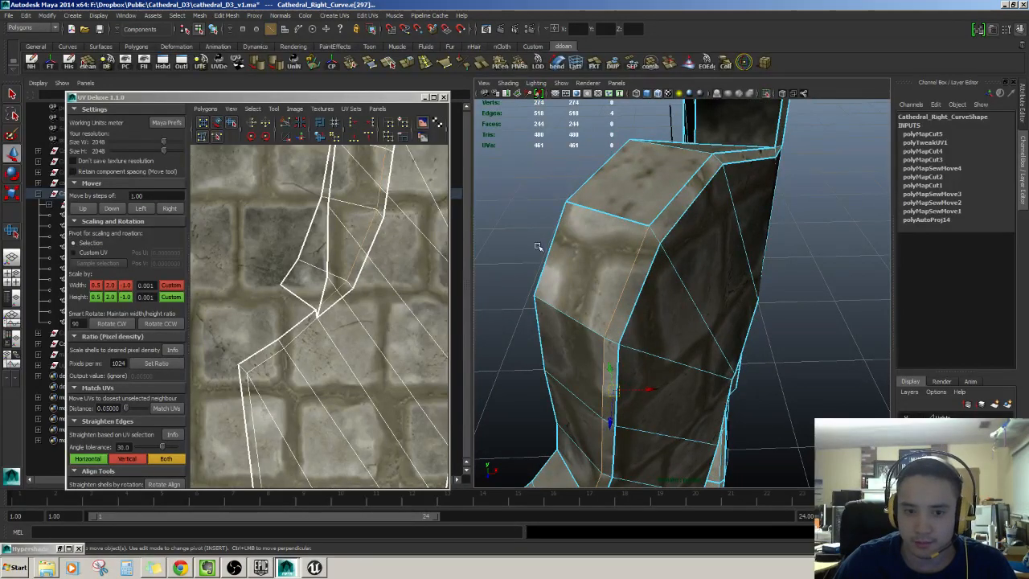
pyautogui.press('g')
pyautogui.keyDown('alt'); pyautogui.moveTo(523, 291); pyautogui.dragTo(554, 303); pyautogui.keyUp('alt')
pyautogui.scroll(-4, 667, 354)
pyautogui.keyDown('alt'); pyautogui.moveTo(666, 386); pyautogui.dragTo(656, 316, button='middle'); pyautogui.keyUp('alt')
pyautogui.scroll(4, 656, 316)
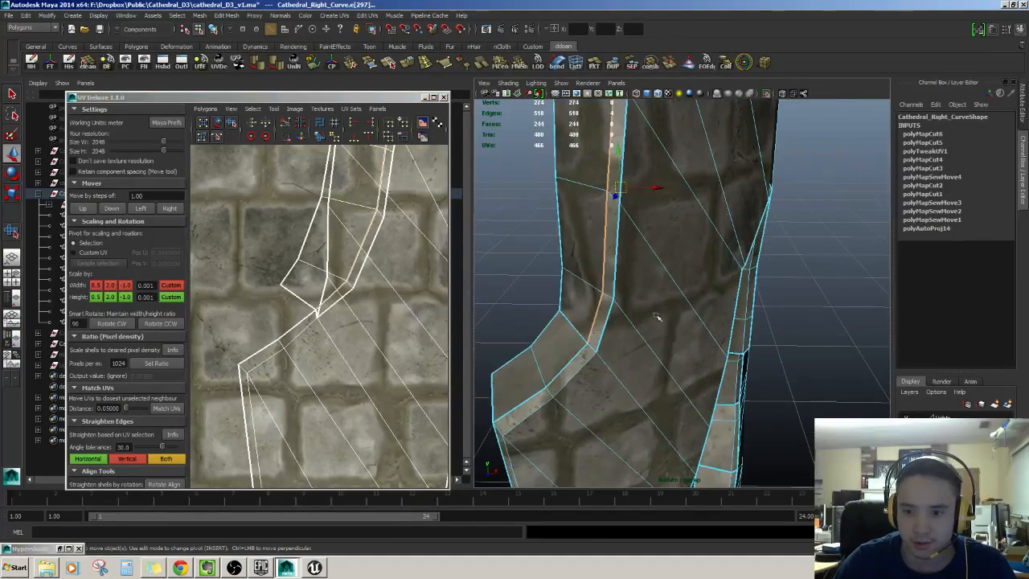
pyautogui.keyDown('shift'); pyautogui.click(618, 254); pyautogui.keyUp('shift')
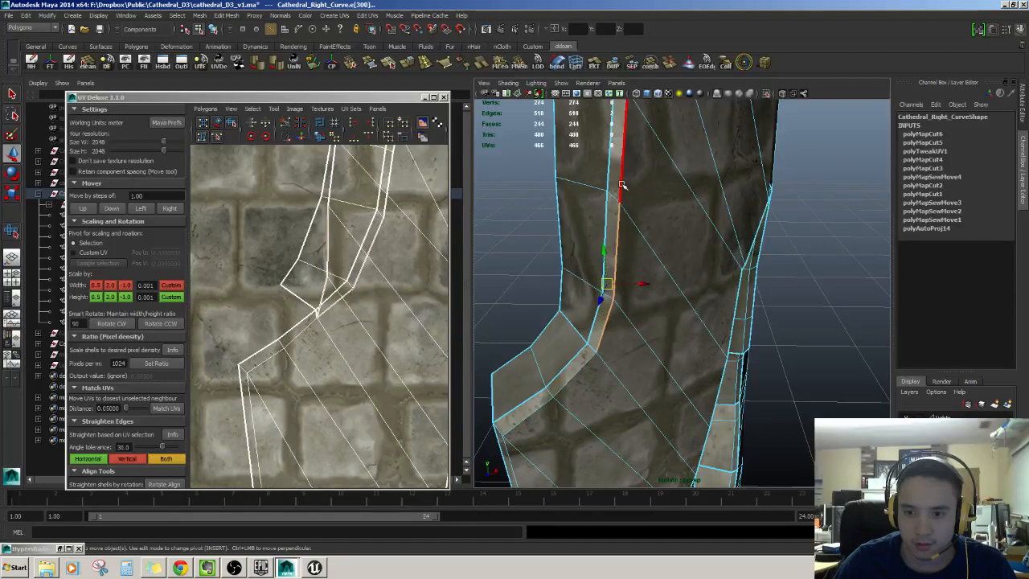
pyautogui.keyDown('shift'); pyautogui.click(626, 189); pyautogui.keyUp('shift')
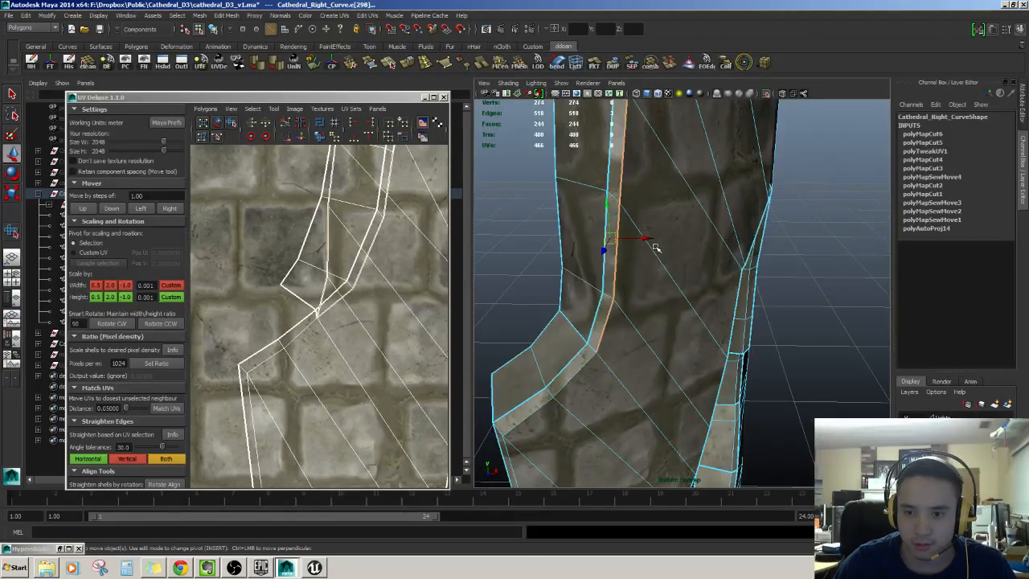
pyautogui.keyDown('alt'); pyautogui.moveTo(678, 266); pyautogui.dragTo(697, 259); pyautogui.keyUp('alt')
pyautogui.moveTo(697, 258)
pyautogui.keyDown('alt'); pyautogui.mouseDown(button='right')
pyautogui.moveTo(681, 296)
pyautogui.moveTo(698, 278)
pyautogui.mouseUp(button='right'); pyautogui.keyUp('alt')
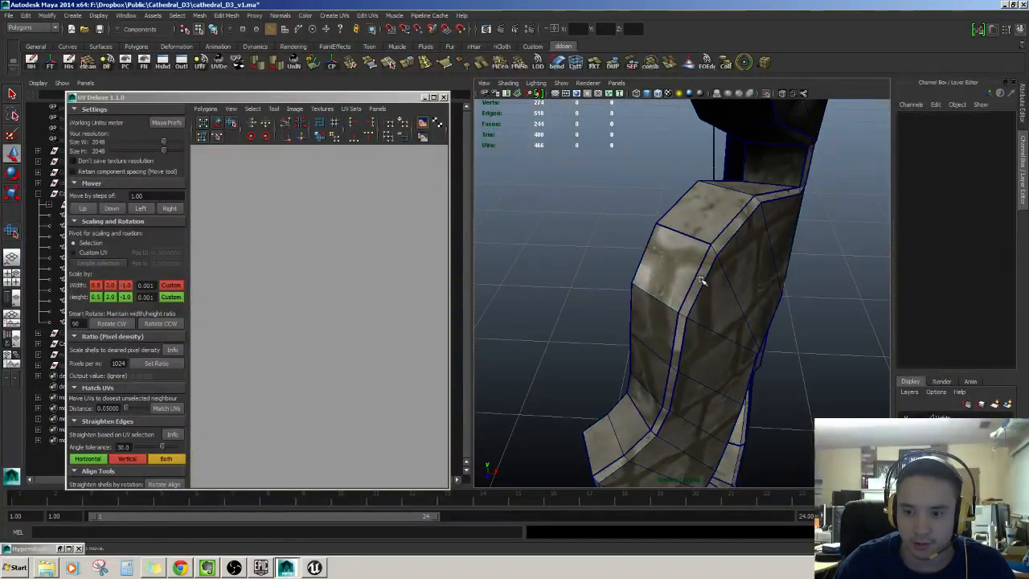
# - Move and sew the UVs along the bevel strip's outer edges from the bend up through the notch in the broken outline
pyautogui.keyDown('alt'); pyautogui.moveTo(717, 331); pyautogui.dragTo(689, 298, button='middle'); pyautogui.keyUp('alt')
pyautogui.click(641, 398)
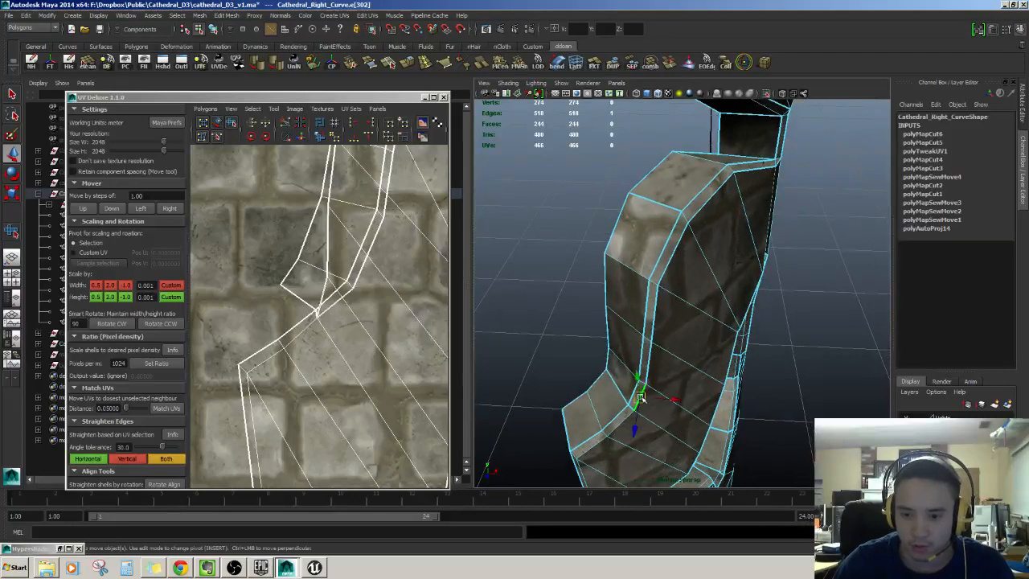
pyautogui.keyDown('alt'); pyautogui.moveTo(690, 270); pyautogui.dragTo(688, 296, button='right'); pyautogui.keyUp('alt')
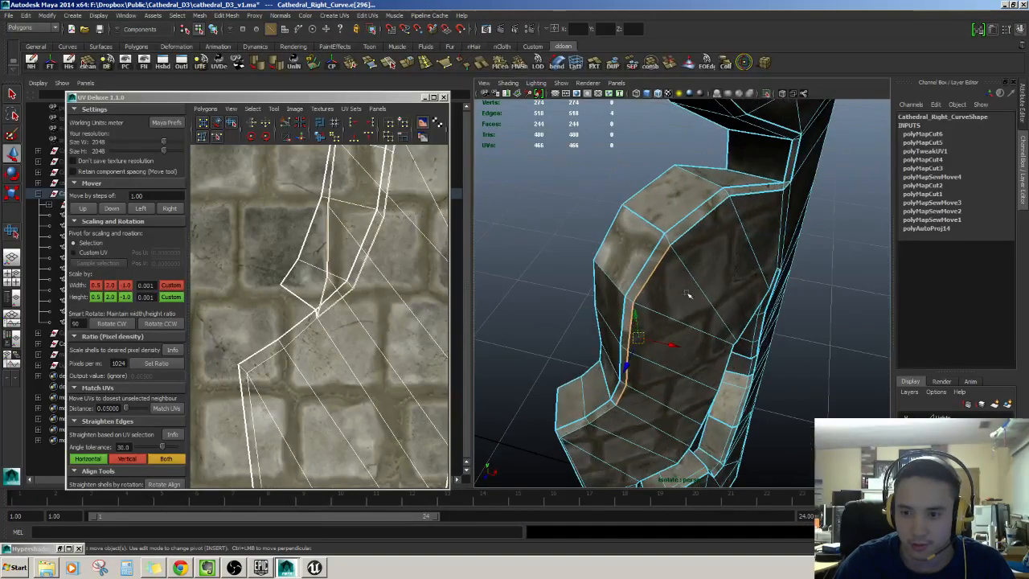
pyautogui.keyDown('shift'); pyautogui.click(693, 226); pyautogui.keyUp('shift')
pyautogui.keyDown('alt'); pyautogui.moveTo(693, 226); pyautogui.dragTo(667, 259); pyautogui.keyUp('alt')
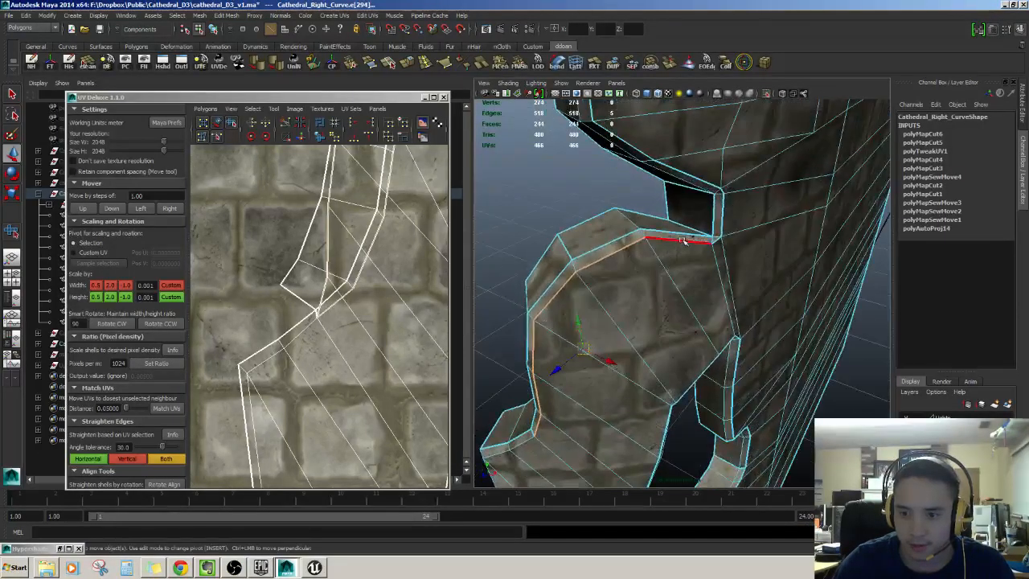
pyautogui.keyDown('shift'); pyautogui.click(682, 240); pyautogui.keyUp('shift')
pyautogui.keyDown('alt'); pyautogui.moveTo(728, 259); pyautogui.dragTo(680, 368); pyautogui.keyUp('alt')
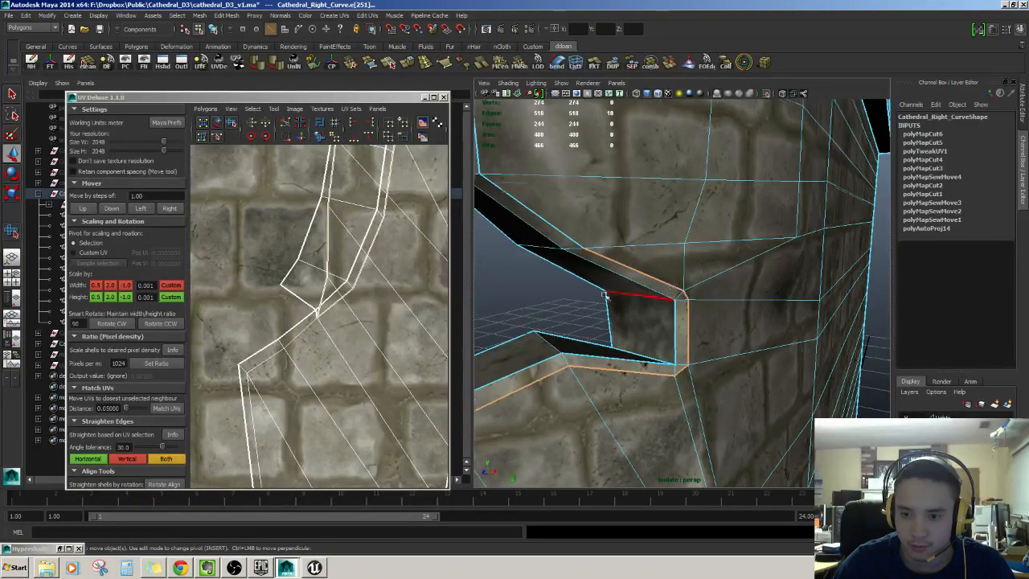
pyautogui.keyDown('alt'); pyautogui.moveTo(607, 296); pyautogui.dragTo(635, 310); pyautogui.keyUp('alt')
pyautogui.click(300, 137)
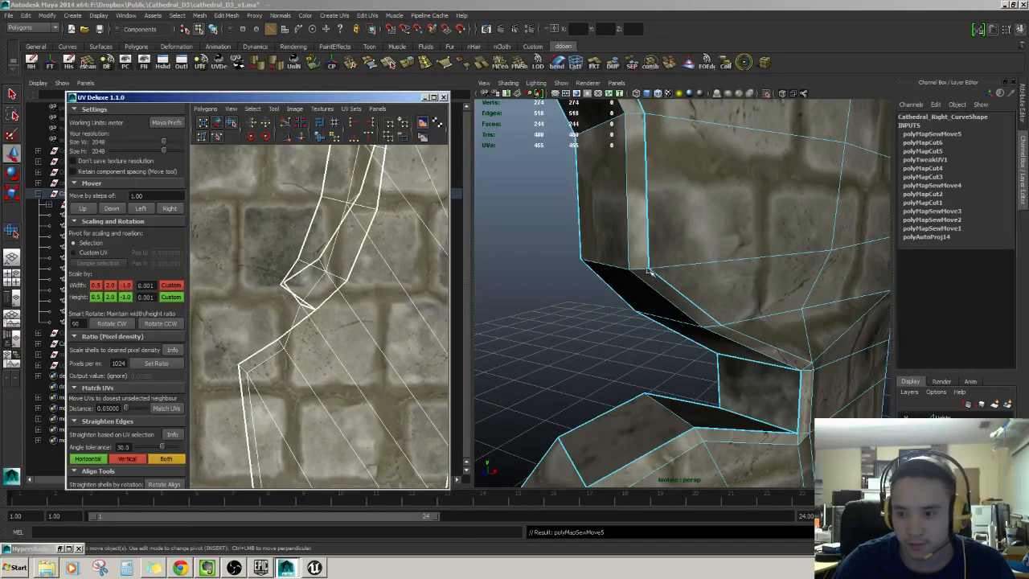
# - Move and sew the UVs along the bevel's outer edges from above the notch up to the wall's top trim
pyautogui.keyDown('alt'); pyautogui.moveTo(709, 297); pyautogui.dragTo(706, 321); pyautogui.keyUp('alt')
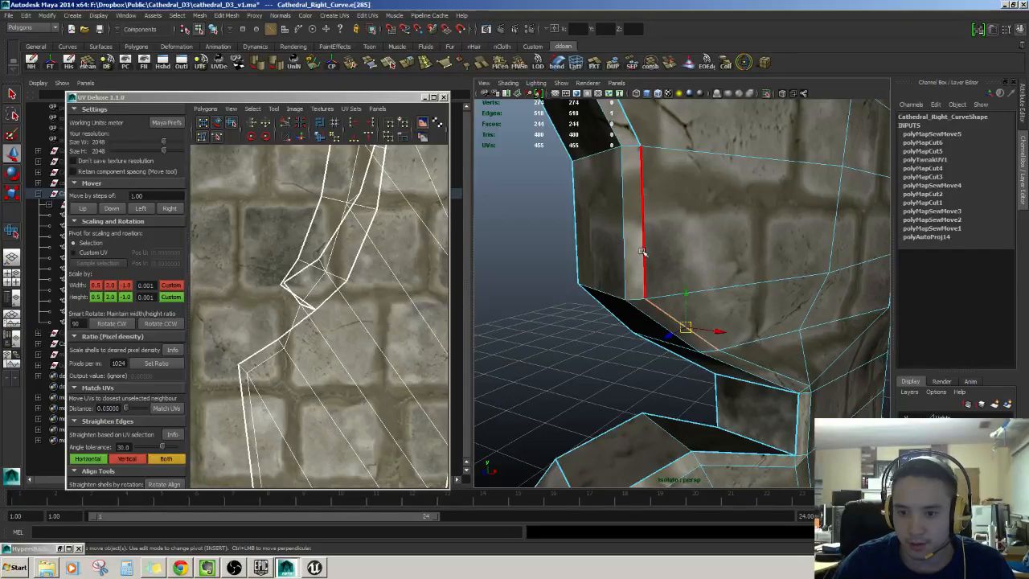
pyautogui.keyDown('shift'); pyautogui.click(642, 251); pyautogui.keyUp('shift')
pyautogui.keyDown('alt'); pyautogui.moveTo(642, 251); pyautogui.dragTo(676, 299, button='middle'); pyautogui.keyUp('alt')
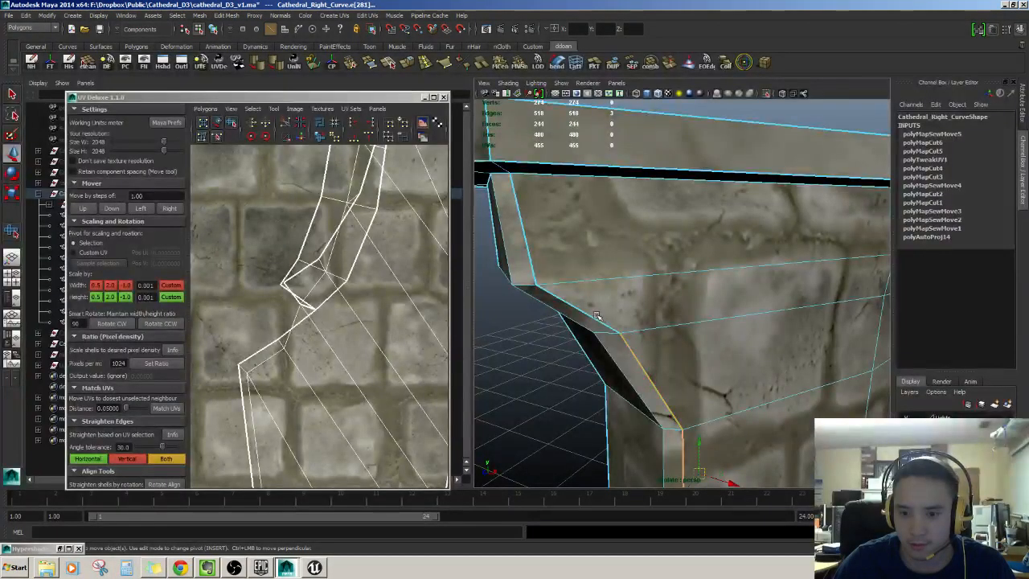
pyautogui.keyDown('shift'); pyautogui.click(531, 255); pyautogui.keyUp('shift')
pyautogui.press('f')
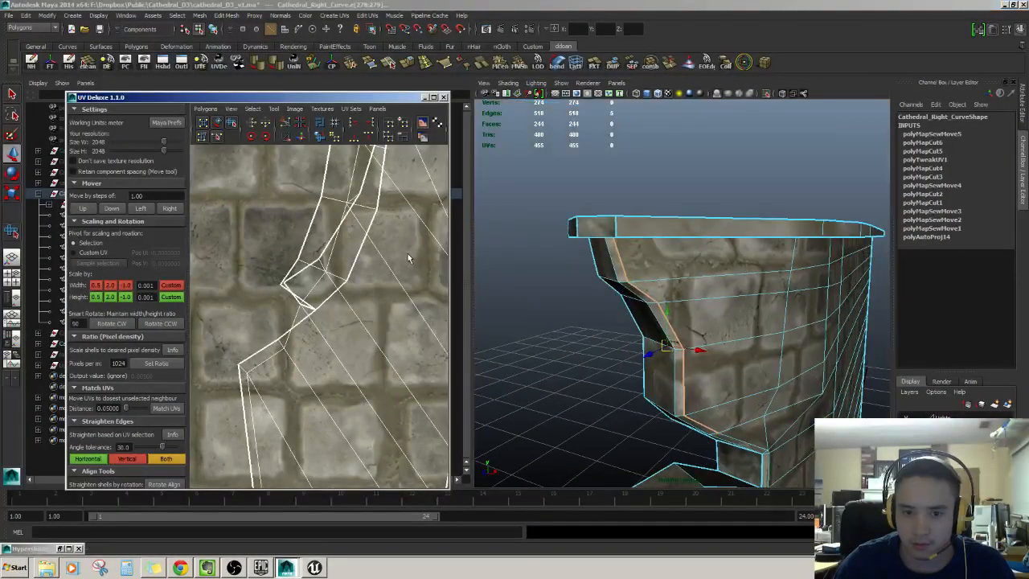
# - Examine the brick texture and the inner and bevel faces around the wall's broken outline and the hole
pyautogui.keyDown('alt'); pyautogui.moveTo(723, 337); pyautogui.dragTo(659, 338, button='right'); pyautogui.keyUp('alt')
pyautogui.keyDown('alt'); pyautogui.moveTo(659, 338); pyautogui.dragTo(643, 330); pyautogui.keyUp('alt')
pyautogui.keyDown('alt'); pyautogui.moveTo(644, 330); pyautogui.dragTo(693, 352, button='right'); pyautogui.keyUp('alt')
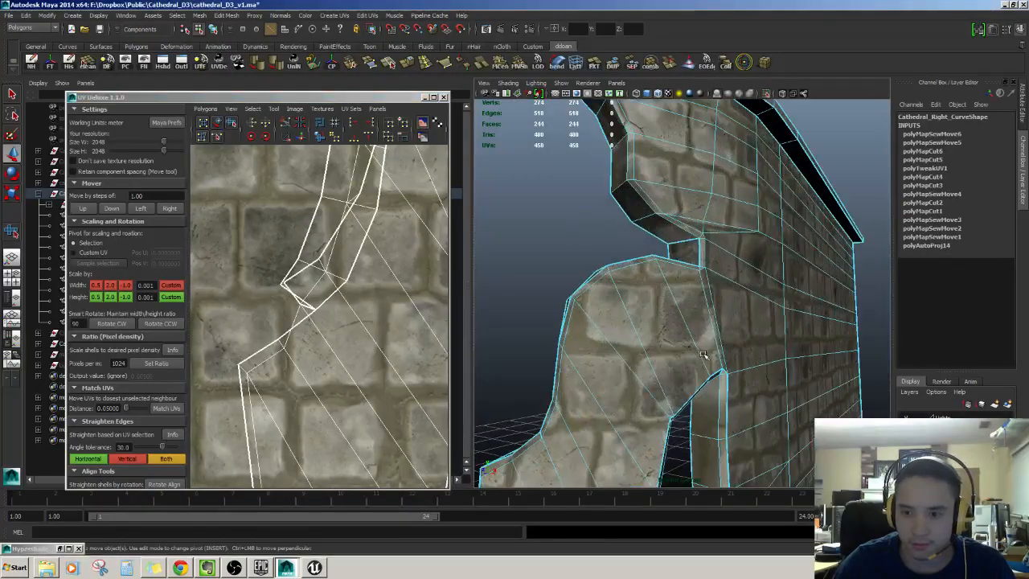
pyautogui.keyDown('alt'); pyautogui.moveTo(693, 352); pyautogui.dragTo(715, 384, button='middle'); pyautogui.keyUp('alt')
pyautogui.keyDown('alt'); pyautogui.moveTo(714, 385); pyautogui.dragTo(667, 362, button='right'); pyautogui.keyUp('alt')
pyautogui.keyDown('alt'); pyautogui.moveTo(668, 362); pyautogui.dragTo(619, 313); pyautogui.keyUp('alt')
pyautogui.keyDown('alt'); pyautogui.moveTo(620, 314); pyautogui.dragTo(676, 288, button='right'); pyautogui.keyUp('alt')
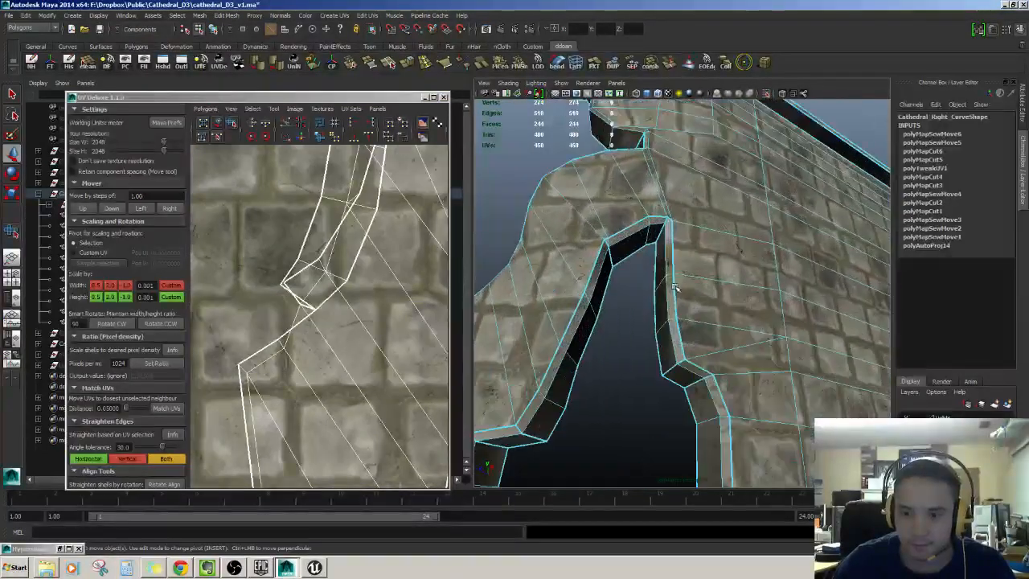
pyautogui.moveTo(676, 288)
pyautogui.keyDown('alt'); pyautogui.mouseDown()
pyautogui.moveTo(690, 275)
pyautogui.moveTo(667, 281)
pyautogui.mouseUp(); pyautogui.keyUp('alt')
pyautogui.keyDown('alt'); pyautogui.moveTo(667, 281); pyautogui.dragTo(715, 306, button='right'); pyautogui.keyUp('alt')
pyautogui.keyDown('alt'); pyautogui.moveTo(715, 305); pyautogui.dragTo(724, 322); pyautogui.keyUp('alt')
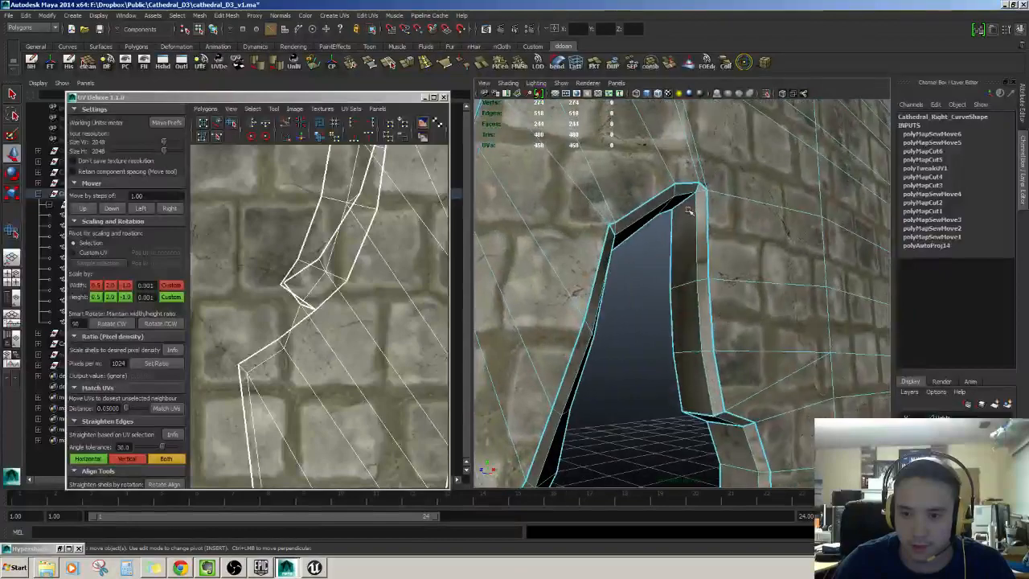
pyautogui.keyDown('alt'); pyautogui.moveTo(711, 275); pyautogui.dragTo(651, 274, button='right'); pyautogui.keyUp('alt')
pyautogui.keyDown('alt'); pyautogui.moveTo(651, 274); pyautogui.dragTo(643, 298); pyautogui.keyUp('alt')
pyautogui.keyDown('alt'); pyautogui.moveTo(643, 298); pyautogui.dragTo(708, 377, button='right'); pyautogui.keyUp('alt')
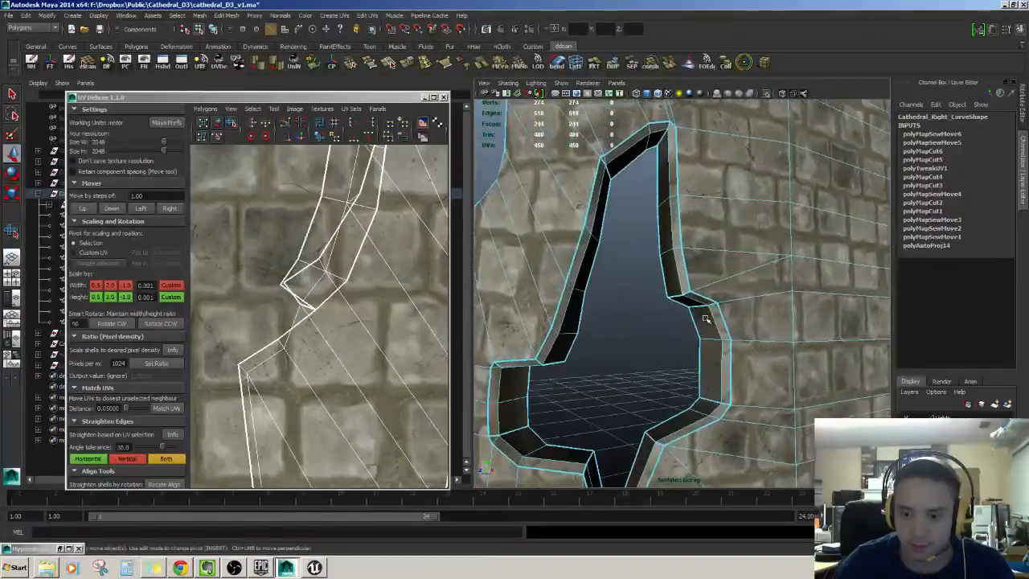
pyautogui.keyDown('alt'); pyautogui.moveTo(707, 378); pyautogui.dragTo(701, 241, button='middle'); pyautogui.keyUp('alt')
pyautogui.keyDown('alt'); pyautogui.moveTo(701, 242); pyautogui.dragTo(659, 262); pyautogui.keyUp('alt')
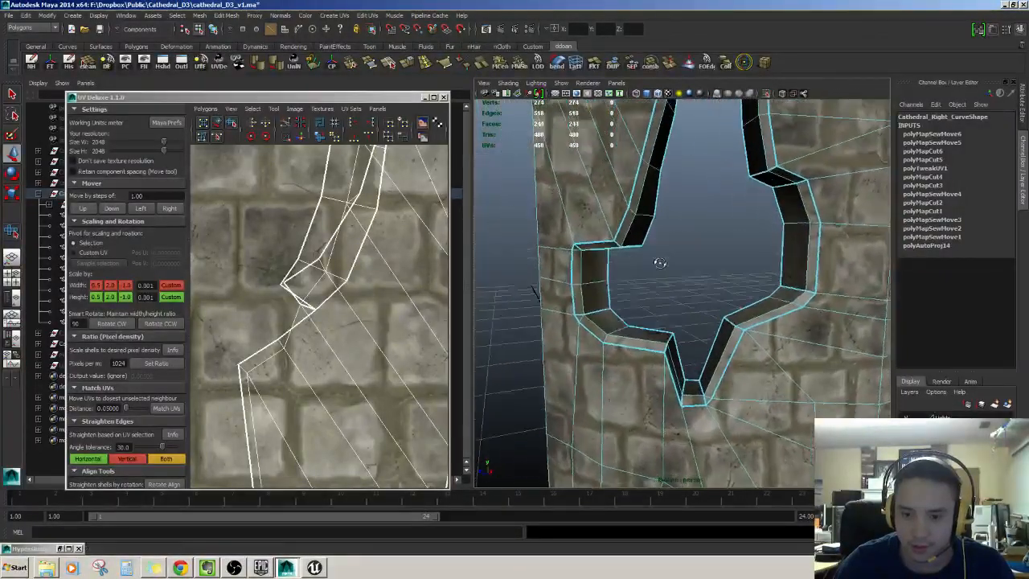
pyautogui.keyDown('alt'); pyautogui.moveTo(660, 262); pyautogui.dragTo(661, 272, button='middle'); pyautogui.keyUp('alt')
pyautogui.keyDown('alt'); pyautogui.moveTo(661, 272); pyautogui.dragTo(611, 210, button='right'); pyautogui.keyUp('alt')
# - Select the main wall shell's UVs and move the shell sideways in UV space
pyautogui.moveTo(709, 192); pyautogui.dragTo(712, 218, button='right')
pyautogui.keyDown('alt'); pyautogui.moveTo(713, 218); pyautogui.dragTo(672, 209, button='right'); pyautogui.keyUp('alt')
pyautogui.keyDown('alt'); pyautogui.moveTo(370, 279); pyautogui.dragTo(343, 269, button='middle'); pyautogui.keyUp('alt')
pyautogui.scroll(-8, 343, 270)
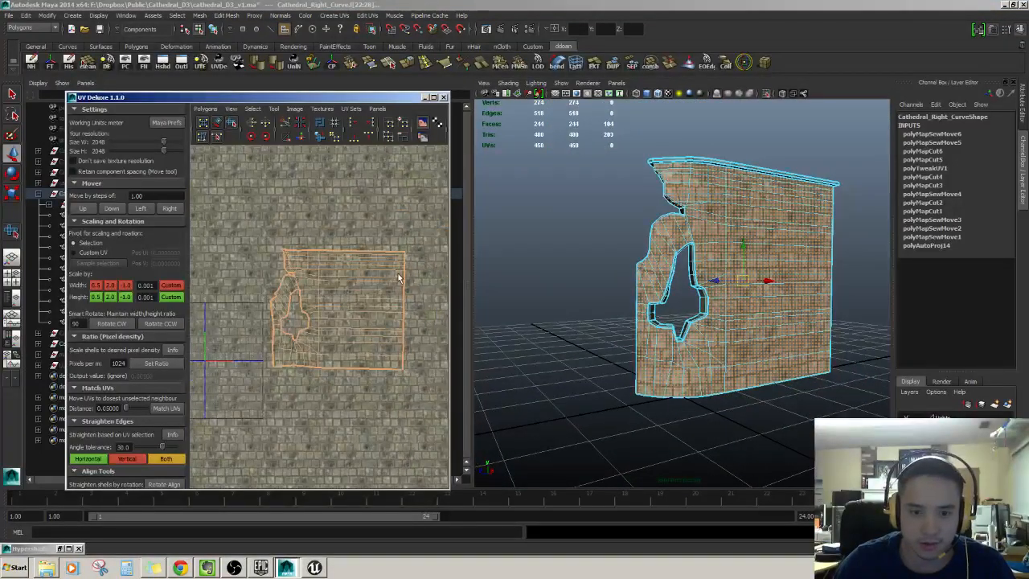
pyautogui.keyDown('ctrl'); pyautogui.moveTo(399, 278); pyautogui.dragTo(420, 296, button='right'); pyautogui.keyUp('ctrl')
pyautogui.keyDown('alt'); pyautogui.moveTo(389, 309); pyautogui.dragTo(360, 284, button='middle'); pyautogui.keyUp('alt')
pyautogui.moveTo(360, 286); pyautogui.dragTo(393, 286)
# - Unfold the main wall shell's UVs with the sewn bevel faces included
pyautogui.scroll(4, 393, 285)
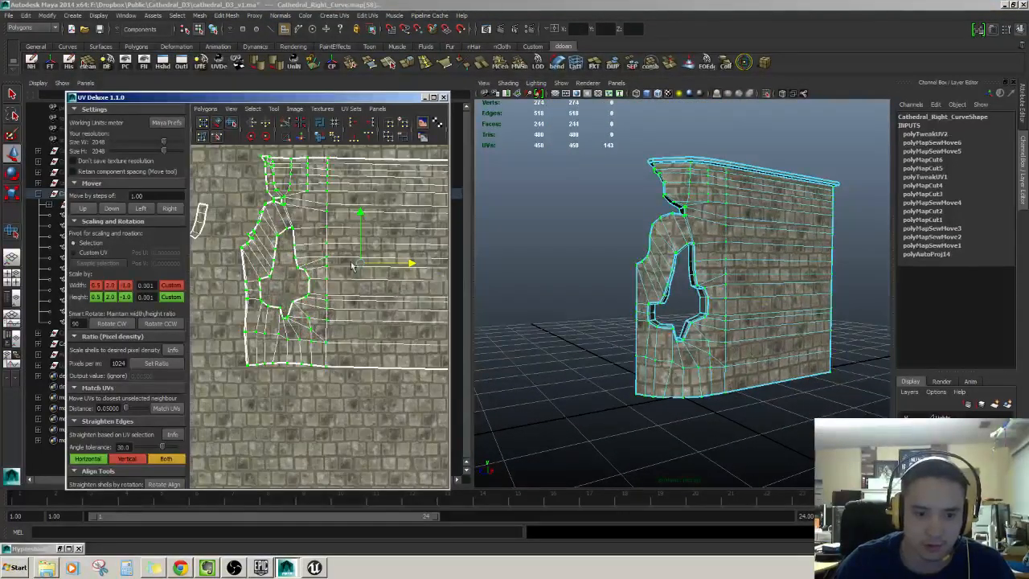
pyautogui.scroll(2, 351, 267)
pyautogui.press('y')
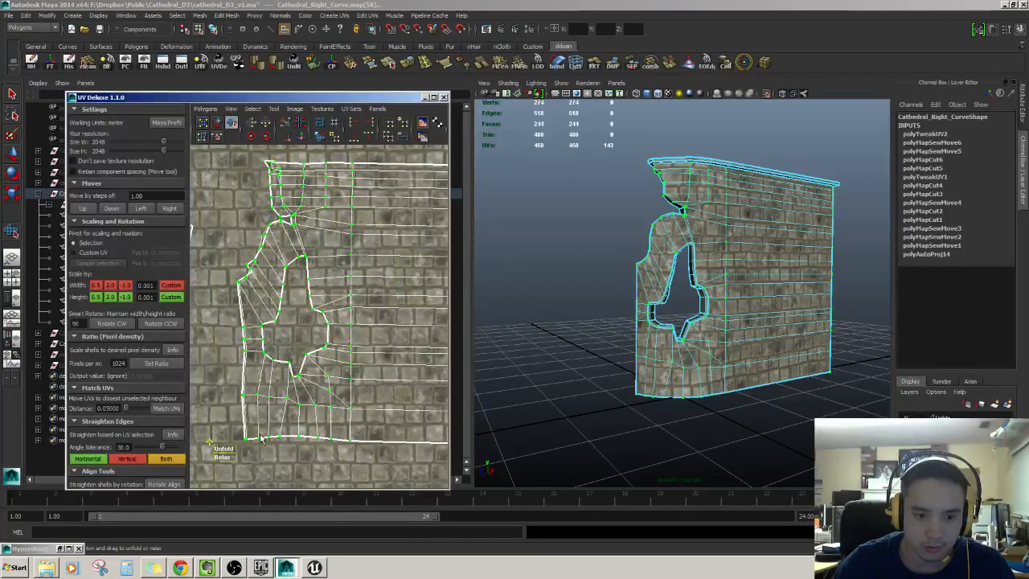
pyautogui.moveTo(232, 452); pyautogui.dragTo(257, 444)
pyautogui.press('w')
# - Try to straighten the main wall shell's UV edges horizontally
pyautogui.keyDown('alt'); pyautogui.moveTo(438, 360); pyautogui.dragTo(333, 376, button='middle'); pyautogui.keyUp('alt')
pyautogui.scroll(-2, 333, 338)
pyautogui.click(310, 201)
pyautogui.keyDown('alt'); pyautogui.moveTo(247, 262); pyautogui.dragTo(328, 246, button='middle'); pyautogui.keyUp('alt')
pyautogui.keyDown('alt'); pyautogui.moveTo(708, 313); pyautogui.dragTo(667, 285); pyautogui.keyUp('alt')
pyautogui.moveTo(312, 242); pyautogui.dragTo(353, 286)
pyautogui.keyDown('ctrl'); pyautogui.moveTo(353, 284); pyautogui.dragTo(418, 300, button='right'); pyautogui.keyUp('ctrl')
pyautogui.keyDown('alt'); pyautogui.moveTo(361, 299); pyautogui.dragTo(361, 329, button='middle'); pyautogui.keyUp('alt')
pyautogui.click(91, 460)
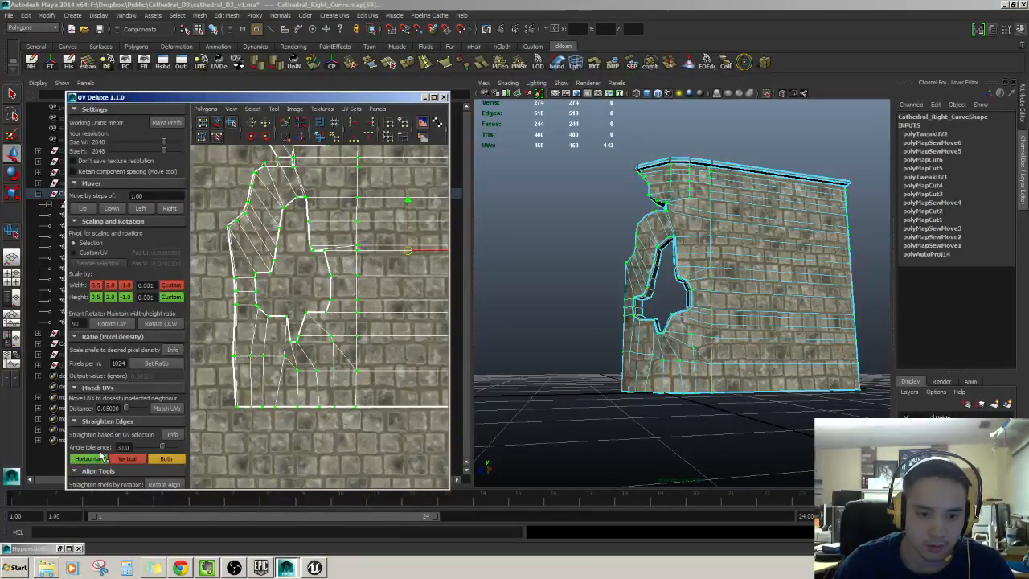
pyautogui.keyDown('alt'); pyautogui.moveTo(356, 246); pyautogui.dragTo(298, 293, button='middle'); pyautogui.keyUp('alt')
pyautogui.hotkey('ctrl', 'z')
# - Rotate the main wall shell's UVs slightly counter-clockwise to level the brick rows
pyautogui.keyDown('alt'); pyautogui.moveTo(370, 290); pyautogui.dragTo(326, 290, button='right'); pyautogui.keyUp('alt')
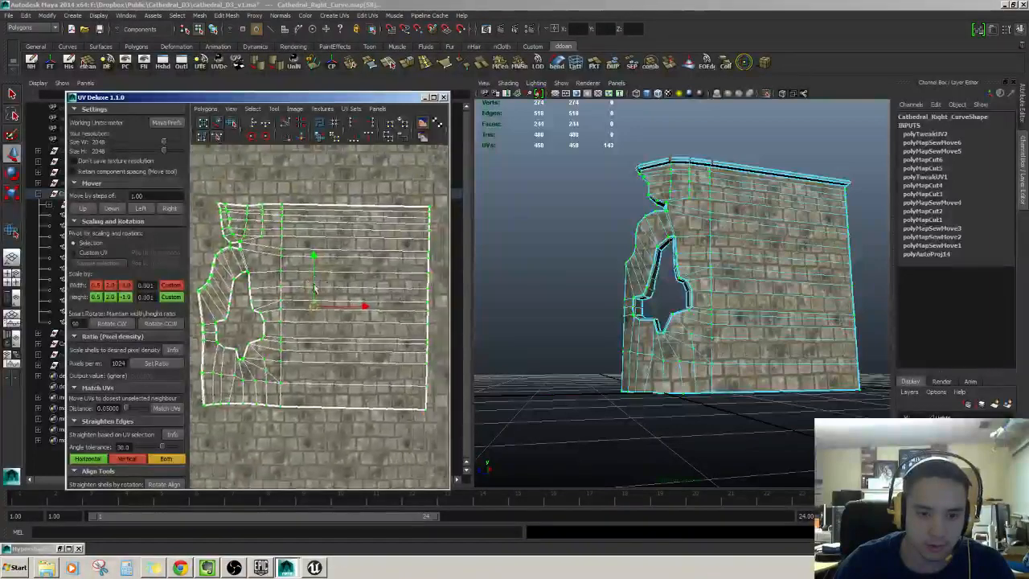
pyautogui.keyDown('alt'); pyautogui.moveTo(354, 286); pyautogui.dragTo(372, 291, button='middle'); pyautogui.keyUp('alt')
pyautogui.press('e')
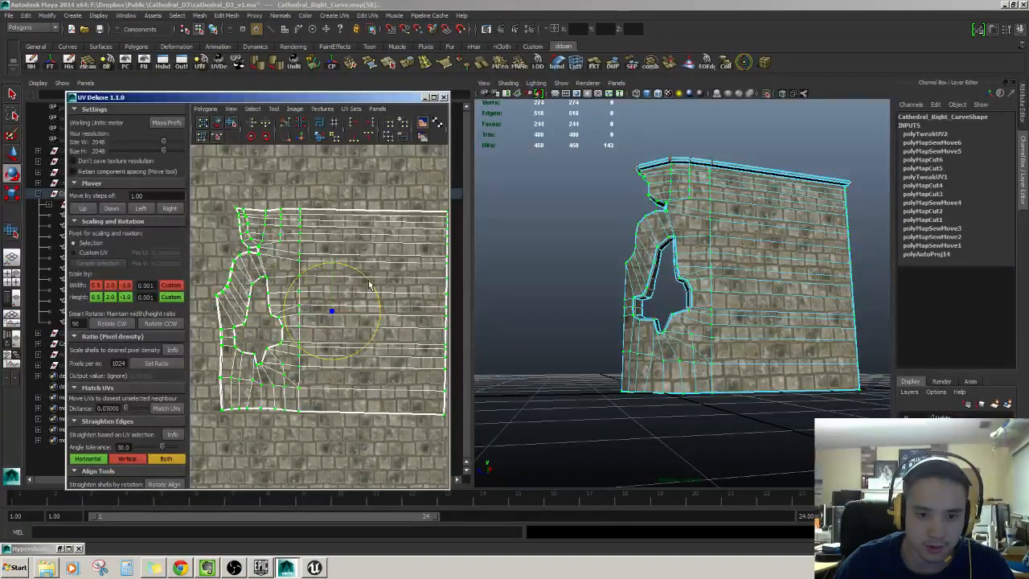
pyautogui.moveTo(369, 281); pyautogui.dragTo(366, 280)
pyautogui.press('w')
# - Return the wall to object mode and delete its construction history
pyautogui.keyDown('alt'); pyautogui.moveTo(643, 273); pyautogui.dragTo(715, 273, button='right'); pyautogui.keyUp('alt')
pyautogui.keyDown('alt'); pyautogui.moveTo(716, 274); pyautogui.dragTo(761, 281); pyautogui.keyUp('alt')
pyautogui.press('F8')
pyautogui.hotkey('alt', 'shift', 'd')
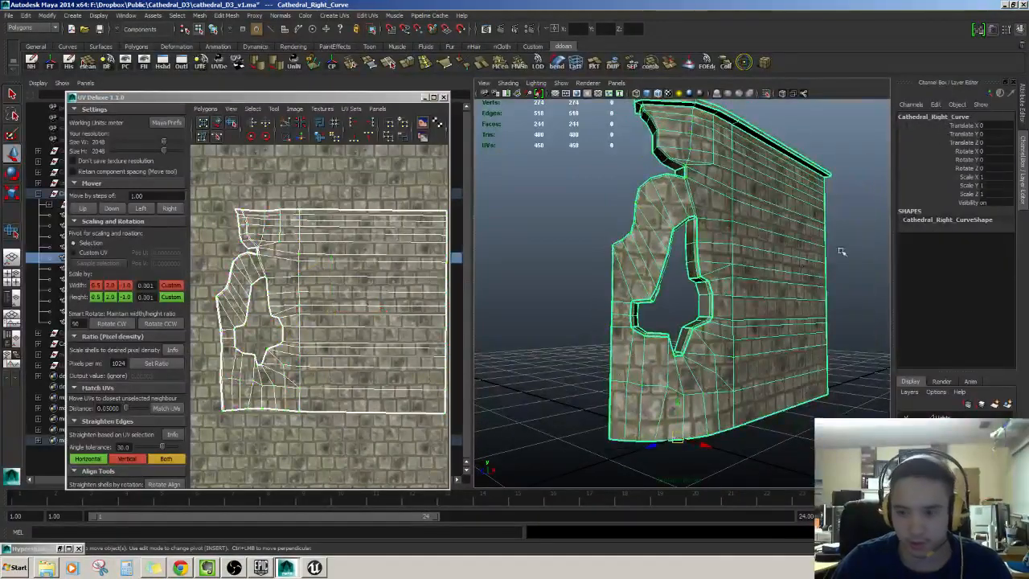
# - Examine the brick texture over the whole wall from several distances and angles
pyautogui.click(838, 249)
pyautogui.keyDown('alt'); pyautogui.moveTo(839, 249); pyautogui.dragTo(813, 266, button='right'); pyautogui.keyUp('alt')
pyautogui.keyDown('alt'); pyautogui.moveTo(813, 266); pyautogui.dragTo(707, 286); pyautogui.keyUp('alt')
pyautogui.click(756, 275)
pyautogui.press('F8')
pyautogui.keyDown('alt'); pyautogui.moveTo(707, 287); pyautogui.dragTo(688, 298, button='right'); pyautogui.keyUp('alt')
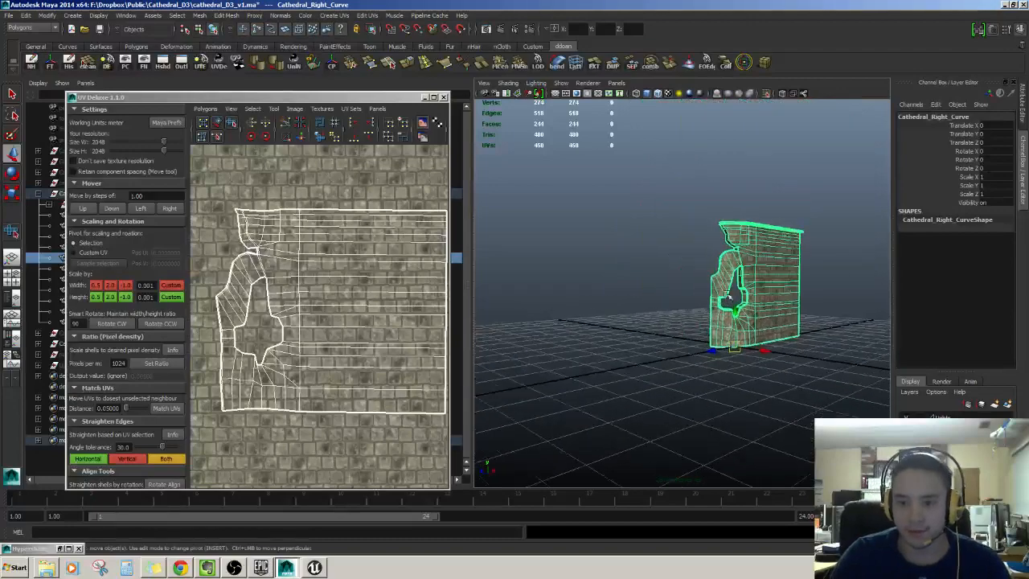
pyautogui.keyDown('alt'); pyautogui.moveTo(688, 297); pyautogui.dragTo(662, 298); pyautogui.keyUp('alt')
pyautogui.scroll(5, 702, 294)
pyautogui.keyDown('alt'); pyautogui.moveTo(673, 261); pyautogui.dragTo(627, 251); pyautogui.keyUp('alt')
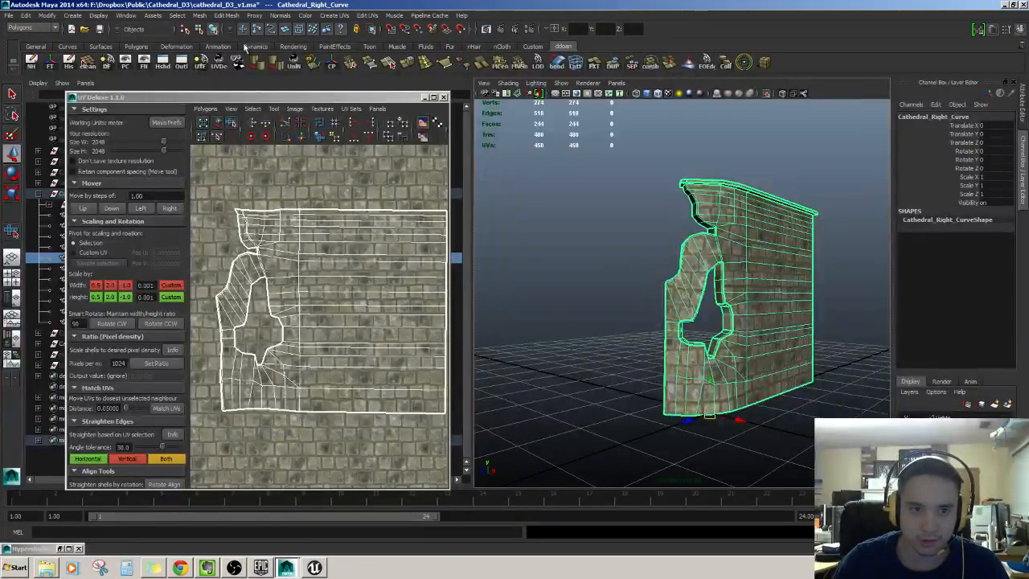
# - Open the Outliner, expand the Cathedral_Front_All group and select the Cathedral_Right_Curve wall
pyautogui.click(182, 65)
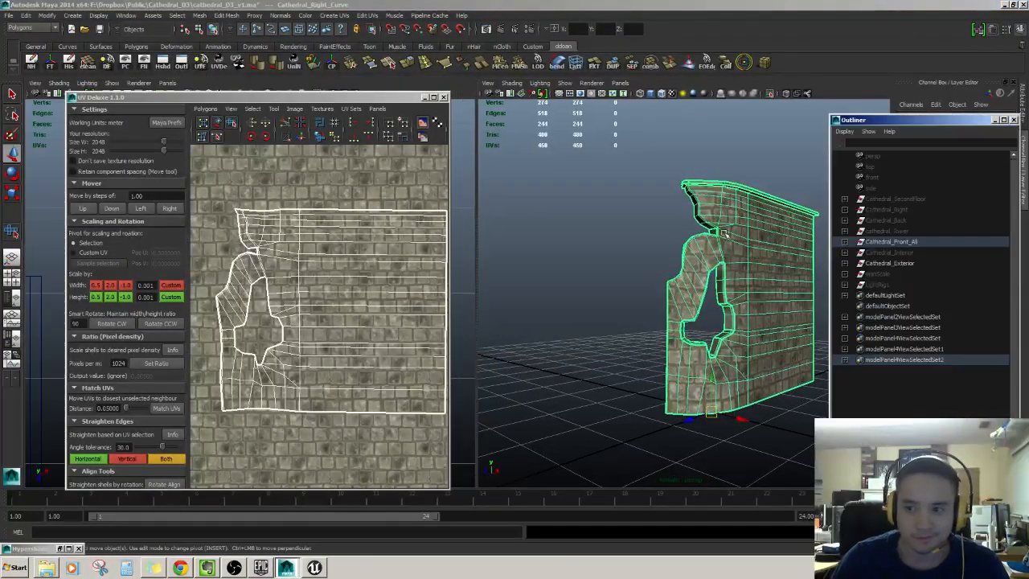
pyautogui.click(892, 242)
pyautogui.click(844, 241)
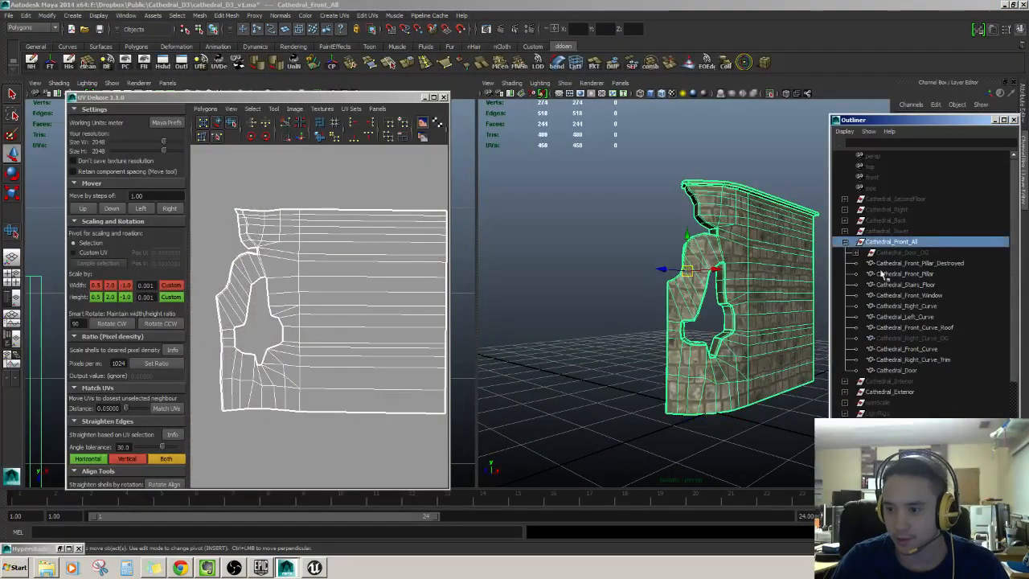
pyautogui.keyDown('alt'); pyautogui.moveTo(724, 282); pyautogui.dragTo(689, 286); pyautogui.keyUp('alt')
pyautogui.click(657, 328)
pyautogui.click(651, 264)
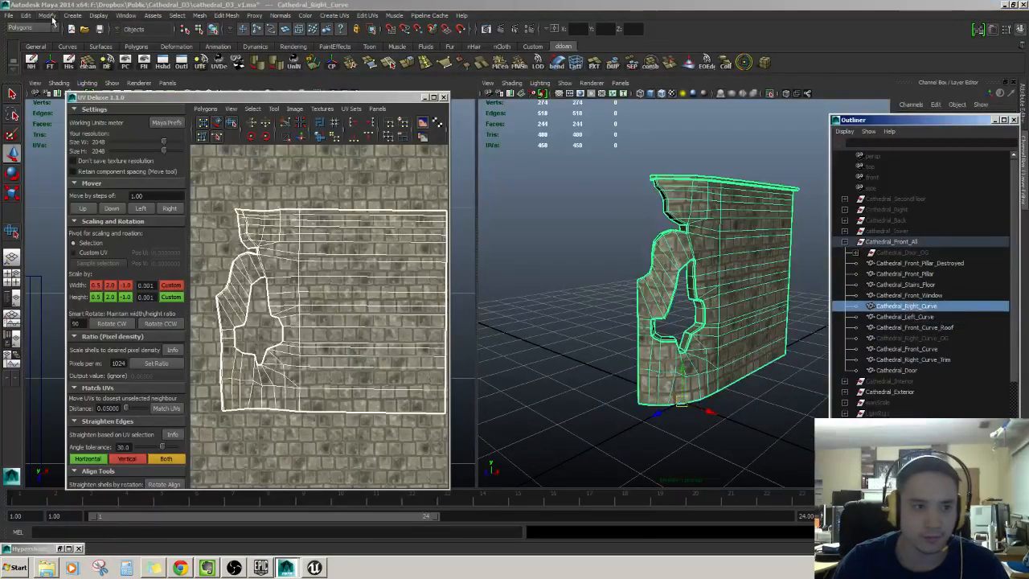
# - Export the selected wall as FBX to the Content/buildings folder, replacing Cathedral_Right_Curve.fbx
pyautogui.click(7, 15)
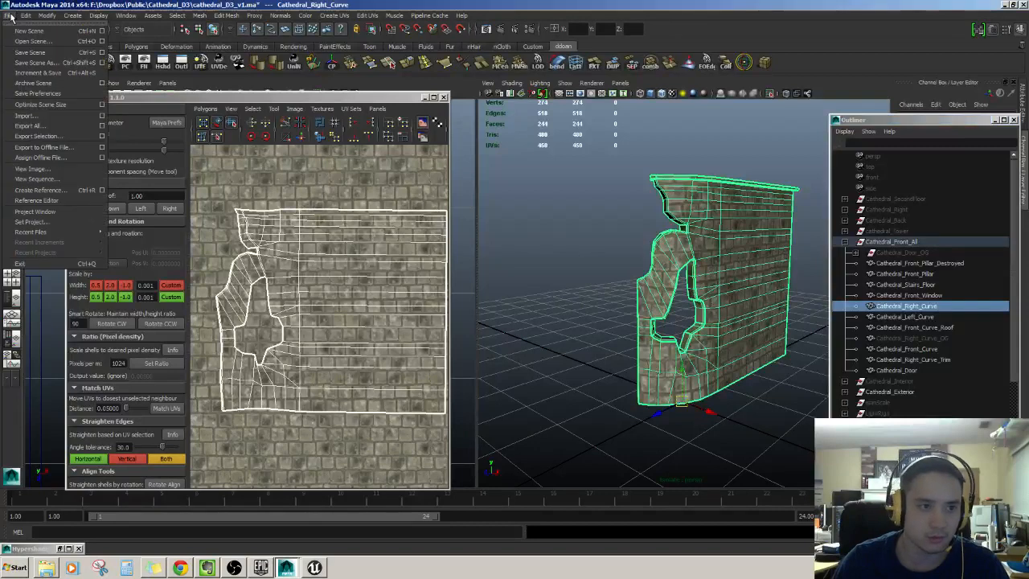
pyautogui.click(100, 175)
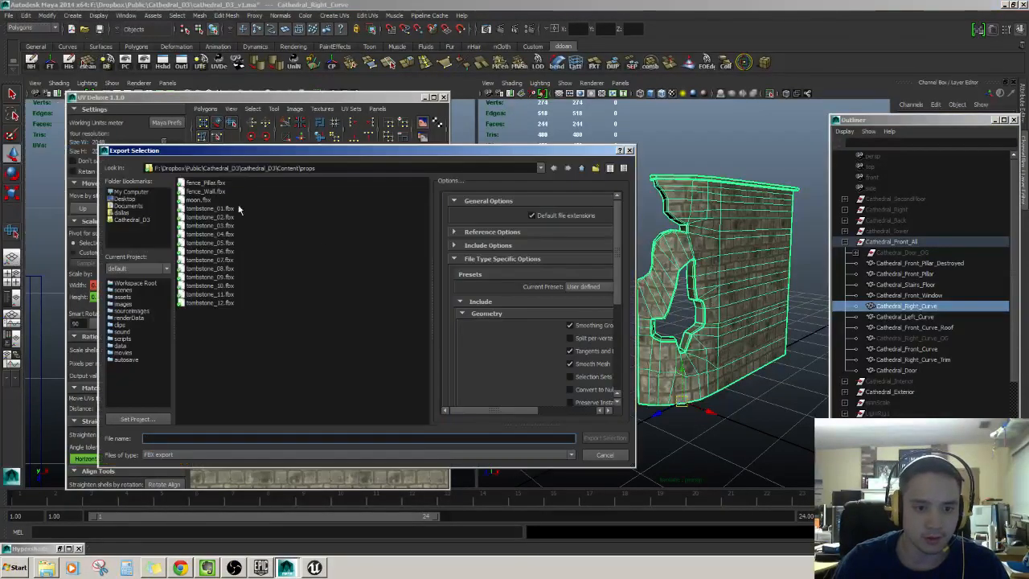
pyautogui.click(580, 169)
pyautogui.doubleClick(193, 184)
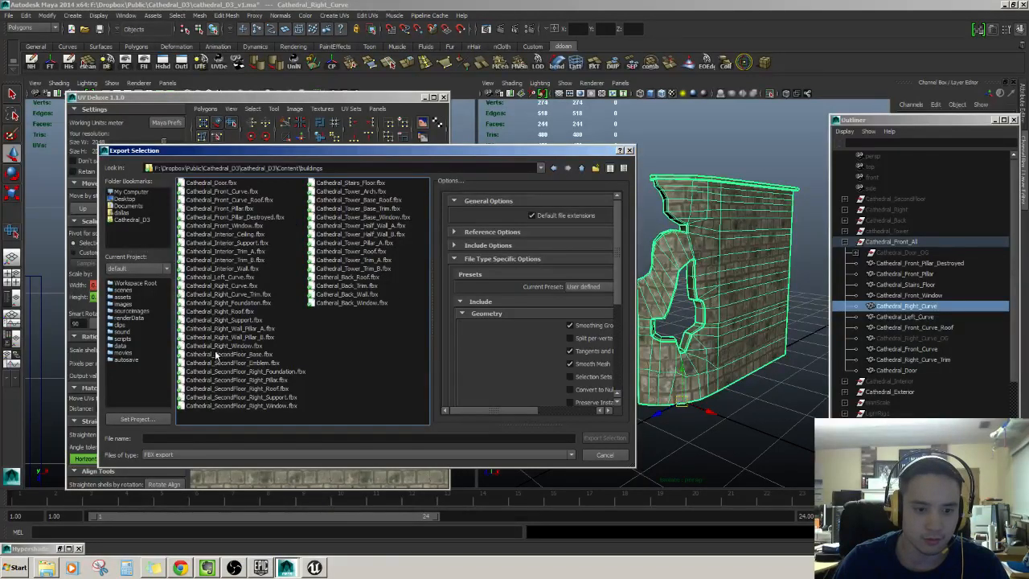
pyautogui.click(233, 320)
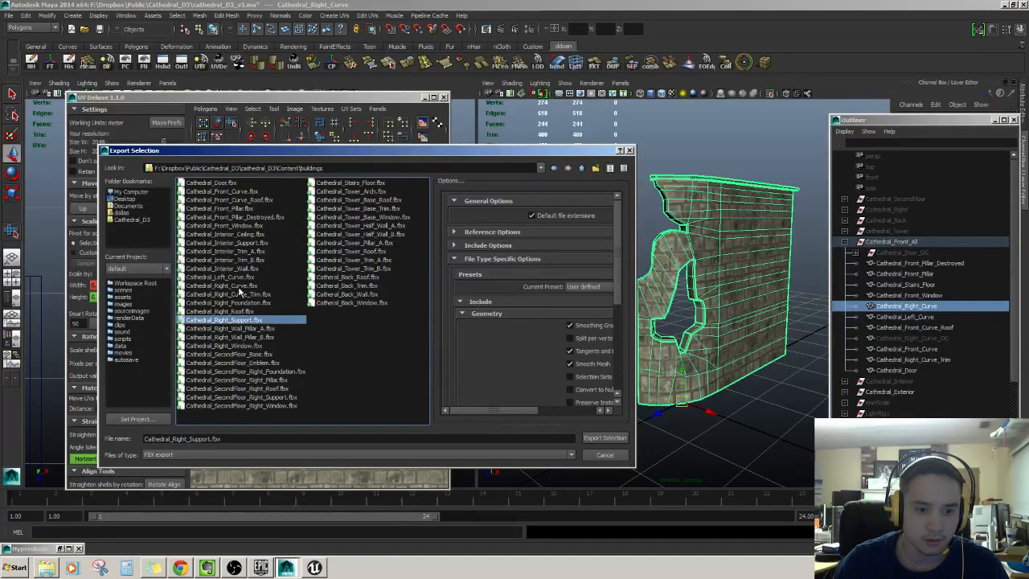
pyautogui.click(229, 286)
pyautogui.click(605, 437)
pyautogui.click(339, 325)
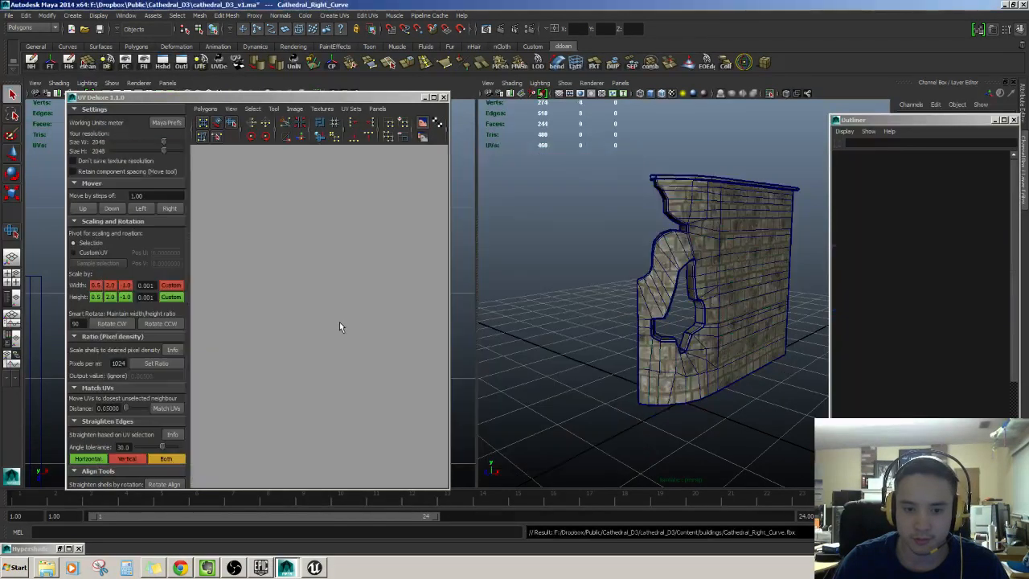
# - Switch to the Unreal Engine editor with the Cathedral_D3_V2 level
pyautogui.keyDown('alt'); pyautogui.moveTo(604, 361); pyautogui.dragTo(572, 329); pyautogui.keyUp('alt')
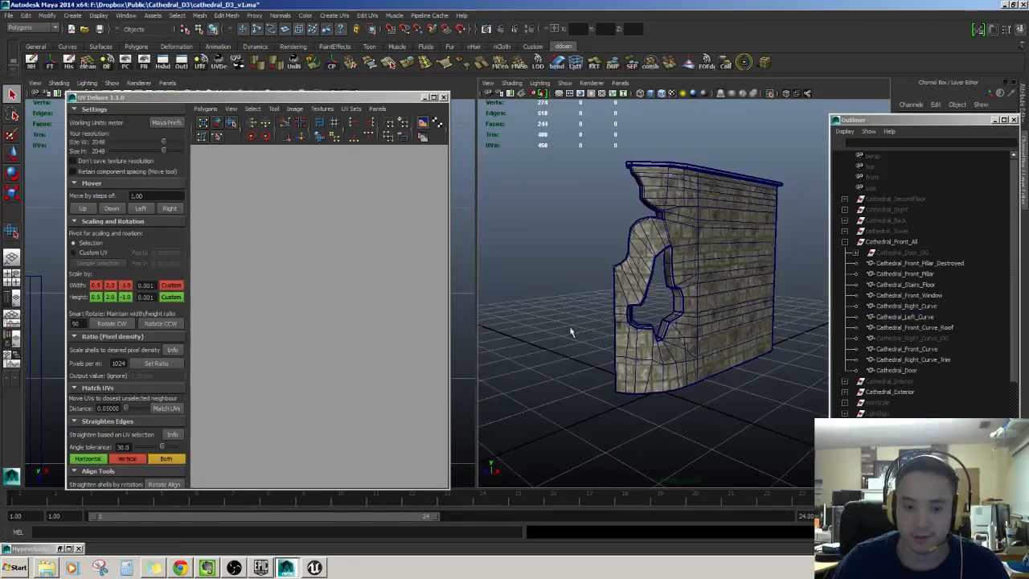
pyautogui.click(306, 570)
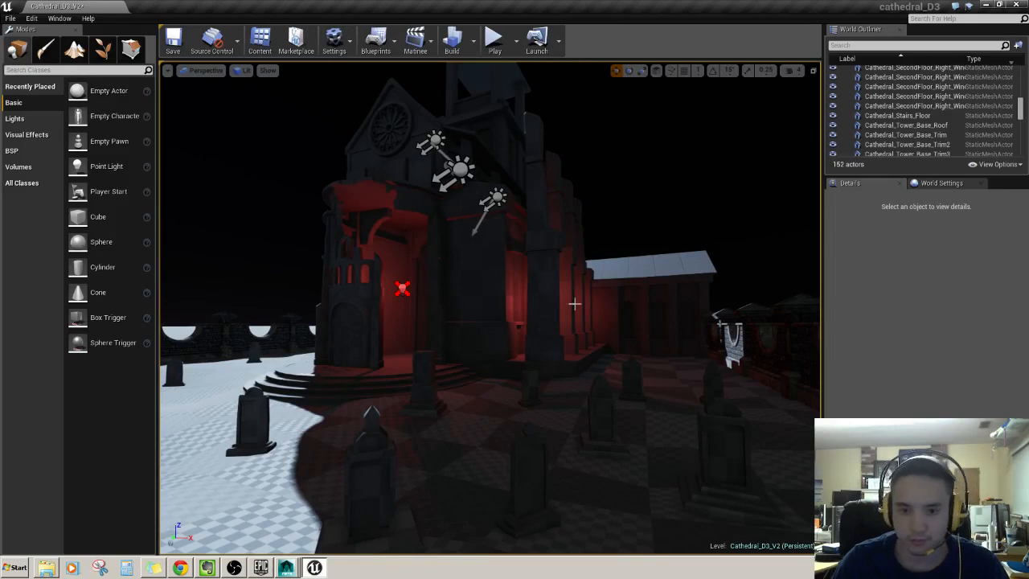
# - Open the Content Browser, save the Cathedral_D3_V2 level and shift the browser window aside
pyautogui.click(260, 41)
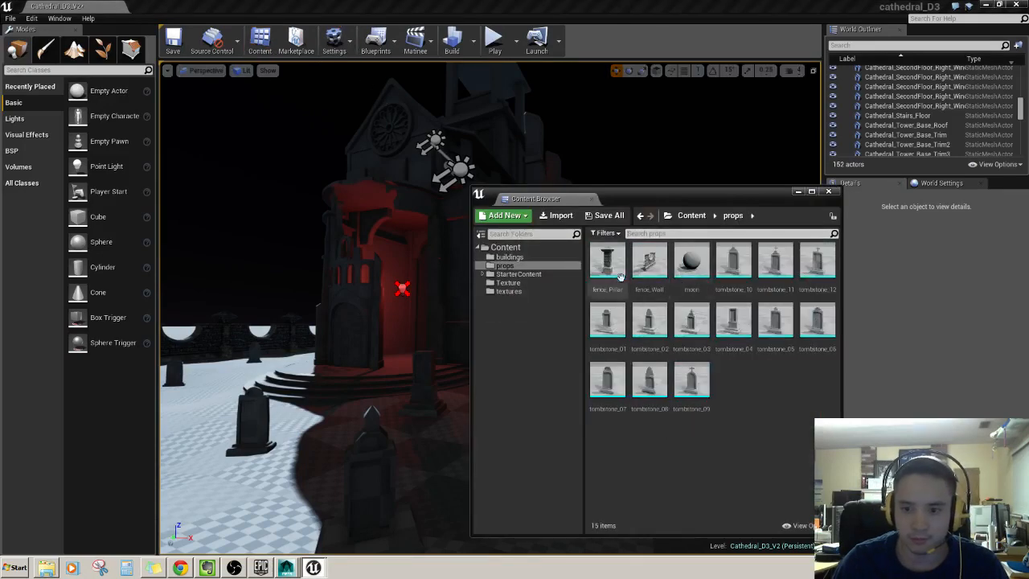
pyautogui.hotkey('ctrl', 's')
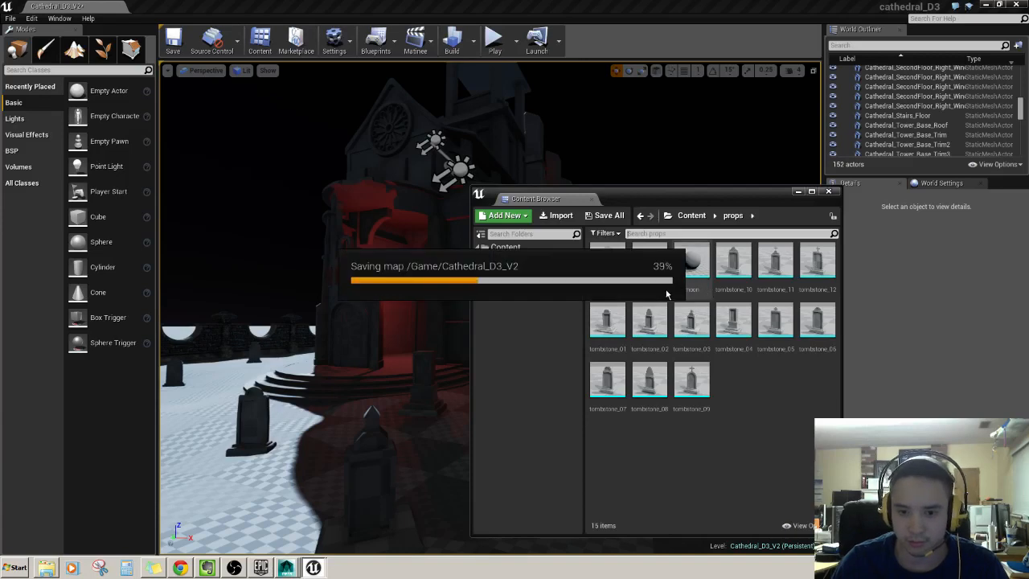
pyautogui.moveTo(700, 199); pyautogui.dragTo(990, 255)
pyautogui.moveTo(522, 295); pyautogui.dragTo(571, 278, button='middle')
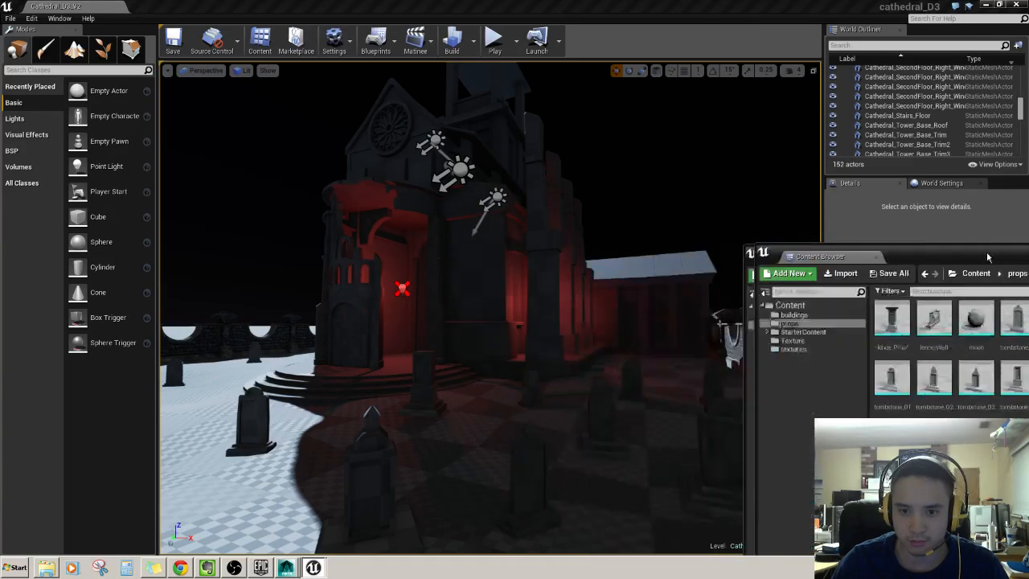
pyautogui.moveTo(571, 279); pyautogui.dragTo(542, 245, button='right')
# - Open the buildings folder in the Content Browser and select the Cathedral_Right_Curve mesh
pyautogui.click(798, 314)
pyautogui.moveTo(804, 254); pyautogui.dragTo(416, 166)
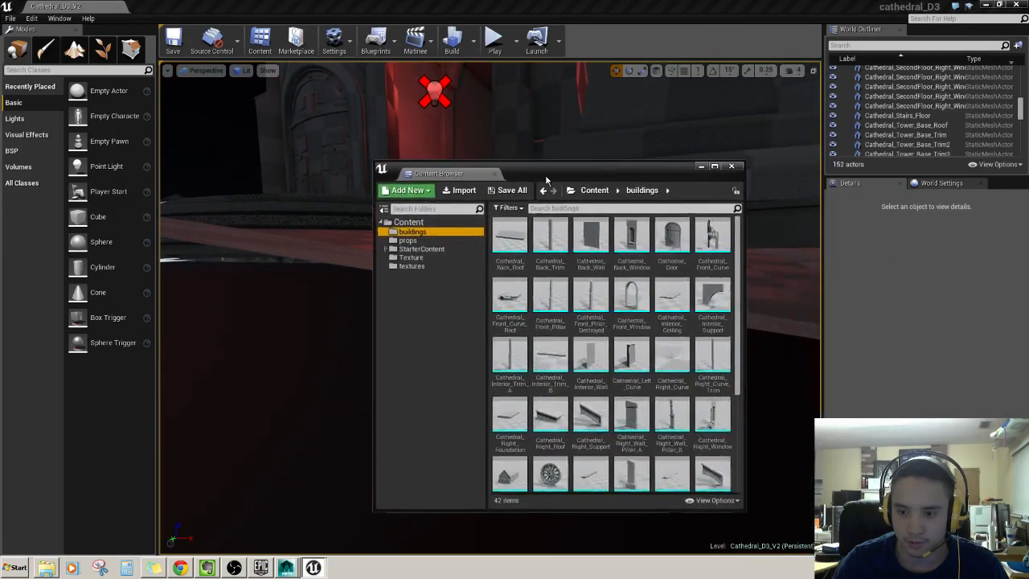
pyautogui.scroll(-5, 635, 319)
pyautogui.scroll(2, 662, 356)
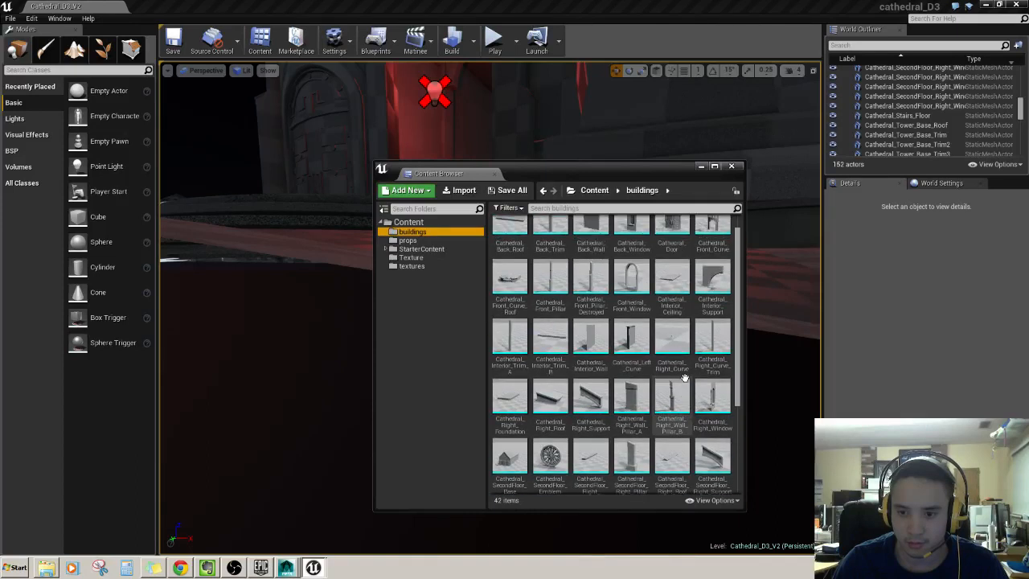
pyautogui.scroll(1, 680, 375)
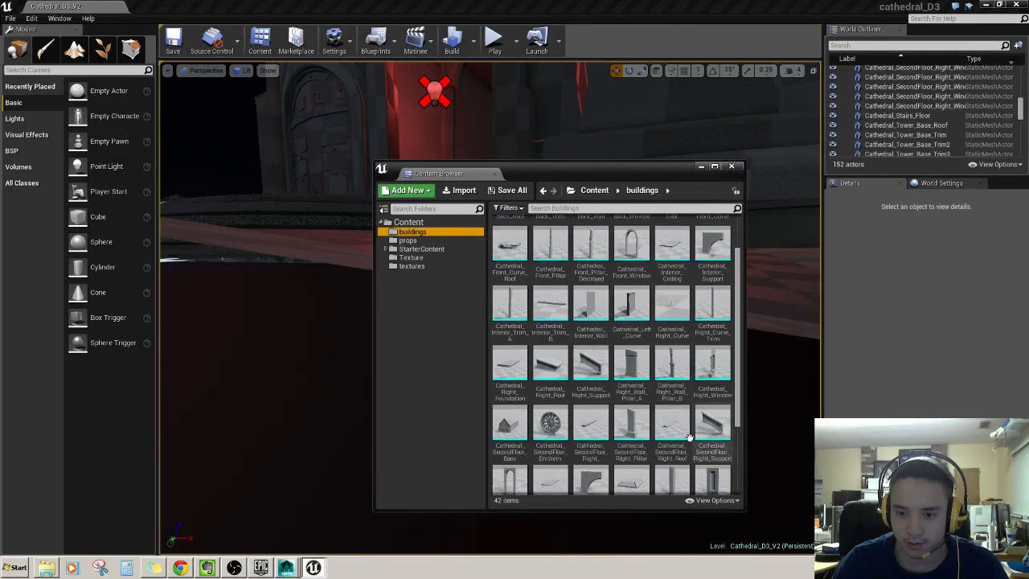
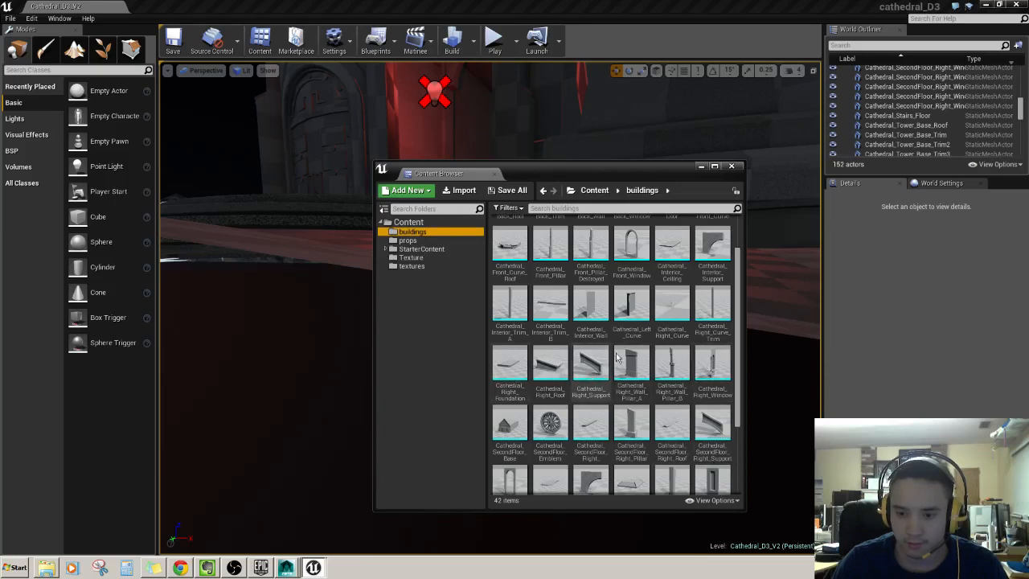
pyautogui.click(676, 305)
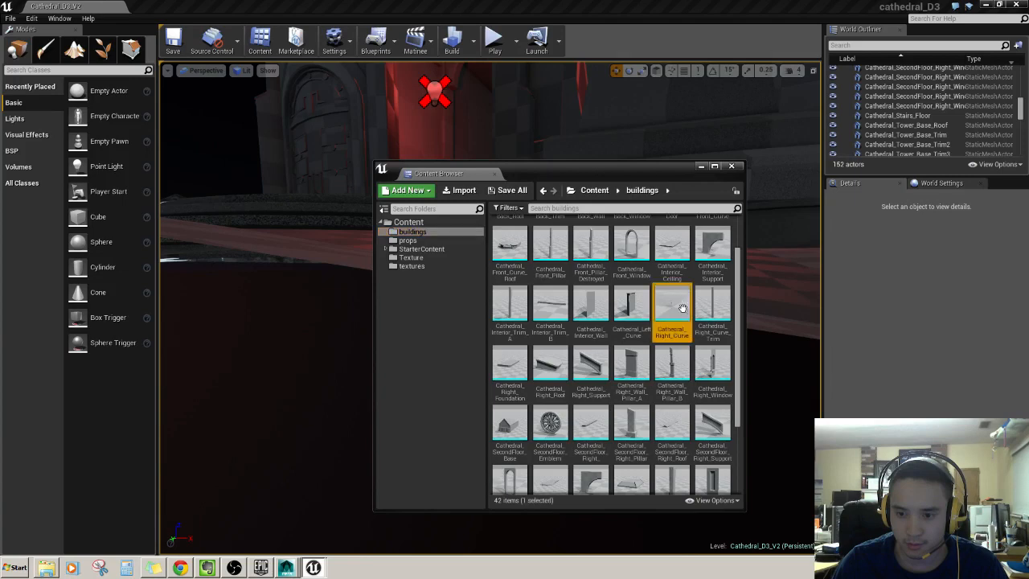
# - Switch to Maya and select the curved brick wall Cathedral_Right_Curve
pyautogui.click(287, 567)
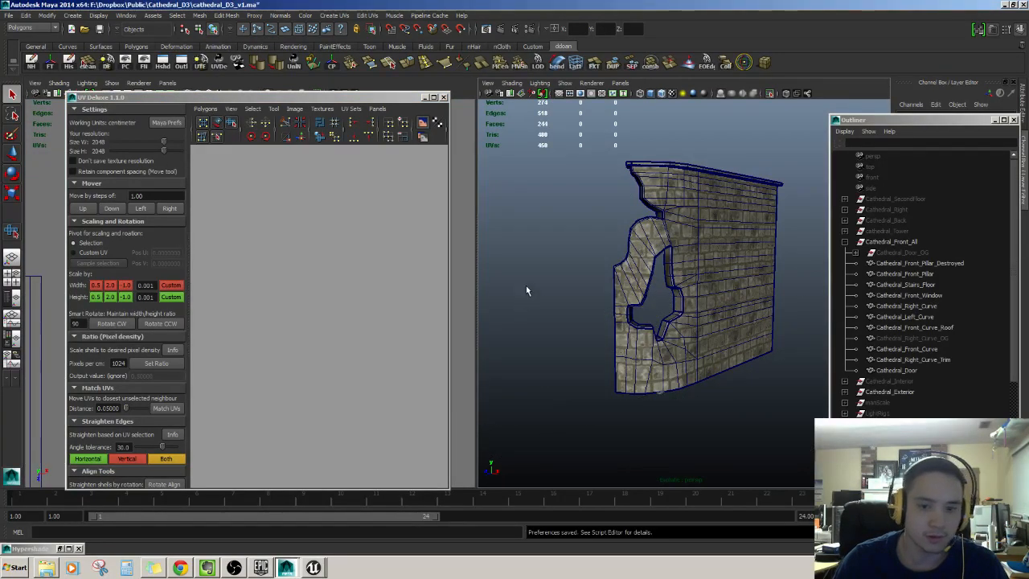
pyautogui.click(651, 273)
pyautogui.press('w')
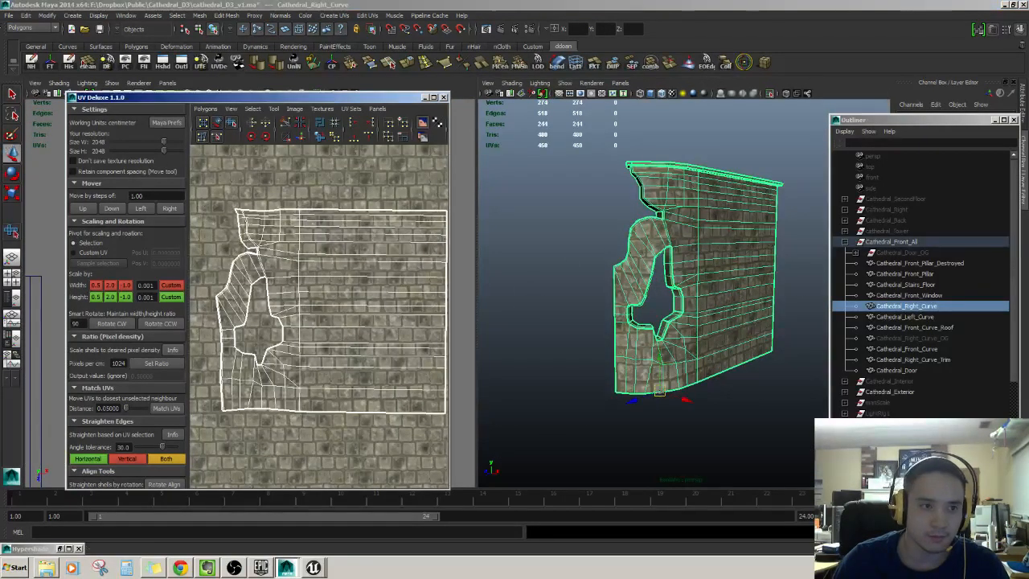
# - Export the selected wall as FBX again, replacing Cathedral_Right_Curve.fbx in the Content/buildings folder
pyautogui.click(12, 16)
pyautogui.click(41, 136)
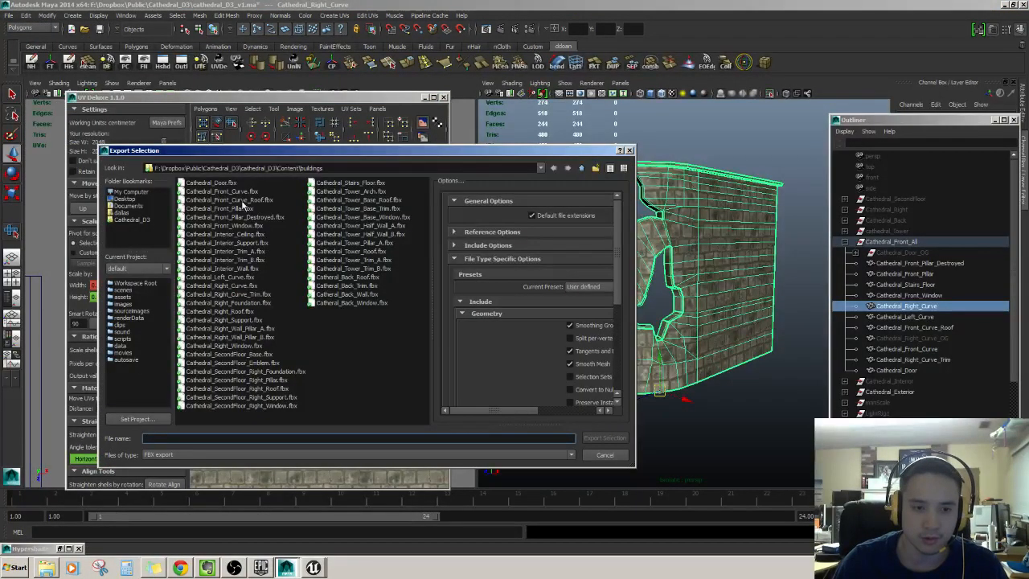
pyautogui.click(241, 287)
pyautogui.click(599, 437)
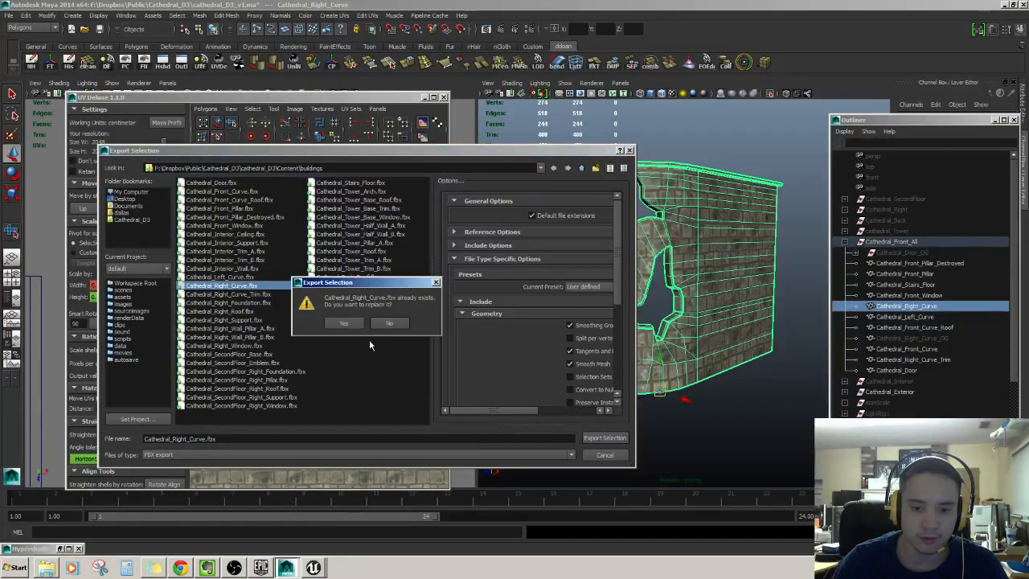
pyautogui.click(353, 320)
# - Switch to the Unreal editor, minimize the Content Browser and select the Cathedral_Right_Curve wall beside the cathedral door
pyautogui.click(314, 568)
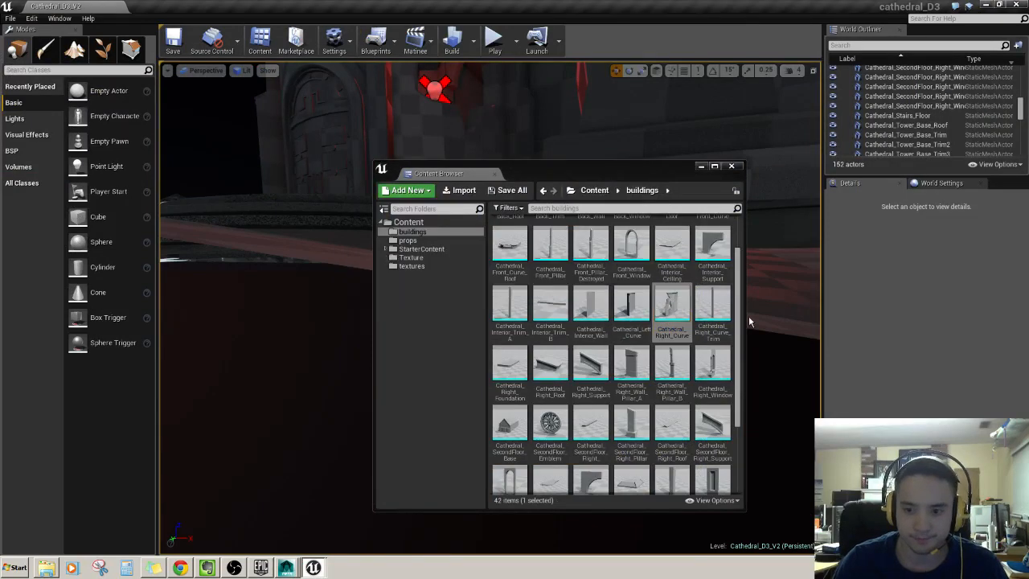
pyautogui.moveTo(587, 119); pyautogui.dragTo(594, 141, button='right')
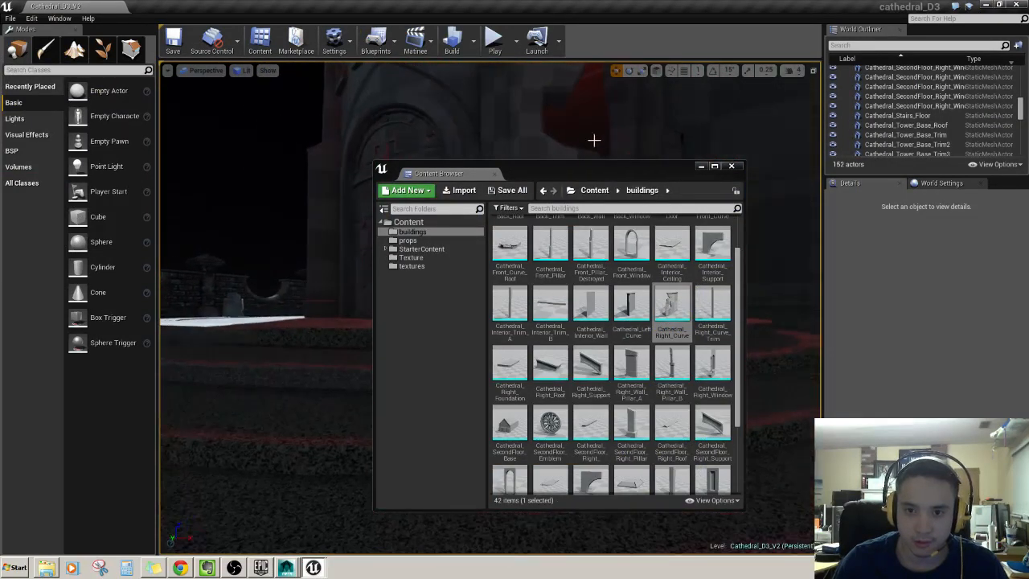
pyautogui.click(700, 167)
pyautogui.moveTo(643, 209); pyautogui.dragTo(667, 201, button='right')
pyautogui.moveTo(458, 137); pyautogui.dragTo(455, 178, button='right')
pyautogui.click(453, 131)
pyautogui.scroll(-1, 914, 386)
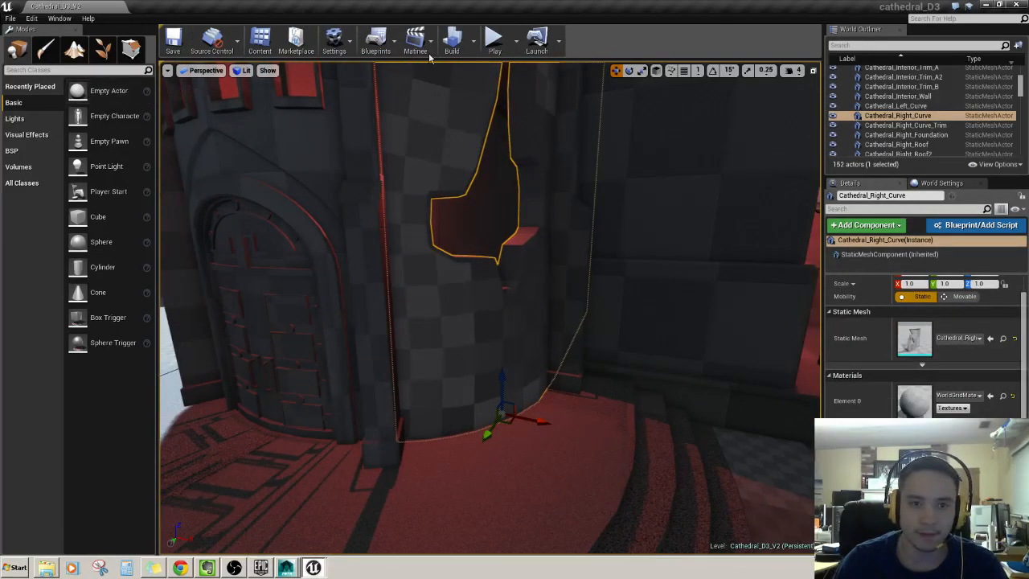
# - Reopen the Content Browser, check the Texture folder and display the contents of the textures folder
pyautogui.click(261, 45)
pyautogui.click(411, 257)
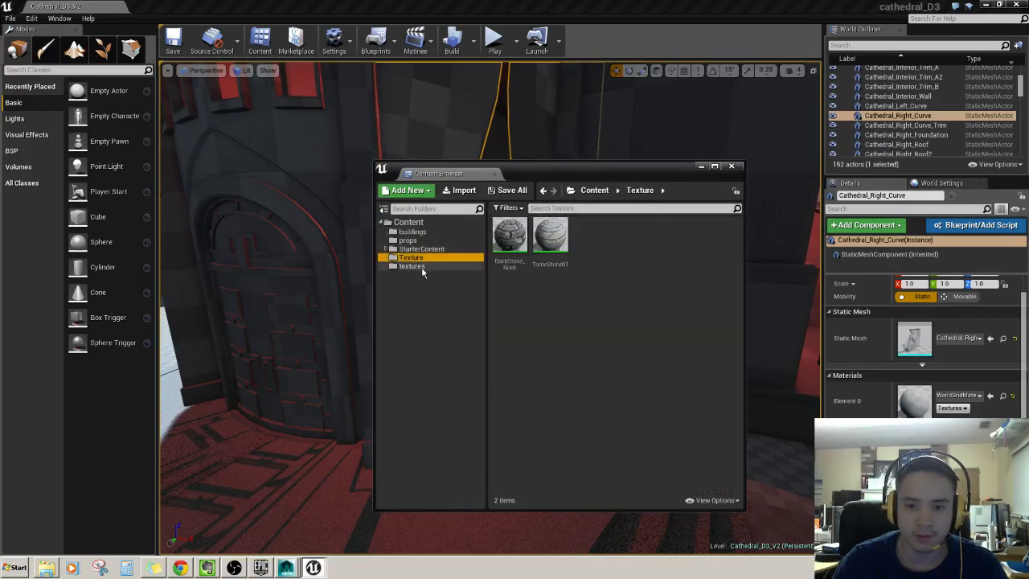
pyautogui.click(418, 266)
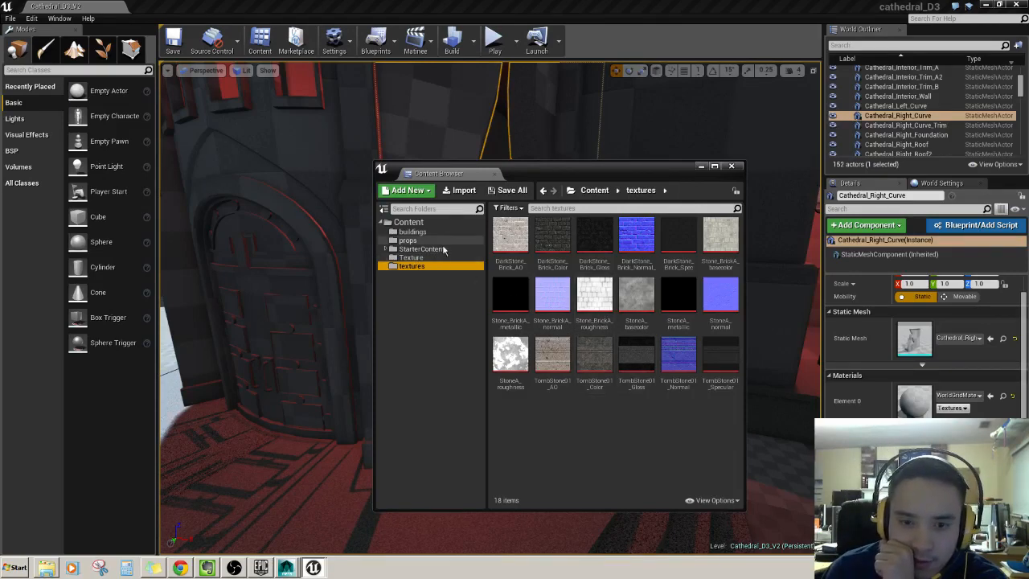
pyautogui.click(412, 257)
pyautogui.rightClick(568, 299)
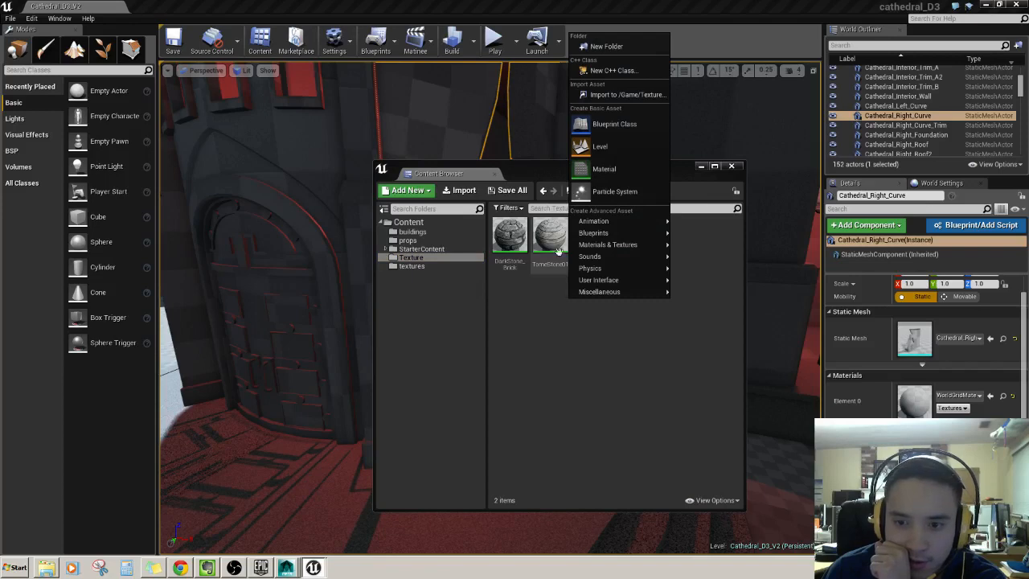
pyautogui.click(603, 169)
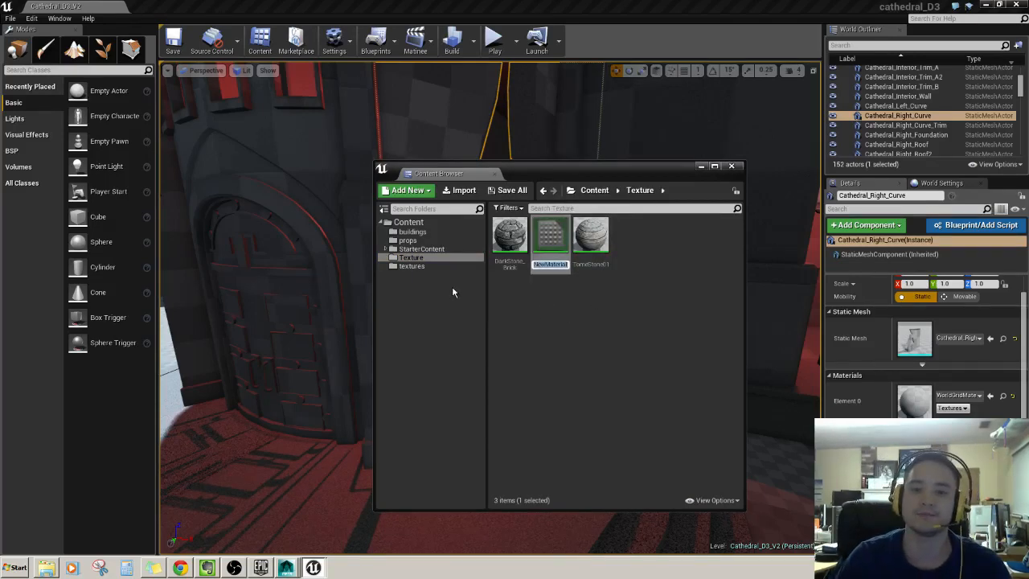
pyautogui.press('Return')
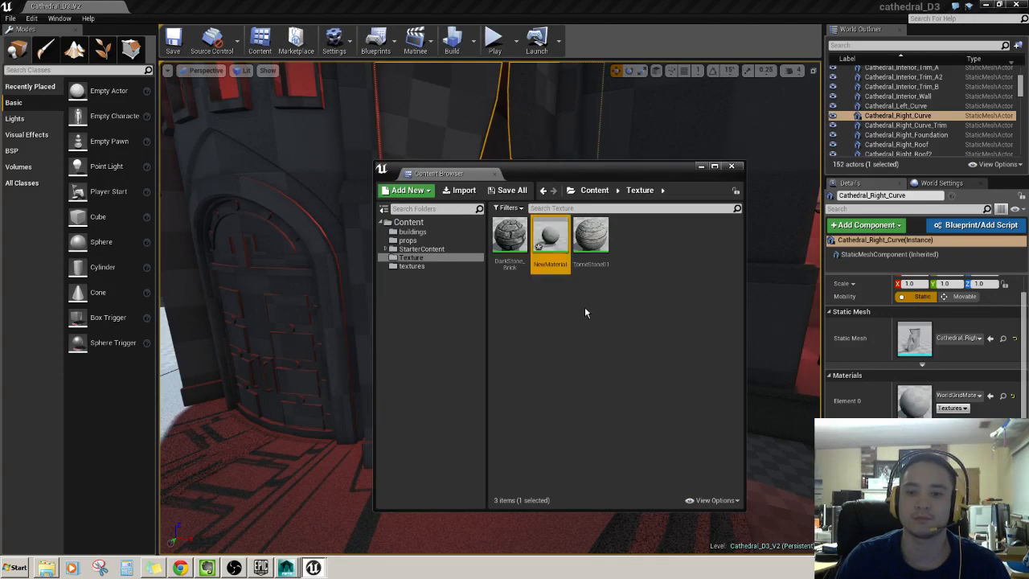
pyautogui.press('Delete')
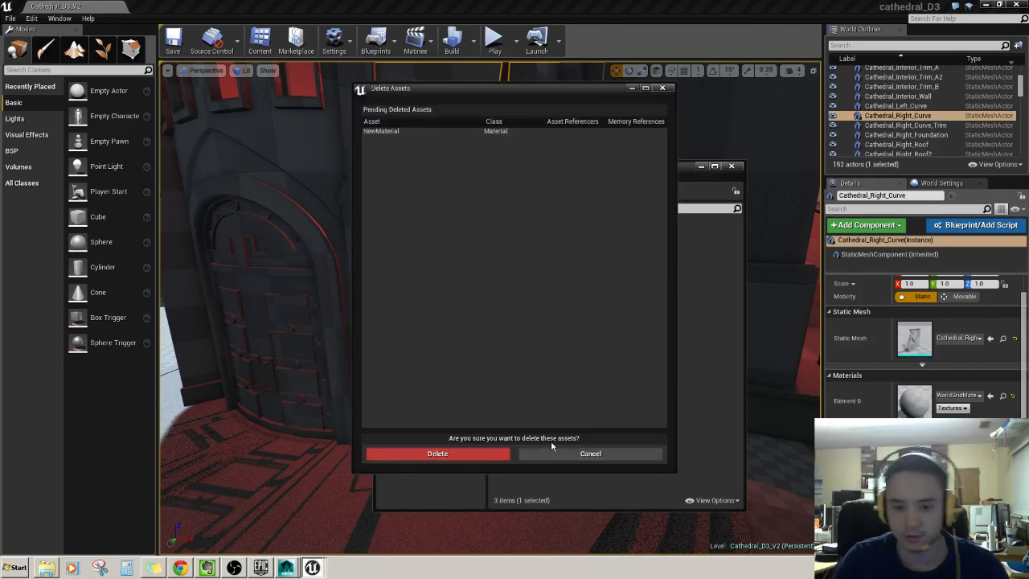
pyautogui.click(471, 453)
# - Create a material named Stone_BrickA from the Stone_BrickA_basecolor texture in the textures folder
pyautogui.click(412, 266)
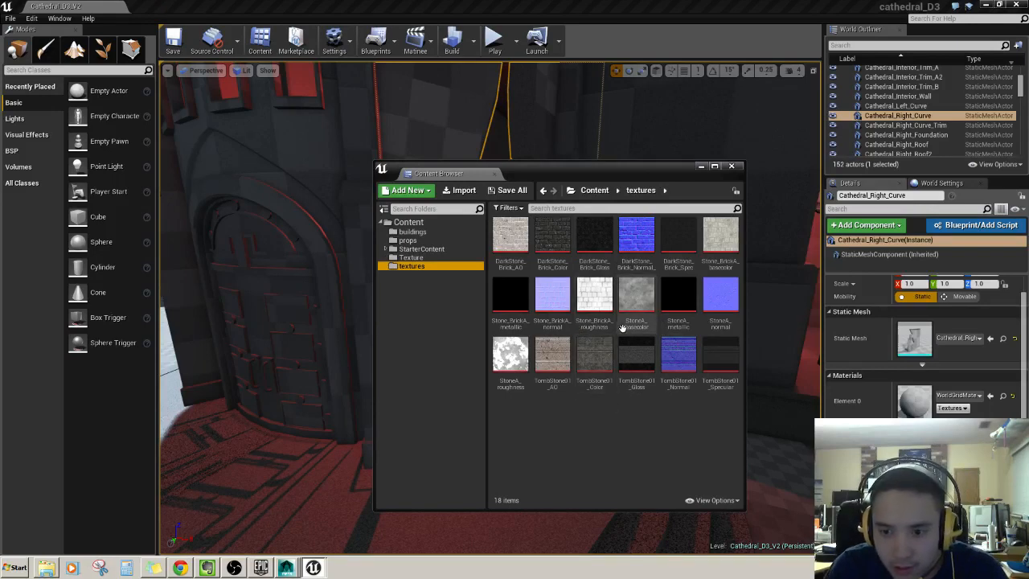
pyautogui.click(716, 239)
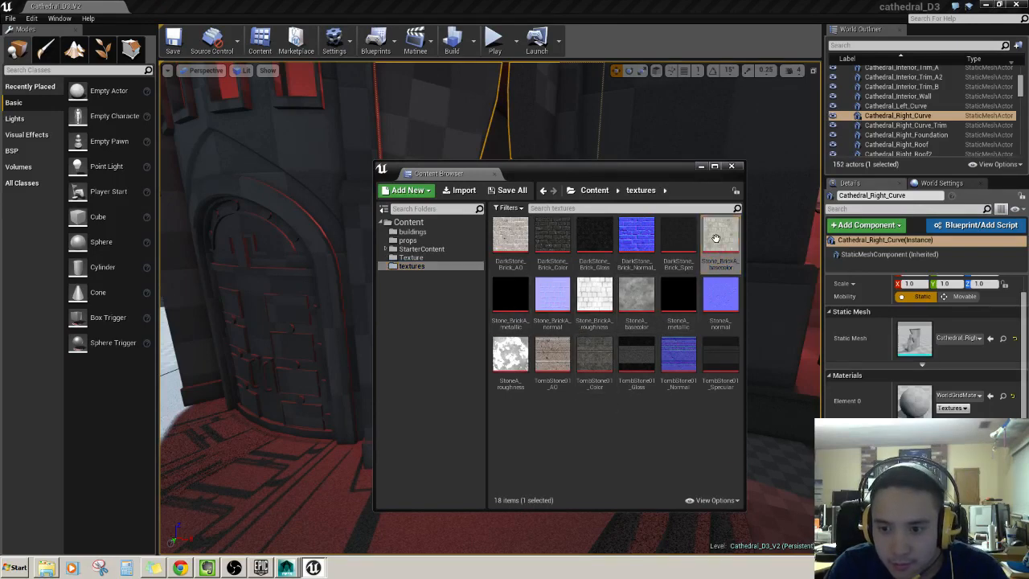
pyautogui.rightClick(718, 241)
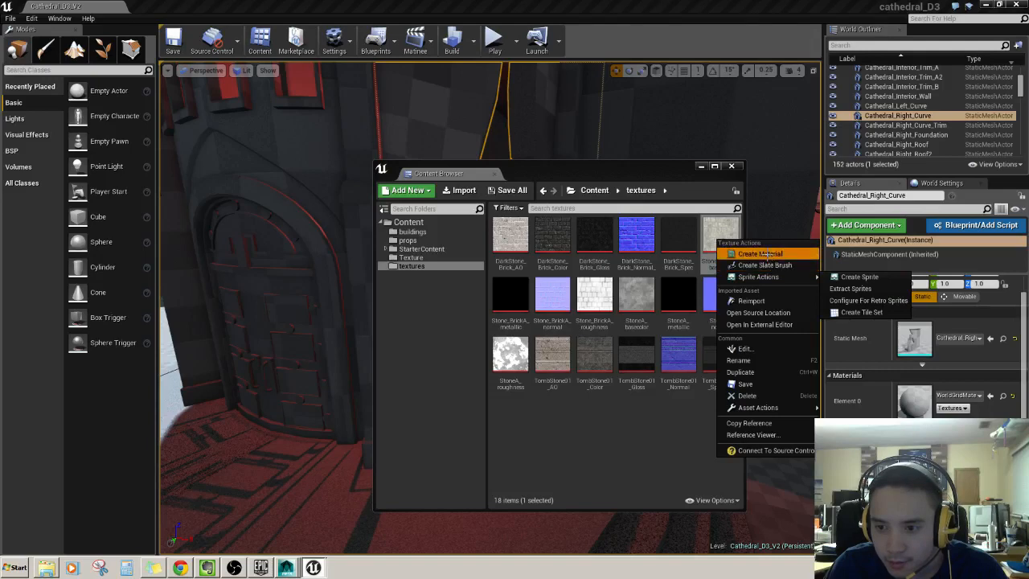
pyautogui.click(756, 252)
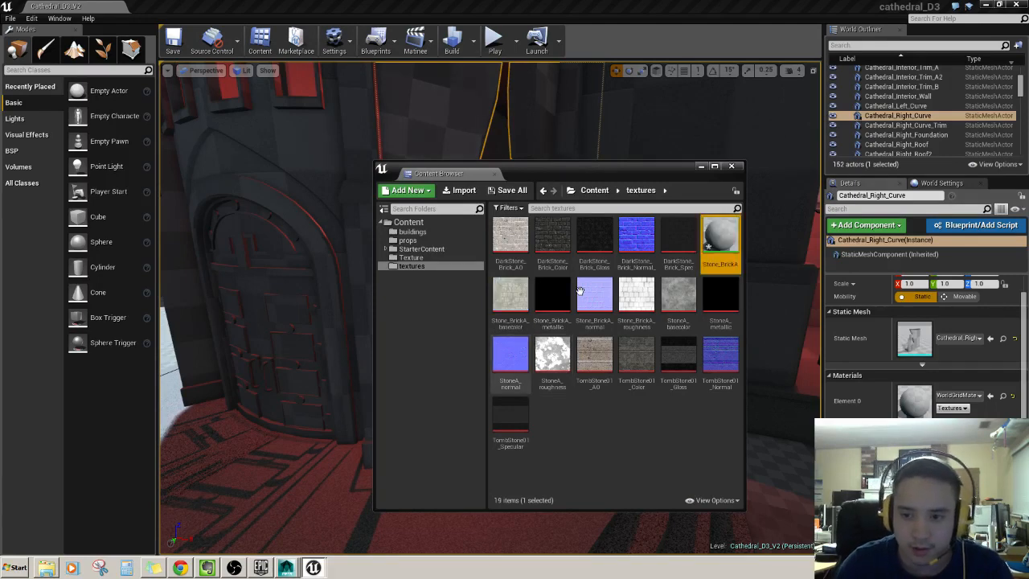
# - Move the Stone_BrickA material into the Texture folder and open that folder
pyautogui.moveTo(716, 242); pyautogui.dragTo(410, 264)
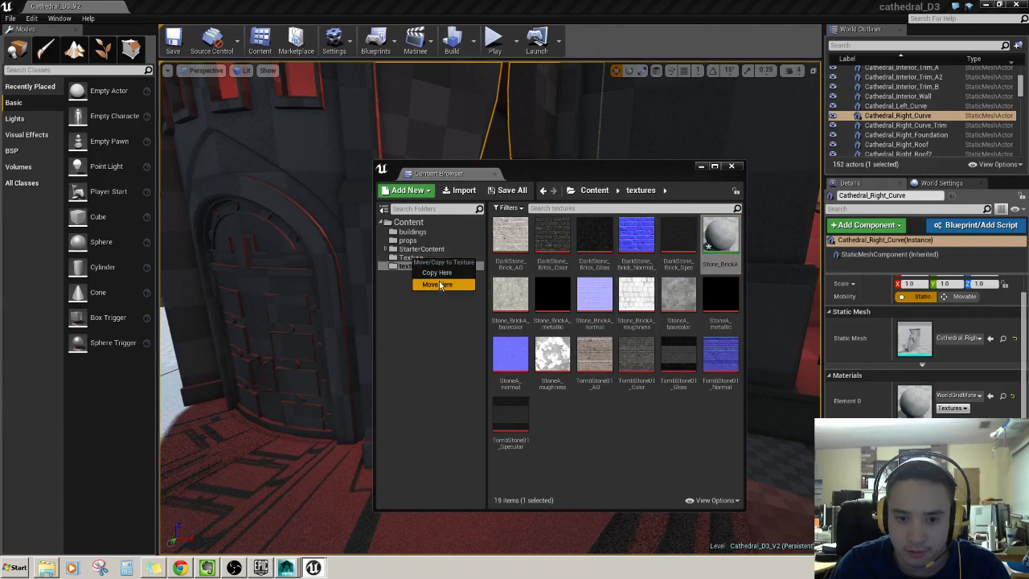
pyautogui.click(441, 285)
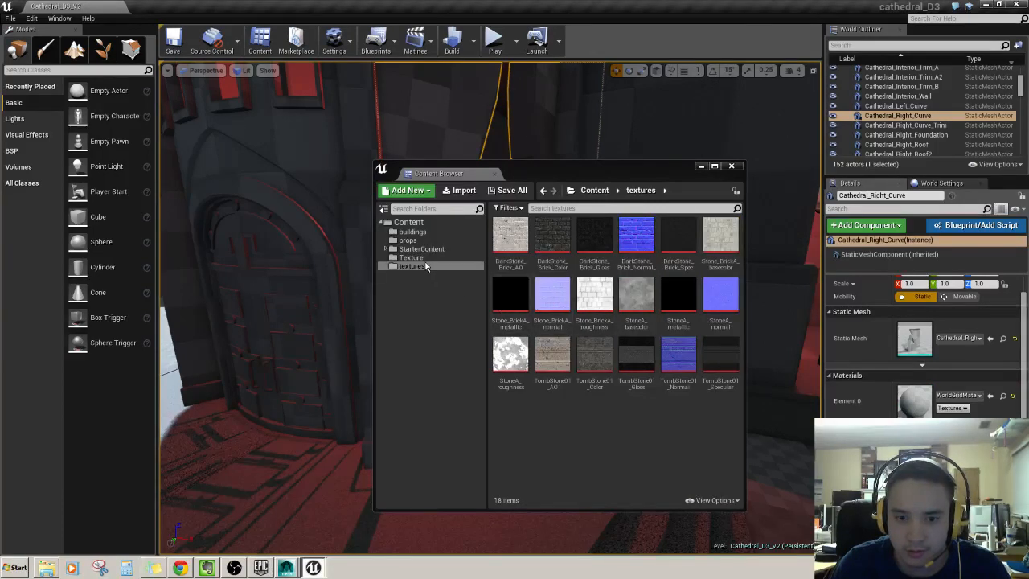
pyautogui.click(425, 258)
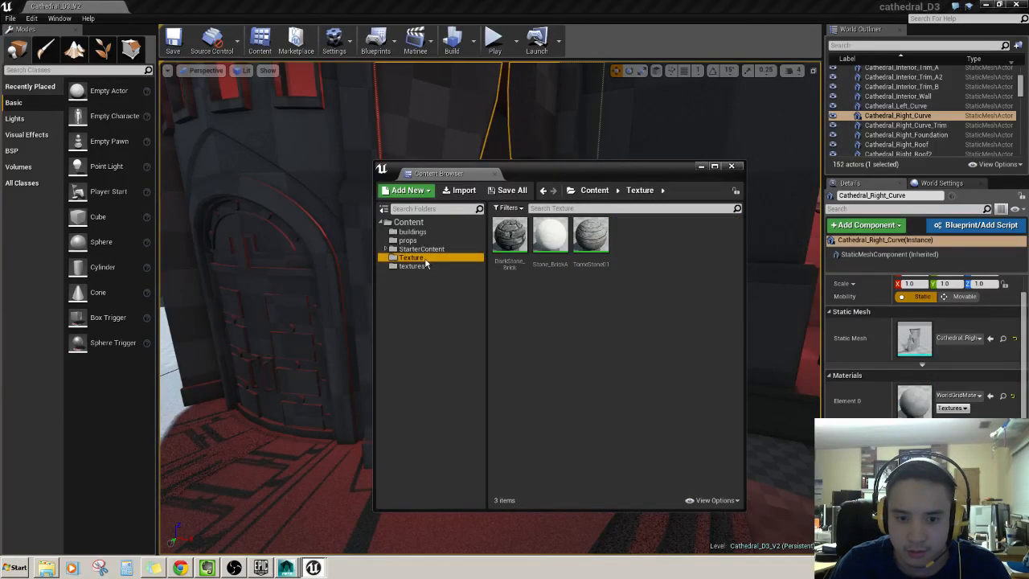
# - Open the Stone_BrickA material for editing and show the textures folder beside its node graph
pyautogui.click(549, 243)
pyautogui.doubleClick(551, 251)
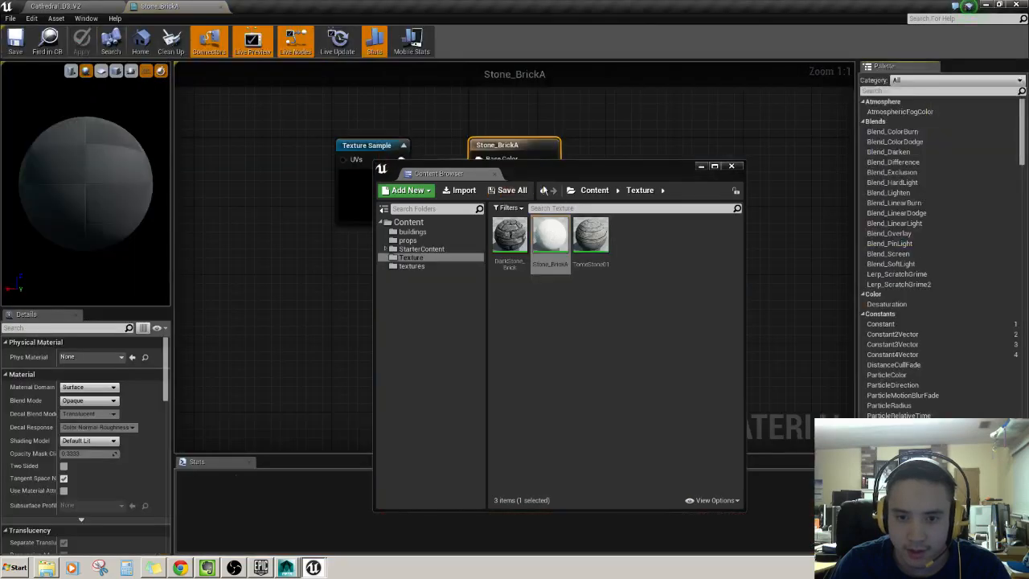
pyautogui.moveTo(523, 173); pyautogui.dragTo(788, 164)
pyautogui.click(675, 245)
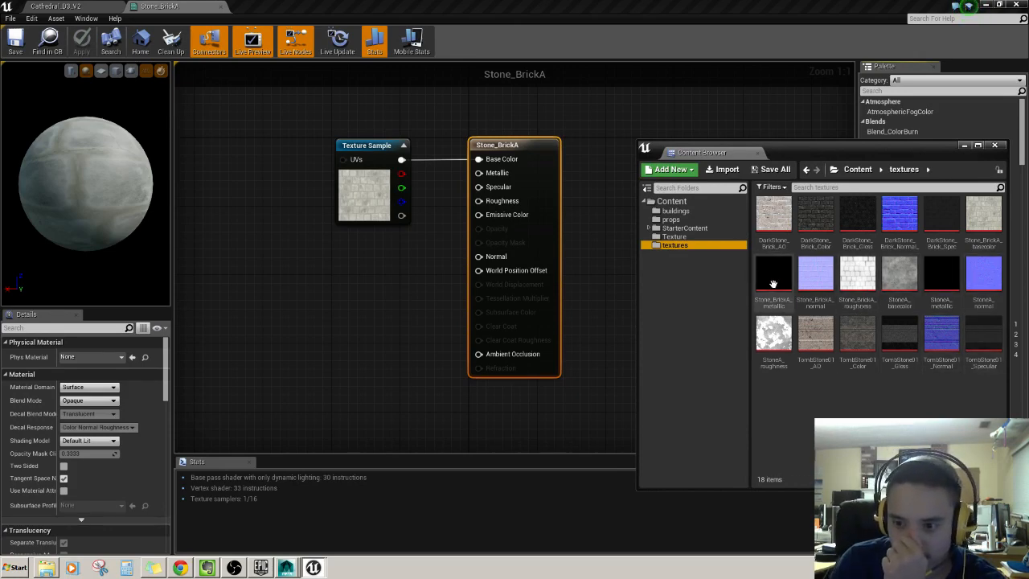
# - Add the Stone_BrickA_metallic and Stone_BrickA_normal textures to the graph and connect them to the material's Metallic and Normal inputs
pyautogui.moveTo(773, 277); pyautogui.dragTo(346, 262)
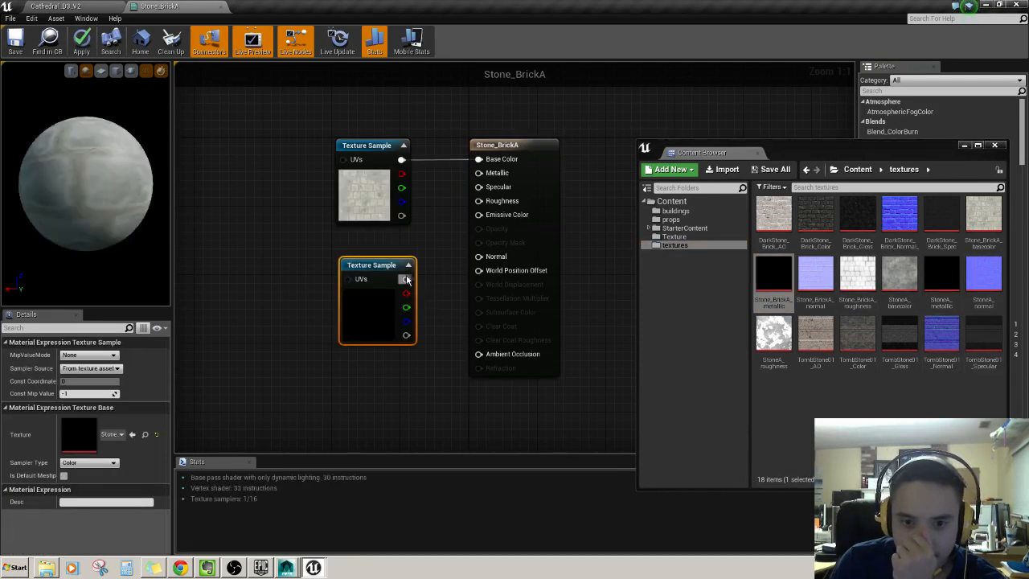
pyautogui.moveTo(406, 279); pyautogui.dragTo(478, 173)
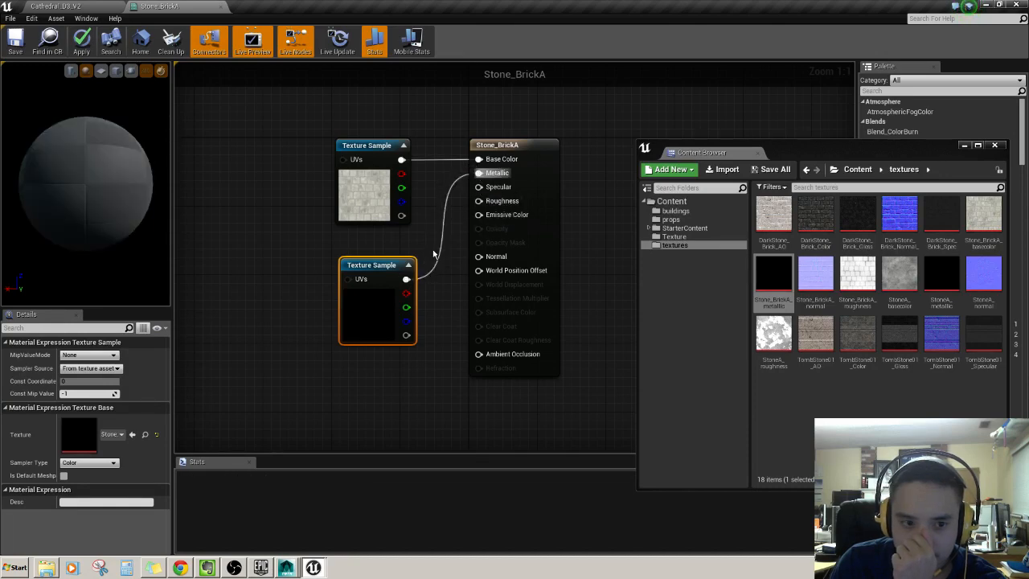
pyautogui.moveTo(813, 275); pyautogui.dragTo(423, 332)
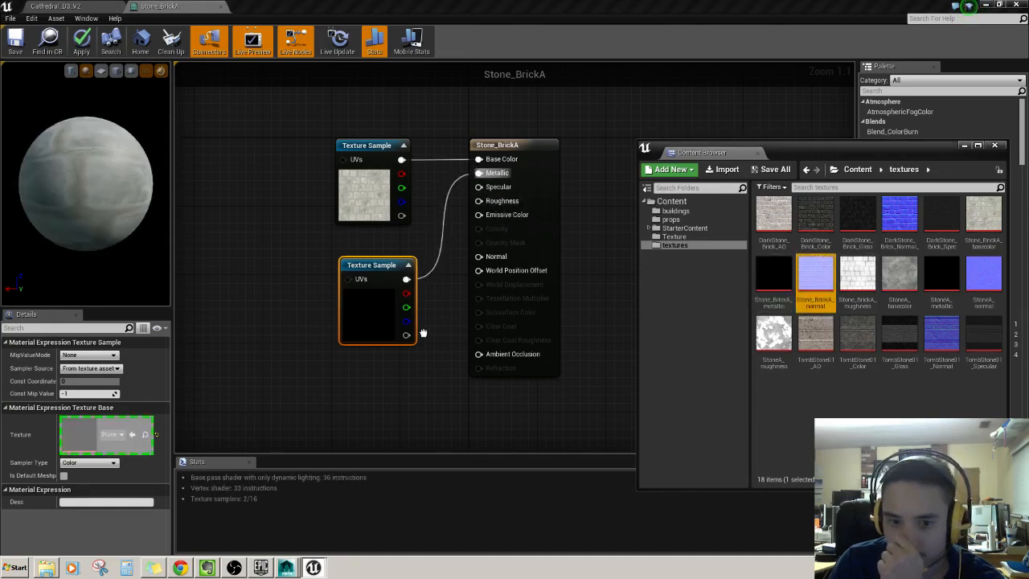
pyautogui.moveTo(259, 242); pyautogui.dragTo(259, 242)
pyautogui.moveTo(322, 251); pyautogui.dragTo(479, 256)
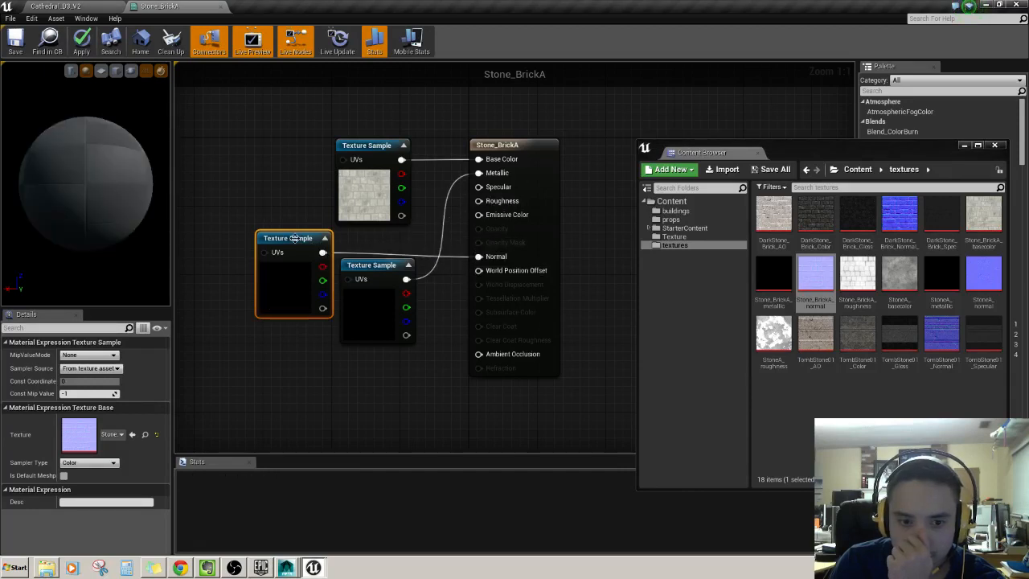
pyautogui.moveTo(295, 238); pyautogui.dragTo(278, 231)
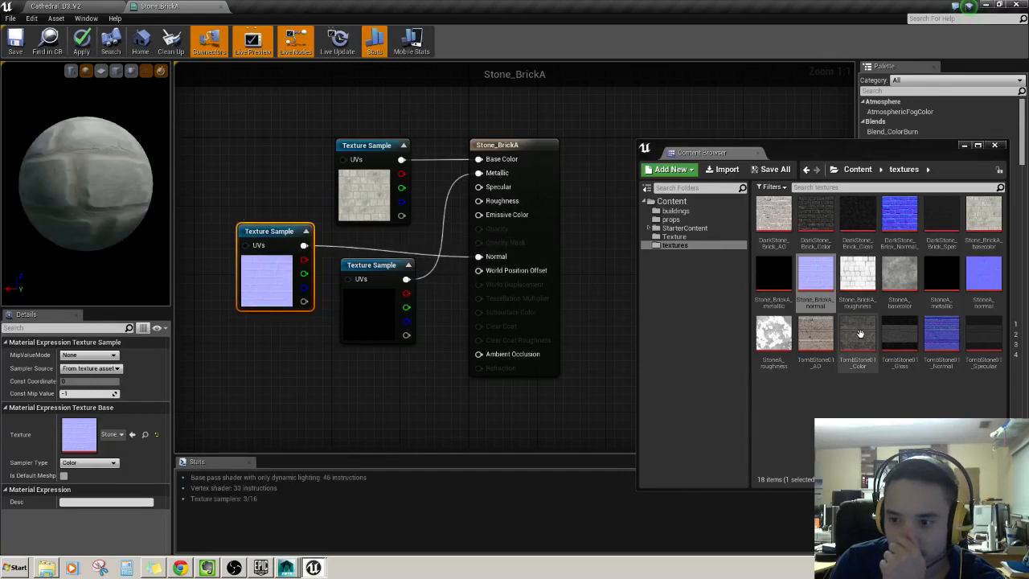
# - Add the Stone_BrickA_roughness texture to the graph, connect it to the material's Roughness input, and shift the metallic texture node closer to the material node
pyautogui.moveTo(858, 280); pyautogui.dragTo(480, 200)
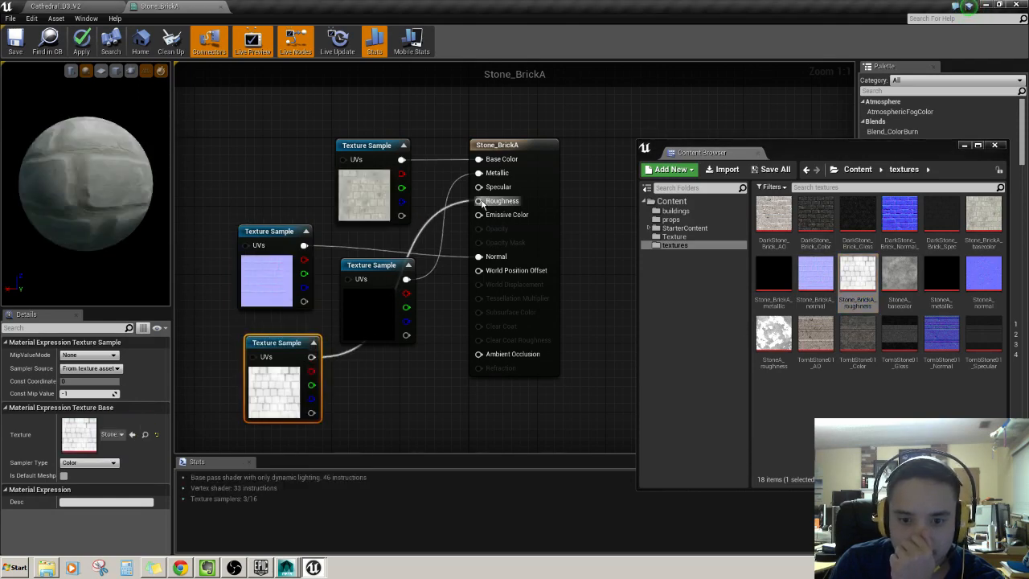
pyautogui.moveTo(91, 145); pyautogui.dragTo(97, 217)
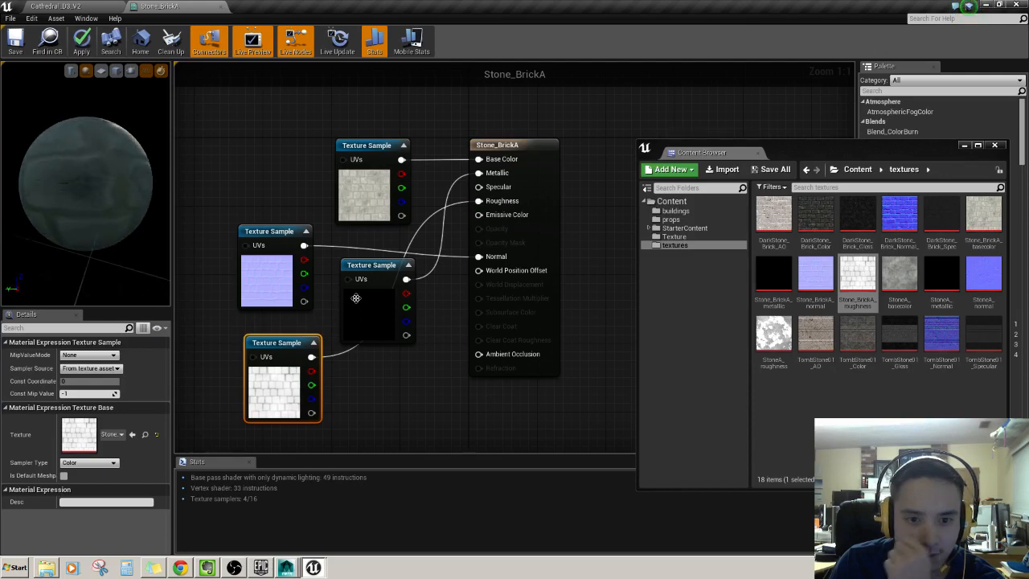
pyautogui.moveTo(369, 270); pyautogui.dragTo(394, 268)
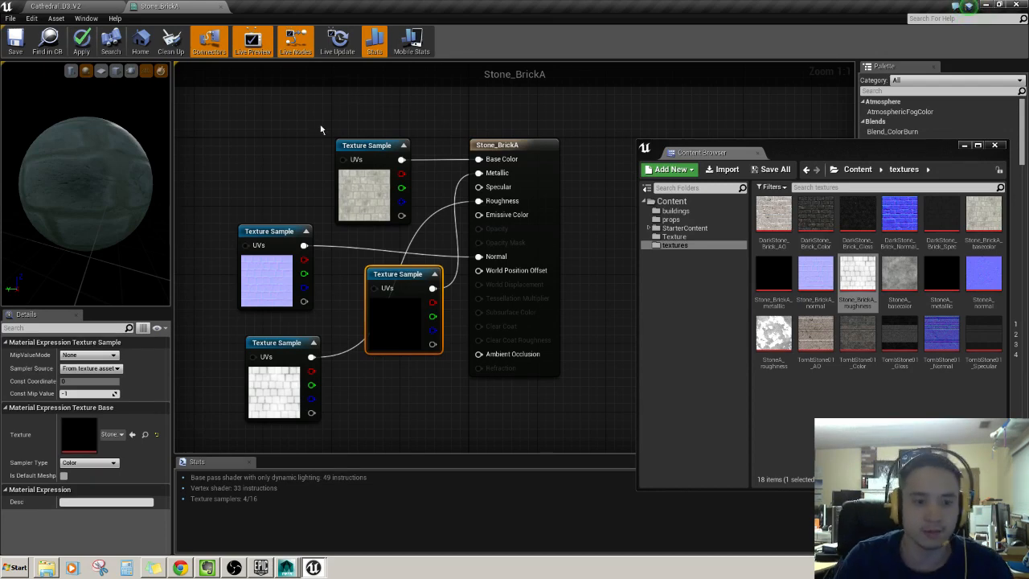
pyautogui.click(289, 152)
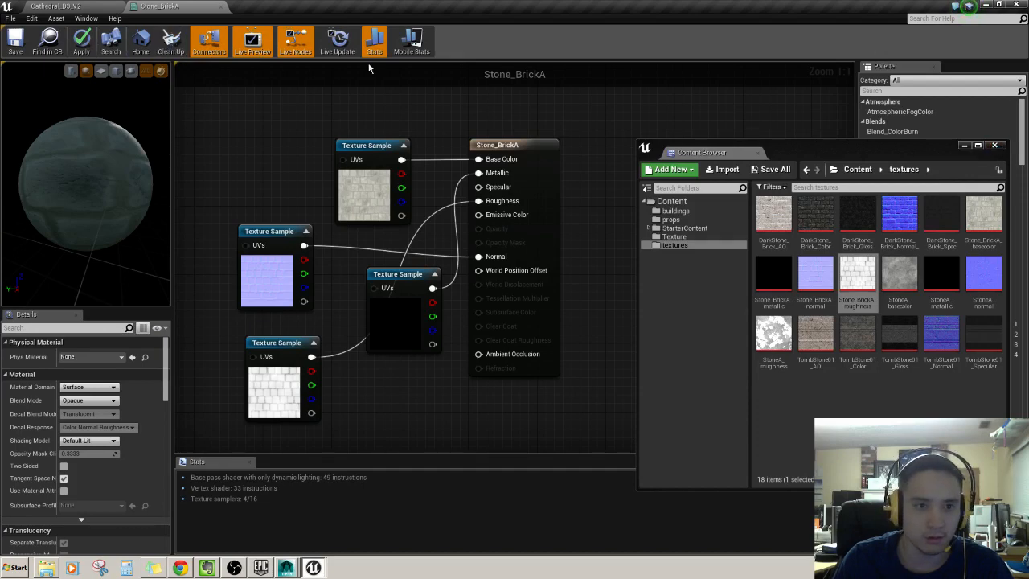
# - Save the Stone_BrickA material and close the floating Content Browser window
pyautogui.click(22, 48)
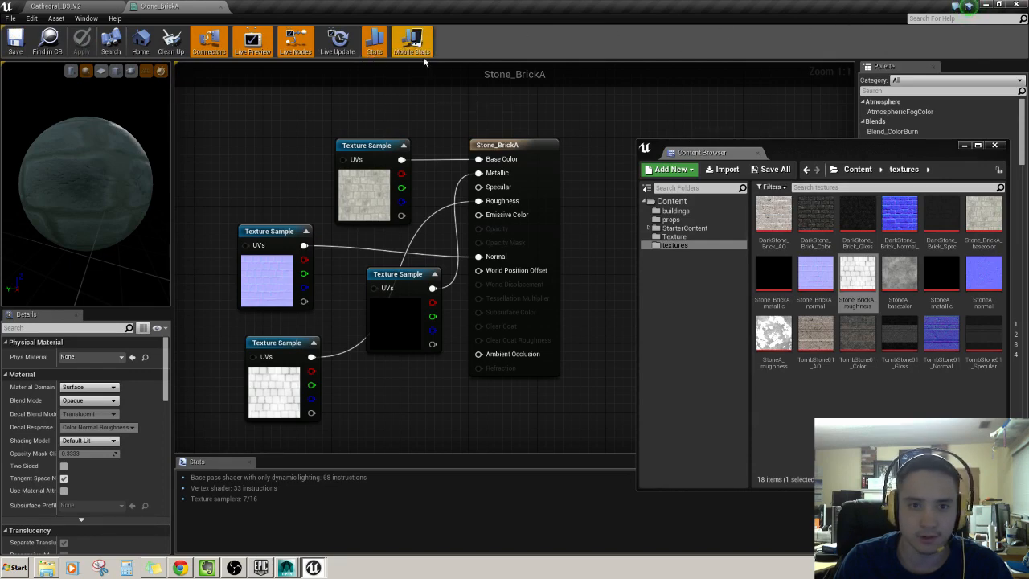
pyautogui.click(994, 146)
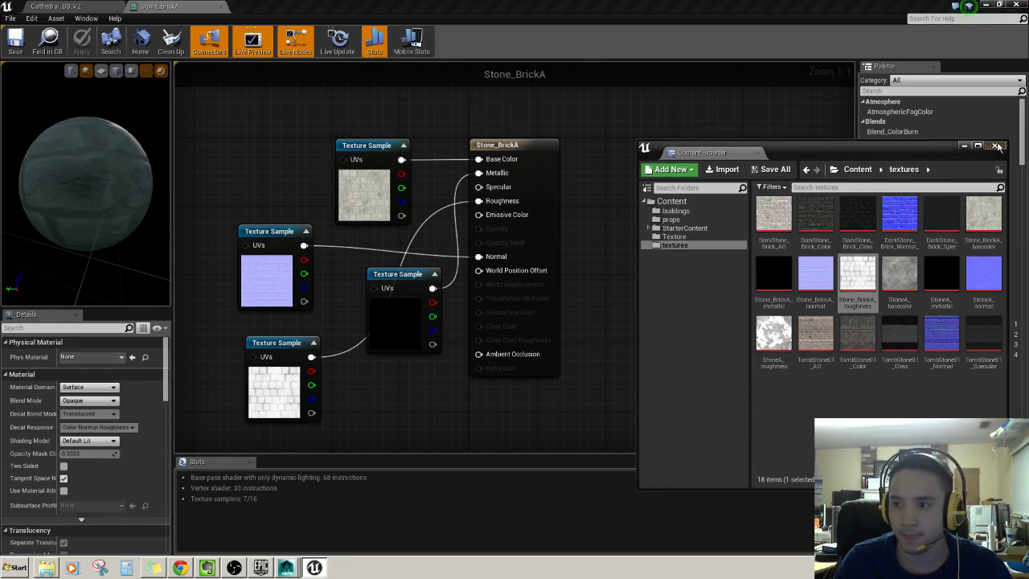
pyautogui.scroll(-5, 635, 302)
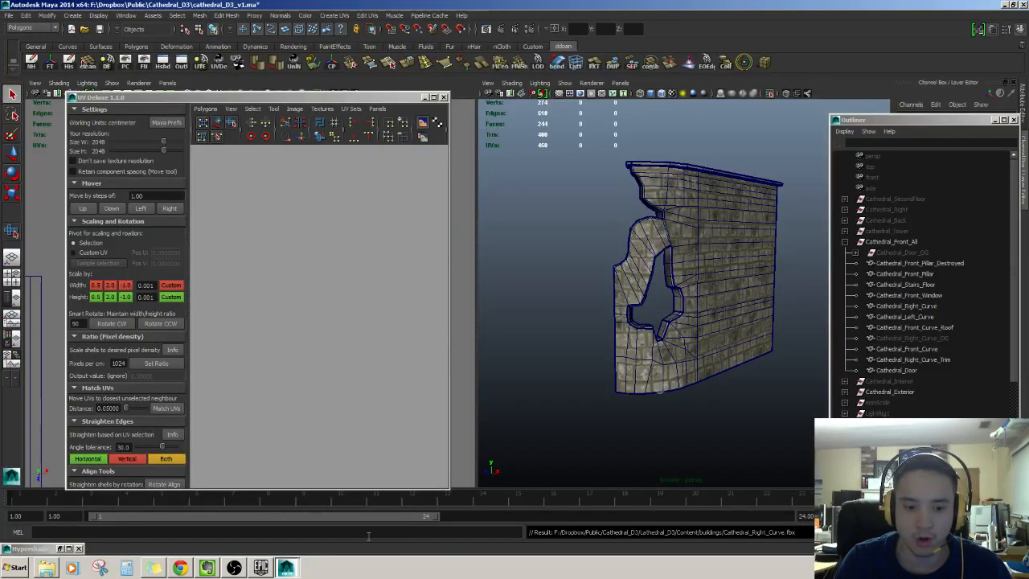
# - Switch to Unreal Engine, open the cathedral_D3 project and load the Cathedral_D3_V2 level from its content
pyautogui.click(261, 567)
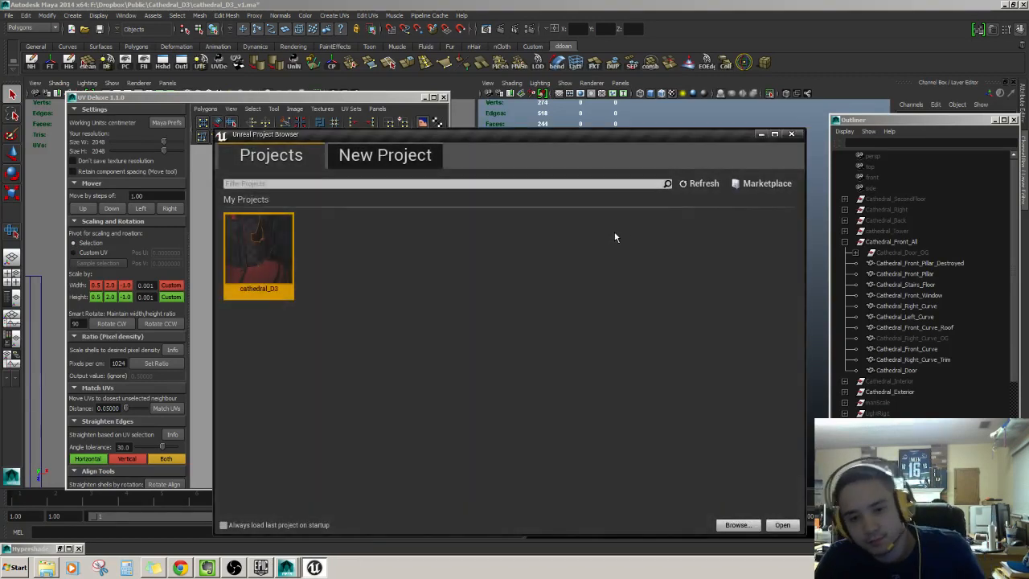
pyautogui.doubleClick(275, 257)
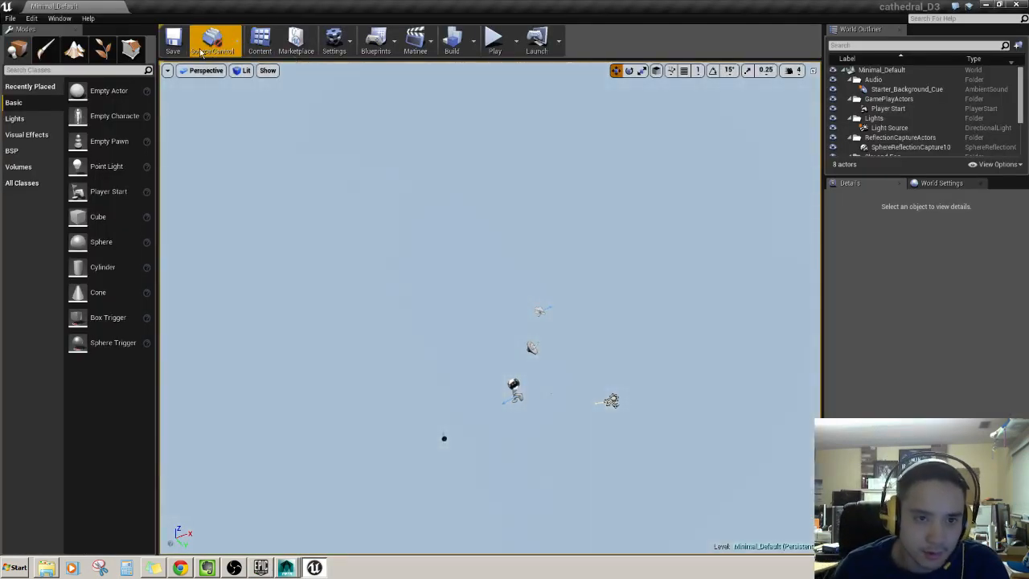
pyautogui.click(259, 40)
pyautogui.moveTo(786, 148); pyautogui.dragTo(666, 162)
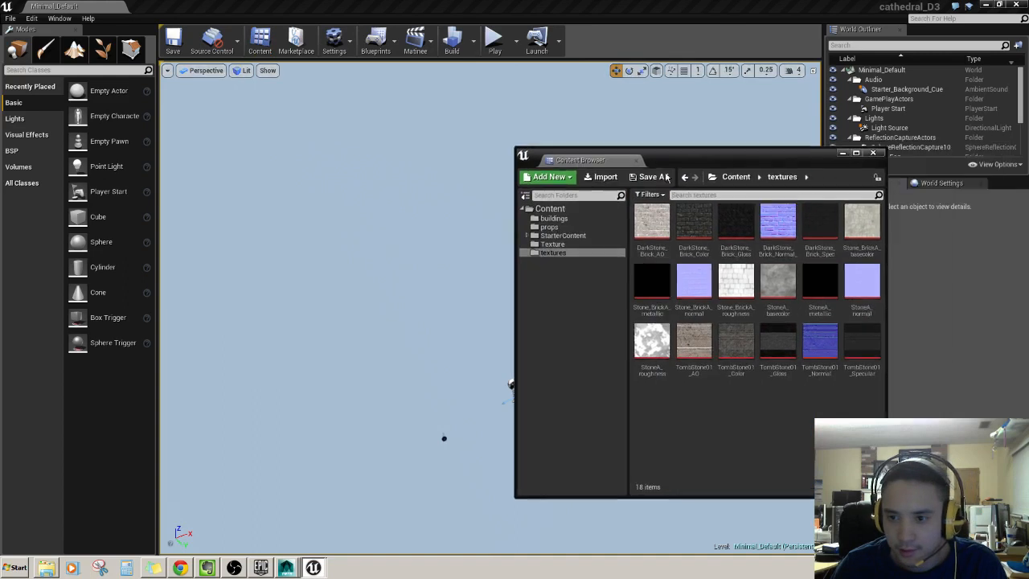
pyautogui.click(550, 208)
pyautogui.click(657, 288)
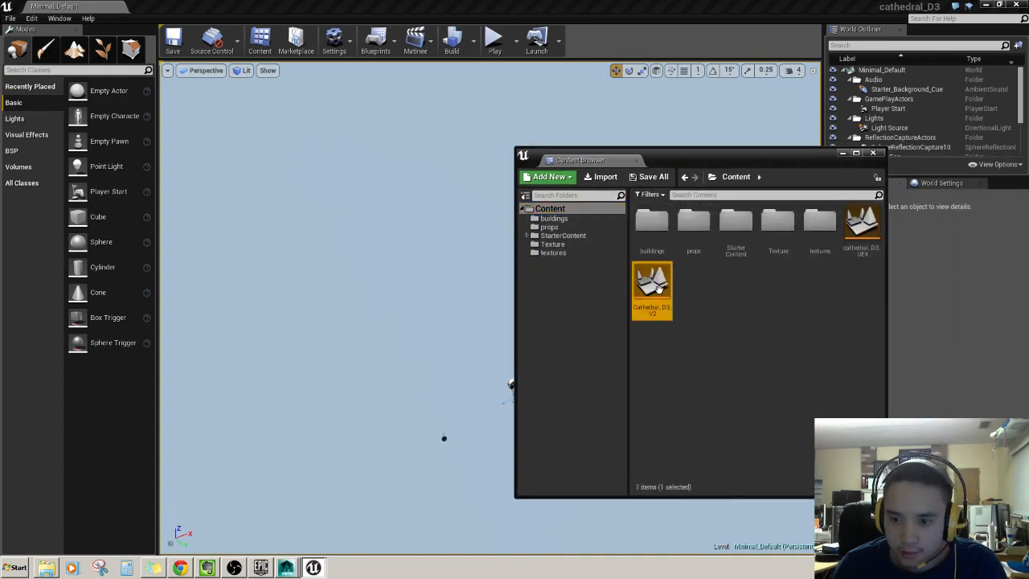
pyautogui.doubleClick(658, 288)
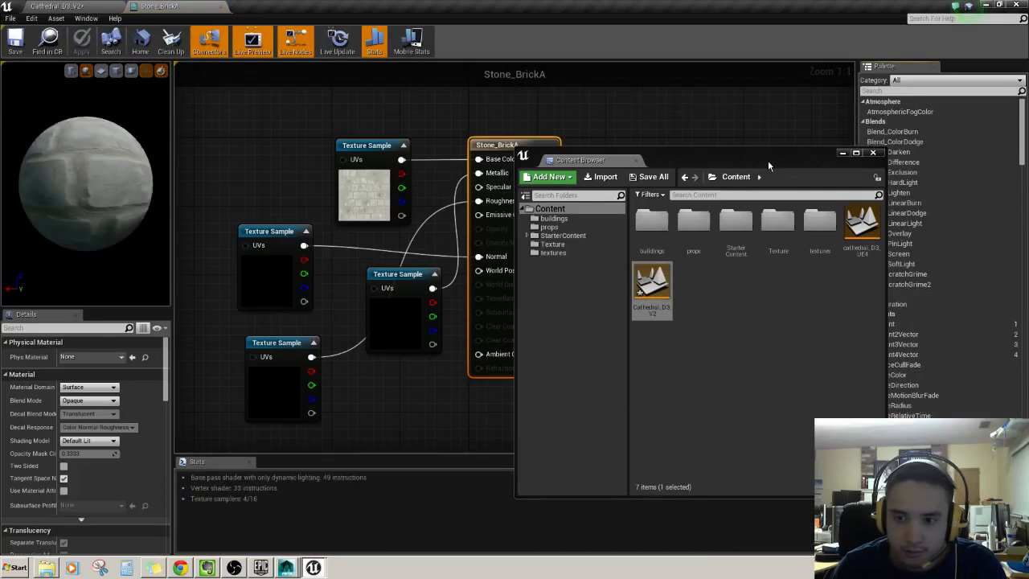
# - Clear the content browser out of the way, save the Stone_BrickA material and close its editor
pyautogui.moveTo(768, 160); pyautogui.dragTo(635, 187)
pyautogui.click(746, 184)
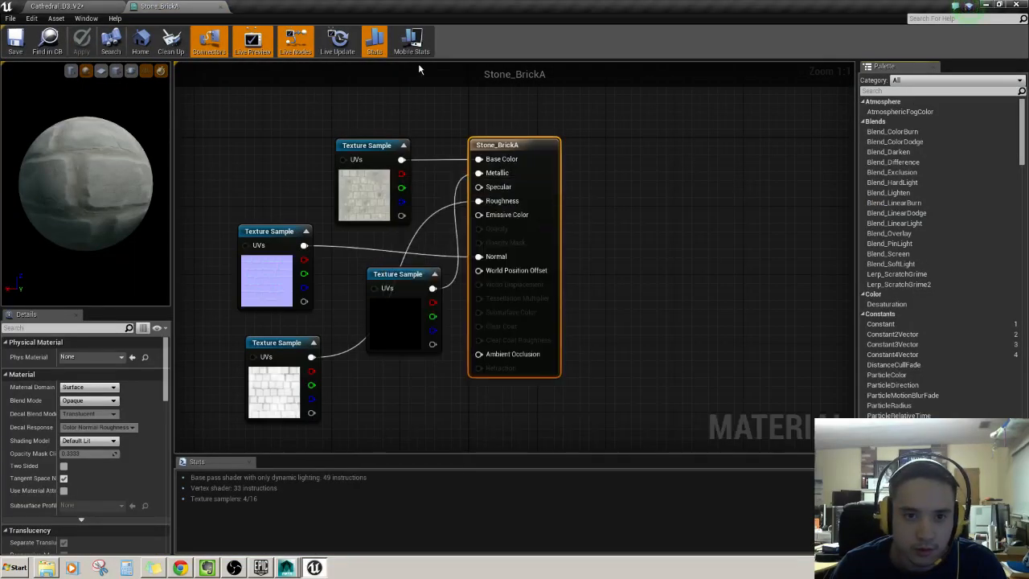
pyautogui.click(17, 42)
pyautogui.scroll(-4, 501, 301)
pyautogui.scroll(1, 538, 306)
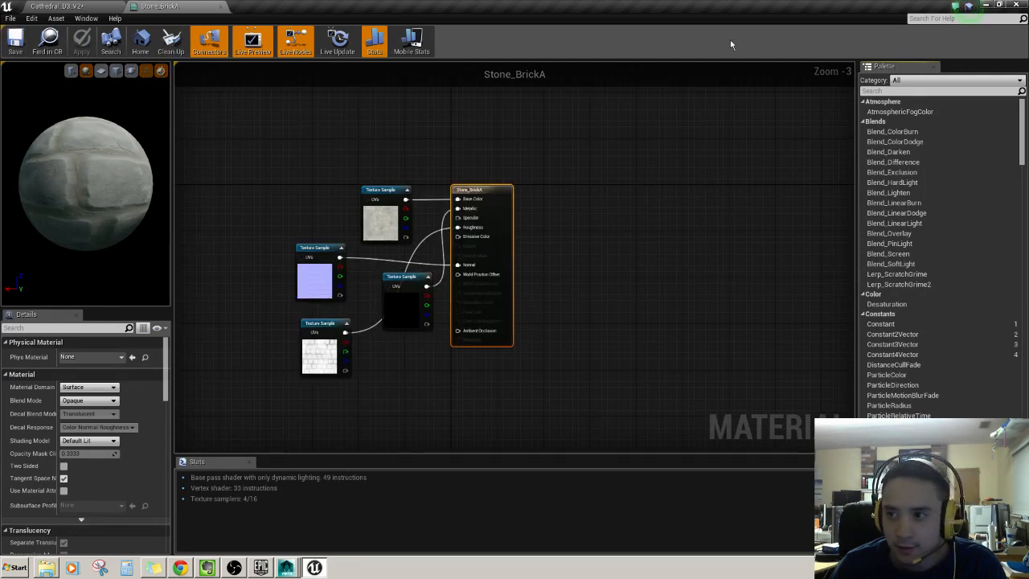
pyautogui.click(221, 7)
# - Apply the Stone_BrickA material from the Texture folder to the Cathedral_Right_Curve mesh in the level
pyautogui.moveTo(539, 250); pyautogui.dragTo(502, 229, button='right')
pyautogui.press('w')
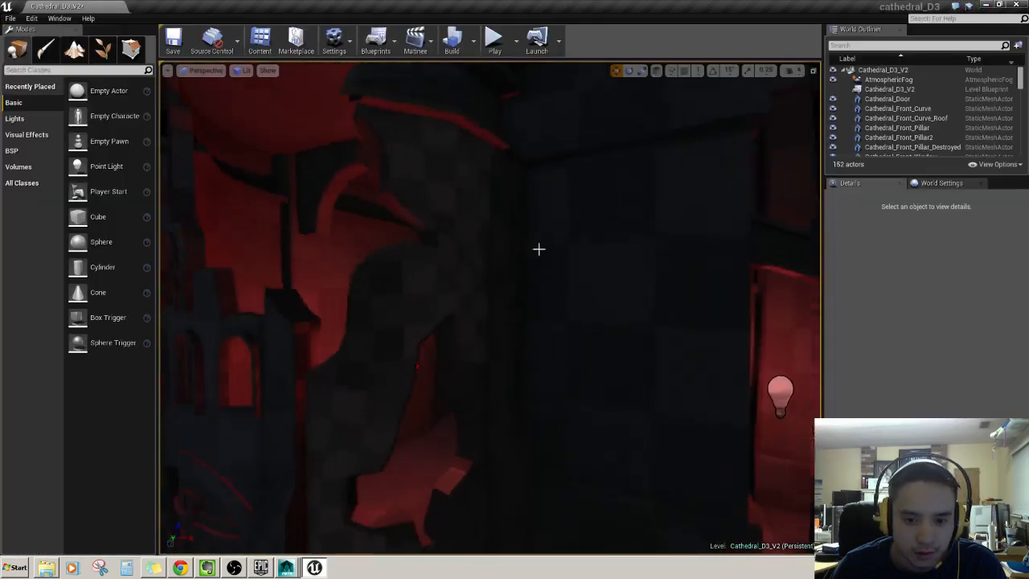
pyautogui.click(503, 249)
pyautogui.press('f')
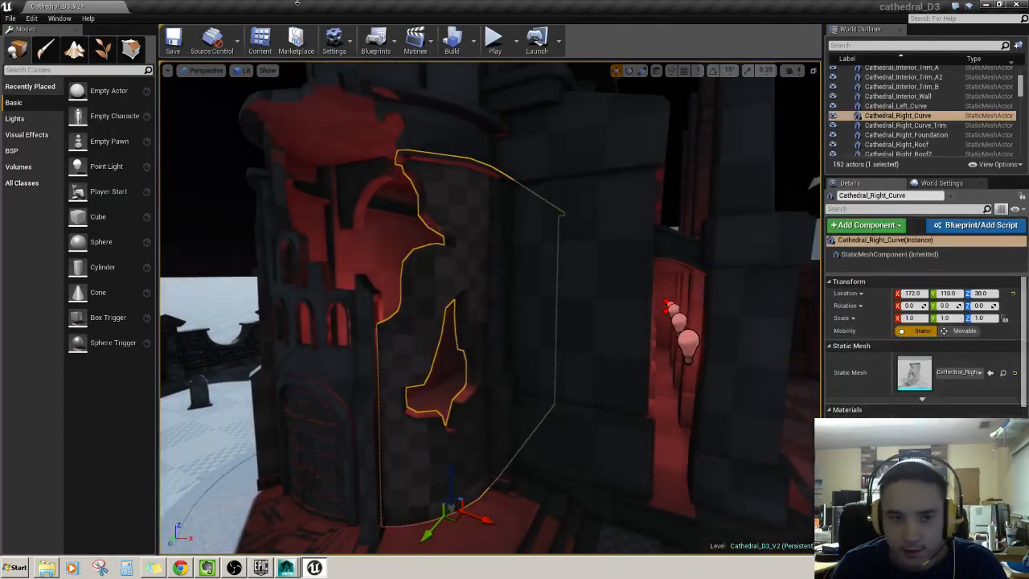
pyautogui.click(260, 40)
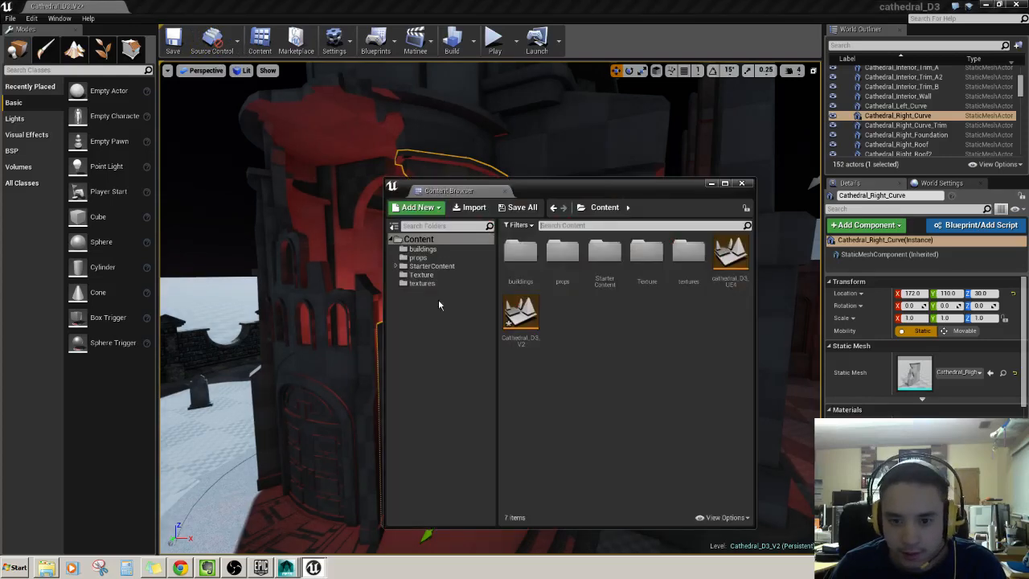
pyautogui.click(431, 267)
pyautogui.click(421, 275)
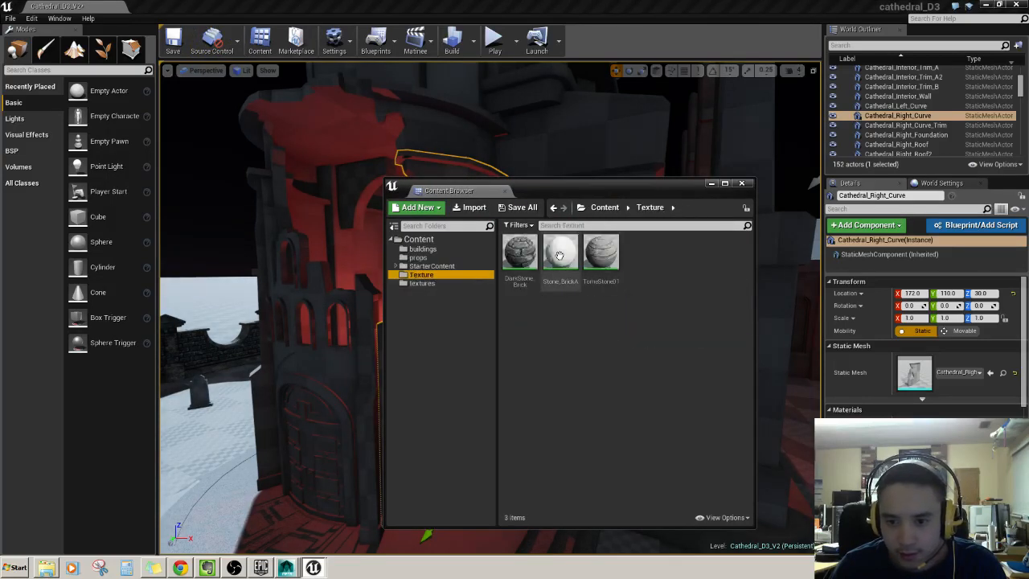
pyautogui.click(559, 256)
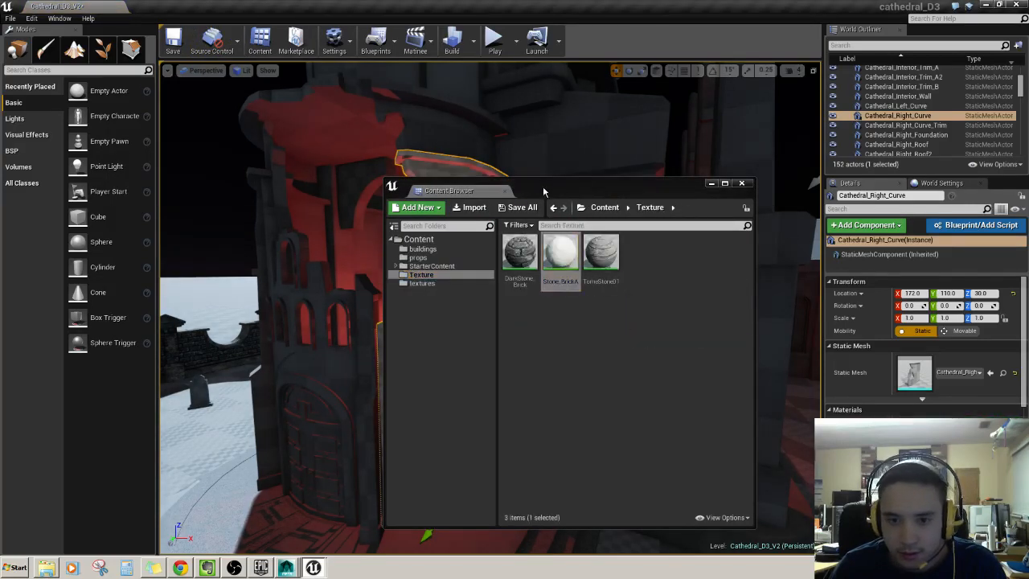
pyautogui.moveTo(544, 191); pyautogui.dragTo(783, 194)
pyautogui.moveTo(442, 254); pyautogui.dragTo(324, 168, button='right')
pyautogui.click(329, 199)
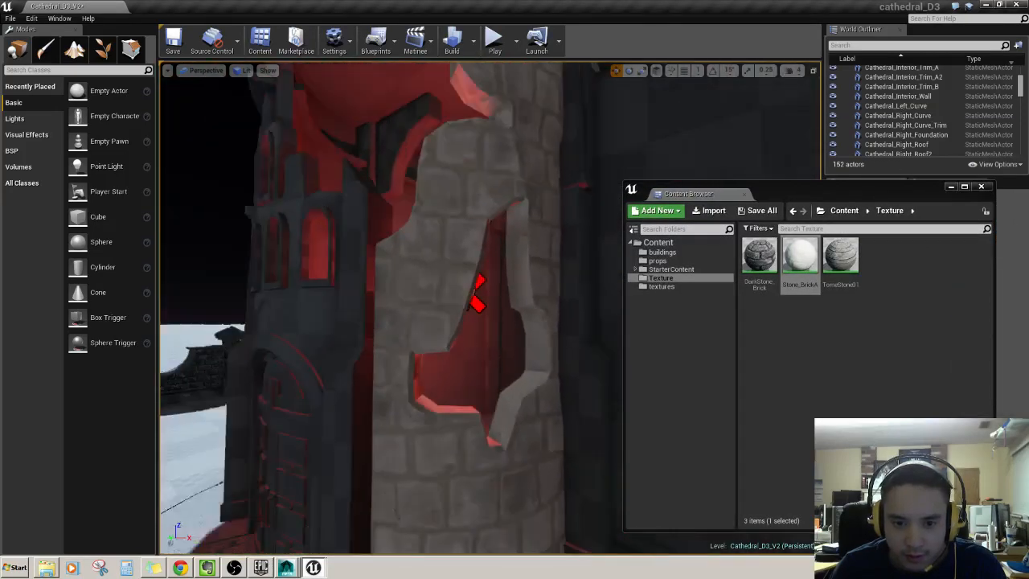
pyautogui.moveTo(477, 287); pyautogui.dragTo(427, 278, button='right')
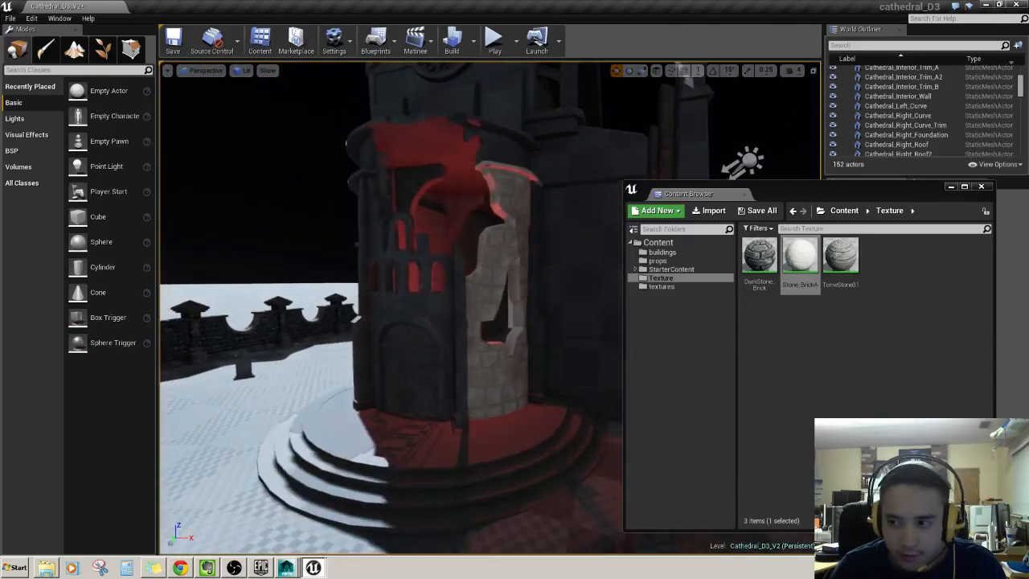
# - Review the Stone_BrickA material's base color texture sample and its source images in the textures folder, and close the material
pyautogui.doubleClick(807, 255)
pyautogui.moveTo(852, 193); pyautogui.dragTo(655, 311)
pyautogui.click(355, 194)
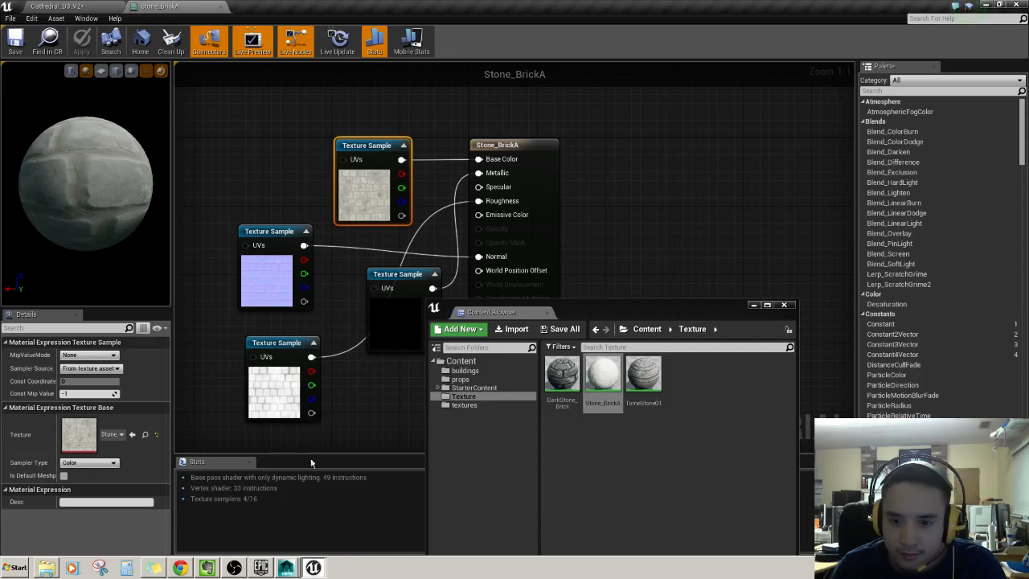
pyautogui.click(463, 405)
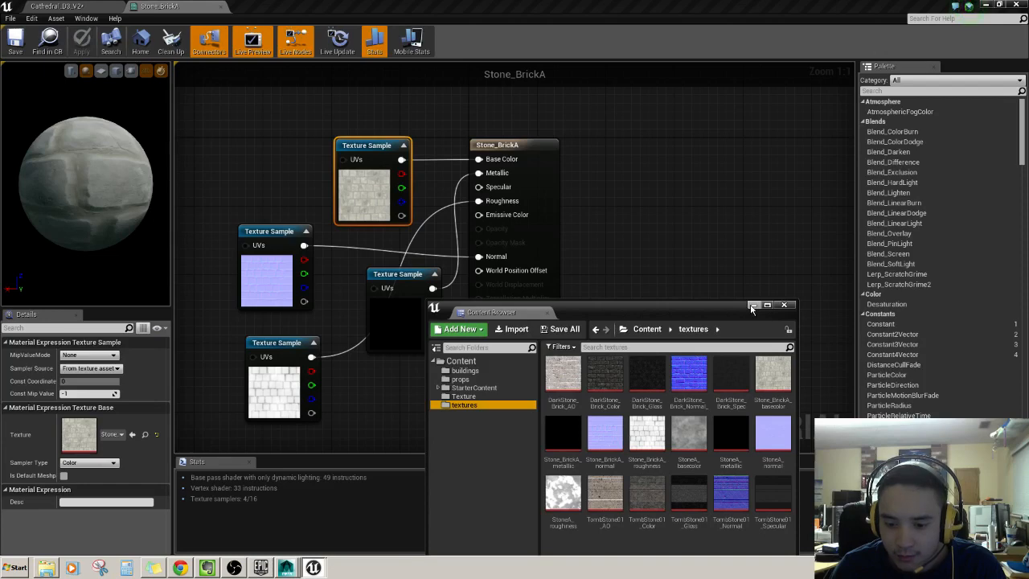
pyautogui.click(752, 306)
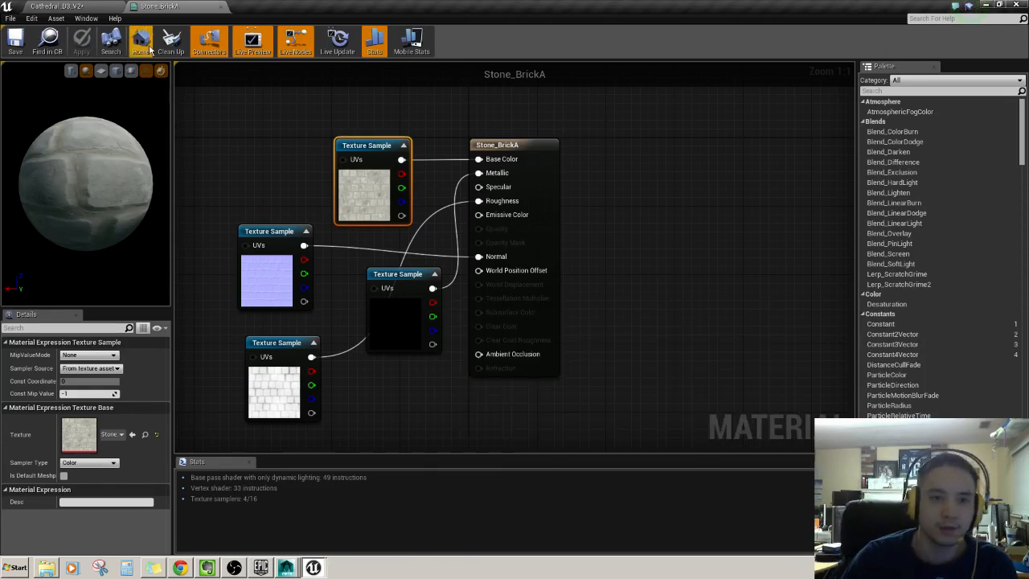
pyautogui.click(223, 6)
# - Build the Cathedral_D3_V2 level, including its lighting, with the bricked curved wall in view
pyautogui.press('w')
pyautogui.moveTo(490, 308)
pyautogui.mouseDown(button='right')
pyautogui.moveTo(514, 306)
pyautogui.moveTo(490, 290)
pyautogui.mouseUp(button='right')
pyautogui.press('s')
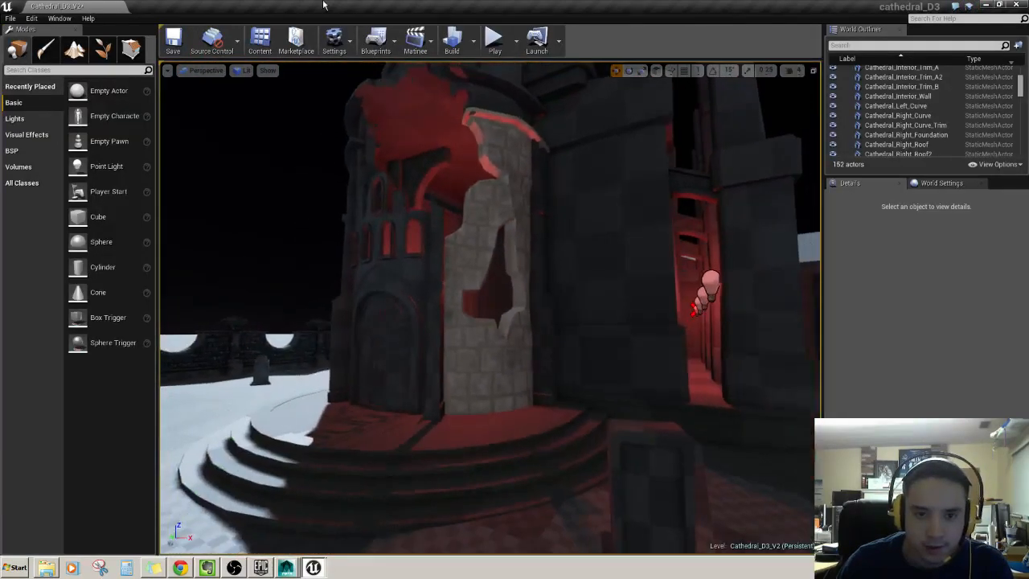
pyautogui.click(451, 40)
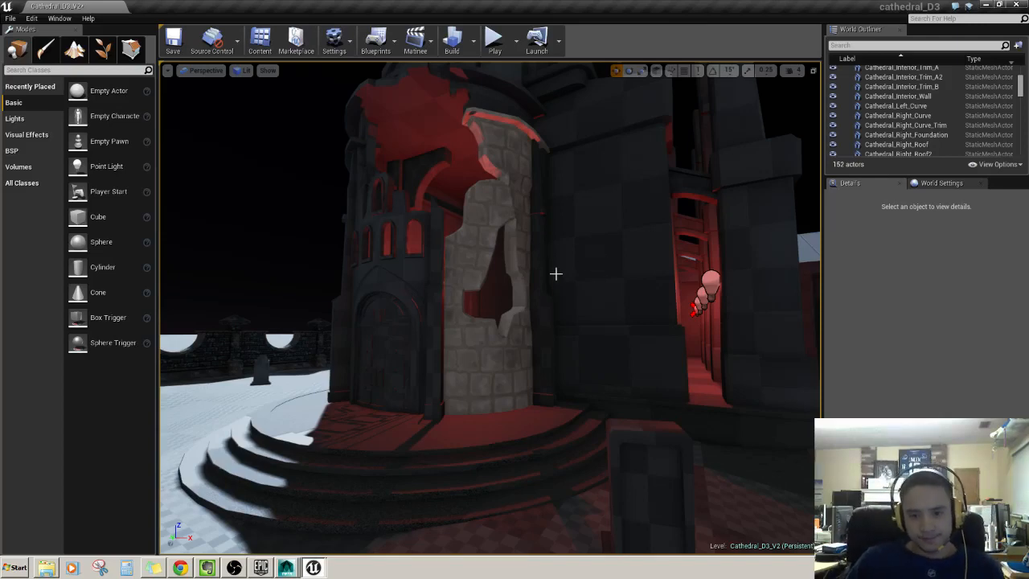
# - Examine the brick texture on the broken curved wall during the build, and dismiss the message log with the lighting results
pyautogui.moveTo(496, 357); pyautogui.dragTo(496, 266, button='right')
pyautogui.scroll(4, 496, 357)
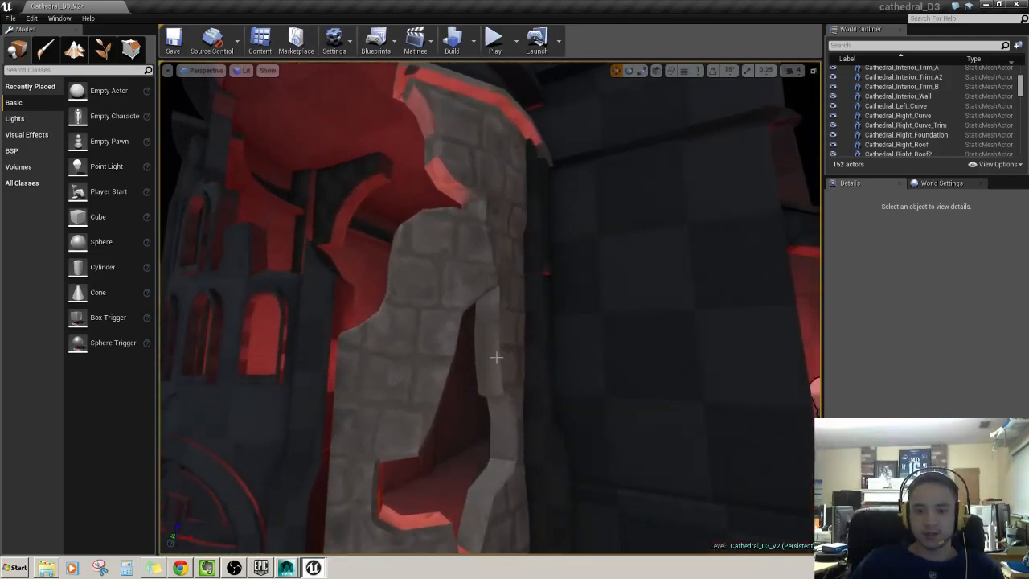
pyautogui.moveTo(430, 505); pyautogui.dragTo(430, 426)
pyautogui.moveTo(430, 426)
pyautogui.mouseDown(button='right')
pyautogui.moveTo(430, 466)
pyautogui.moveTo(430, 338)
pyautogui.moveTo(431, 435)
pyautogui.moveTo(431, 418)
pyautogui.mouseUp(button='right')
pyautogui.moveTo(551, 402); pyautogui.dragTo(548, 425, button='right')
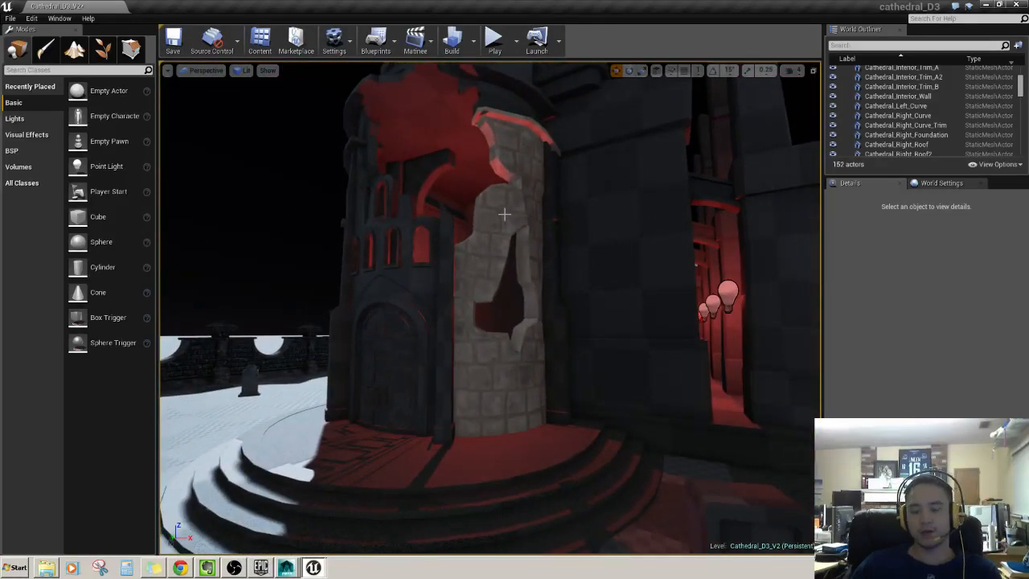
pyautogui.moveTo(533, 255); pyautogui.dragTo(533, 147)
pyautogui.moveTo(491, 307); pyautogui.dragTo(562, 311, button='right')
pyautogui.press('w')
pyautogui.moveTo(546, 355)
pyautogui.mouseDown(button='right')
pyautogui.moveTo(546, 402)
pyautogui.moveTo(546, 355)
pyautogui.mouseUp(button='right')
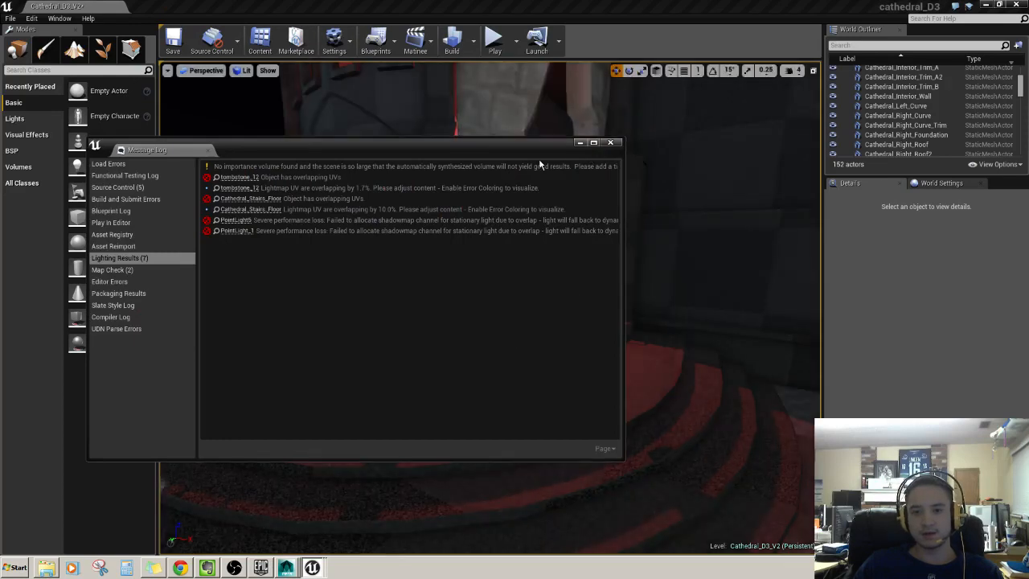
pyautogui.click(610, 143)
# - Inspect the lit brick material on the curved wall up close and from a distance, including around the hole
pyautogui.press('s')
pyautogui.moveTo(524, 432); pyautogui.dragTo(510, 310, button='right')
pyautogui.press('w')
pyautogui.press('d')
pyautogui.press('w')
pyautogui.press('s')
pyautogui.press('s')
pyautogui.press('w')
pyautogui.press('w')
pyautogui.press('w')
pyautogui.press('s')
pyautogui.press('s')
pyautogui.press('w')
pyautogui.press('s')
pyautogui.press('w')
pyautogui.press('d')
pyautogui.moveTo(611, 425); pyautogui.dragTo(551, 425, button='right')
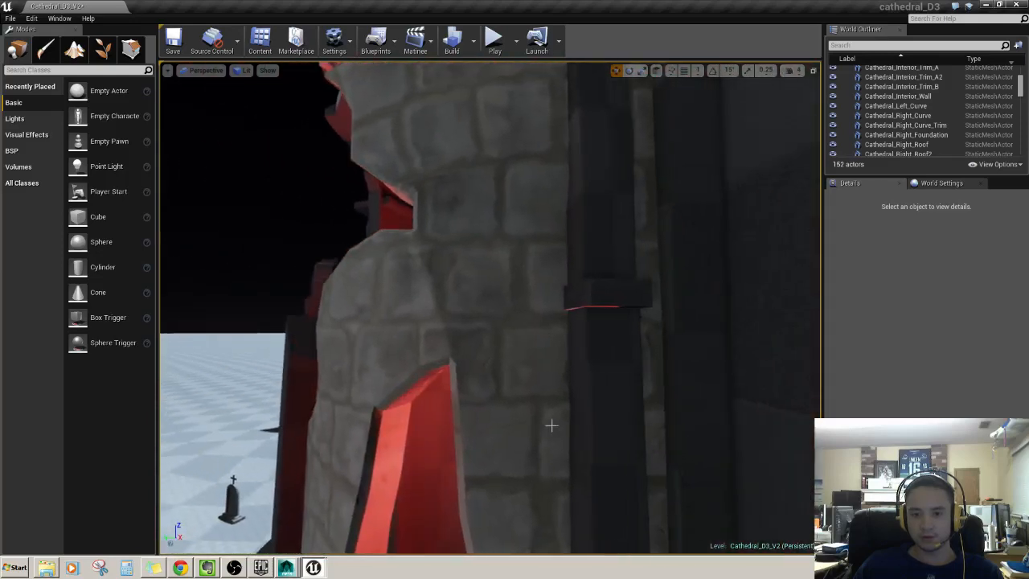
pyautogui.scroll(5, 426, 343)
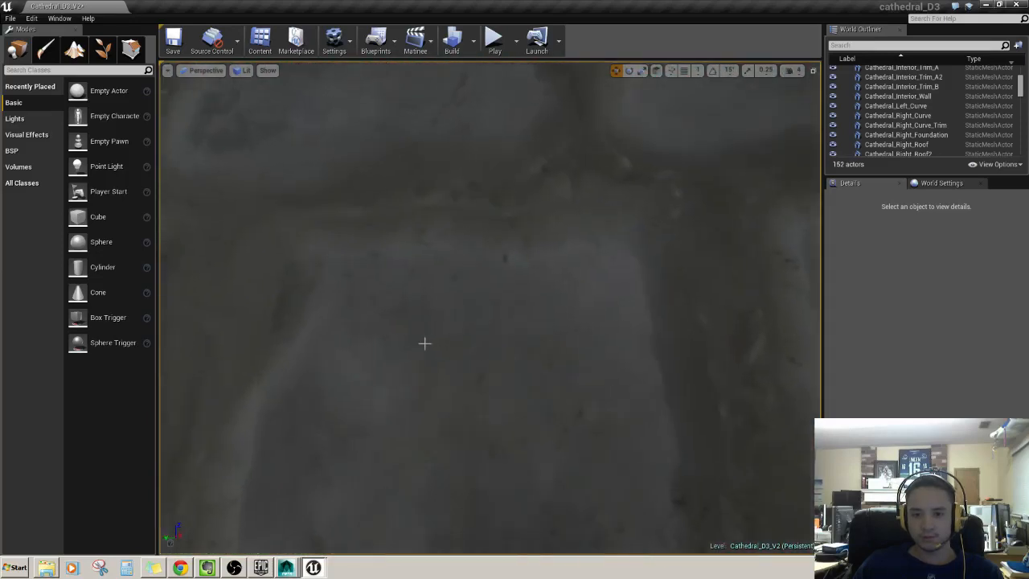
pyautogui.scroll(-5, 425, 342)
pyautogui.moveTo(425, 342); pyautogui.dragTo(423, 378, button='right')
pyautogui.press('s')
pyautogui.press('w')
pyautogui.press('s')
pyautogui.moveTo(403, 466); pyautogui.dragTo(403, 466, button='right')
pyautogui.press('s')
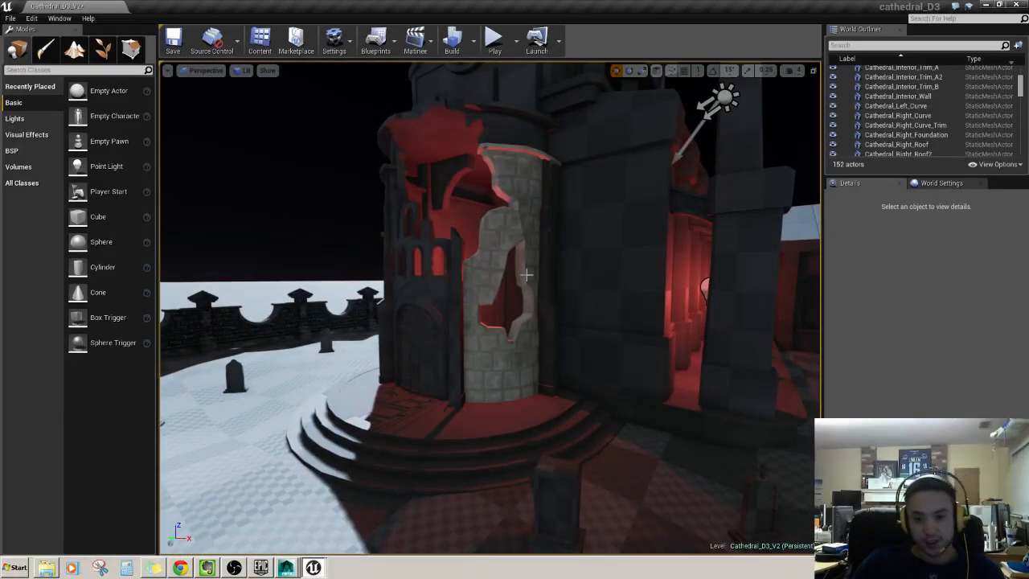
pyautogui.moveTo(527, 275)
pyautogui.mouseDown(button='right')
pyautogui.moveTo(523, 225)
pyautogui.moveTo(531, 337)
pyautogui.moveTo(526, 275)
pyautogui.mouseUp(button='right')
pyautogui.press('w')
pyautogui.press('s')
pyautogui.press('s')
# - Switch to Maya and select faces along the inner rim of the Cathedral_Right_Curve wall's hole to check their UVs
pyautogui.click(286, 568)
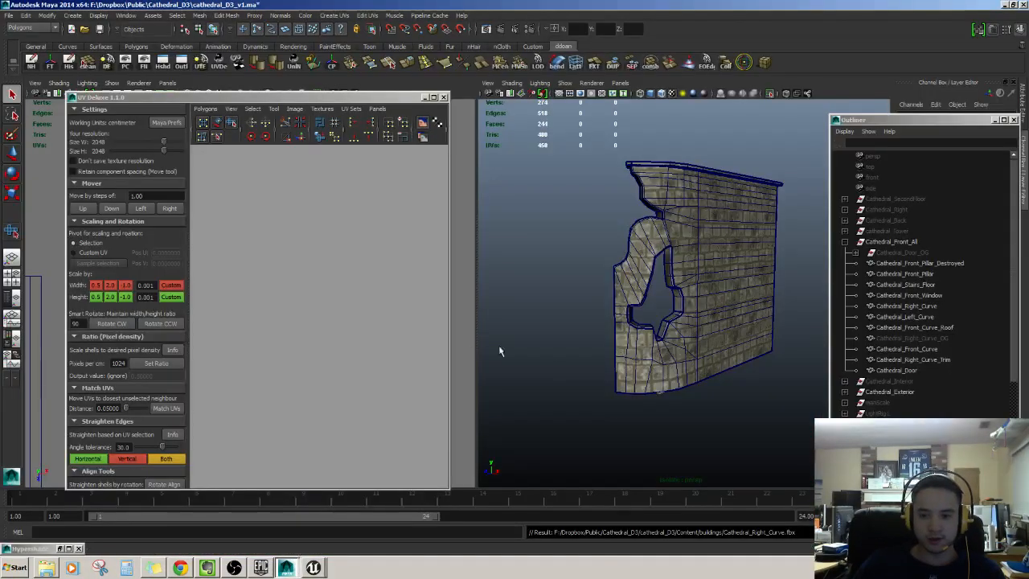
pyautogui.keyDown('alt'); pyautogui.moveTo(611, 345); pyautogui.dragTo(694, 338); pyautogui.keyUp('alt')
pyautogui.click(694, 338)
pyautogui.scroll(6, 712, 272)
pyautogui.keyDown('alt'); pyautogui.moveTo(712, 273); pyautogui.dragTo(651, 228); pyautogui.keyUp('alt')
pyautogui.moveTo(650, 228); pyautogui.dragTo(651, 247, button='right')
pyautogui.click(650, 248)
pyautogui.scroll(-3, 653, 276)
pyautogui.scroll(-1, 660, 276)
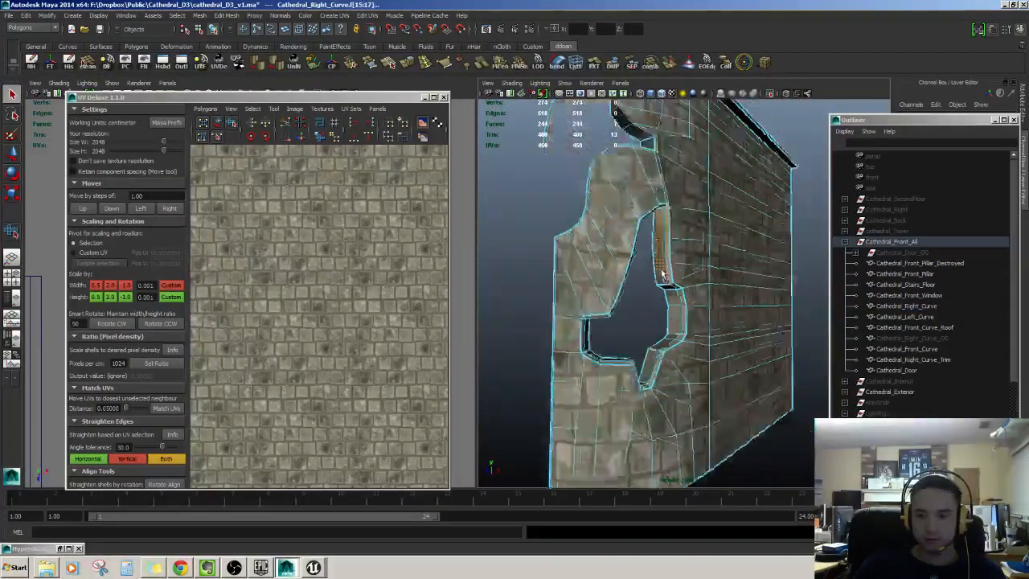
pyautogui.keyDown('alt'); pyautogui.moveTo(661, 274); pyautogui.dragTo(655, 256); pyautogui.keyUp('alt')
pyautogui.keyDown('shift'); pyautogui.doubleClick(653, 252); pyautogui.keyUp('shift')
# - Sew together the UV edges at the stepped corner midway along the hole's inner rim
pyautogui.scroll(4, 659, 283)
pyautogui.moveTo(660, 253); pyautogui.dragTo(647, 249, button='right')
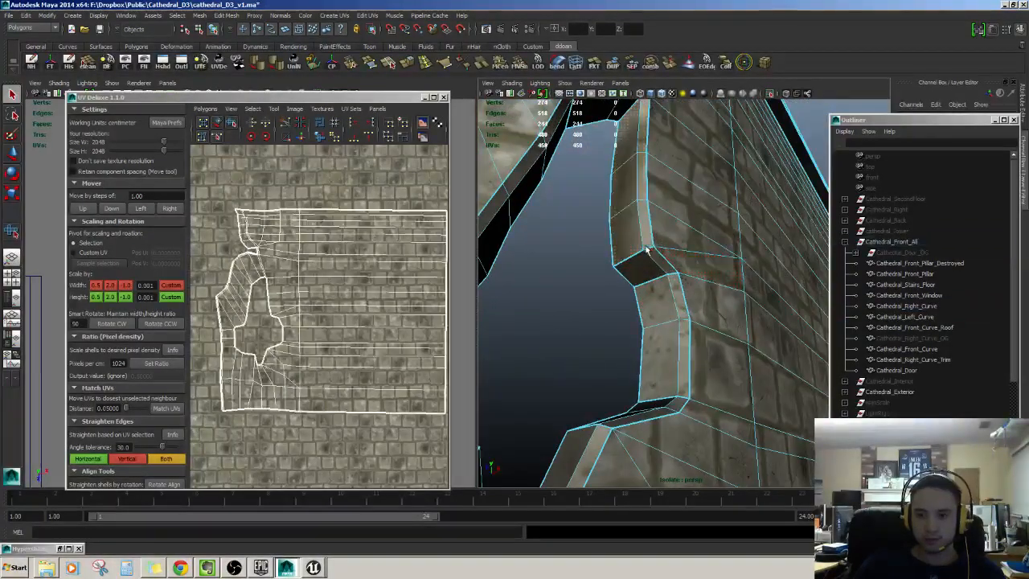
pyautogui.keyDown('shift'); pyautogui.click(657, 281); pyautogui.keyUp('shift')
pyautogui.keyDown('shift'); pyautogui.moveTo(338, 302); pyautogui.dragTo(336, 275, button='right'); pyautogui.keyUp('shift')
# - Sew the remaining UV edges between the rim faces down to the pointed lower end of the hole
pyautogui.keyDown('alt'); pyautogui.moveTo(575, 326); pyautogui.dragTo(689, 344); pyautogui.keyUp('alt')
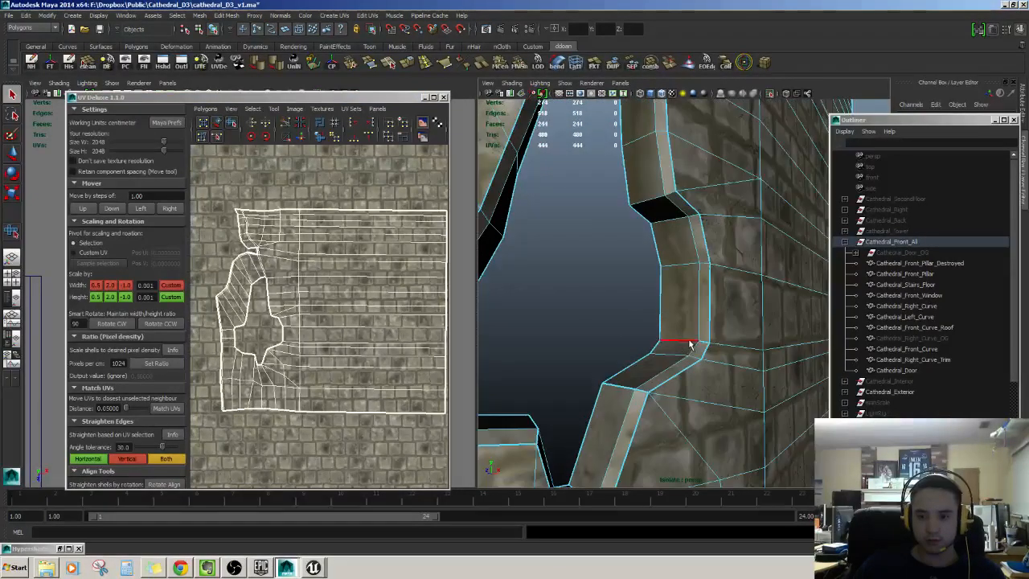
pyautogui.keyDown('shift'); pyautogui.click(703, 346); pyautogui.keyUp('shift')
pyautogui.keyDown('alt'); pyautogui.moveTo(547, 342); pyautogui.dragTo(720, 300); pyautogui.keyUp('alt')
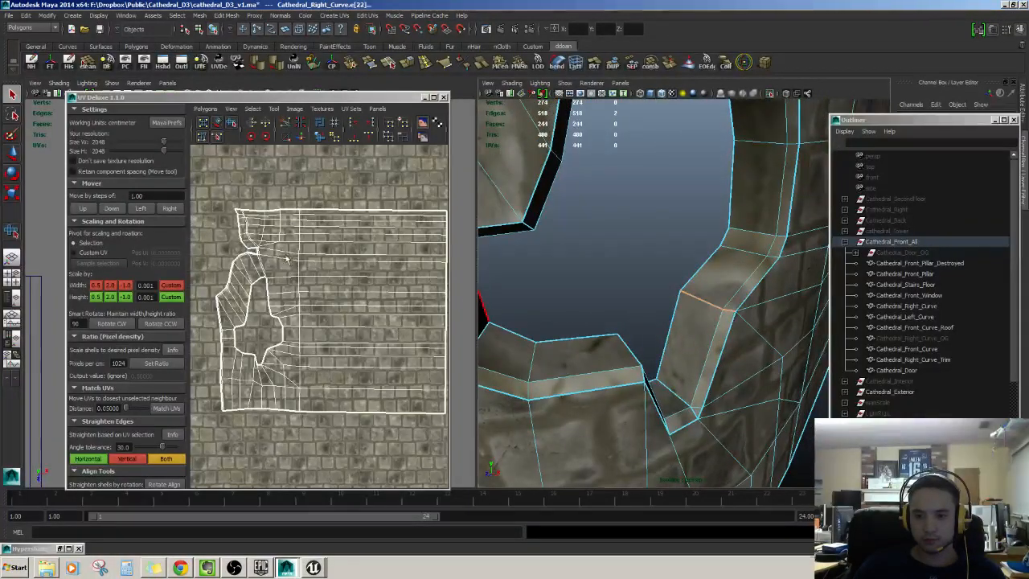
pyautogui.click(300, 137)
pyautogui.keyDown('alt'); pyautogui.moveTo(643, 330); pyautogui.dragTo(683, 338); pyautogui.keyUp('alt')
pyautogui.keyDown('shift'); pyautogui.click(602, 384); pyautogui.keyUp('shift')
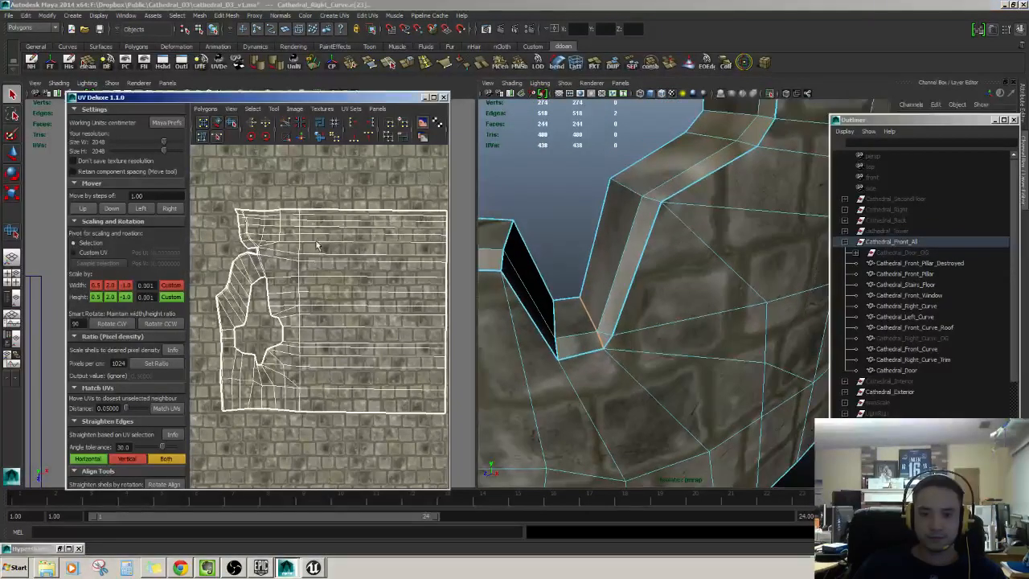
pyautogui.scroll(-2, 681, 250)
# - Select the connected strip of faces along the hole's sewn inner rim and convert the selection to UVs
pyautogui.press('F11')
pyautogui.doubleClick(670, 212)
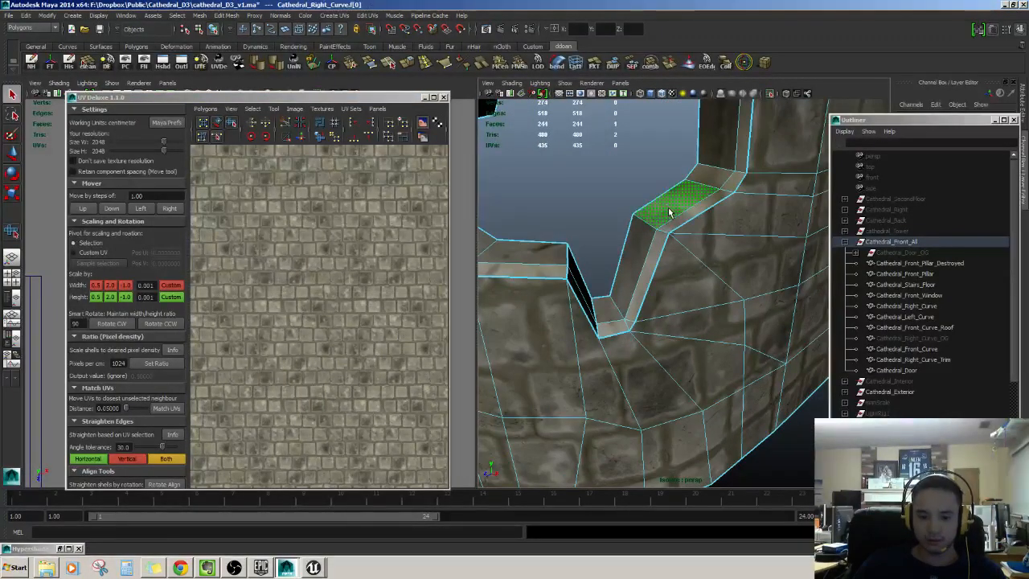
pyautogui.scroll(-8, 685, 217)
pyautogui.press('w')
pyautogui.keyDown('alt'); pyautogui.moveTo(714, 229); pyautogui.dragTo(724, 306); pyautogui.keyUp('alt')
pyautogui.scroll(-3, 724, 305)
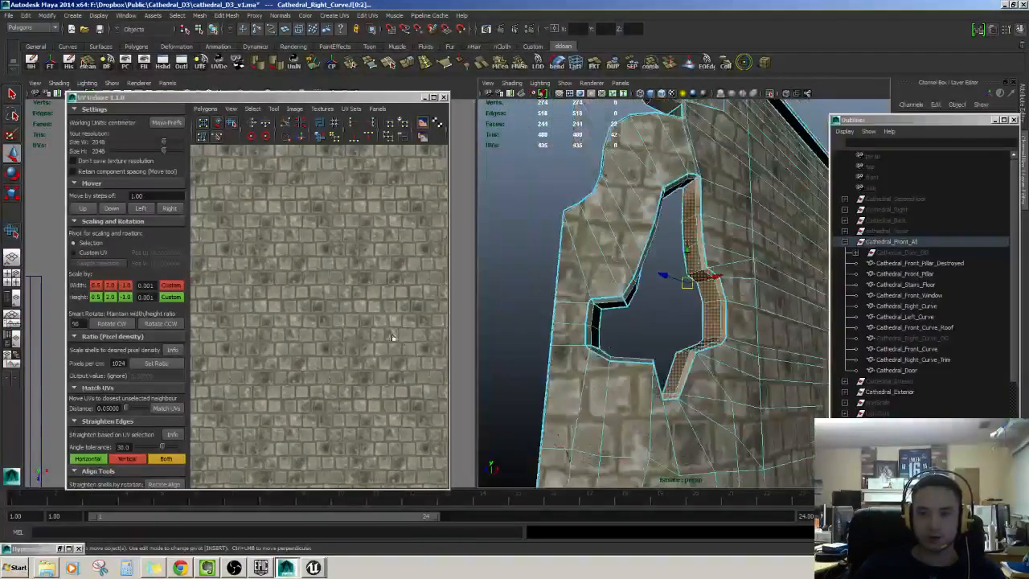
pyautogui.scroll(-7, 356, 345)
pyautogui.scroll(10, 354, 345)
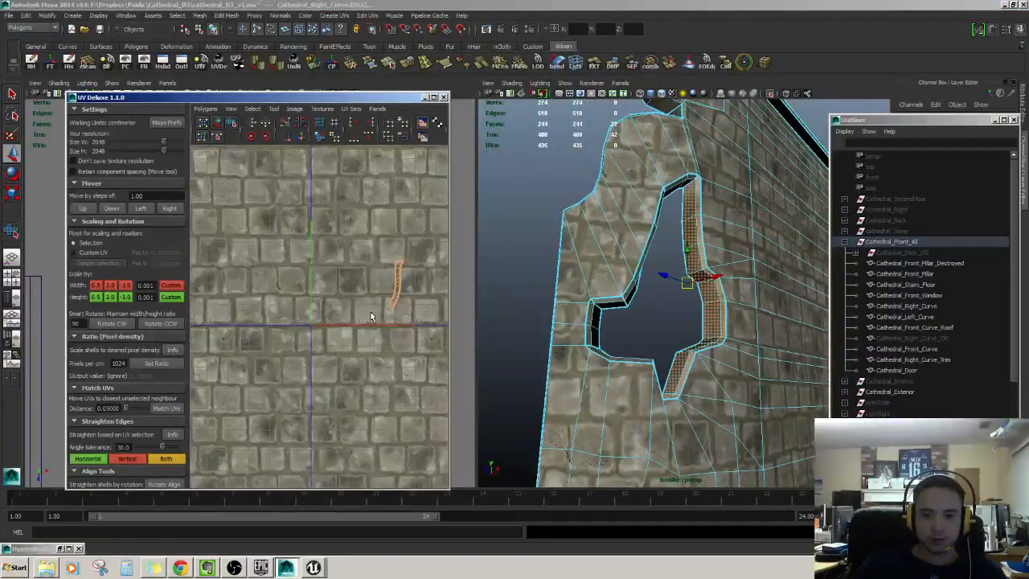
pyautogui.hotkey('ctrl', 'F12')
pyautogui.scroll(2, 382, 291)
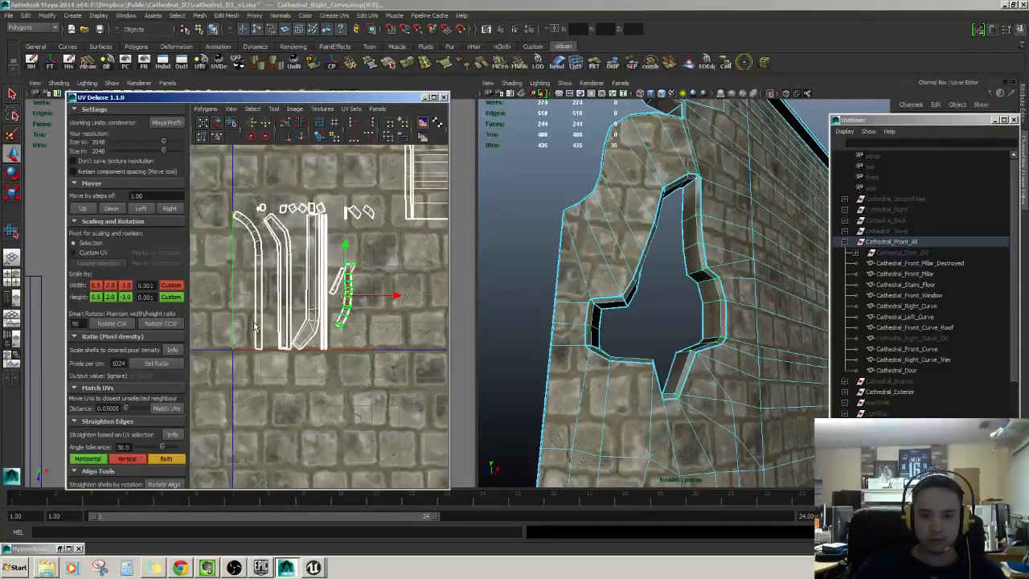
# - Set the working units to meters and scale the rim strip's UV shell to a density of 1024 pixels per meter
pyautogui.keyDown('alt'); pyautogui.moveTo(255, 326); pyautogui.dragTo(225, 335, button='middle'); pyautogui.keyUp('alt')
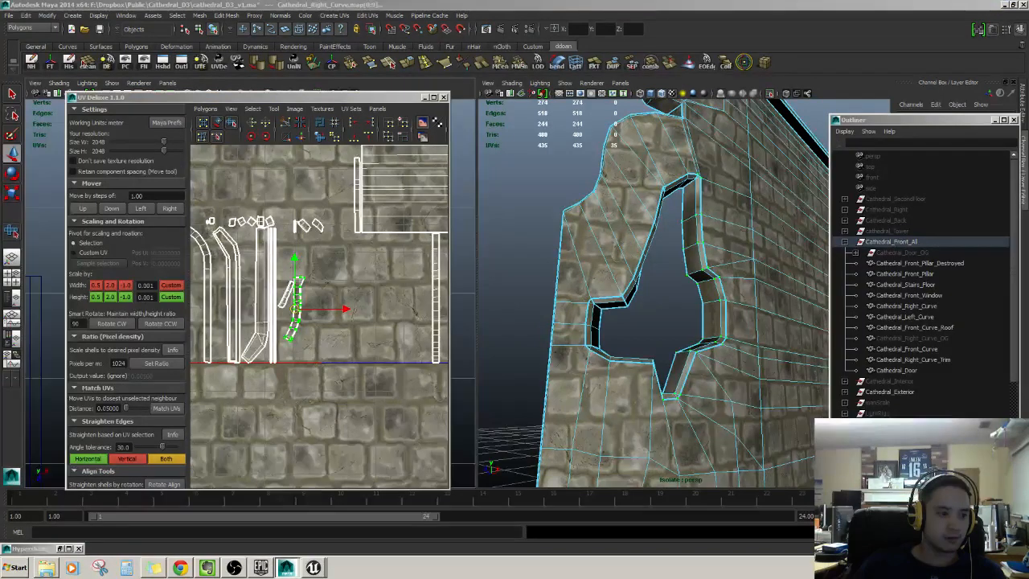
pyautogui.keyDown('alt'); pyautogui.moveTo(275, 289); pyautogui.dragTo(319, 288, button='middle'); pyautogui.keyUp('alt')
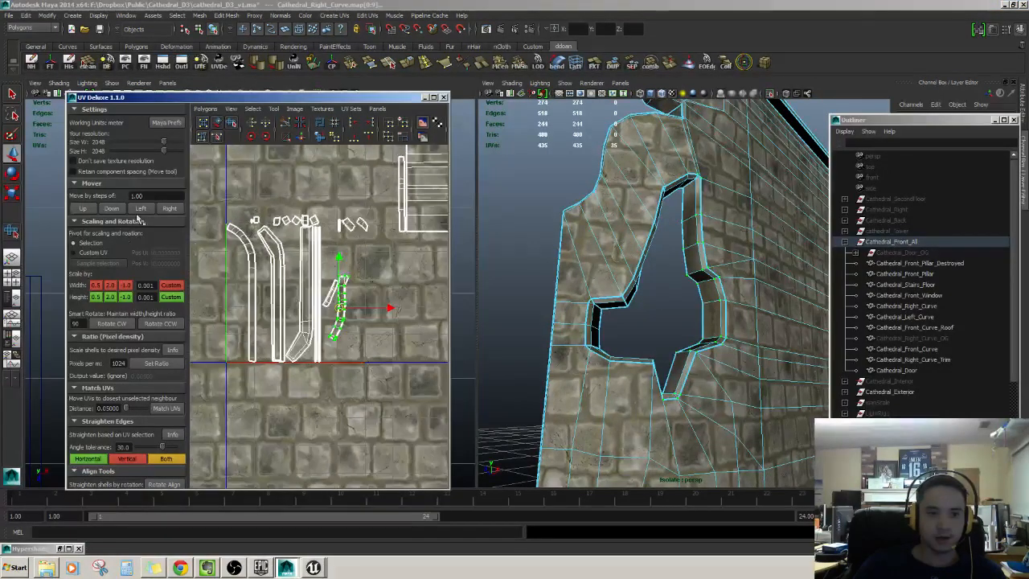
pyautogui.click(169, 366)
# - Move the scaled rim shell into the empty UV area beside the curved wall's large shell
pyautogui.keyDown('alt'); pyautogui.moveTo(395, 316); pyautogui.dragTo(372, 328, button='right'); pyautogui.keyUp('alt')
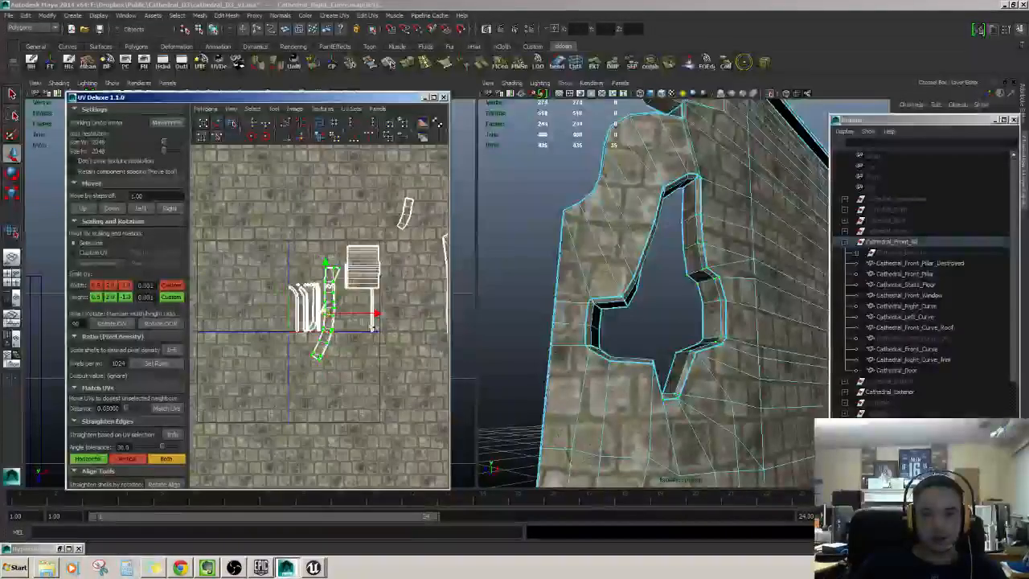
pyautogui.moveTo(329, 314); pyautogui.dragTo(391, 314)
pyautogui.keyDown('alt'); pyautogui.moveTo(391, 313); pyautogui.dragTo(298, 317, button='middle'); pyautogui.keyUp('alt')
pyautogui.keyDown('alt'); pyautogui.moveTo(297, 317); pyautogui.dragTo(325, 317, button='right'); pyautogui.keyUp('alt')
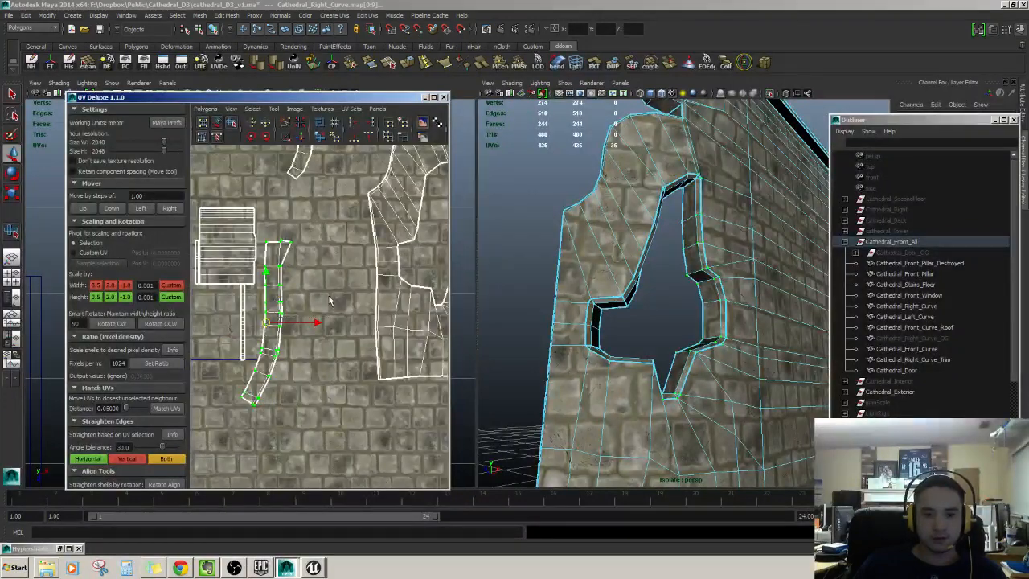
pyautogui.moveTo(269, 321); pyautogui.dragTo(345, 290)
pyautogui.keyDown('alt'); pyautogui.moveTo(344, 290); pyautogui.dragTo(395, 286, button='right'); pyautogui.keyUp('alt')
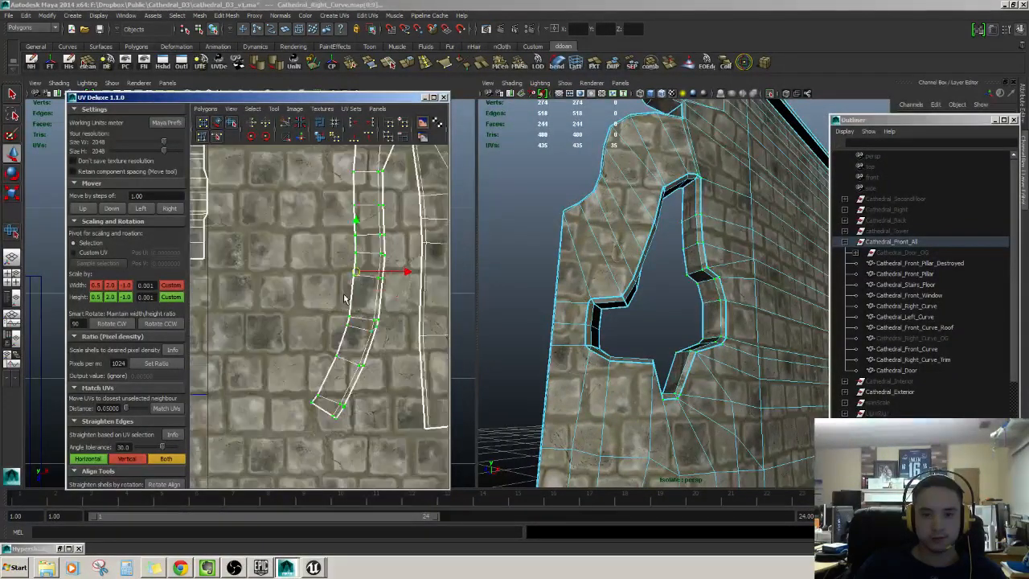
pyautogui.keyDown('alt'); pyautogui.moveTo(396, 286); pyautogui.dragTo(335, 279, button='middle'); pyautogui.keyUp('alt')
pyautogui.keyDown('alt'); pyautogui.moveTo(336, 282); pyautogui.dragTo(298, 284, button='right'); pyautogui.keyUp('alt')
pyautogui.keyDown('alt'); pyautogui.moveTo(298, 284); pyautogui.dragTo(264, 314, button='middle'); pyautogui.keyUp('alt')
pyautogui.keyDown('alt'); pyautogui.moveTo(708, 290); pyautogui.dragTo(713, 326); pyautogui.keyUp('alt')
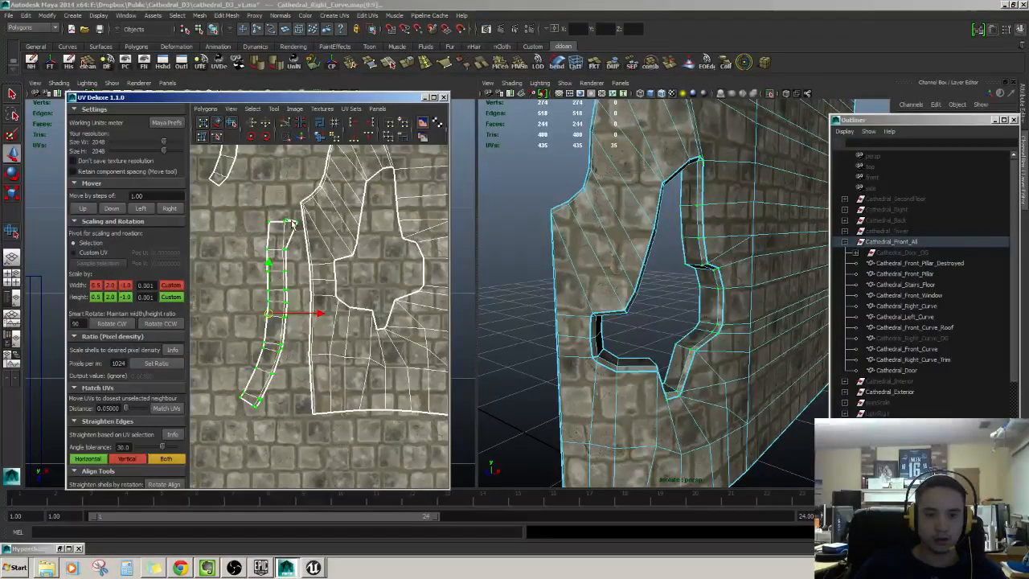
# - Try to straighten the rim shell's UV edges vertically and in both directions, and undo the result
pyautogui.keyDown('alt'); pyautogui.moveTo(314, 248); pyautogui.dragTo(310, 274, button='right'); pyautogui.keyUp('alt')
pyautogui.keyDown('alt'); pyautogui.moveTo(310, 274); pyautogui.dragTo(356, 264, button='middle'); pyautogui.keyUp('alt')
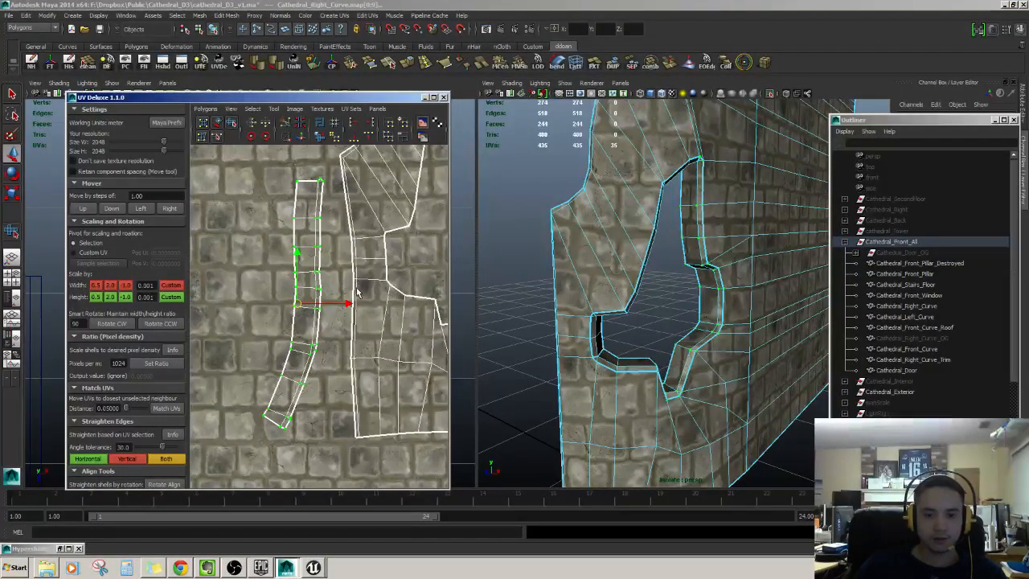
pyautogui.click(117, 457)
pyautogui.click(166, 459)
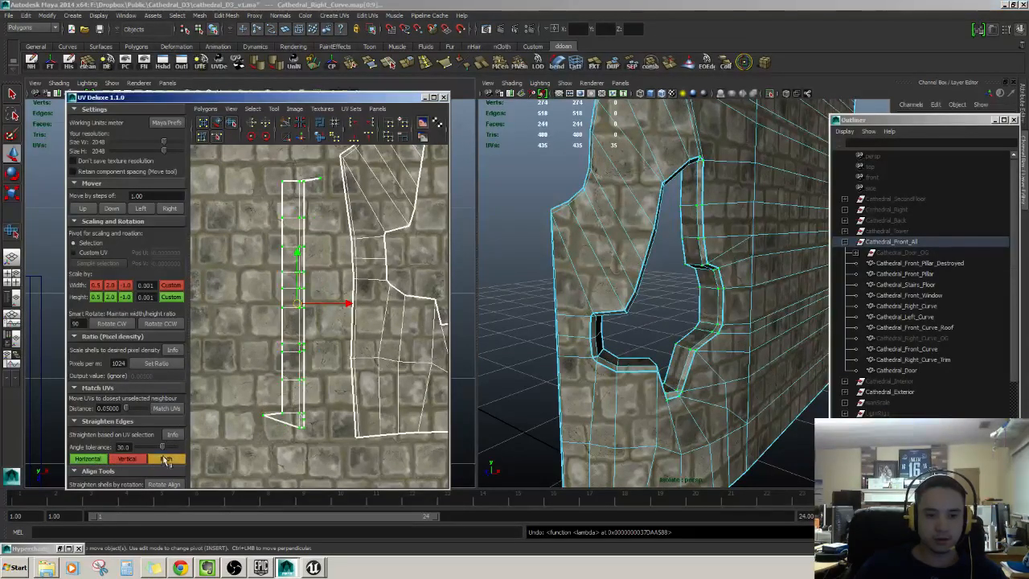
pyautogui.hotkey('ctrl', 'z')
# - Examine the rim shell's UV layout up close and compare the brick scale and flow on the hole's rim in the model
pyautogui.keyDown('alt'); pyautogui.moveTo(336, 256); pyautogui.dragTo(333, 281, button='right'); pyautogui.keyUp('alt')
pyautogui.keyDown('alt'); pyautogui.moveTo(334, 282); pyautogui.dragTo(324, 302, button='middle'); pyautogui.keyUp('alt')
pyautogui.keyDown('alt'); pyautogui.moveTo(324, 303); pyautogui.dragTo(338, 325, button='right'); pyautogui.keyUp('alt')
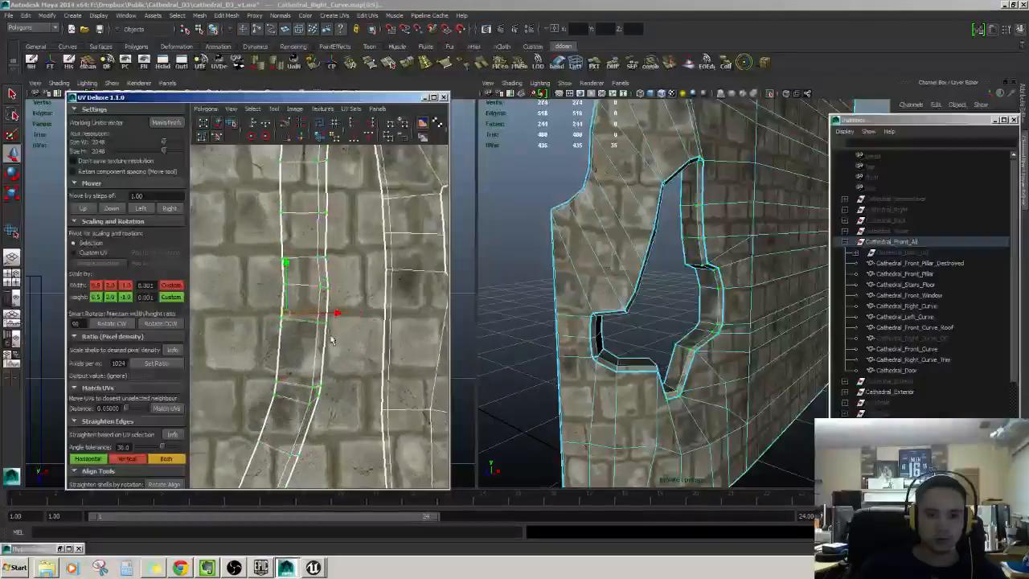
pyautogui.keyDown('alt'); pyautogui.moveTo(315, 241); pyautogui.dragTo(338, 374, button='middle'); pyautogui.keyUp('alt')
pyautogui.keyDown('alt'); pyautogui.moveTo(318, 301); pyautogui.dragTo(334, 361, button='right'); pyautogui.keyUp('alt')
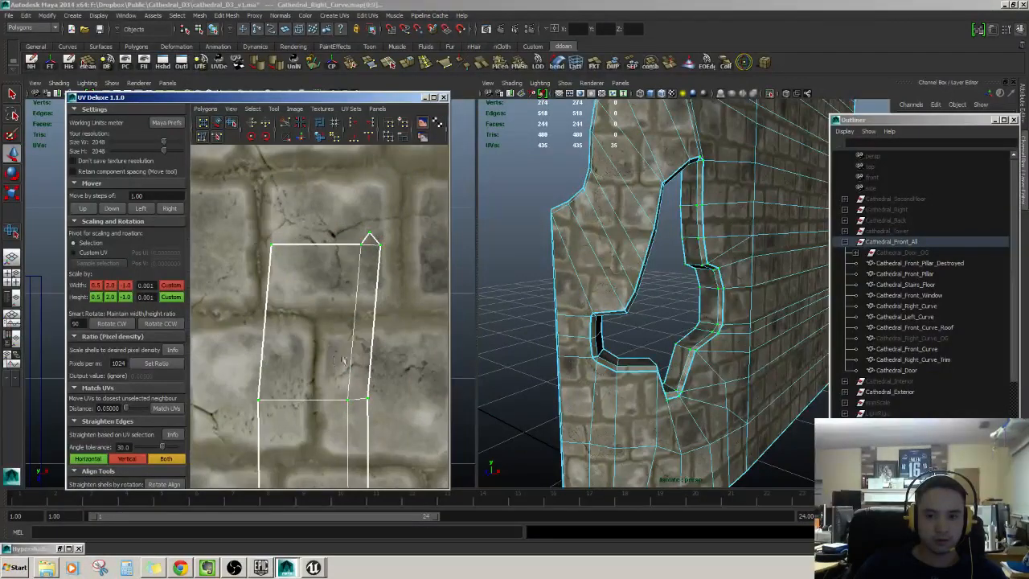
pyautogui.keyDown('alt'); pyautogui.moveTo(707, 362); pyautogui.dragTo(648, 295, button='middle'); pyautogui.keyUp('alt')
pyautogui.keyDown('alt'); pyautogui.moveTo(648, 294); pyautogui.dragTo(700, 317, button='right'); pyautogui.keyUp('alt')
pyautogui.keyDown('alt'); pyautogui.moveTo(422, 386); pyautogui.dragTo(377, 348, button='right'); pyautogui.keyUp('alt')
pyautogui.keyDown('alt'); pyautogui.moveTo(377, 347); pyautogui.dragTo(369, 282, button='middle'); pyautogui.keyUp('alt')
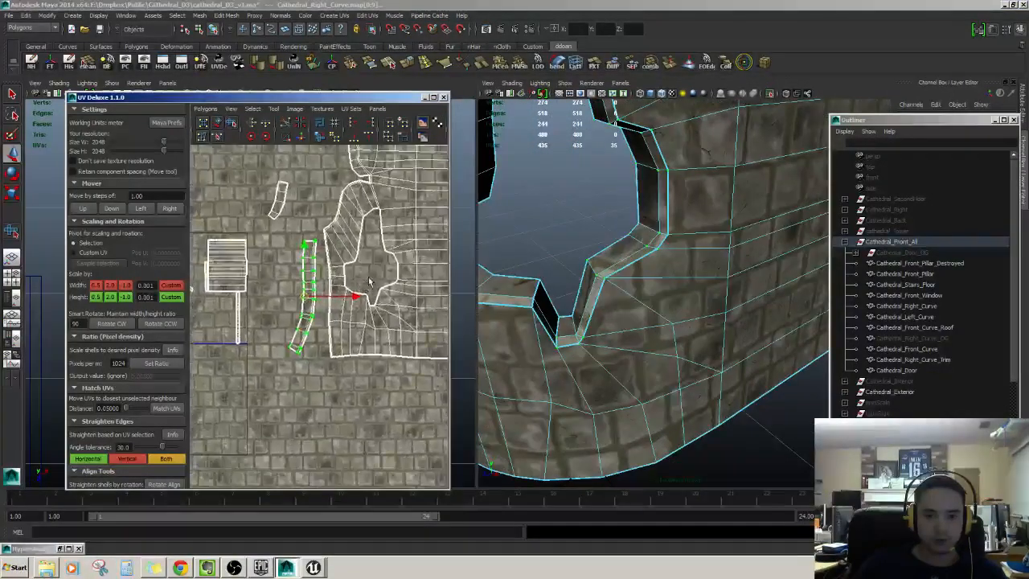
pyautogui.keyDown('alt'); pyautogui.moveTo(369, 281); pyautogui.dragTo(403, 283, button='right'); pyautogui.keyUp('alt')
pyautogui.keyDown('alt'); pyautogui.moveTo(620, 304); pyautogui.dragTo(667, 163); pyautogui.keyUp('alt')
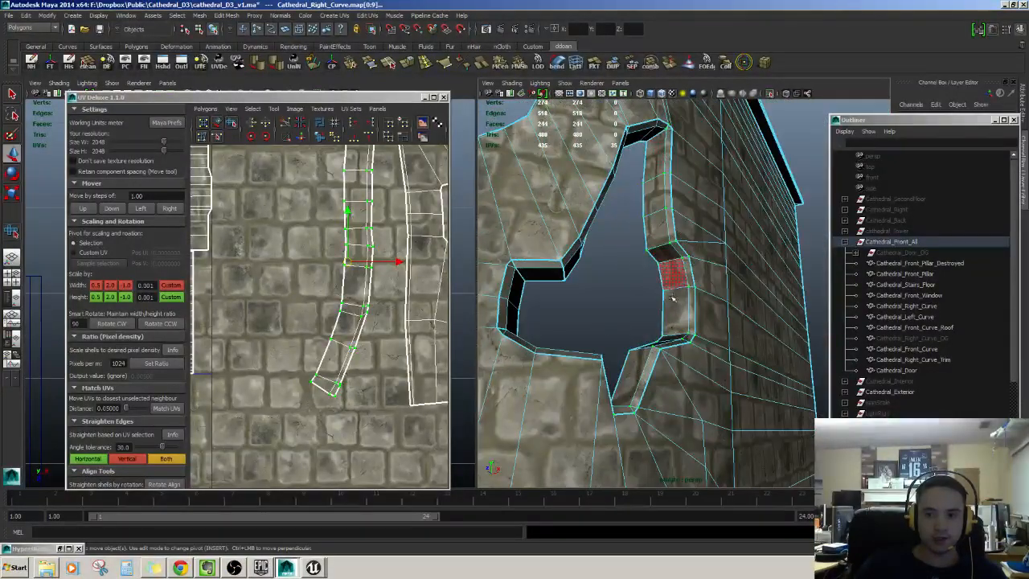
pyautogui.keyDown('alt'); pyautogui.moveTo(673, 297); pyautogui.dragTo(658, 363); pyautogui.keyUp('alt')
pyautogui.keyDown('alt'); pyautogui.moveTo(360, 344); pyautogui.dragTo(314, 307, button='right'); pyautogui.keyUp('alt')
pyautogui.keyDown('alt'); pyautogui.moveTo(313, 307); pyautogui.dragTo(250, 293, button='middle'); pyautogui.keyUp('alt')
pyautogui.keyDown('alt'); pyautogui.moveTo(249, 293); pyautogui.dragTo(316, 304, button='right'); pyautogui.keyUp('alt')
pyautogui.keyDown('alt'); pyautogui.moveTo(316, 308); pyautogui.dragTo(295, 319, button='middle'); pyautogui.keyUp('alt')
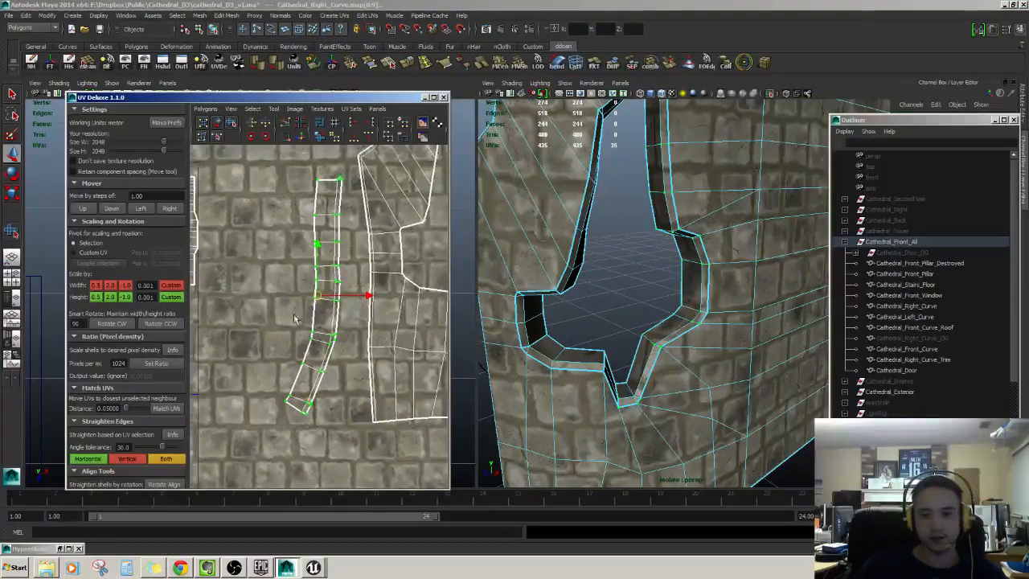
pyautogui.keyDown('alt'); pyautogui.moveTo(302, 314); pyautogui.dragTo(344, 285, button='right'); pyautogui.keyUp('alt')
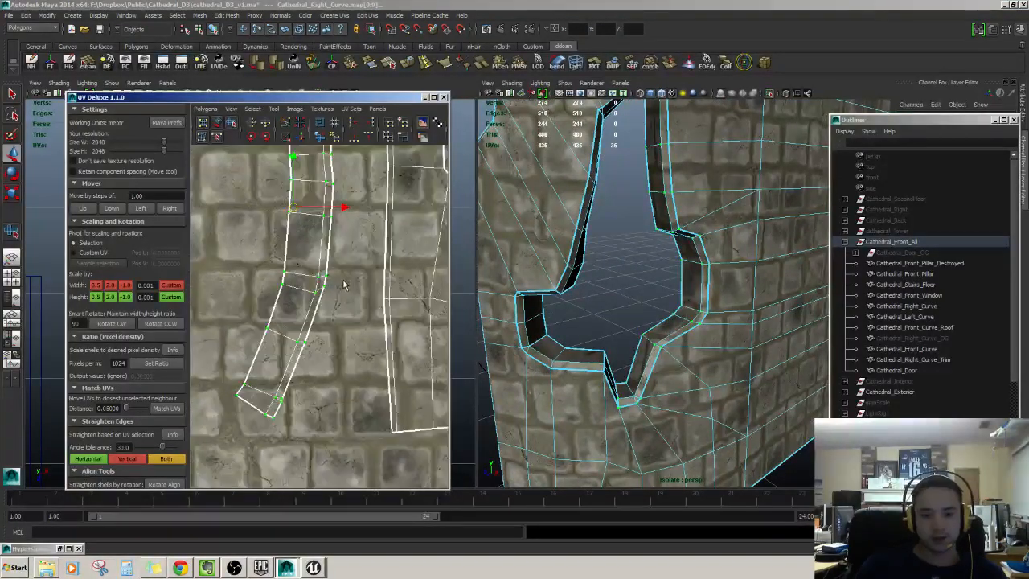
pyautogui.keyDown('alt'); pyautogui.moveTo(342, 285); pyautogui.dragTo(346, 466, button='middle'); pyautogui.keyUp('alt')
pyautogui.keyDown('alt'); pyautogui.moveTo(358, 418); pyautogui.dragTo(314, 378, button='right'); pyautogui.keyUp('alt')
pyautogui.keyDown('alt'); pyautogui.moveTo(385, 362); pyautogui.dragTo(393, 242, button='middle'); pyautogui.keyUp('alt')
# - Sew the UV edges between the rim faces on the hole's opposite side, from its upper corner down to the ledge
pyautogui.keyDown('alt'); pyautogui.moveTo(675, 265); pyautogui.dragTo(689, 299); pyautogui.keyUp('alt')
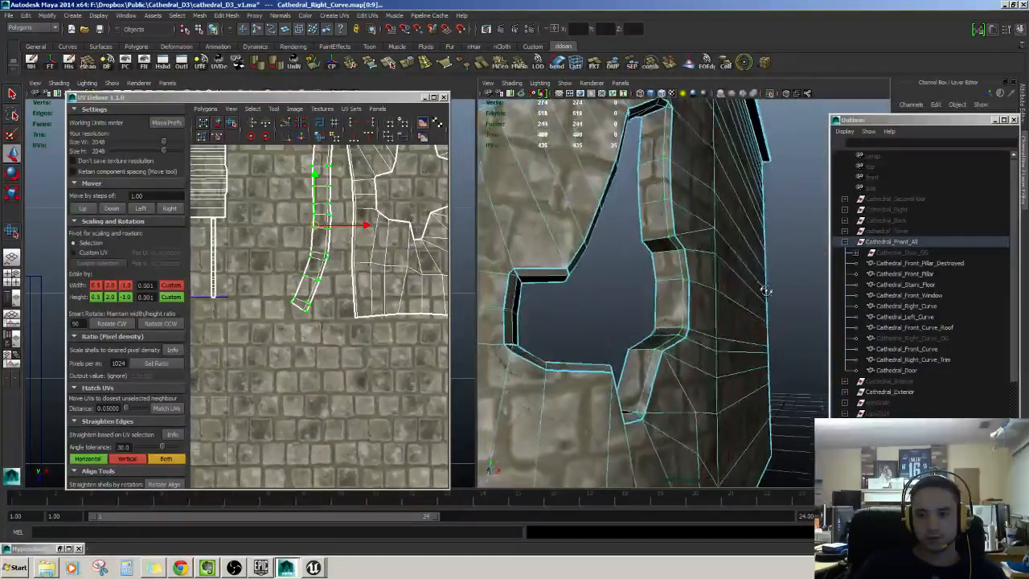
pyautogui.keyDown('alt'); pyautogui.moveTo(721, 241); pyautogui.dragTo(666, 213); pyautogui.keyUp('alt')
pyautogui.keyDown('alt'); pyautogui.moveTo(648, 158); pyautogui.dragTo(670, 238); pyautogui.keyUp('alt')
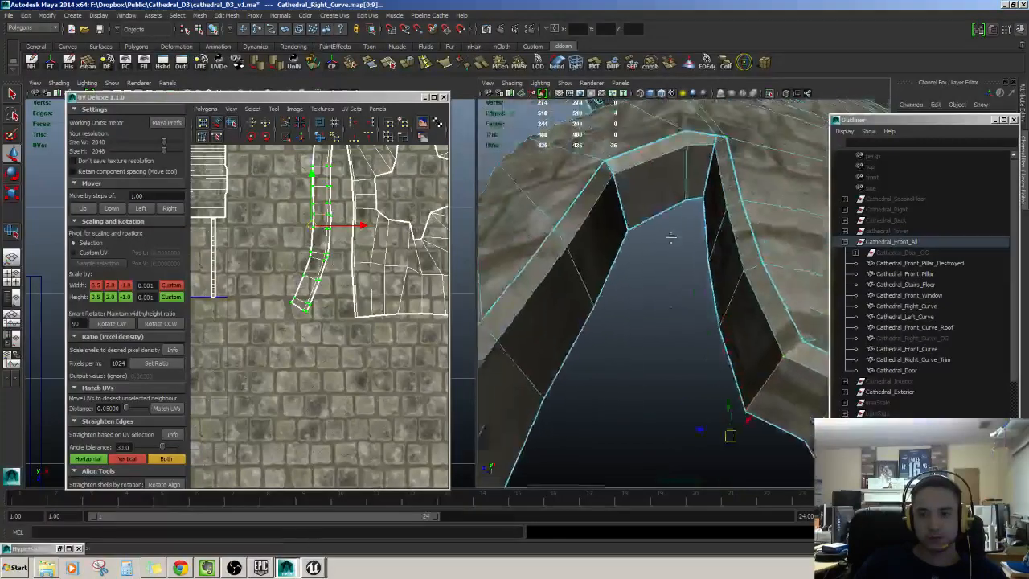
pyautogui.keyDown('alt'); pyautogui.moveTo(671, 239); pyautogui.dragTo(694, 222, button='middle'); pyautogui.keyUp('alt')
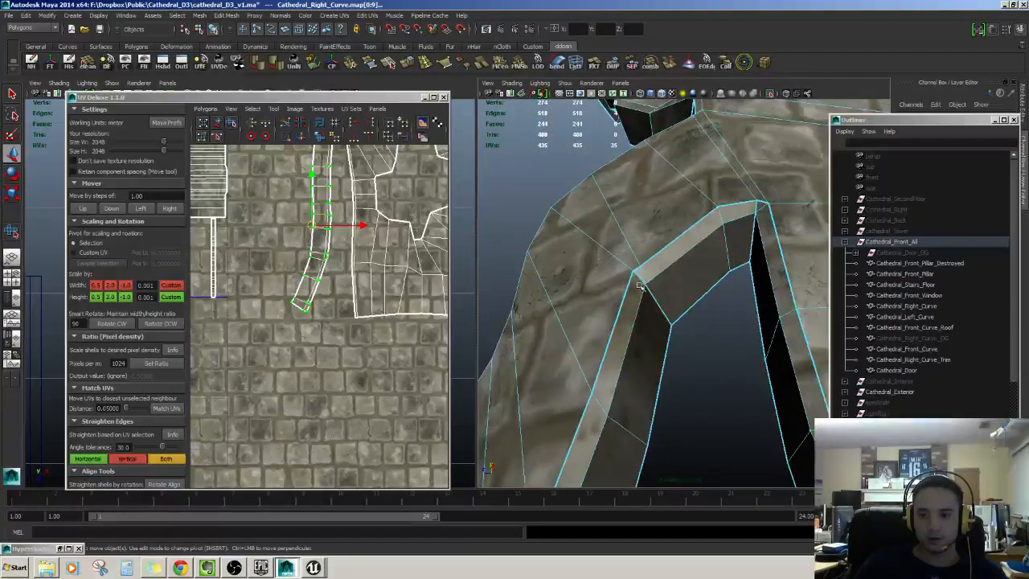
pyautogui.keyDown('alt'); pyautogui.moveTo(675, 351); pyautogui.dragTo(710, 263, button='right'); pyautogui.keyUp('alt')
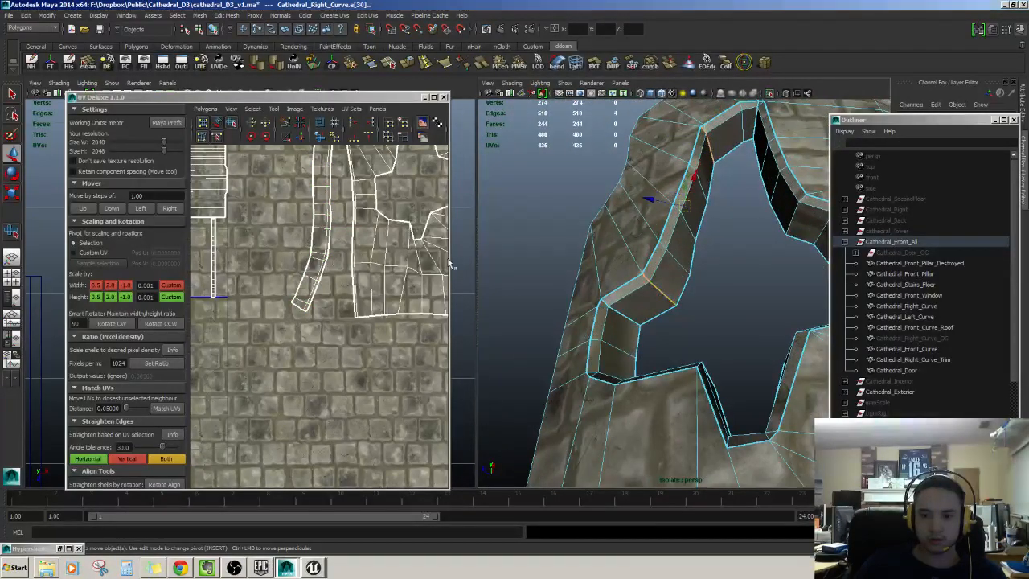
pyautogui.keyDown('alt'); pyautogui.moveTo(517, 280); pyautogui.dragTo(678, 348, button='right'); pyautogui.keyUp('alt')
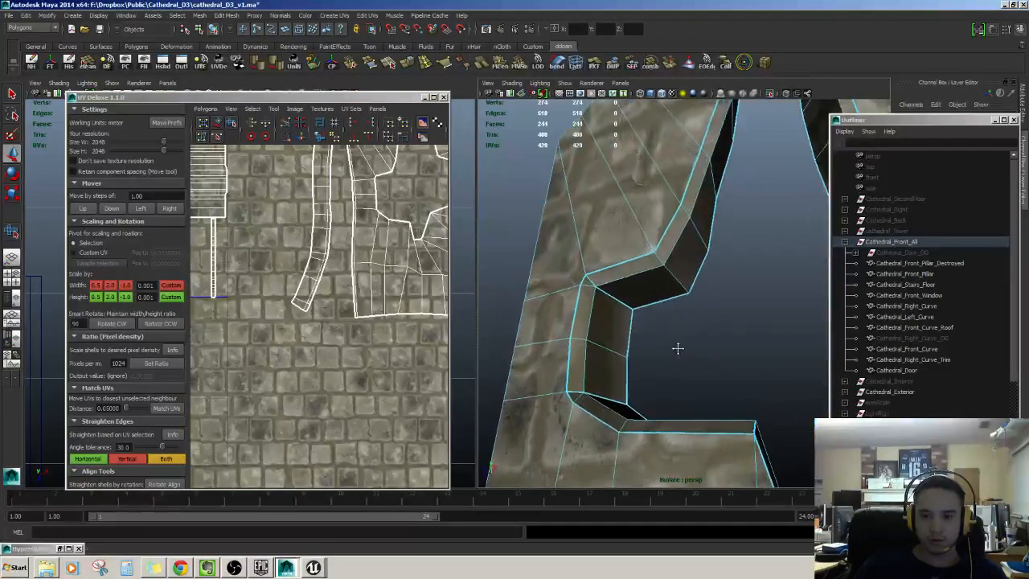
# - Sew the UV edges at the corners of the hole's lower ledge and at the base of its short vertical side
pyautogui.keyDown('alt'); pyautogui.moveTo(722, 265); pyautogui.dragTo(681, 284); pyautogui.keyUp('alt')
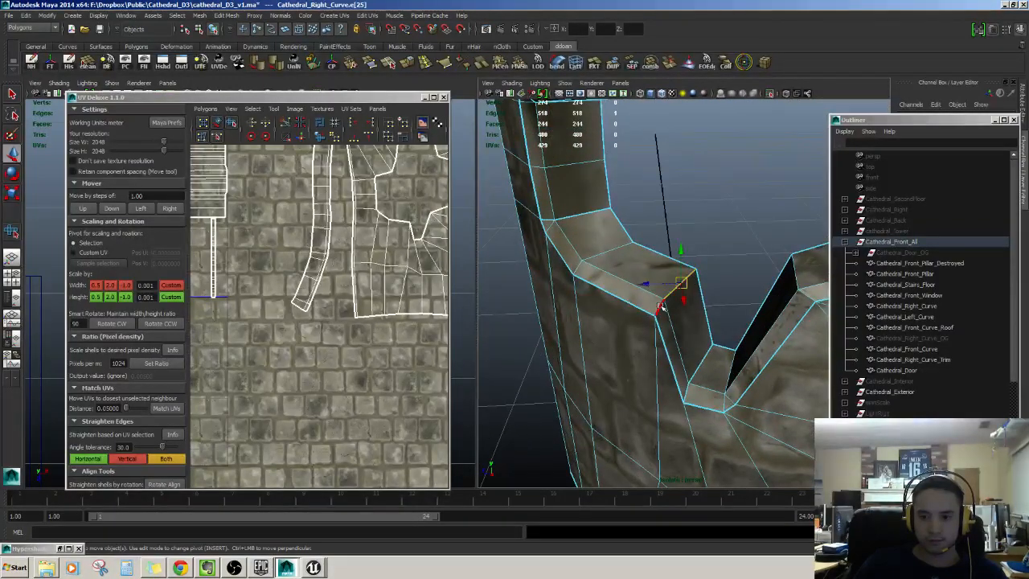
pyautogui.keyDown('shift'); pyautogui.click(661, 306); pyautogui.keyUp('shift')
pyautogui.press('g')
pyautogui.keyDown('alt'); pyautogui.moveTo(675, 348); pyautogui.dragTo(638, 251); pyautogui.keyUp('alt')
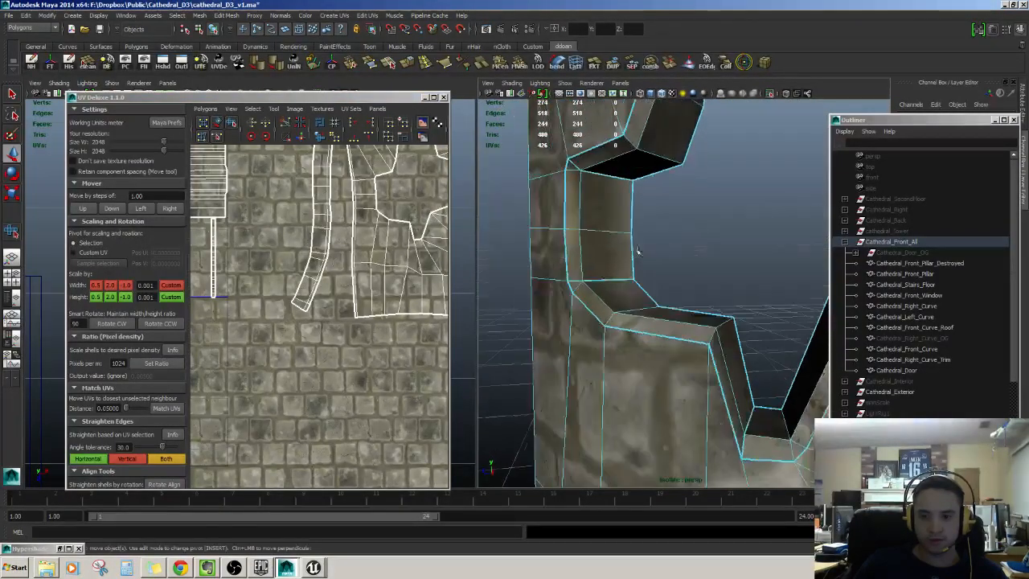
pyautogui.click(576, 282)
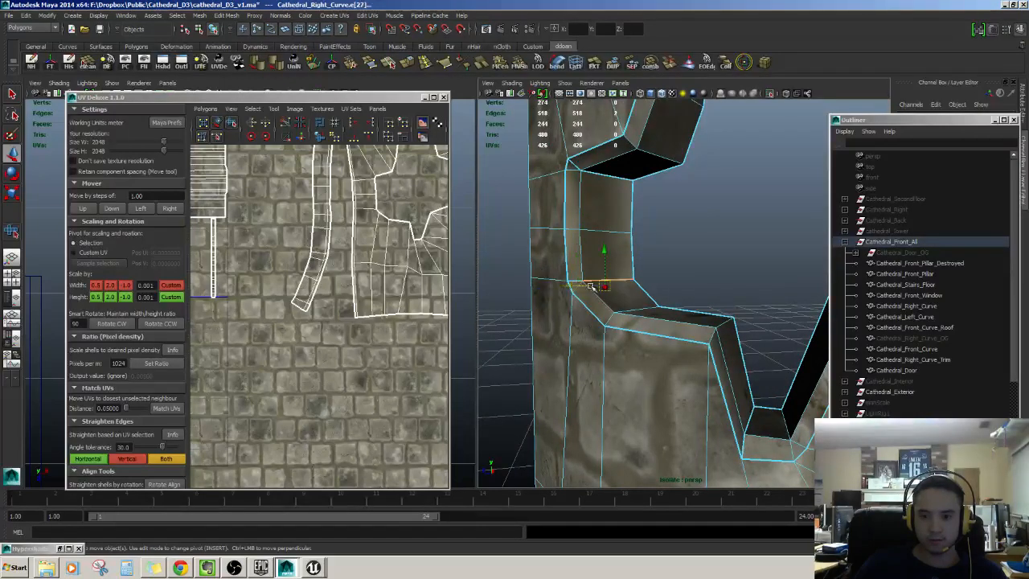
pyautogui.click(675, 266)
pyautogui.click(617, 279)
pyautogui.scroll(4, 579, 279)
pyautogui.keyDown('alt'); pyautogui.moveTo(585, 277); pyautogui.dragTo(710, 278, button='middle'); pyautogui.keyUp('alt')
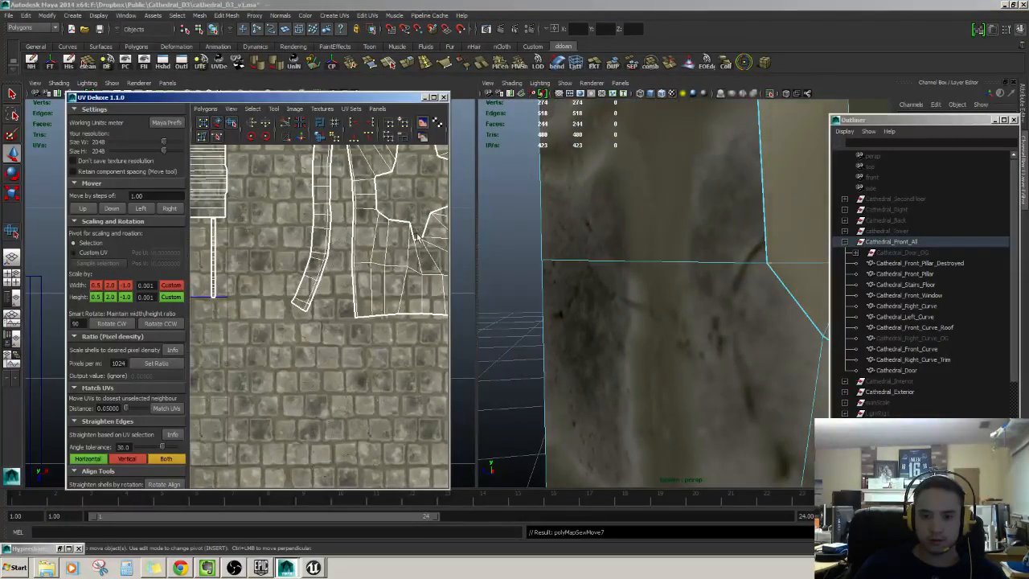
pyautogui.scroll(-5, 619, 236)
pyautogui.scroll(-4, 620, 236)
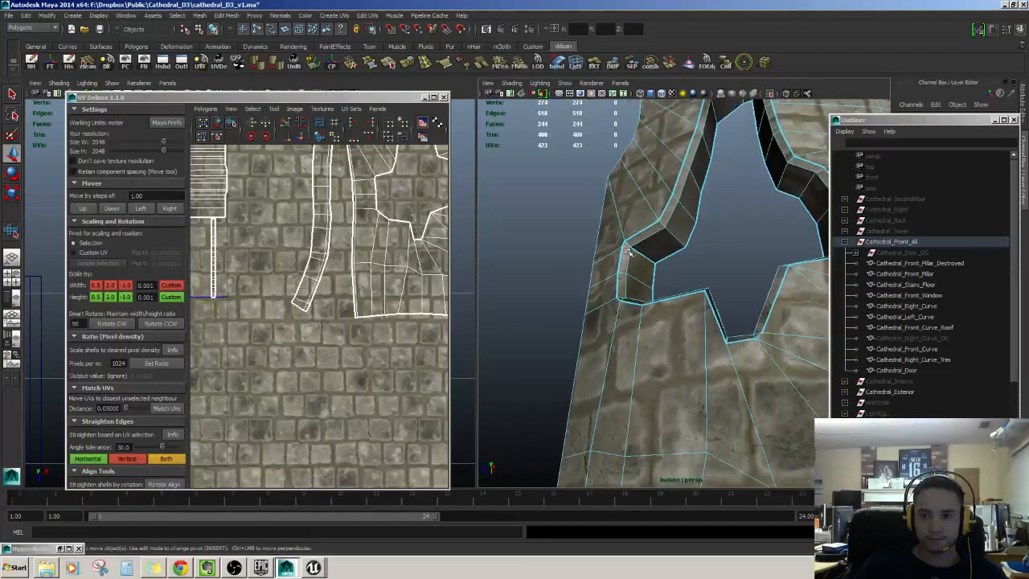
# - Select the strip of faces along the hole's long slanted inner side and convert the selection to UVs
pyautogui.click(682, 218)
pyautogui.scroll(-4, 695, 228)
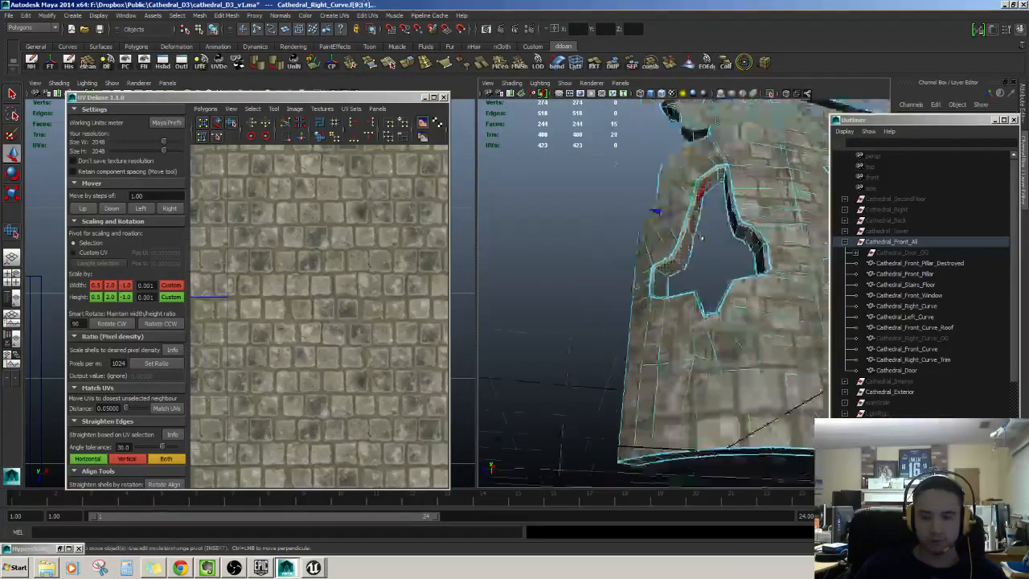
pyautogui.keyDown('alt'); pyautogui.moveTo(695, 228); pyautogui.dragTo(667, 236); pyautogui.keyUp('alt')
pyautogui.keyDown('shift'); pyautogui.doubleClick(685, 236); pyautogui.keyUp('shift')
pyautogui.scroll(-3, 333, 340)
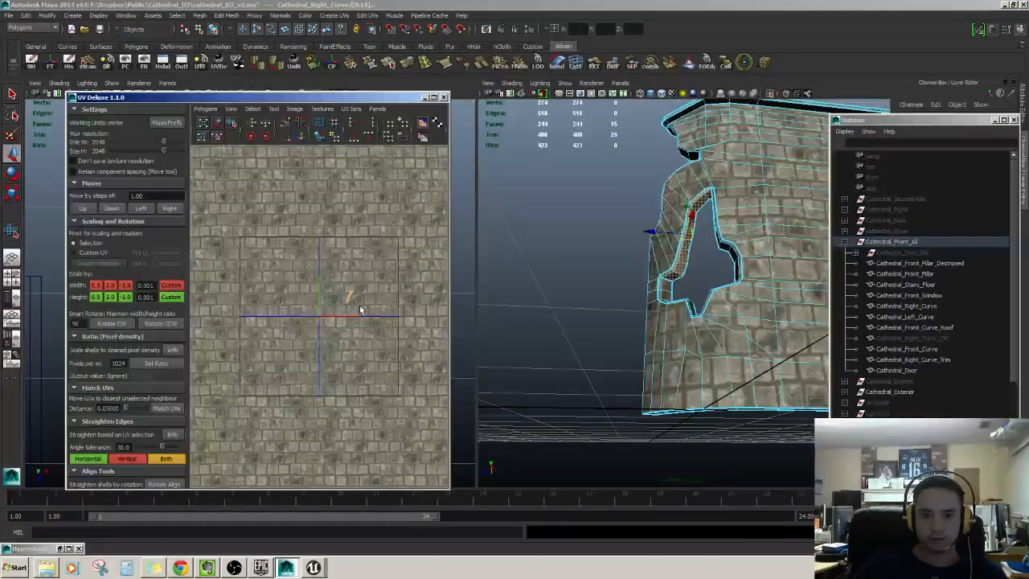
pyautogui.scroll(5, 354, 310)
pyautogui.hotkey('ctrl', 'F12')
pyautogui.scroll(2, 380, 303)
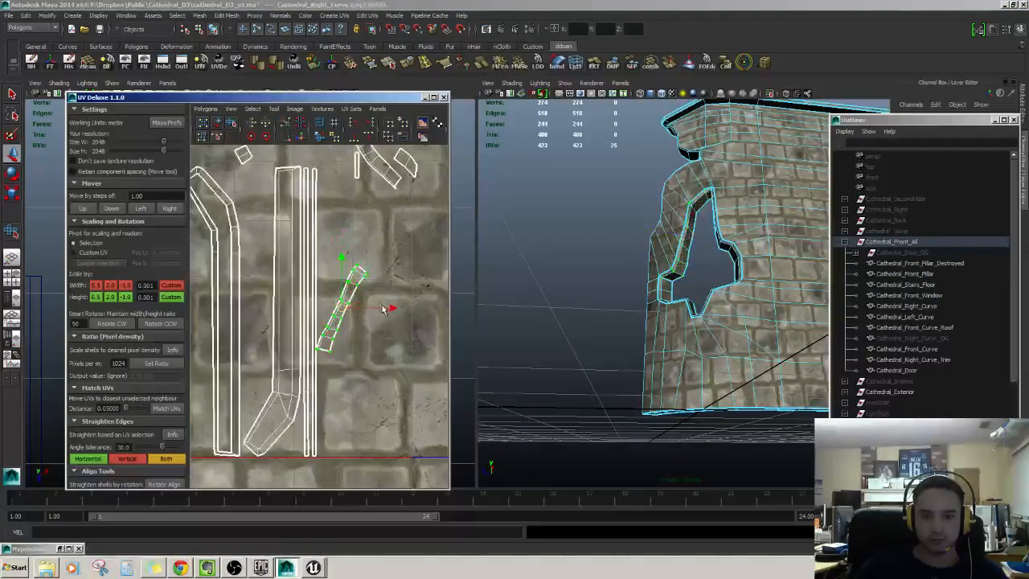
# - Scale the slanted strip's UV shell to 1024 pixels per meter and move it beside the first rim shell
pyautogui.keyDown('alt'); pyautogui.moveTo(389, 300); pyautogui.dragTo(336, 320, button='middle'); pyautogui.keyUp('alt')
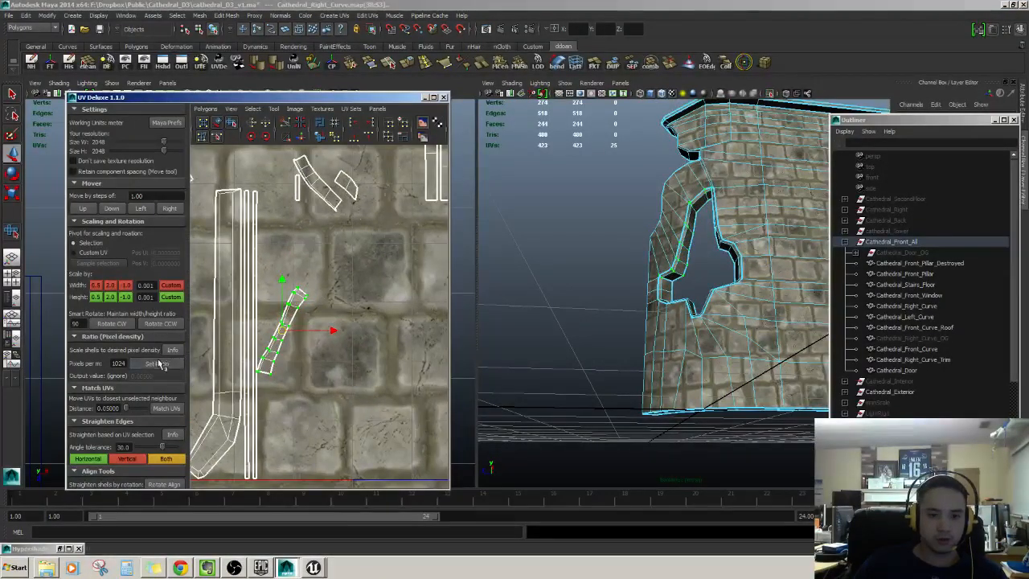
pyautogui.click(158, 363)
pyautogui.moveTo(308, 320); pyautogui.dragTo(372, 325)
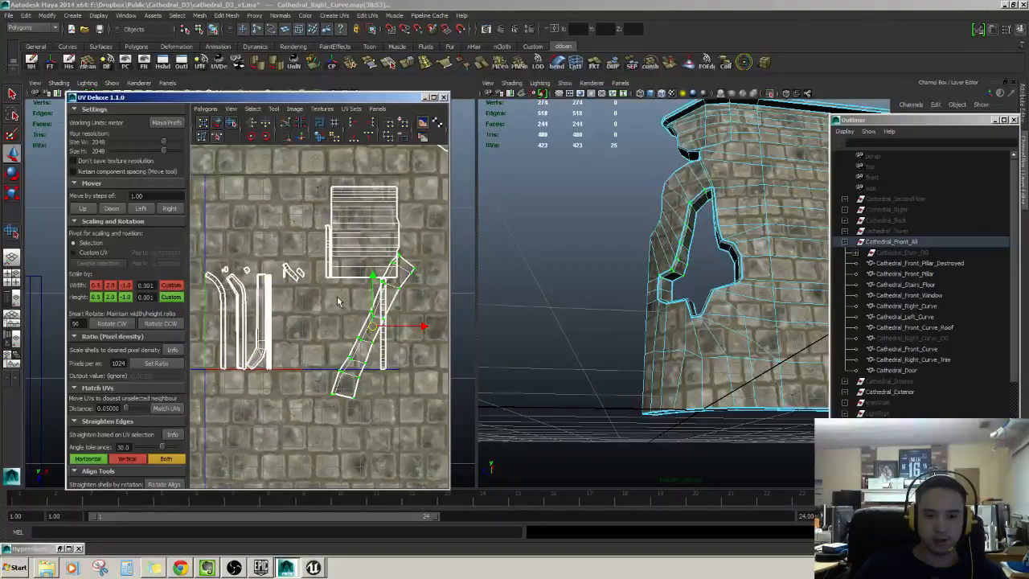
pyautogui.press('f')
pyautogui.keyDown('alt'); pyautogui.moveTo(337, 279); pyautogui.dragTo(306, 291, button='right'); pyautogui.keyUp('alt')
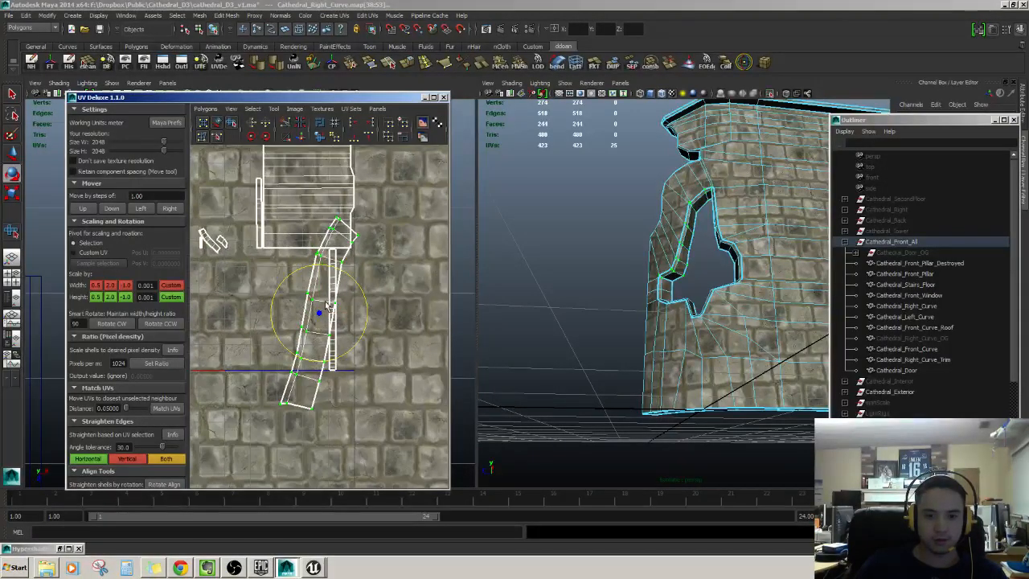
pyautogui.moveTo(323, 314); pyautogui.dragTo(383, 311)
pyautogui.keyDown('alt'); pyautogui.moveTo(447, 305); pyautogui.dragTo(305, 336, button='middle'); pyautogui.keyUp('alt')
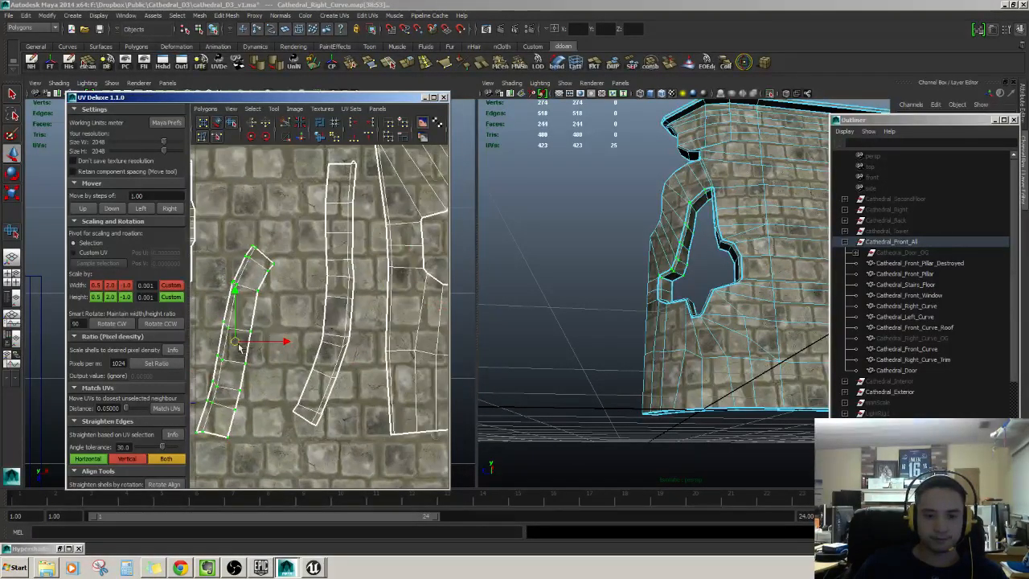
# - Finish placing the slanted strip's UV shell beside the first rim shell and select the rim faces along the hole's short vertical side and lower ledge
pyautogui.moveTo(238, 347); pyautogui.dragTo(278, 336)
pyautogui.keyDown('alt'); pyautogui.moveTo(680, 259); pyautogui.dragTo(650, 281); pyautogui.keyUp('alt')
pyautogui.keyDown('alt'); pyautogui.moveTo(650, 281); pyautogui.dragTo(669, 287, button='right'); pyautogui.keyUp('alt')
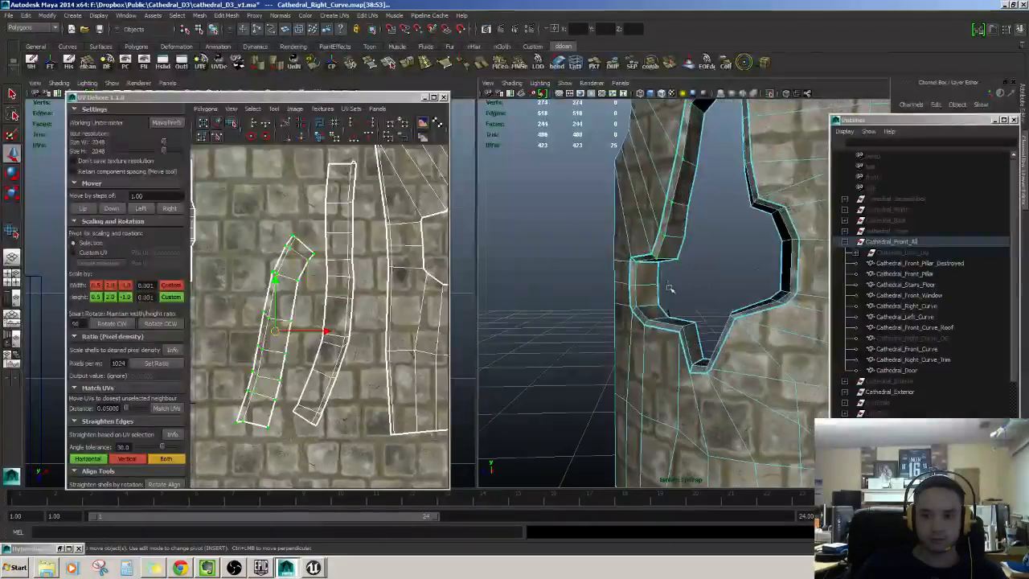
pyautogui.scroll(3, 669, 288)
pyautogui.keyDown('alt'); pyautogui.moveTo(664, 282); pyautogui.dragTo(660, 258); pyautogui.keyUp('alt')
pyautogui.scroll(5, 661, 260)
pyautogui.click(645, 234)
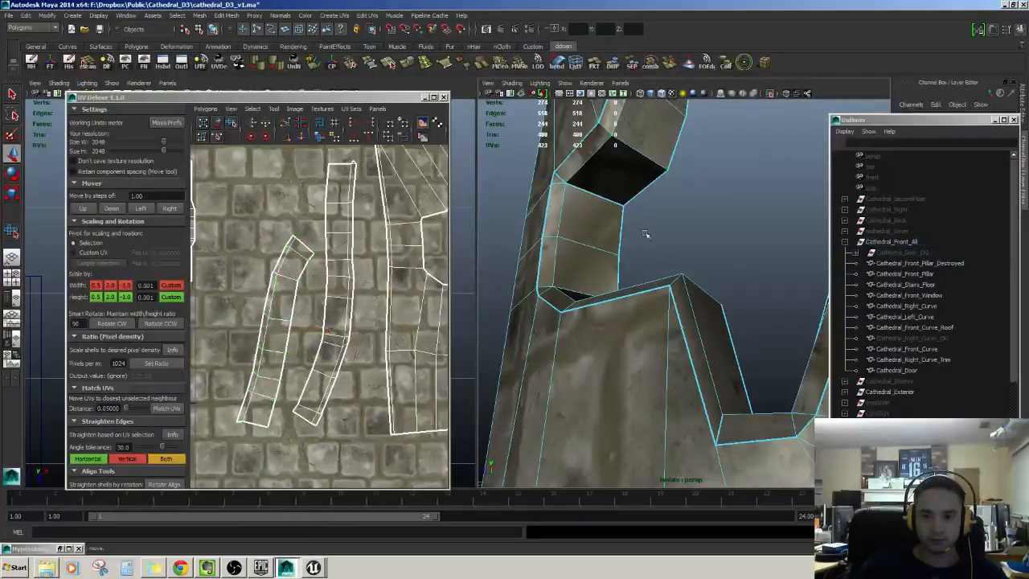
pyautogui.keyDown('alt'); pyautogui.moveTo(645, 234); pyautogui.dragTo(640, 199, button='middle'); pyautogui.keyUp('alt')
pyautogui.doubleClick(586, 228)
pyautogui.keyDown('alt'); pyautogui.moveTo(588, 230); pyautogui.dragTo(676, 273); pyautogui.keyUp('alt')
pyautogui.scroll(-3, 676, 276)
pyautogui.keyDown('alt'); pyautogui.moveTo(677, 278); pyautogui.dragTo(660, 303, button='middle'); pyautogui.keyUp('alt')
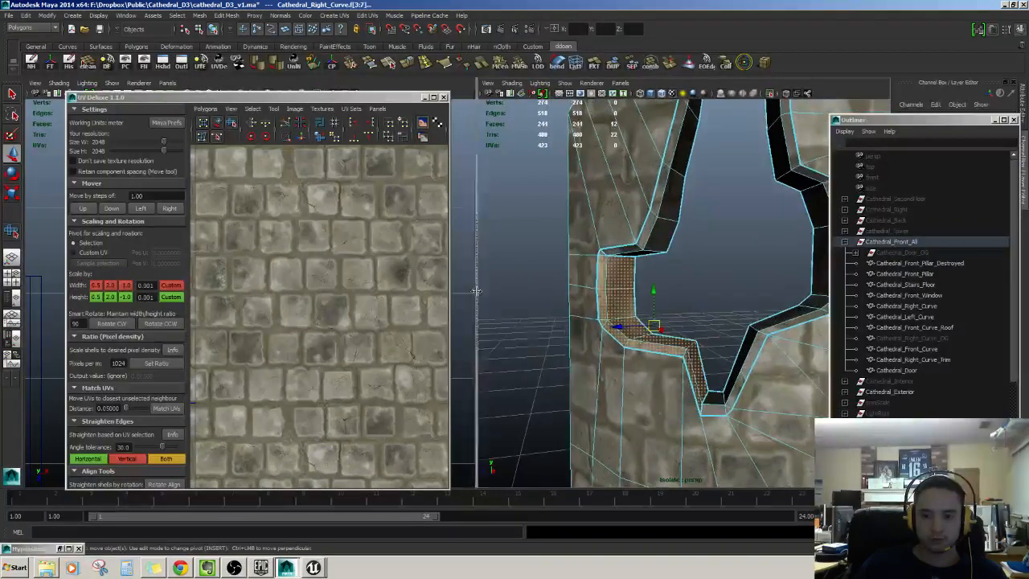
# - Convert the ledge strip's faces to UVs, scale the shell to 1024 pixels per meter and place it upright beside the slanted strip's shell
pyautogui.scroll(-4, 320, 297)
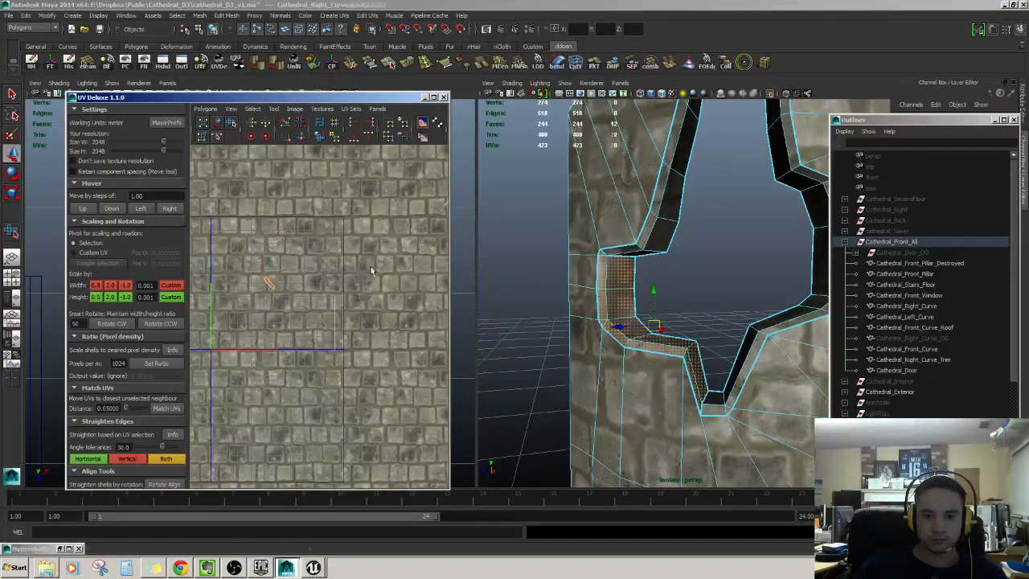
pyautogui.hotkey('ctrl', 'F12')
pyautogui.scroll(3, 371, 267)
pyautogui.keyDown('alt'); pyautogui.moveTo(370, 267); pyautogui.dragTo(453, 262, button='middle'); pyautogui.keyUp('alt')
pyautogui.scroll(2, 394, 267)
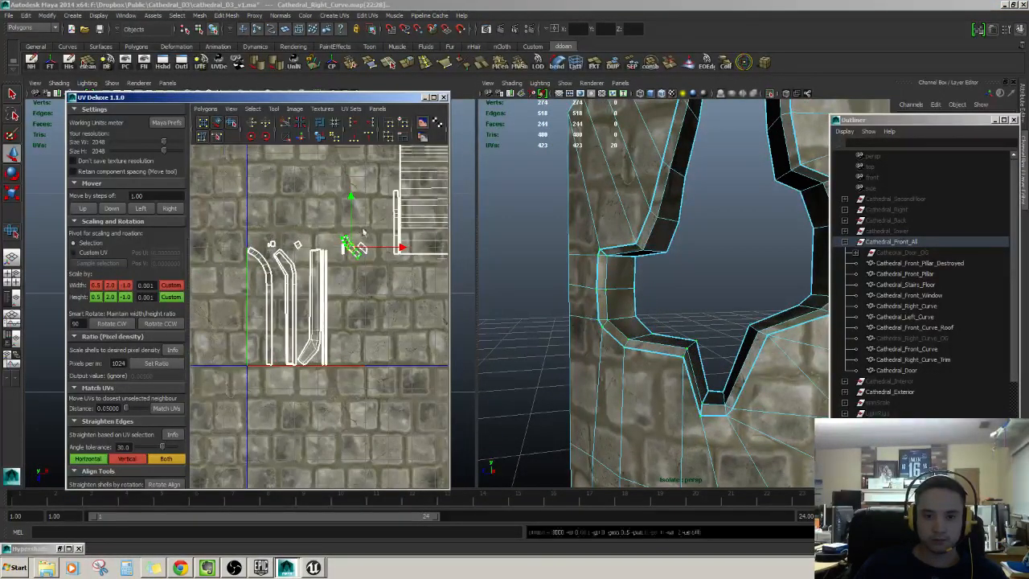
pyautogui.keyDown('alt'); pyautogui.moveTo(362, 231); pyautogui.dragTo(295, 277, button='middle'); pyautogui.keyUp('alt')
pyautogui.click(157, 364)
pyautogui.keyDown('alt'); pyautogui.moveTo(381, 317); pyautogui.dragTo(331, 320, button='middle'); pyautogui.keyUp('alt')
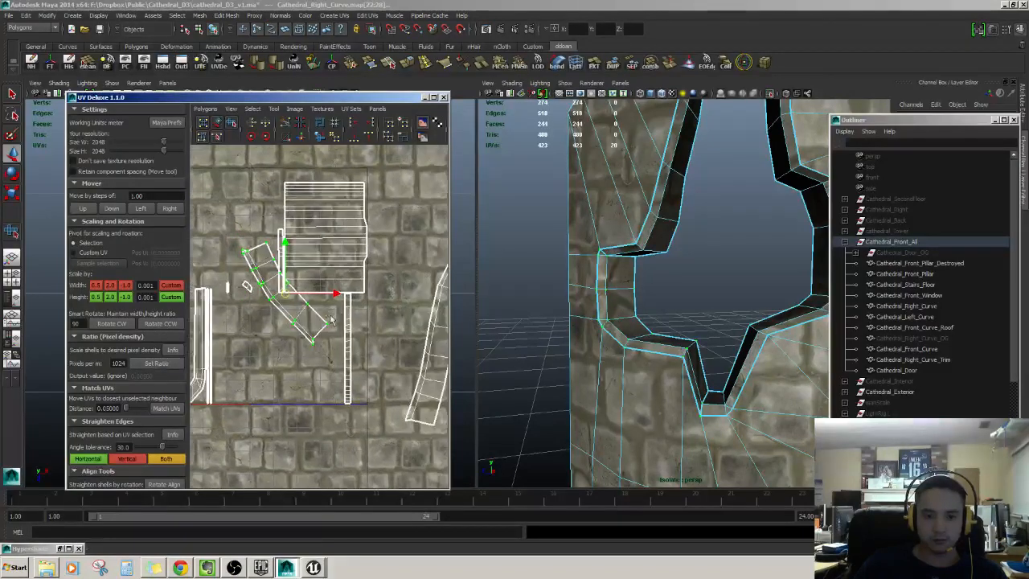
pyautogui.moveTo(283, 294); pyautogui.dragTo(360, 295)
pyautogui.keyDown('alt'); pyautogui.moveTo(441, 296); pyautogui.dragTo(288, 309, button='middle'); pyautogui.keyUp('alt')
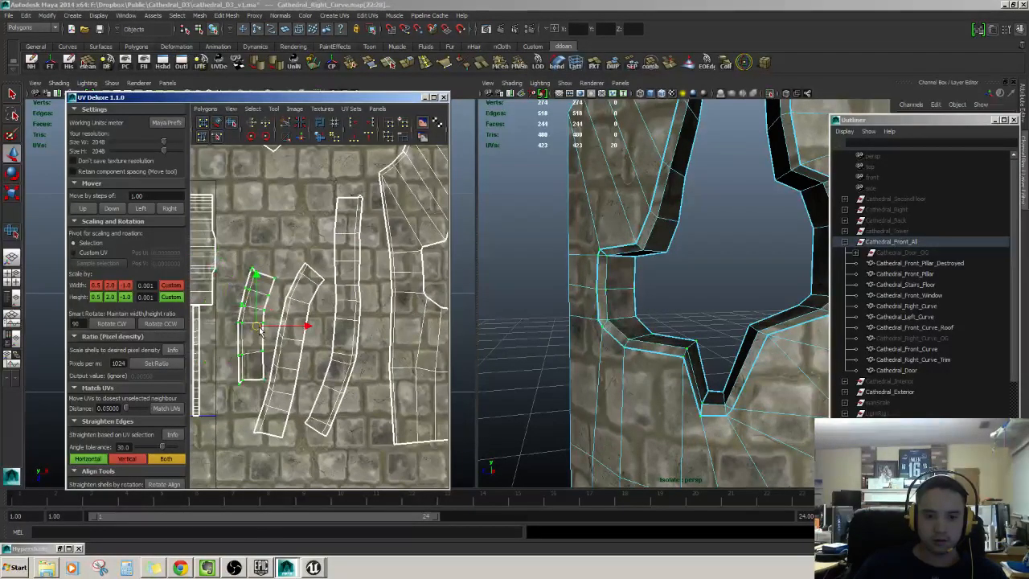
# - Select all connected faces of the wall's large flat reverse side and convert the selection to UVs
pyautogui.keyDown('alt'); pyautogui.moveTo(535, 305); pyautogui.dragTo(619, 291, button='right'); pyautogui.keyUp('alt')
pyautogui.keyDown('alt'); pyautogui.moveTo(620, 291); pyautogui.dragTo(747, 287); pyautogui.keyUp('alt')
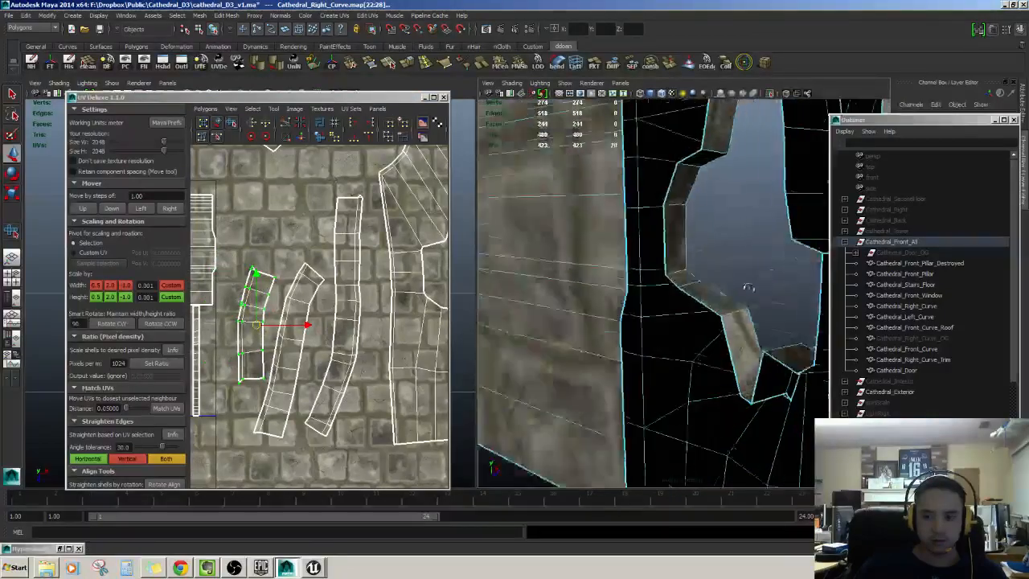
pyautogui.keyDown('alt'); pyautogui.moveTo(747, 287); pyautogui.dragTo(675, 260, button='right'); pyautogui.keyUp('alt')
pyautogui.keyDown('alt'); pyautogui.moveTo(675, 260); pyautogui.dragTo(703, 276); pyautogui.keyUp('alt')
pyautogui.keyDown('alt'); pyautogui.moveTo(702, 276); pyautogui.dragTo(635, 274, button='right'); pyautogui.keyUp('alt')
pyautogui.keyDown('alt'); pyautogui.moveTo(635, 273); pyautogui.dragTo(683, 270, button='middle'); pyautogui.keyUp('alt')
pyautogui.keyDown('alt'); pyautogui.moveTo(684, 270); pyautogui.dragTo(720, 268, button='right'); pyautogui.keyUp('alt')
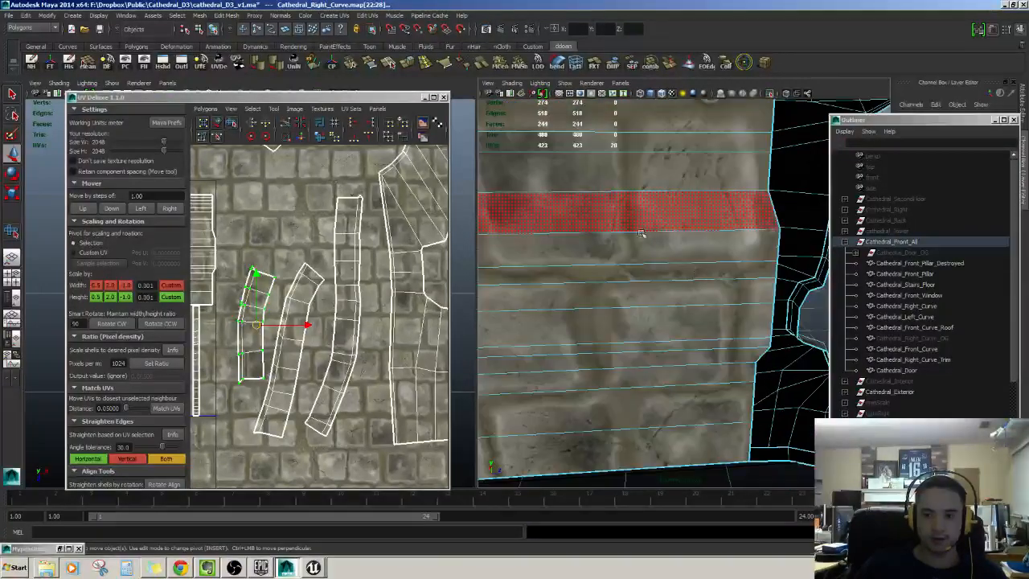
pyautogui.doubleClick(635, 220)
pyautogui.keyDown('alt'); pyautogui.moveTo(636, 221); pyautogui.dragTo(515, 234, button='right'); pyautogui.keyUp('alt')
pyautogui.keyDown('alt'); pyautogui.moveTo(249, 266); pyautogui.dragTo(328, 259, button='middle'); pyautogui.keyUp('alt')
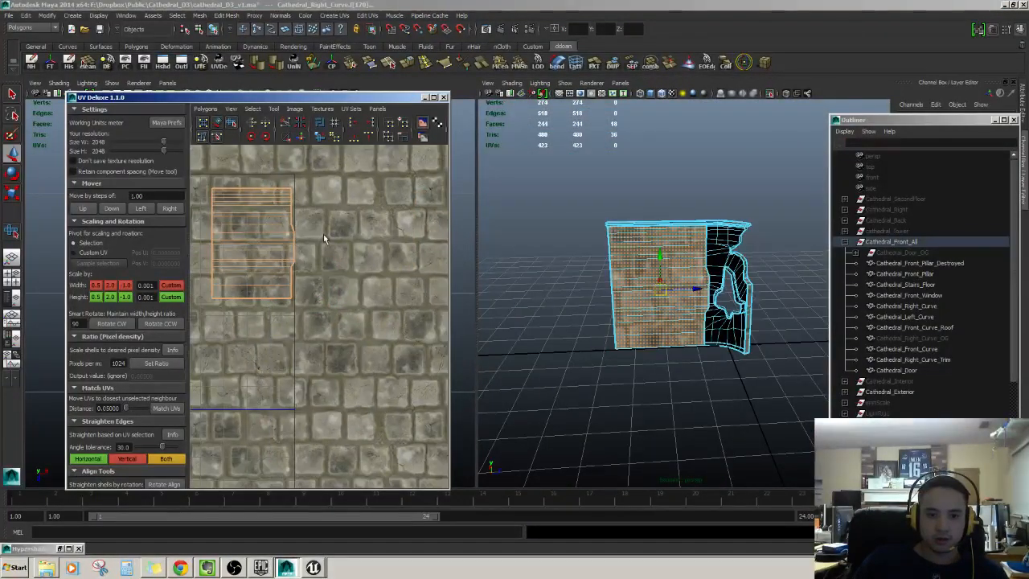
pyautogui.keyDown('ctrl'); pyautogui.moveTo(324, 239); pyautogui.dragTo(334, 268, button='right'); pyautogui.keyUp('ctrl')
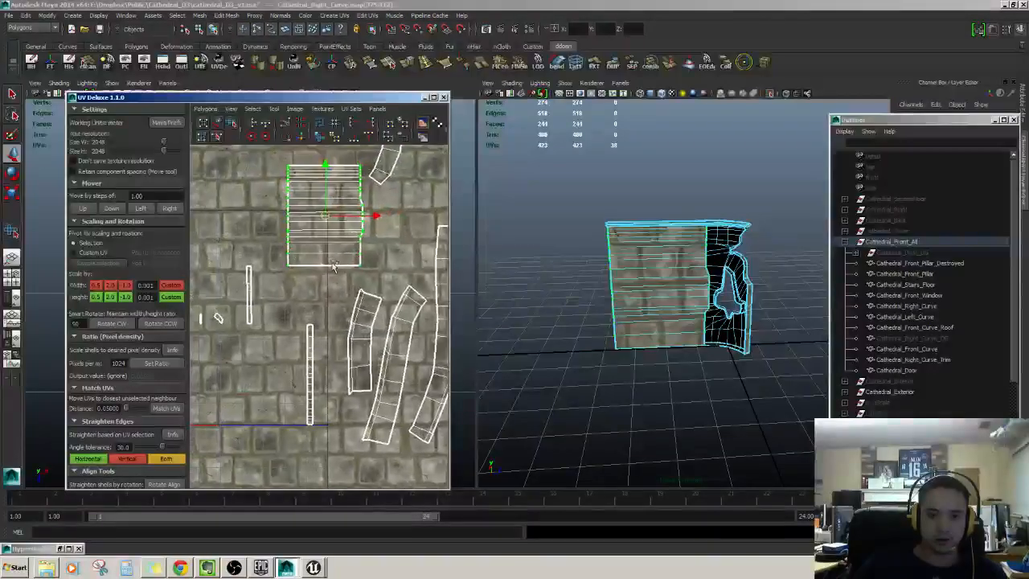
# - Scale the flat reverse side's UV shell to 1024 pixels per meter and nudge it slightly down
pyautogui.click(156, 363)
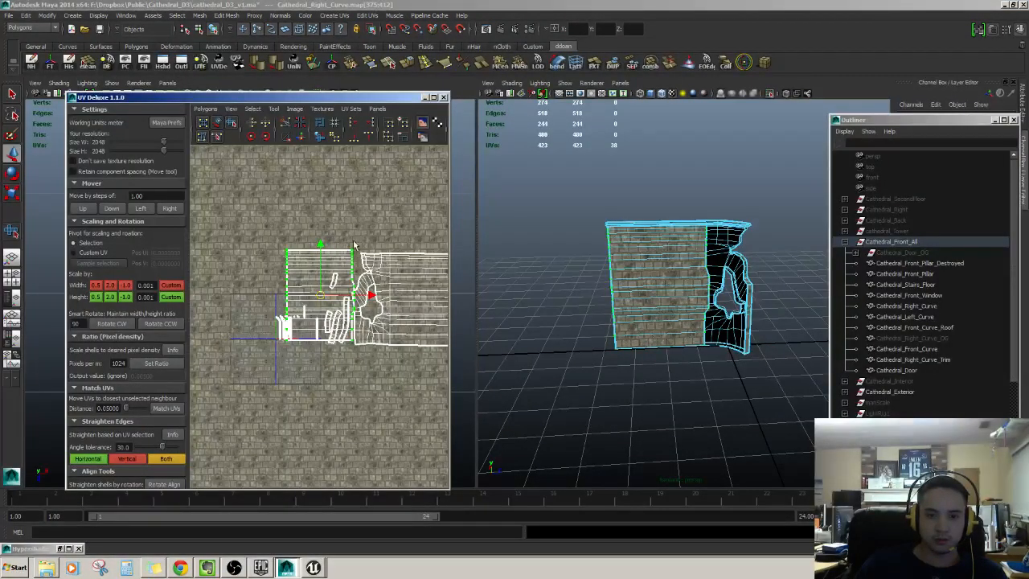
pyautogui.scroll(4, 353, 241)
pyautogui.moveTo(324, 267)
pyautogui.mouseDown()
pyautogui.moveTo(313, 280)
pyautogui.moveTo(323, 274)
pyautogui.mouseUp()
pyautogui.click(151, 366)
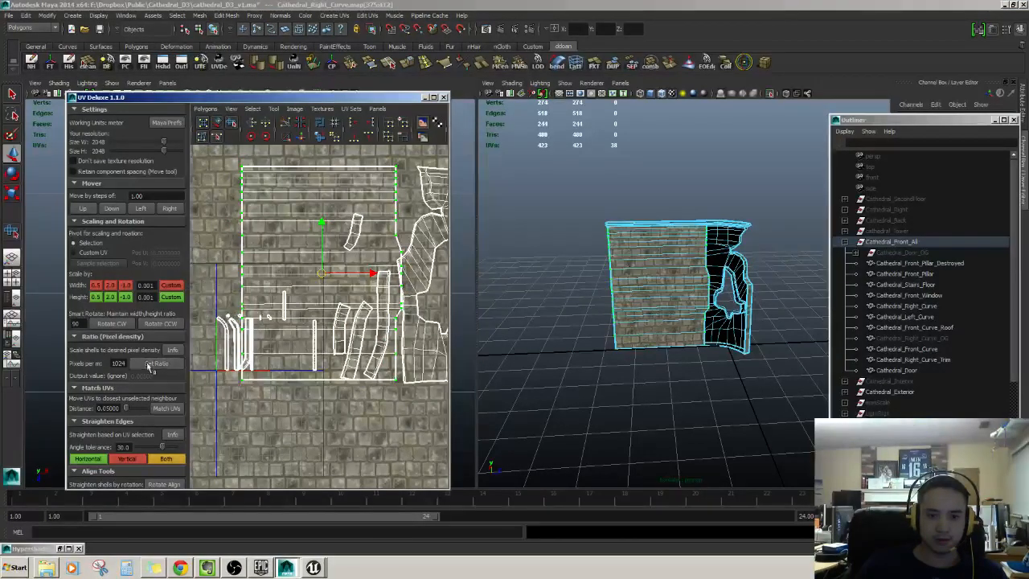
# - Select the UVs of the outer wall surface around the hole and shift that shell slightly away from the flat reverse side's shell
pyautogui.scroll(6, 687, 297)
pyautogui.keyDown('alt'); pyautogui.moveTo(796, 313); pyautogui.dragTo(675, 313, button='middle'); pyautogui.keyUp('alt')
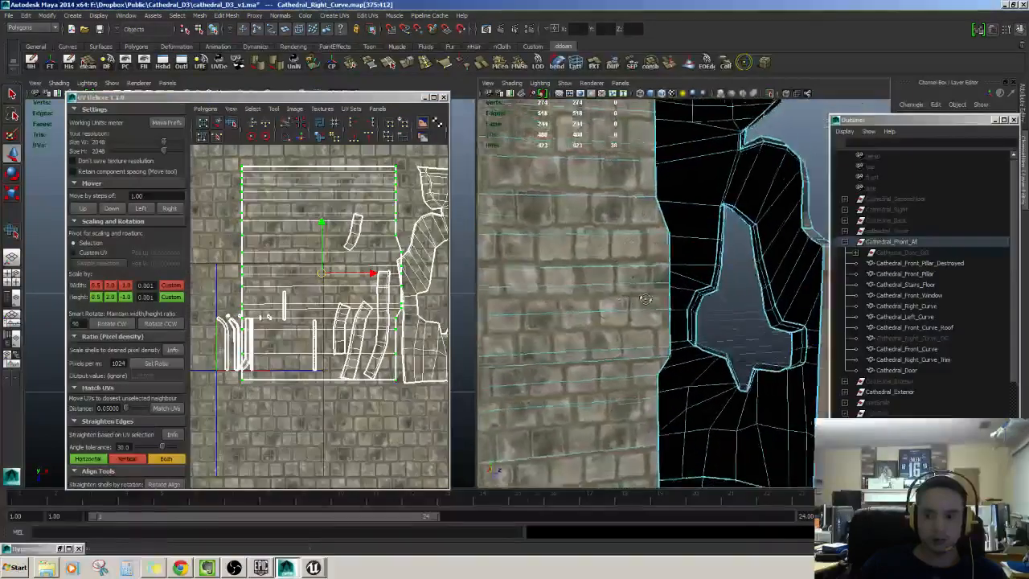
pyautogui.keyDown('alt'); pyautogui.moveTo(676, 314); pyautogui.dragTo(632, 241); pyautogui.keyUp('alt')
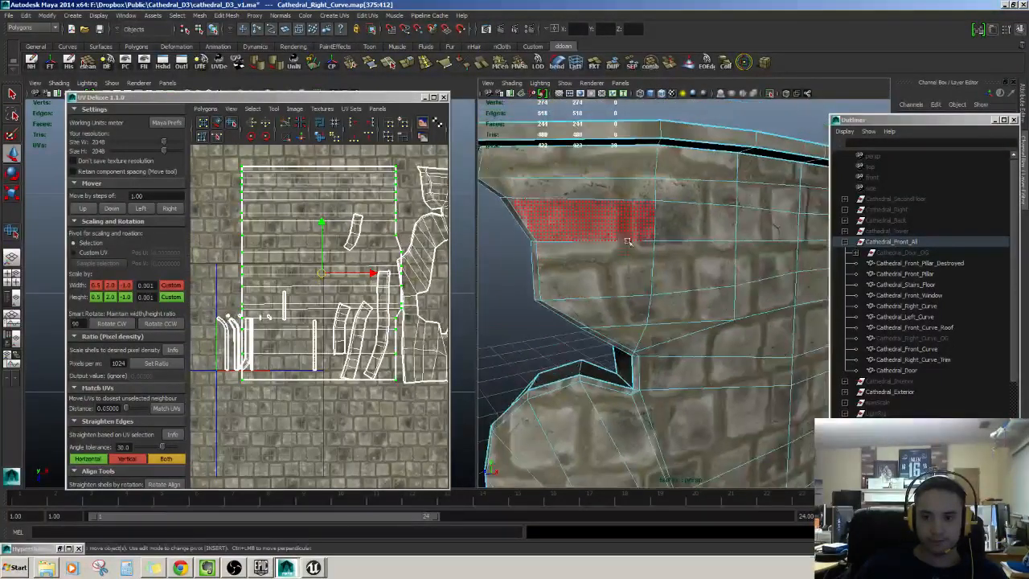
pyautogui.click(617, 248)
pyautogui.doubleClick(633, 236)
pyautogui.press('f')
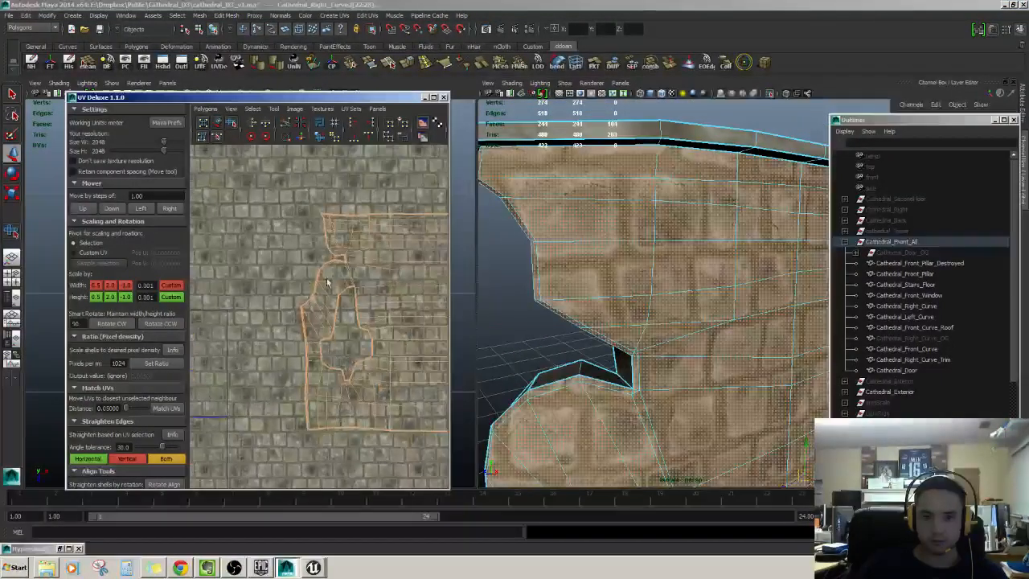
pyautogui.hotkey('ctrl', 'F12')
pyautogui.keyDown('alt'); pyautogui.moveTo(384, 255); pyautogui.dragTo(357, 262, button='middle'); pyautogui.keyUp('alt')
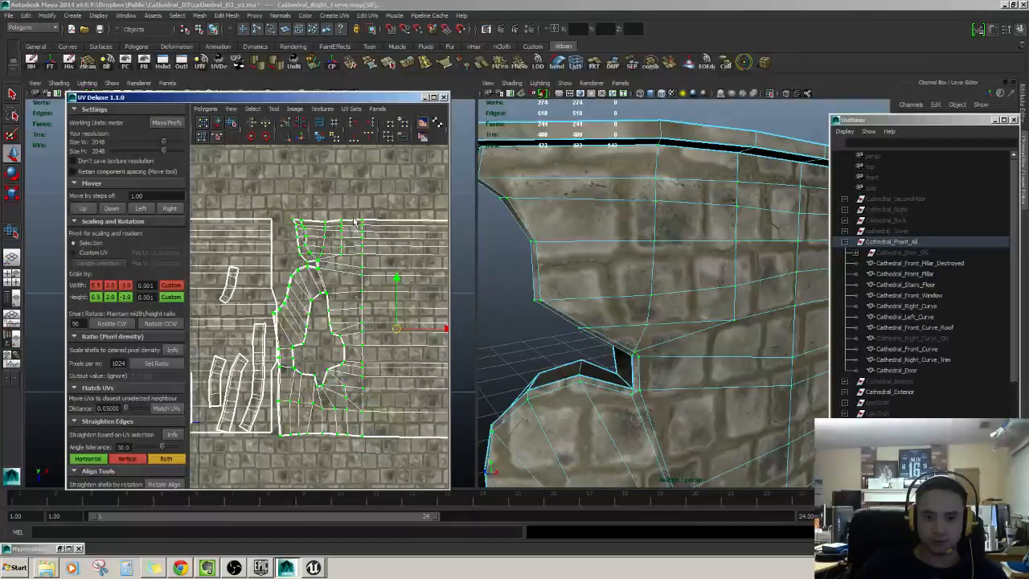
pyautogui.press('g')
pyautogui.press('f')
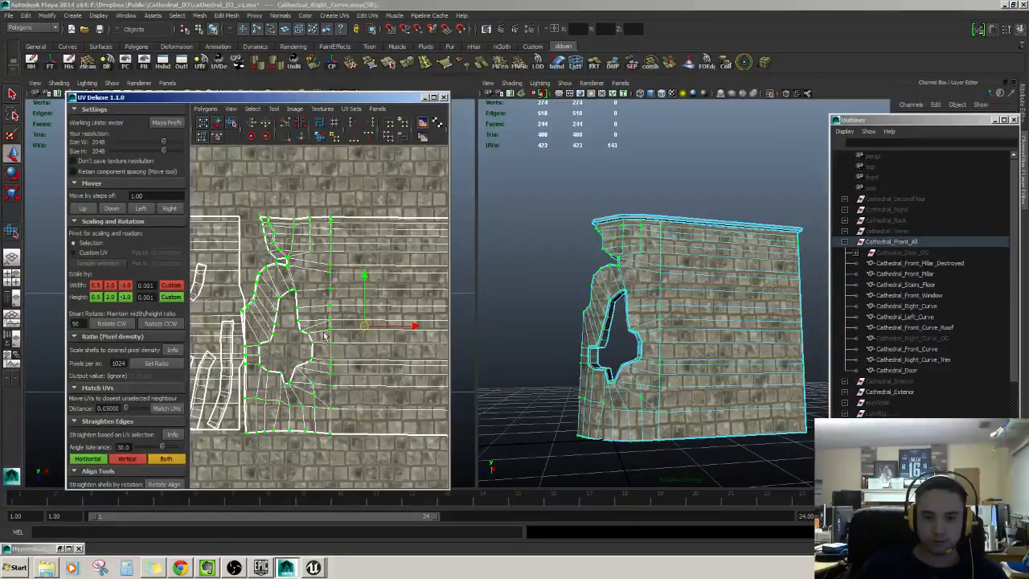
pyautogui.moveTo(414, 329); pyautogui.dragTo(424, 328)
# - Select the strip of faces on top of the wall's upper trim and convert the selection to UVs
pyautogui.keyDown('alt'); pyautogui.moveTo(637, 290); pyautogui.dragTo(707, 289, button='right'); pyautogui.keyUp('alt')
pyautogui.keyDown('alt'); pyautogui.moveTo(659, 274); pyautogui.dragTo(686, 289); pyautogui.keyUp('alt')
pyautogui.keyDown('alt'); pyautogui.moveTo(686, 288); pyautogui.dragTo(684, 276, button='right'); pyautogui.keyUp('alt')
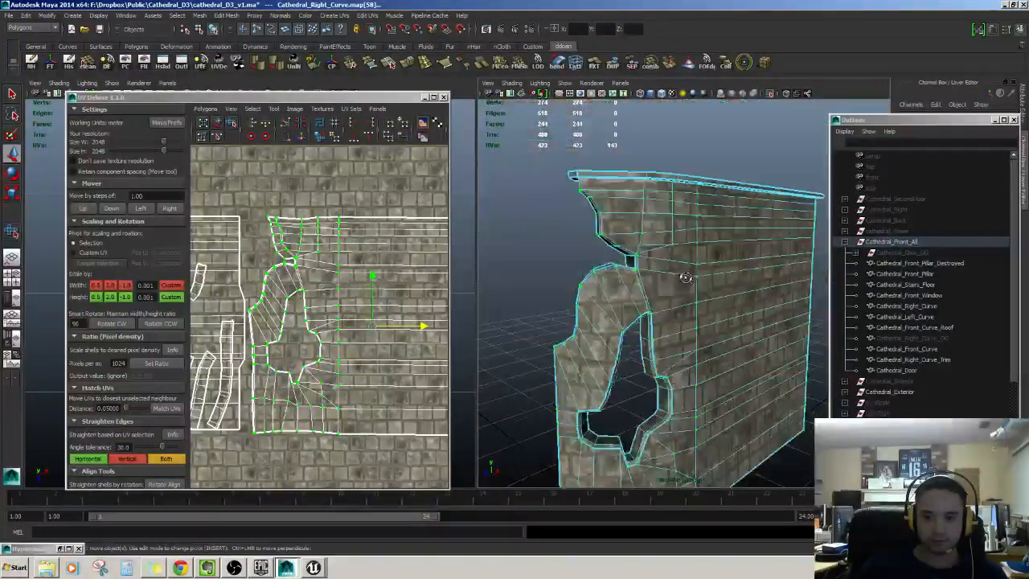
pyautogui.keyDown('alt'); pyautogui.moveTo(684, 276); pyautogui.dragTo(677, 305); pyautogui.keyUp('alt')
pyautogui.doubleClick(698, 295)
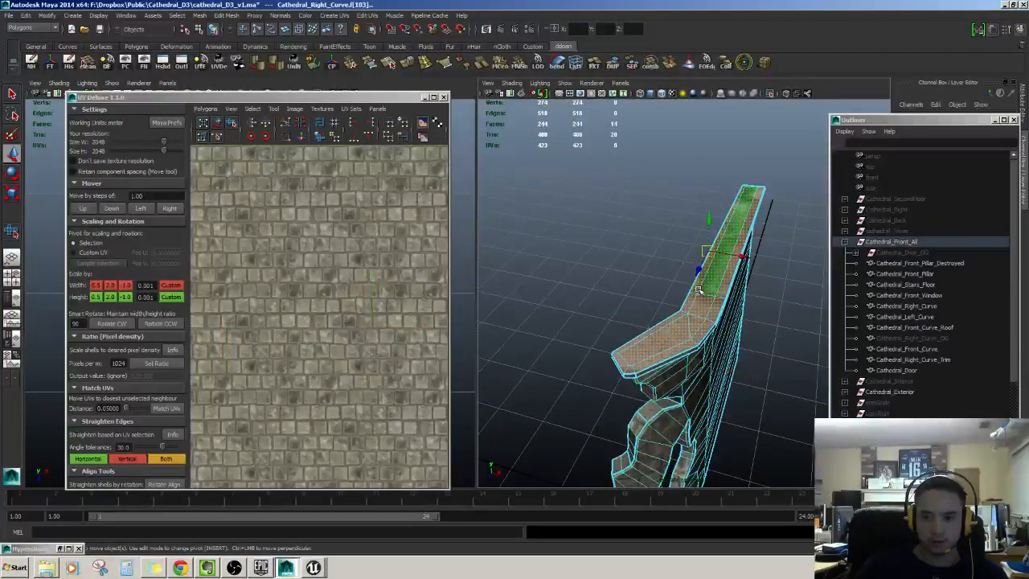
pyautogui.press('f')
pyautogui.press('a')
pyautogui.scroll(5, 363, 296)
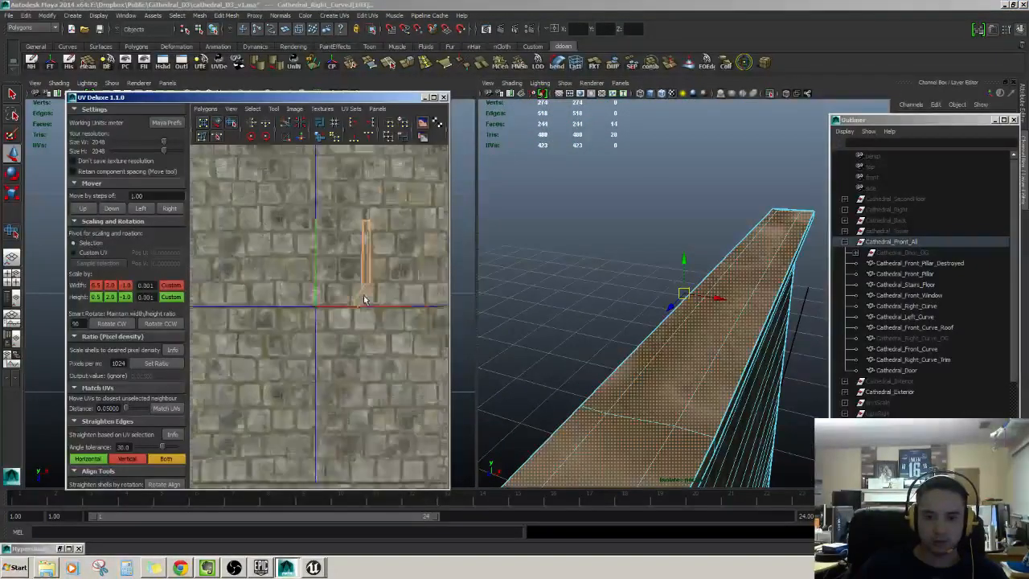
pyautogui.keyDown('alt'); pyautogui.moveTo(364, 298); pyautogui.dragTo(282, 322, button='middle'); pyautogui.keyUp('alt')
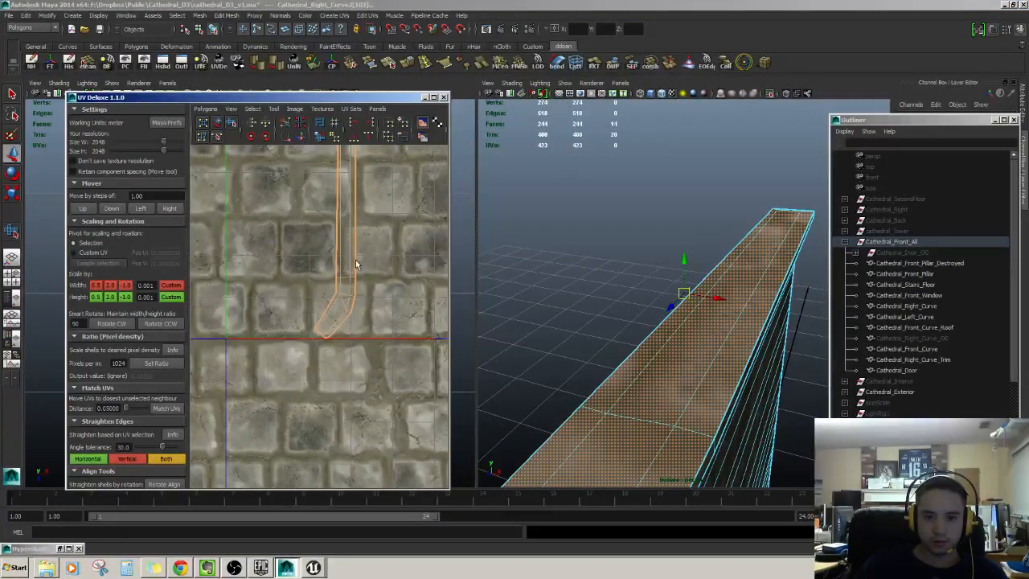
pyautogui.hotkey('ctrl', 'F12')
# - Scale the trim's top strip UV shell to 1024 pixels per meter and move it beyond the outer wall's shell
pyautogui.scroll(-5, 367, 272)
pyautogui.keyDown('alt'); pyautogui.moveTo(381, 275); pyautogui.dragTo(315, 289, button='middle'); pyautogui.keyUp('alt')
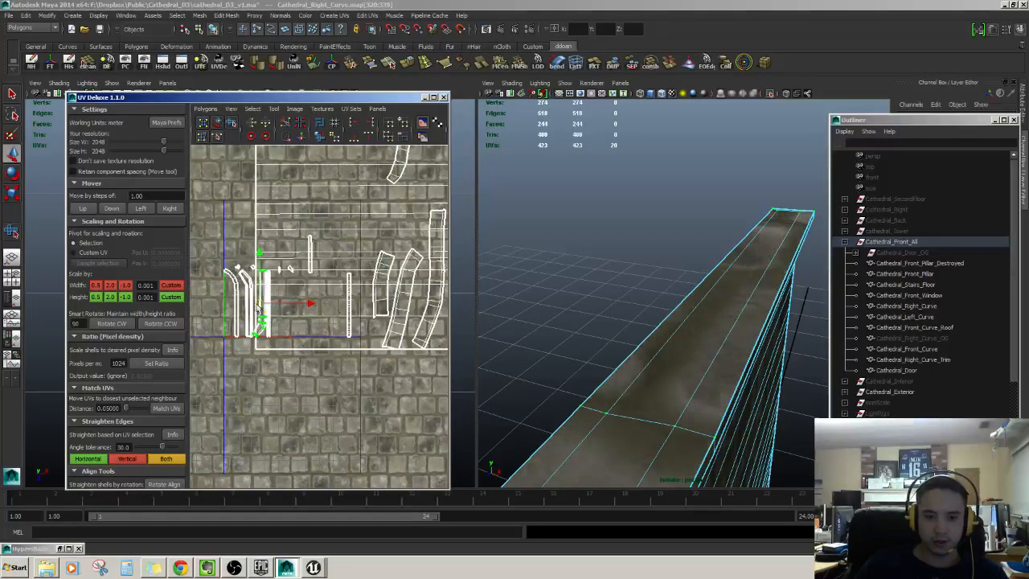
pyautogui.click(154, 365)
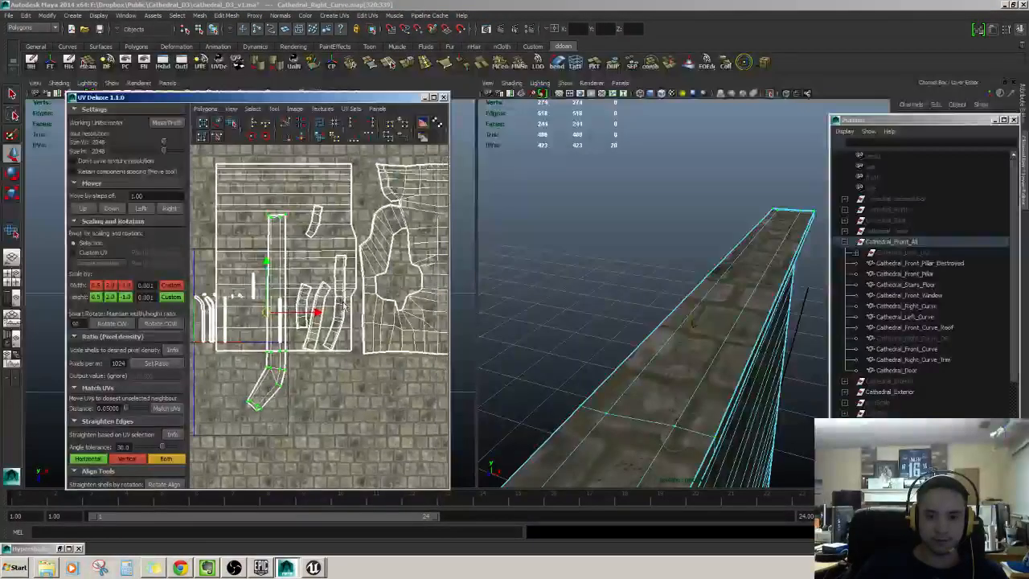
pyautogui.scroll(-2, 311, 305)
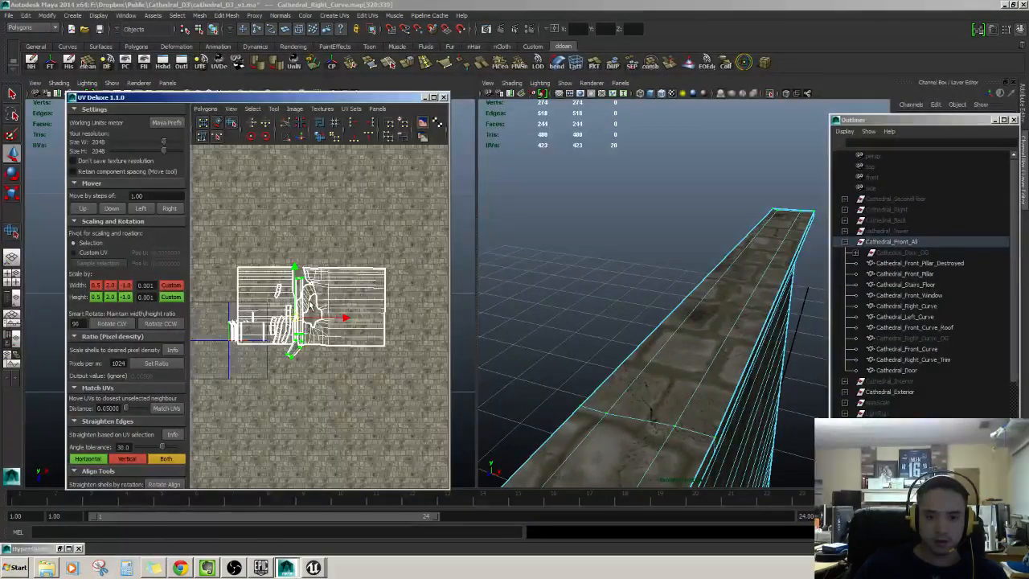
# - Sew the UV edges between the side faces of the wall's upper trim at its bends near the broken end
pyautogui.keyDown('alt'); pyautogui.moveTo(708, 299); pyautogui.dragTo(700, 234); pyautogui.keyUp('alt')
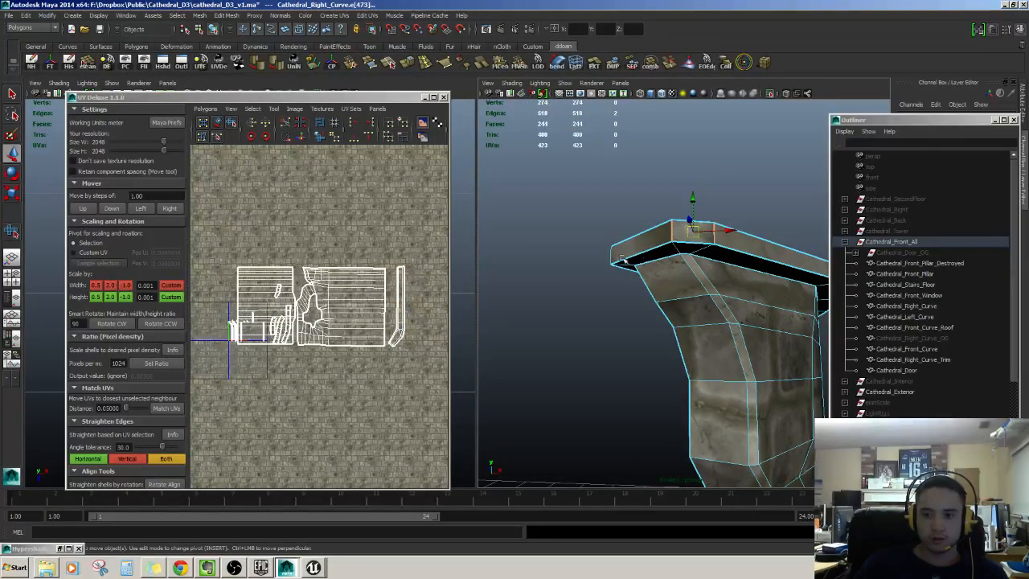
pyautogui.keyDown('alt'); pyautogui.moveTo(622, 257); pyautogui.dragTo(634, 289); pyautogui.keyUp('alt')
pyautogui.hotkey('ctrl', 'z')
pyautogui.hotkey('ctrl', 'z')
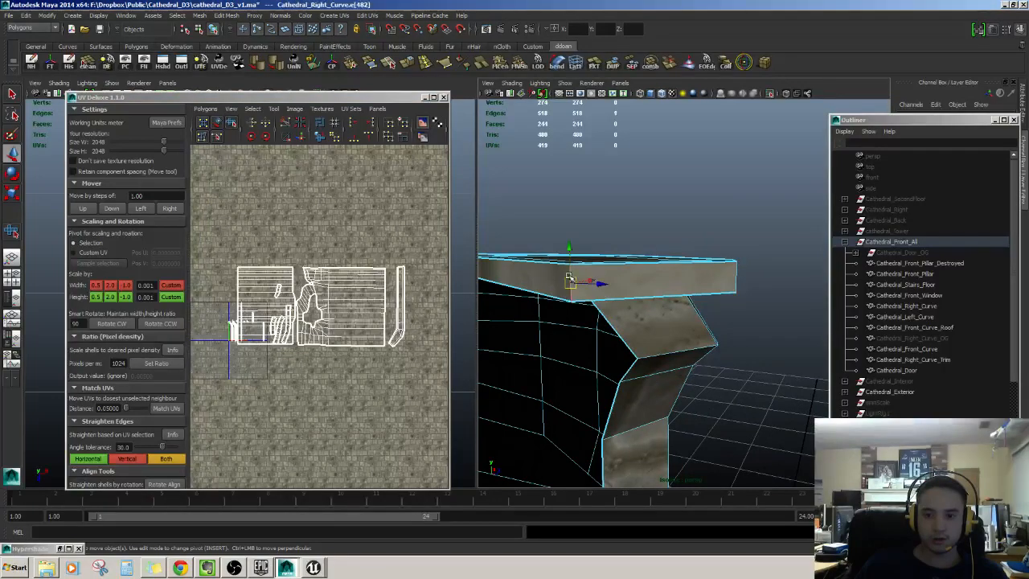
# - Try to cut the UVs along the vertical corner edge of the upper trim's side
pyautogui.keyDown('shift'); pyautogui.moveTo(344, 226); pyautogui.dragTo(395, 233, button='right'); pyautogui.keyUp('shift')
pyautogui.keyDown('alt'); pyautogui.moveTo(595, 249); pyautogui.dragTo(659, 242); pyautogui.keyUp('alt')
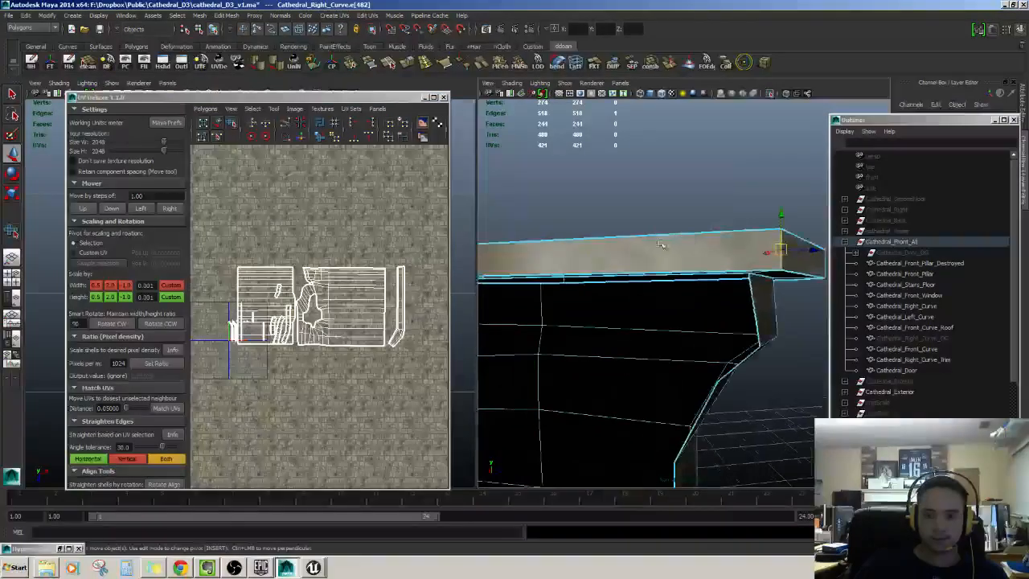
pyautogui.keyDown('alt'); pyautogui.moveTo(592, 277); pyautogui.dragTo(714, 263); pyautogui.keyUp('alt')
pyautogui.scroll(5, 684, 260)
pyautogui.scroll(-2, 589, 250)
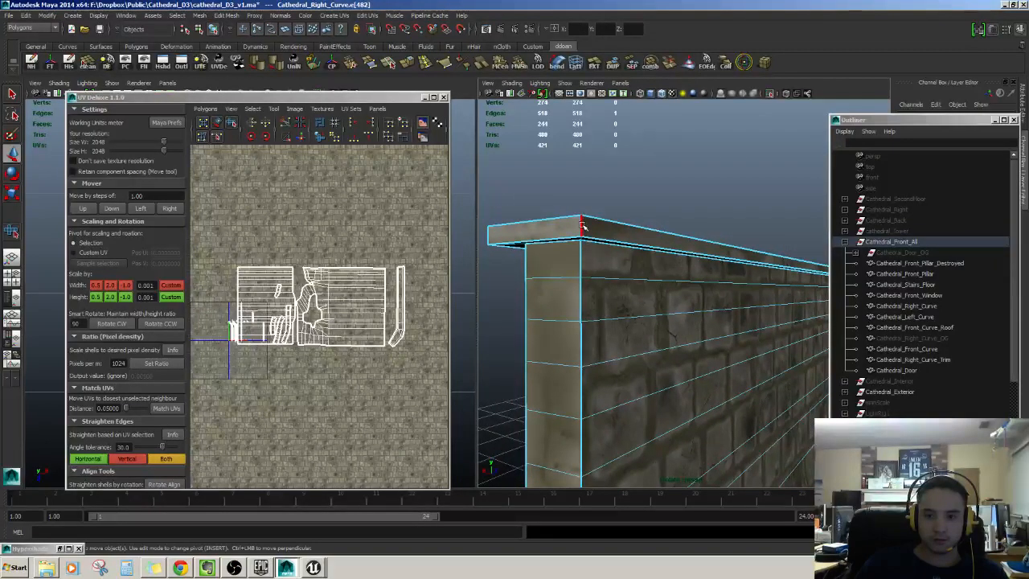
pyautogui.hotkey('ctrl', 'z')
pyautogui.hotkey('ctrl', 'z')
pyautogui.scroll(5, 588, 233)
pyautogui.scroll(-5, 595, 234)
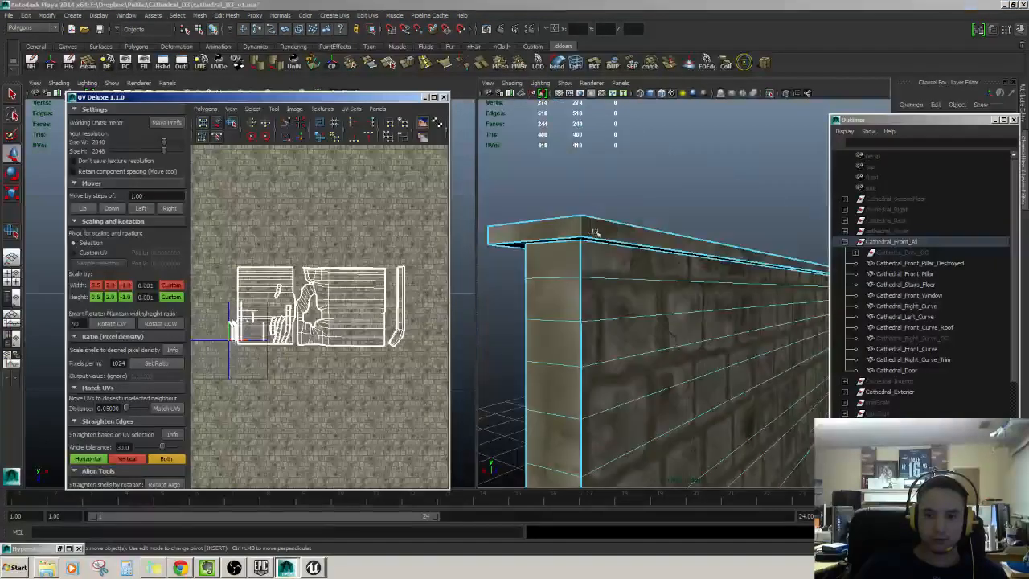
# - Sew the UV edge at the upper trim's vertical corner on the wall's intact end
pyautogui.keyDown('alt'); pyautogui.moveTo(595, 234); pyautogui.dragTo(752, 290); pyautogui.keyUp('alt')
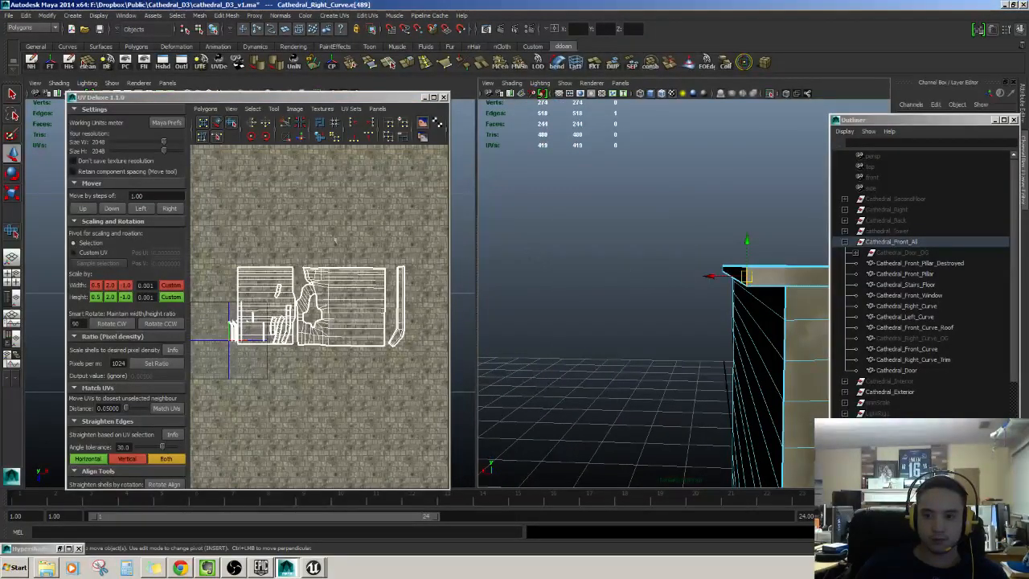
pyautogui.scroll(3, 335, 240)
pyautogui.keyDown('alt'); pyautogui.moveTo(336, 239); pyautogui.dragTo(531, 201, button='middle'); pyautogui.keyUp('alt')
# - Select the continuous band of side faces around the upper trim, convert it to UVs and unfold it
pyautogui.keyDown('alt'); pyautogui.moveTo(687, 255); pyautogui.dragTo(659, 259); pyautogui.keyUp('alt')
pyautogui.click(651, 260)
pyautogui.keyDown('shift'); pyautogui.doubleClick(748, 261); pyautogui.keyUp('shift')
pyautogui.scroll(2, 347, 285)
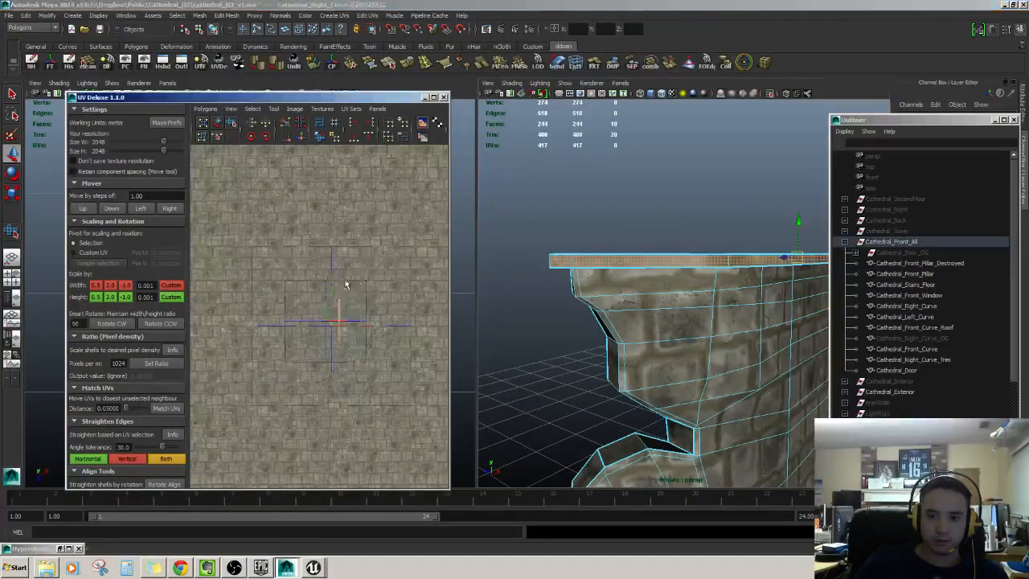
pyautogui.keyDown('alt'); pyautogui.moveTo(392, 333); pyautogui.dragTo(341, 308, button='middle'); pyautogui.keyUp('alt')
pyautogui.hotkey('ctrl', 'F12')
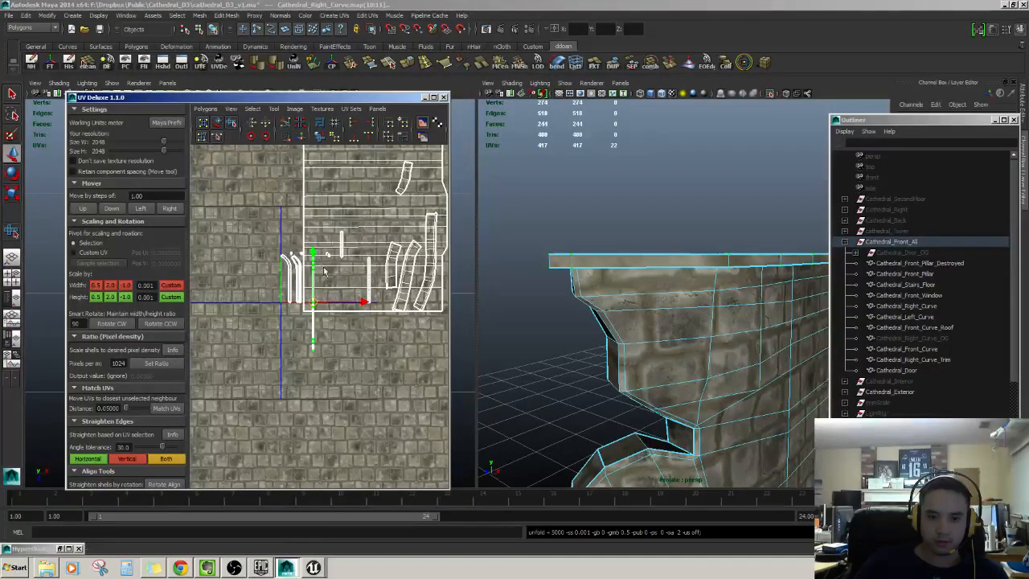
# - Scale the trim side band's UV shell to 1024 pixels per meter and rotate it to lie horizontally
pyautogui.click(156, 364)
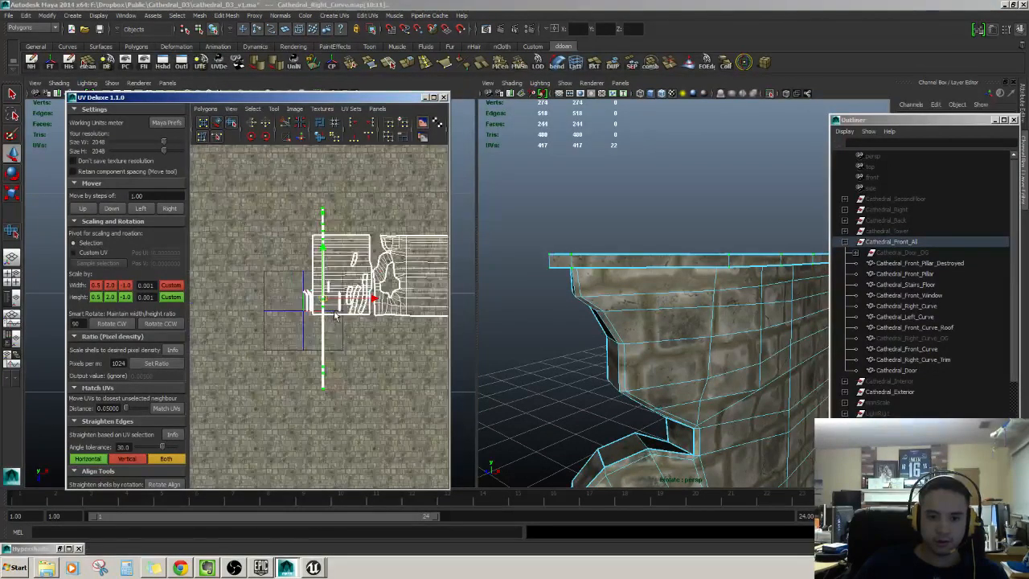
pyautogui.click(266, 137)
pyautogui.scroll(3, 384, 314)
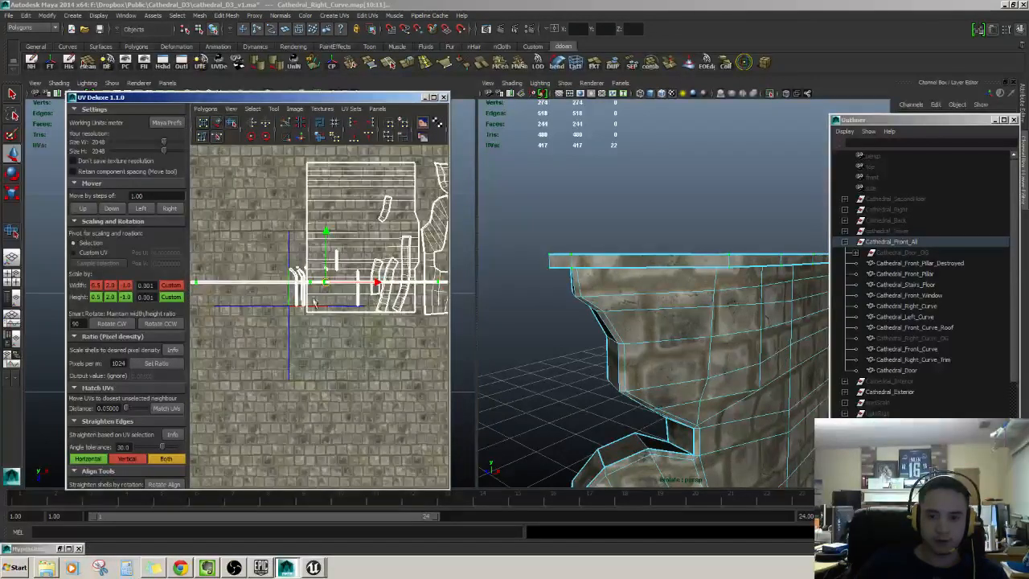
# - Move the trim side band's UV shell above the wall shells and line it up with the brick rows
pyautogui.moveTo(332, 280); pyautogui.dragTo(461, 256)
pyautogui.keyDown('alt'); pyautogui.moveTo(402, 273); pyautogui.dragTo(296, 325, button='middle'); pyautogui.keyUp('alt')
pyautogui.scroll(-5, 322, 314)
pyautogui.moveTo(319, 278); pyautogui.dragTo(307, 290)
pyautogui.scroll(8, 357, 313)
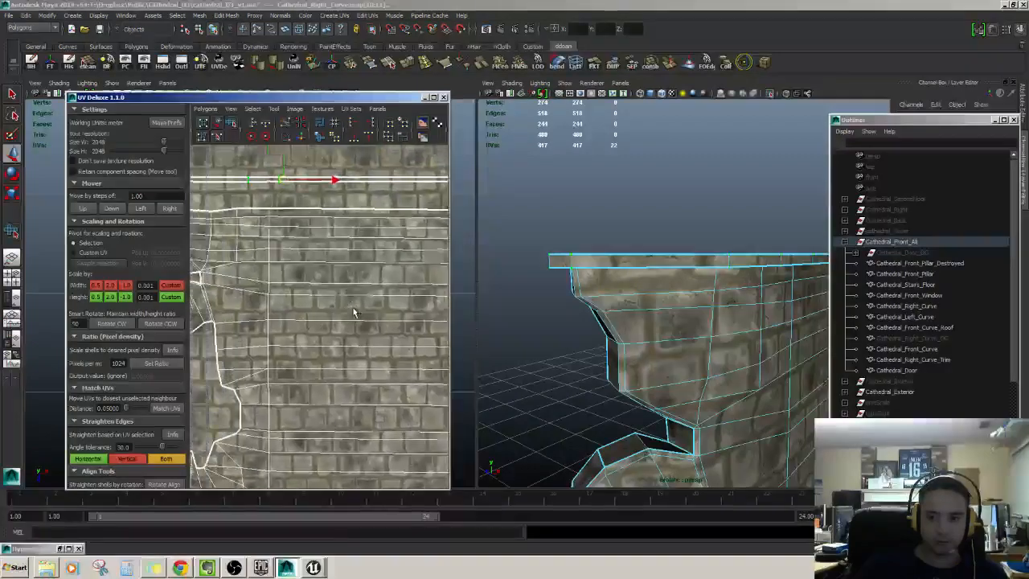
pyautogui.keyDown('alt'); pyautogui.moveTo(322, 225); pyautogui.dragTo(353, 318, button='middle'); pyautogui.keyUp('alt')
pyautogui.scroll(3, 337, 270)
pyautogui.moveTo(314, 219)
pyautogui.mouseDown()
pyautogui.moveTo(312, 235)
pyautogui.moveTo(313, 225)
pyautogui.mouseUp()
# - Cut the UVs along the diagonal corner edge on the upper trim's underside at the end of the wall
pyautogui.keyDown('alt'); pyautogui.moveTo(370, 305); pyautogui.dragTo(481, 341, button='right'); pyautogui.keyUp('alt')
pyautogui.keyDown('alt'); pyautogui.moveTo(480, 341); pyautogui.dragTo(573, 254); pyautogui.keyUp('alt')
pyautogui.click(650, 214)
pyautogui.keyDown('shift'); pyautogui.doubleClick(696, 218); pyautogui.keyUp('shift')
pyautogui.scroll(-3, 340, 269)
pyautogui.keyDown('alt'); pyautogui.moveTo(668, 260); pyautogui.dragTo(672, 213); pyautogui.keyUp('alt')
pyautogui.click(665, 209)
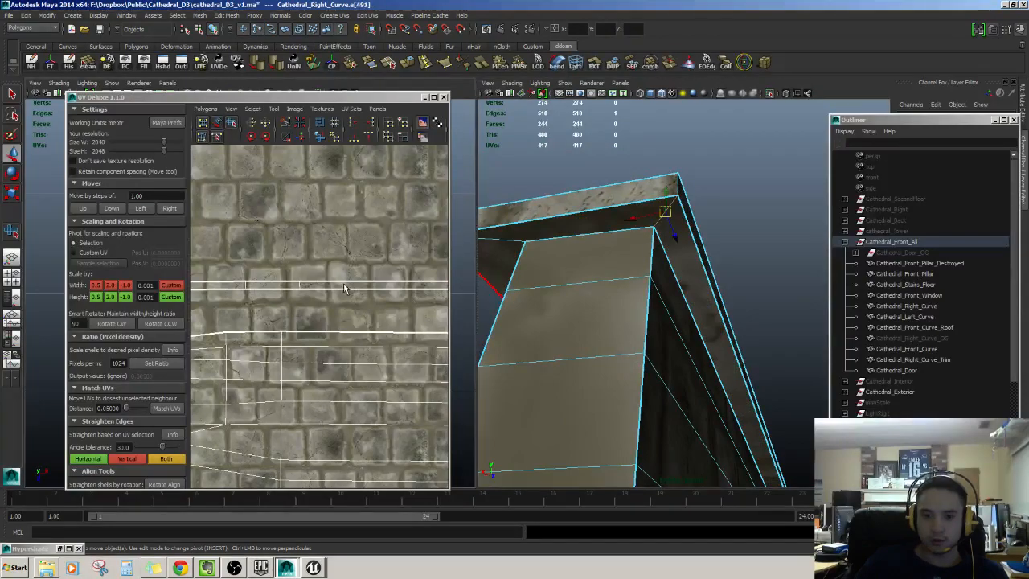
pyautogui.hotkey('shift', 'x')
pyautogui.keyDown('alt'); pyautogui.moveTo(317, 251); pyautogui.dragTo(266, 250, button='right'); pyautogui.keyUp('alt')
pyautogui.keyDown('alt'); pyautogui.moveTo(338, 290); pyautogui.dragTo(304, 260, button='middle'); pyautogui.keyUp('alt')
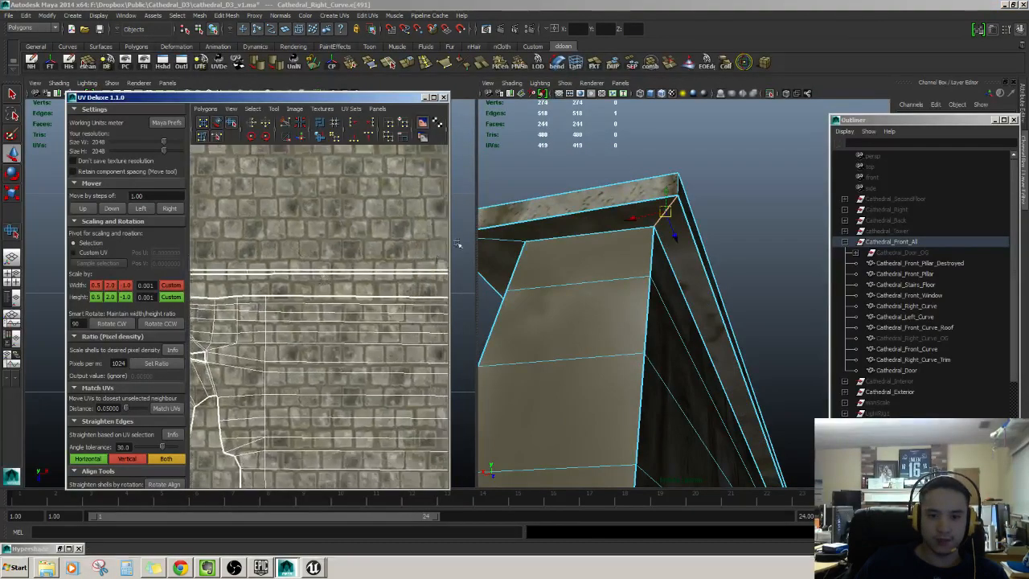
# - Move the trim underside's UV shell out from the overlapping shells into empty UV space
pyautogui.doubleClick(327, 102)
pyautogui.scroll(-5, 619, 319)
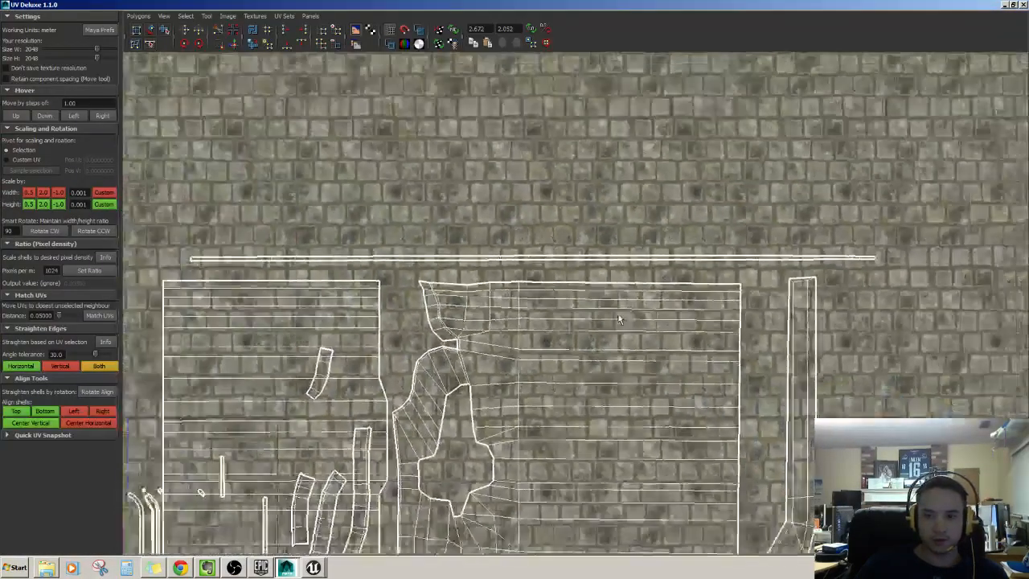
pyautogui.scroll(-3, 619, 320)
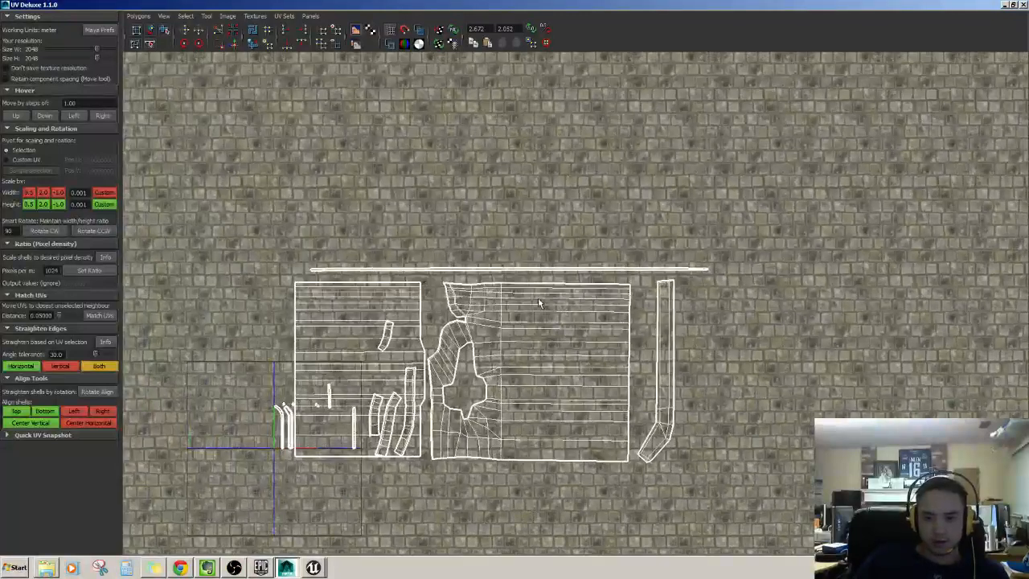
pyautogui.press('f')
pyautogui.scroll(2, 538, 298)
pyautogui.keyDown('alt'); pyautogui.moveTo(538, 298); pyautogui.dragTo(488, 396, button='middle'); pyautogui.keyUp('alt')
pyautogui.scroll(6, 565, 322)
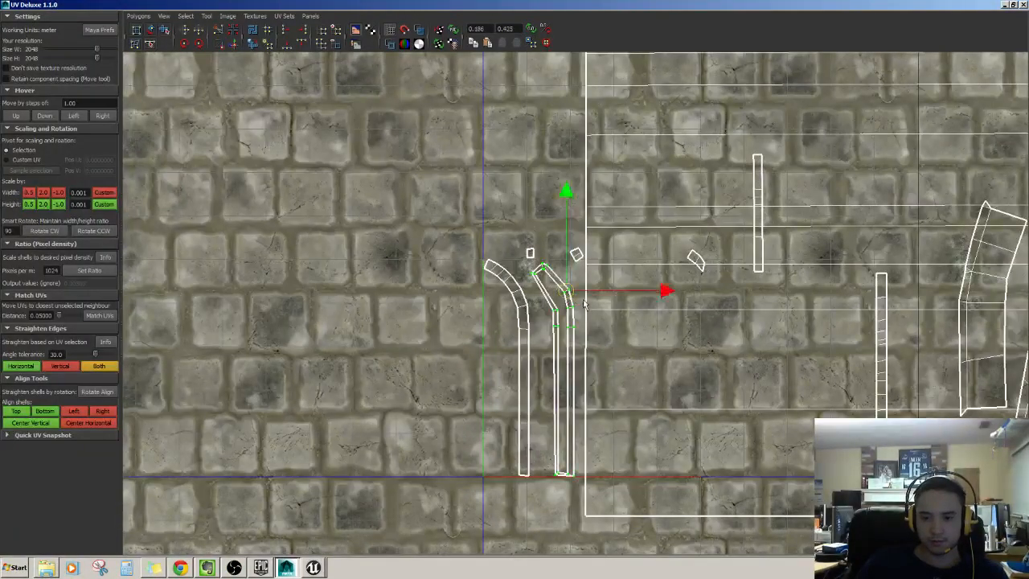
pyautogui.press('e')
pyautogui.press('w')
pyautogui.keyDown('alt'); pyautogui.moveTo(577, 363); pyautogui.dragTo(500, 361, button='middle'); pyautogui.keyUp('alt')
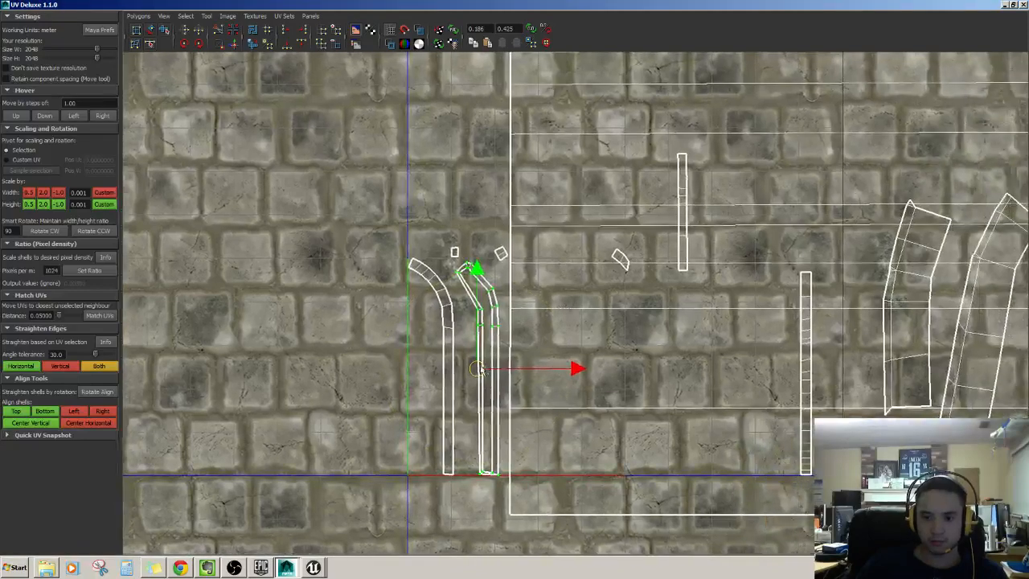
pyautogui.moveTo(480, 367); pyautogui.dragTo(691, 258)
pyautogui.scroll(-3, 693, 257)
pyautogui.moveTo(657, 291); pyautogui.dragTo(404, 263)
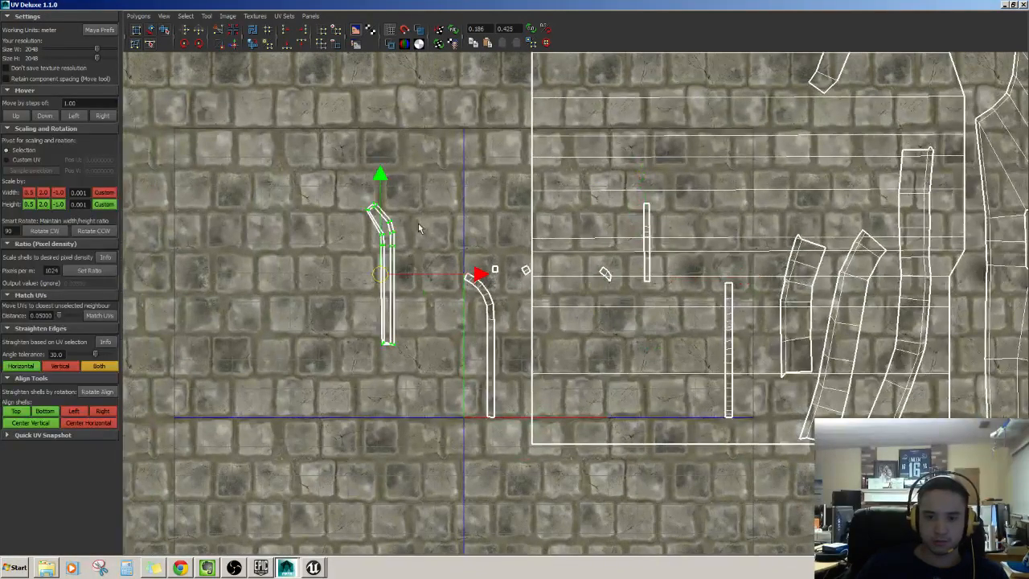
pyautogui.scroll(5, 418, 229)
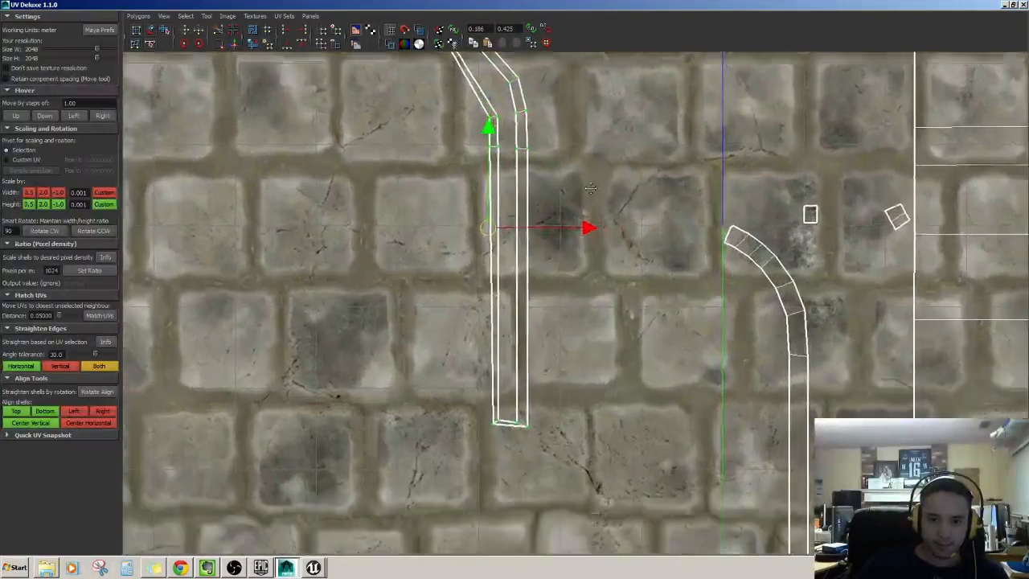
pyautogui.keyDown('alt'); pyautogui.moveTo(591, 188); pyautogui.dragTo(587, 276, button='middle'); pyautogui.keyUp('alt')
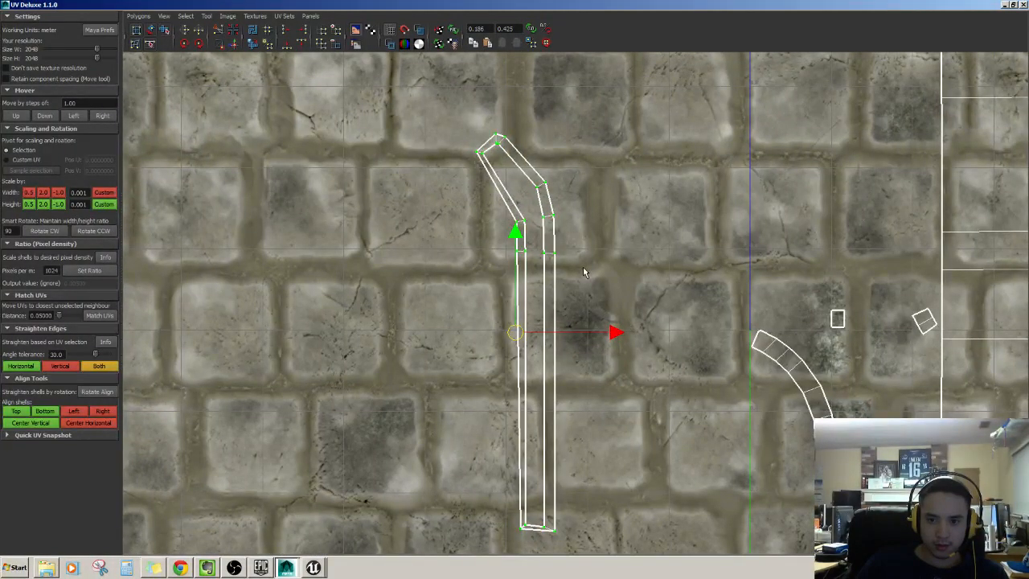
# - Select the continuous band of faces along the upper trim's underside and show the perspective view alone
pyautogui.click(1004, 6)
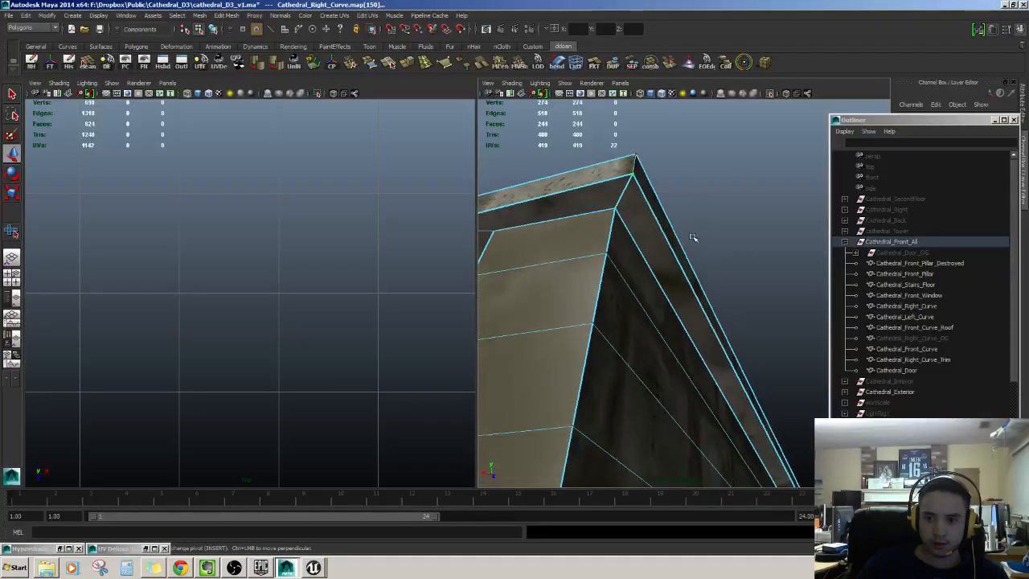
pyautogui.press('F11')
pyautogui.scroll(-4, 671, 230)
pyautogui.keyDown('alt'); pyautogui.moveTo(670, 230); pyautogui.dragTo(694, 247); pyautogui.keyUp('alt')
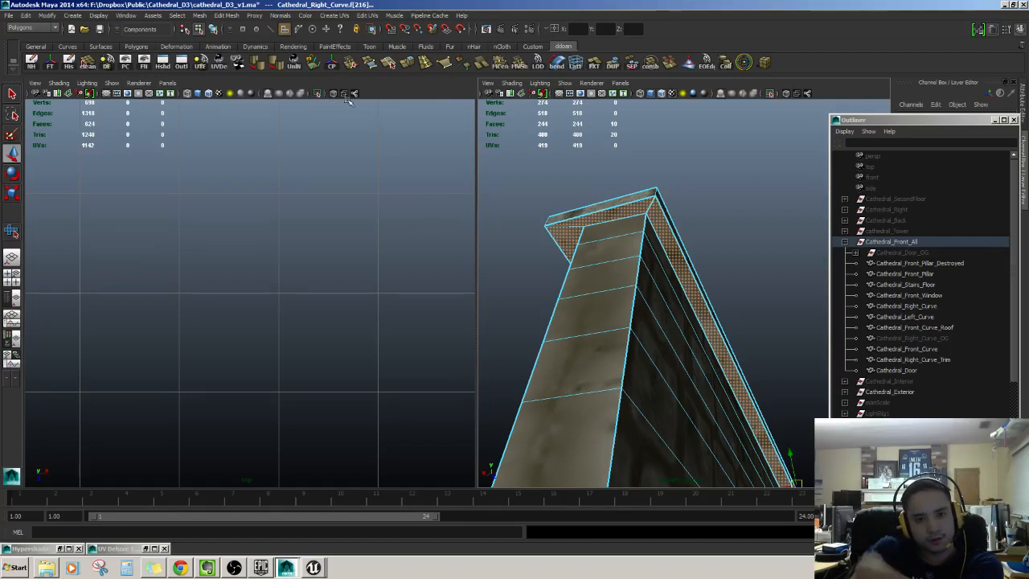
pyautogui.click(11, 256)
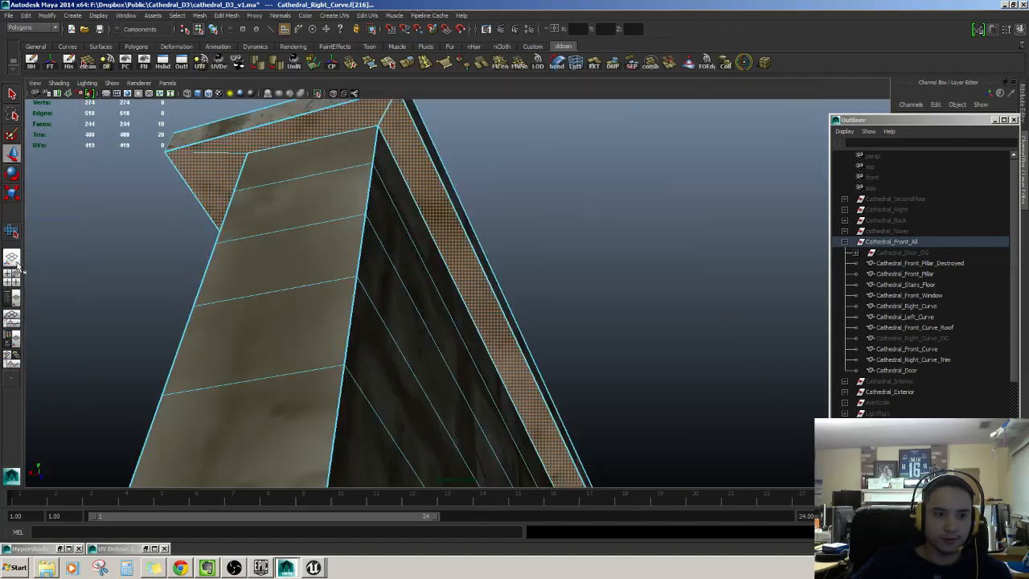
pyautogui.scroll(-4, 391, 271)
pyautogui.keyDown('alt'); pyautogui.moveTo(391, 271); pyautogui.dragTo(313, 354); pyautogui.keyUp('alt')
pyautogui.scroll(2, 471, 304)
pyautogui.keyDown('alt'); pyautogui.moveTo(602, 377); pyautogui.dragTo(395, 303, button='middle'); pyautogui.keyUp('alt')
pyautogui.keyDown('alt'); pyautogui.moveTo(595, 321); pyautogui.dragTo(723, 282); pyautogui.keyUp('alt')
pyautogui.keyDown('alt'); pyautogui.moveTo(574, 308); pyautogui.dragTo(660, 292, button='middle'); pyautogui.keyUp('alt')
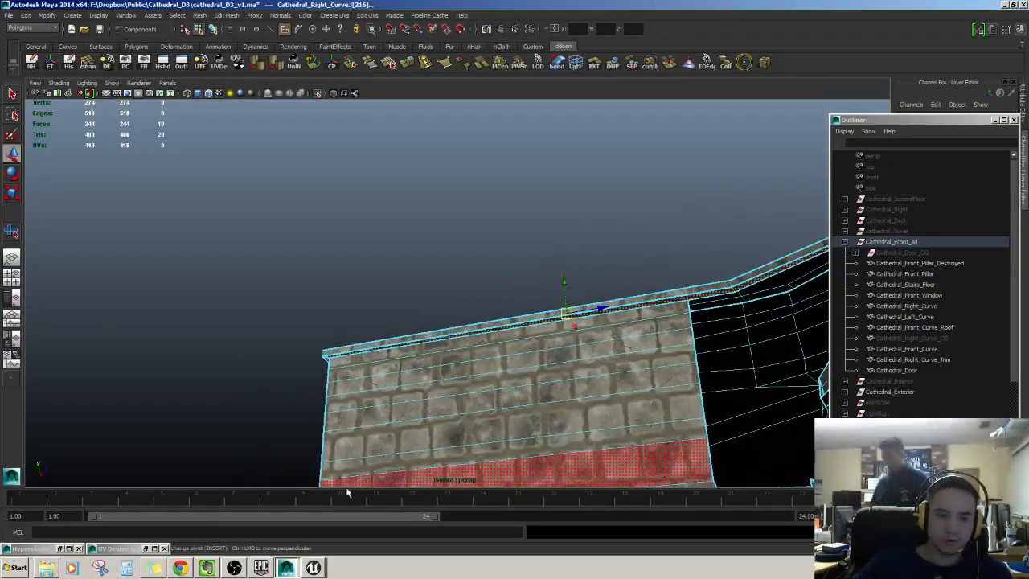
# - Unitize the UVs of the selected trim underside faces so each fills the 0 to 1 square
pyautogui.doubleClick(108, 553)
pyautogui.keyDown('alt'); pyautogui.moveTo(517, 300); pyautogui.dragTo(519, 286, button='middle'); pyautogui.keyUp('alt')
pyautogui.scroll(2, 549, 304)
pyautogui.scroll(-2, 550, 303)
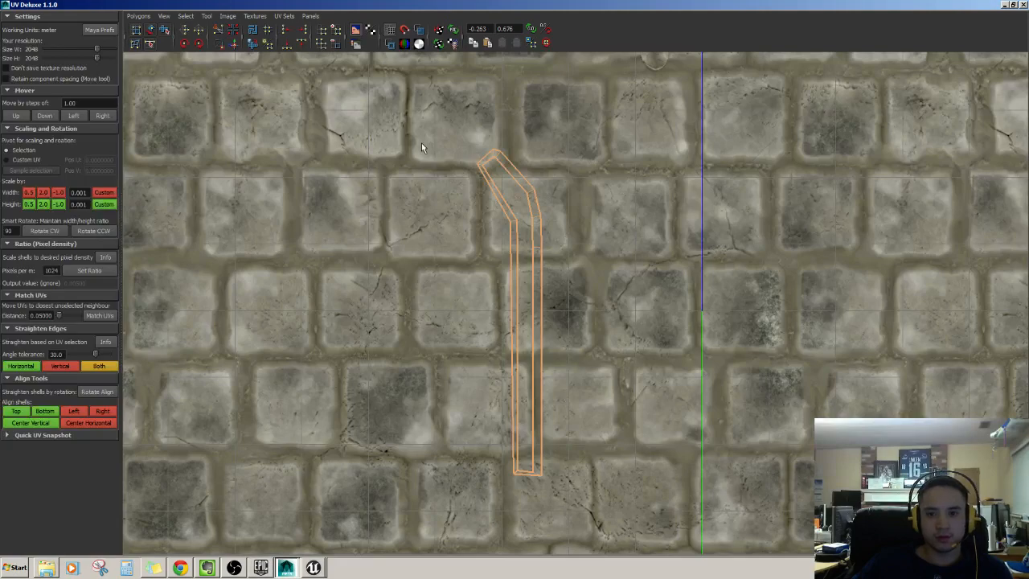
pyautogui.scroll(-6, 405, 164)
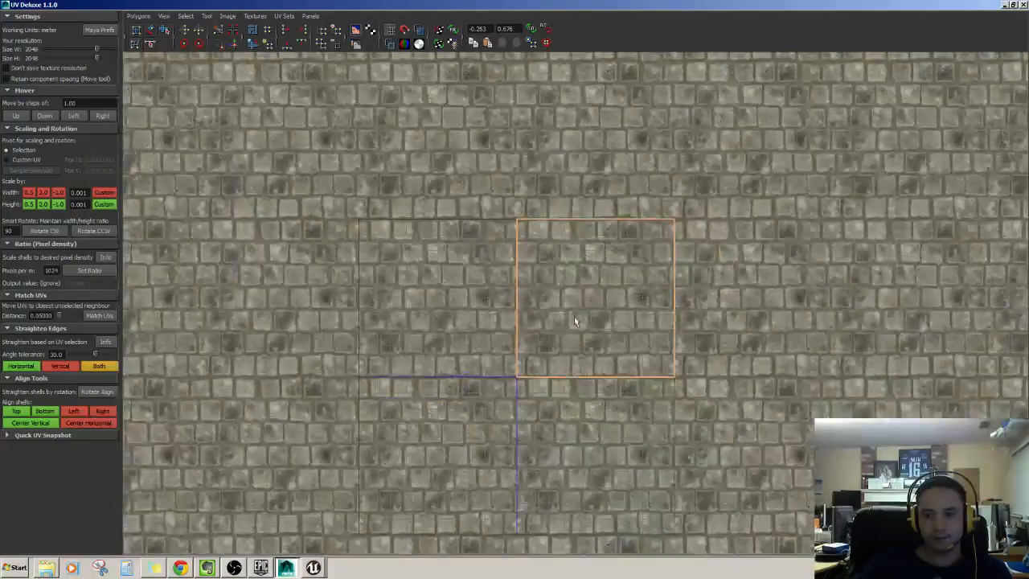
pyautogui.keyDown('alt'); pyautogui.moveTo(575, 322); pyautogui.dragTo(507, 324, button='middle'); pyautogui.keyUp('alt')
pyautogui.scroll(4, 506, 324)
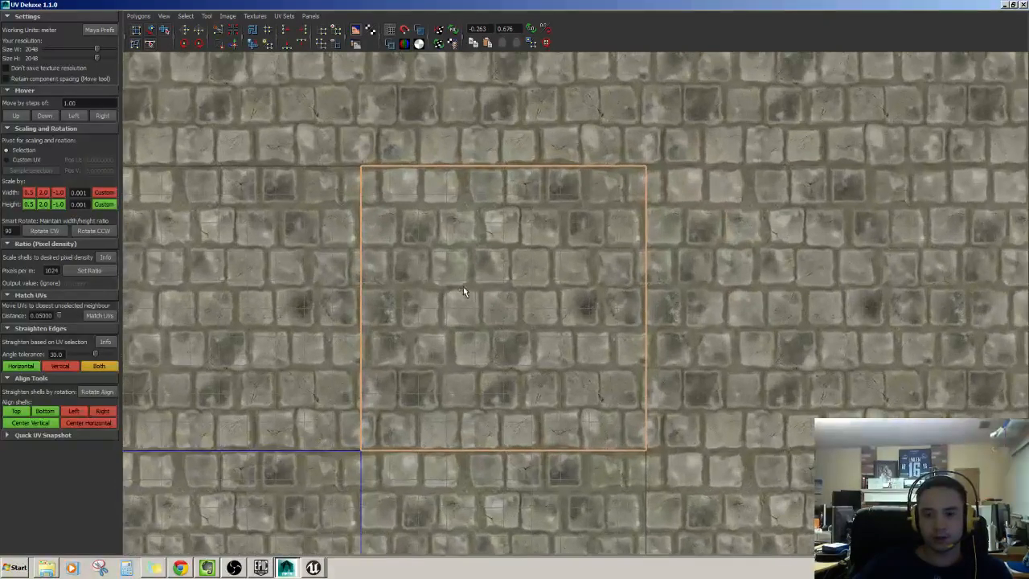
pyautogui.scroll(1, 520, 321)
pyautogui.keyDown('alt'); pyautogui.moveTo(463, 286); pyautogui.dragTo(553, 272, button='middle'); pyautogui.keyUp('alt')
pyautogui.scroll(-1, 537, 300)
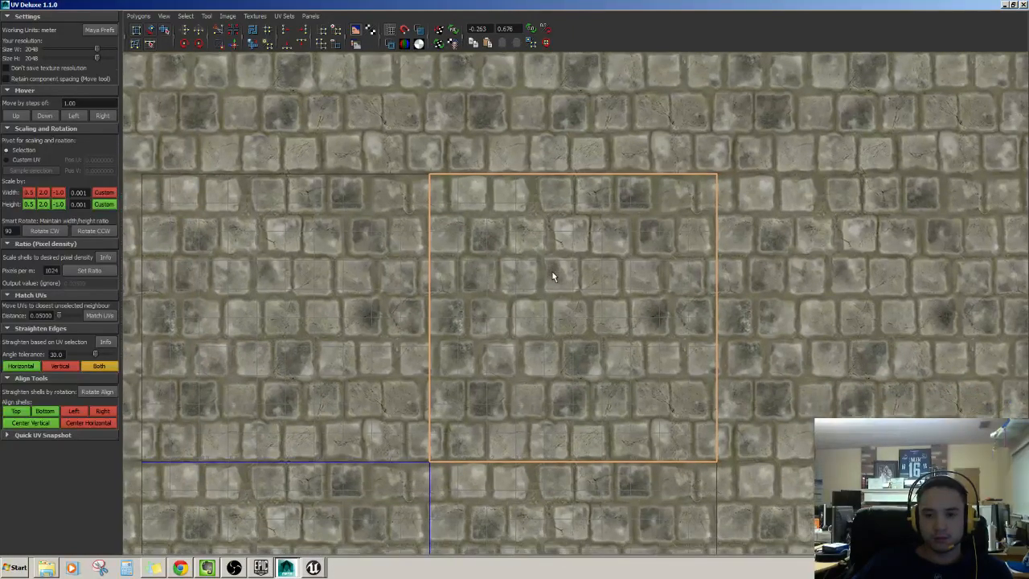
# - Select the ring of edges crossing the trim's underside band, leaving out the corner edge at the wall's intact end
pyautogui.click(1006, 7)
pyautogui.keyDown('alt'); pyautogui.moveTo(595, 294); pyautogui.dragTo(634, 343); pyautogui.keyUp('alt')
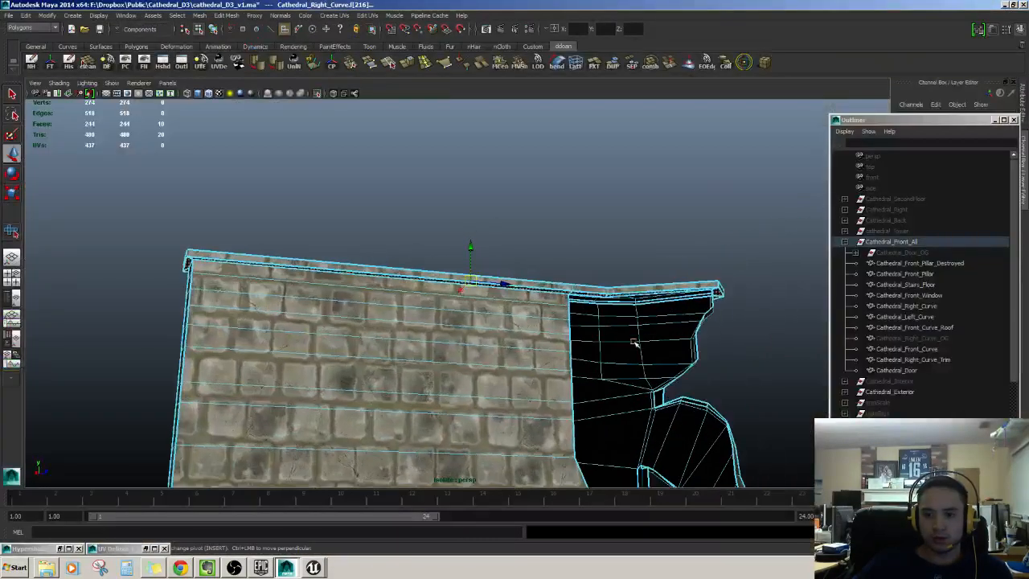
pyautogui.scroll(2, 507, 340)
pyautogui.keyDown('alt'); pyautogui.moveTo(507, 340); pyautogui.dragTo(511, 378, button='middle'); pyautogui.keyUp('alt')
pyautogui.scroll(2, 483, 308)
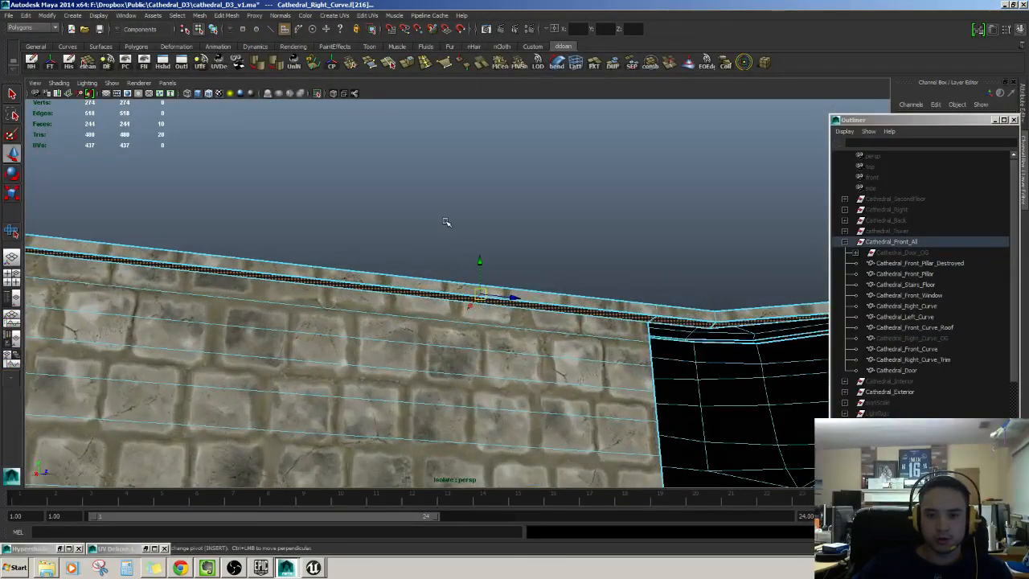
pyautogui.press('F10')
pyautogui.keyDown('alt'); pyautogui.moveTo(500, 320); pyautogui.dragTo(555, 282); pyautogui.keyUp('alt')
pyautogui.keyDown('alt'); pyautogui.moveTo(378, 284); pyautogui.dragTo(611, 338, button='middle'); pyautogui.keyUp('alt')
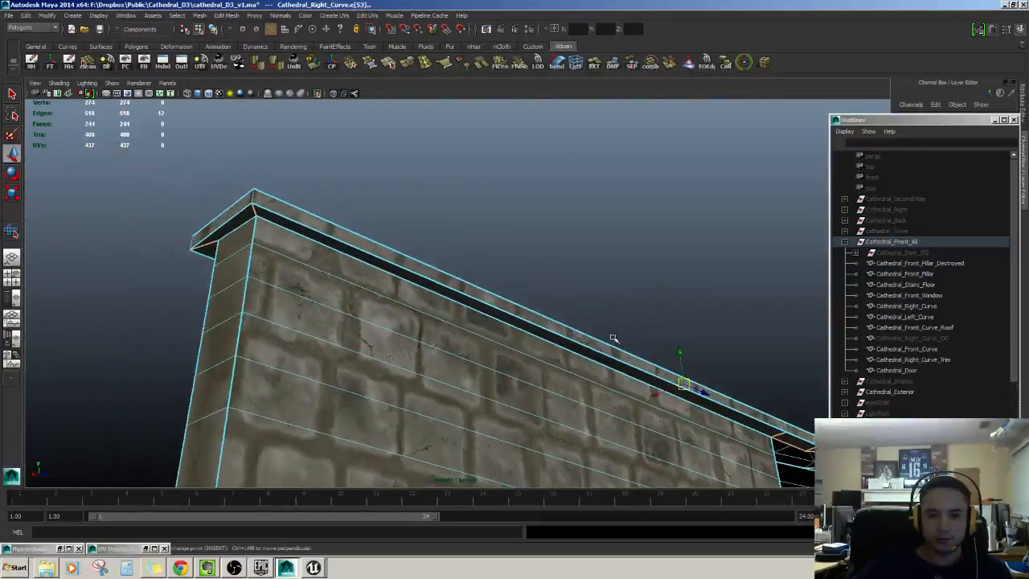
pyautogui.keyDown('alt'); pyautogui.moveTo(614, 337); pyautogui.dragTo(655, 348); pyautogui.keyUp('alt')
pyautogui.scroll(1, 655, 347)
pyautogui.keyDown('alt'); pyautogui.moveTo(594, 336); pyautogui.dragTo(635, 345, button='middle'); pyautogui.keyUp('alt')
pyautogui.scroll(1, 634, 344)
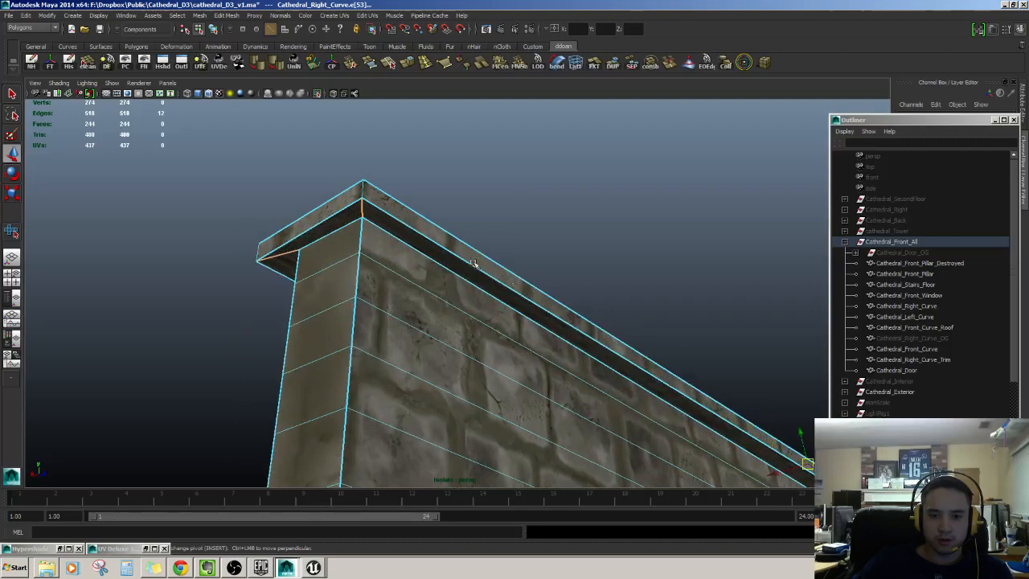
pyautogui.keyDown('ctrl'); pyautogui.click(361, 211); pyautogui.keyUp('ctrl')
pyautogui.keyDown('alt'); pyautogui.moveTo(535, 294); pyautogui.dragTo(558, 295); pyautogui.keyUp('alt')
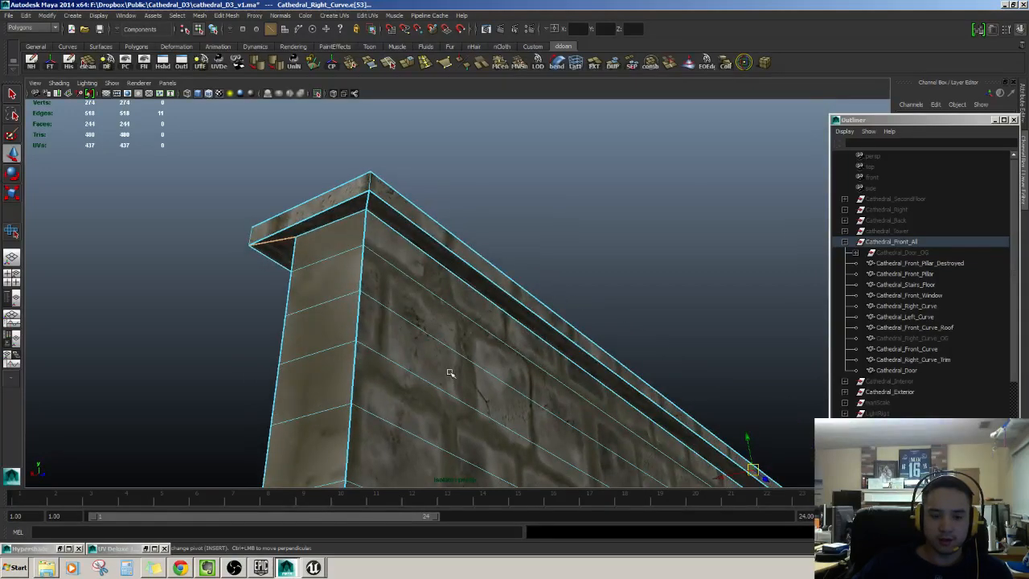
# - Move and sew the underside faces' UVs into one straight strip and select the whole strip's UVs
pyautogui.click(113, 548)
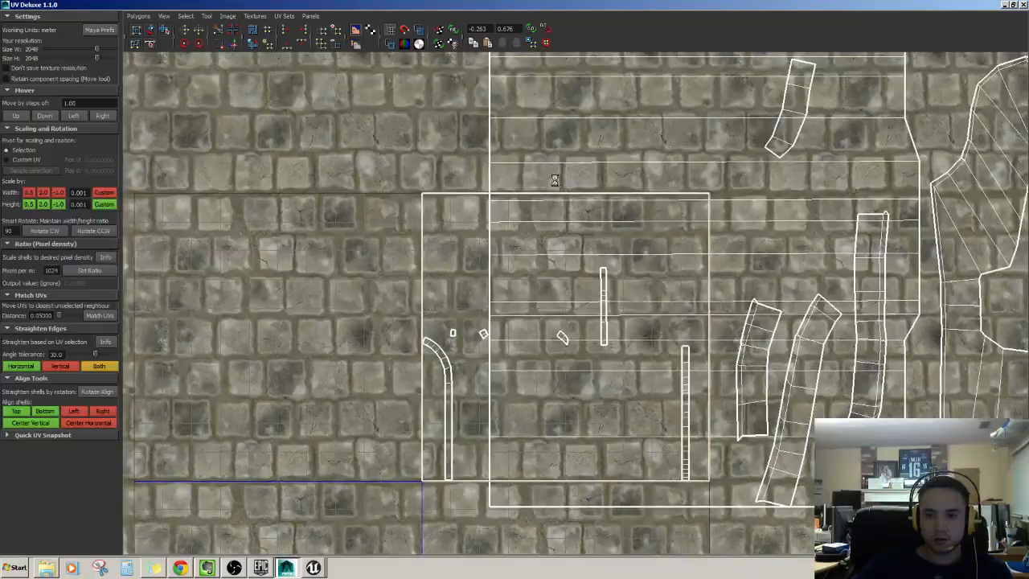
pyautogui.scroll(-10, 540, 409)
pyautogui.keyDown('alt'); pyautogui.moveTo(660, 361); pyautogui.dragTo(675, 396, button='middle'); pyautogui.keyUp('alt')
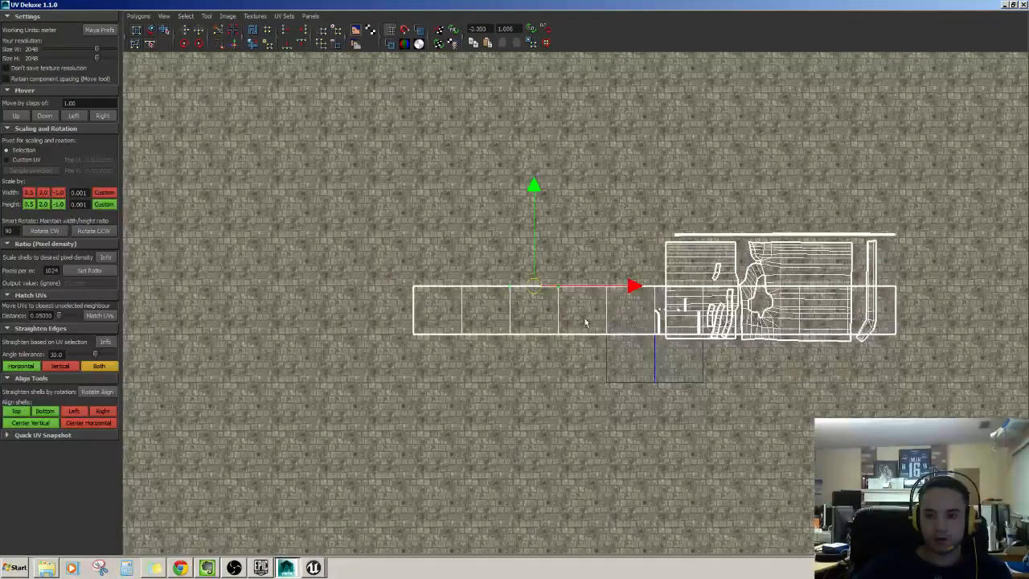
pyautogui.scroll(1, 582, 324)
pyautogui.scroll(2, 430, 349)
pyautogui.keyDown('alt'); pyautogui.moveTo(581, 325); pyautogui.dragTo(553, 362, button='middle'); pyautogui.keyUp('alt')
pyautogui.scroll(3, 645, 370)
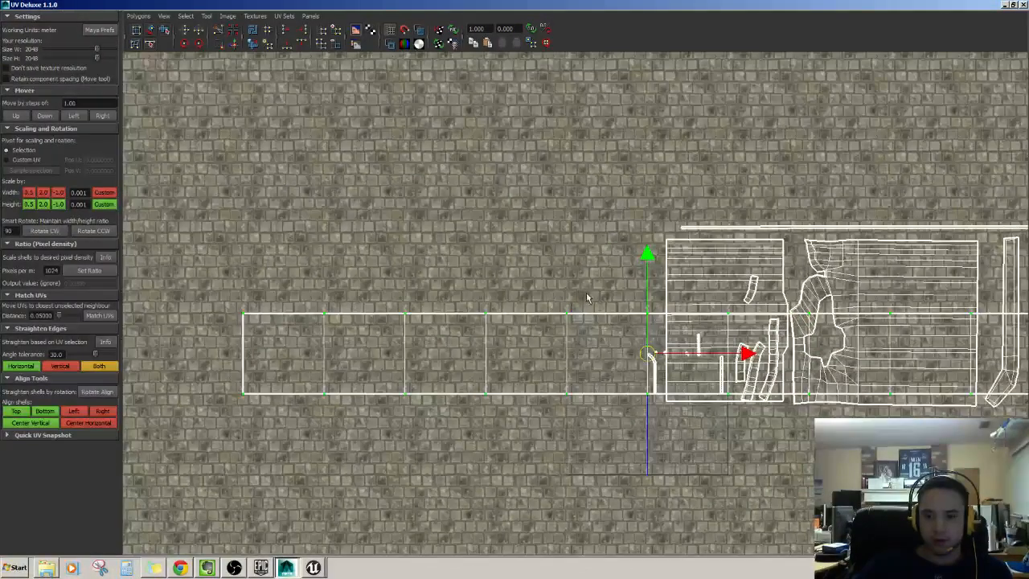
# - Unfold the underside strip with the horizontal constraint and scale its shell to 1024 pixels per meter
pyautogui.press('g')
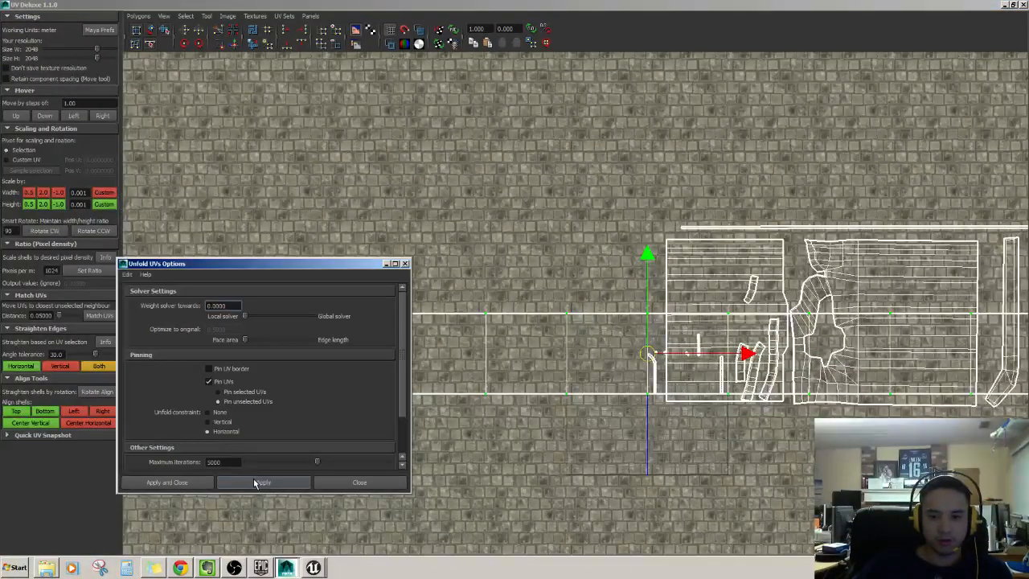
pyautogui.scroll(-8, 787, 375)
pyautogui.keyDown('alt'); pyautogui.moveTo(905, 378); pyautogui.dragTo(767, 370, button='middle'); pyautogui.keyUp('alt')
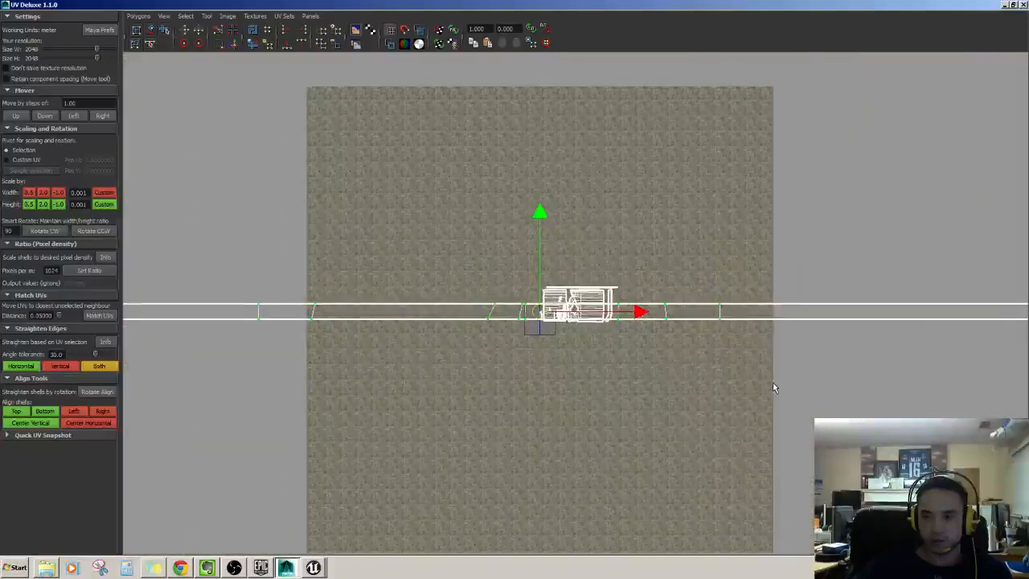
pyautogui.scroll(3, 771, 387)
pyautogui.scroll(-2, 662, 378)
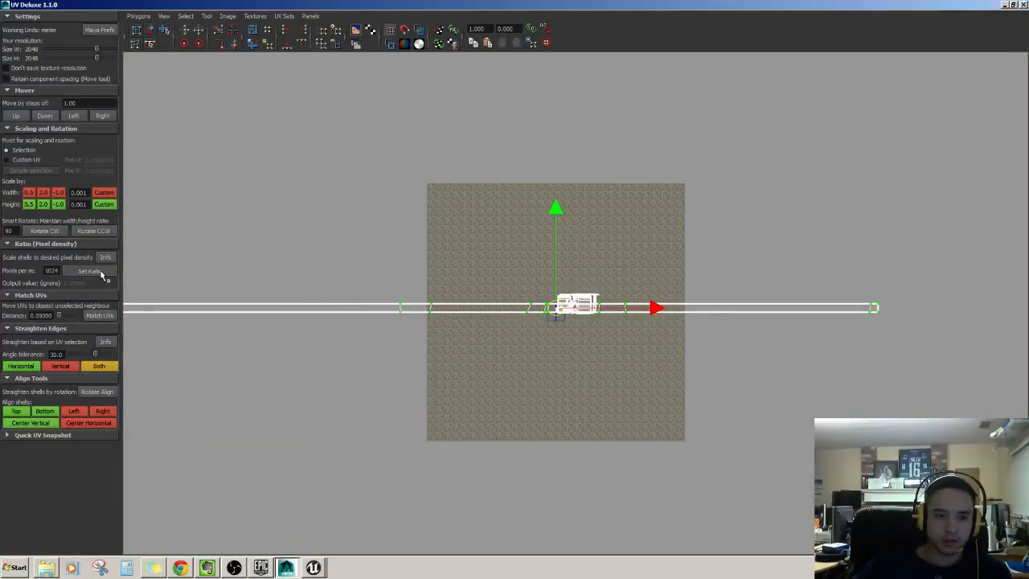
pyautogui.click(100, 271)
# - Move the underside strip's UV shell above the trim side band's shell
pyautogui.scroll(3, 581, 343)
pyautogui.scroll(2, 581, 348)
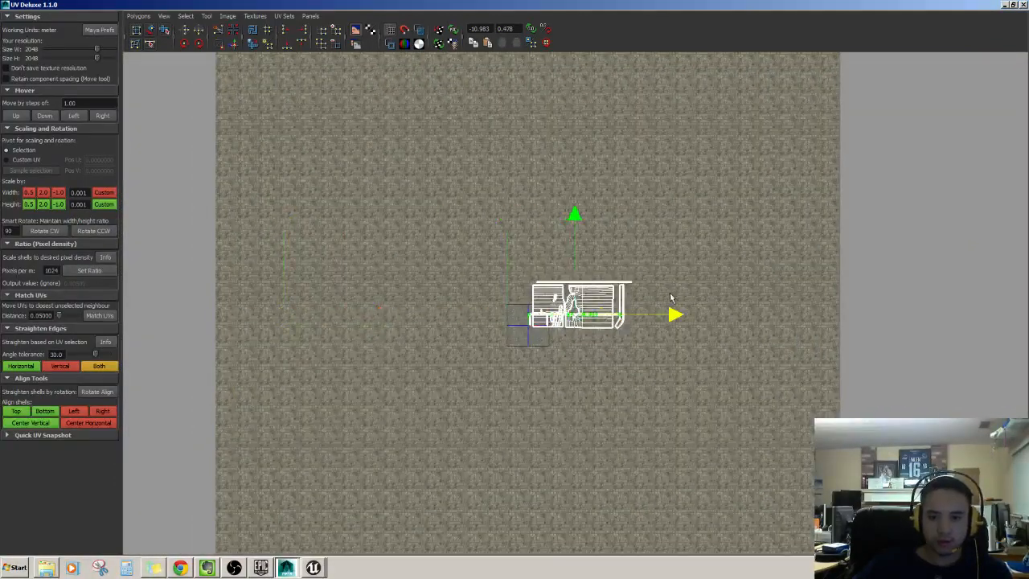
pyautogui.scroll(4, 581, 306)
pyautogui.scroll(1, 586, 174)
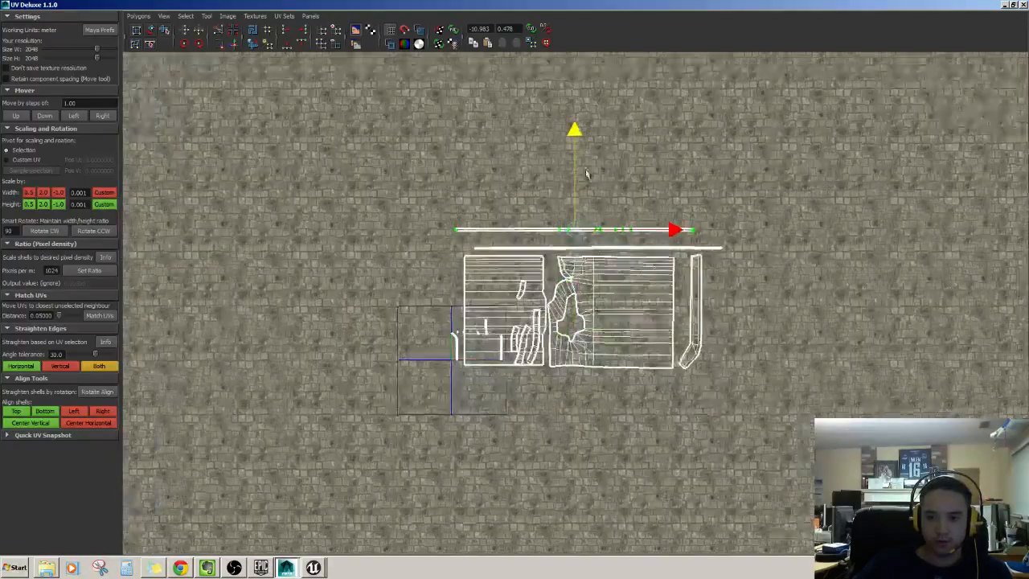
pyautogui.scroll(6, 586, 173)
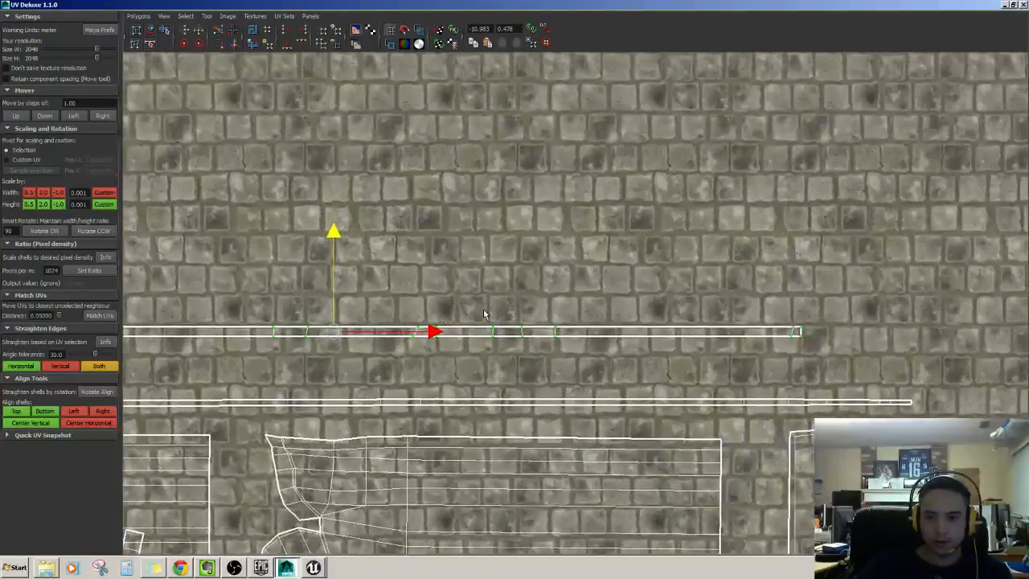
# - Unfold the underside strip's UVs with the vertical constraint and return to the model view
pyautogui.moveTo(485, 313); pyautogui.dragTo(767, 296, button='middle')
pyautogui.press('g')
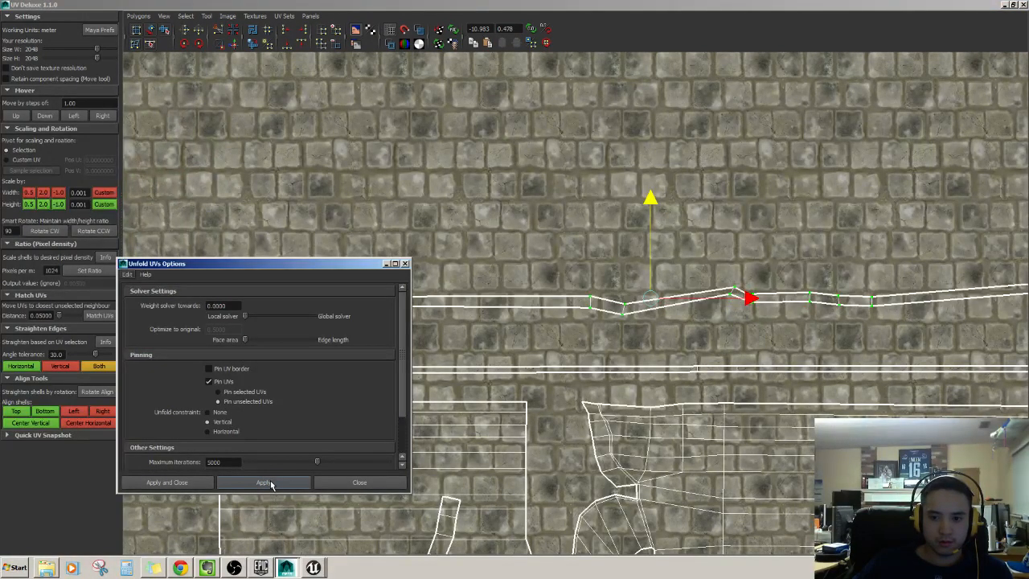
pyautogui.click(270, 485)
pyautogui.keyDown('alt'); pyautogui.moveTo(778, 314); pyautogui.dragTo(737, 318, button='middle'); pyautogui.keyUp('alt')
pyautogui.keyDown('alt'); pyautogui.moveTo(524, 300); pyautogui.dragTo(517, 303, button='middle'); pyautogui.keyUp('alt')
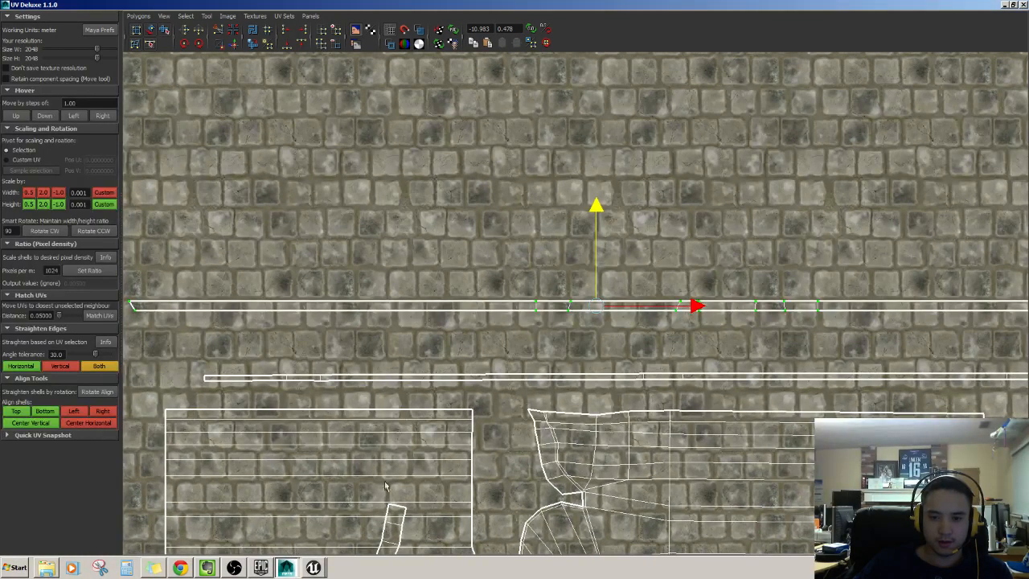
pyautogui.click(1007, 4)
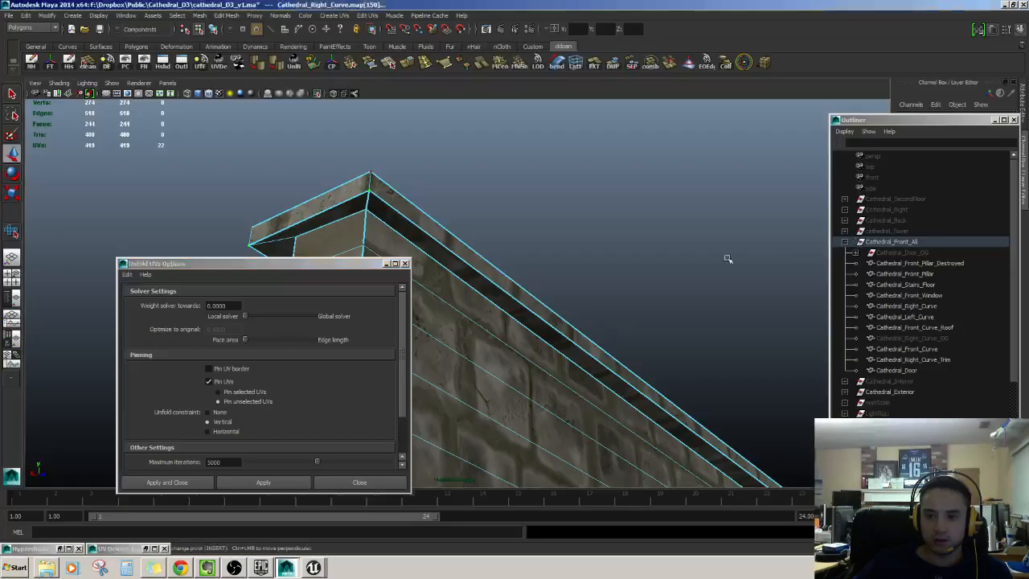
# - Try unfolding the underside strip's UVs with the vertical constraint and straightening its edges horizontally
pyautogui.keyDown('alt'); pyautogui.moveTo(726, 258); pyautogui.dragTo(610, 319); pyautogui.keyUp('alt')
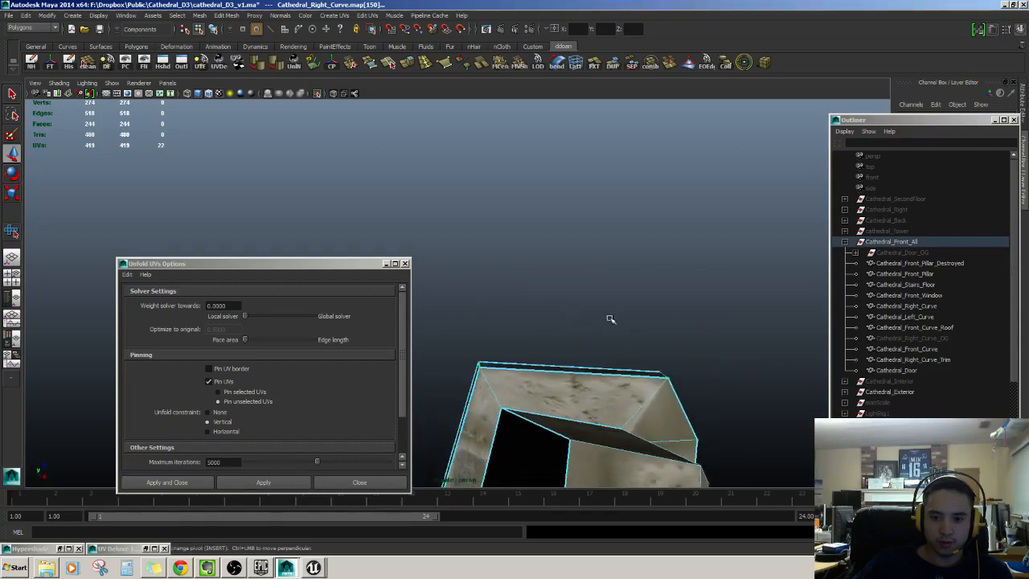
pyautogui.keyDown('alt'); pyautogui.moveTo(575, 258); pyautogui.dragTo(561, 96); pyautogui.keyUp('alt')
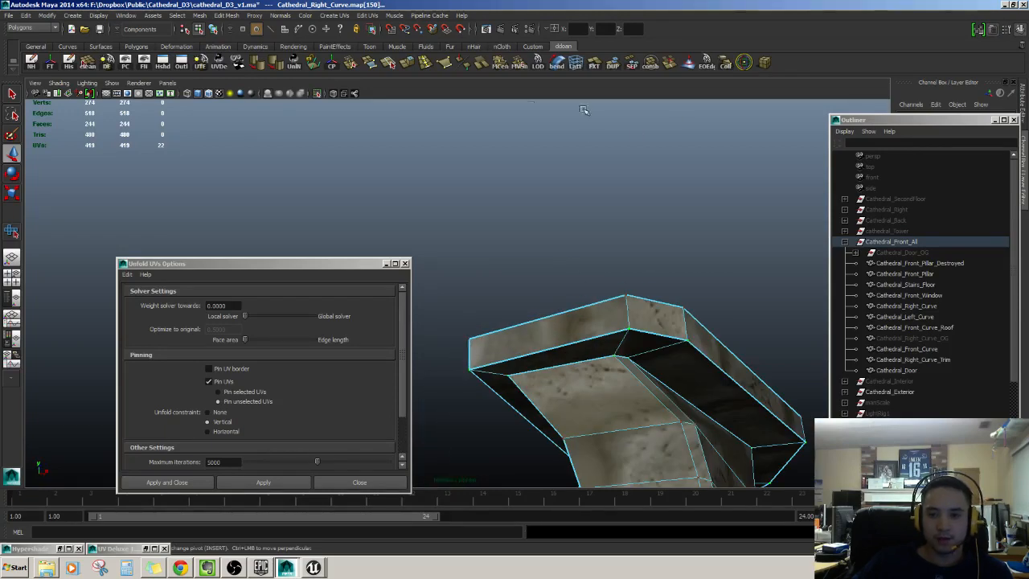
pyautogui.doubleClick(127, 546)
pyautogui.keyDown('alt'); pyautogui.moveTo(741, 349); pyautogui.dragTo(635, 377, button='middle'); pyautogui.keyUp('alt')
pyautogui.scroll(-1, 586, 367)
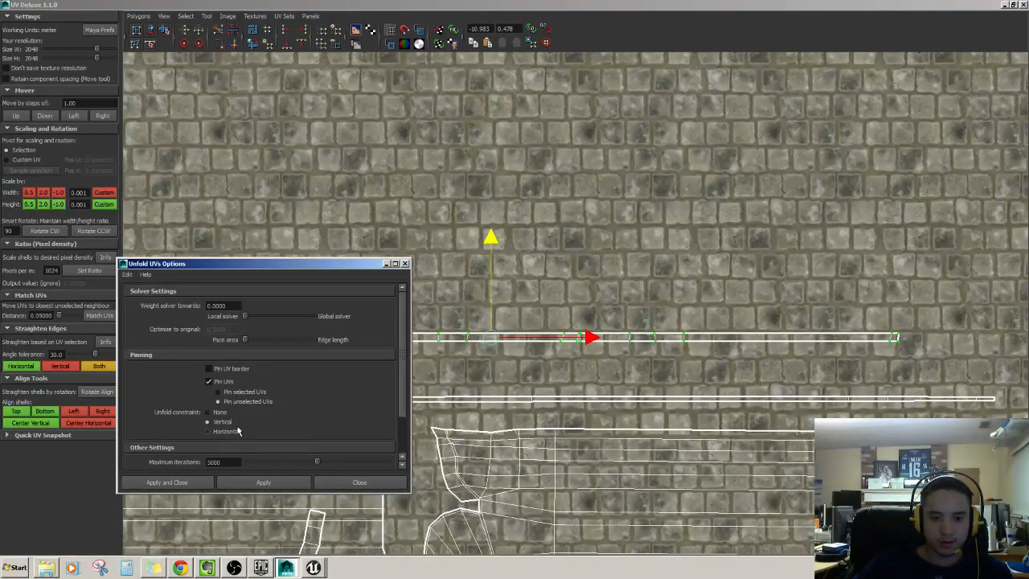
pyautogui.click(245, 481)
pyautogui.moveTo(494, 382)
pyautogui.keyDown('alt'); pyautogui.mouseDown(button='middle')
pyautogui.moveTo(685, 361)
pyautogui.moveTo(486, 365)
pyautogui.mouseUp(button='middle'); pyautogui.keyUp('alt')
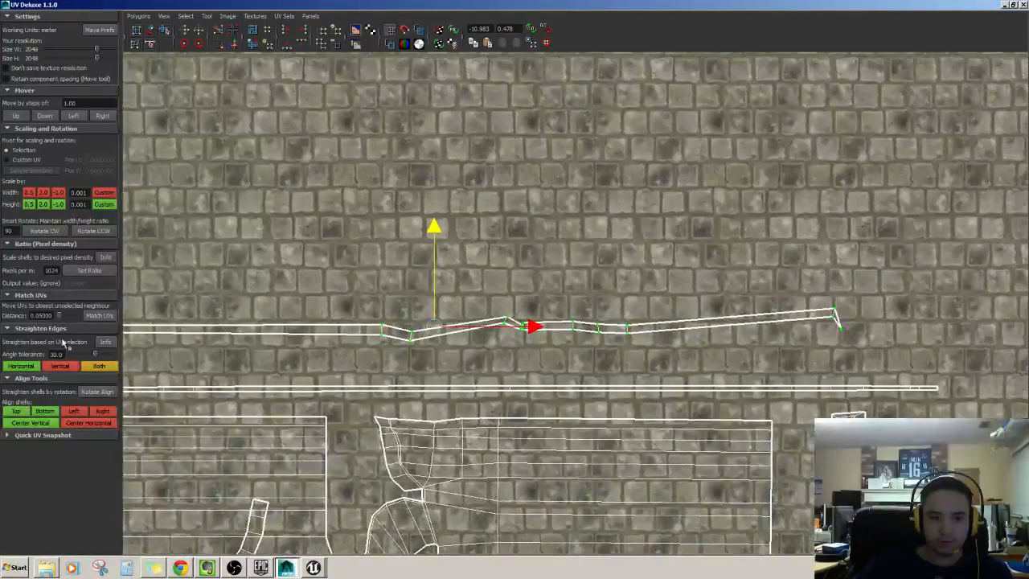
pyautogui.click(33, 366)
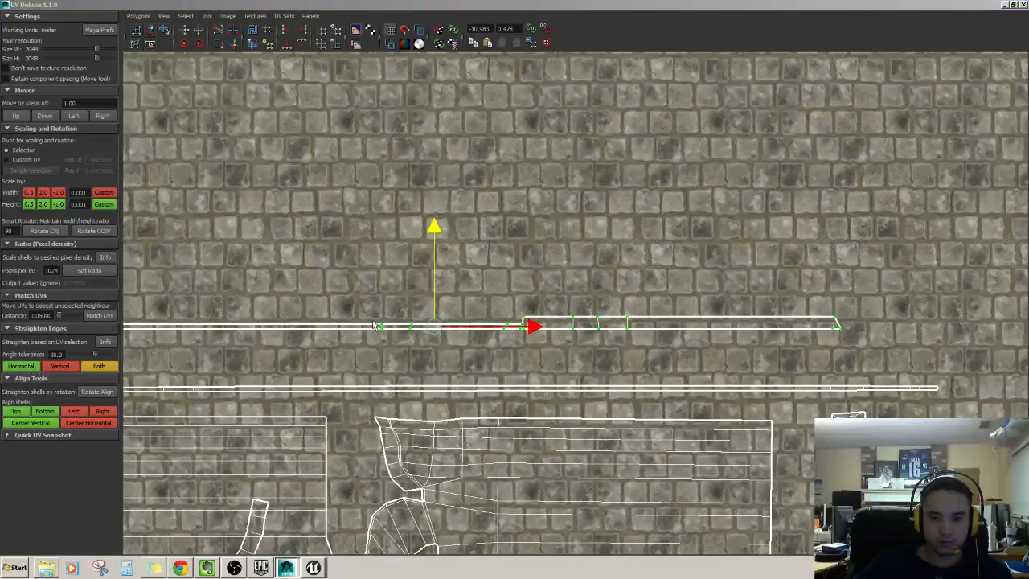
# - Undo the horizontal straightening and the vertical unfold of the underside strip
pyautogui.keyDown('alt'); pyautogui.moveTo(523, 409); pyautogui.dragTo(604, 401, button='middle'); pyautogui.keyUp('alt')
pyautogui.keyDown('alt'); pyautogui.moveTo(605, 401); pyautogui.dragTo(695, 404, button='right'); pyautogui.keyUp('alt')
pyautogui.hotkey('ctrl', 'z')
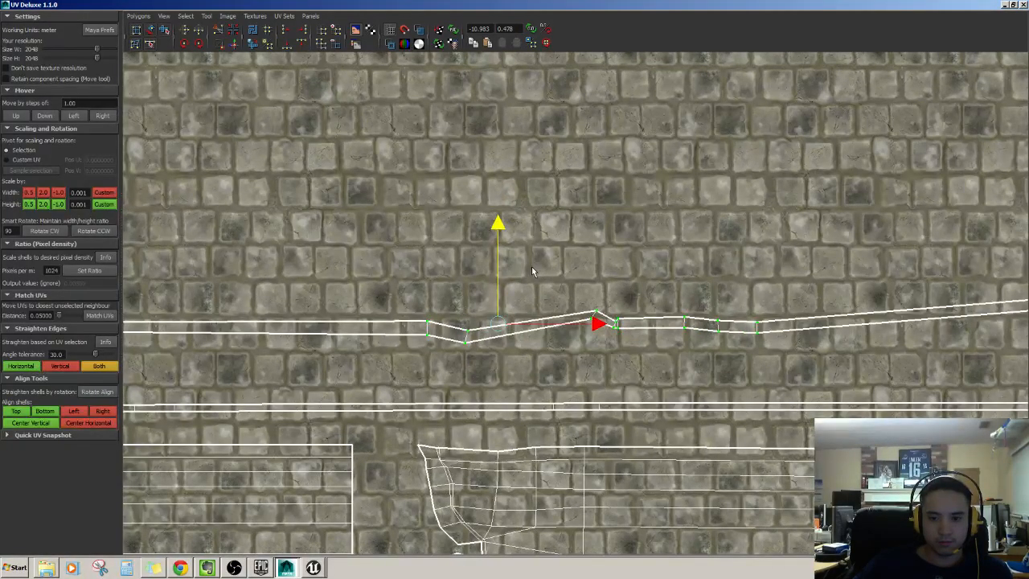
pyautogui.hotkey('shift', 'z')
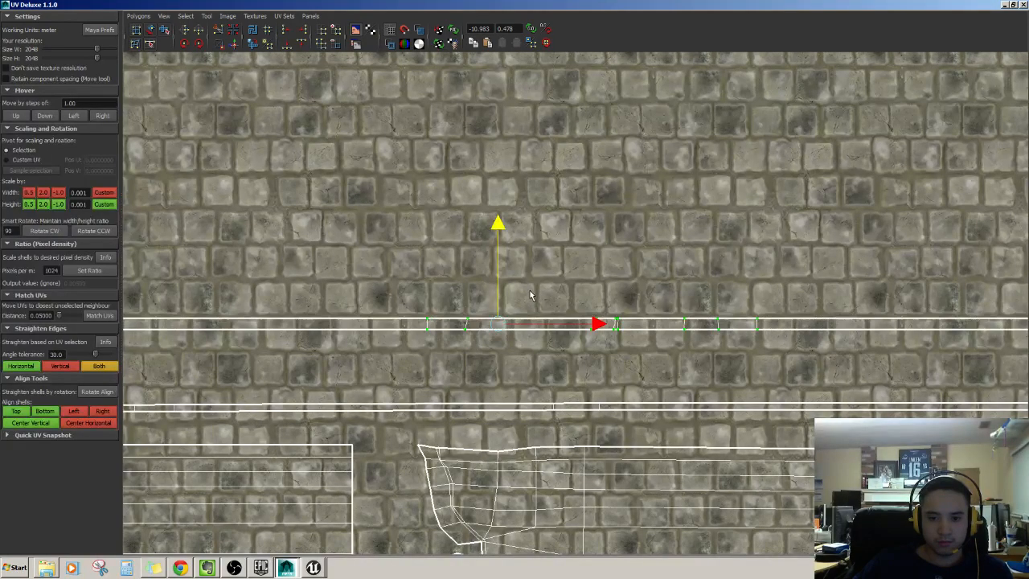
# - Straighten the underside strip's UV edges in both directions
pyautogui.keyDown('alt'); pyautogui.moveTo(786, 301); pyautogui.dragTo(322, 283, button='middle'); pyautogui.keyUp('alt')
pyautogui.keyDown('alt'); pyautogui.moveTo(321, 283); pyautogui.dragTo(433, 290, button='right'); pyautogui.keyUp('alt')
pyautogui.keyDown('alt'); pyautogui.moveTo(433, 290); pyautogui.dragTo(670, 304, button='middle'); pyautogui.keyUp('alt')
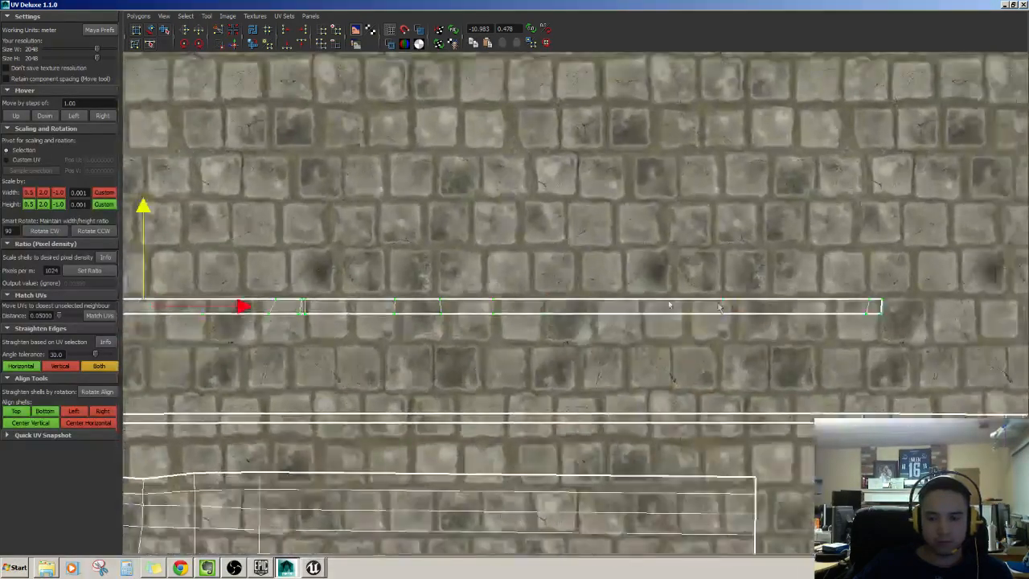
pyautogui.keyDown('alt'); pyautogui.moveTo(671, 304); pyautogui.dragTo(568, 324, button='right'); pyautogui.keyUp('alt')
pyautogui.keyDown('alt'); pyautogui.moveTo(568, 324); pyautogui.dragTo(604, 277, button='middle'); pyautogui.keyUp('alt')
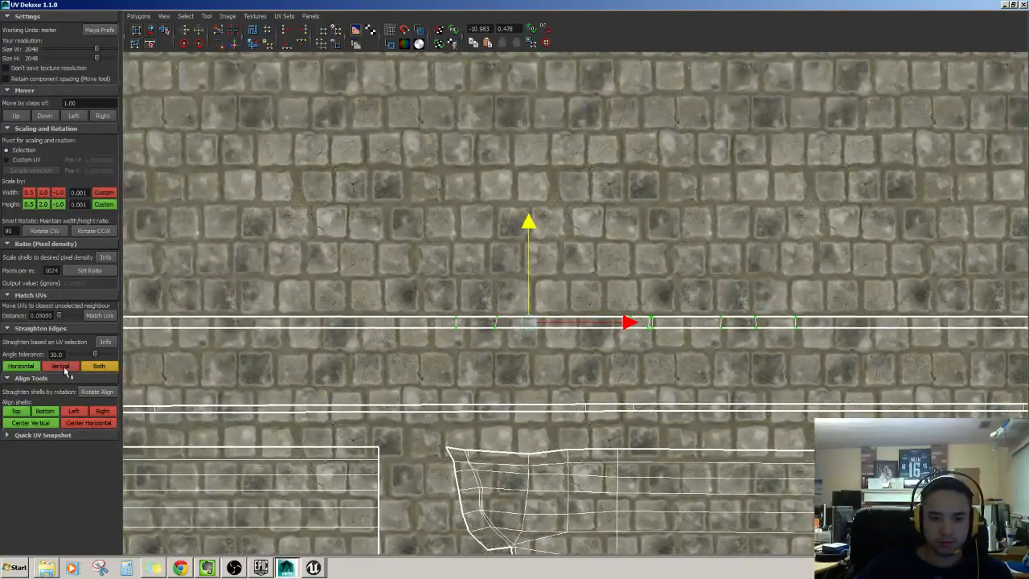
pyautogui.keyDown('alt'); pyautogui.moveTo(843, 278); pyautogui.dragTo(949, 259, button='middle'); pyautogui.keyUp('alt')
pyautogui.keyDown('alt'); pyautogui.moveTo(190, 340); pyautogui.dragTo(534, 307, button='middle'); pyautogui.keyUp('alt')
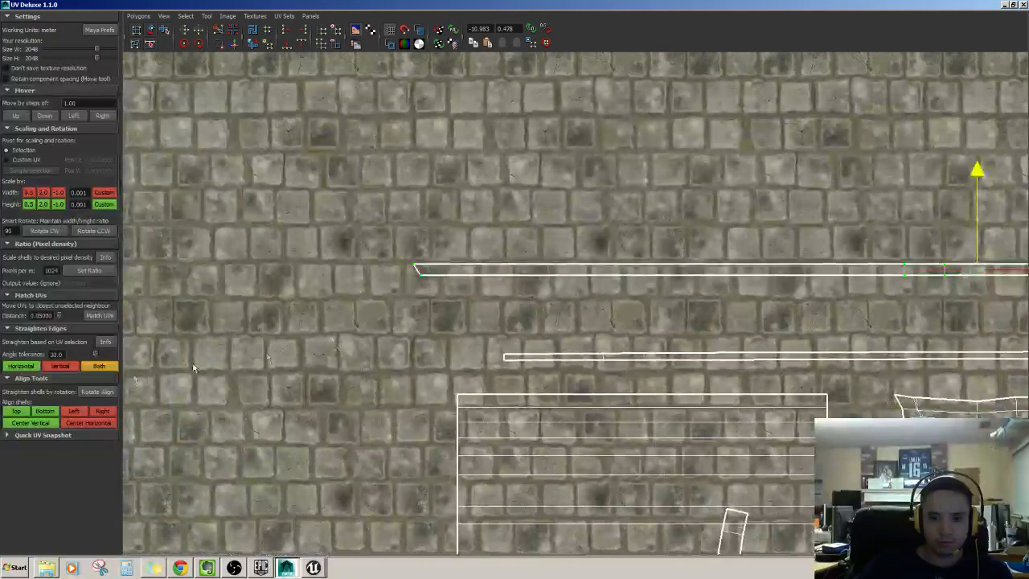
pyautogui.click(84, 366)
pyautogui.keyDown('alt'); pyautogui.moveTo(978, 178); pyautogui.dragTo(348, 235, button='middle'); pyautogui.keyUp('alt')
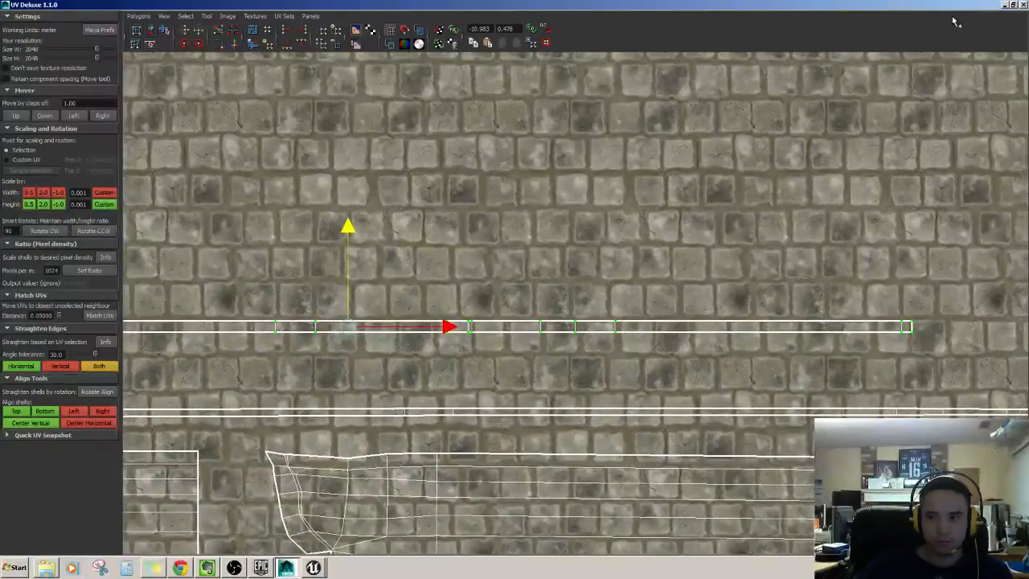
# - Unfold the underside strip's UVs with the horizontal constraint, checking the texture on the model
pyautogui.click(1003, 6)
pyautogui.keyDown('alt'); pyautogui.moveTo(611, 321); pyautogui.dragTo(555, 325); pyautogui.keyUp('alt')
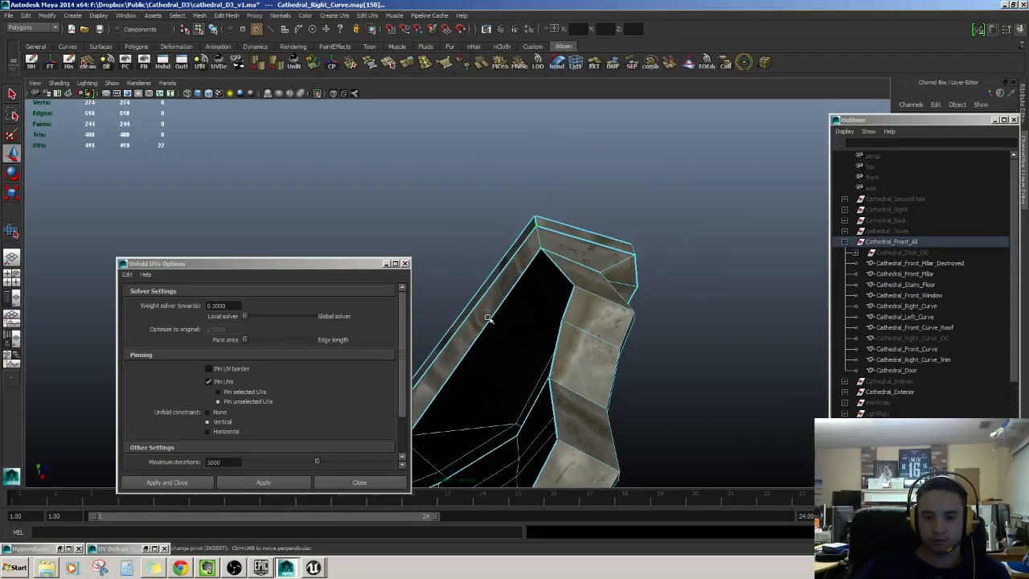
pyautogui.click(207, 432)
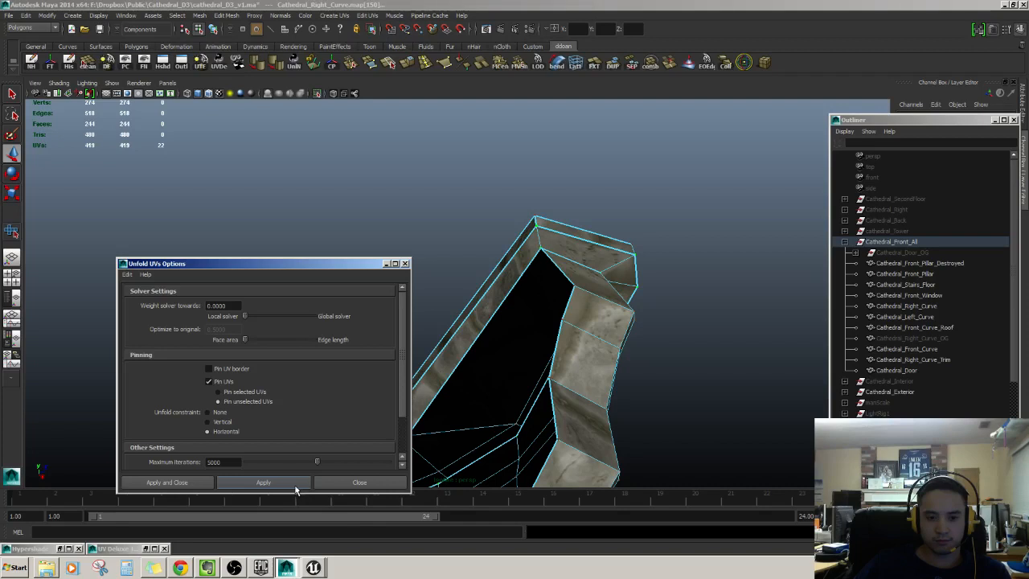
pyautogui.click(259, 483)
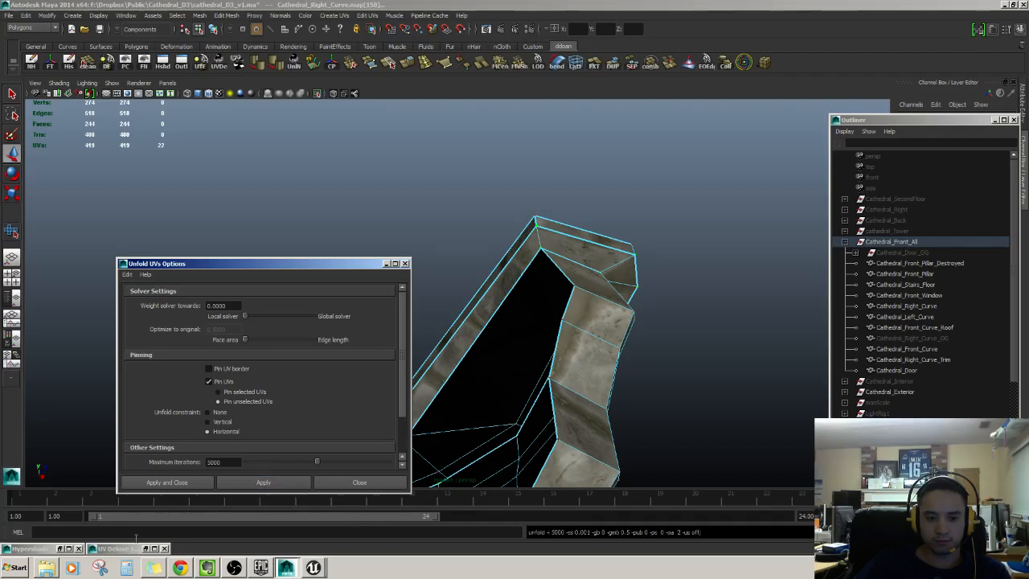
pyautogui.keyDown('alt'); pyautogui.moveTo(726, 290); pyautogui.dragTo(626, 334); pyautogui.keyUp('alt')
pyautogui.click(114, 550)
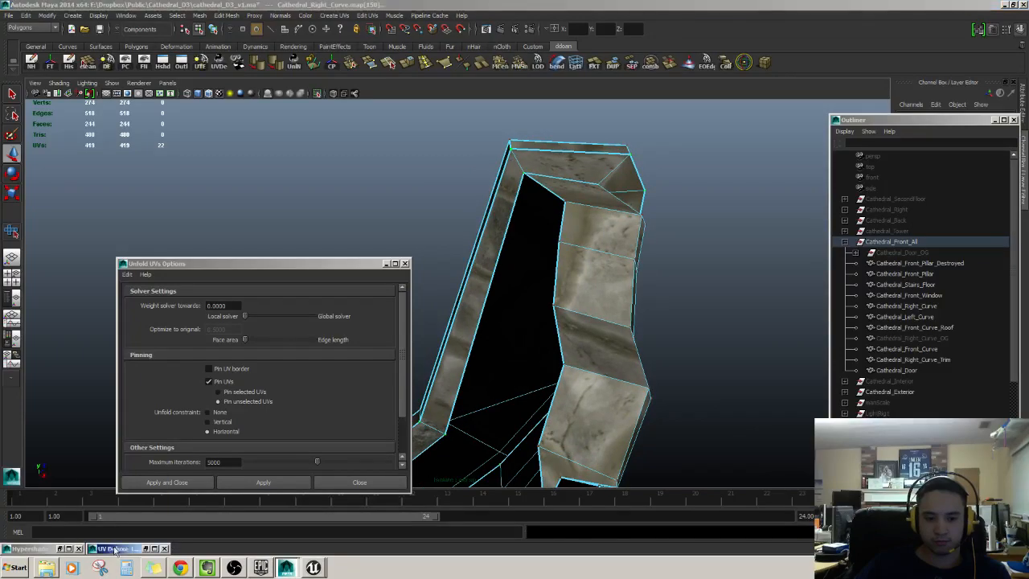
# - Unfold the underside strip interactively with the Smooth UV tool and straighten its edges horizontally
pyautogui.keyDown('alt'); pyautogui.moveTo(360, 313); pyautogui.dragTo(502, 316, button='middle'); pyautogui.keyUp('alt')
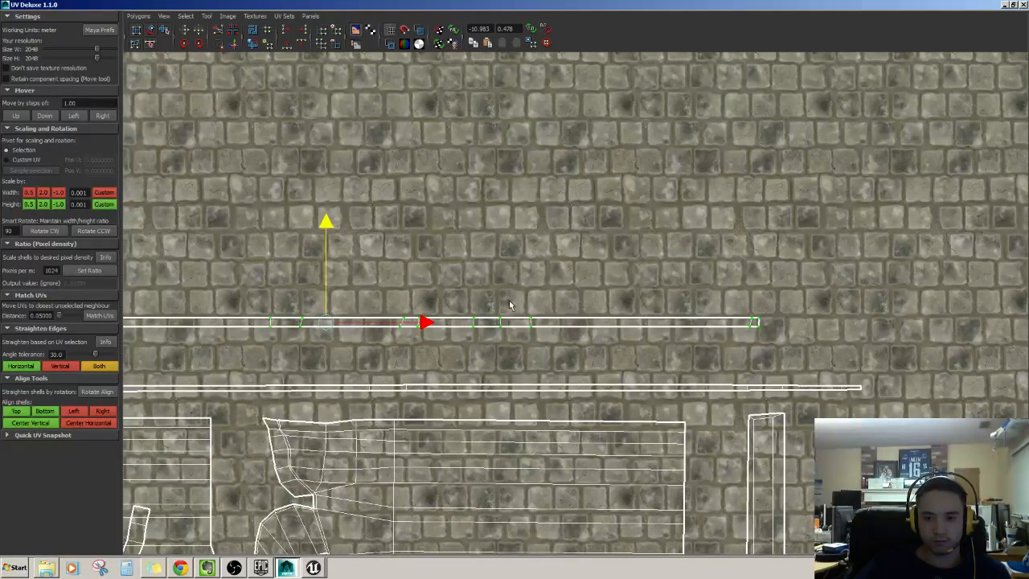
pyautogui.keyDown('alt'); pyautogui.moveTo(536, 347); pyautogui.dragTo(635, 347, button='middle'); pyautogui.keyUp('alt')
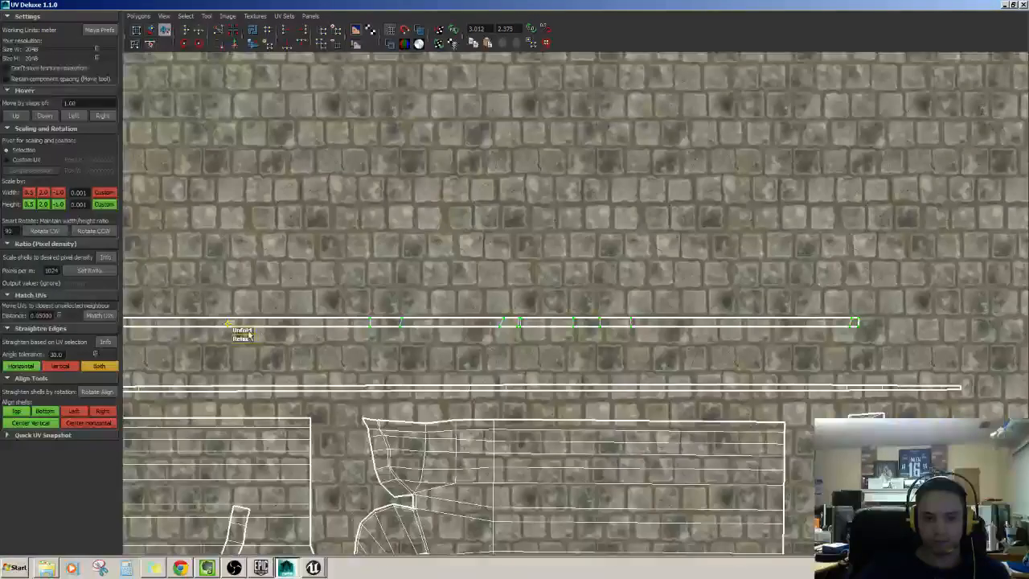
pyautogui.keyDown('alt'); pyautogui.moveTo(872, 293); pyautogui.dragTo(1028, 277, button='middle'); pyautogui.keyUp('alt')
pyautogui.keyDown('alt'); pyautogui.moveTo(552, 283); pyautogui.dragTo(600, 281, button='middle'); pyautogui.keyUp('alt')
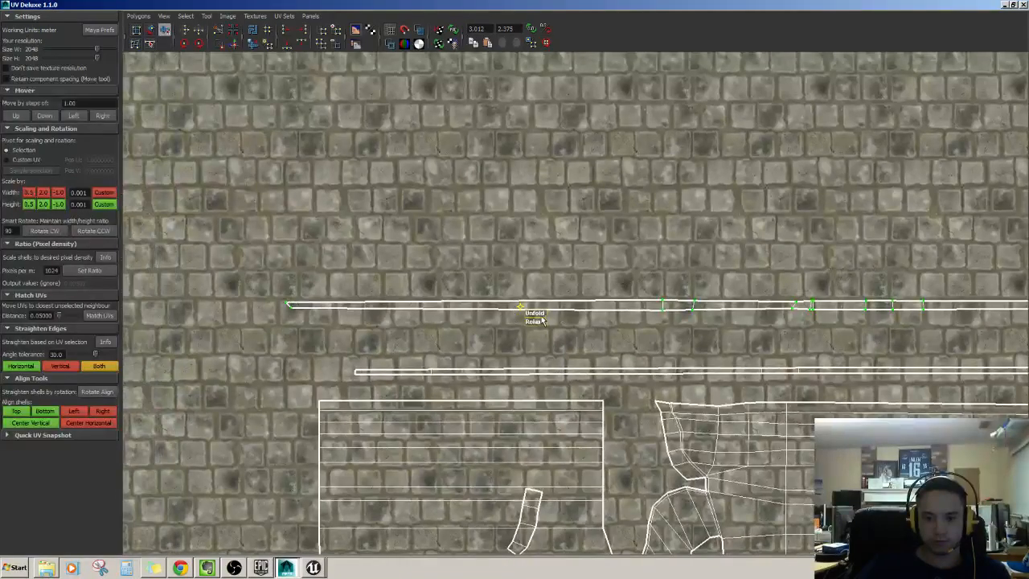
pyautogui.keyDown('alt'); pyautogui.moveTo(921, 316); pyautogui.dragTo(648, 337, button='middle'); pyautogui.keyUp('alt')
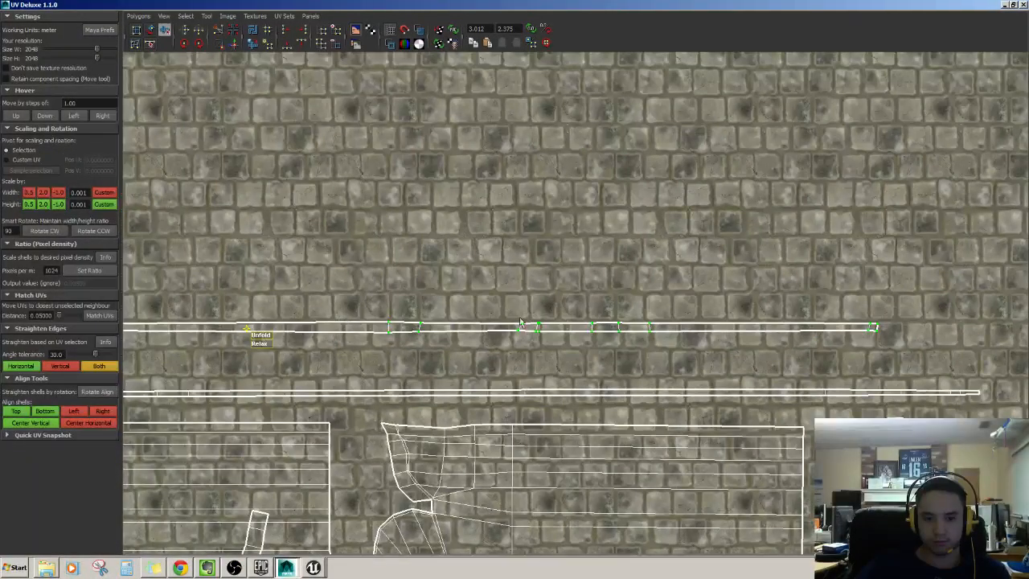
pyautogui.press('w')
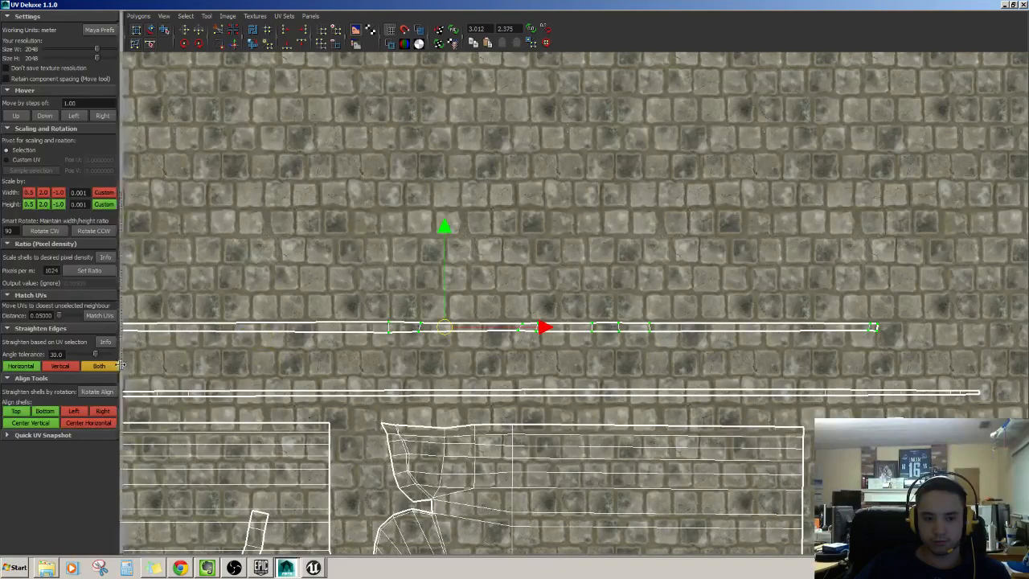
pyautogui.click(29, 367)
pyautogui.keyDown('alt'); pyautogui.moveTo(427, 328); pyautogui.dragTo(493, 305, button='middle'); pyautogui.keyUp('alt')
pyautogui.keyDown('alt'); pyautogui.moveTo(494, 305); pyautogui.dragTo(517, 313, button='right'); pyautogui.keyUp('alt')
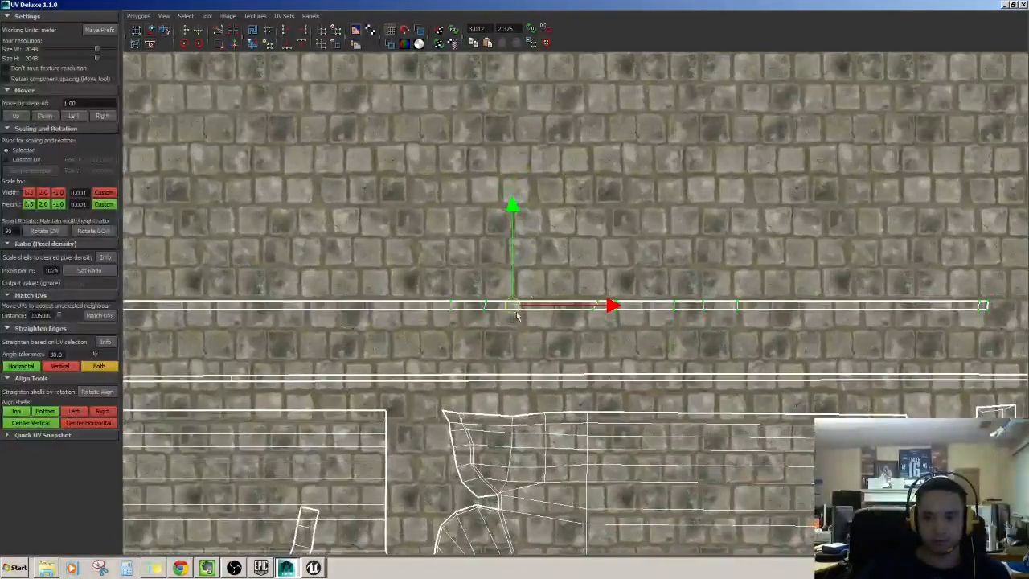
pyautogui.press('g')
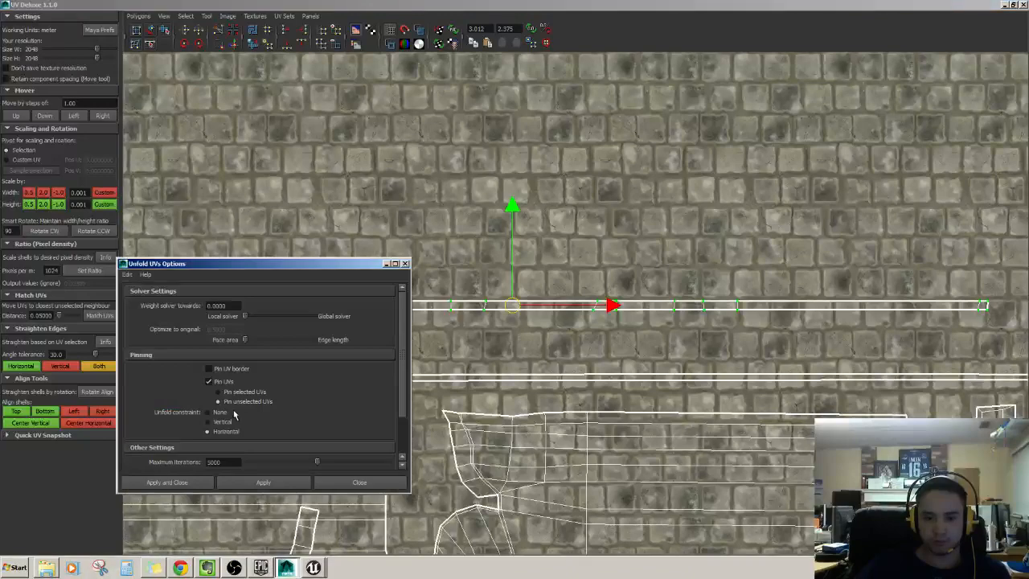
pyautogui.click(339, 481)
pyautogui.keyDown('alt'); pyautogui.moveTo(483, 355); pyautogui.dragTo(590, 331, button='middle'); pyautogui.keyUp('alt')
pyautogui.keyDown('alt'); pyautogui.moveTo(772, 267); pyautogui.dragTo(665, 277, button='middle'); pyautogui.keyUp('alt')
pyautogui.keyDown('alt'); pyautogui.moveTo(665, 276); pyautogui.dragTo(696, 276, button='right'); pyautogui.keyUp('alt')
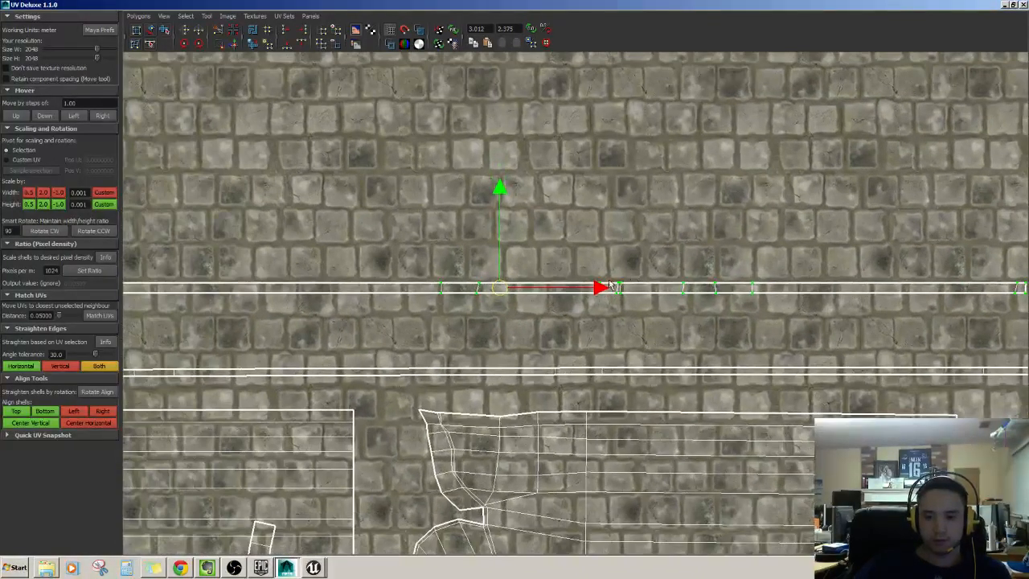
# - Select the small curved shell lying over the rectangular wall shell and return to the model view to locate it
pyautogui.keyDown('alt'); pyautogui.moveTo(383, 436); pyautogui.dragTo(465, 391, button='middle'); pyautogui.keyUp('alt')
pyautogui.scroll(1, 471, 338)
pyautogui.keyDown('alt'); pyautogui.moveTo(729, 383); pyautogui.dragTo(662, 202, button='middle'); pyautogui.keyUp('alt')
pyautogui.scroll(-4, 607, 359)
pyautogui.scroll(-6, 663, 203)
pyautogui.scroll(4, 496, 329)
pyautogui.keyDown('alt'); pyautogui.moveTo(496, 330); pyautogui.dragTo(593, 345, button='middle'); pyautogui.keyUp('alt')
pyautogui.scroll(2, 614, 304)
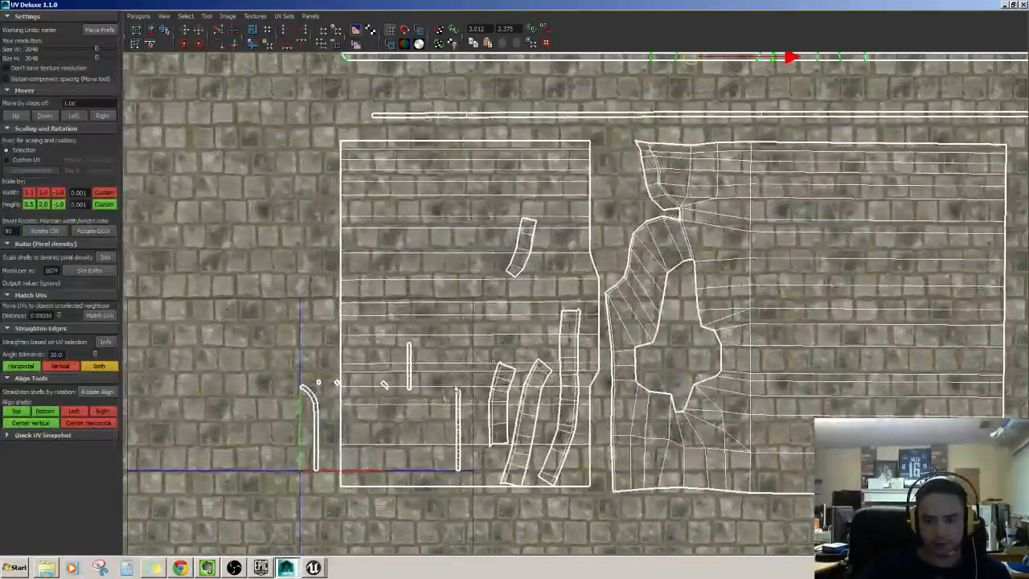
pyautogui.keyDown('alt'); pyautogui.moveTo(524, 187); pyautogui.dragTo(473, 200, button='middle'); pyautogui.keyUp('alt')
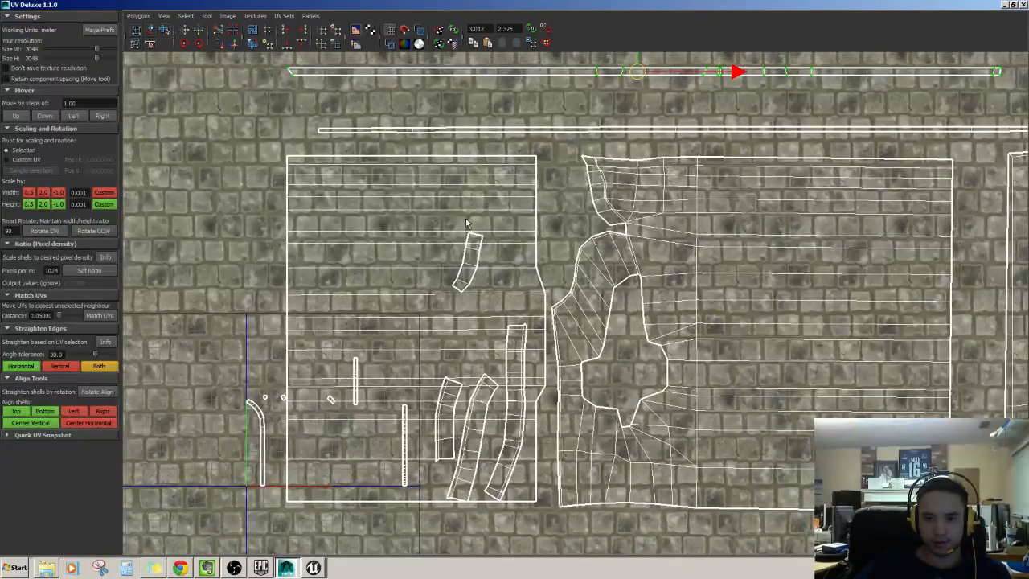
pyautogui.moveTo(465, 224); pyautogui.dragTo(494, 255)
pyautogui.keyDown('alt'); pyautogui.moveTo(491, 276); pyautogui.dragTo(468, 306, button='middle'); pyautogui.keyUp('alt')
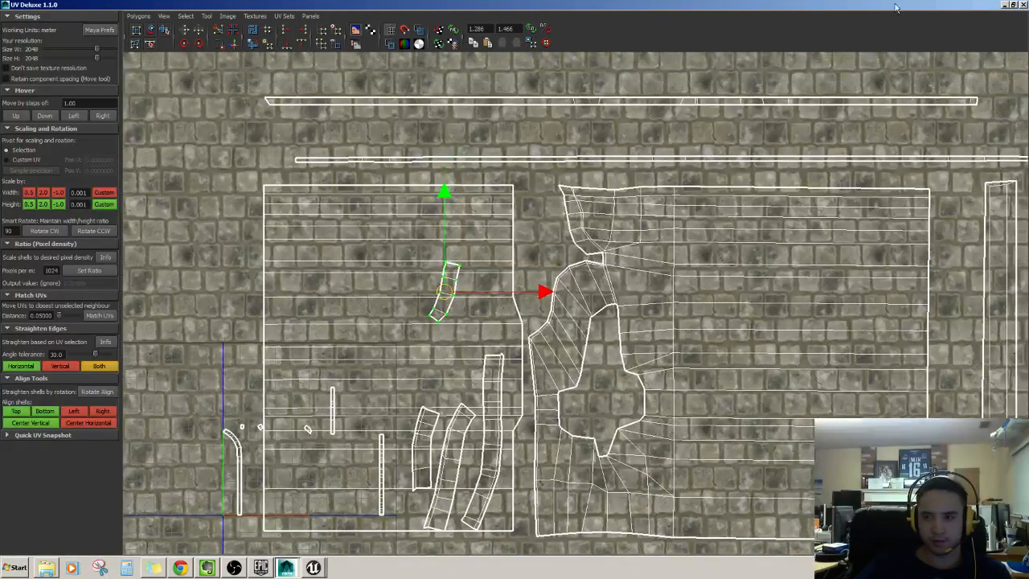
pyautogui.click(1005, 6)
# - Select the chain of edges along the upper broken rim of the wall and cut the UVs along them
pyautogui.scroll(5, 530, 334)
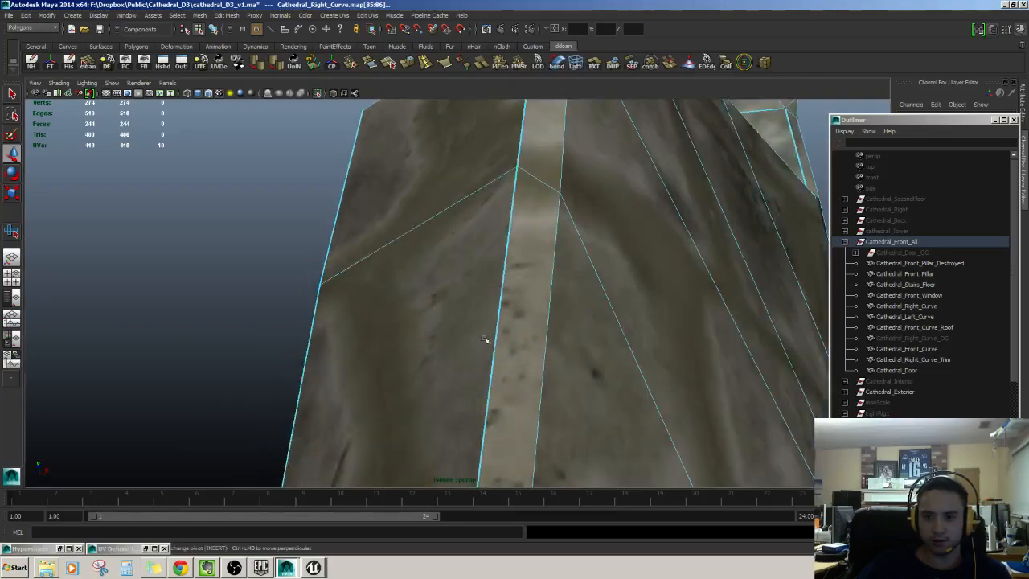
pyautogui.scroll(-5, 480, 353)
pyautogui.keyDown('alt'); pyautogui.moveTo(480, 353); pyautogui.dragTo(441, 291); pyautogui.keyUp('alt')
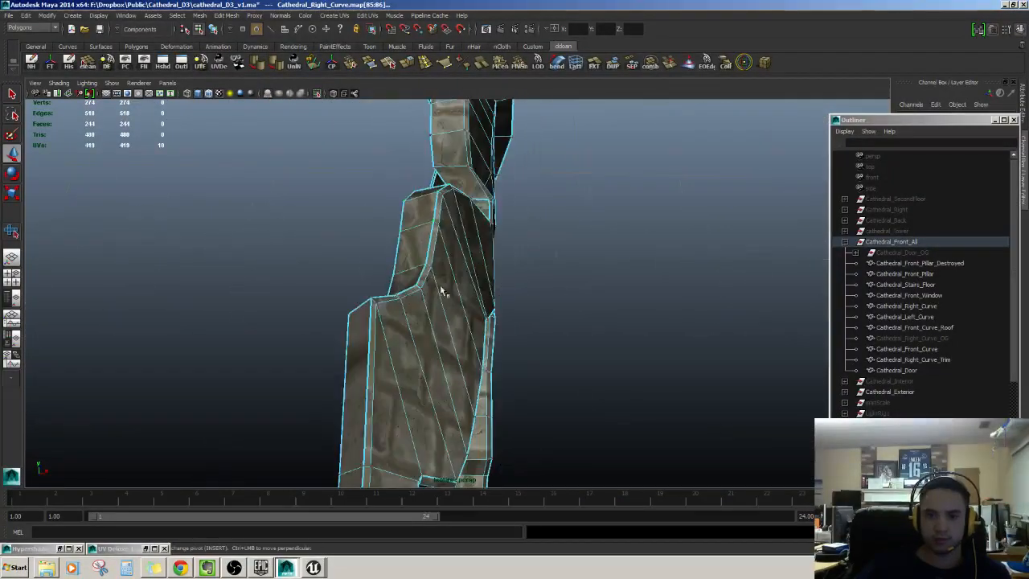
pyautogui.keyDown('alt'); pyautogui.moveTo(456, 375); pyautogui.dragTo(459, 345); pyautogui.keyUp('alt')
pyautogui.keyDown('alt'); pyautogui.moveTo(459, 345); pyautogui.dragTo(436, 381, button='middle'); pyautogui.keyUp('alt')
pyautogui.scroll(3, 437, 381)
pyautogui.keyDown('alt'); pyautogui.moveTo(437, 381); pyautogui.dragTo(488, 359); pyautogui.keyUp('alt')
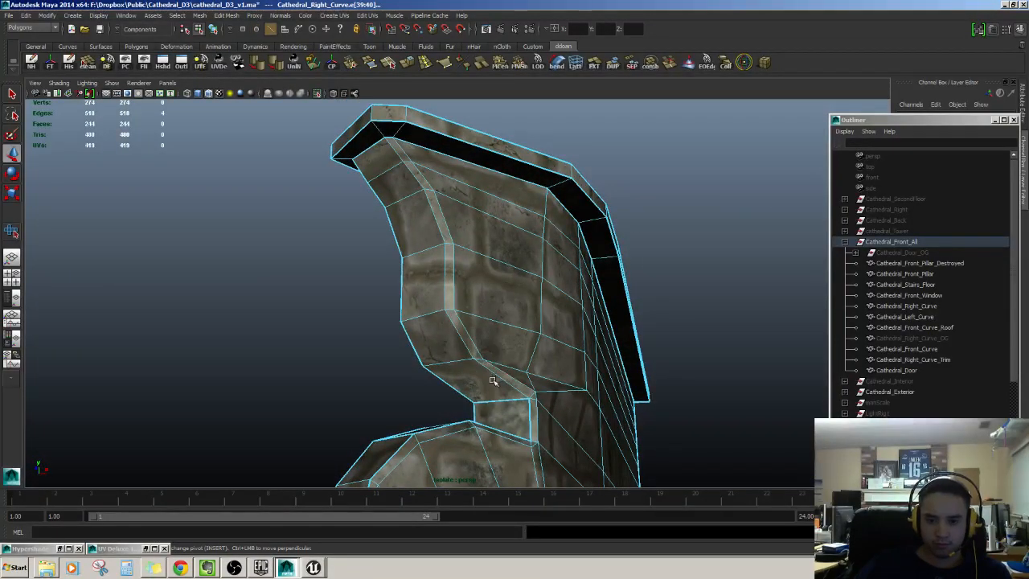
pyautogui.click(492, 380)
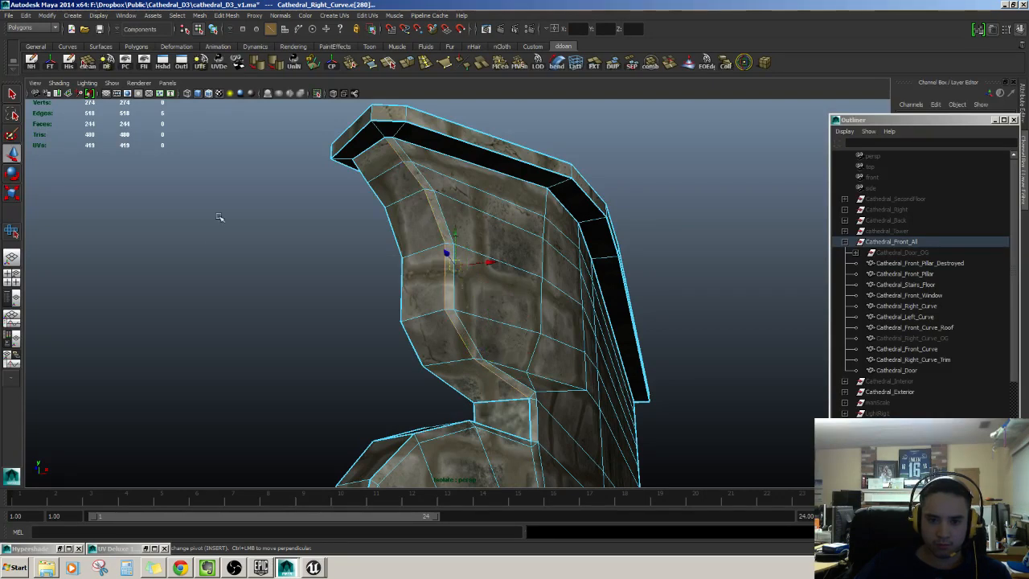
pyautogui.doubleClick(123, 550)
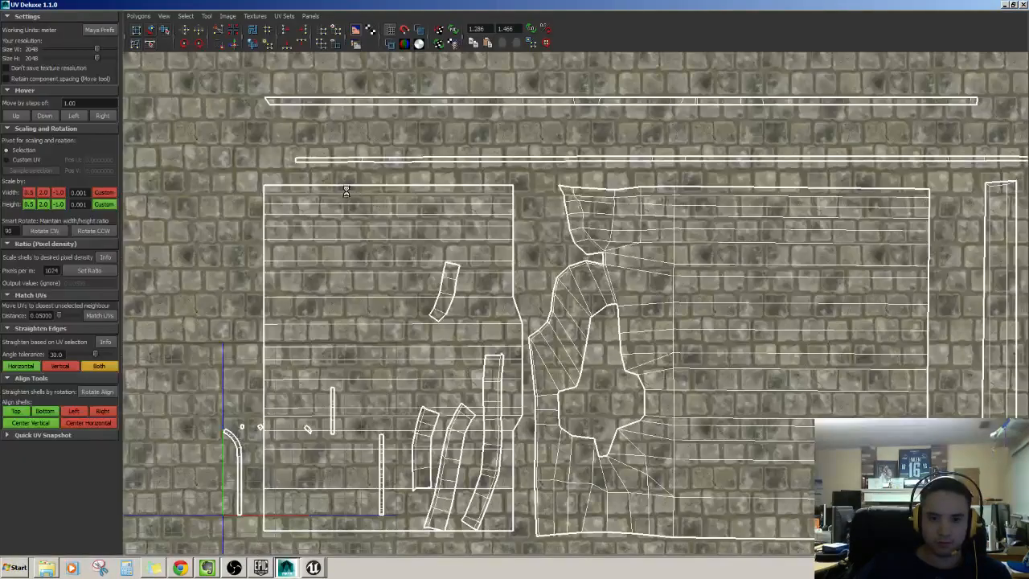
pyautogui.keyDown('alt'); pyautogui.moveTo(565, 232); pyautogui.dragTo(529, 251, button='middle'); pyautogui.keyUp('alt')
pyautogui.scroll(1, 529, 250)
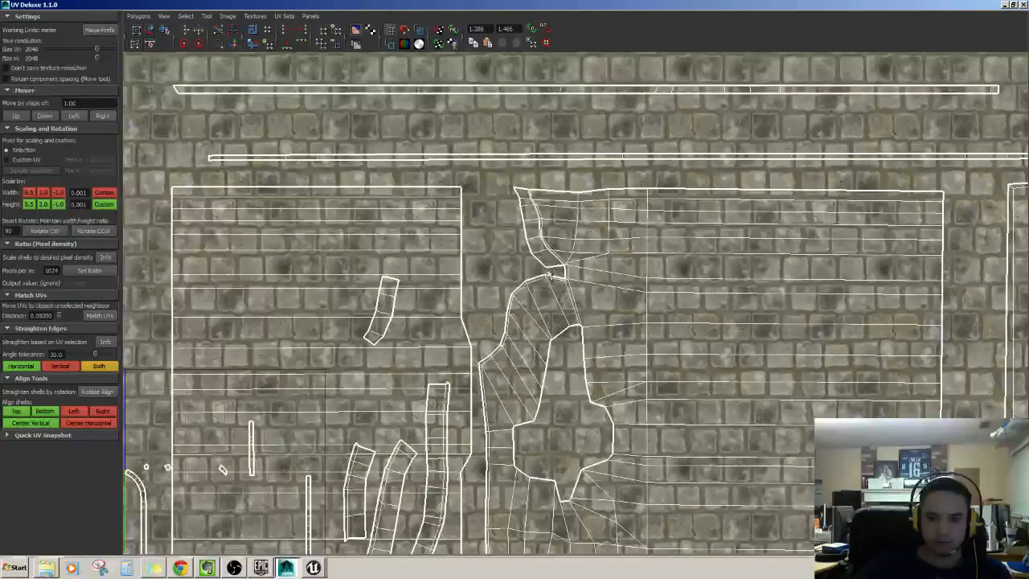
# - Move the cut upper rim piece away from the wall shell and place the small curved shell beside it
pyautogui.click(525, 229)
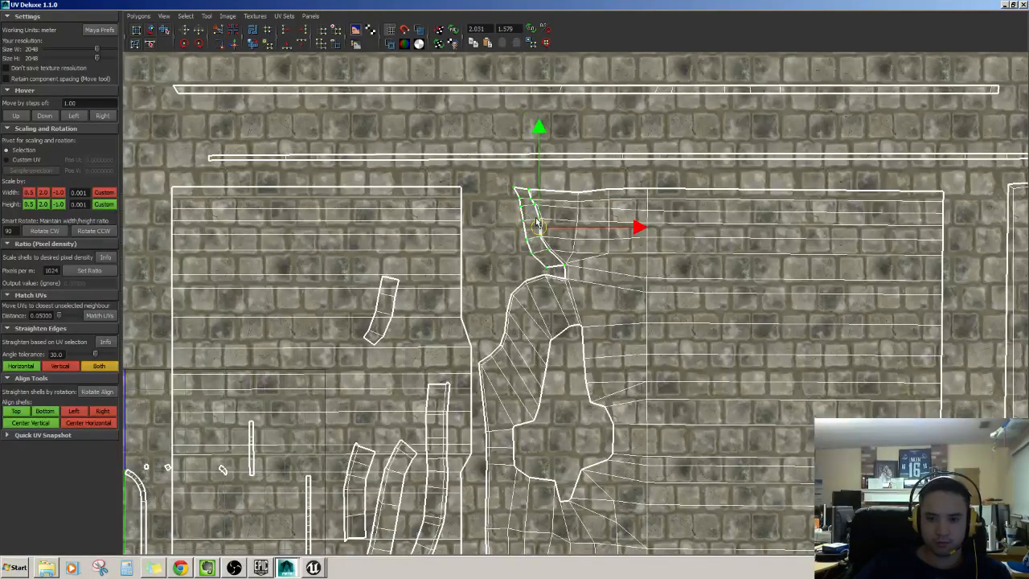
pyautogui.moveTo(539, 228); pyautogui.dragTo(528, 226)
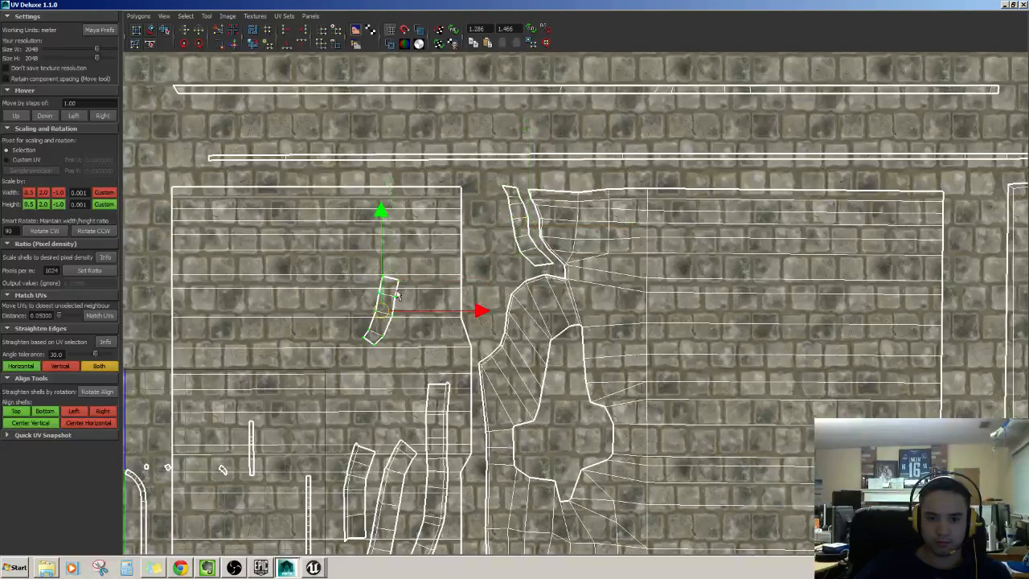
pyautogui.moveTo(397, 296); pyautogui.dragTo(504, 267)
pyautogui.scroll(1, 523, 258)
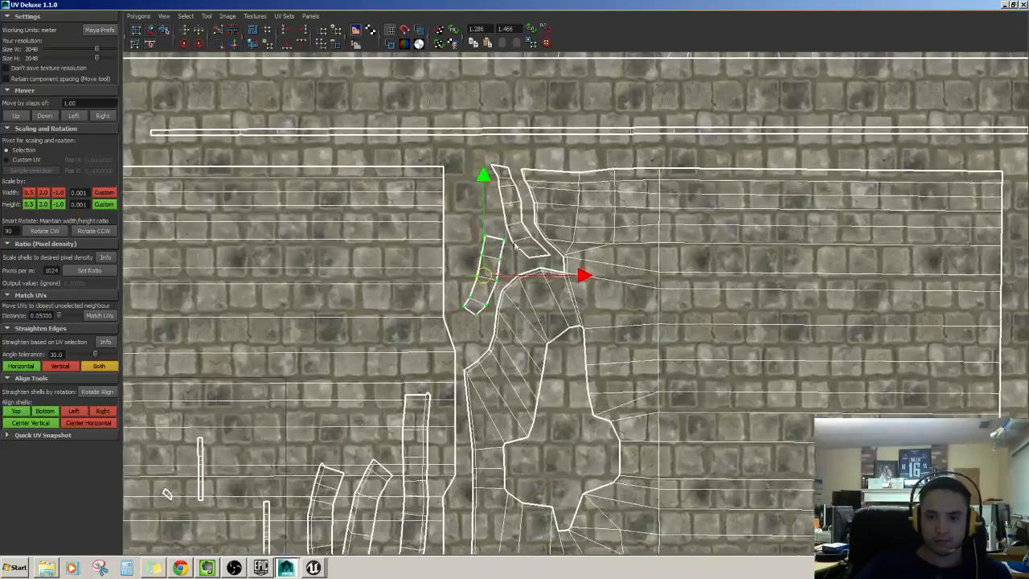
# - Unfold the UVs of the cut upper rim piece standing beside the curved wall shell
pyautogui.click(524, 205)
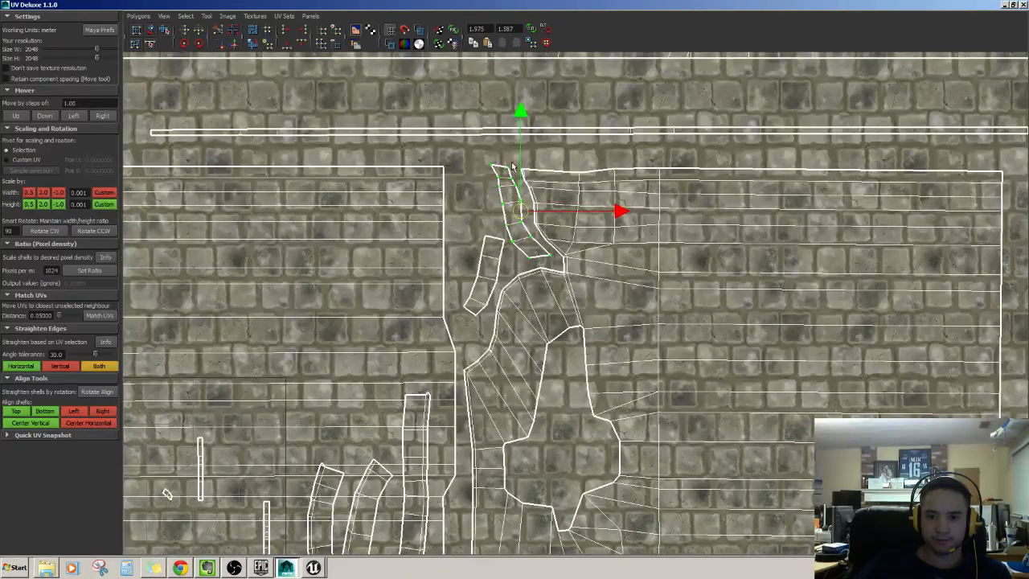
pyautogui.click(494, 256)
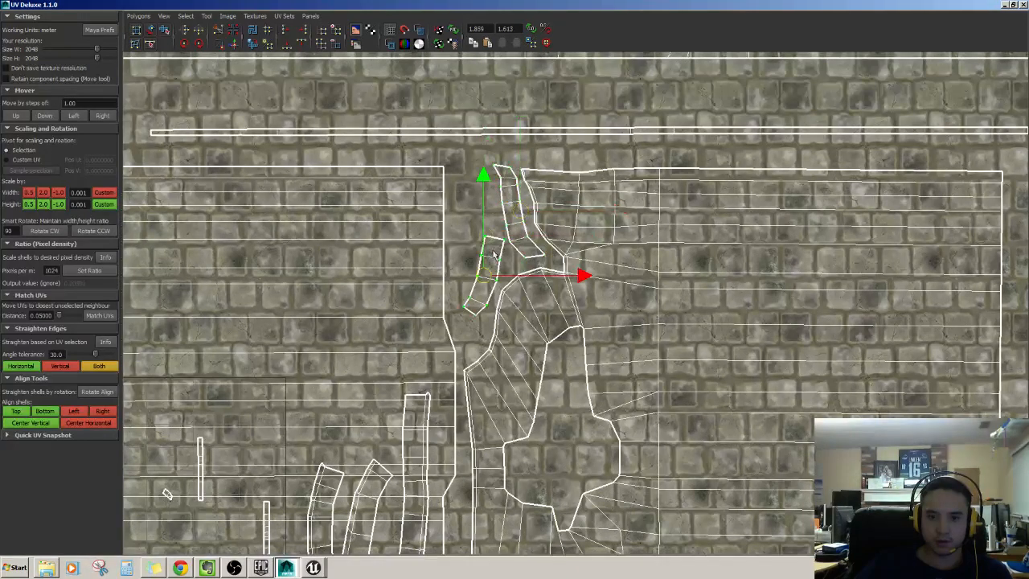
pyautogui.click(519, 190)
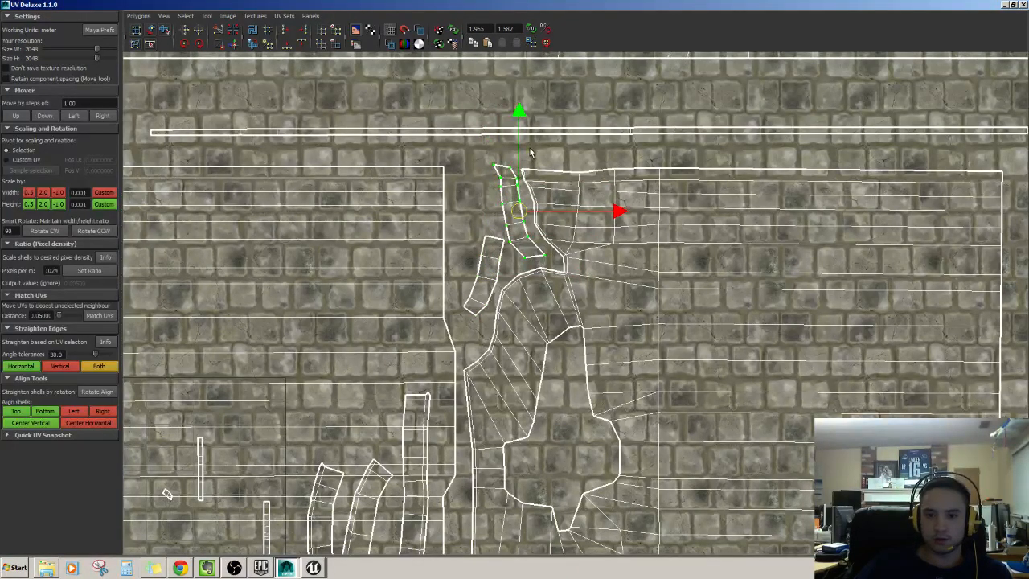
pyautogui.press('g')
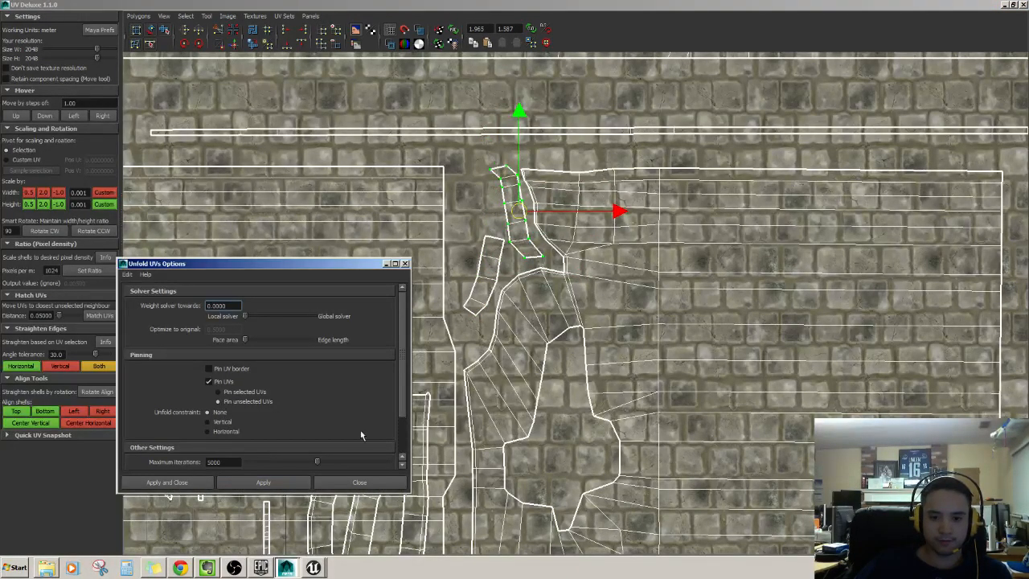
pyautogui.click(359, 482)
pyautogui.click(480, 273)
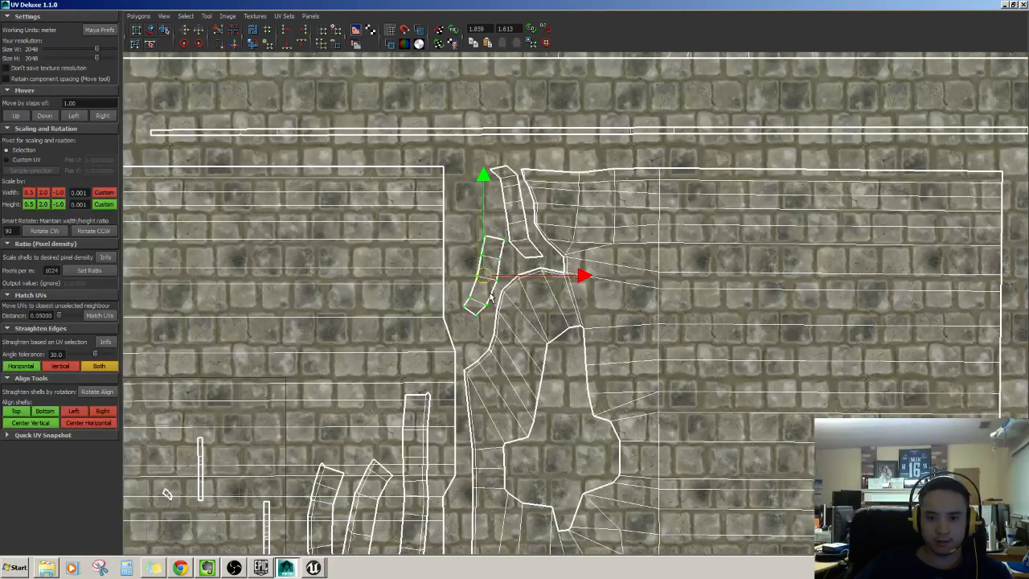
# - Select the long curved strip shell near the UV origin and frame it in the model view
pyautogui.keyDown('alt'); pyautogui.moveTo(490, 311); pyautogui.dragTo(499, 217, button='middle'); pyautogui.keyUp('alt')
pyautogui.keyDown('alt'); pyautogui.moveTo(499, 216); pyautogui.dragTo(402, 241, button='right'); pyautogui.keyUp('alt')
pyautogui.keyDown('alt'); pyautogui.moveTo(179, 396); pyautogui.dragTo(488, 296, button='middle'); pyautogui.keyUp('alt')
pyautogui.keyDown('alt'); pyautogui.moveTo(488, 297); pyautogui.dragTo(509, 300, button='right'); pyautogui.keyUp('alt')
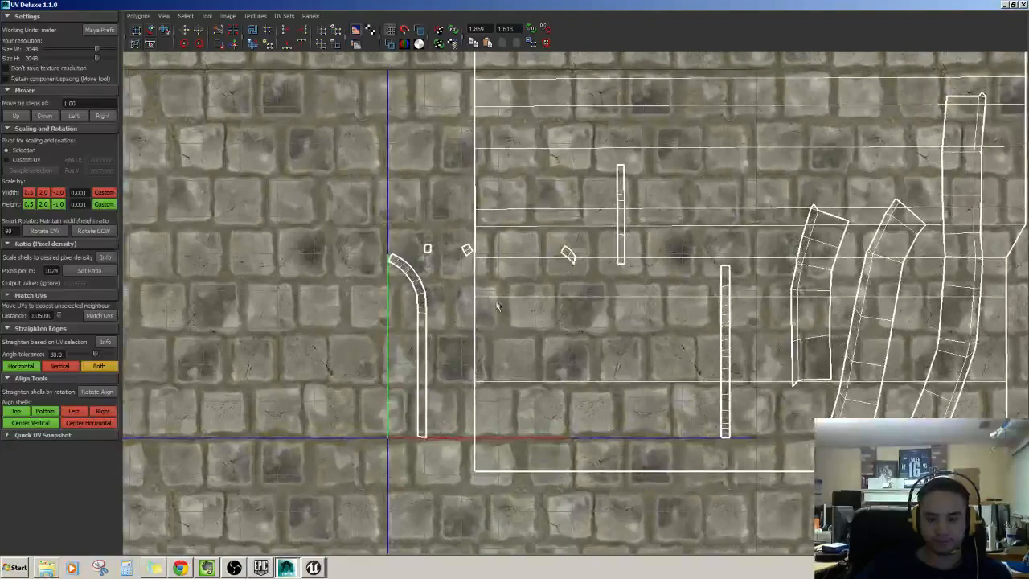
pyautogui.keyDown('alt'); pyautogui.moveTo(442, 338); pyautogui.dragTo(472, 351, button='middle'); pyautogui.keyUp('alt')
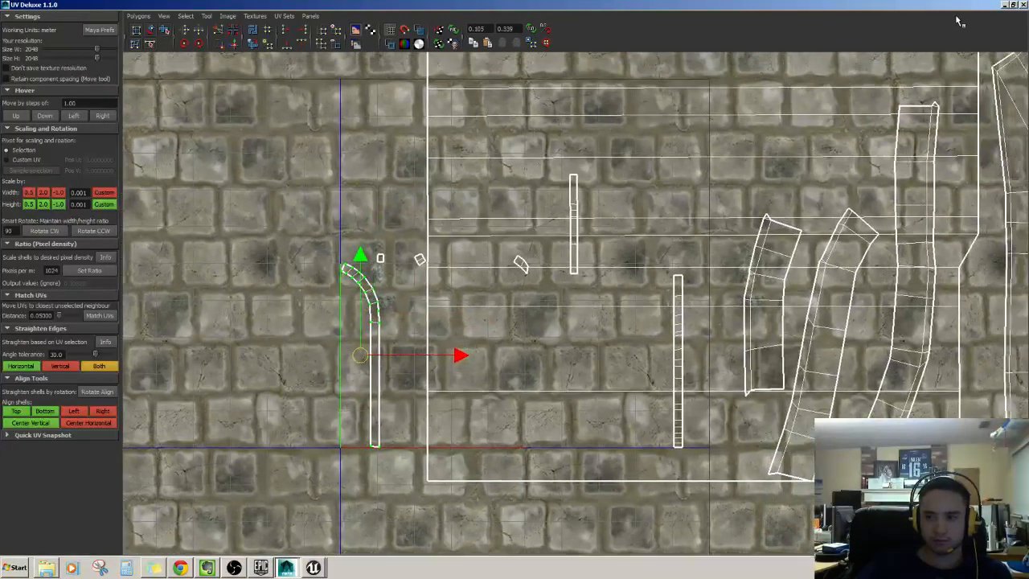
pyautogui.click(1003, 4)
pyautogui.press('f')
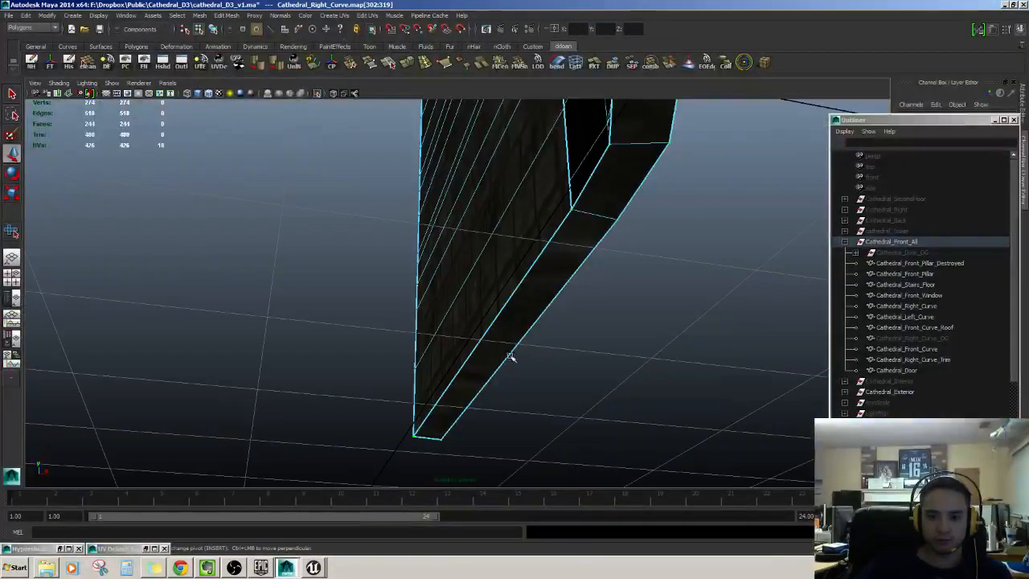
# - Select the faces along the wall's underside and delete them, checking the UV layout for the remaining shells
pyautogui.keyDown('alt'); pyautogui.moveTo(512, 356); pyautogui.dragTo(509, 256); pyautogui.keyUp('alt')
pyautogui.press('F11')
pyautogui.click(509, 262)
pyautogui.keyDown('shift'); pyautogui.click(519, 226); pyautogui.keyUp('shift')
pyautogui.keyDown('alt'); pyautogui.moveTo(530, 190); pyautogui.dragTo(549, 302, button='middle'); pyautogui.keyUp('alt')
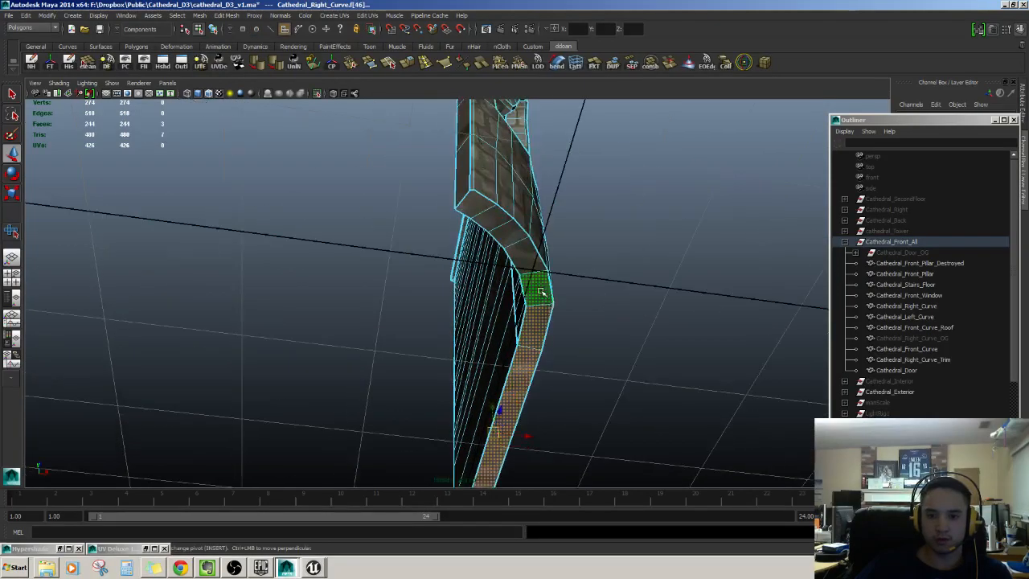
pyautogui.keyDown('alt'); pyautogui.moveTo(479, 205); pyautogui.dragTo(632, 407); pyautogui.keyUp('alt')
pyautogui.keyDown('alt'); pyautogui.moveTo(540, 350); pyautogui.dragTo(164, 533); pyautogui.keyUp('alt')
pyautogui.click(120, 549)
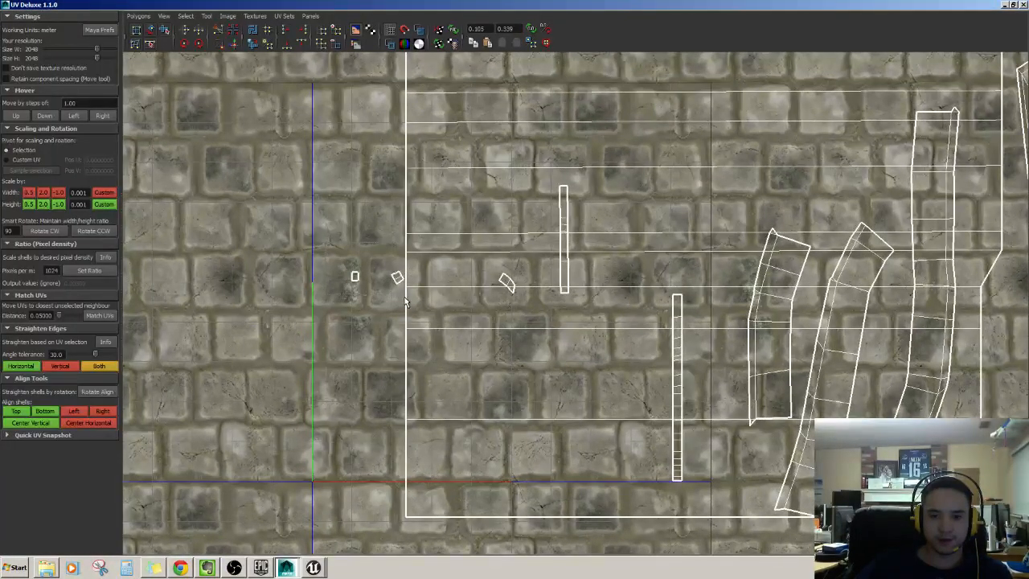
# - Select the cross edge at the lower end of the broken side rim and sew the small loose shell's UVs there
pyautogui.press('F11')
pyautogui.click(1004, 5)
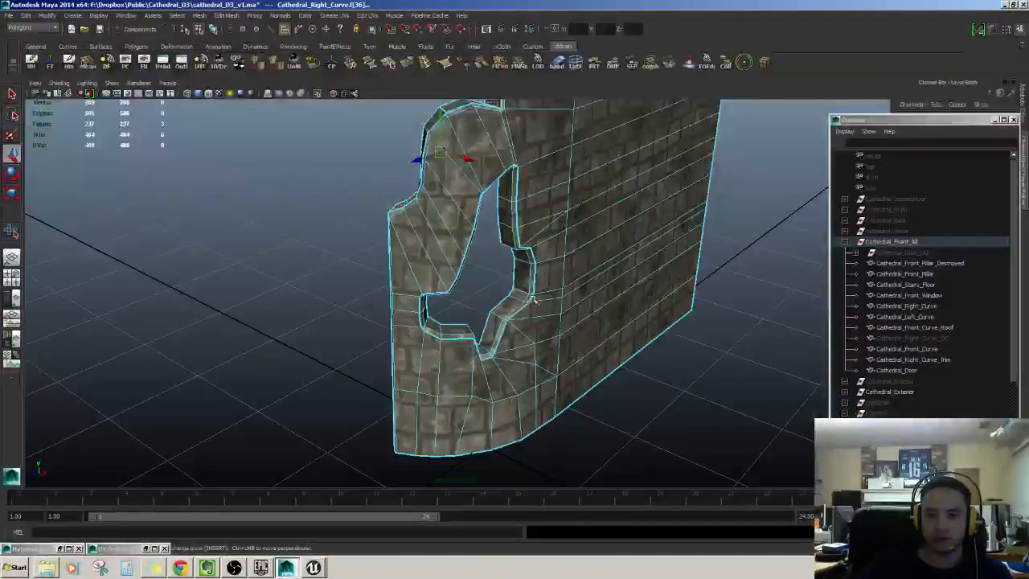
pyautogui.press('f')
pyautogui.scroll(-5, 555, 298)
pyautogui.keyDown('alt'); pyautogui.moveTo(556, 298); pyautogui.dragTo(613, 253); pyautogui.keyUp('alt')
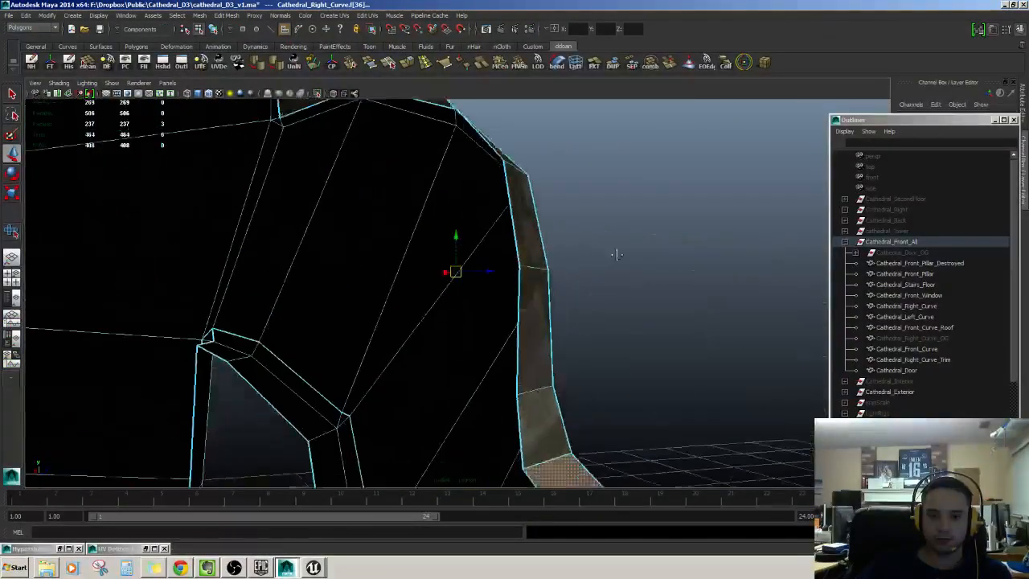
pyautogui.keyDown('alt'); pyautogui.moveTo(614, 253); pyautogui.dragTo(599, 137, button='middle'); pyautogui.keyUp('alt')
pyautogui.keyDown('alt'); pyautogui.moveTo(599, 137); pyautogui.dragTo(396, 227); pyautogui.keyUp('alt')
pyautogui.press('F10')
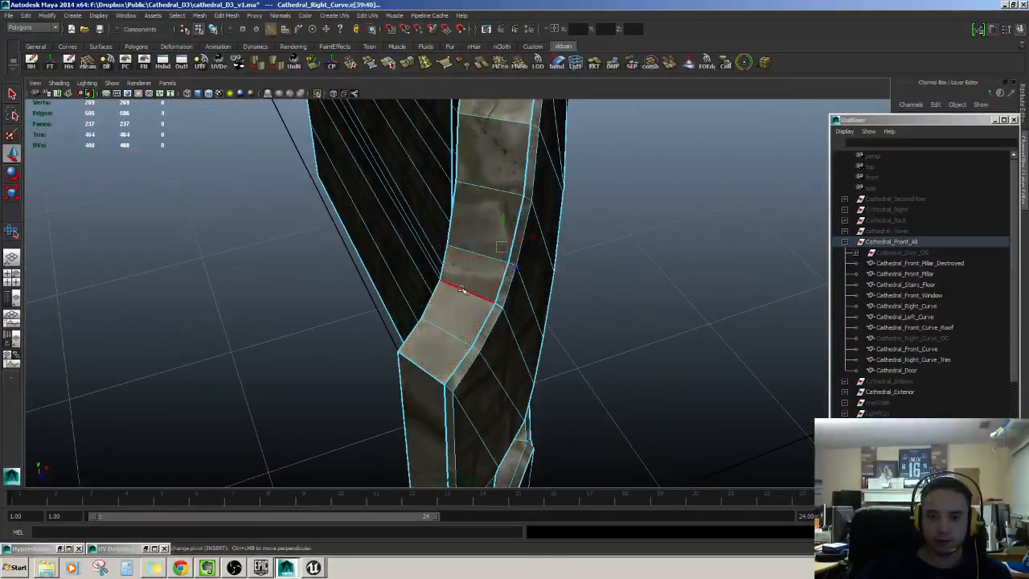
pyautogui.click(463, 291)
pyautogui.keyDown('alt'); pyautogui.moveTo(480, 308); pyautogui.dragTo(495, 173); pyautogui.keyUp('alt')
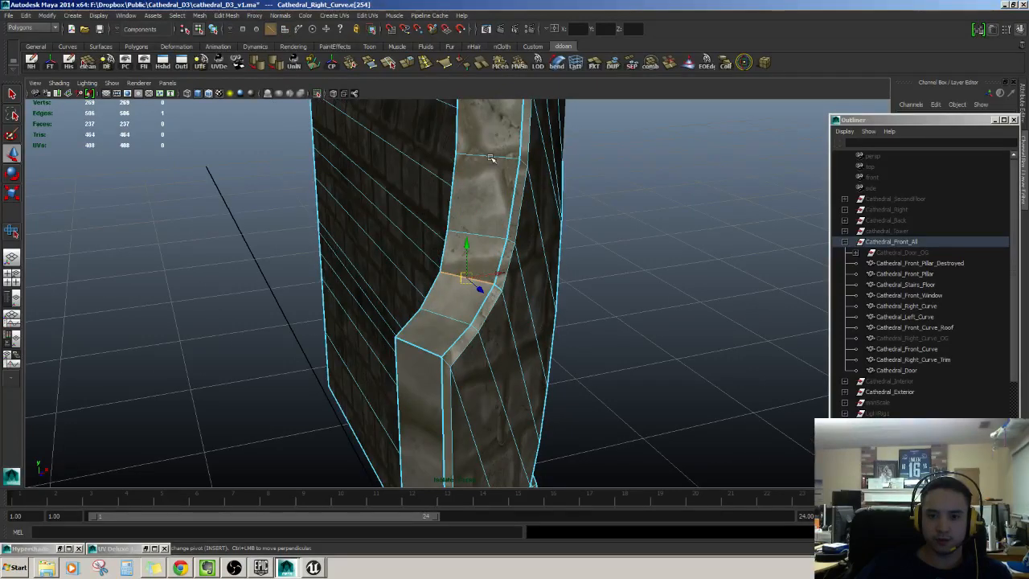
pyautogui.click(115, 549)
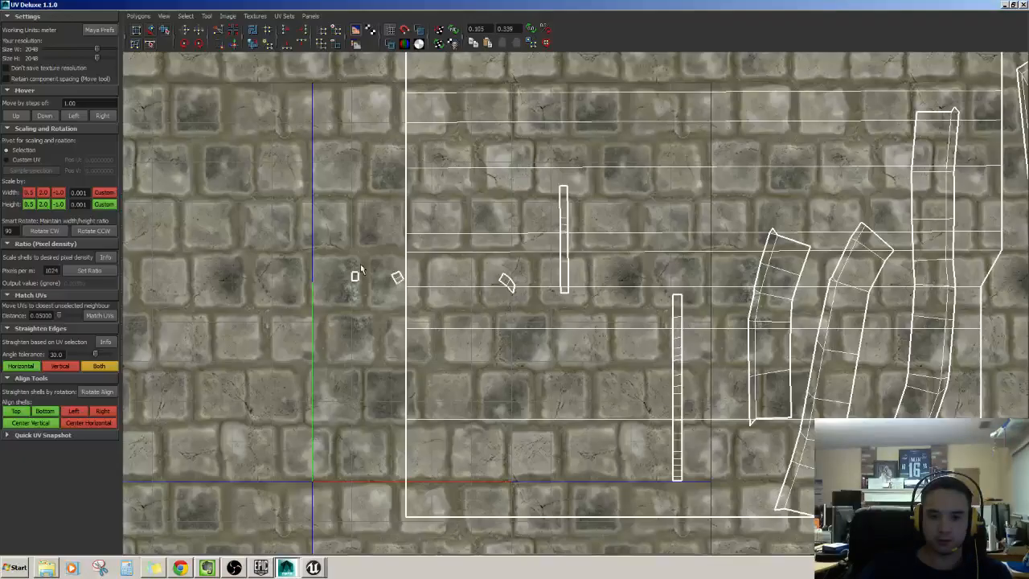
pyautogui.click(1004, 6)
# - Sew the last two small loose shells onto their strips along the cross edges at the notch and the lower rim's top
pyautogui.keyDown('alt'); pyautogui.moveTo(571, 301); pyautogui.dragTo(502, 203); pyautogui.keyUp('alt')
pyautogui.keyDown('alt'); pyautogui.moveTo(464, 253); pyautogui.dragTo(501, 230); pyautogui.keyUp('alt')
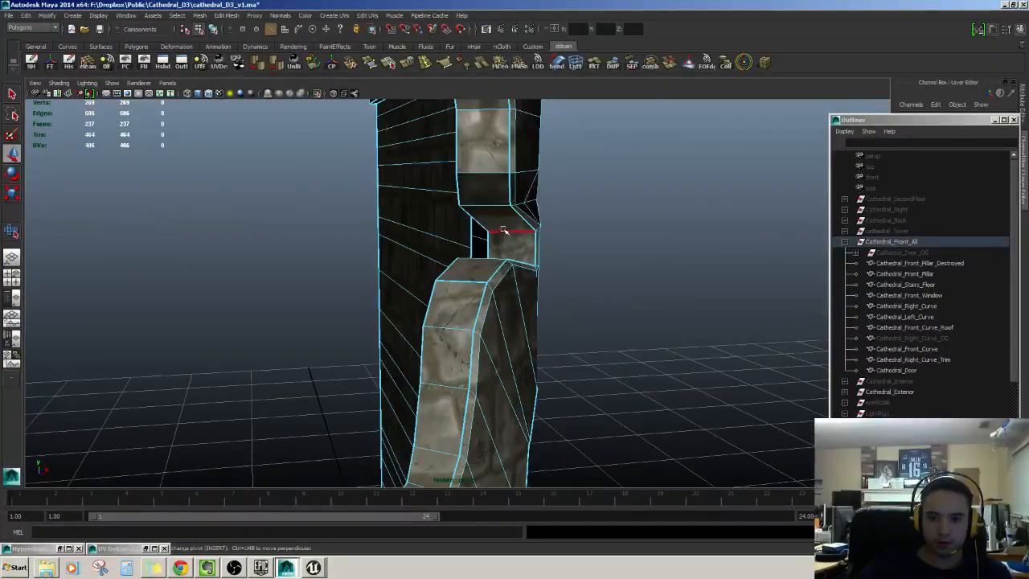
pyautogui.click(507, 231)
pyautogui.click(117, 551)
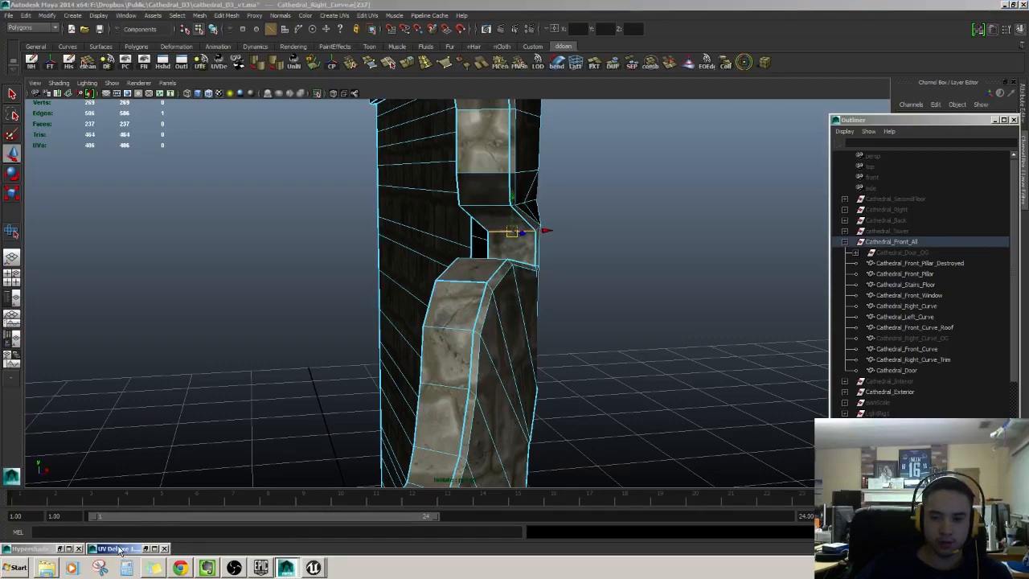
pyautogui.doubleClick(113, 549)
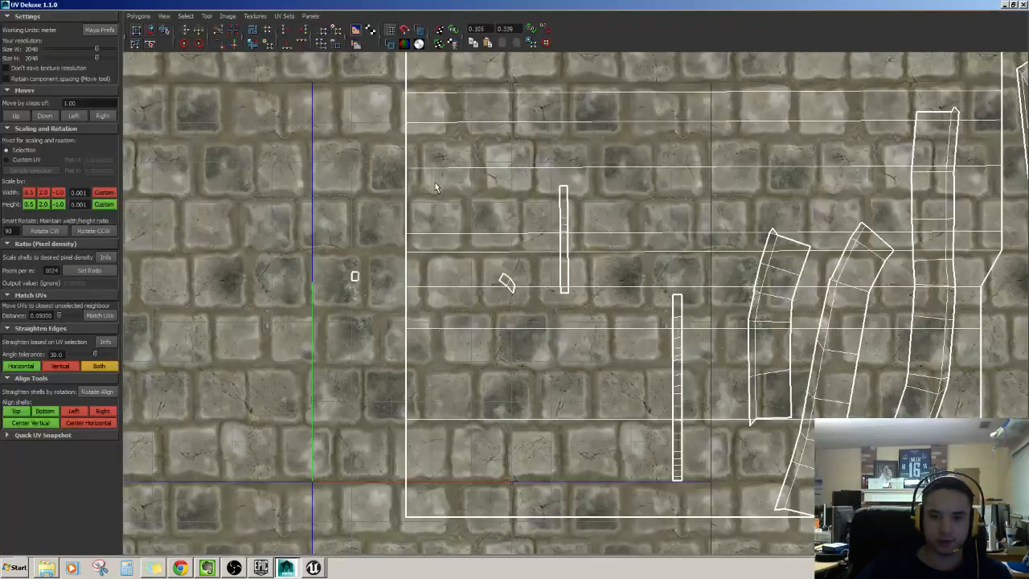
pyautogui.click(1007, 7)
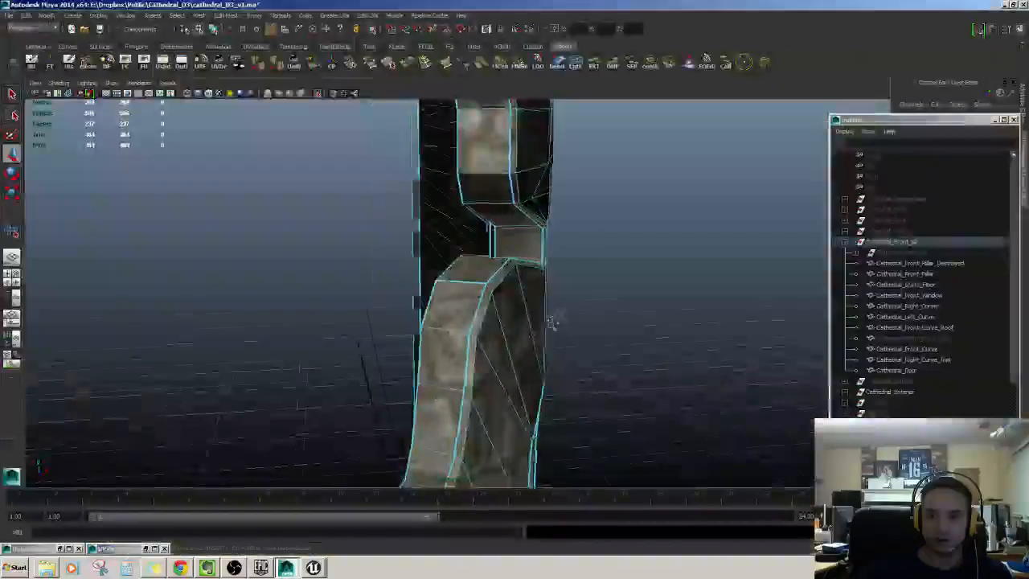
pyautogui.click(447, 275)
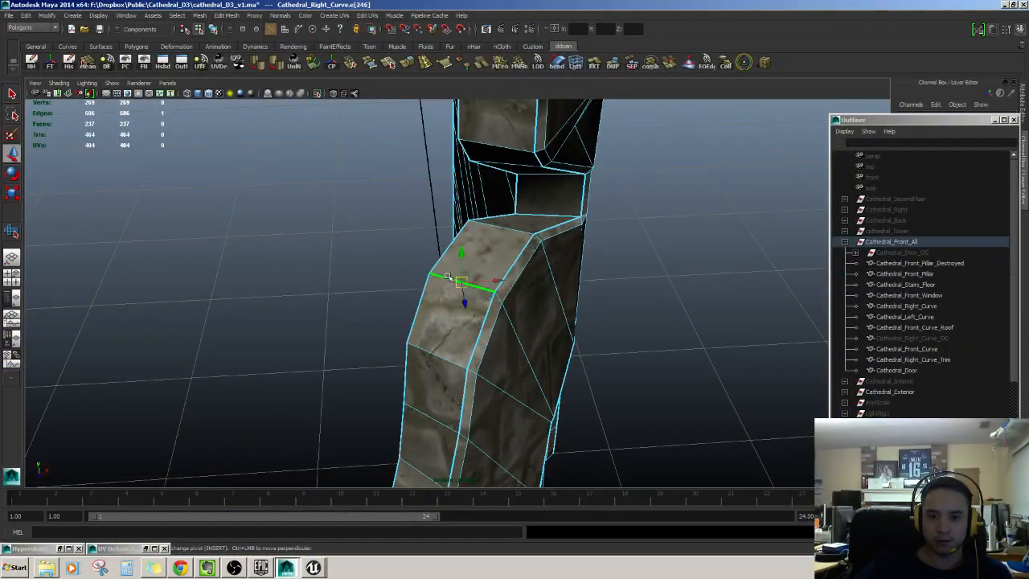
pyautogui.click(118, 548)
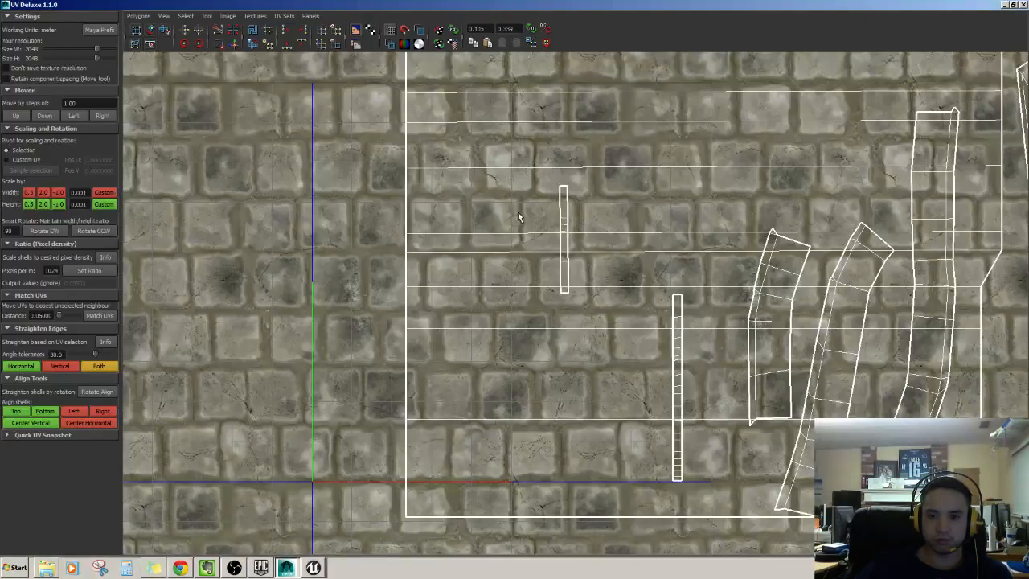
# - Select the whole curved rim shell between the two large wall shells and unfold it
pyautogui.scroll(-10, 519, 217)
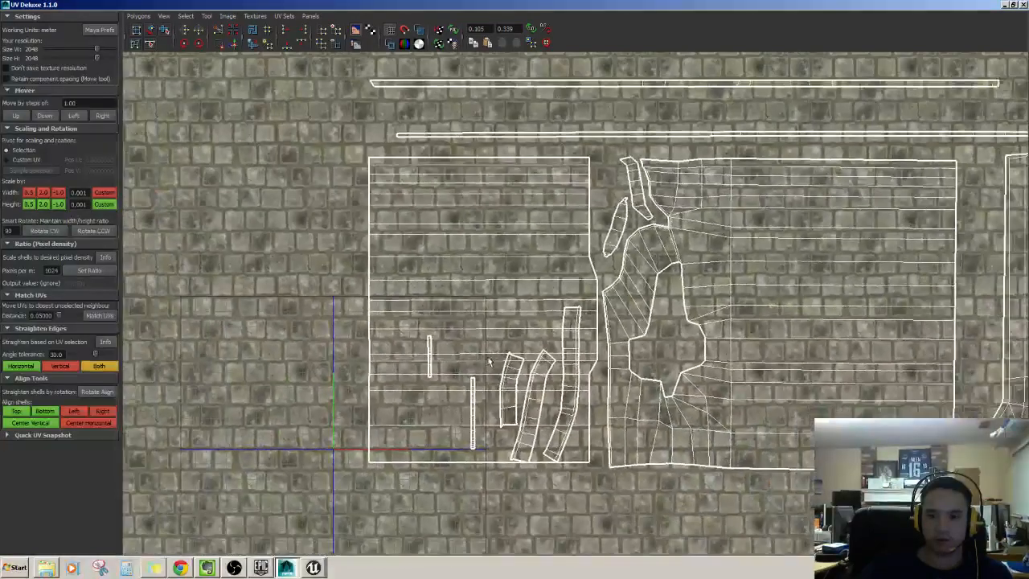
pyautogui.scroll(1, 399, 390)
pyautogui.keyDown('alt'); pyautogui.moveTo(489, 362); pyautogui.dragTo(434, 351, button='middle'); pyautogui.keyUp('alt')
pyautogui.scroll(-2, 410, 374)
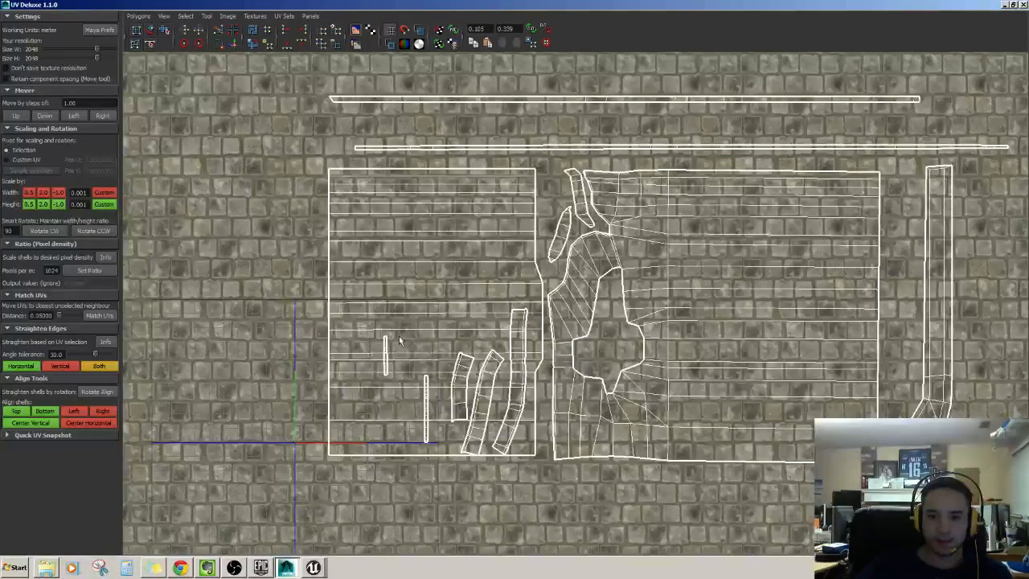
pyautogui.moveTo(381, 326); pyautogui.dragTo(410, 349)
pyautogui.scroll(1, 418, 351)
pyautogui.moveTo(557, 184); pyautogui.dragTo(576, 208)
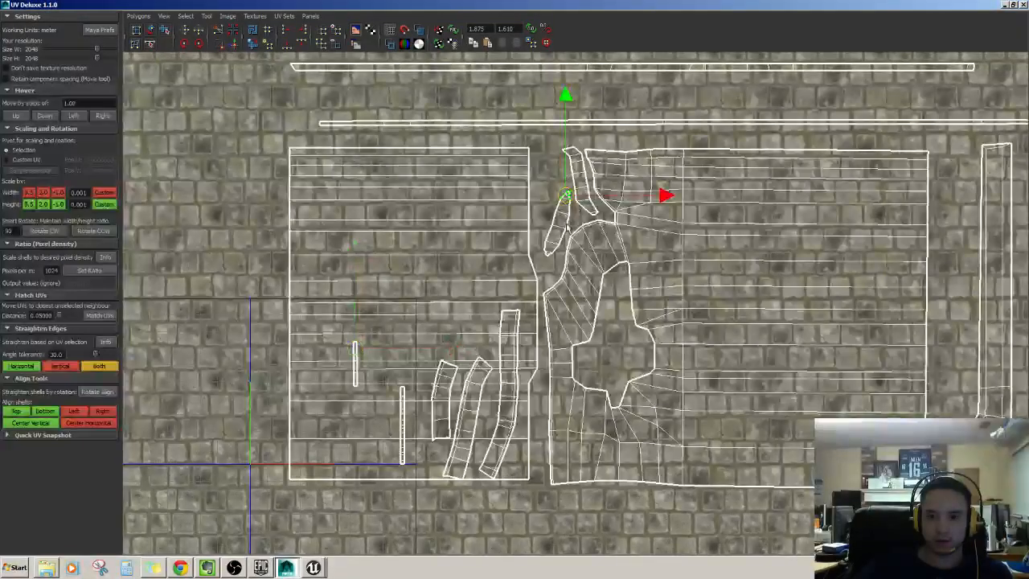
pyautogui.scroll(1, 566, 193)
pyautogui.moveTo(564, 227)
pyautogui.keyDown('ctrl'); pyautogui.mouseDown(button='right')
pyautogui.moveTo(566, 190)
pyautogui.moveTo(573, 210)
pyautogui.mouseUp(button='right'); pyautogui.keyUp('ctrl')
pyautogui.scroll(2, 575, 208)
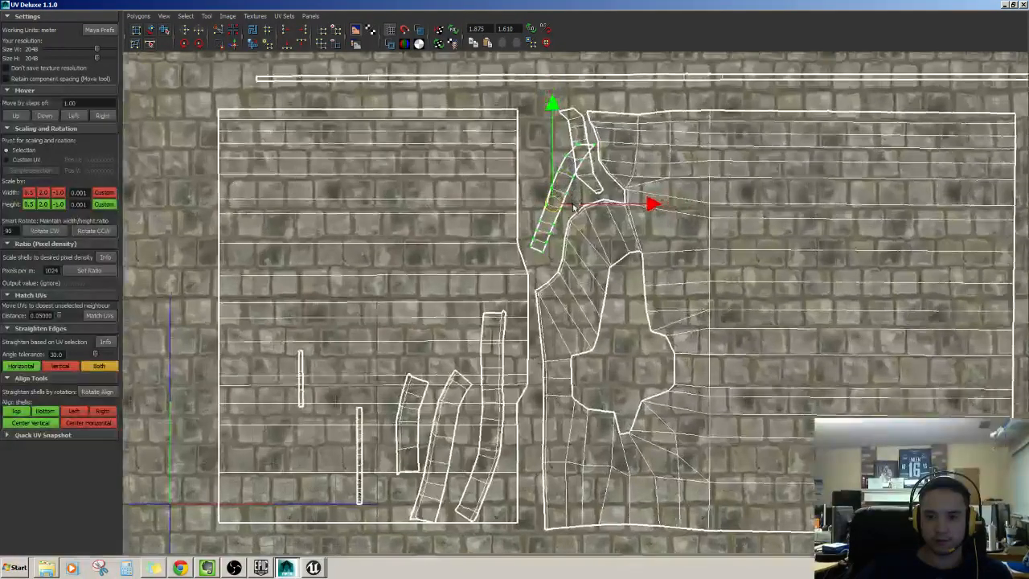
# - Rotate the unfolded curved rim shell nearly upright, move it clear and set its ratio to 1024 pixels per meter
pyautogui.keyDown('alt'); pyautogui.moveTo(581, 198); pyautogui.dragTo(579, 259, button='middle'); pyautogui.keyUp('alt')
pyautogui.press('e')
pyautogui.moveTo(638, 212); pyautogui.dragTo(617, 190)
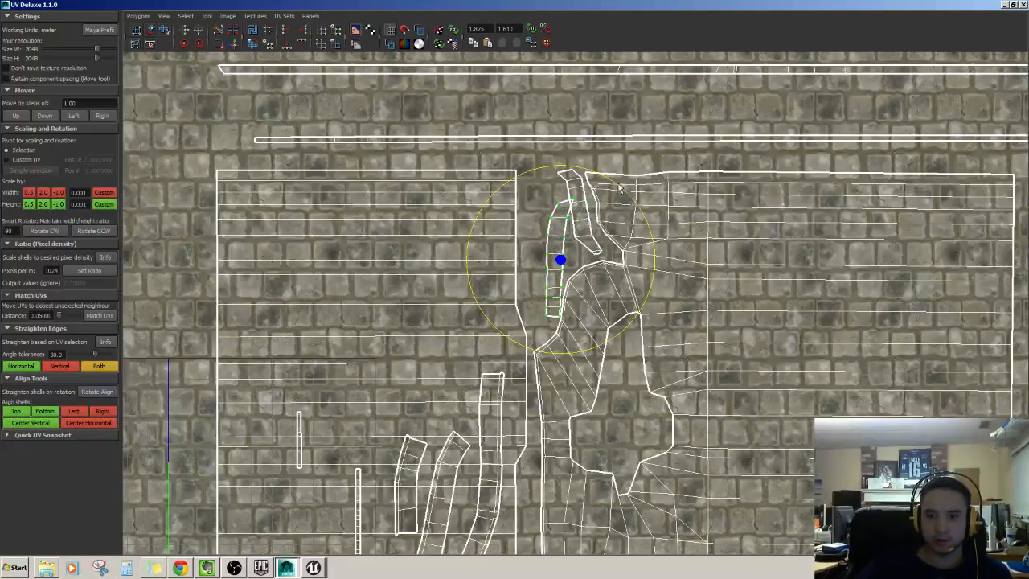
pyautogui.press('w')
pyautogui.moveTo(551, 265); pyautogui.dragTo(543, 256)
pyautogui.click(107, 274)
pyautogui.keyDown('alt'); pyautogui.moveTo(573, 238); pyautogui.dragTo(558, 258, button='middle'); pyautogui.keyUp('alt')
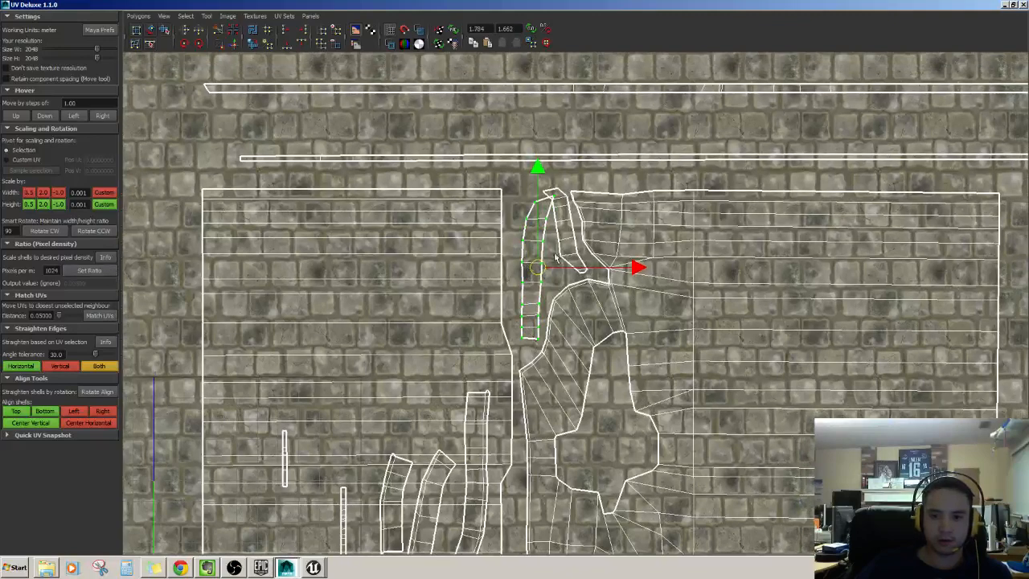
# - Set the ratio of the neighbouring upper rim piece to 1024 pixels per meter
pyautogui.click(561, 251)
pyautogui.click(578, 255)
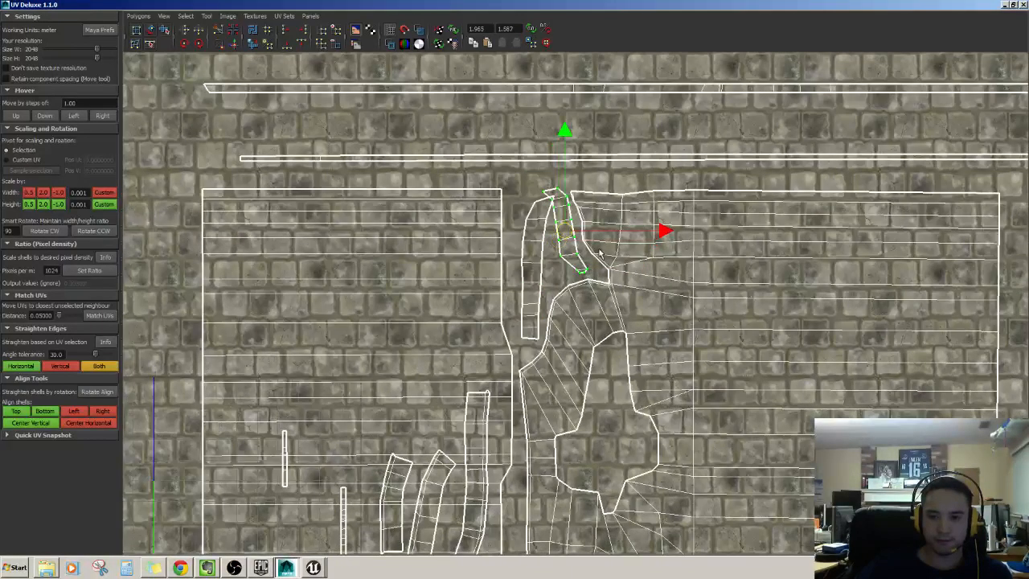
pyautogui.click(101, 275)
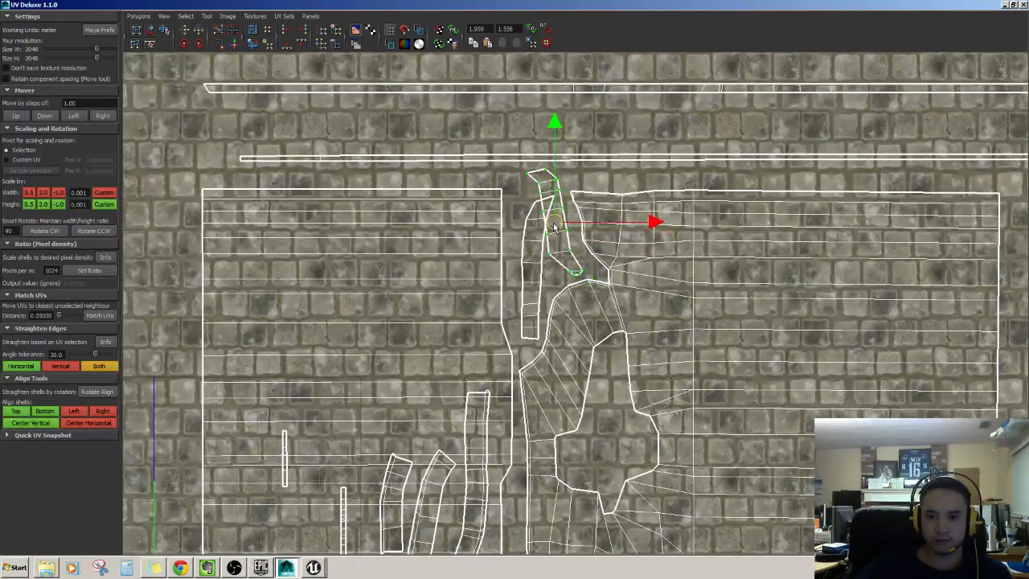
# - Move the long curved rim shell toward the rectangular wall shell and rotate it slightly to clear the upper rim piece
pyautogui.click(533, 233)
pyautogui.keyDown('ctrl'); pyautogui.moveTo(536, 234); pyautogui.dragTo(551, 244, button='right'); pyautogui.keyUp('ctrl')
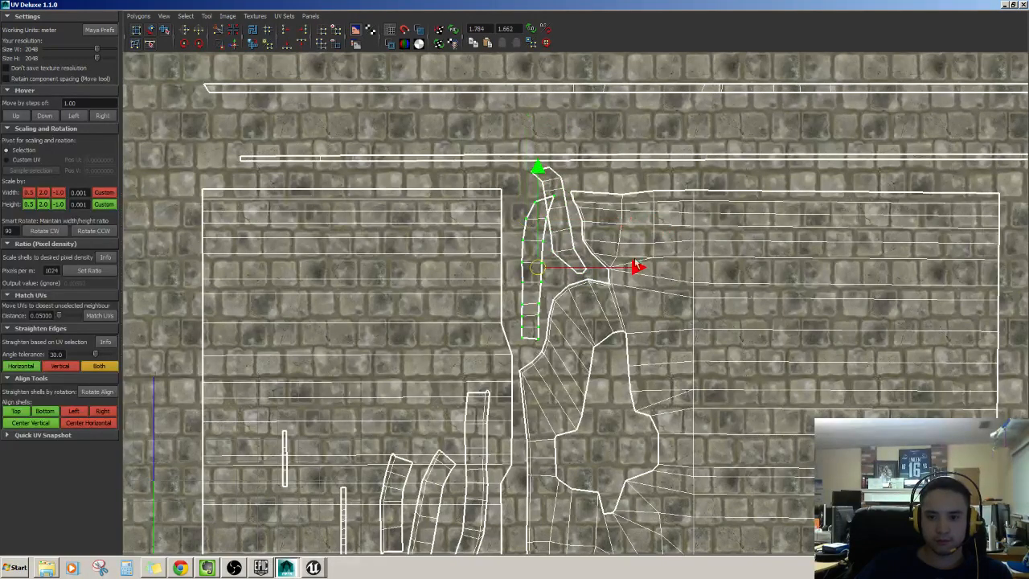
pyautogui.moveTo(643, 269); pyautogui.dragTo(631, 268)
pyautogui.press('e')
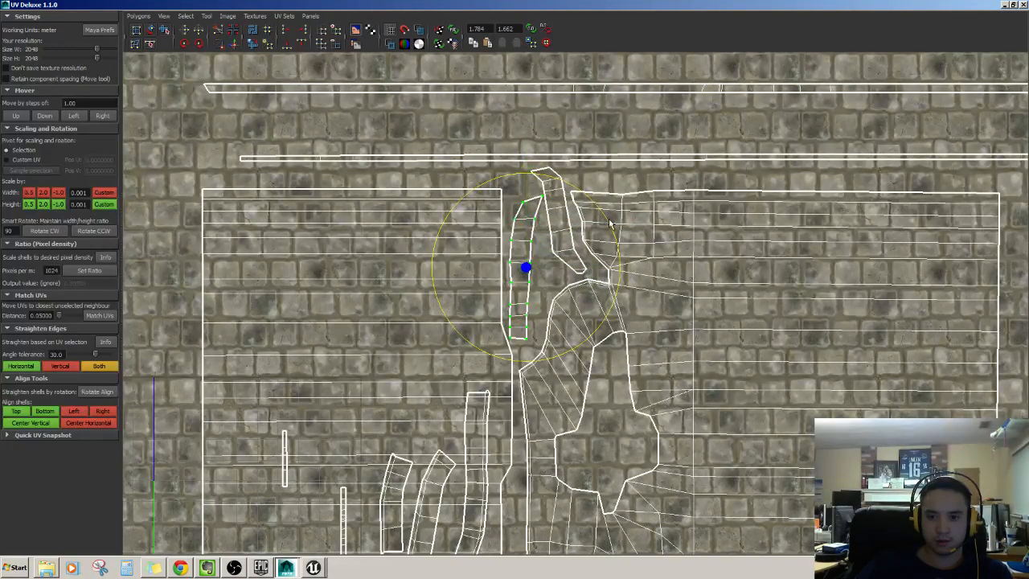
pyautogui.moveTo(608, 218); pyautogui.dragTo(572, 232)
pyautogui.press('w')
pyautogui.keyDown('ctrl'); pyautogui.moveTo(568, 230); pyautogui.dragTo(601, 235, button='right'); pyautogui.keyUp('ctrl')
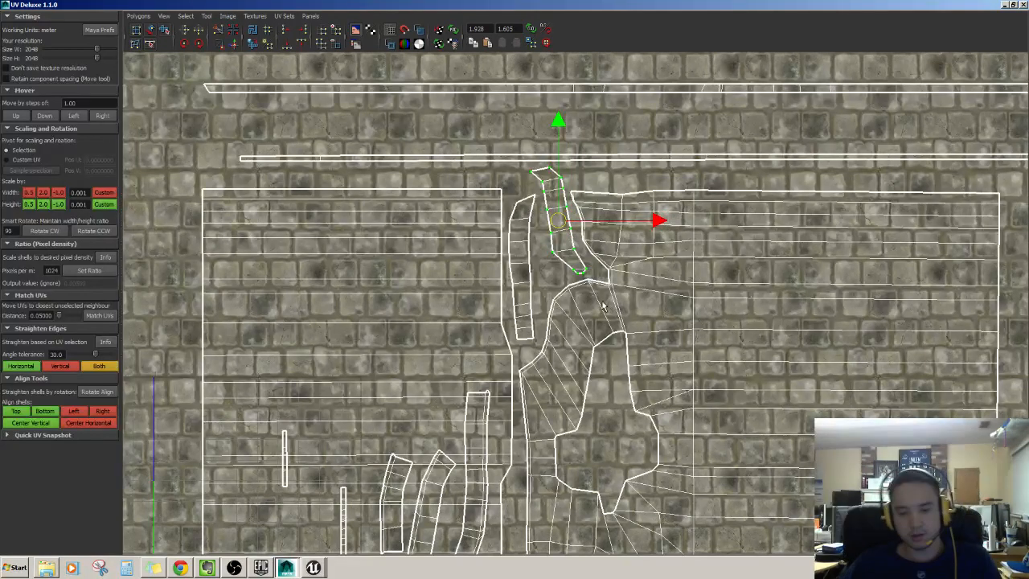
# - Set the shorter thin strip's ratio to 1024 pixels per meter and move it outside the rectangular wall shell
pyautogui.keyDown('alt'); pyautogui.moveTo(603, 306); pyautogui.dragTo(623, 154, button='middle'); pyautogui.keyUp('alt')
pyautogui.scroll(-1, 391, 316)
pyautogui.keyDown('alt'); pyautogui.moveTo(392, 316); pyautogui.dragTo(470, 239, button='middle'); pyautogui.keyUp('alt')
pyautogui.click(560, 274)
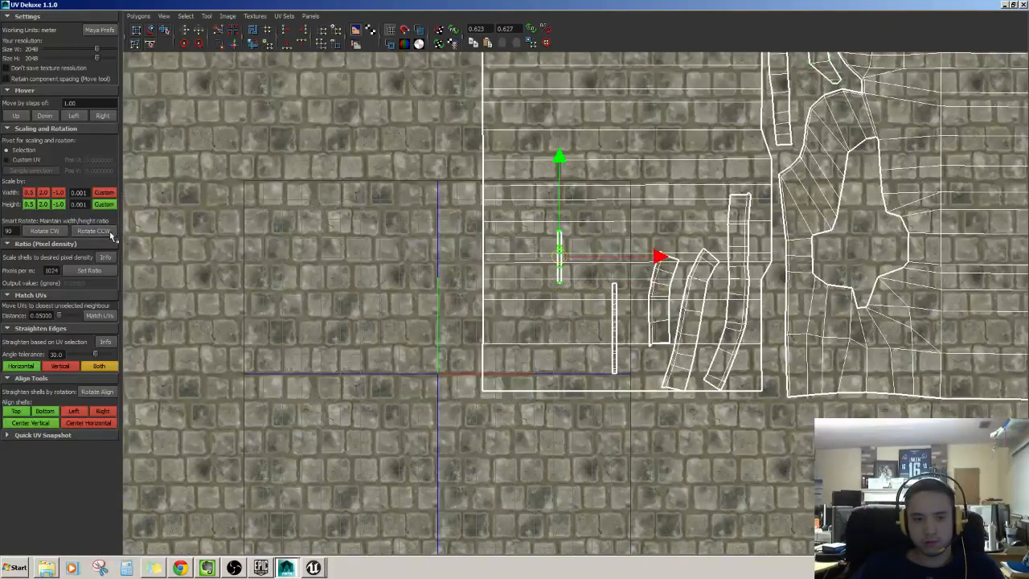
pyautogui.click(91, 269)
pyautogui.keyDown('alt'); pyautogui.moveTo(544, 256); pyautogui.dragTo(526, 258, button='middle'); pyautogui.keyUp('alt')
pyautogui.moveTo(548, 264); pyautogui.dragTo(450, 254)
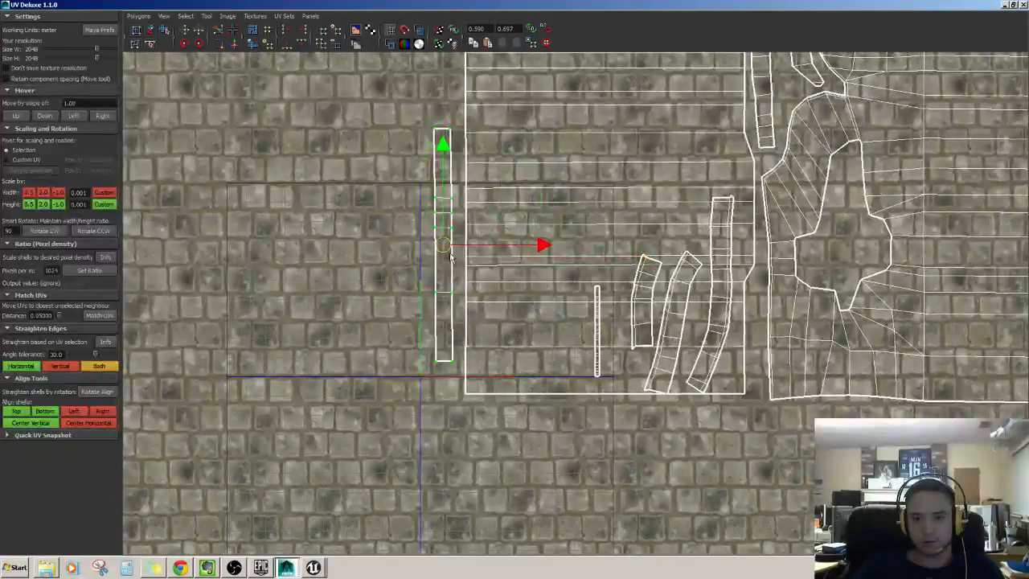
# - Move the remaining thin strip beside the first one and set its ratio to 1024 pixels per meter
pyautogui.click(599, 309)
pyautogui.moveTo(599, 310); pyautogui.dragTo(422, 219)
pyautogui.click(97, 273)
pyautogui.scroll(-2, 526, 211)
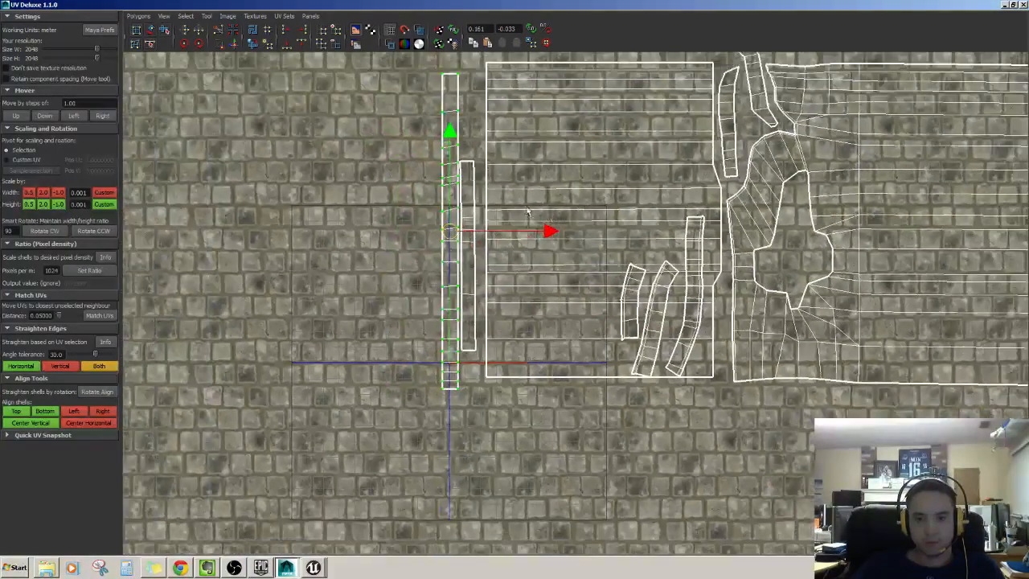
# - Move the three short curved strip shells out of the rectangular wall shell to the far side of the long bent strip
pyautogui.scroll(-2, 680, 202)
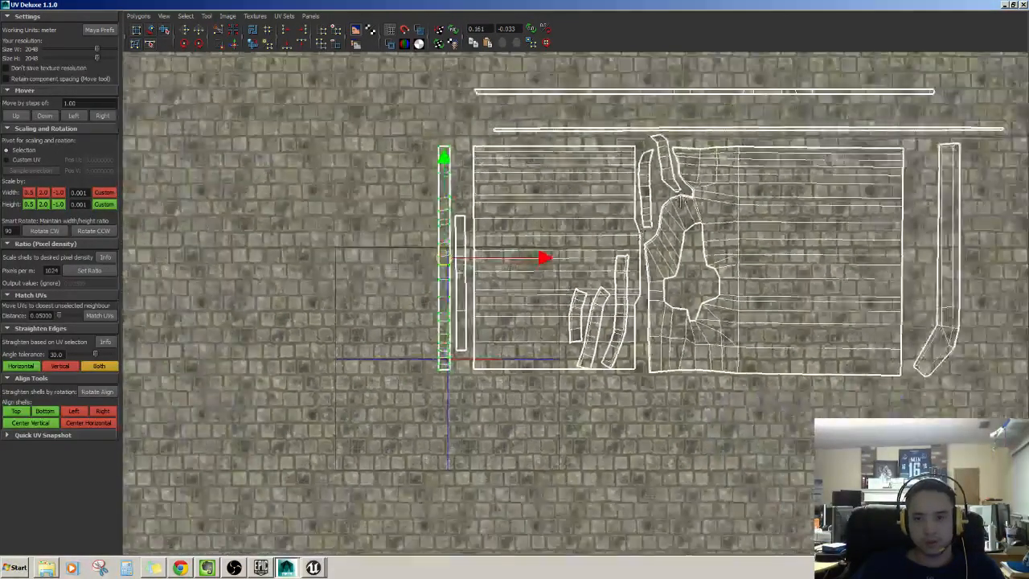
pyautogui.scroll(3, 680, 201)
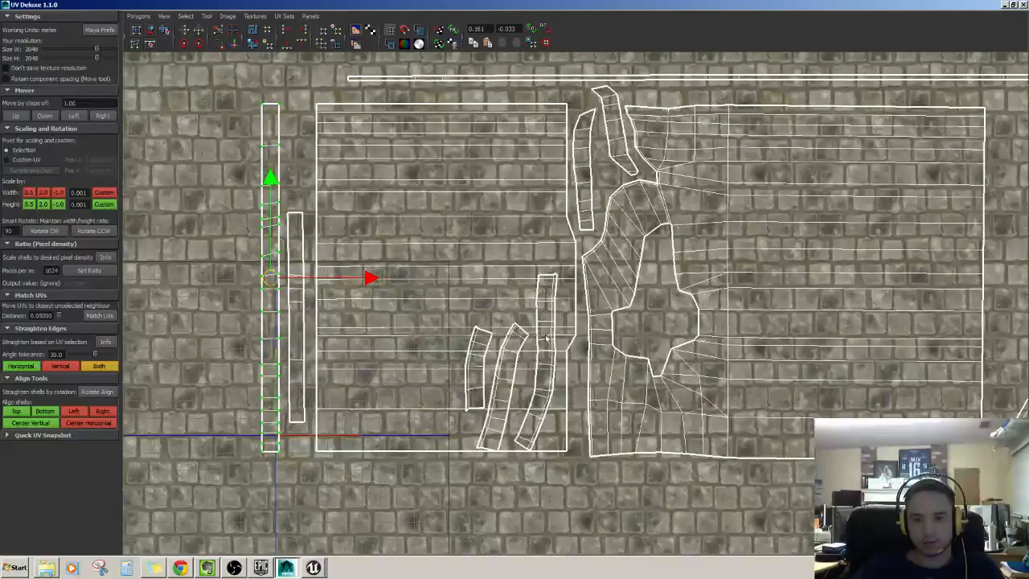
pyautogui.moveTo(545, 338); pyautogui.dragTo(724, 325)
pyautogui.scroll(-3, 724, 325)
pyautogui.keyDown('alt'); pyautogui.moveTo(763, 328); pyautogui.dragTo(591, 339, button='middle'); pyautogui.keyUp('alt')
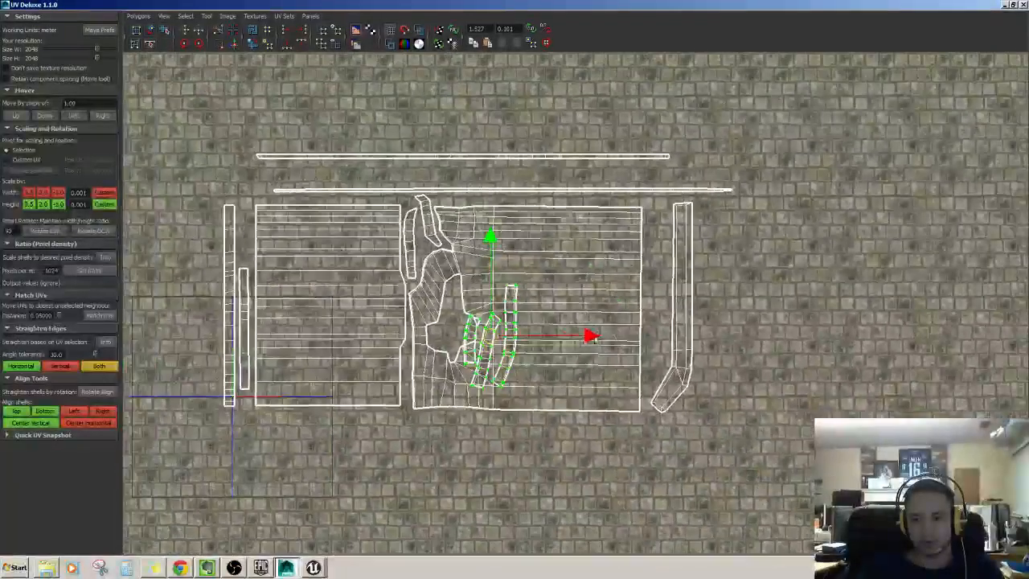
pyautogui.moveTo(591, 337); pyautogui.dragTo(824, 329)
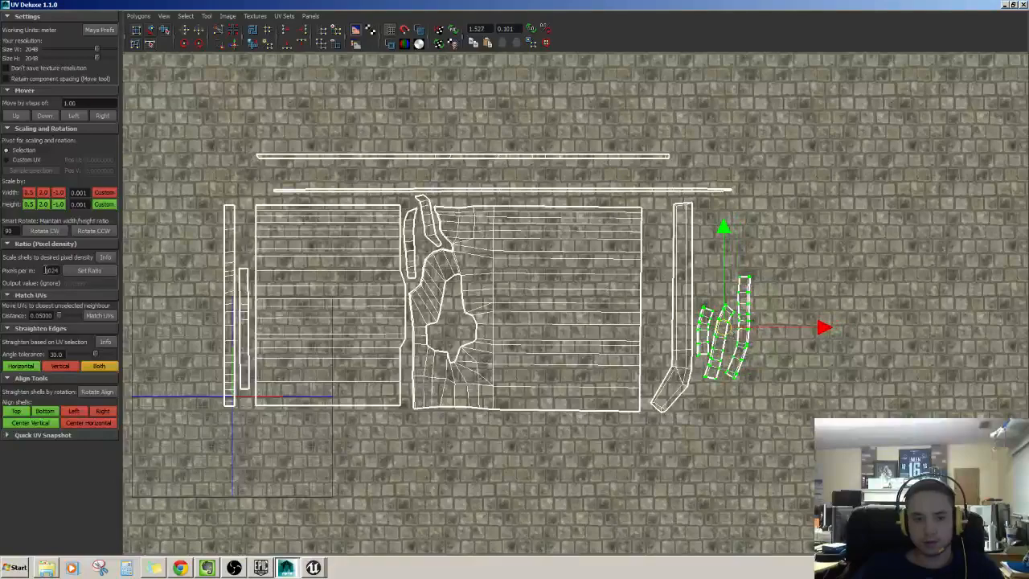
# - Examine the complete UV layout of the wall, rim and trim shells for overlaps and spacing
pyautogui.scroll(4, 551, 308)
pyautogui.keyDown('alt'); pyautogui.moveTo(551, 308); pyautogui.dragTo(668, 320, button='middle'); pyautogui.keyUp('alt')
pyautogui.scroll(2, 536, 281)
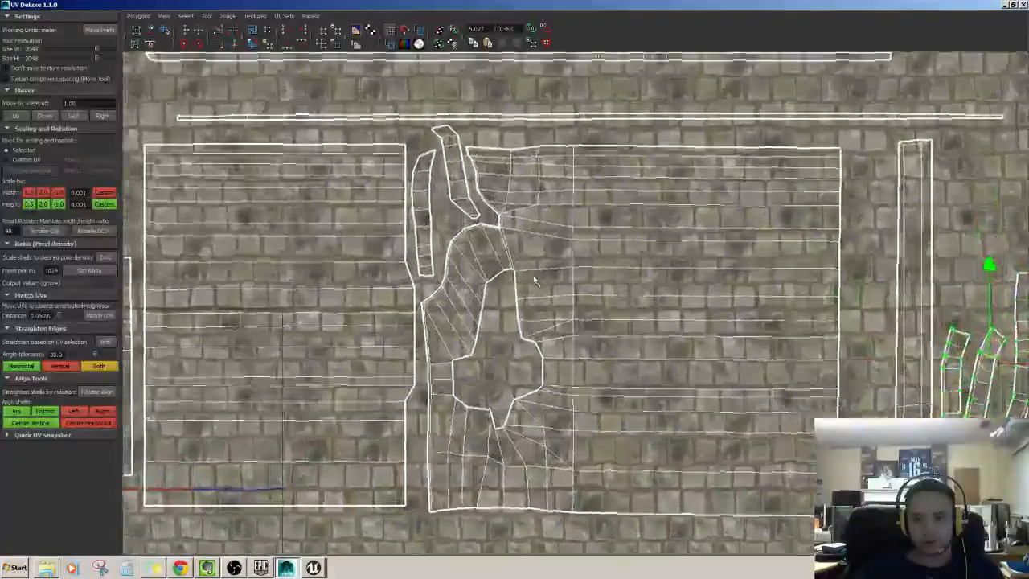
pyautogui.scroll(-3, 592, 266)
pyautogui.moveTo(592, 266)
pyautogui.keyDown('alt'); pyautogui.mouseDown(button='middle')
pyautogui.moveTo(618, 309)
pyautogui.moveTo(591, 252)
pyautogui.mouseUp(button='middle'); pyautogui.keyUp('alt')
pyautogui.scroll(-3, 590, 253)
pyautogui.scroll(3, 576, 295)
pyautogui.keyDown('alt'); pyautogui.moveTo(575, 295); pyautogui.dragTo(591, 306, button='middle'); pyautogui.keyUp('alt')
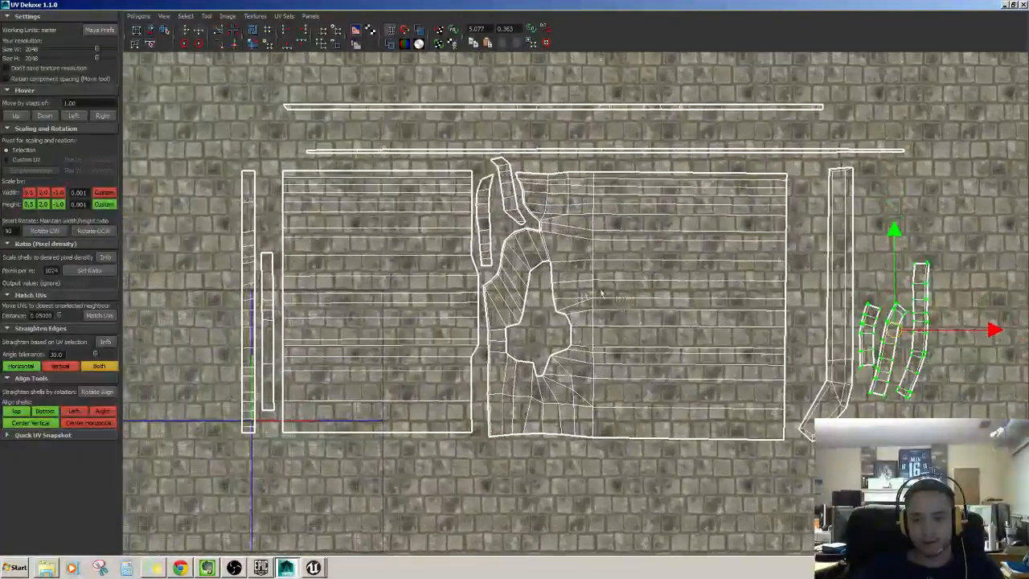
pyautogui.scroll(-3, 728, 265)
pyautogui.keyDown('alt'); pyautogui.moveTo(728, 256); pyautogui.dragTo(638, 308, button='middle'); pyautogui.keyUp('alt')
pyautogui.scroll(4, 638, 309)
pyautogui.keyDown('alt'); pyautogui.moveTo(453, 239); pyautogui.dragTo(593, 294, button='middle'); pyautogui.keyUp('alt')
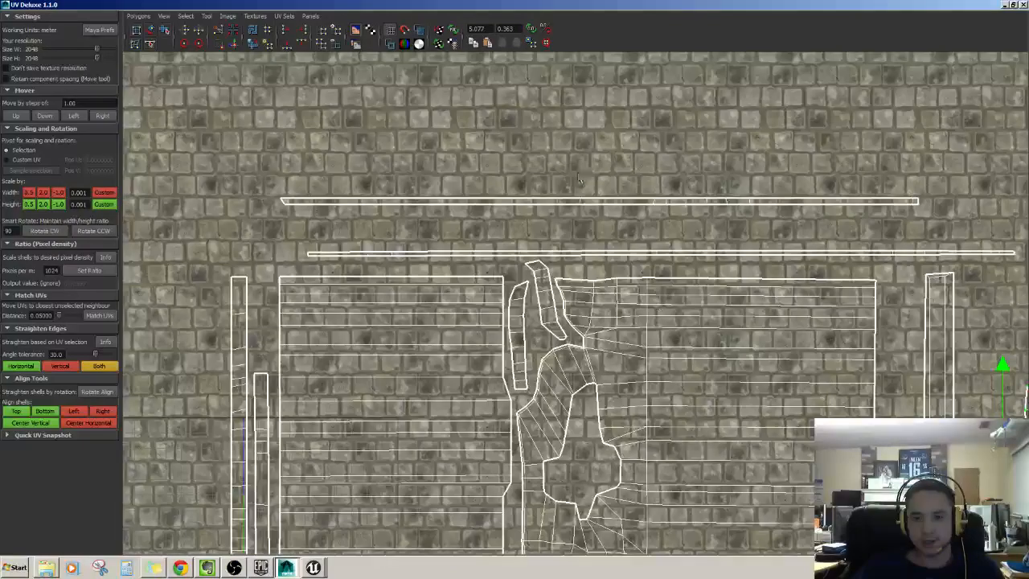
pyautogui.scroll(2, 593, 294)
pyautogui.scroll(-3, 593, 294)
pyautogui.scroll(2, 603, 305)
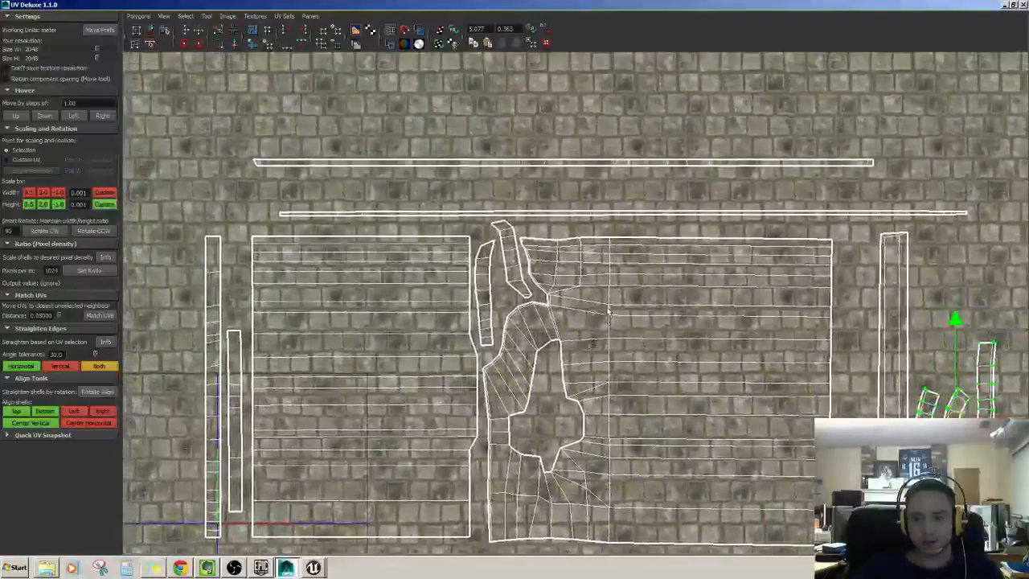
pyautogui.scroll(1, 591, 336)
pyautogui.keyDown('alt'); pyautogui.moveTo(612, 369); pyautogui.dragTo(567, 280, button='middle'); pyautogui.keyUp('alt')
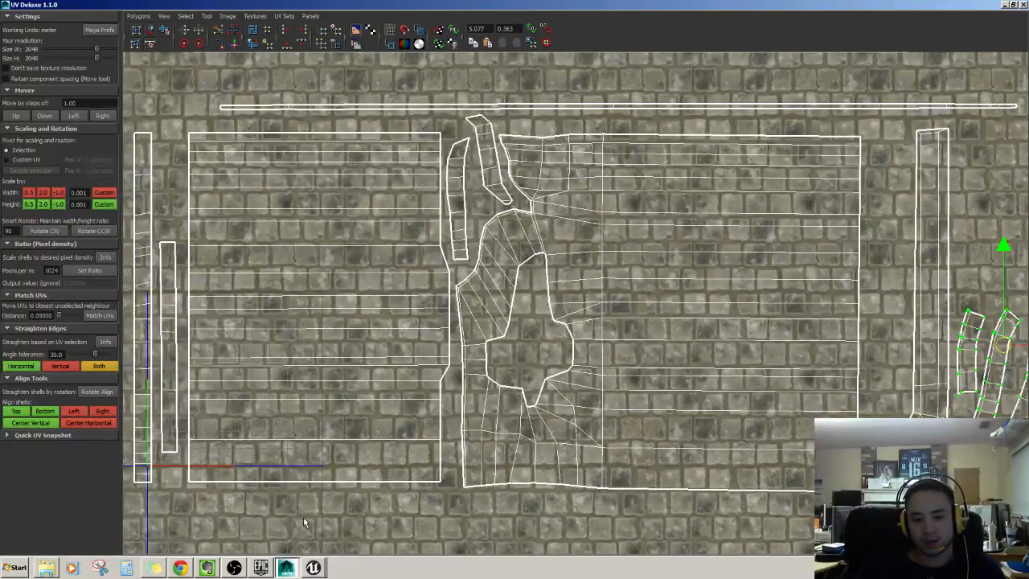
pyautogui.click(312, 568)
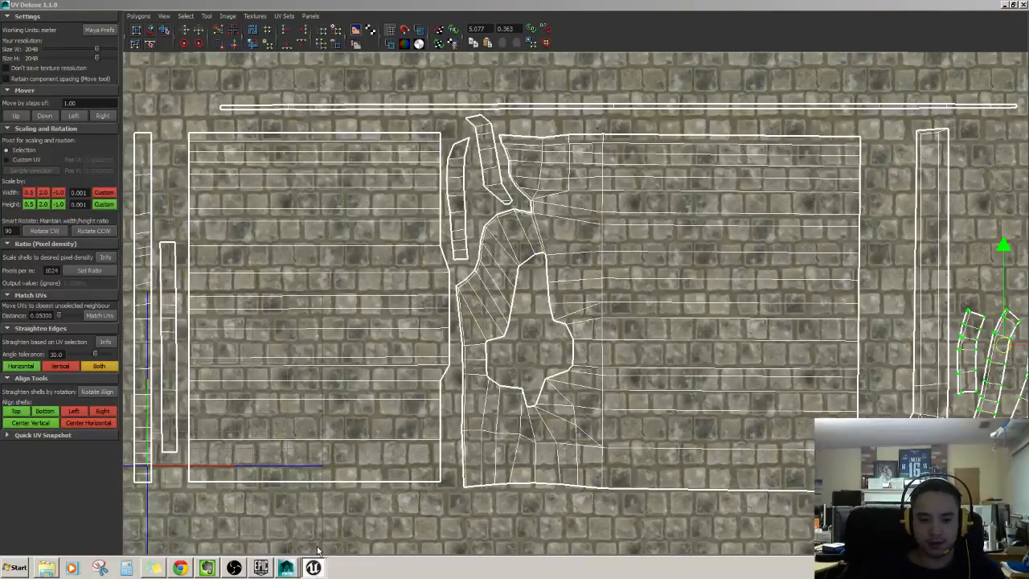
pyautogui.click(569, 347)
pyautogui.keyDown('alt'); pyautogui.moveTo(560, 349); pyautogui.dragTo(494, 474, button='middle'); pyautogui.keyUp('alt')
pyautogui.scroll(-4, 494, 475)
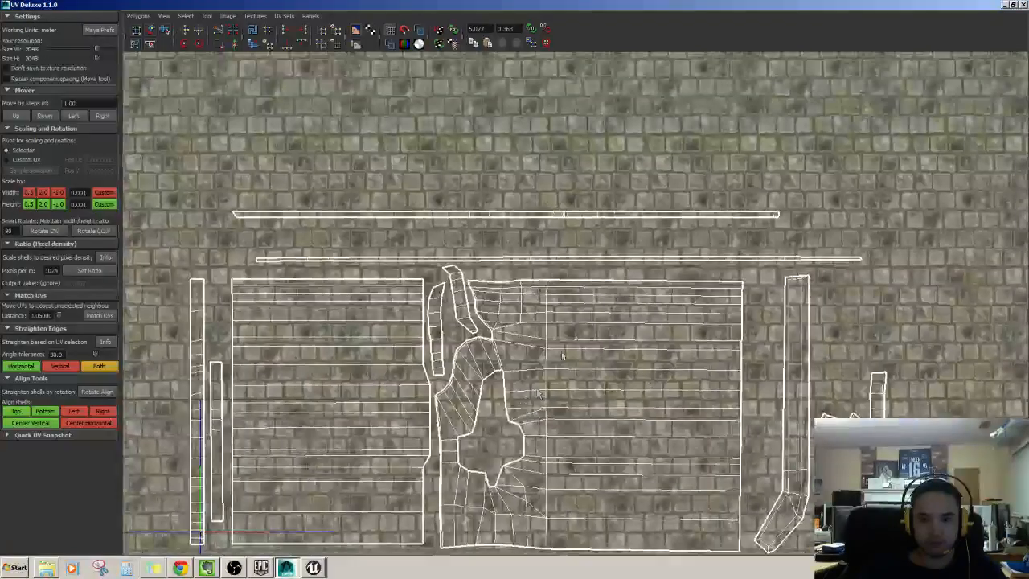
pyautogui.keyDown('alt'); pyautogui.moveTo(669, 229); pyautogui.dragTo(673, 192, button='middle'); pyautogui.keyUp('alt')
# - Minimize the UV editor and return the broken curved wall to object selection, with the whole wall in view
pyautogui.click(1005, 5)
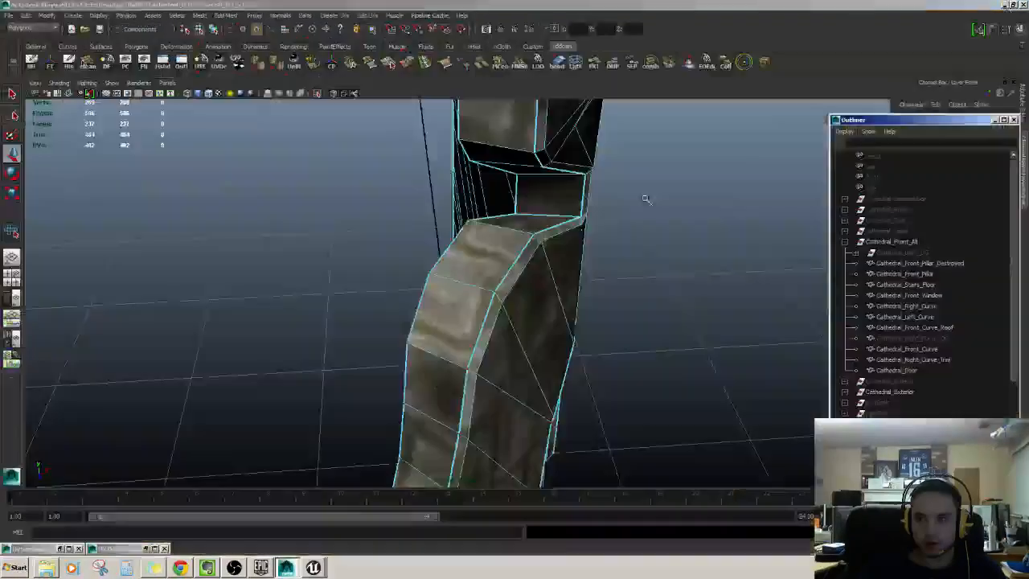
pyautogui.keyDown('alt'); pyautogui.moveTo(466, 266); pyautogui.dragTo(596, 295); pyautogui.keyUp('alt')
pyautogui.scroll(-3, 386, 262)
pyautogui.press('F8')
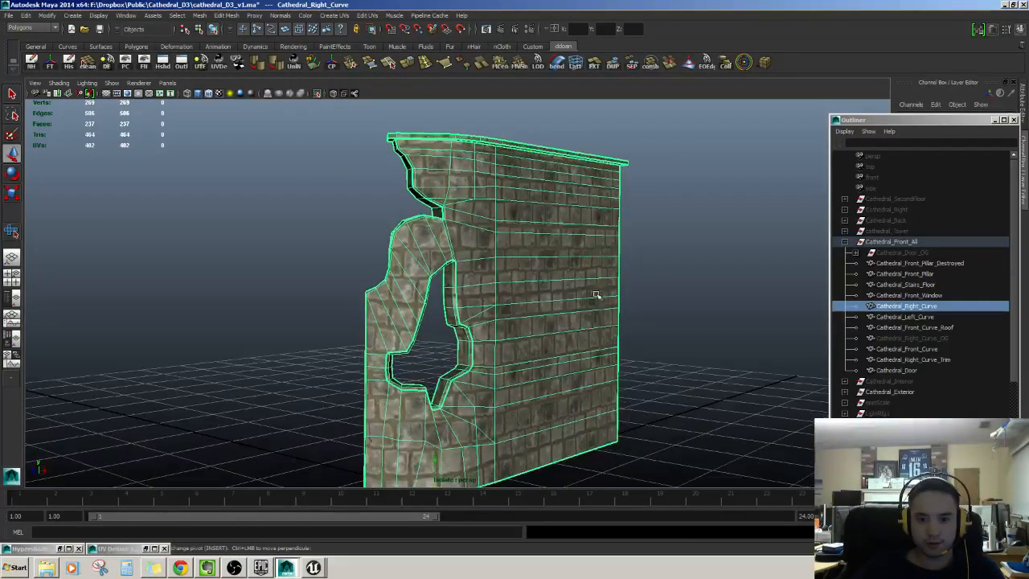
# - Export the selected wall as FBX over Cathedral_Right_Curve.fbx in the buildings folder, and deselect it
pyautogui.click(10, 15)
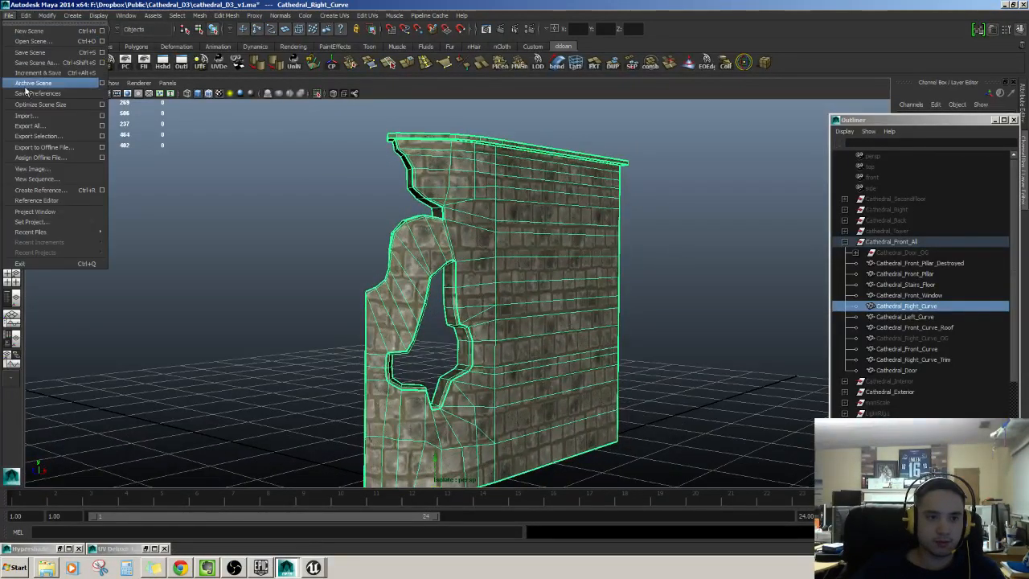
pyautogui.click(59, 137)
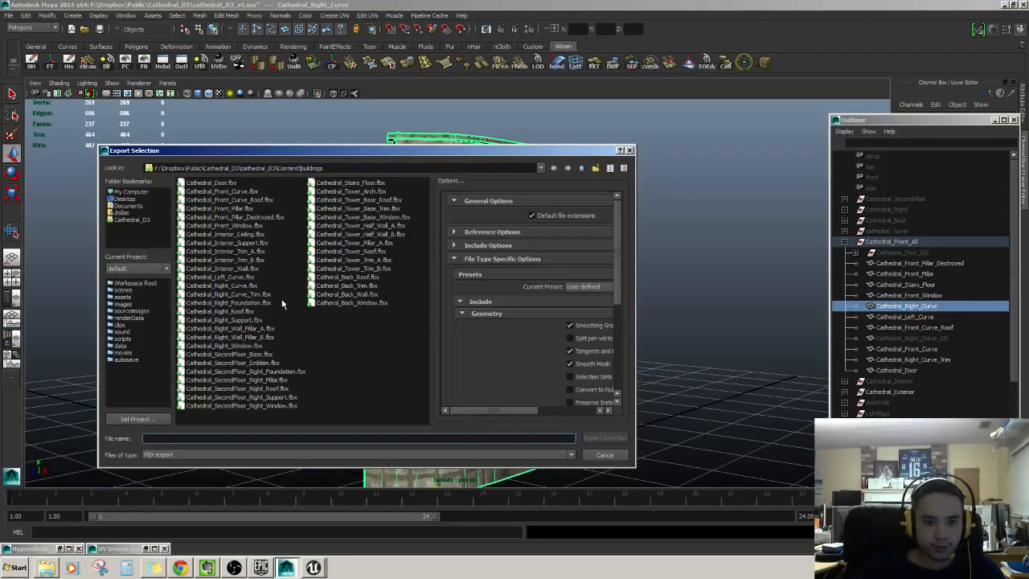
pyautogui.click(244, 287)
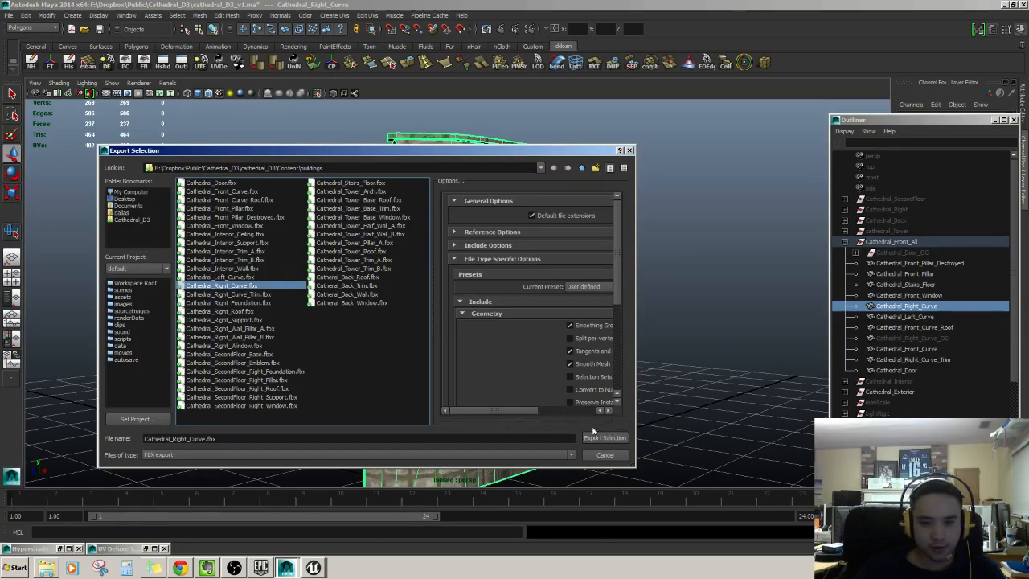
pyautogui.click(603, 438)
pyautogui.click(359, 325)
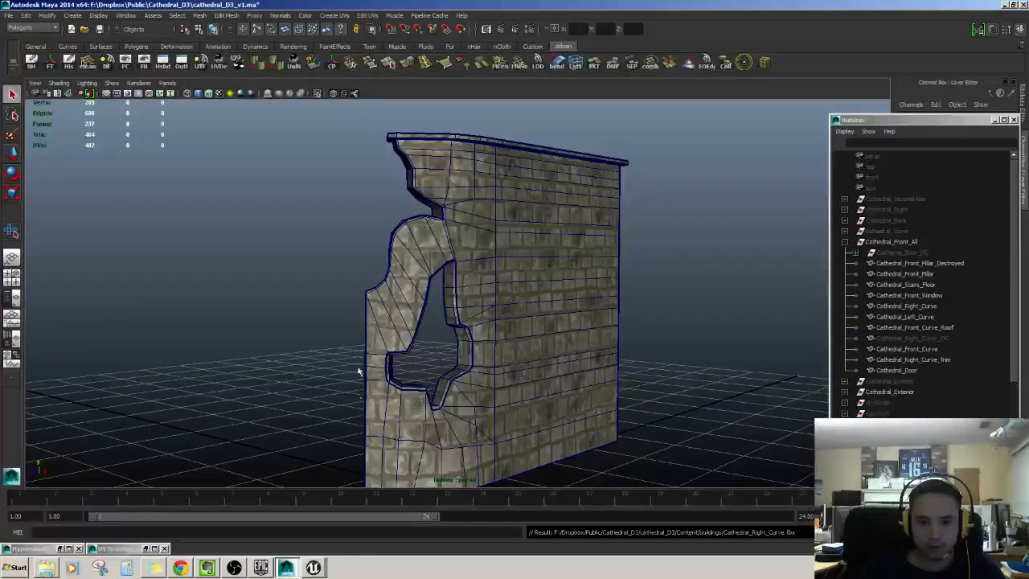
# - Switch to Unreal Editor, move the Content Browser window aside and save all modified assets
pyautogui.click(312, 566)
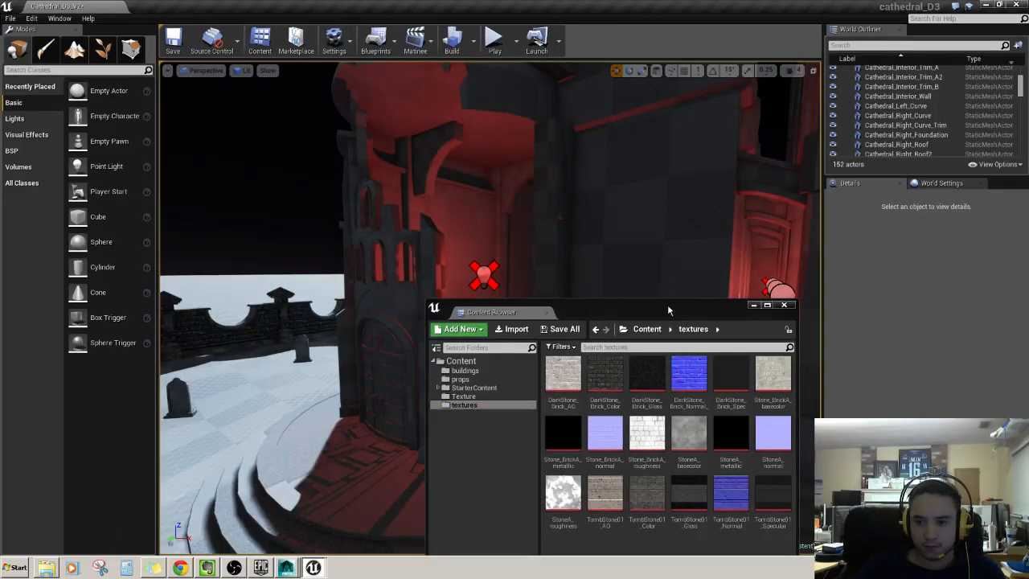
pyautogui.moveTo(669, 311); pyautogui.dragTo(571, 248)
pyautogui.hotkey('ctrl', 'shift', 's')
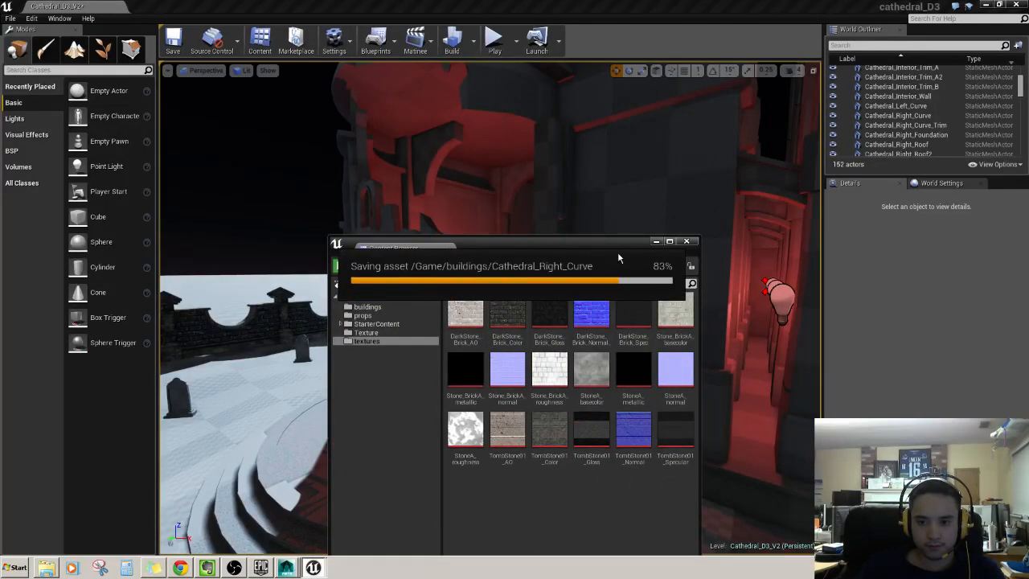
# - Switch back to Maya, select the broken curved wall and change the working units to centimeters from the UV editor
pyautogui.click(286, 567)
pyautogui.click(494, 231)
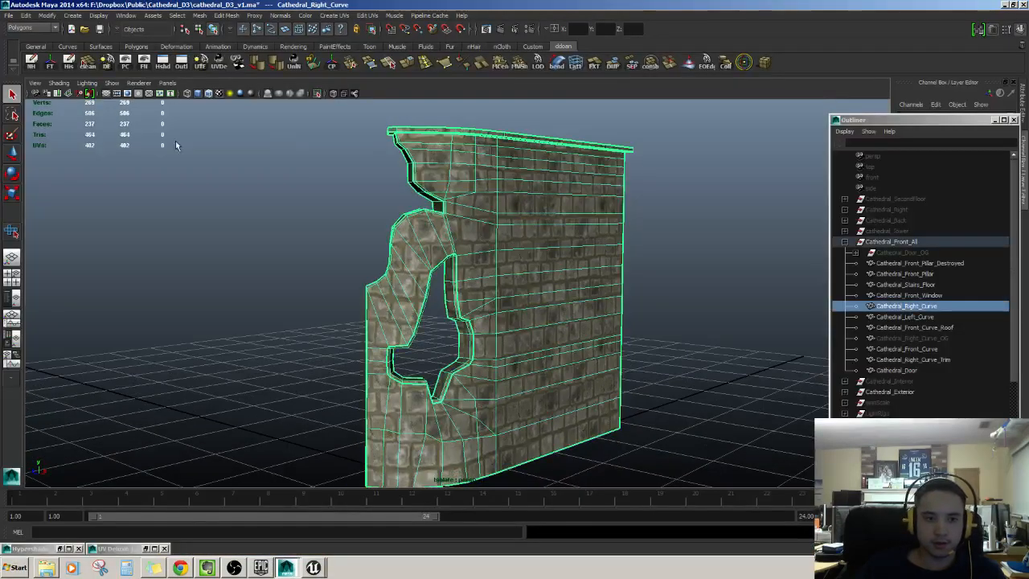
pyautogui.doubleClick(127, 549)
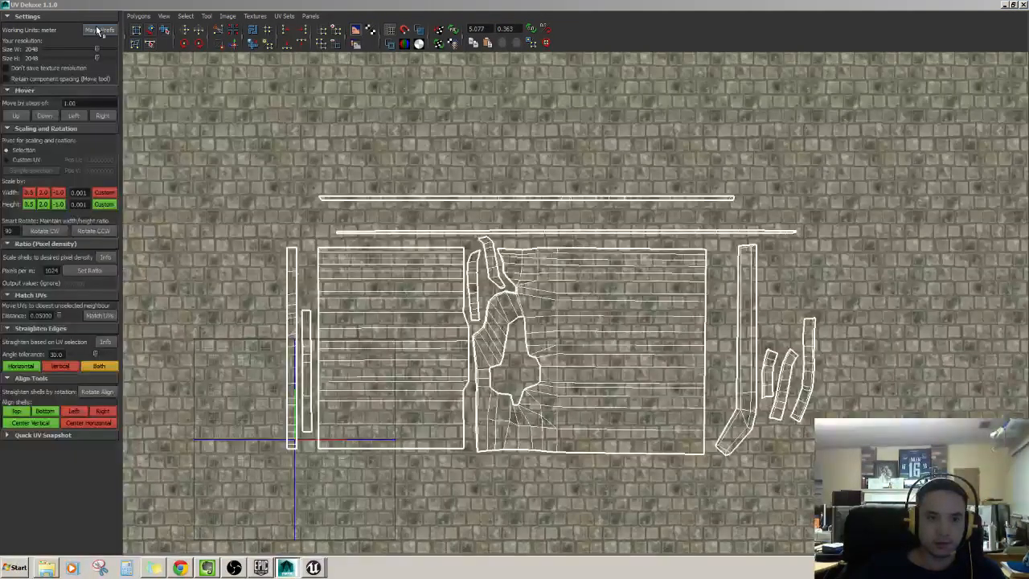
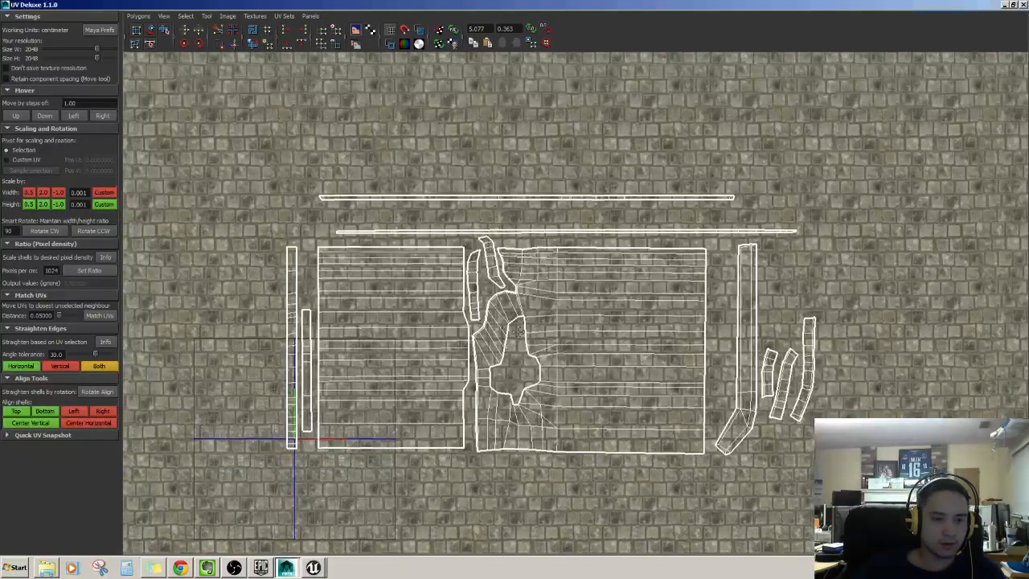
pyautogui.keyDown('alt'); pyautogui.moveTo(694, 237); pyautogui.dragTo(695, 229, button='middle'); pyautogui.keyUp('alt')
pyautogui.click(1004, 7)
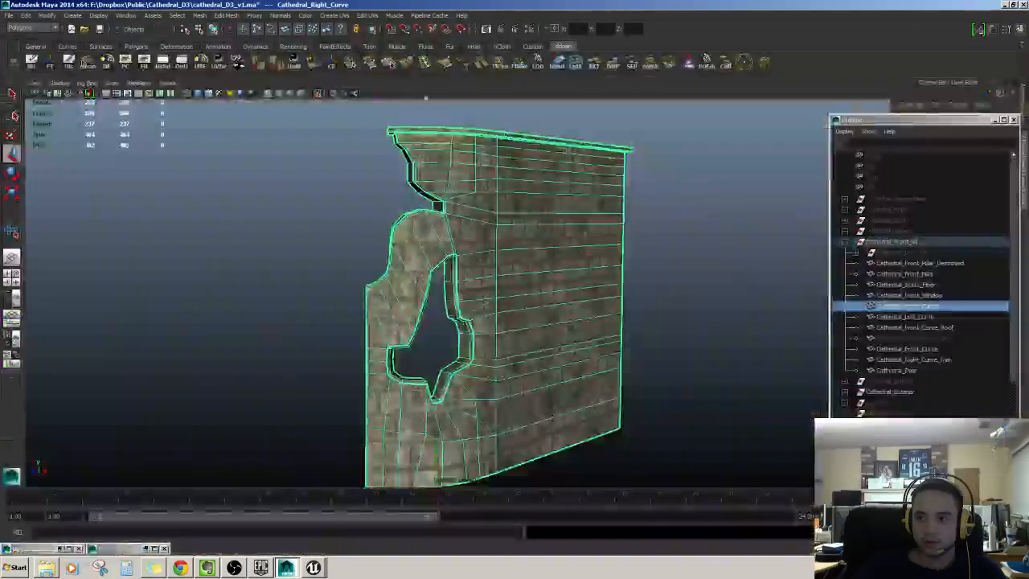
# - Start exporting the selected wall and examine the FBX reference, include and geometry options for a unit setting
pyautogui.click(10, 15)
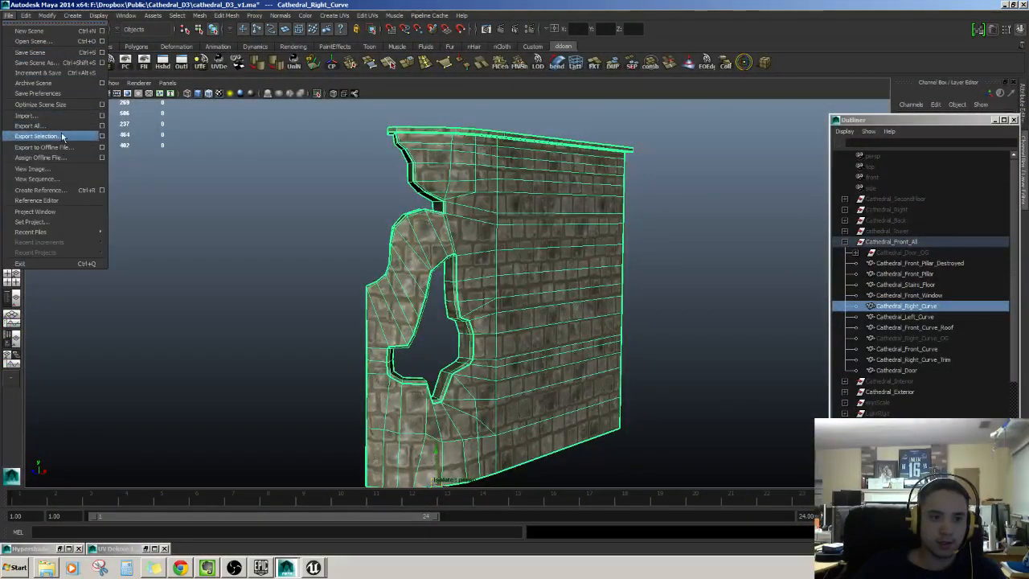
pyautogui.click(37, 136)
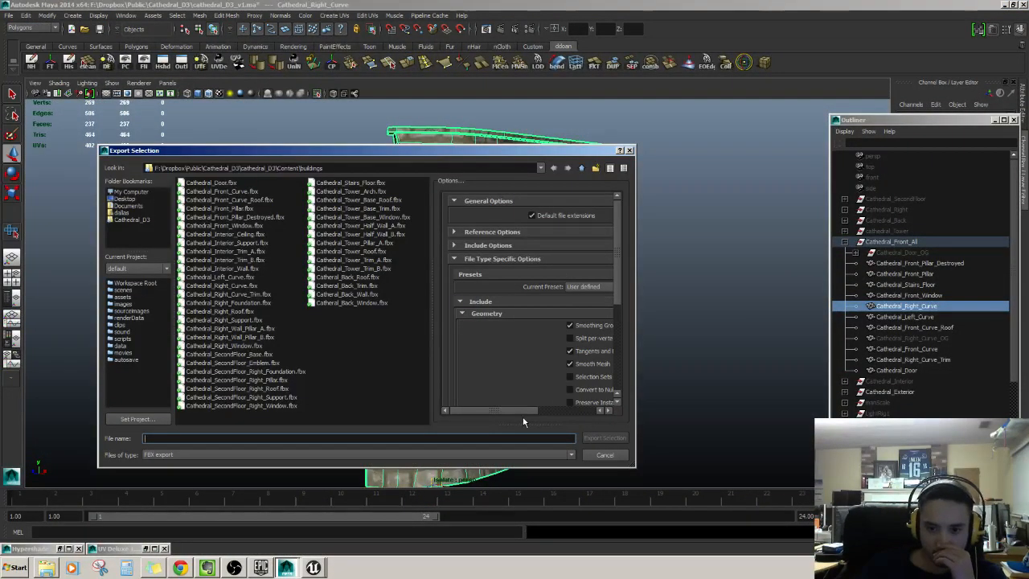
pyautogui.moveTo(521, 410)
pyautogui.mouseDown()
pyautogui.moveTo(533, 409)
pyautogui.moveTo(506, 410)
pyautogui.mouseUp()
pyautogui.moveTo(448, 295); pyautogui.dragTo(388, 297)
pyautogui.scroll(-1, 617, 298)
pyautogui.moveTo(617, 298); pyautogui.dragTo(602, 274)
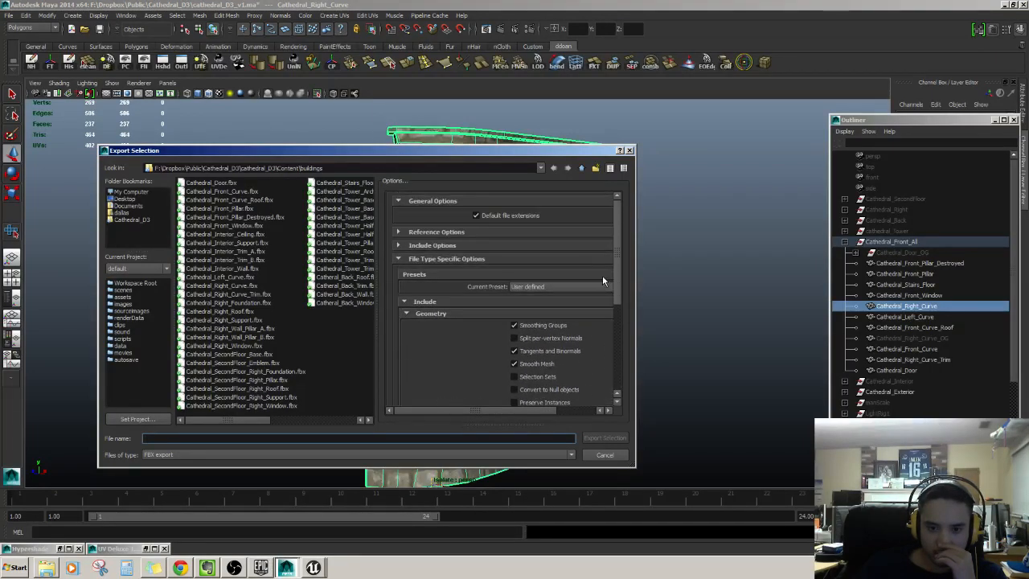
pyautogui.click(400, 232)
pyautogui.click(399, 231)
pyautogui.click(398, 245)
pyautogui.click(399, 245)
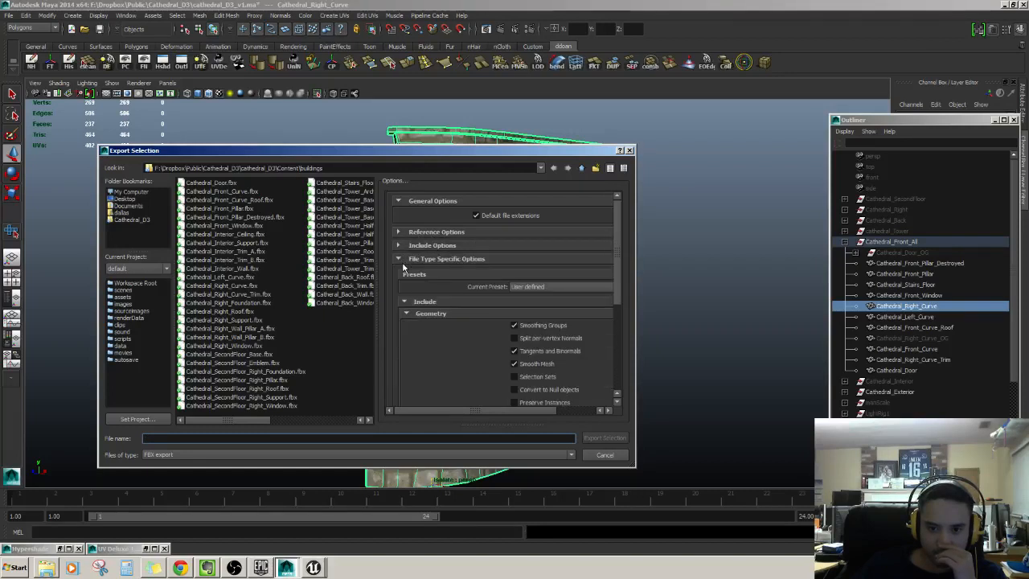
pyautogui.click(431, 303)
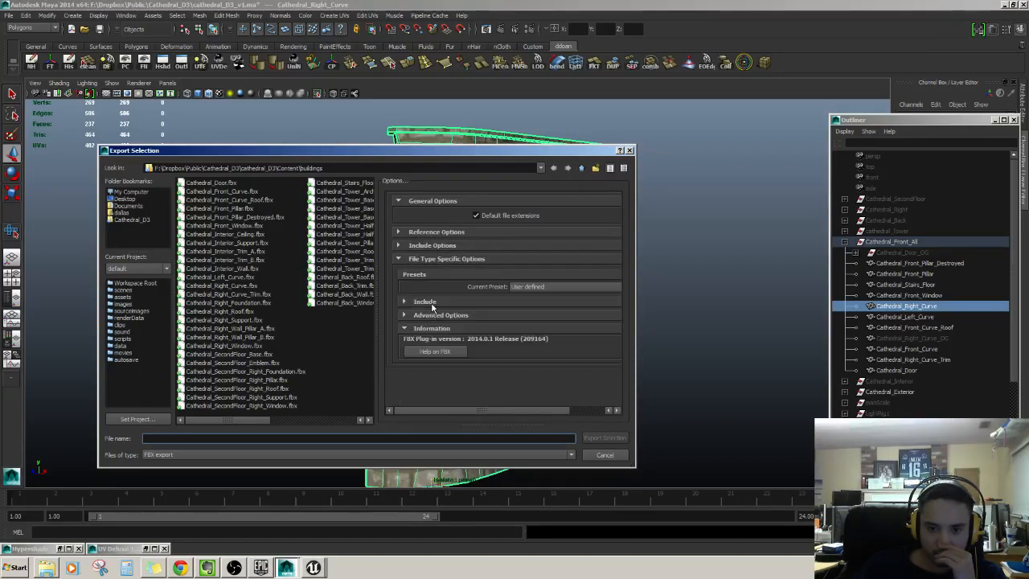
pyautogui.click(432, 306)
pyautogui.scroll(-5, 458, 304)
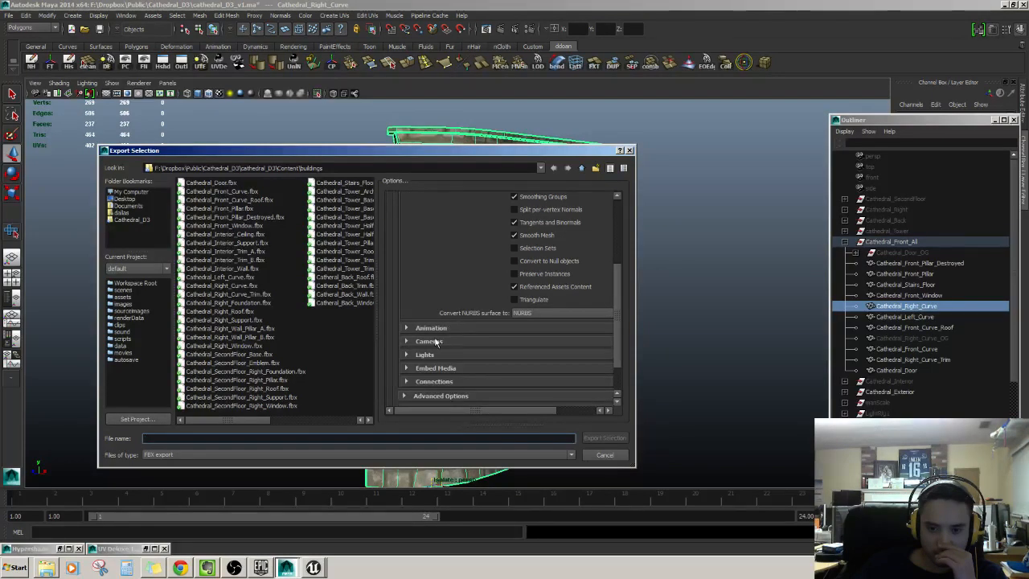
pyautogui.click(439, 379)
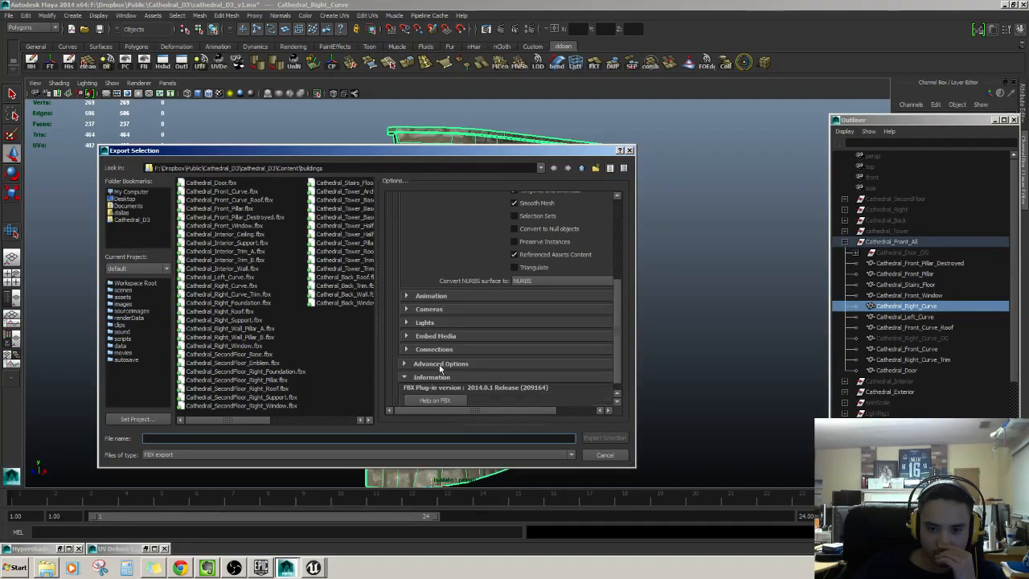
pyautogui.scroll(-1, 441, 349)
pyautogui.click(441, 329)
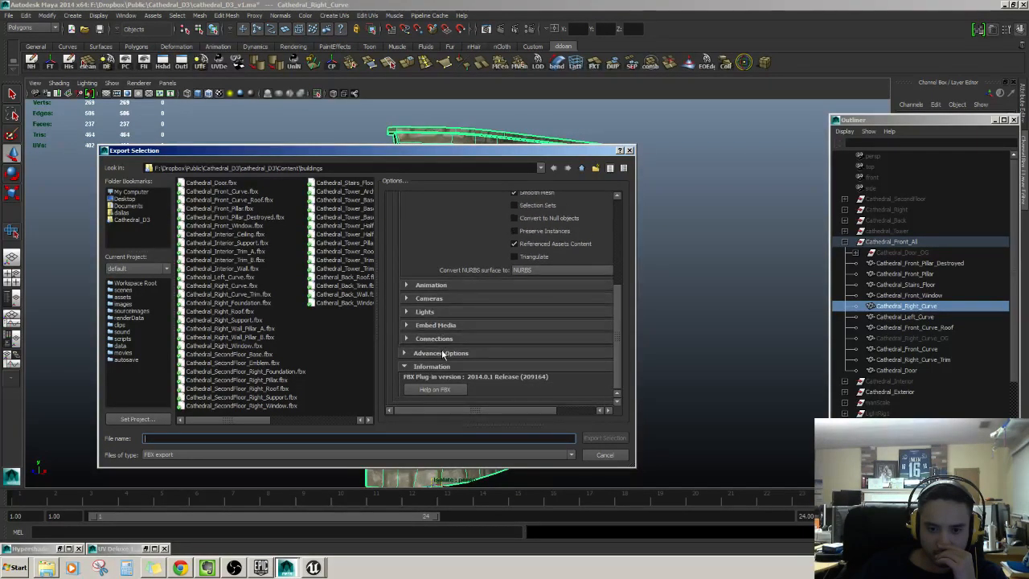
# - Turn off automatic units in the advanced FBX export options and set file units converted to Meters
pyautogui.click(441, 352)
pyautogui.scroll(-2, 451, 351)
pyautogui.click(422, 312)
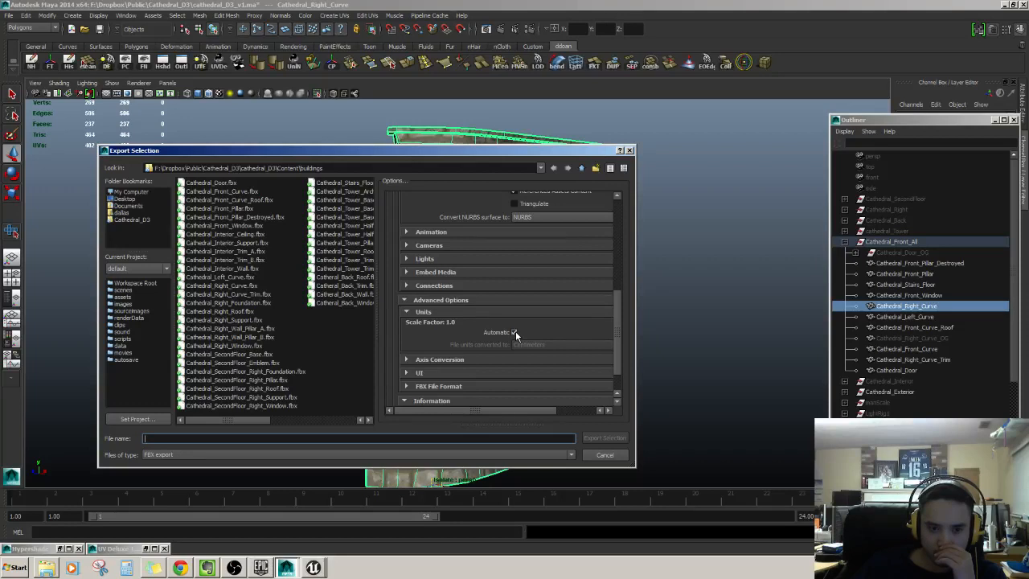
pyautogui.click(514, 332)
pyautogui.click(522, 344)
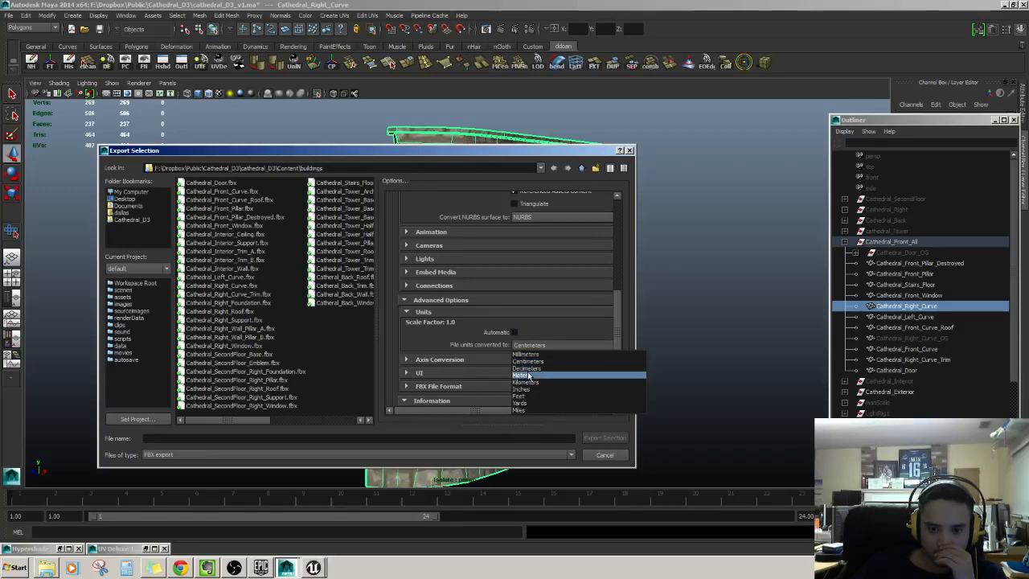
pyautogui.click(528, 375)
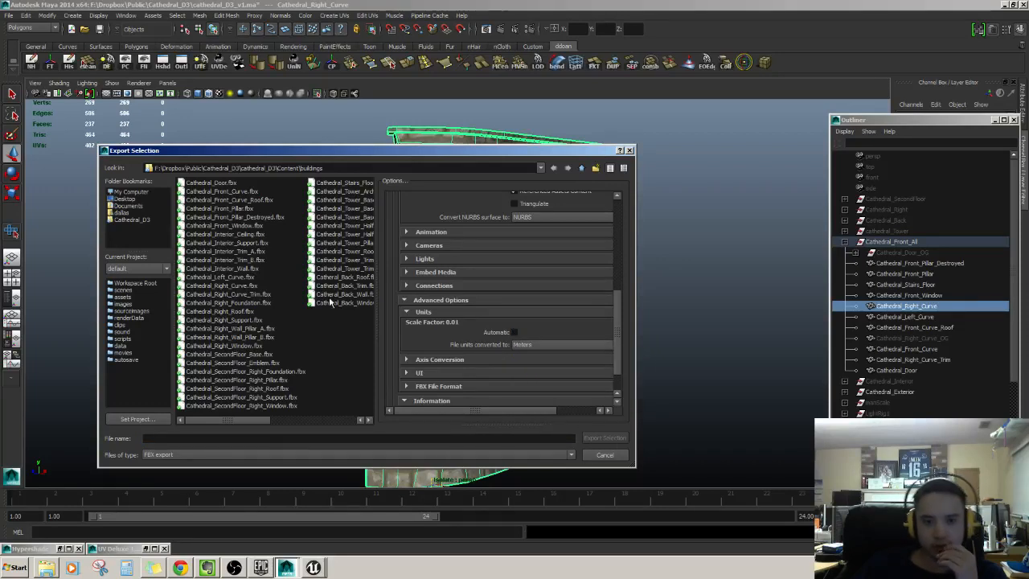
pyautogui.scroll(10, 611, 277)
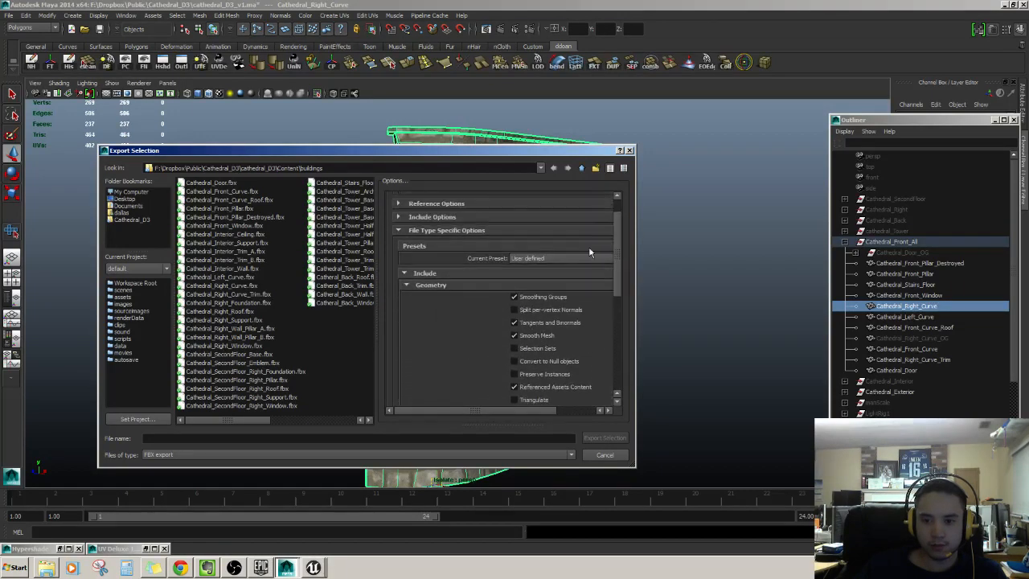
# - Examine the FBX export presets and advanced unit options for the selected wall, and leave the export without writing a file
pyautogui.click(548, 258)
pyautogui.click(548, 258)
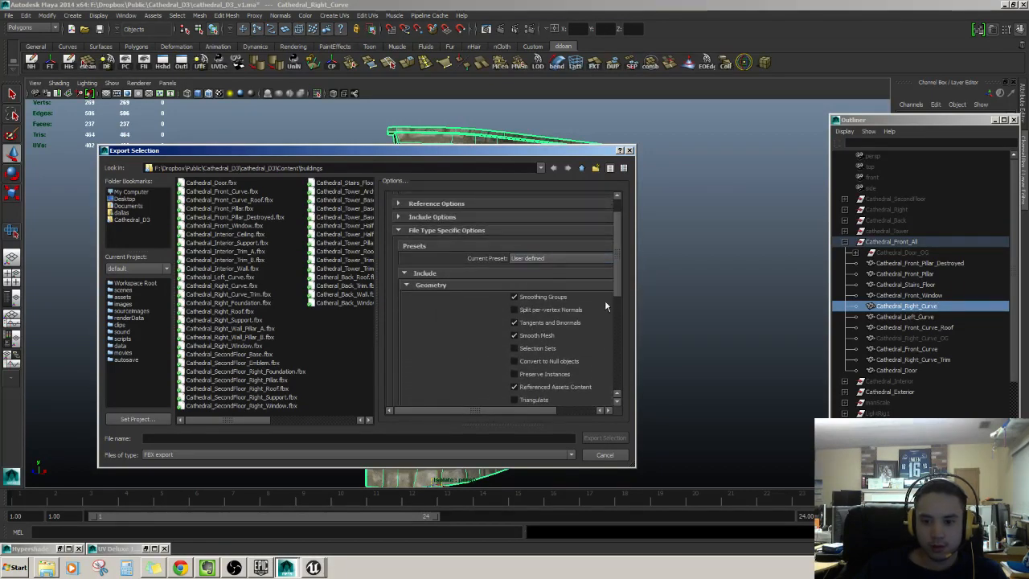
pyautogui.scroll(-10, 616, 360)
pyautogui.scroll(-2, 616, 378)
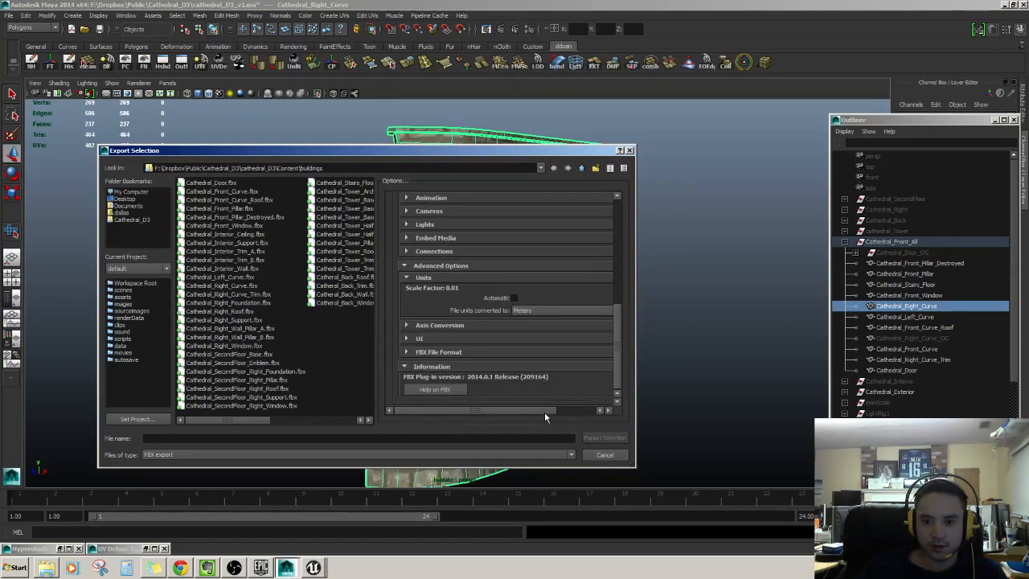
pyautogui.moveTo(545, 411); pyautogui.dragTo(521, 410)
pyautogui.moveTo(614, 341); pyautogui.dragTo(615, 228)
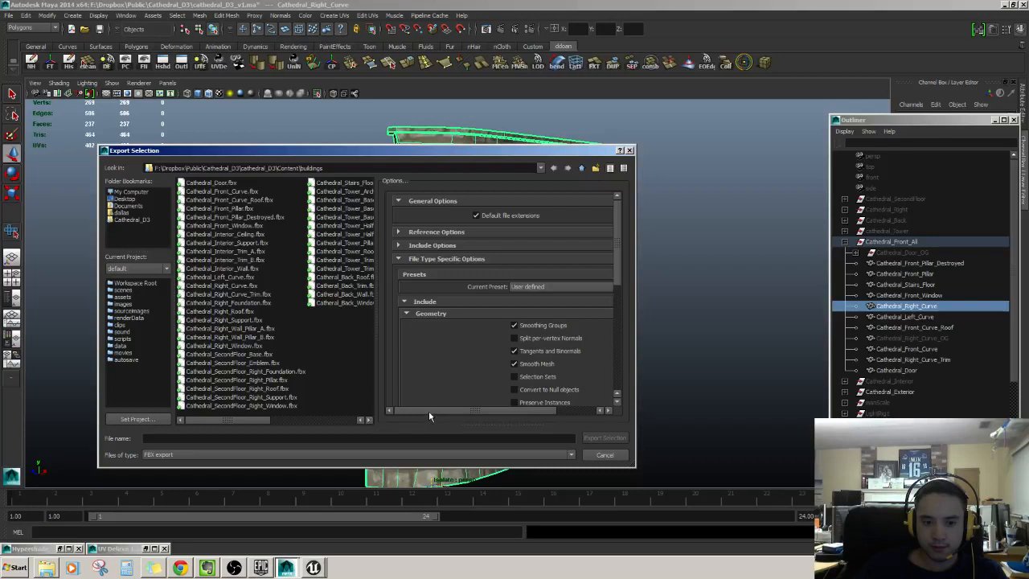
pyautogui.moveTo(428, 410); pyautogui.dragTo(496, 409)
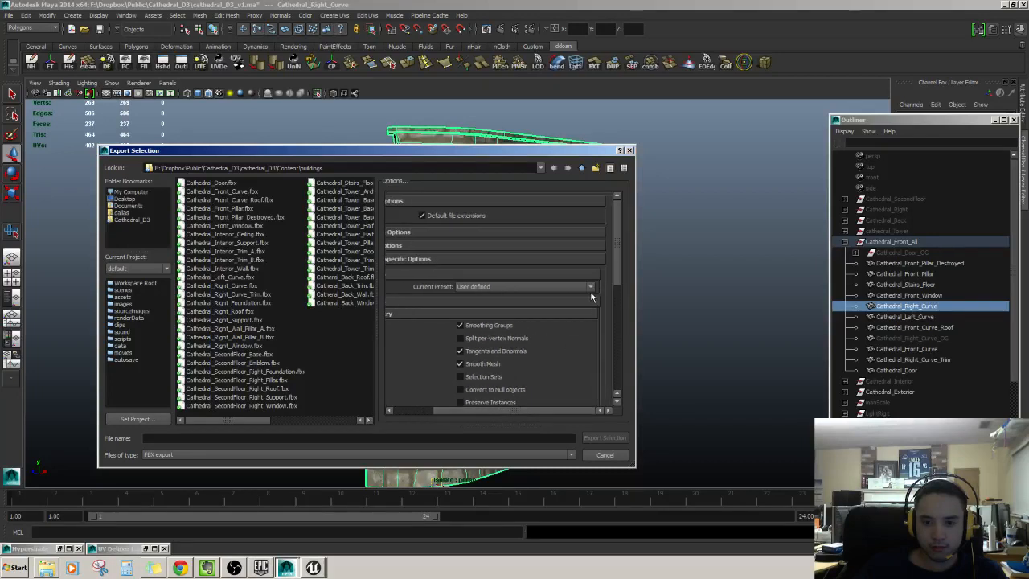
pyautogui.click(592, 288)
pyautogui.click(592, 287)
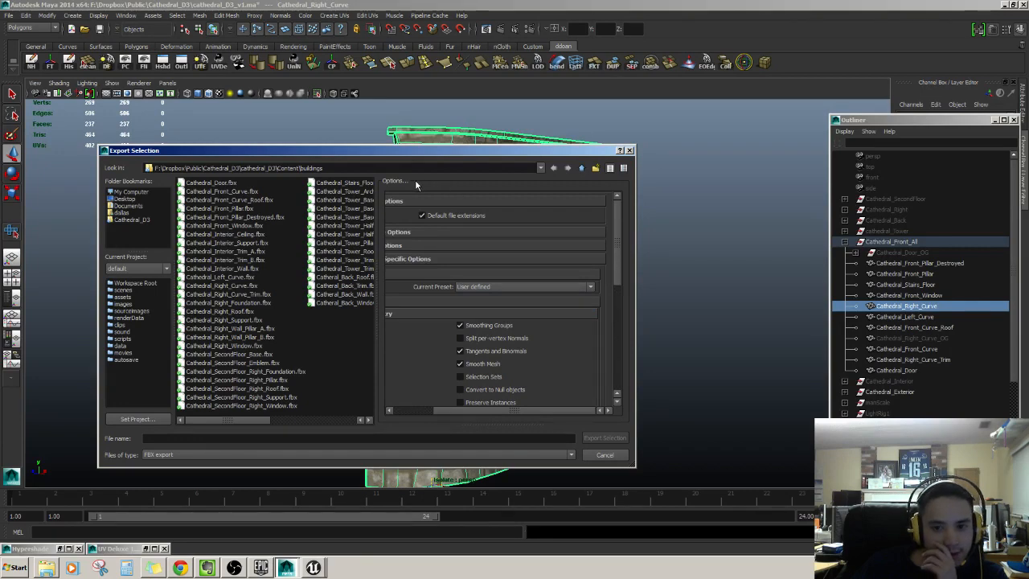
pyautogui.moveTo(615, 229); pyautogui.dragTo(609, 371)
pyautogui.moveTo(485, 410); pyautogui.dragTo(385, 412)
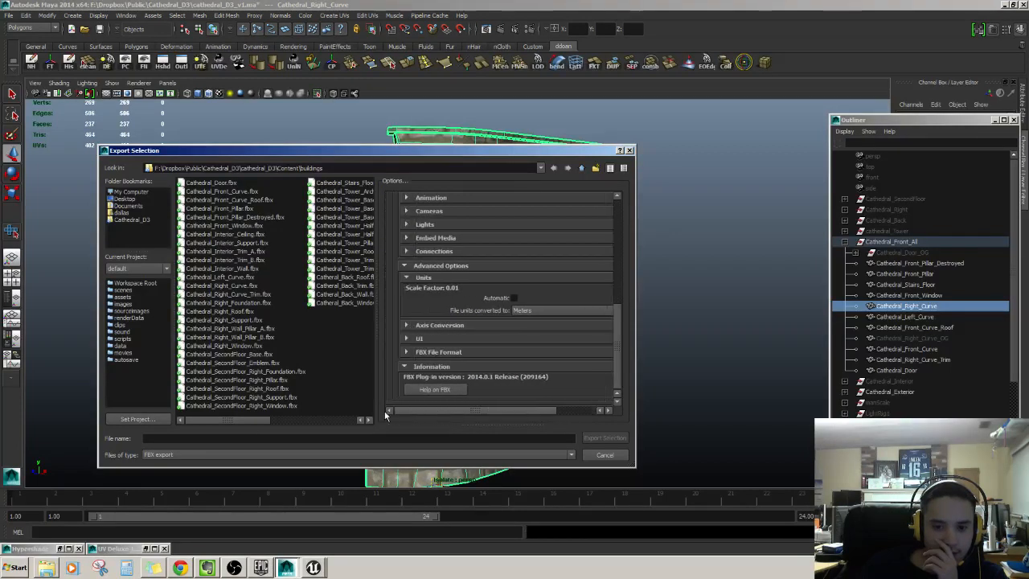
pyautogui.click(189, 439)
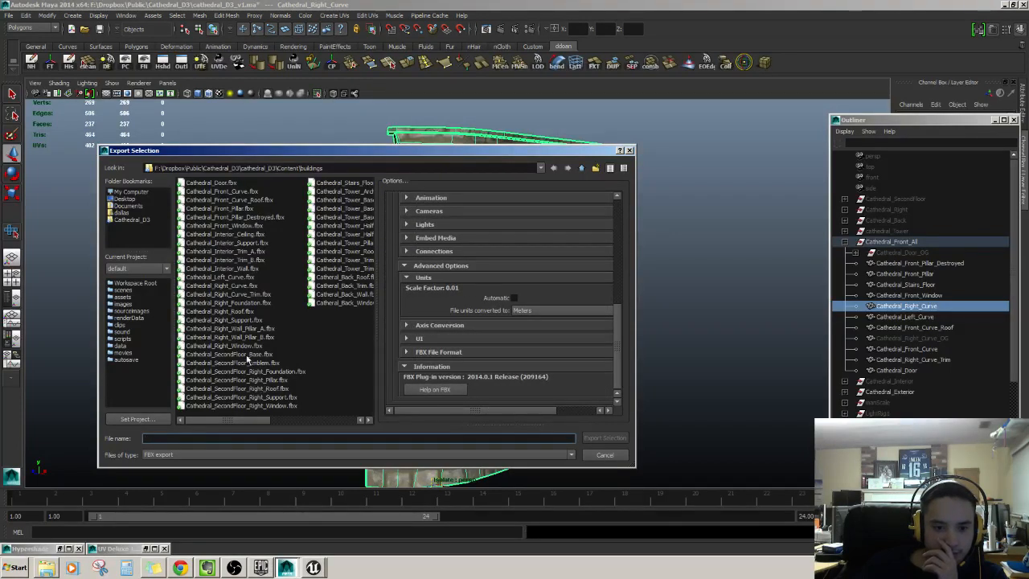
pyautogui.click(605, 455)
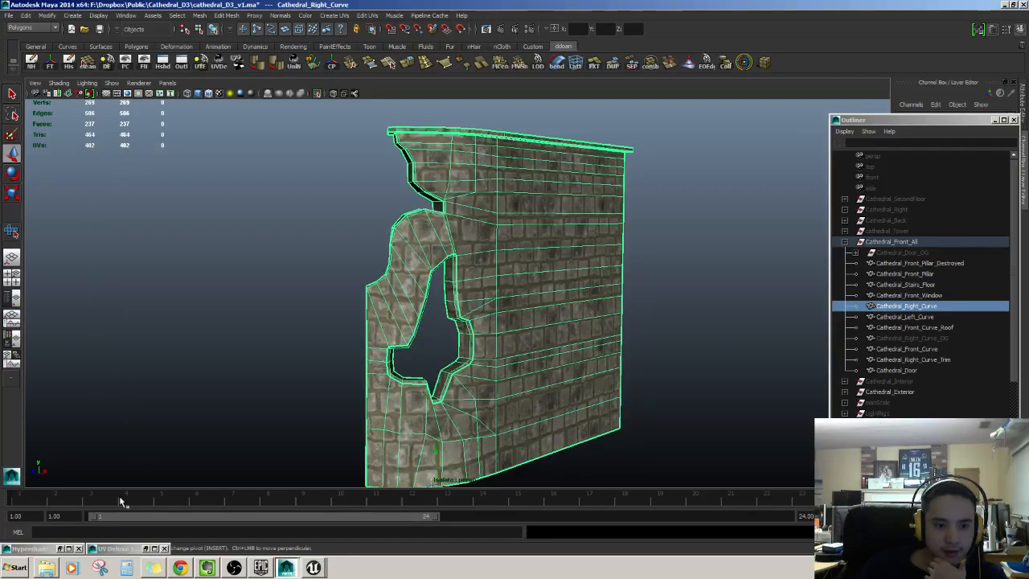
# - Check the working units and the wall's UV layout in the UV Deluxe editor, and minimize it
pyautogui.click(129, 553)
pyautogui.click(129, 553)
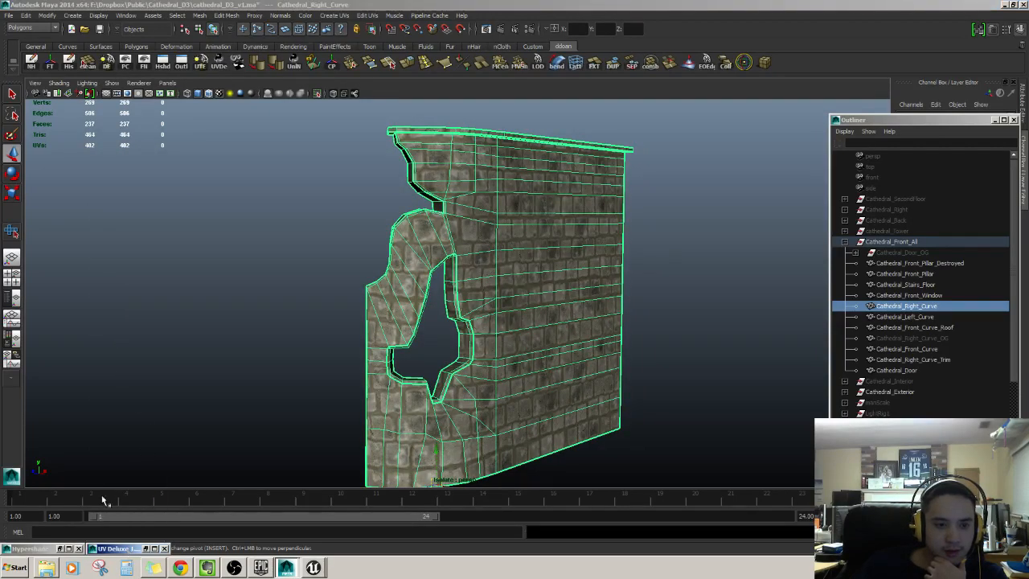
pyautogui.doubleClick(125, 549)
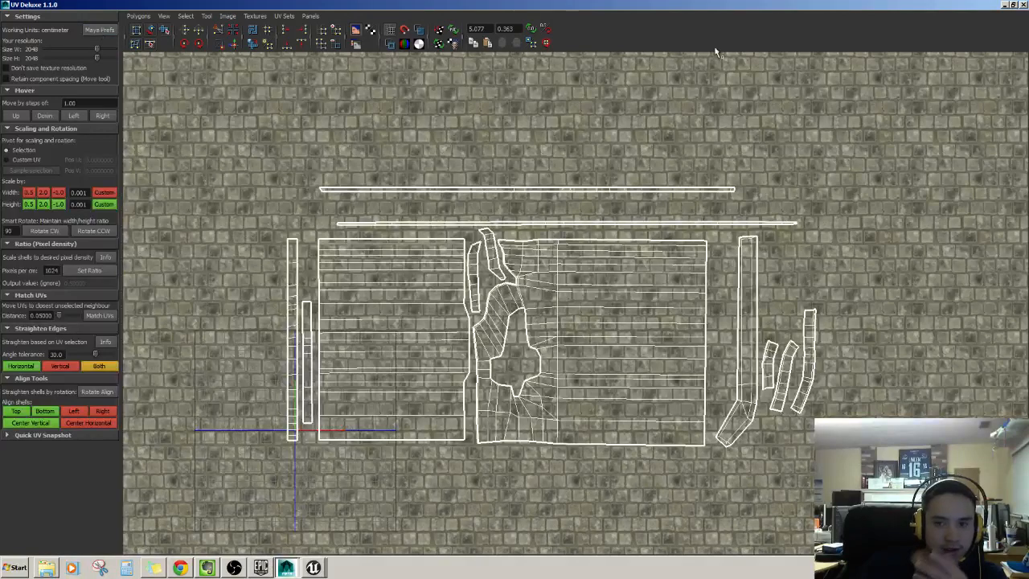
pyautogui.click(1010, 4)
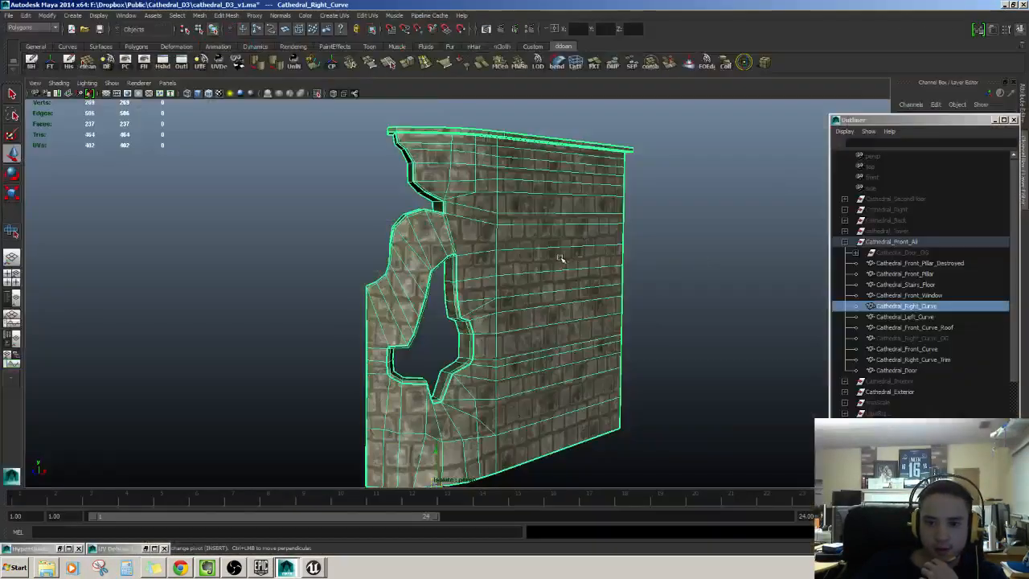
# - Export the selected wall as FBX with file units converted to Meters, replacing Cathedral_Right_Curve.fbx in the buildings folder
pyautogui.click(22, 14)
pyautogui.click(48, 136)
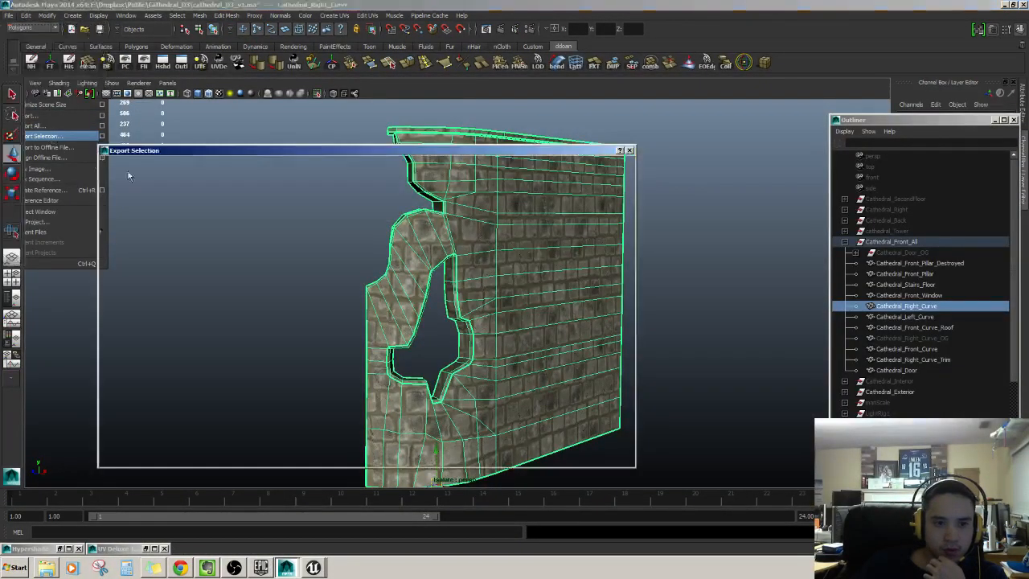
pyautogui.moveTo(614, 267); pyautogui.dragTo(620, 372)
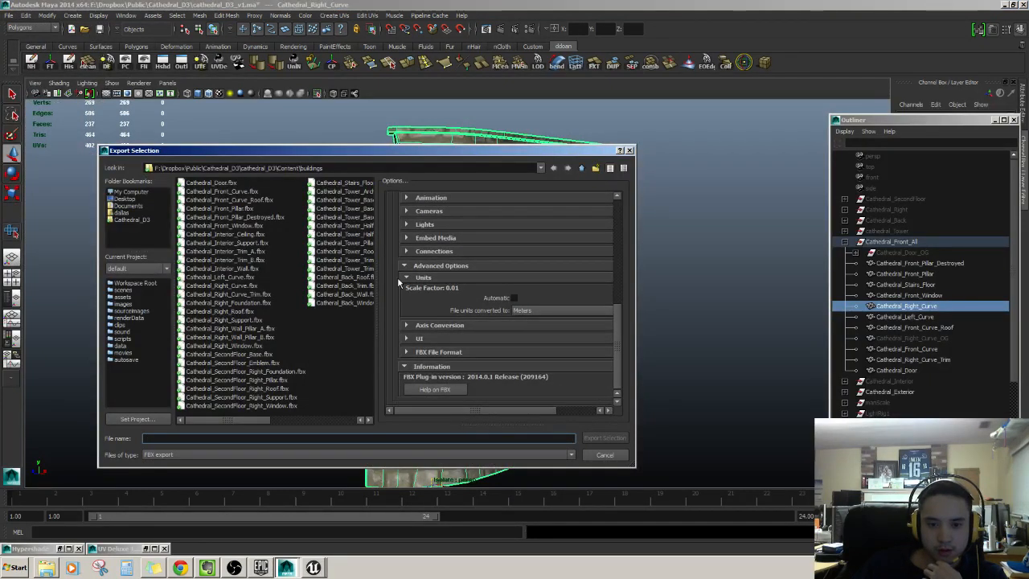
pyautogui.click(248, 287)
pyautogui.click(604, 437)
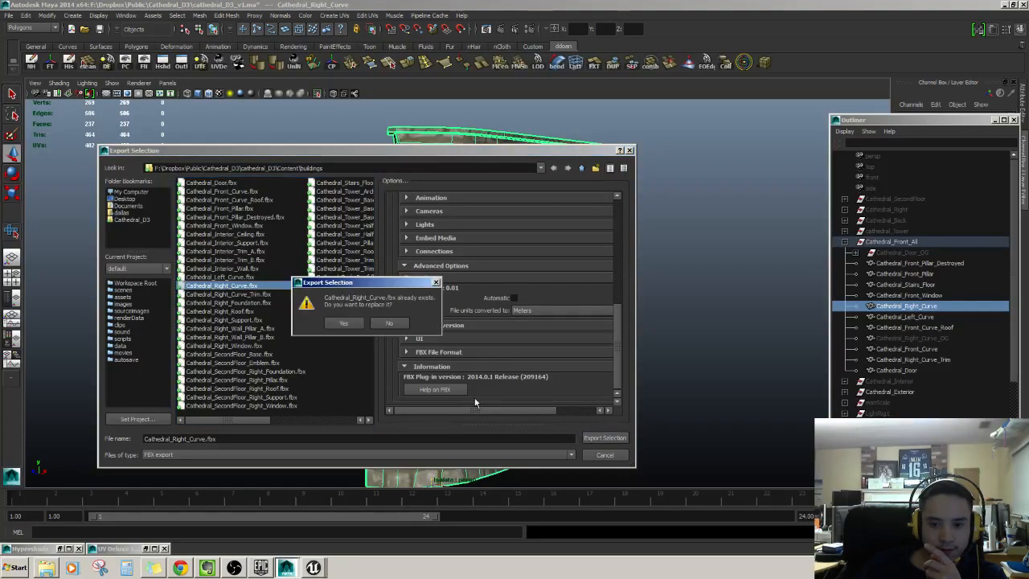
pyautogui.click(341, 320)
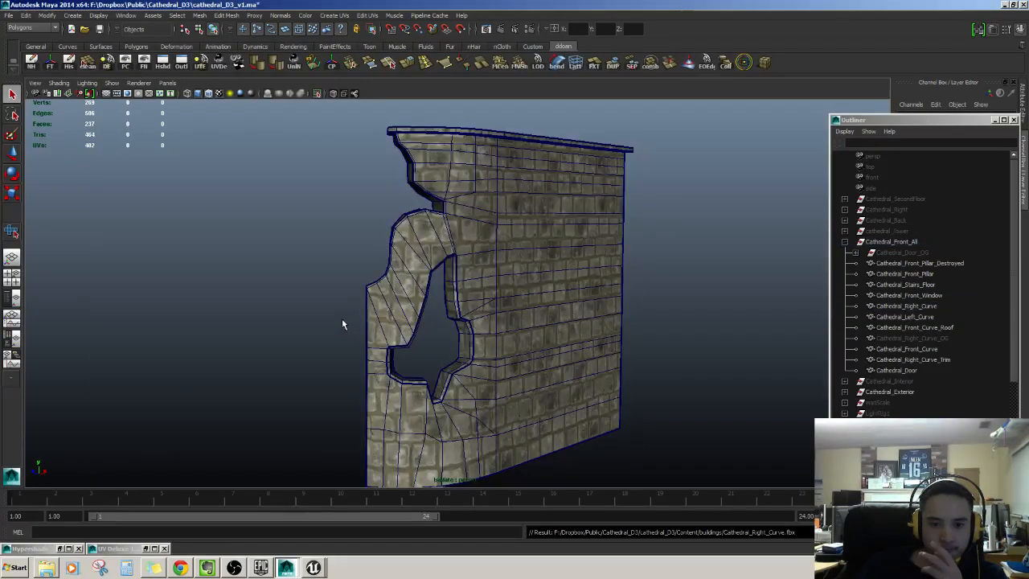
# - Switch to Unreal Editor, save all modified assets in the buildings folder and move the Content Browser window aside
pyautogui.click(313, 568)
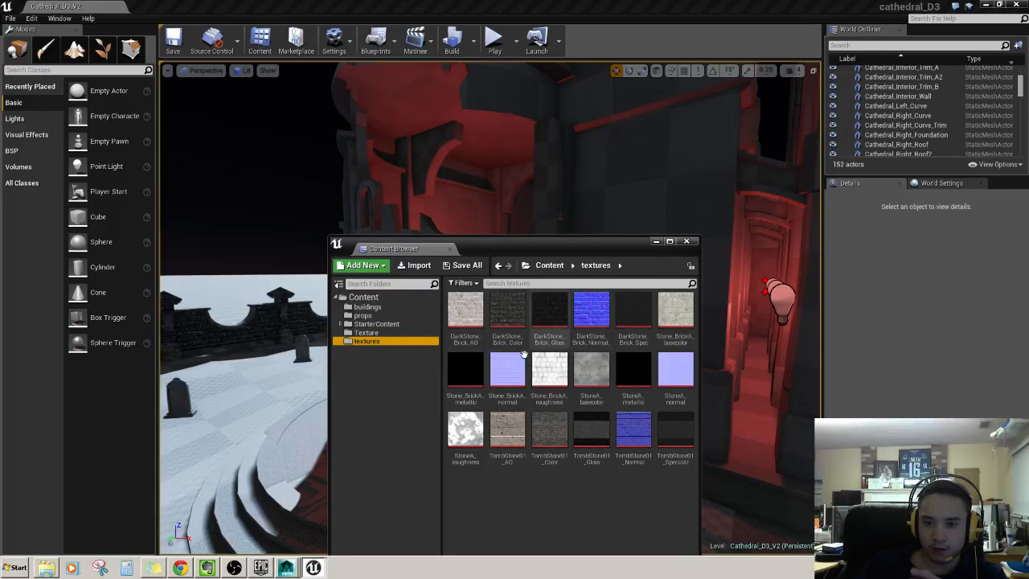
pyautogui.click(368, 307)
pyautogui.click(371, 317)
pyautogui.click(368, 307)
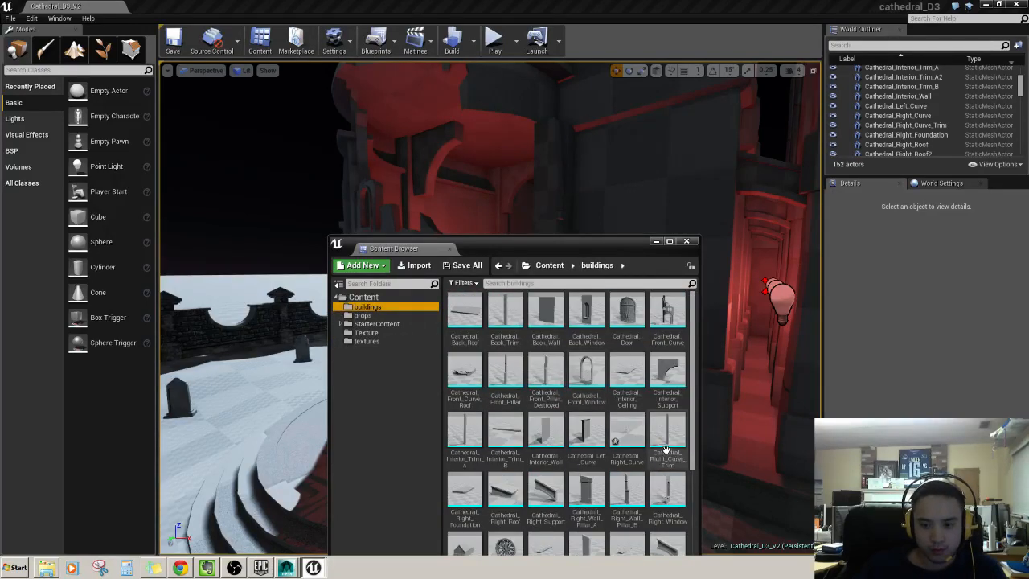
pyautogui.hotkey('ctrl', 'shift', 's')
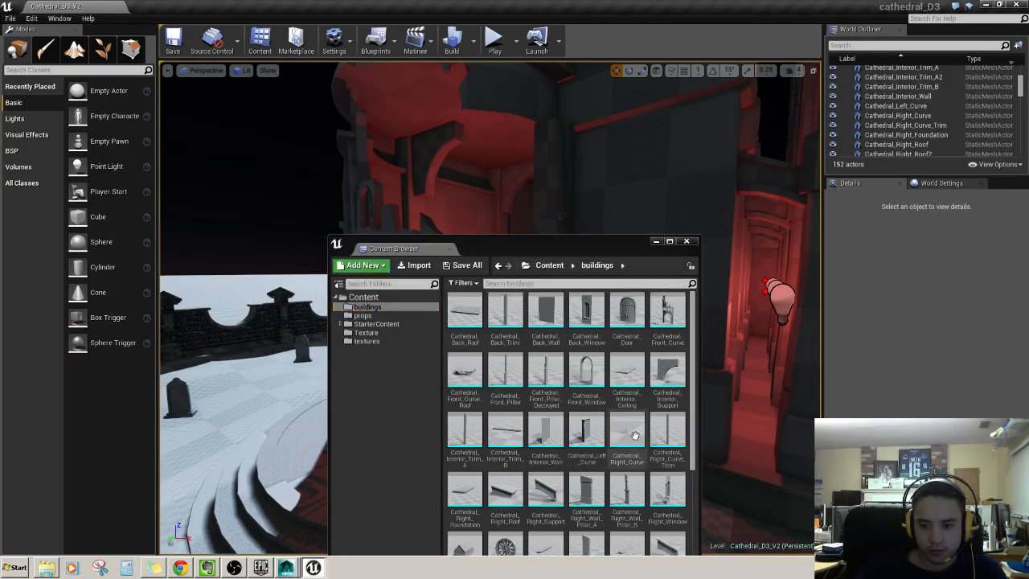
pyautogui.moveTo(612, 241); pyautogui.dragTo(849, 163)
# - Switch back to Maya, save the preferences and change the working units to meters from the UV editor
pyautogui.click(287, 567)
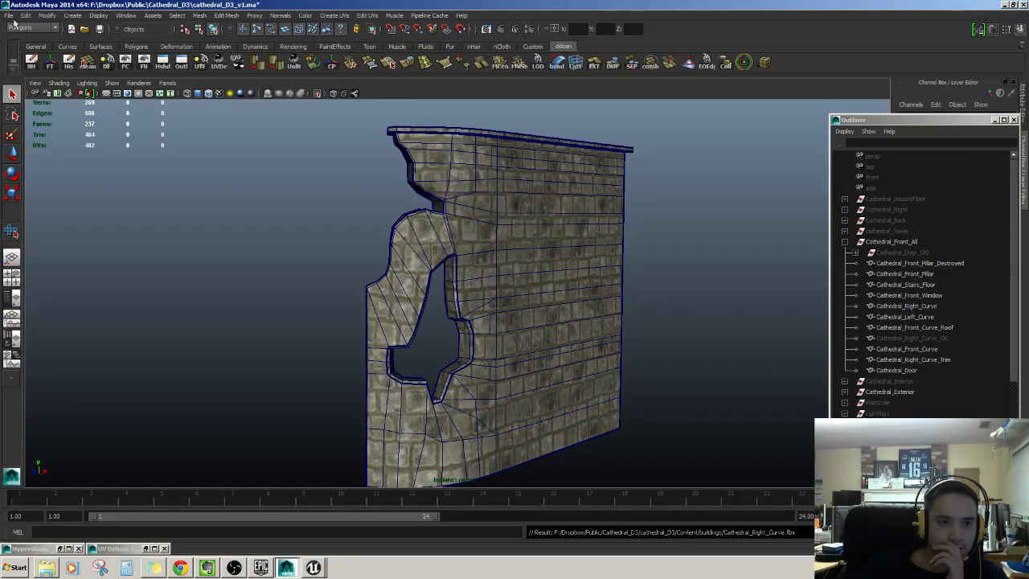
pyautogui.click(9, 15)
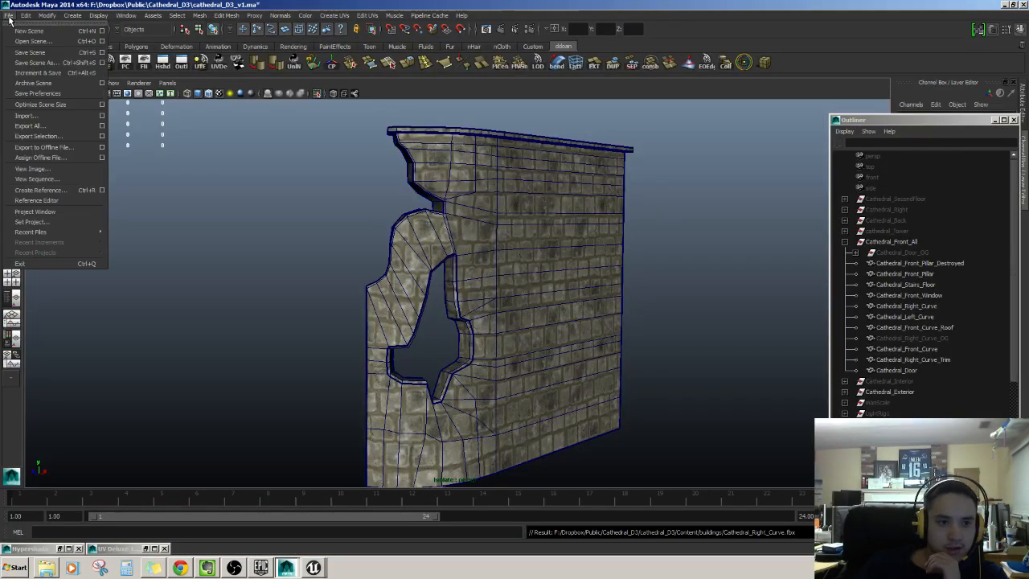
pyautogui.click(55, 95)
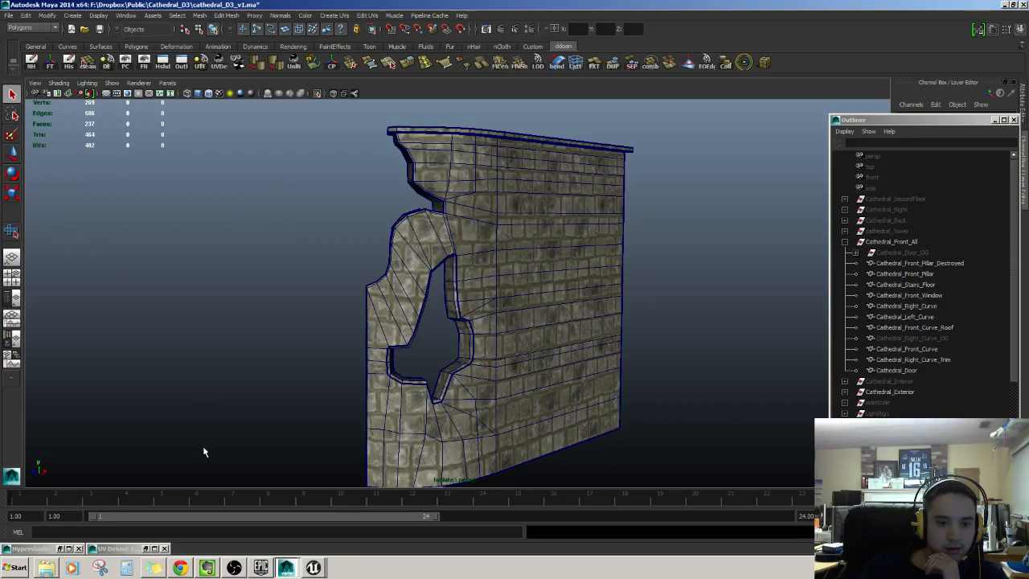
pyautogui.doubleClick(119, 548)
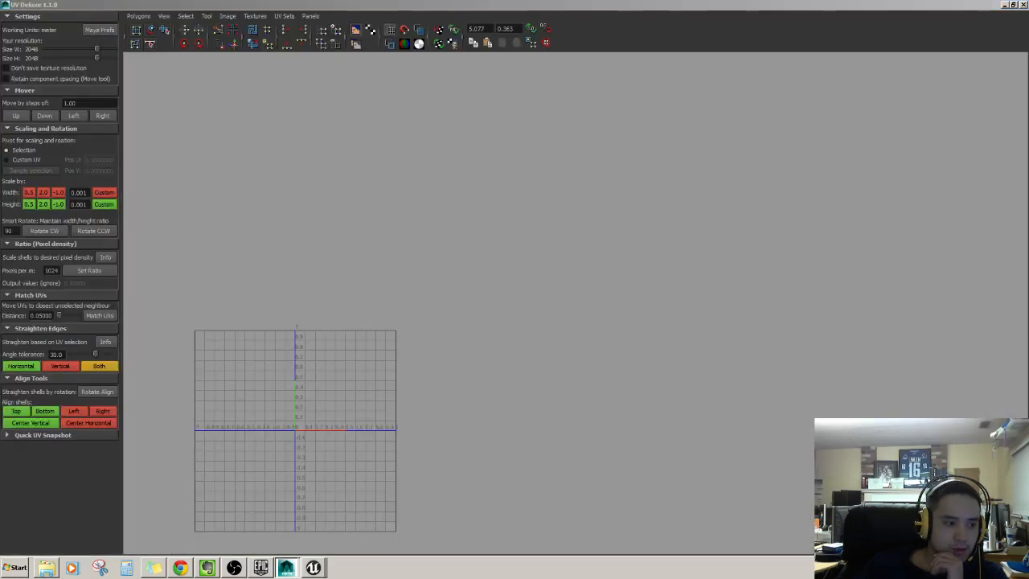
pyautogui.click(1006, 4)
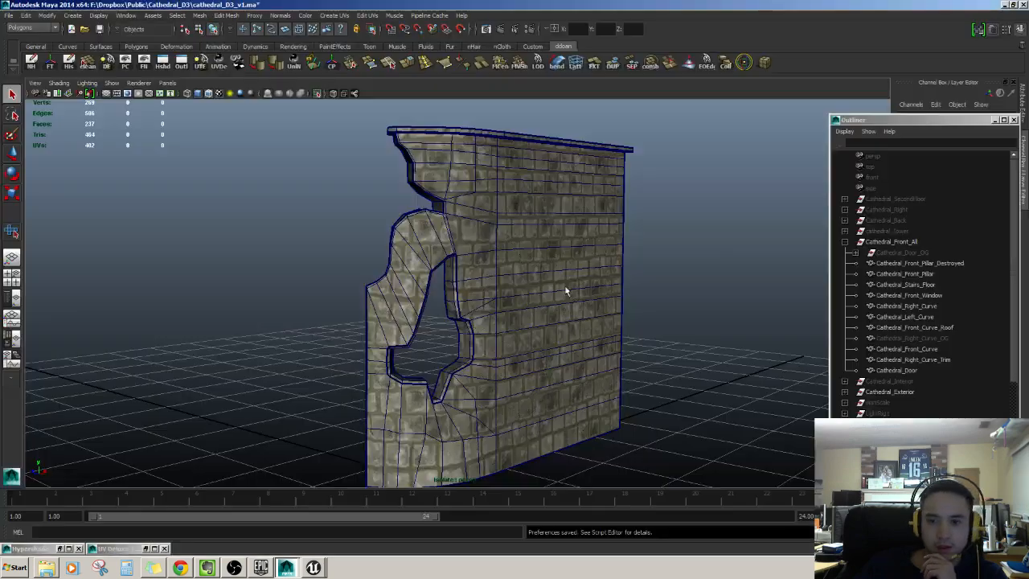
# - Select the broken curved wall and export it again as FBX, replacing Cathedral_Right_Curve.fbx
pyautogui.click(580, 338)
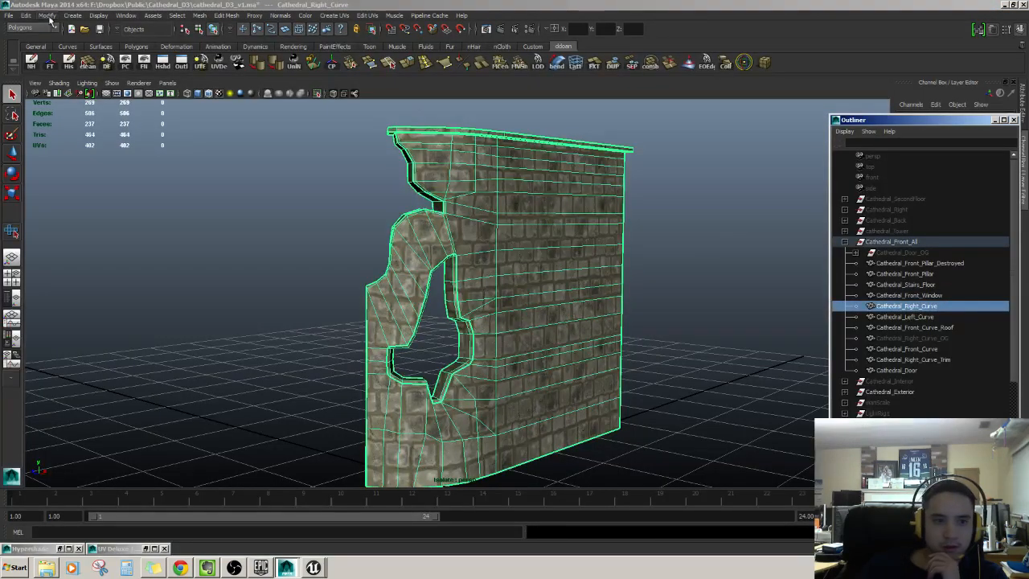
pyautogui.click(8, 16)
pyautogui.click(32, 136)
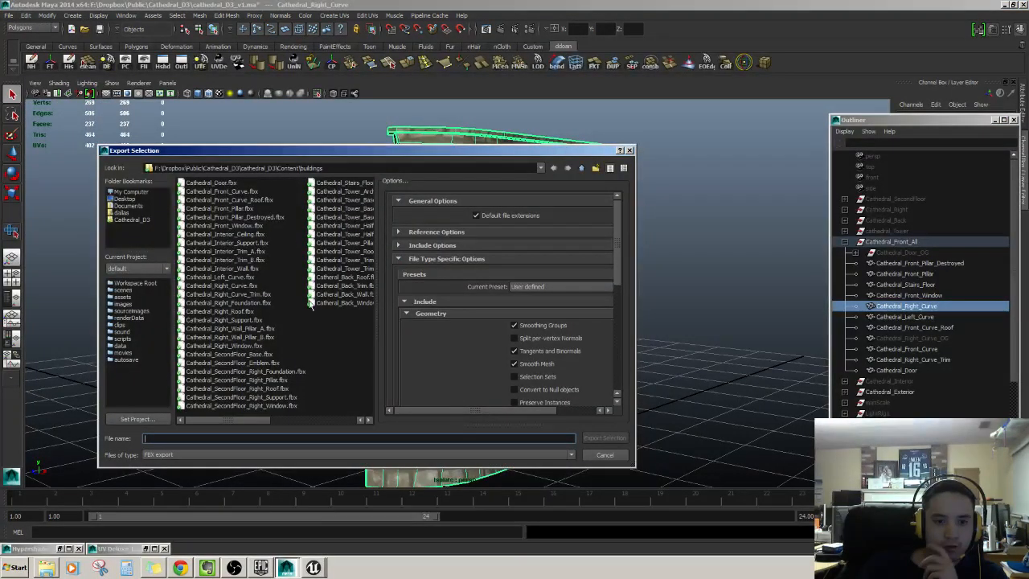
pyautogui.doubleClick(236, 289)
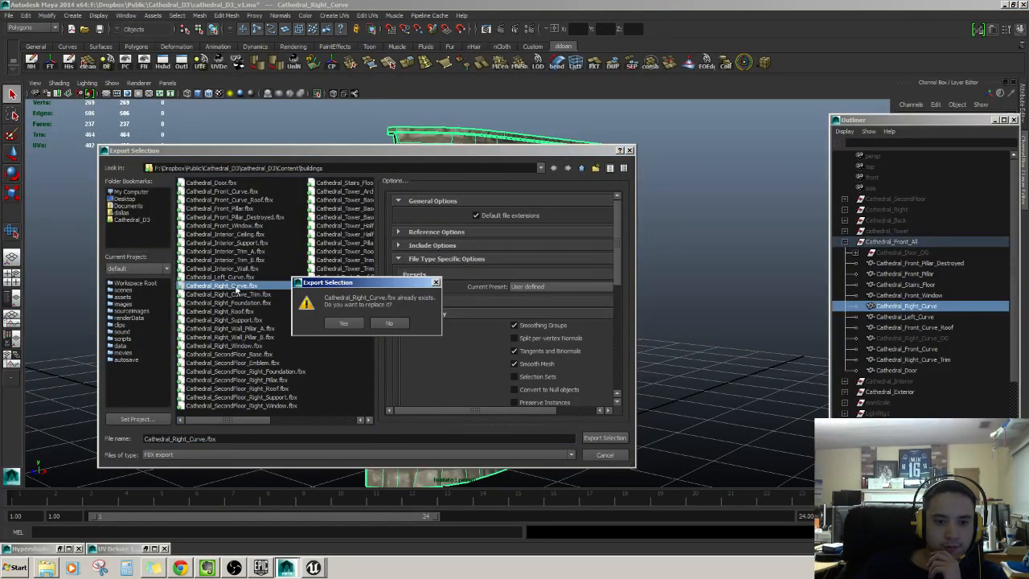
pyautogui.click(343, 322)
# - Switch to Unreal Editor, inspect the cathedral entrance and select the Cathedral_Right_Curve mesh in the buildings folder
pyautogui.click(313, 566)
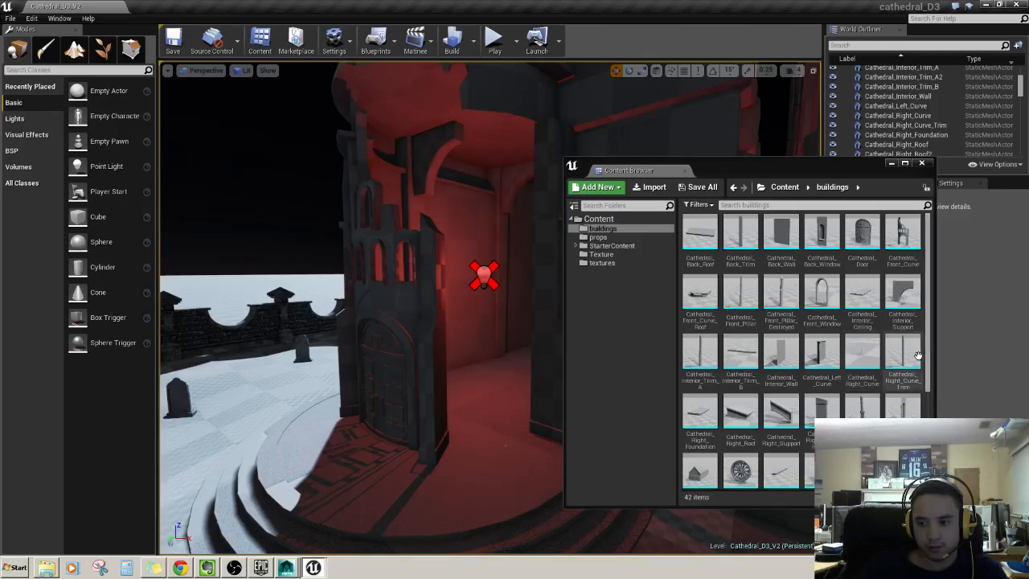
pyautogui.moveTo(515, 375)
pyautogui.mouseDown(button='right')
pyautogui.moveTo(582, 375)
pyautogui.moveTo(554, 399)
pyautogui.moveTo(518, 393)
pyautogui.mouseUp(button='right')
pyautogui.scroll(-5, 515, 375)
pyautogui.click(861, 361)
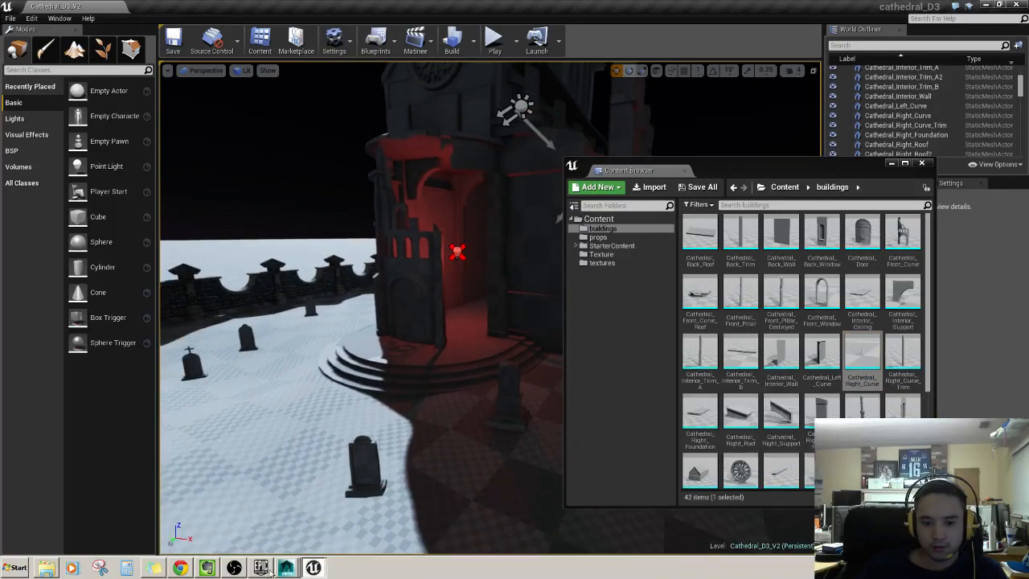
# - Switch back to Maya and view the Export Selection options for the curved wall, closing them without changes
pyautogui.click(292, 561)
pyautogui.click(592, 357)
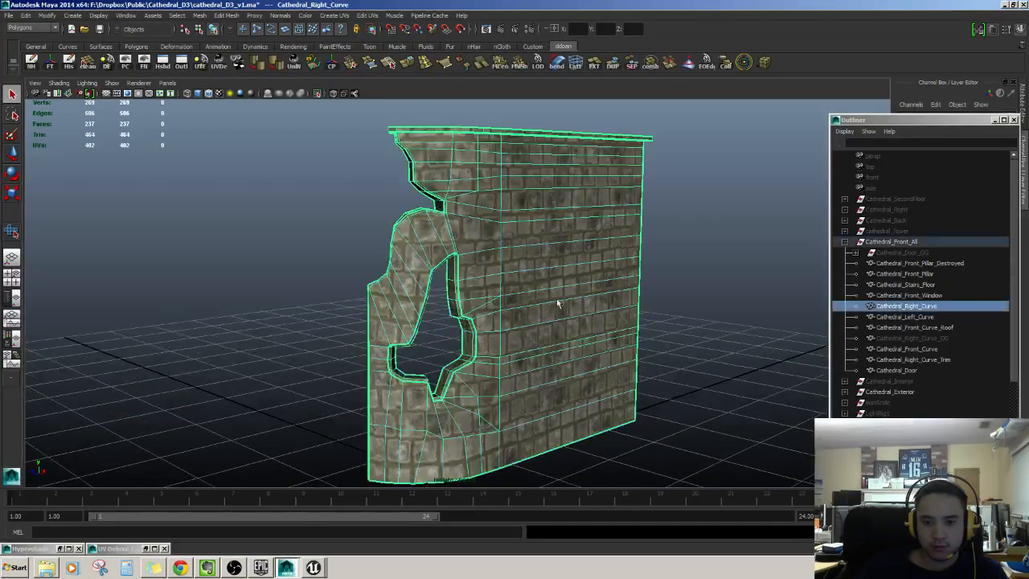
pyautogui.click(8, 16)
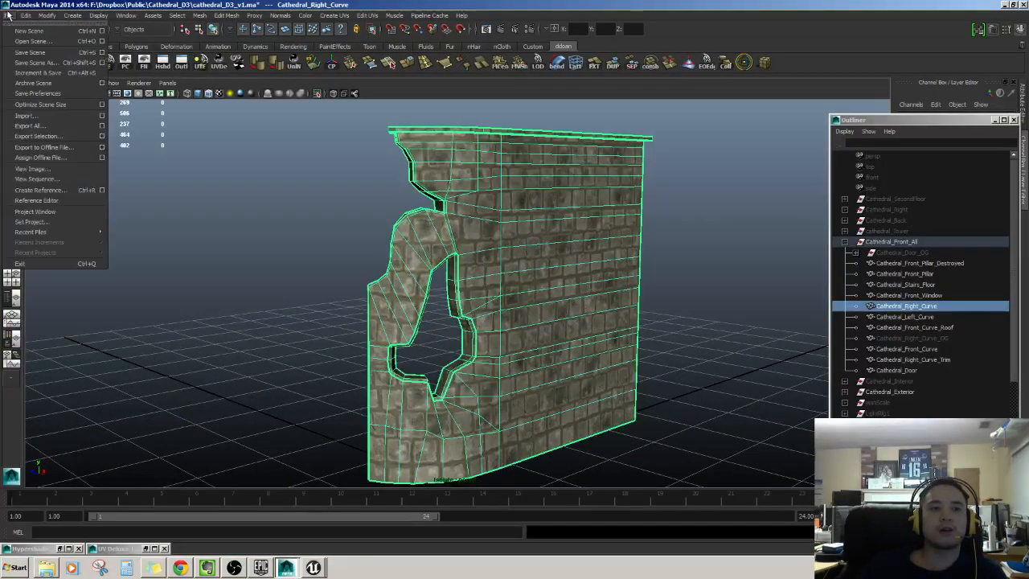
pyautogui.click(102, 136)
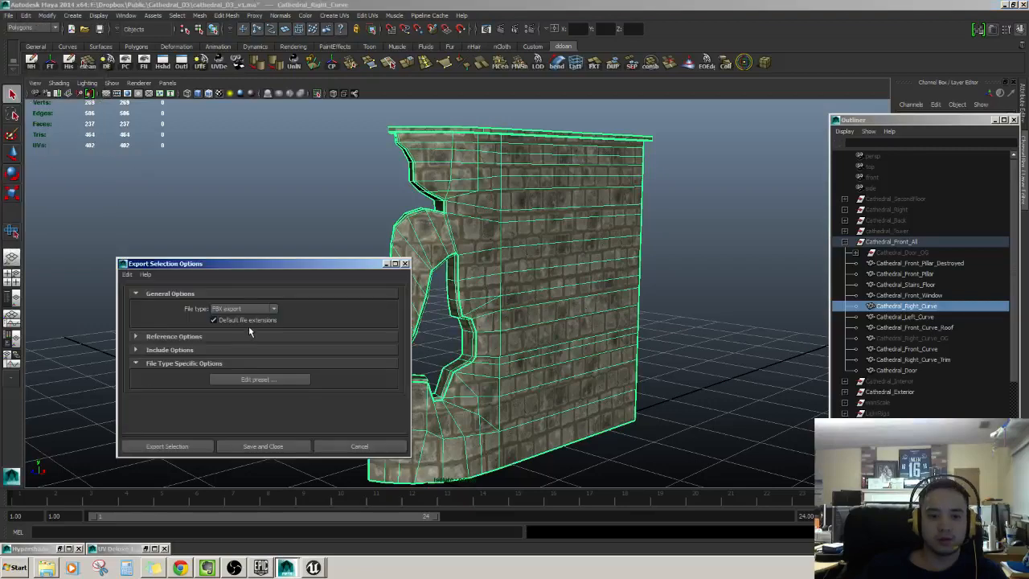
pyautogui.click(357, 447)
# - Start exporting the selected wall and set the FBX file units converted to Centimeters
pyautogui.click(8, 16)
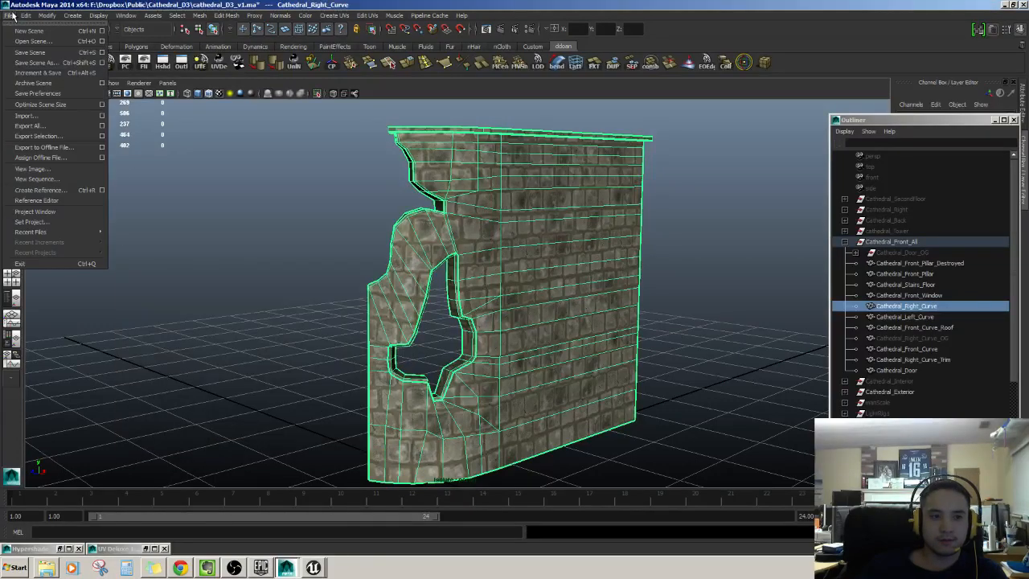
pyautogui.click(36, 136)
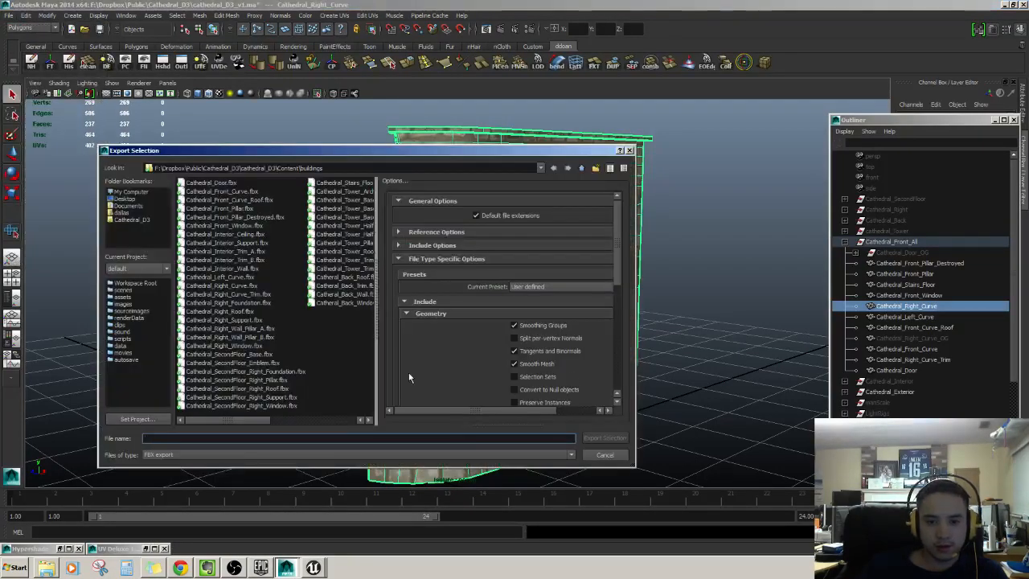
pyautogui.scroll(-10, 614, 308)
pyautogui.click(555, 311)
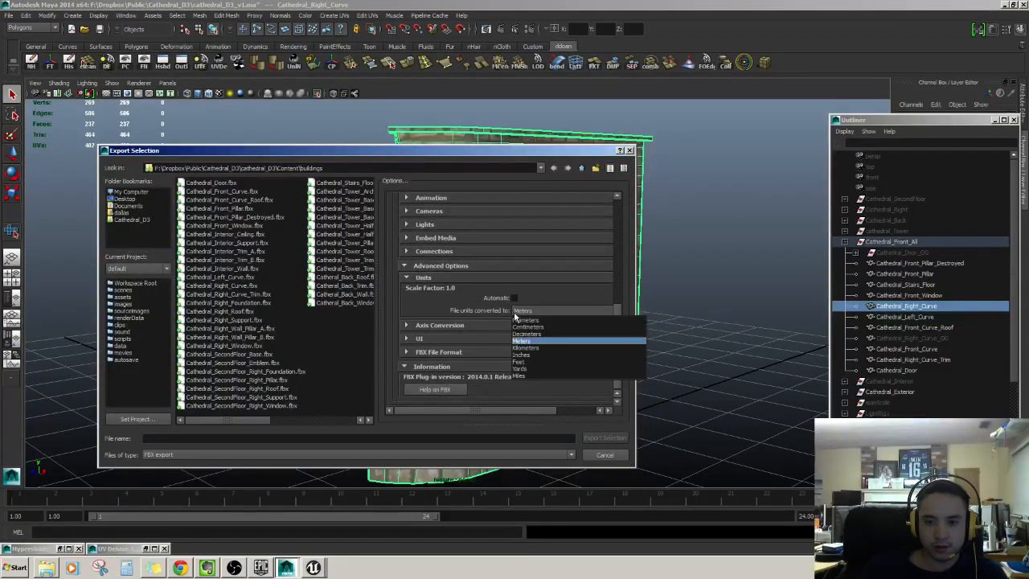
pyautogui.click(534, 328)
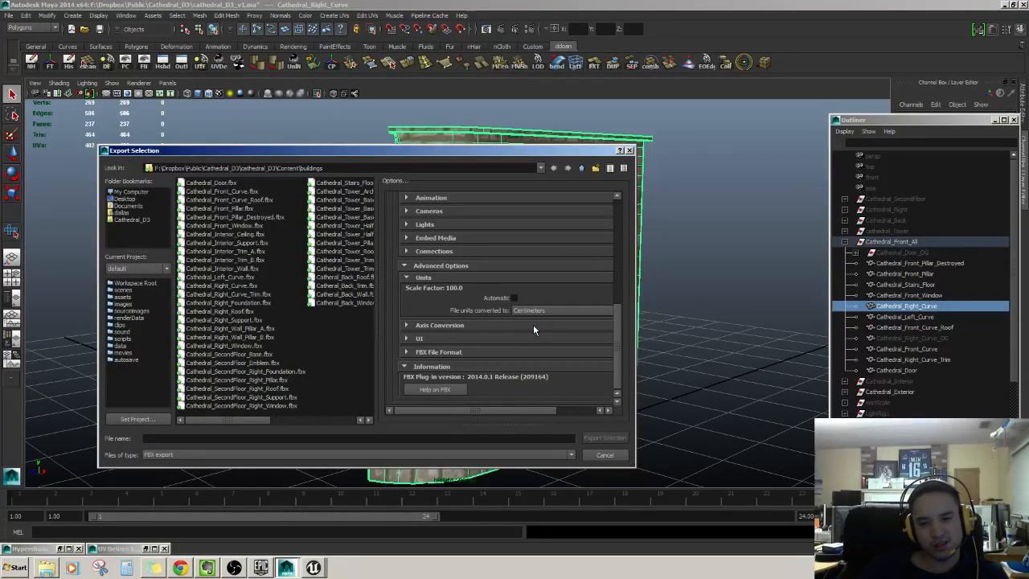
pyautogui.click(540, 310)
pyautogui.click(540, 341)
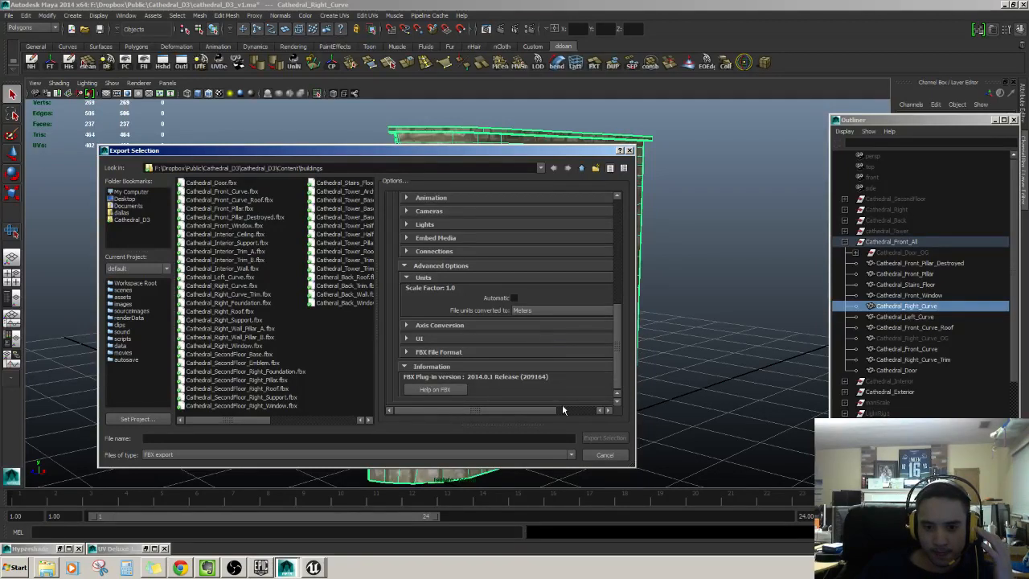
pyautogui.click(534, 312)
pyautogui.click(534, 331)
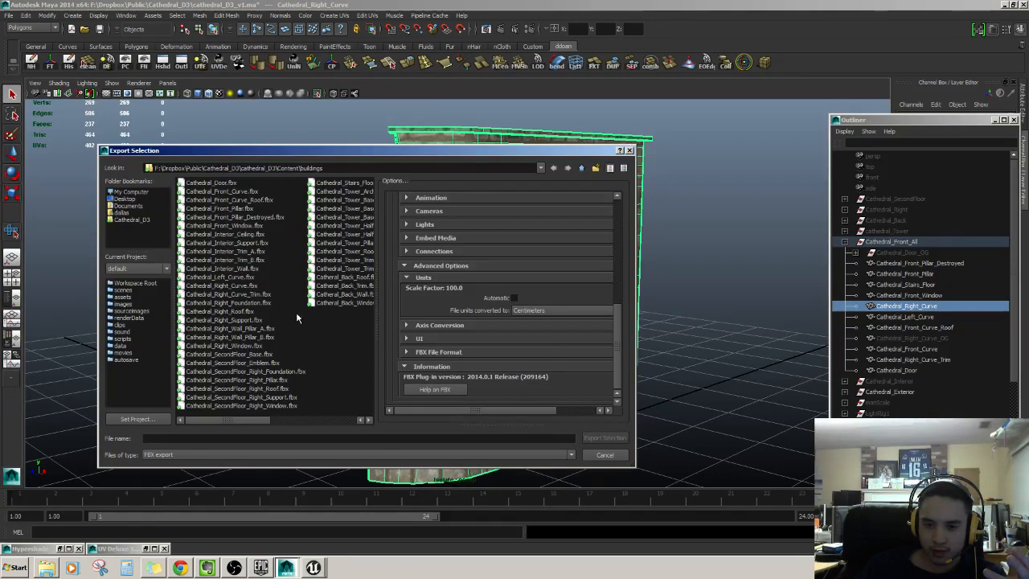
# - Export the wall with automatic unit conversion, replacing Cathedral_Right_Curve.fbx, and switch to Unreal Editor to save the mesh
pyautogui.click(514, 298)
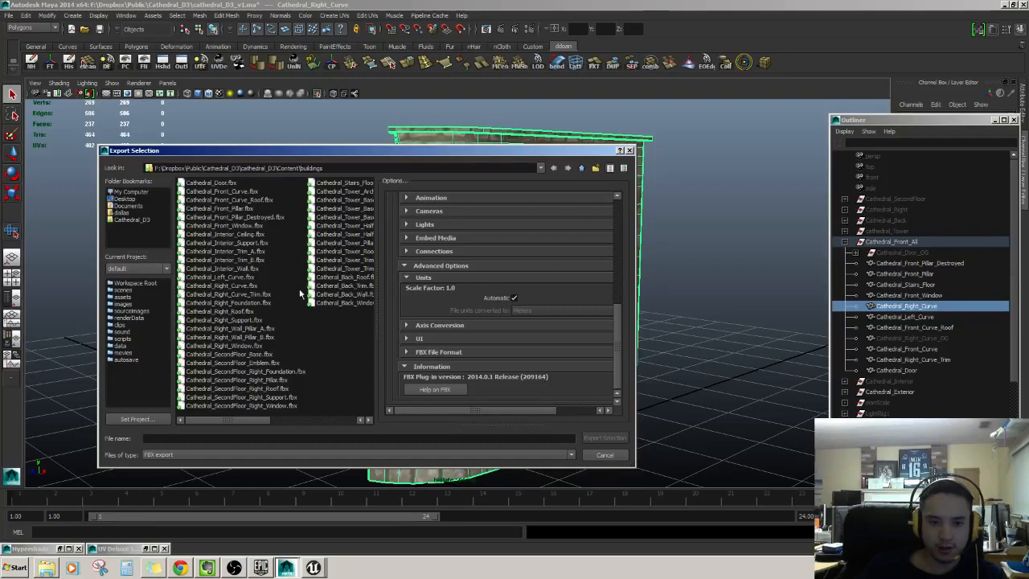
pyautogui.doubleClick(240, 285)
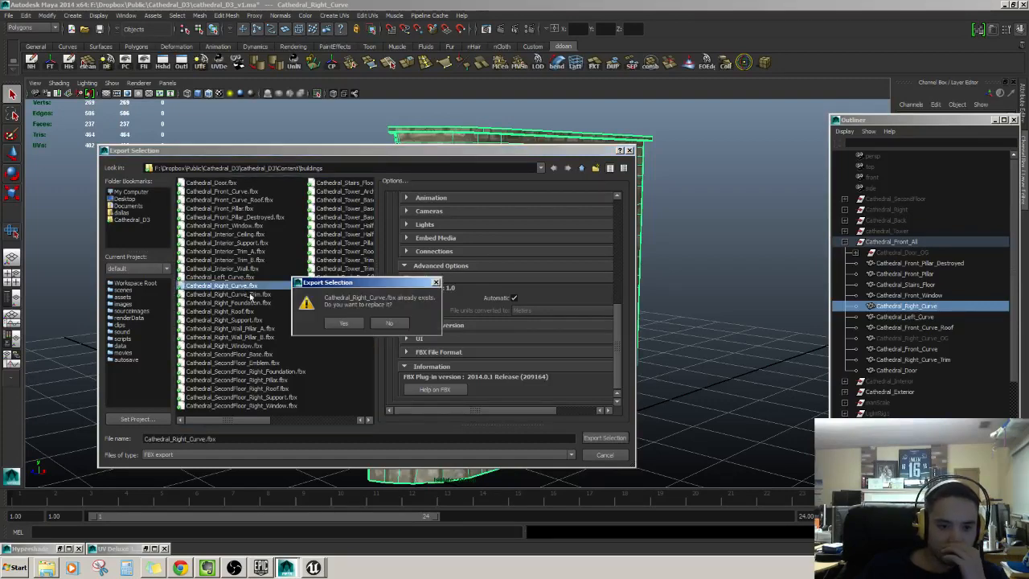
pyautogui.click(337, 324)
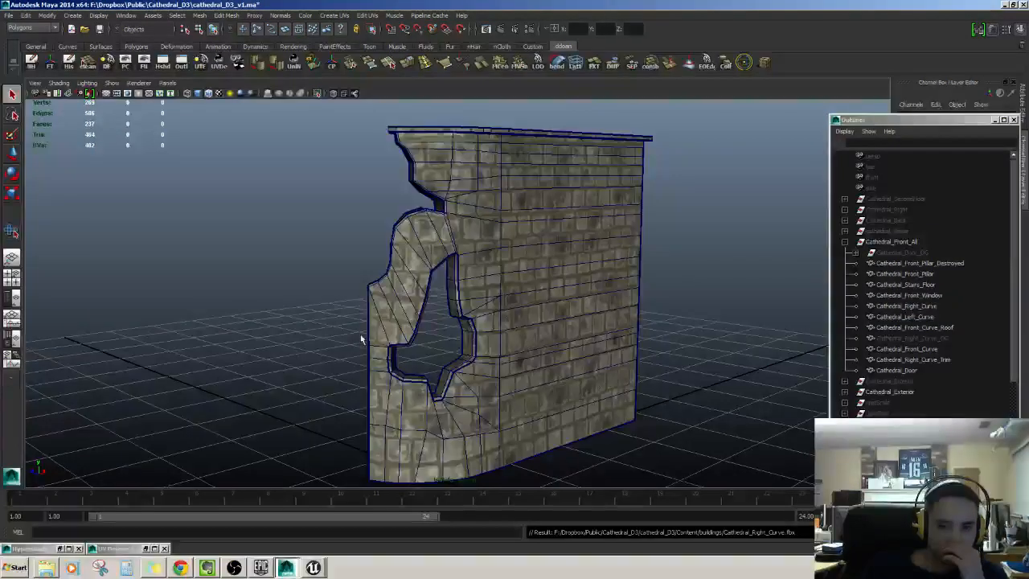
pyautogui.click(311, 568)
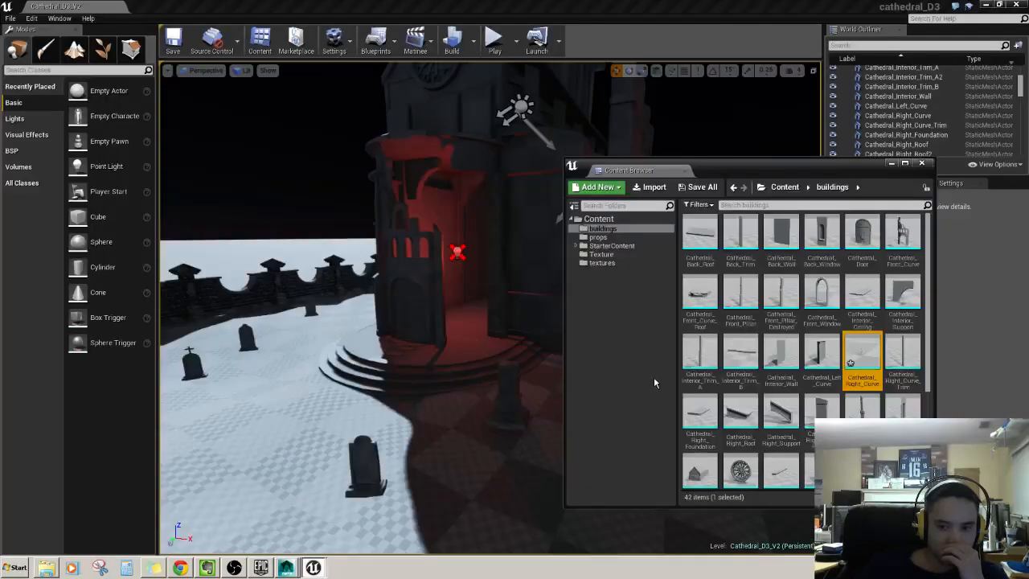
pyautogui.hotkey('ctrl', 's')
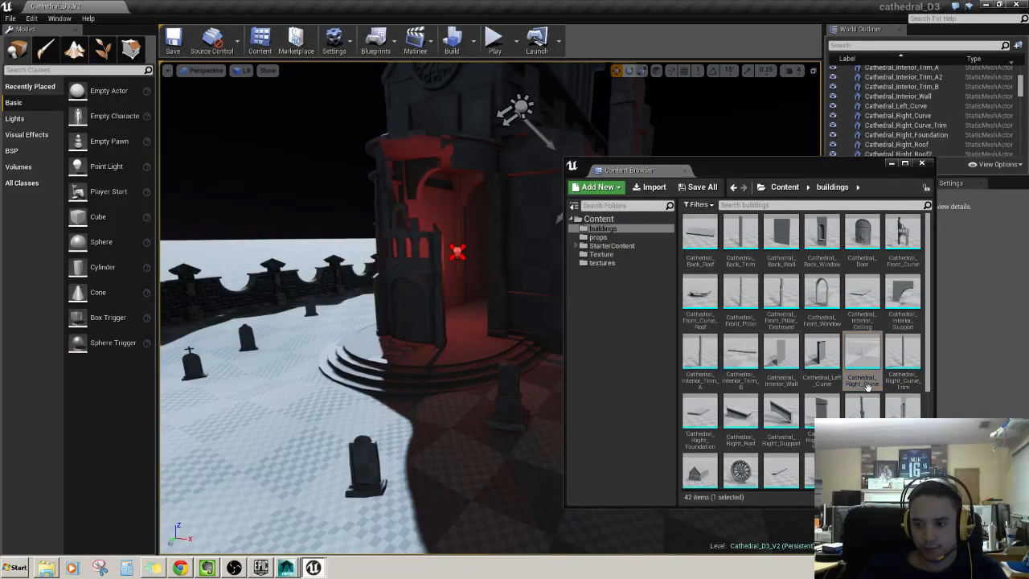
# - Switch back to Maya and set the working units to centimeters through the Maya preferences in UV Deluxe
pyautogui.click(287, 568)
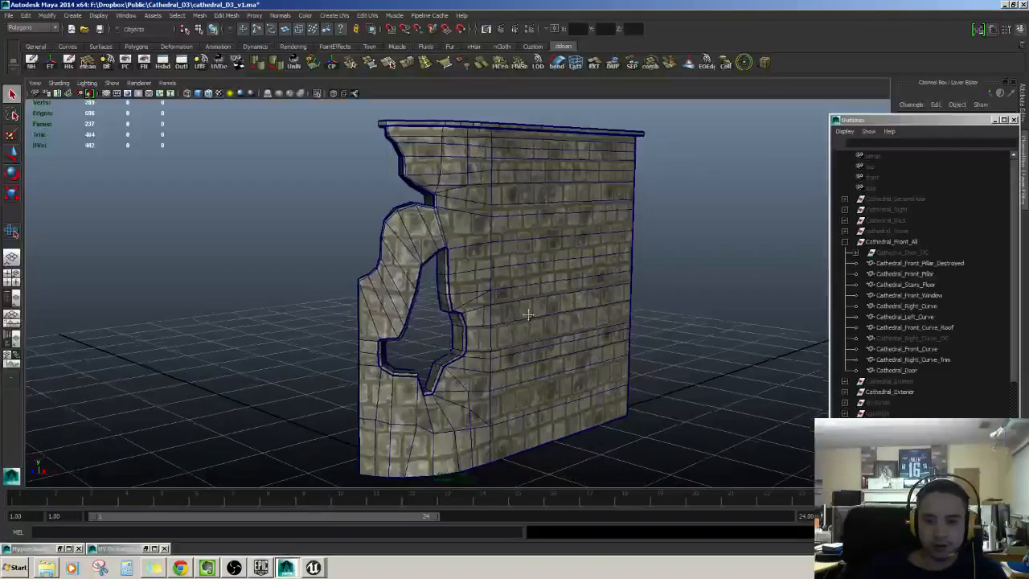
pyautogui.click(10, 17)
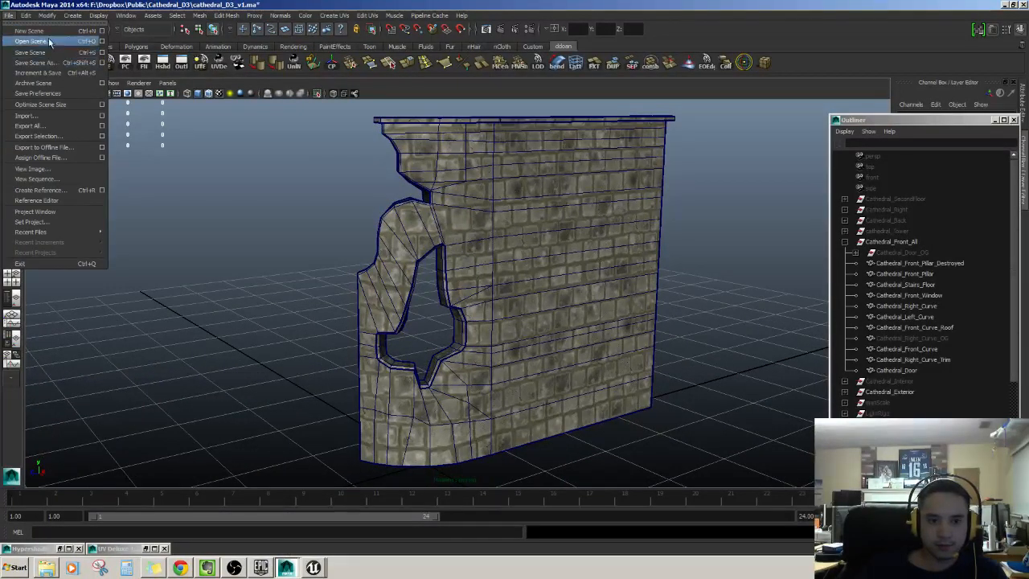
pyautogui.click(127, 550)
pyautogui.rightClick(128, 550)
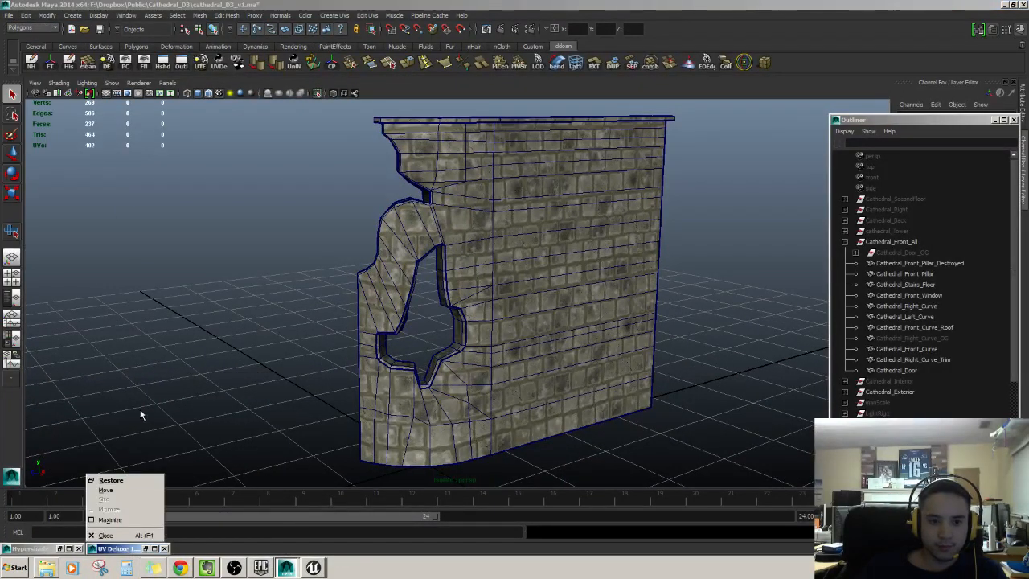
pyautogui.doubleClick(113, 552)
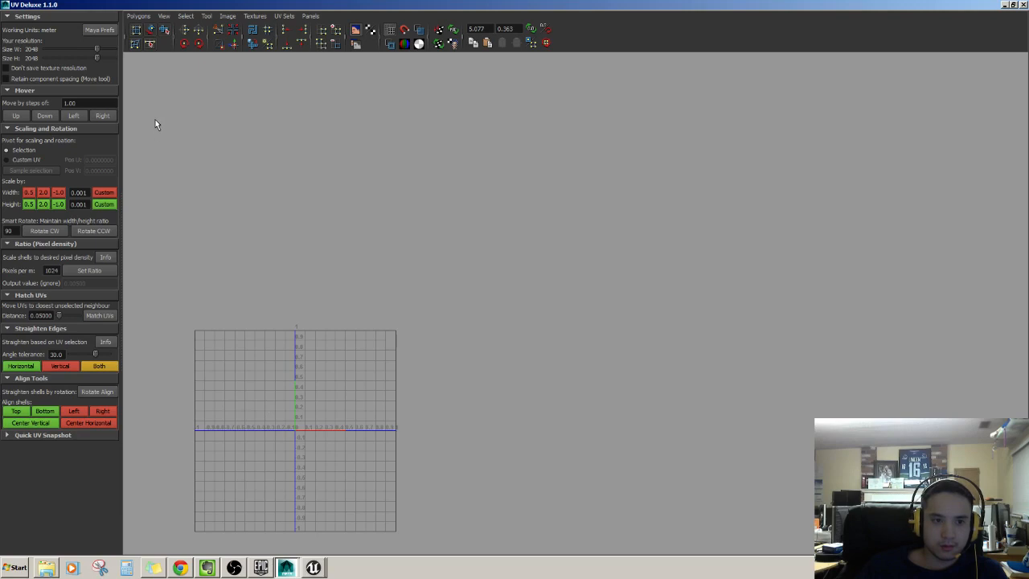
pyautogui.click(99, 28)
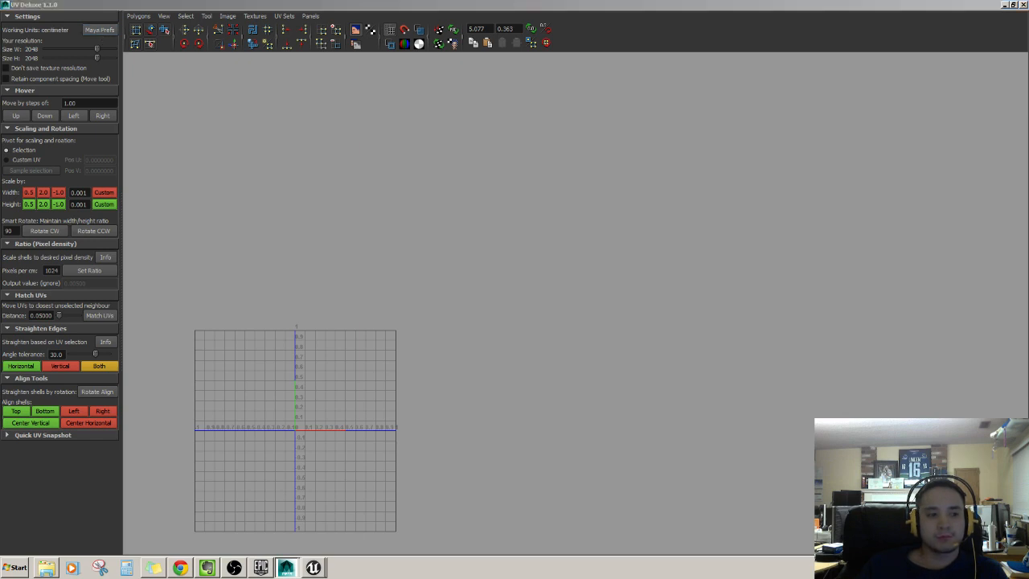
pyautogui.click(1005, 6)
# - Select the broken curved wall and export it as FBX with automatic units, replacing Cathedral_Right_Curve.fbx
pyautogui.keyDown('alt'); pyautogui.moveTo(517, 320); pyautogui.dragTo(513, 268); pyautogui.keyUp('alt')
pyautogui.click(512, 303)
pyautogui.click(8, 16)
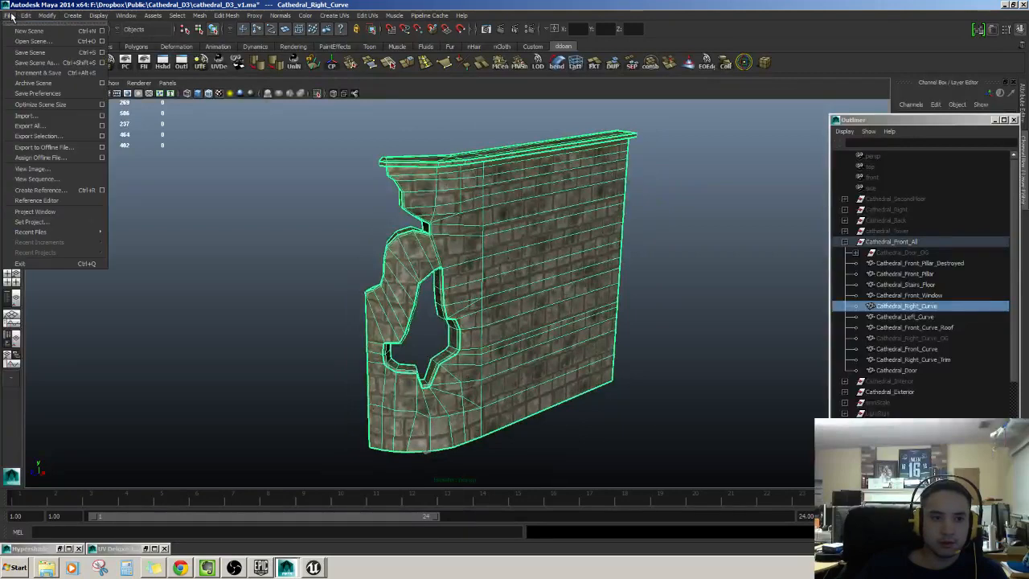
pyautogui.click(40, 136)
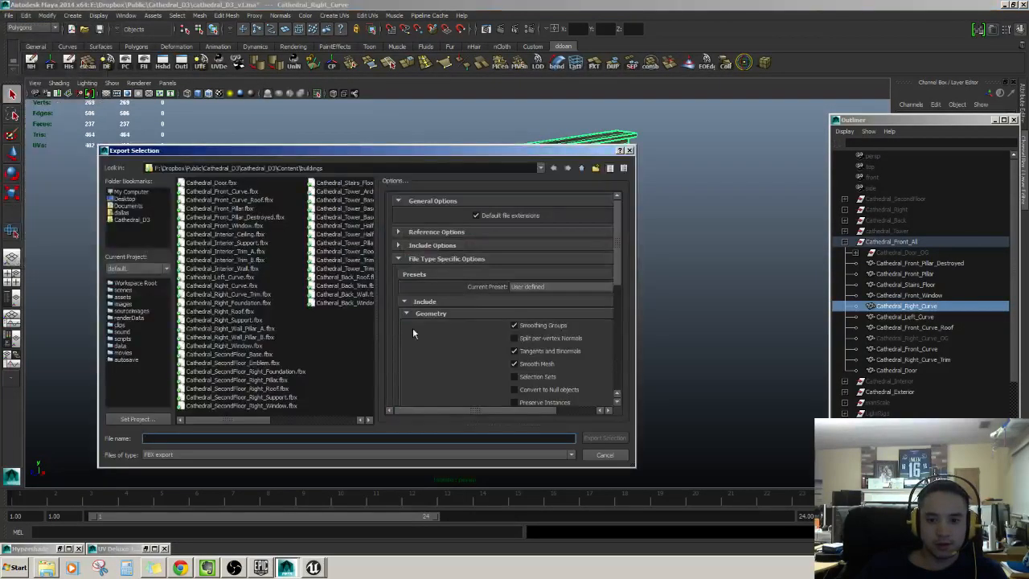
pyautogui.scroll(-10, 615, 338)
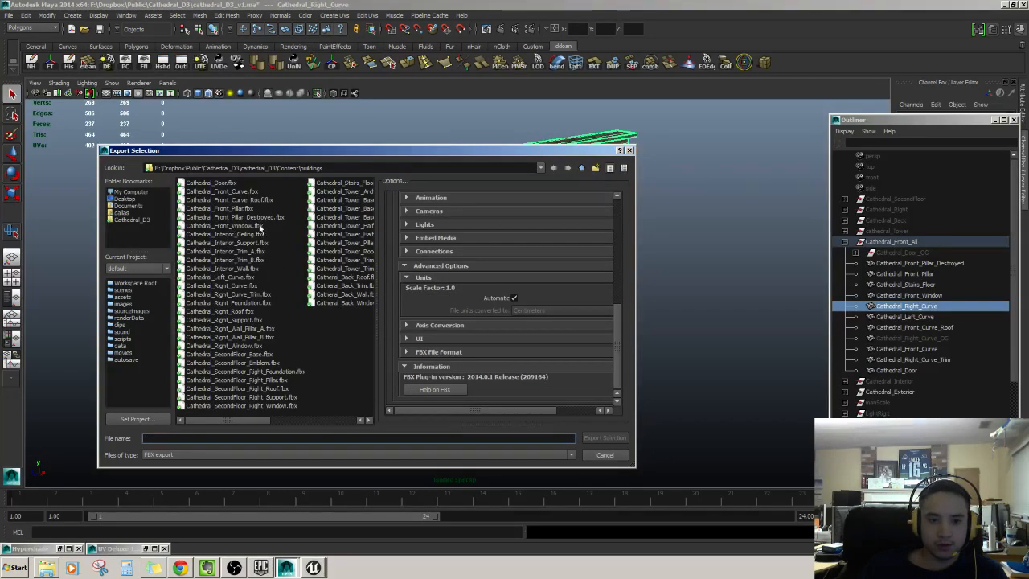
pyautogui.click(222, 285)
pyautogui.press('Return')
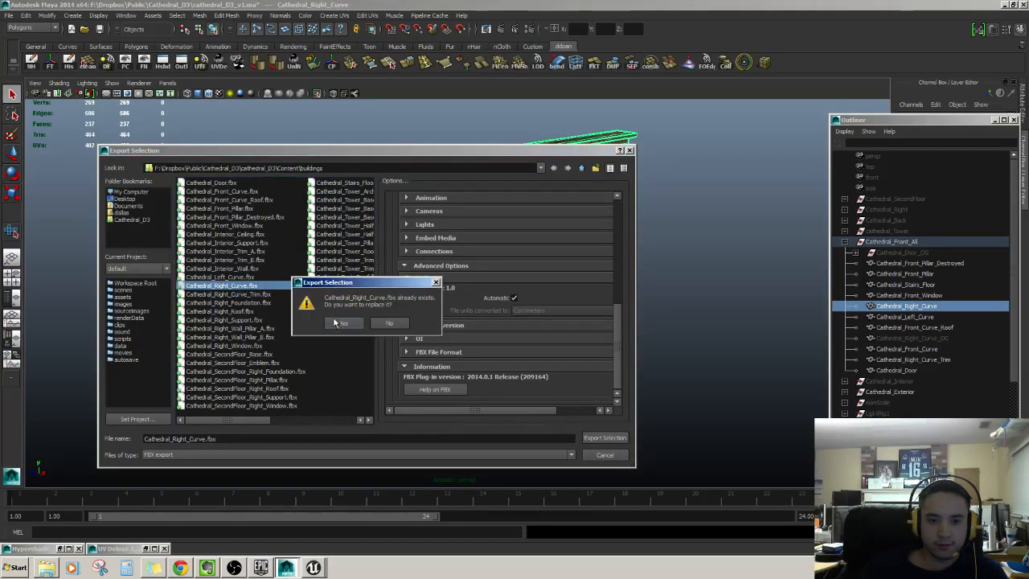
pyautogui.click(337, 325)
# - Switch to Unreal Editor, save all changes and close the Content Browser
pyautogui.click(313, 568)
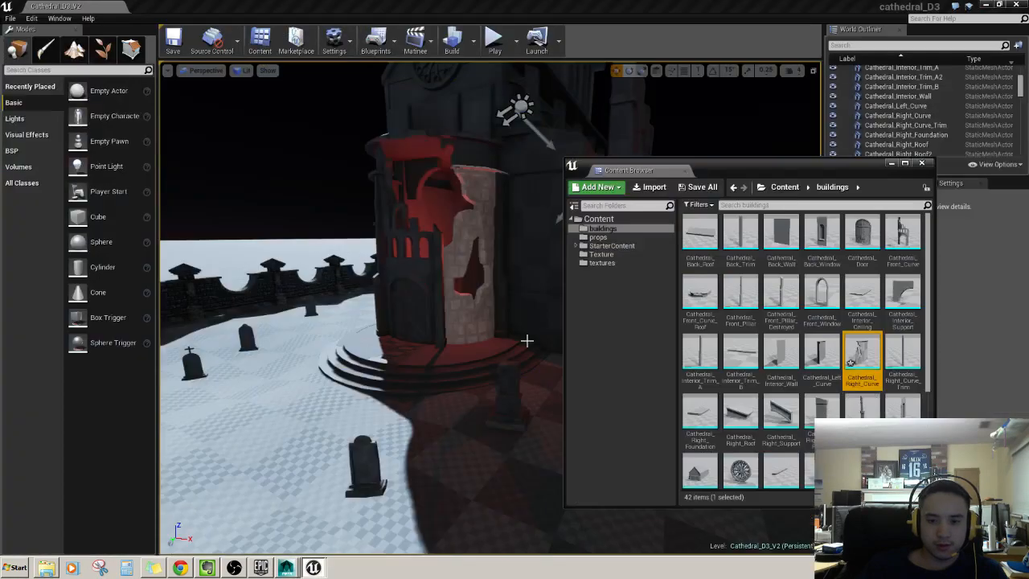
pyautogui.click(414, 344)
pyautogui.moveTo(415, 344); pyautogui.dragTo(374, 350, button='right')
pyautogui.hotkey('ctrl', 'shift', 's')
pyautogui.press('w')
pyautogui.press('w')
pyautogui.press('s')
pyautogui.press('w')
pyautogui.press('s')
pyautogui.press('s')
pyautogui.press('w')
pyautogui.press('s')
pyautogui.click(921, 165)
# - Examine the scale and brick texture of the curved wall in the cathedral, from a distance and up close
pyautogui.press('s')
pyautogui.moveTo(586, 290); pyautogui.dragTo(579, 338, button='right')
pyautogui.press('w')
pyautogui.moveTo(616, 163)
pyautogui.mouseDown(button='right')
pyautogui.moveTo(643, 181)
pyautogui.moveTo(627, 149)
pyautogui.moveTo(616, 163)
pyautogui.mouseUp(button='right')
pyautogui.press('d')
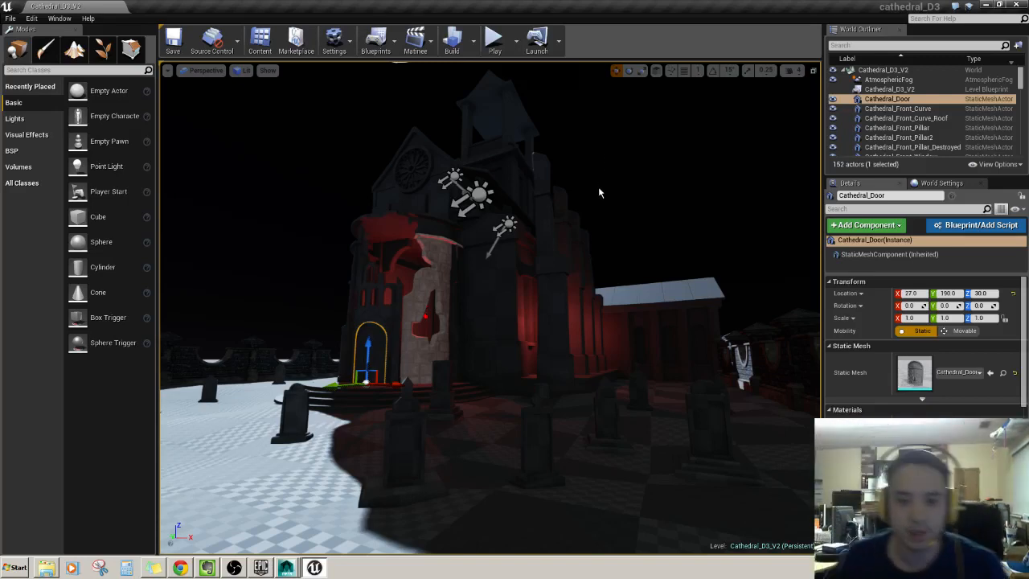
pyautogui.press('w')
pyautogui.moveTo(598, 186)
pyautogui.mouseDown(button='right')
pyautogui.moveTo(587, 164)
pyautogui.moveTo(584, 198)
pyautogui.mouseUp(button='right')
pyautogui.press('w')
pyautogui.press('s')
pyautogui.press('w')
pyautogui.press('s')
pyautogui.press('w')
pyautogui.press('s')
pyautogui.press('w')
pyautogui.press('w')
pyautogui.press('f')
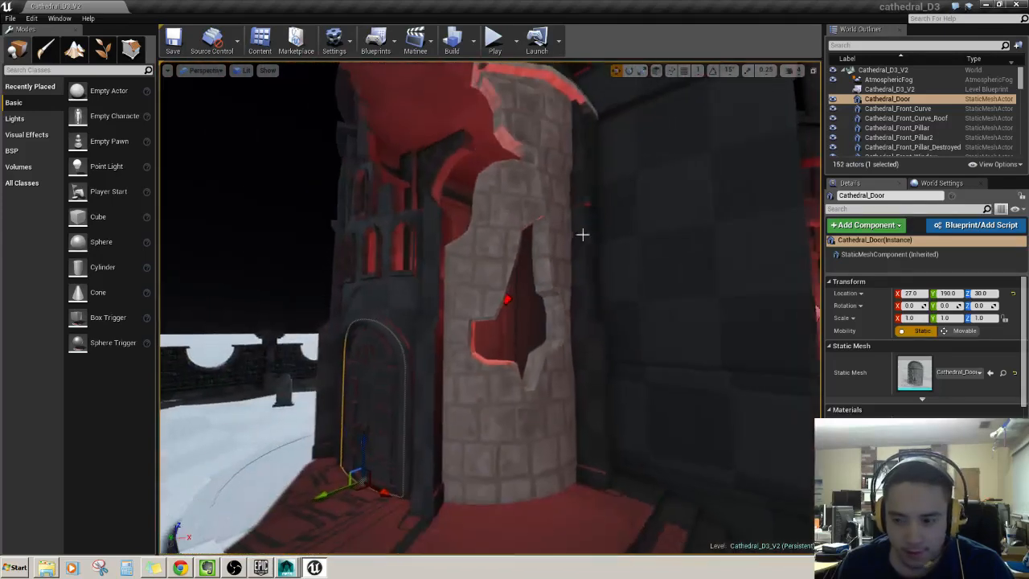
# - Select the curved wall and open its Stone_BrickA material, moving the base color and metallic texture samples clear of the other nodes
pyautogui.click(534, 228)
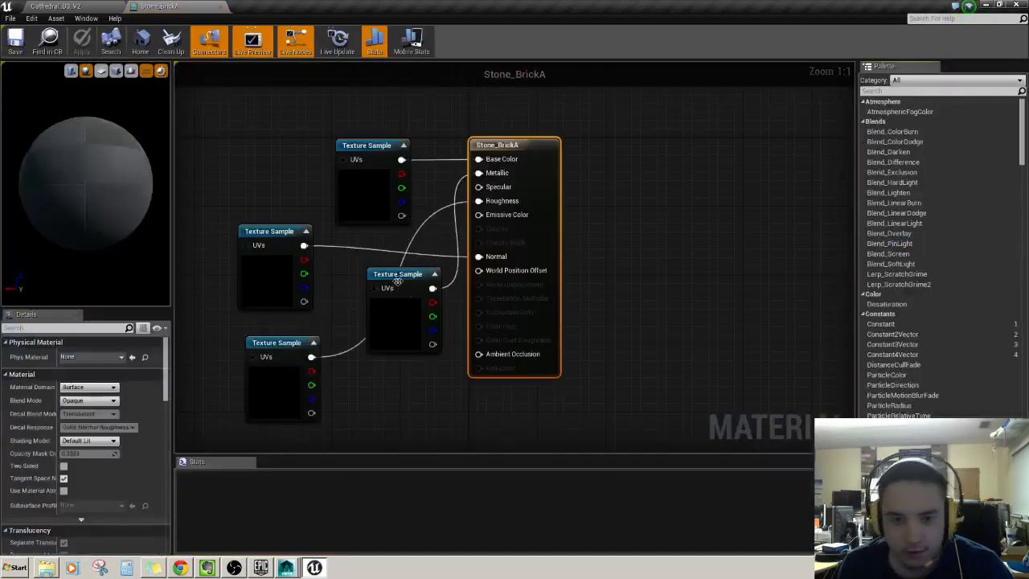
pyautogui.moveTo(364, 146); pyautogui.dragTo(333, 129)
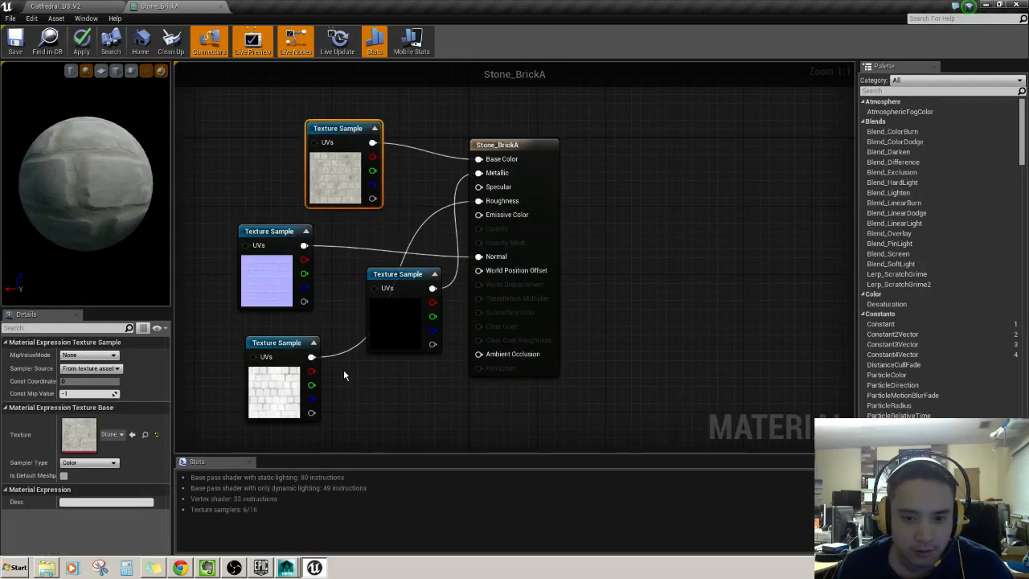
pyautogui.moveTo(402, 278); pyautogui.dragTo(400, 393)
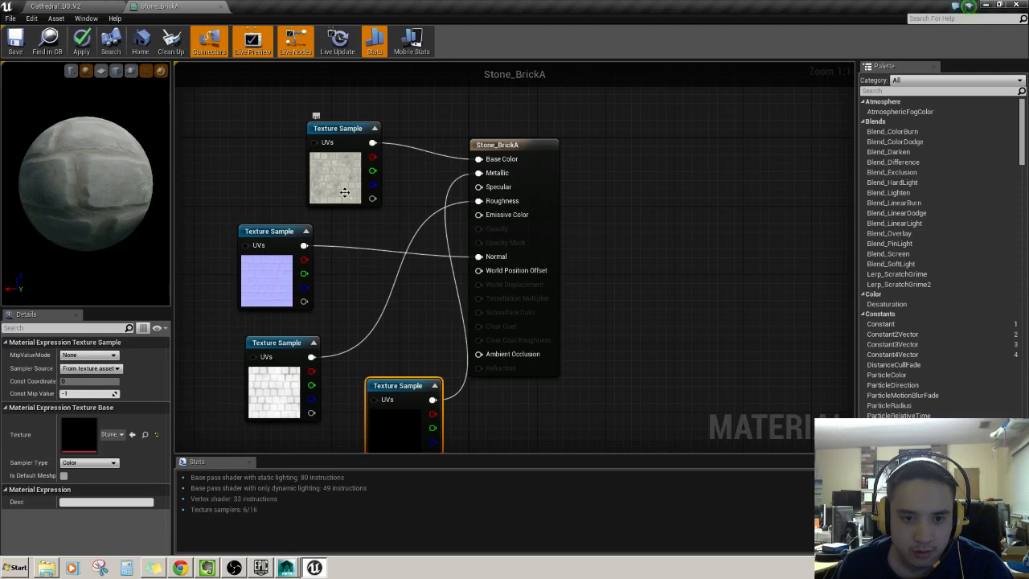
# - Preview the Stone_BrickA material on a plane and close the material without applying changes
pyautogui.moveTo(119, 196); pyautogui.dragTo(153, 225)
pyautogui.click(100, 71)
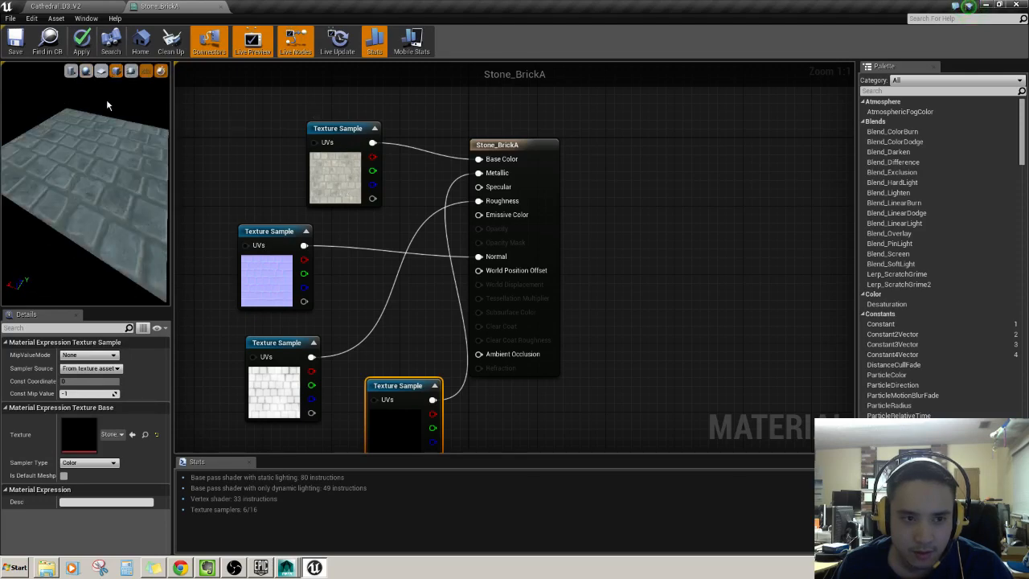
pyautogui.moveTo(106, 173); pyautogui.dragTo(99, 211)
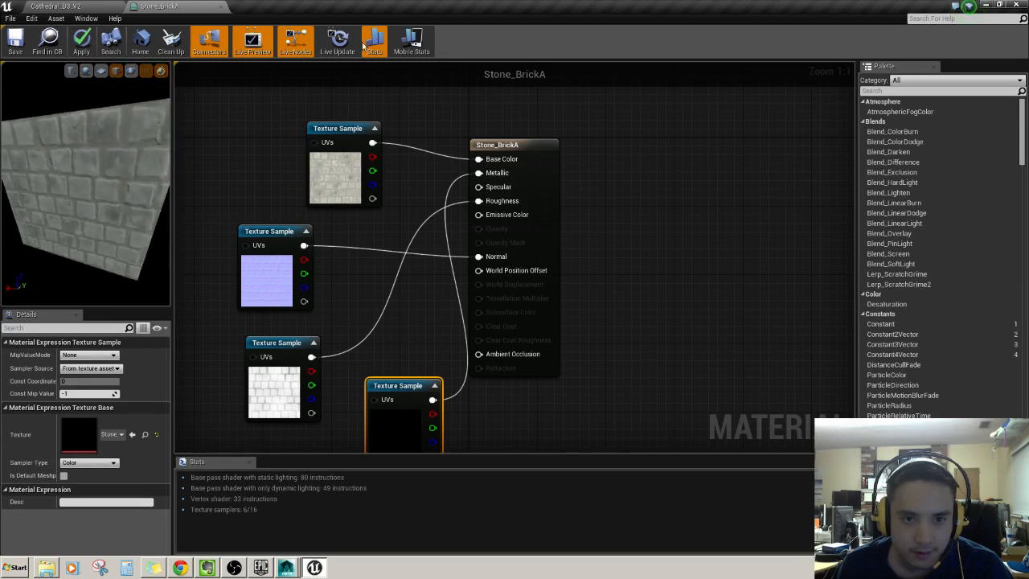
pyautogui.click(220, 7)
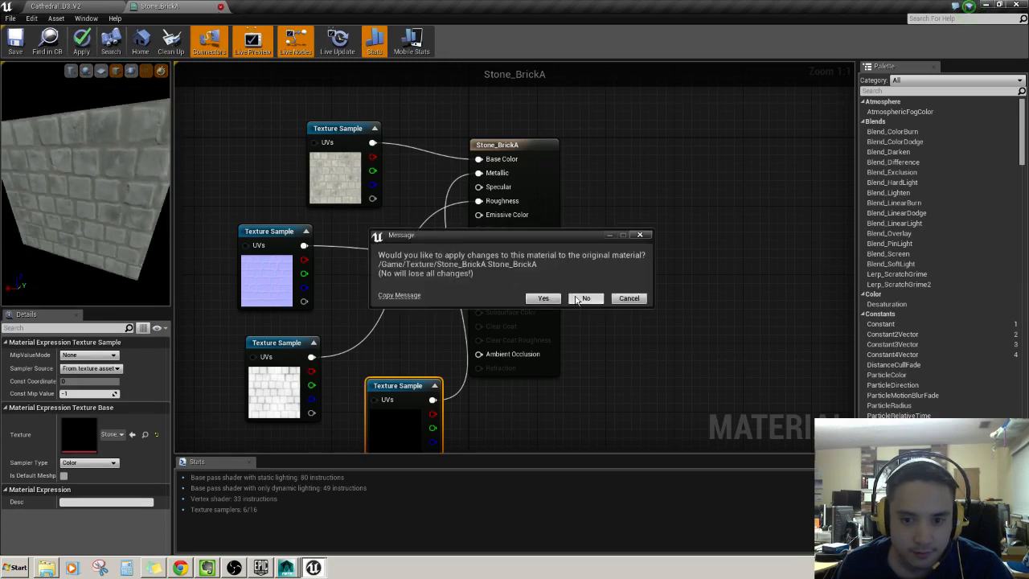
pyautogui.click(627, 299)
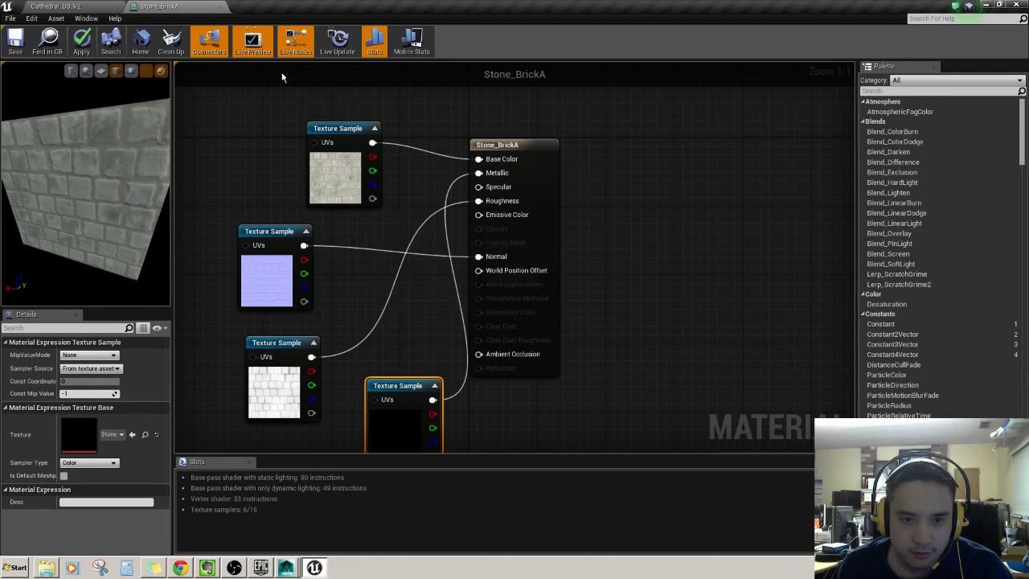
pyautogui.click(220, 7)
pyautogui.click(587, 298)
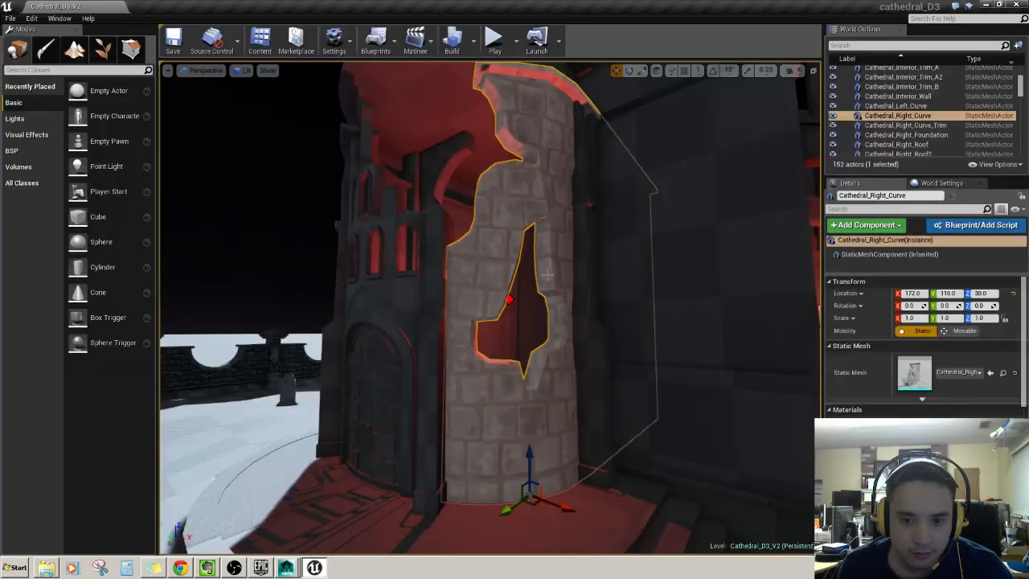
# - Deselect the wall and inspect its brick texture from outside and inside the cathedral entrance
pyautogui.moveTo(548, 275)
pyautogui.mouseDown(button='right')
pyautogui.moveTo(548, 225)
pyautogui.moveTo(548, 274)
pyautogui.mouseUp(button='right')
pyautogui.click(281, 242)
pyautogui.moveTo(281, 241); pyautogui.dragTo(280, 266, button='right')
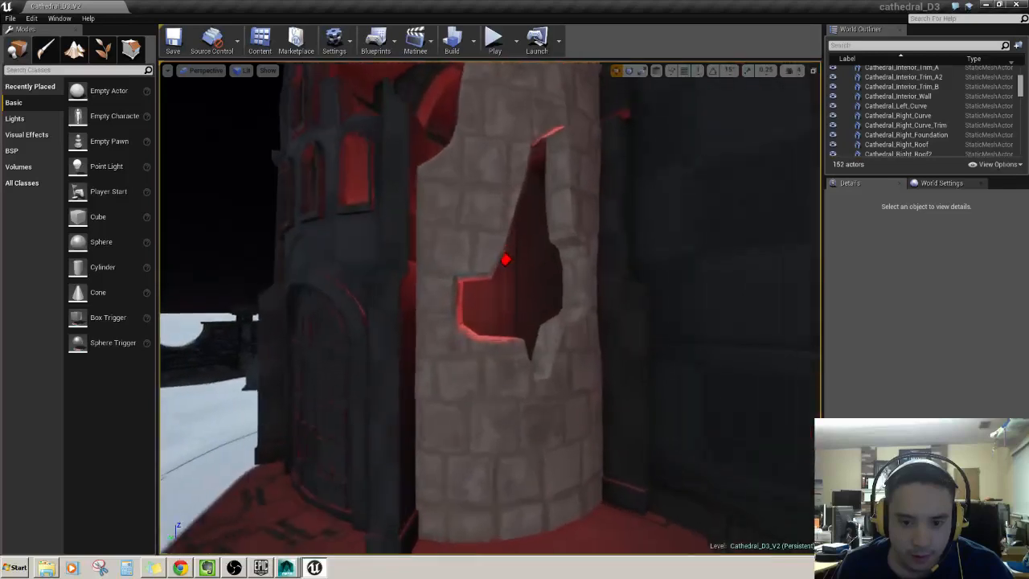
pyautogui.moveTo(505, 260); pyautogui.dragTo(555, 267, button='right')
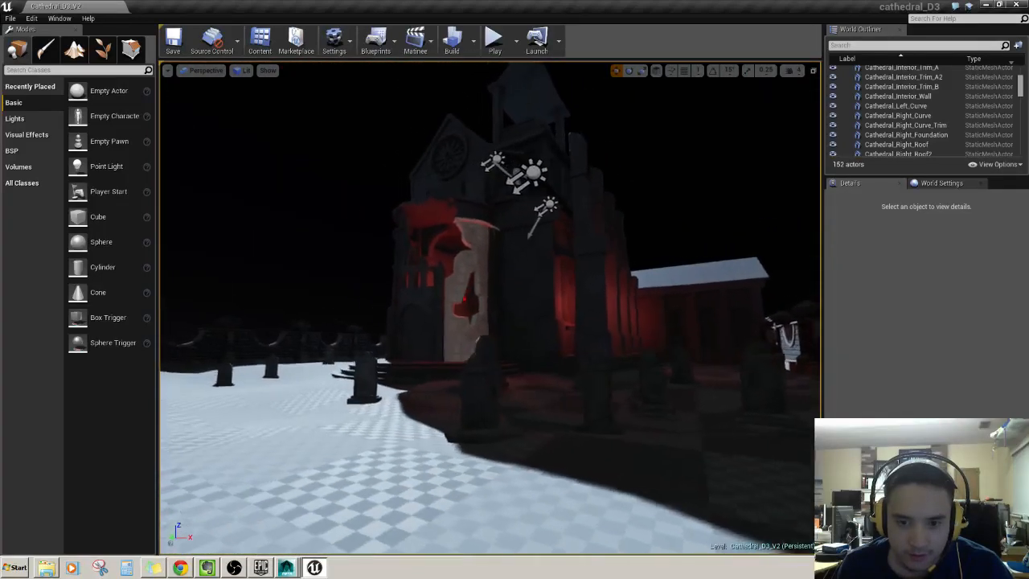
pyautogui.moveTo(372, 230)
pyautogui.mouseDown(button='right')
pyautogui.moveTo(371, 242)
pyautogui.moveTo(372, 230)
pyautogui.mouseUp(button='right')
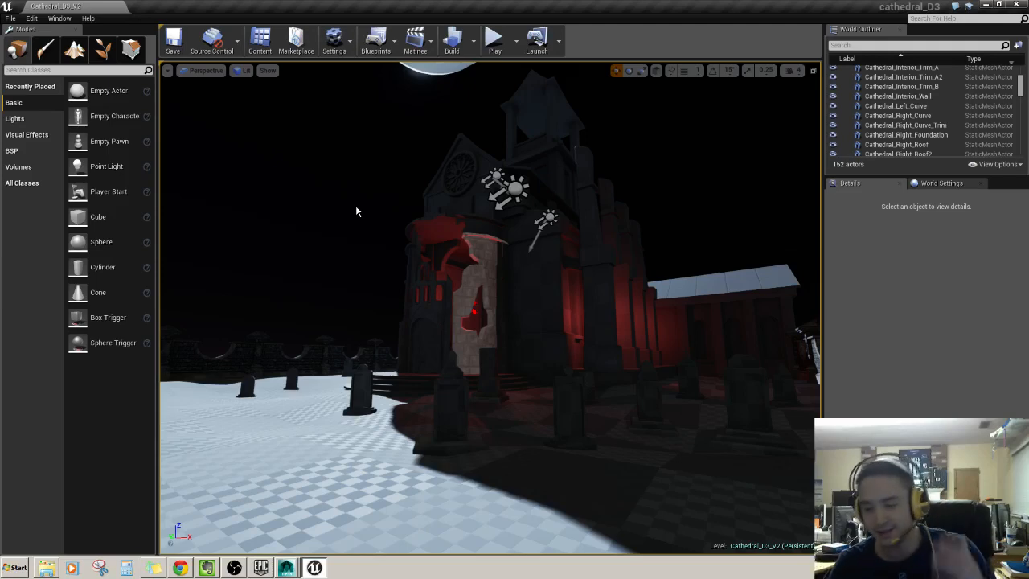
pyautogui.moveTo(326, 230); pyautogui.dragTo(332, 200, button='right')
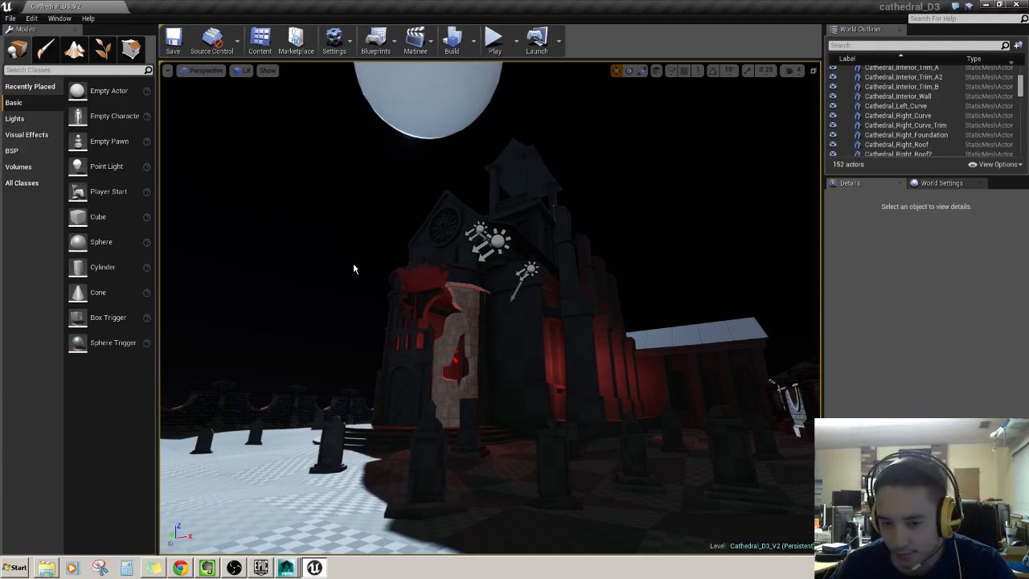
pyautogui.moveTo(354, 267); pyautogui.dragTo(355, 261, button='right')
pyautogui.press('w')
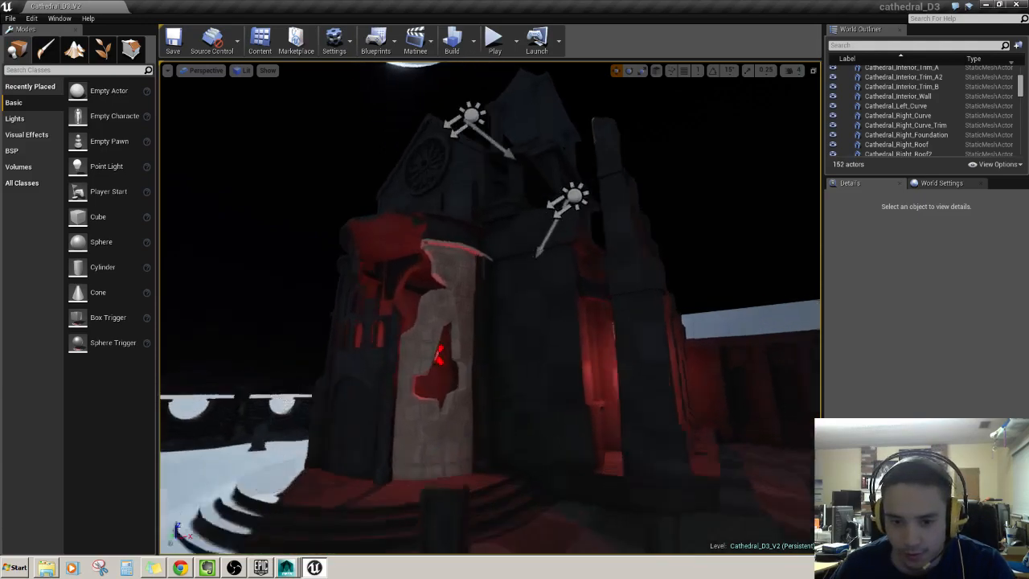
pyautogui.press('w')
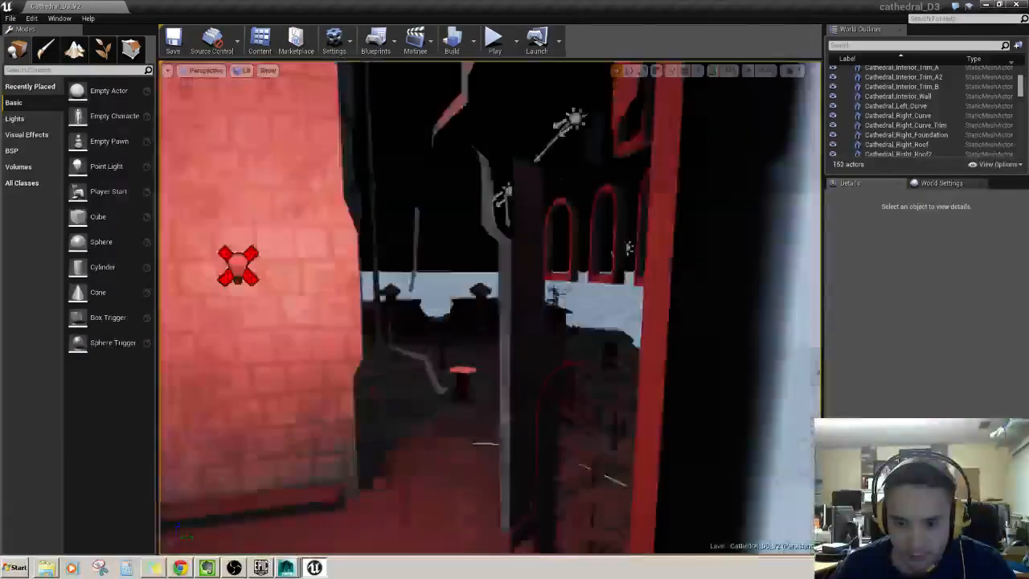
pyautogui.press('a')
pyautogui.press('s')
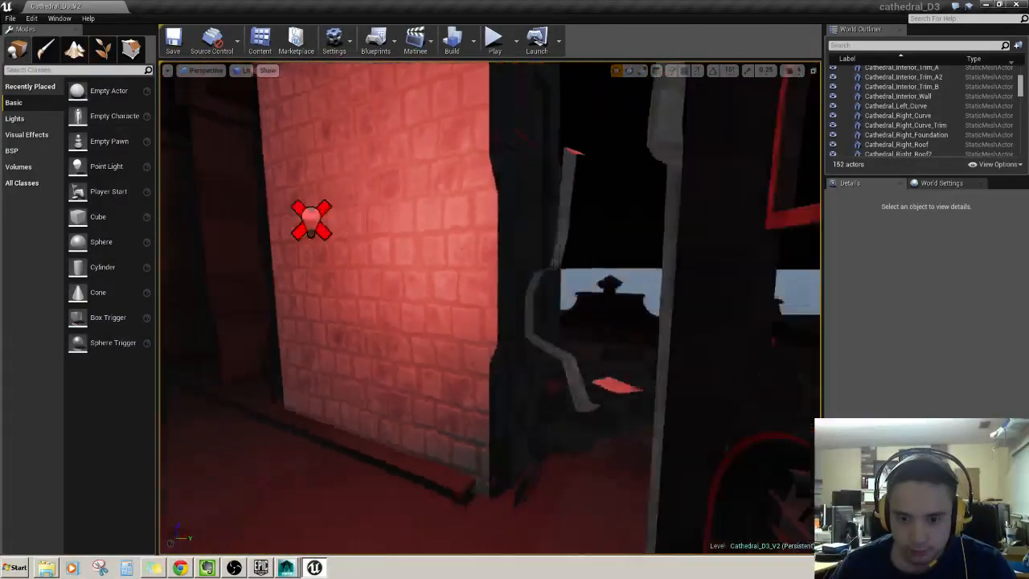
pyautogui.press('s')
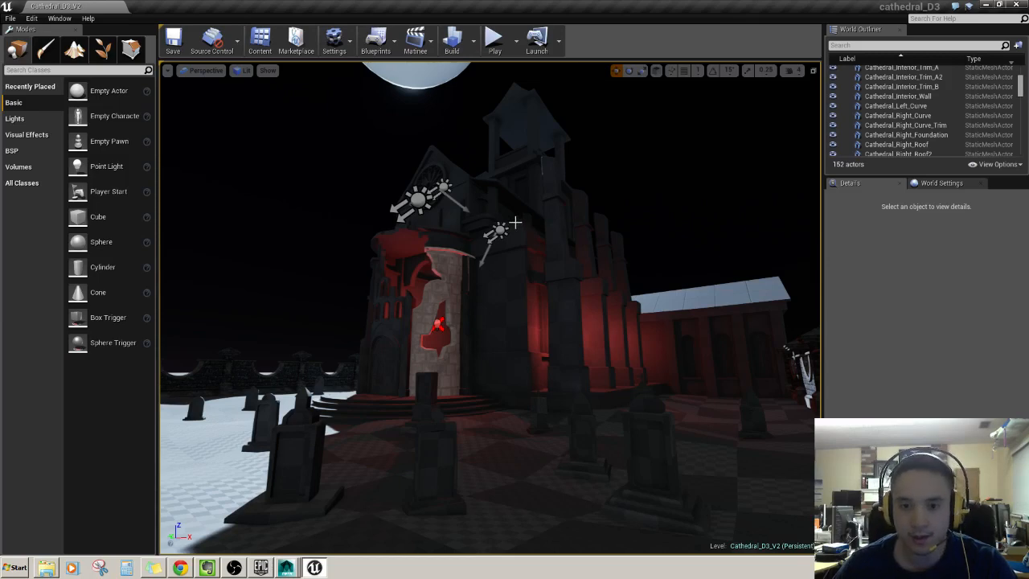
# - Inspect the brick texture and broken edges at the top of the curved wall, including the underside of its stone trim
pyautogui.press('w')
pyautogui.moveTo(515, 222); pyautogui.dragTo(380, 305, button='right')
pyautogui.press('s')
pyautogui.press('w')
pyautogui.press('w')
pyautogui.press('w')
pyautogui.press('w')
pyautogui.press('s')
pyautogui.press('d')
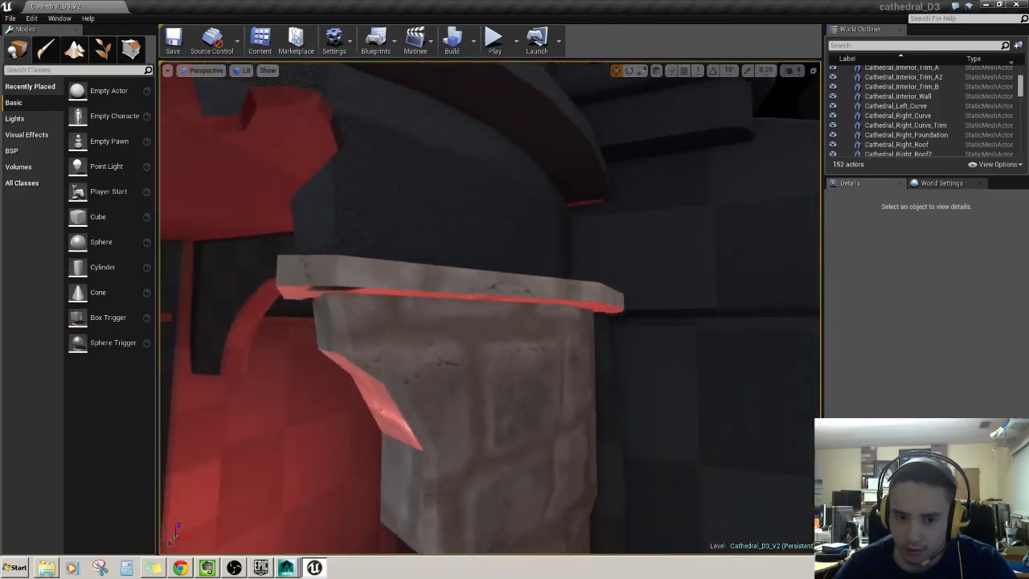
pyautogui.moveTo(437, 259)
pyautogui.mouseDown(button='right')
pyautogui.moveTo(394, 259)
pyautogui.moveTo(414, 250)
pyautogui.moveTo(439, 259)
pyautogui.moveTo(438, 302)
pyautogui.moveTo(439, 267)
pyautogui.mouseUp(button='right')
pyautogui.press('s')
pyautogui.press('s')
# - Examine the bricks around the hole in the curved wall and its inner broken edges from several angles
pyautogui.moveTo(325, 457); pyautogui.dragTo(346, 438, button='right')
pyautogui.press('s')
pyautogui.press('w')
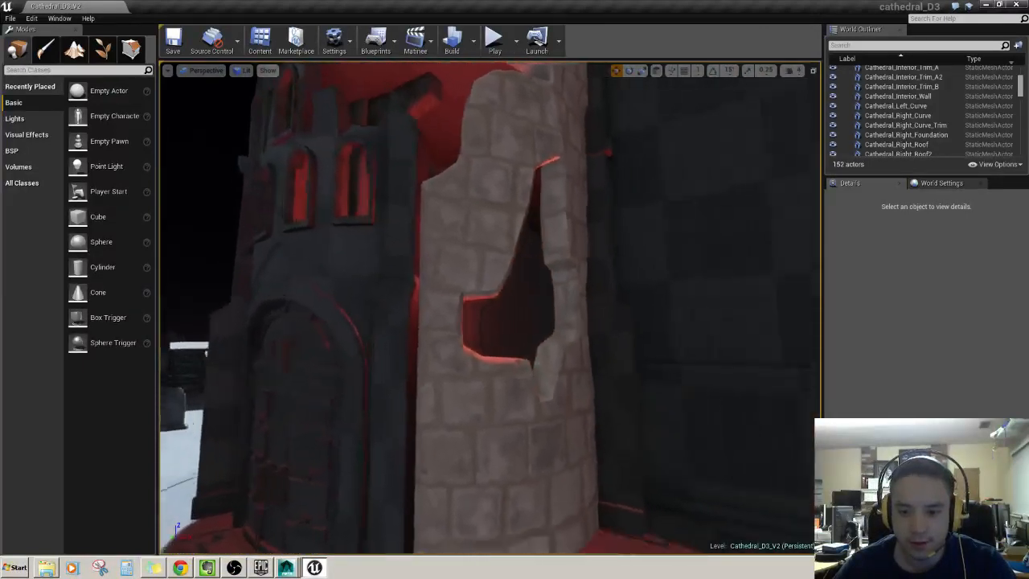
pyautogui.press('w')
pyautogui.moveTo(586, 217); pyautogui.dragTo(611, 213, button='right')
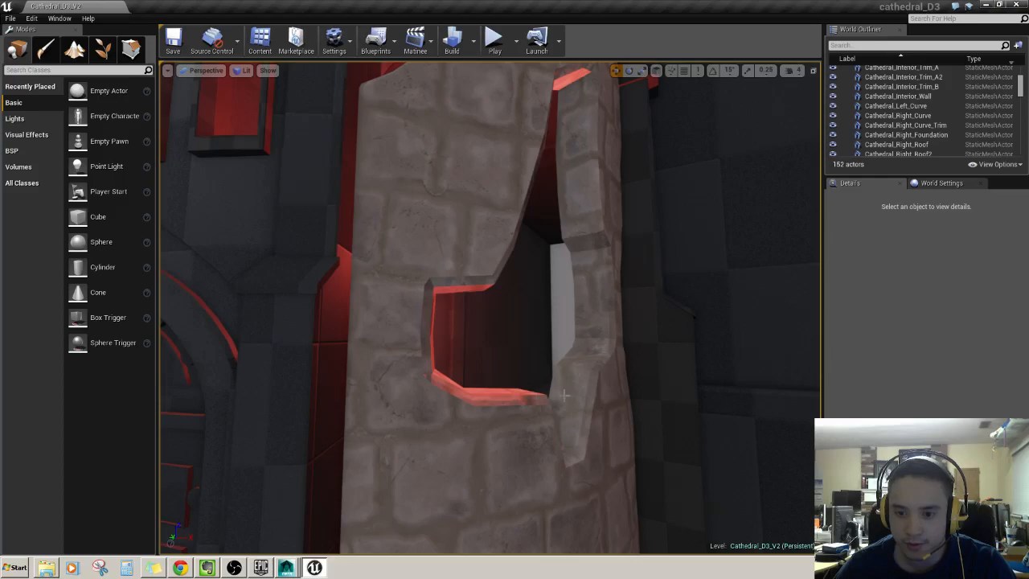
pyautogui.moveTo(564, 395); pyautogui.dragTo(514, 395, button='right')
pyautogui.press('d')
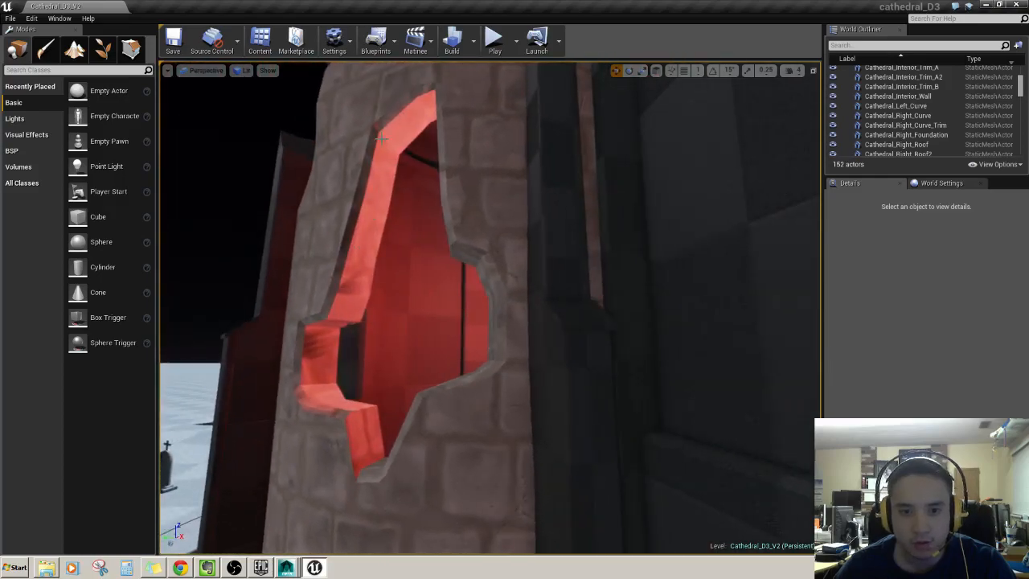
# - View the brick perimeter wall around the graveyard, and look back at the cathedral's curved wall from a distance
pyautogui.press('s')
pyautogui.moveTo(489, 308); pyautogui.dragTo(434, 354, button='right')
pyautogui.press('s')
pyautogui.press('w')
pyautogui.press('w')
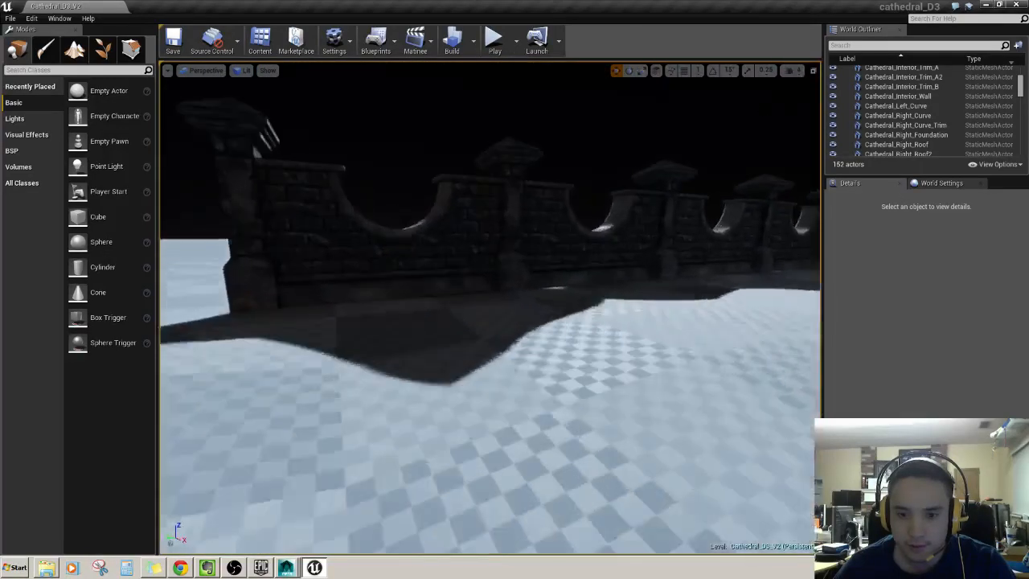
pyautogui.press('s')
pyautogui.moveTo(489, 308); pyautogui.dragTo(643, 225, button='right')
pyautogui.press('w')
pyautogui.moveTo(488, 308); pyautogui.dragTo(498, 234, button='right')
pyautogui.press('w')
pyautogui.moveTo(489, 308); pyautogui.dragTo(587, 394, button='right')
pyautogui.press('s')
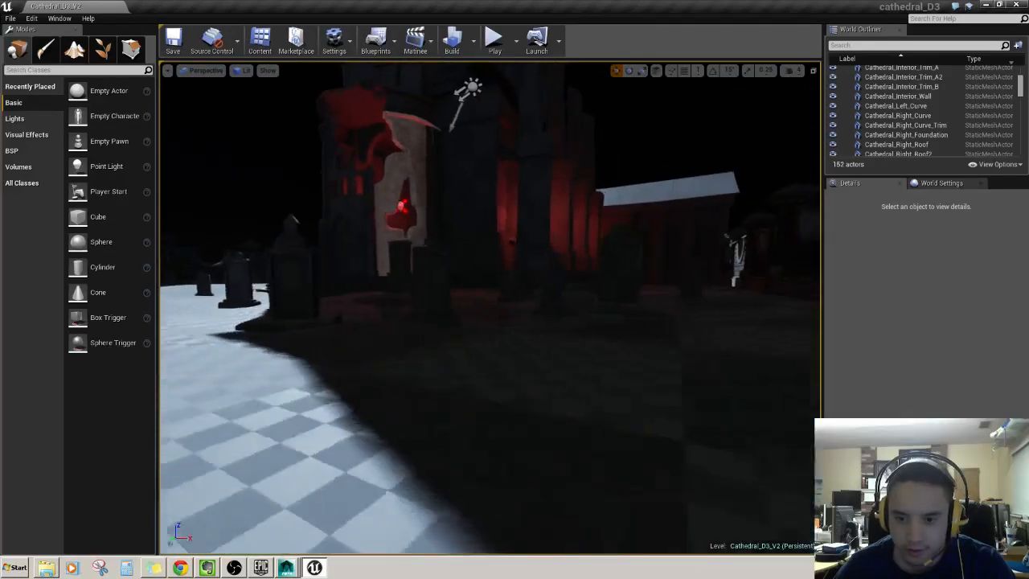